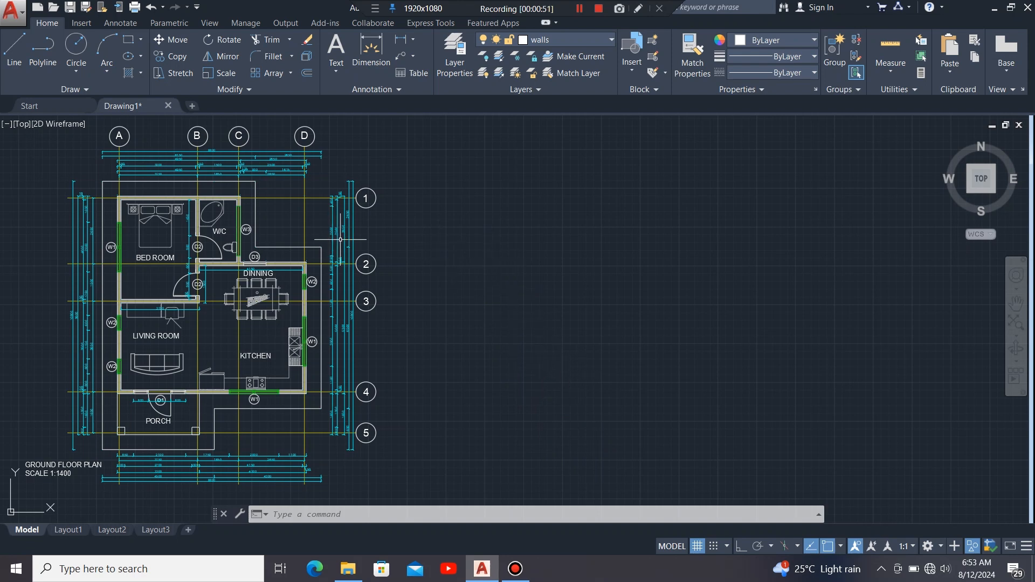
Step: Make the walls layer current and, with Ortho on, draw a long horizontal base line in the empty area beside the floor plan
{"action": "left_click", "coordinate": [592, 38]}
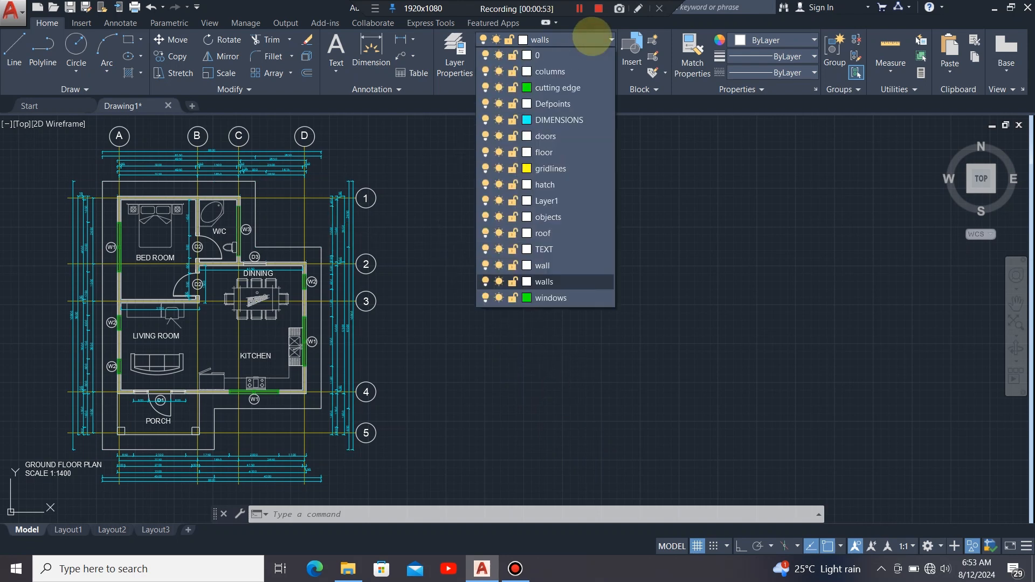
{"action": "left_click", "coordinate": [545, 281]}
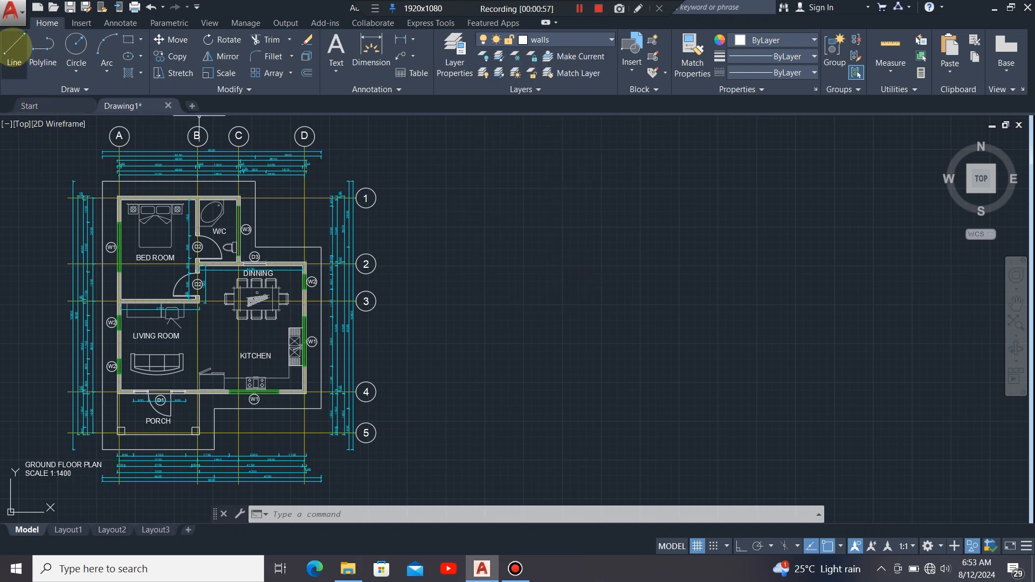
{"action": "left_click", "coordinate": [14, 47]}
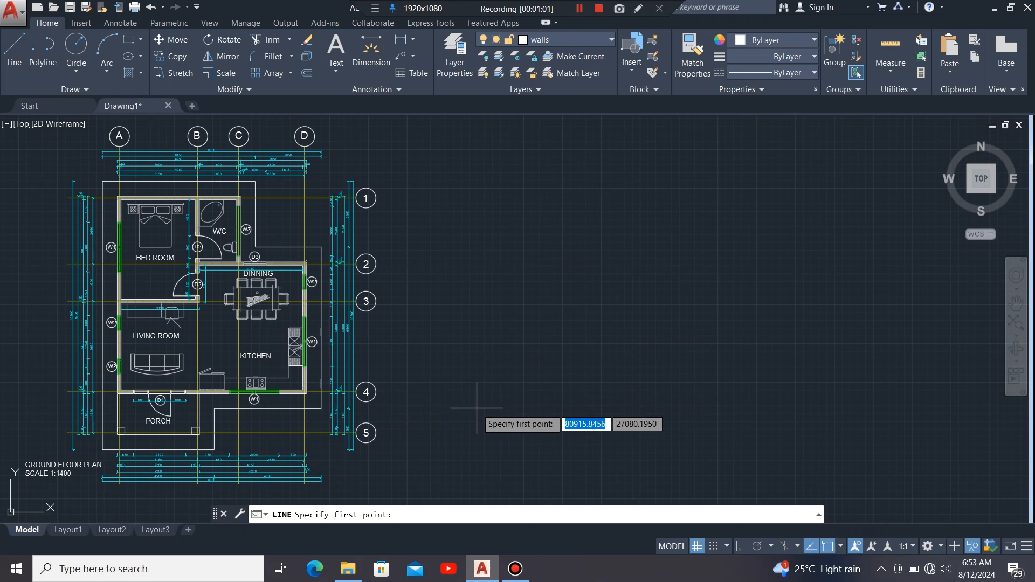
{"action": "left_click", "coordinate": [458, 411]}
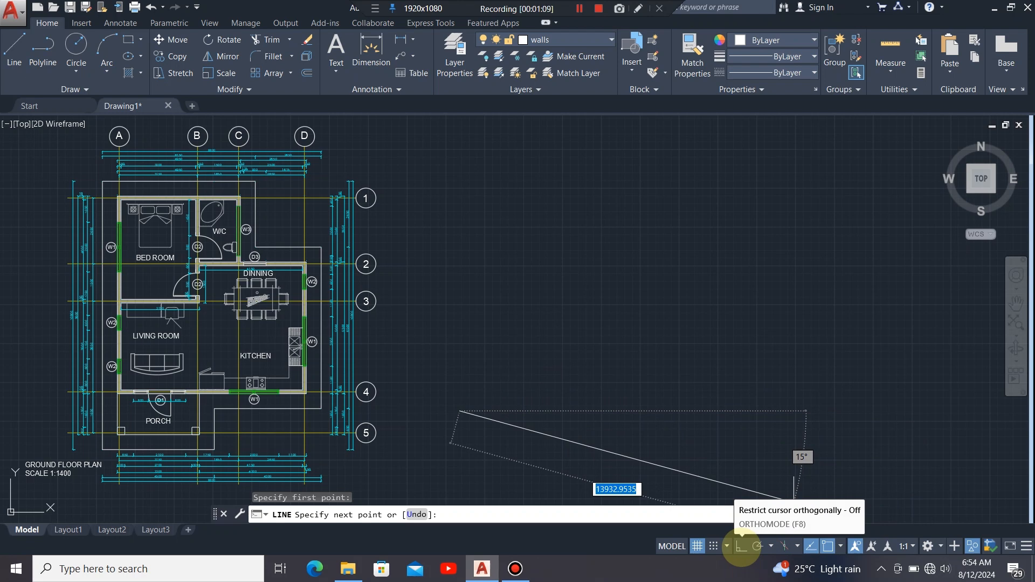
{"action": "left_click", "coordinate": [742, 547]}
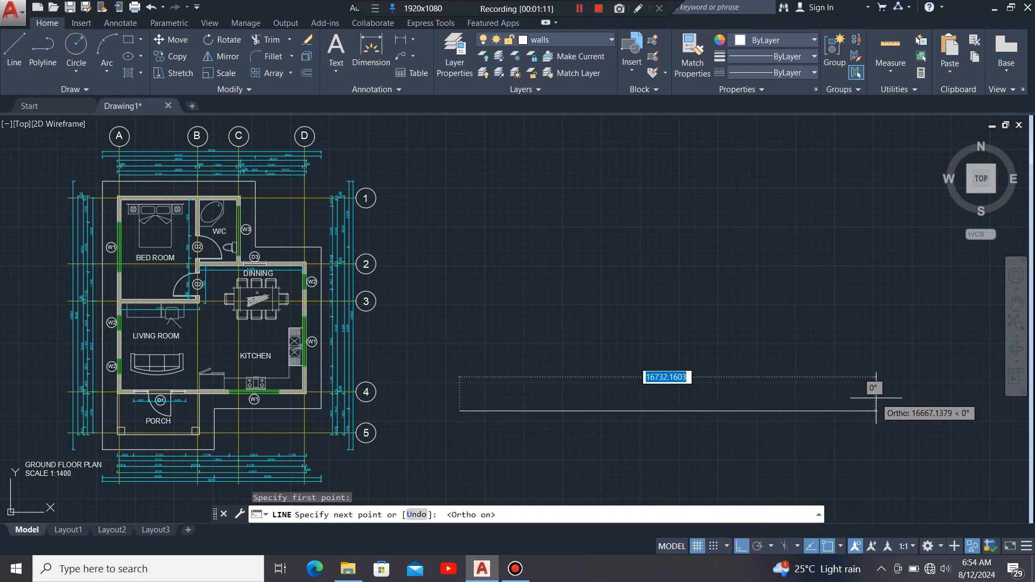
{"action": "left_click", "coordinate": [910, 385]}
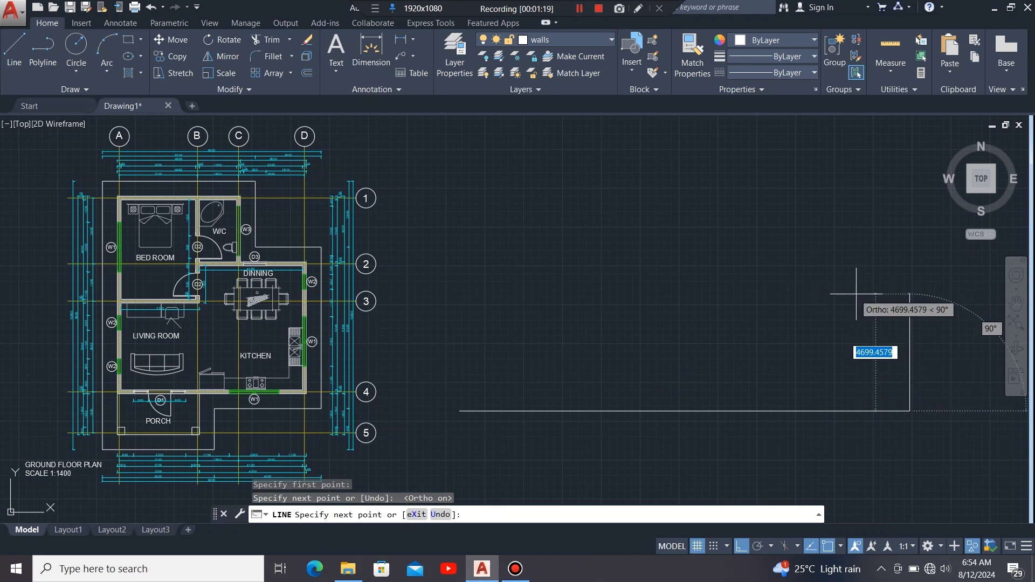
{"action": "key", "text": "Escape"}
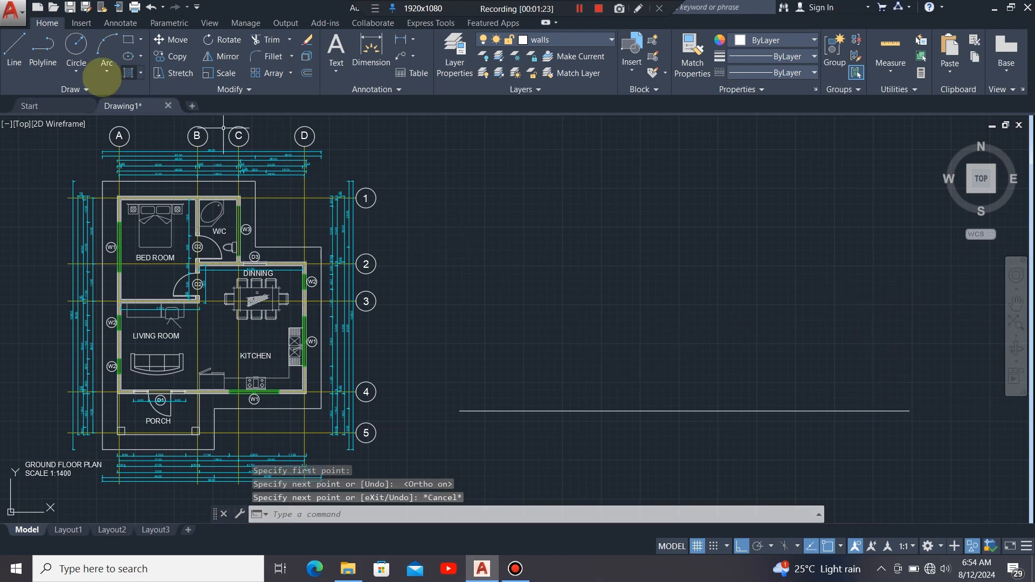
Step: Draw a vertical line about 13,800 mm long crossing the horizontal line near its left end, starting below it
{"action": "left_click", "coordinate": [15, 46]}
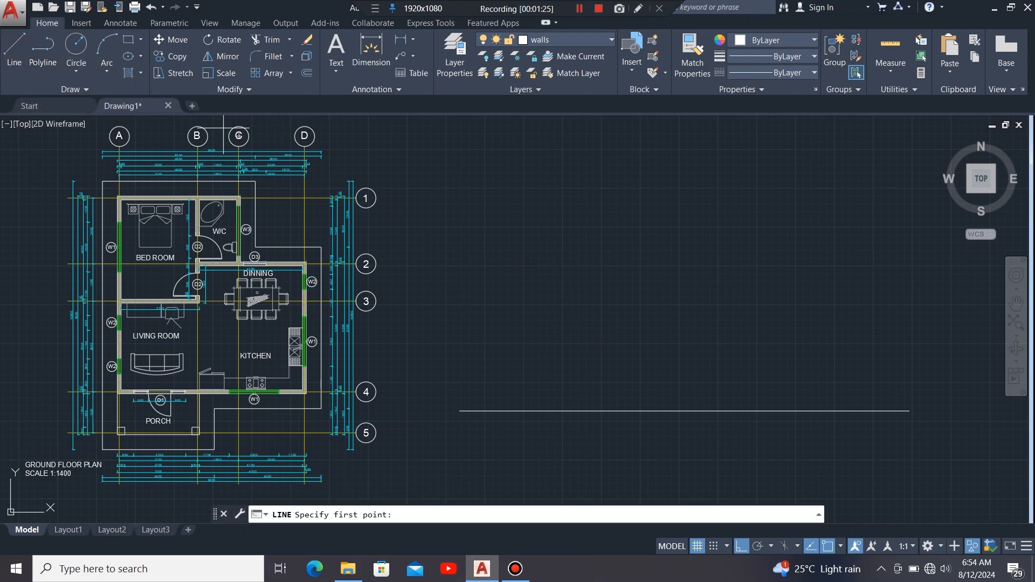
{"action": "left_click", "coordinate": [523, 459]}
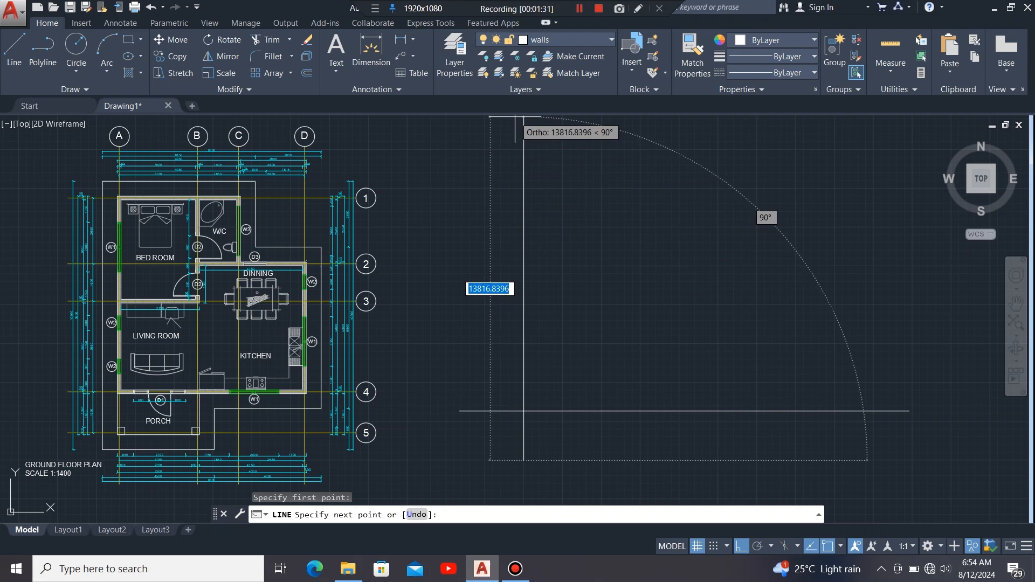
{"action": "left_click", "coordinate": [515, 117]}
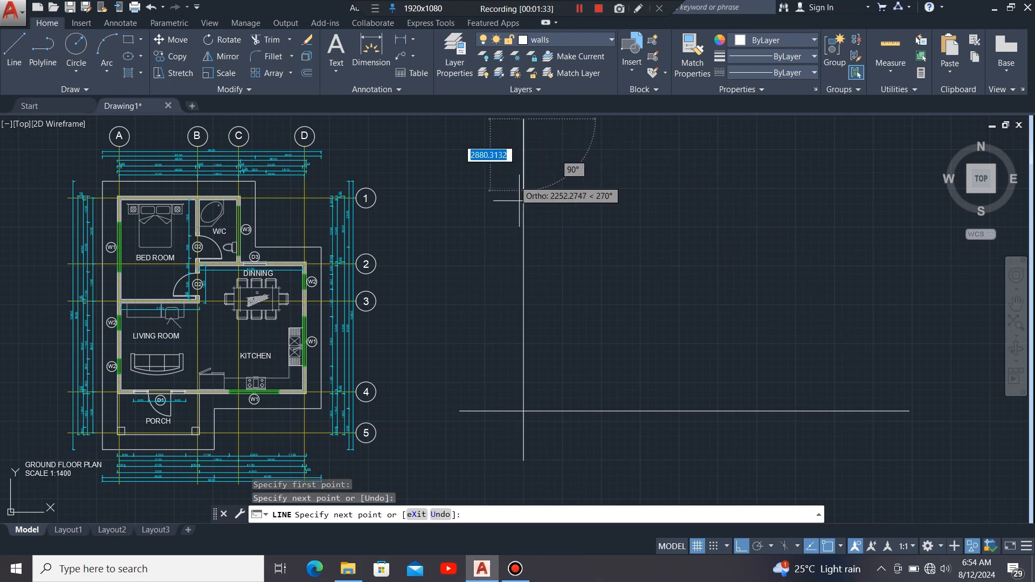
{"action": "key", "text": "Escape"}
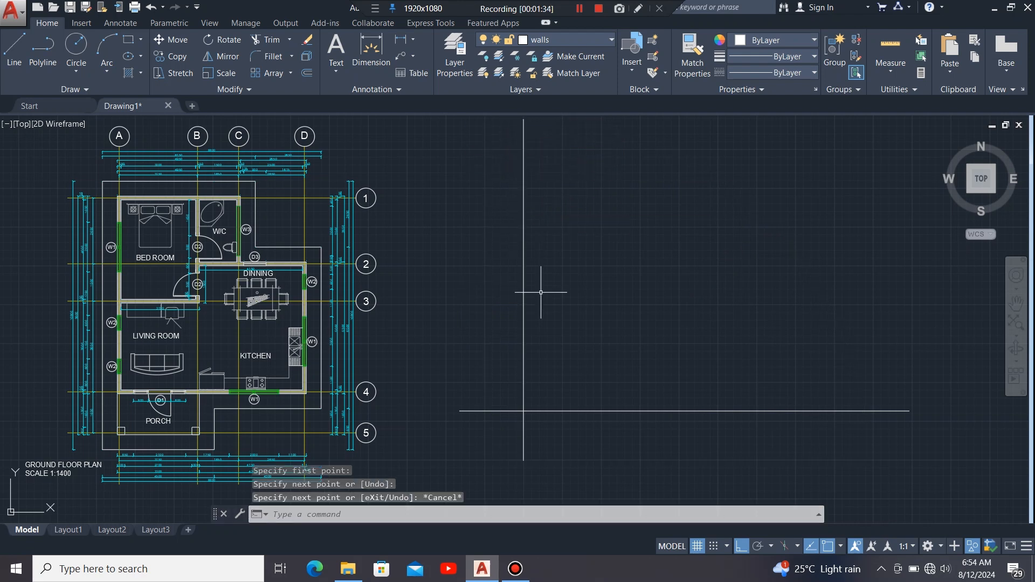
Step: Offset the vertical line 600 mm to its right
{"action": "left_click", "coordinate": [547, 265]}
{"action": "left_click", "coordinate": [473, 327]}
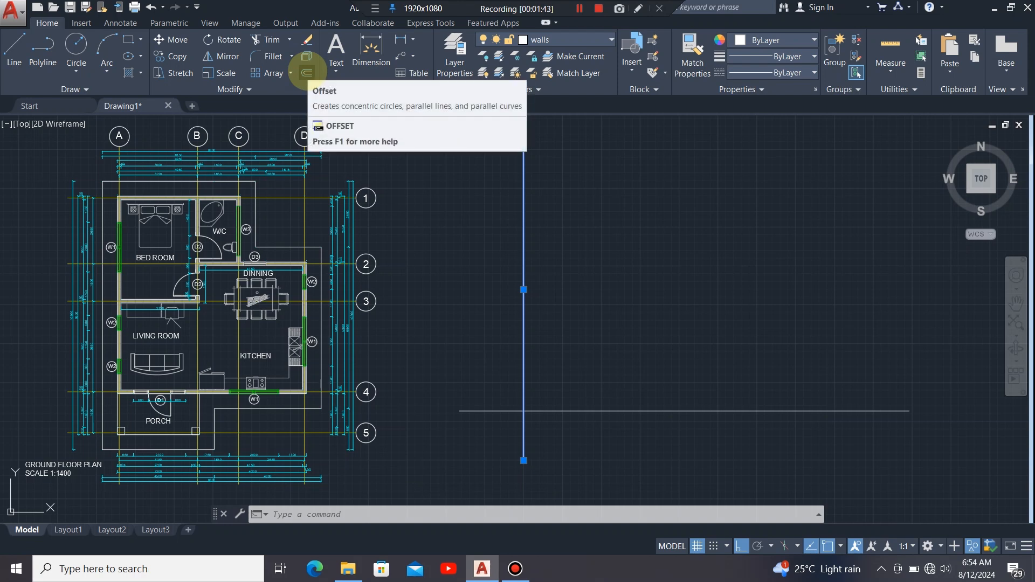
{"action": "left_click", "coordinate": [307, 73]}
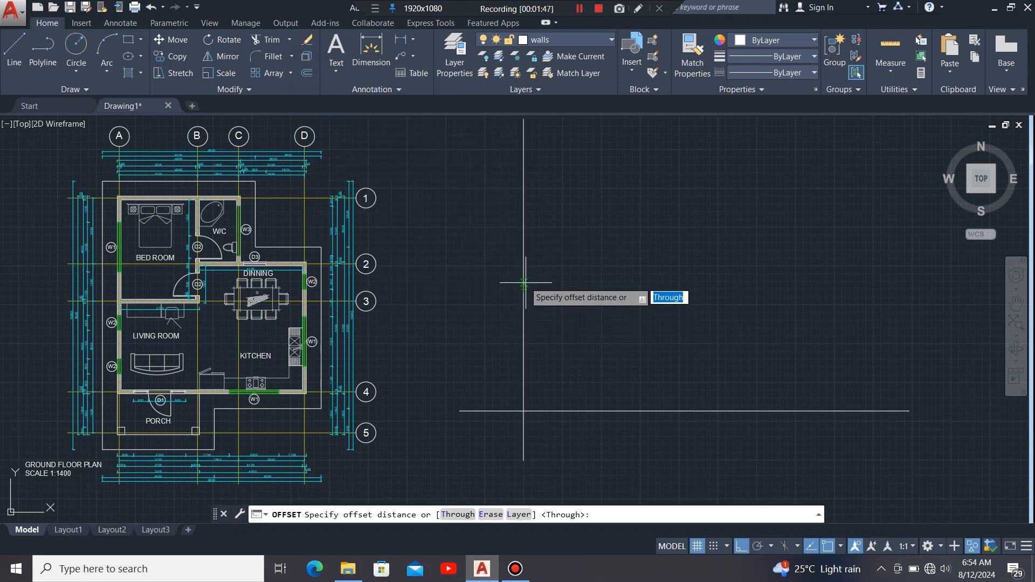
{"action": "left_click", "coordinate": [523, 290]}
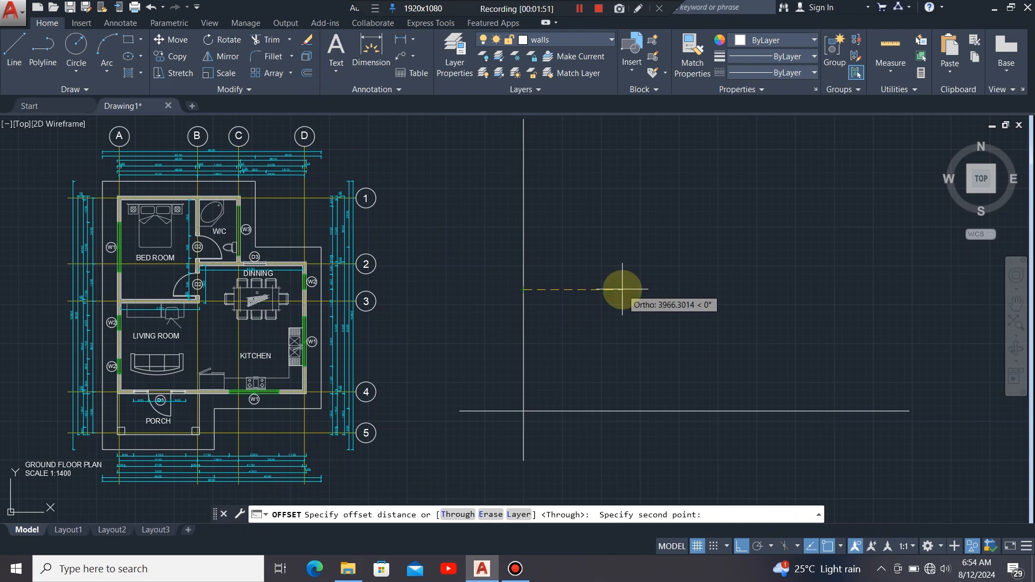
{"action": "type", "text": "600"}
{"action": "key", "text": "Return"}
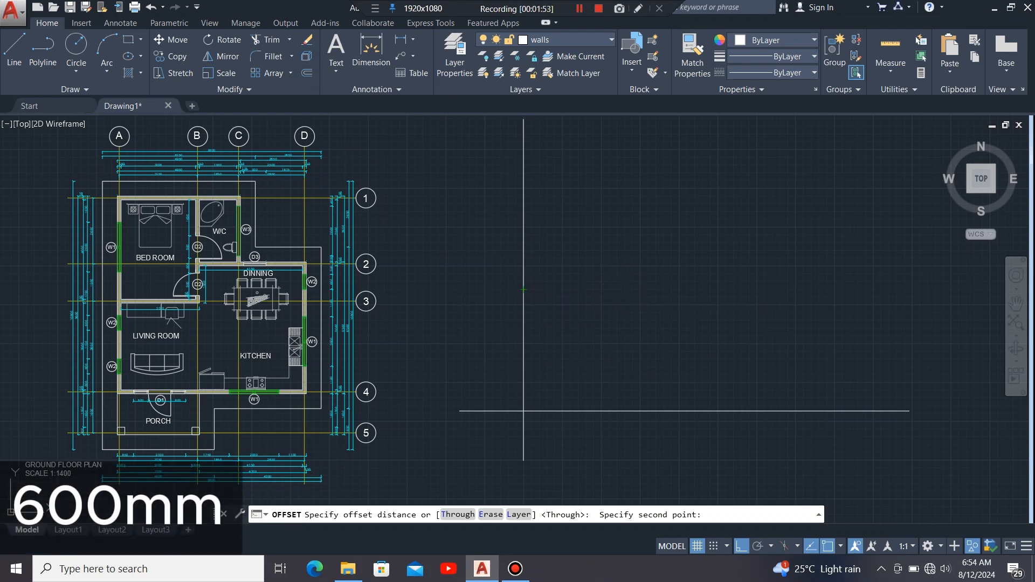
{"action": "left_click", "coordinate": [622, 289]}
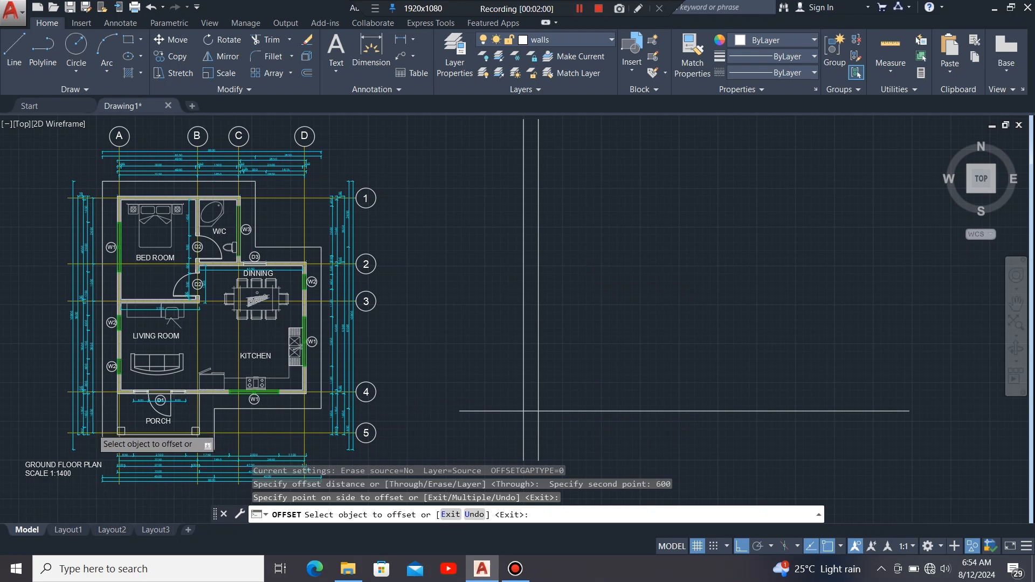
Step: Examine the porch and the dimension rows beneath it on the ground floor plan for the column and opening widths
{"action": "scroll", "coordinate": [103, 434], "scroll_direction": "up", "scroll_amount": 8}
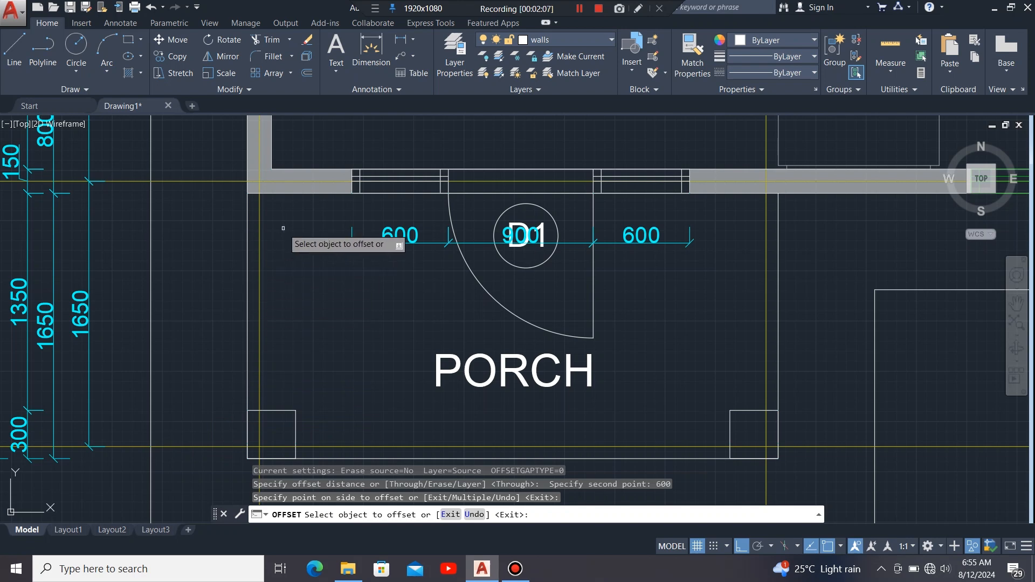
{"action": "scroll", "coordinate": [283, 229], "scroll_direction": "down", "scroll_amount": 4}
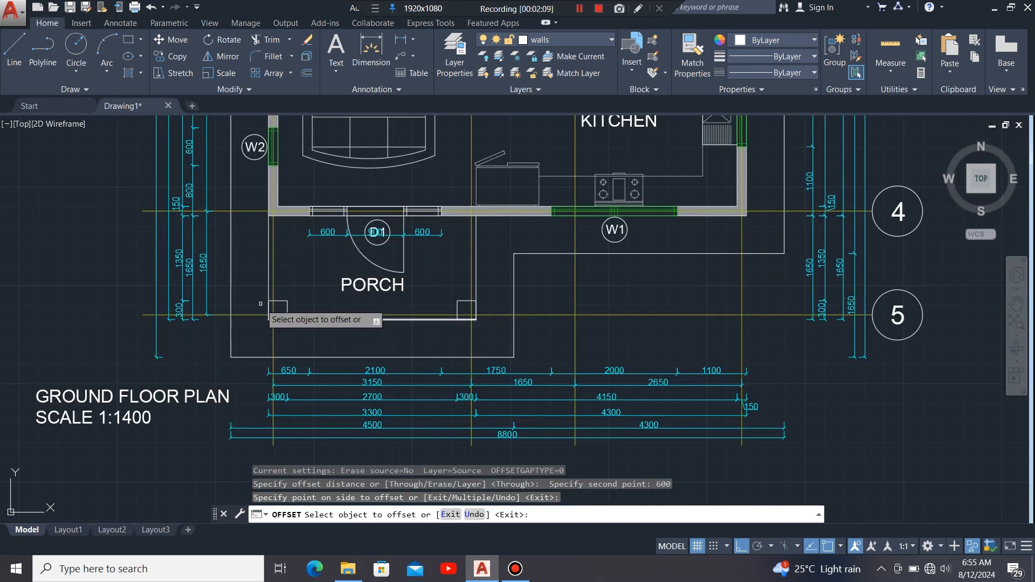
{"action": "scroll", "coordinate": [260, 304], "scroll_direction": "down", "scroll_amount": 2}
{"action": "scroll", "coordinate": [291, 356], "scroll_direction": "up", "scroll_amount": 5}
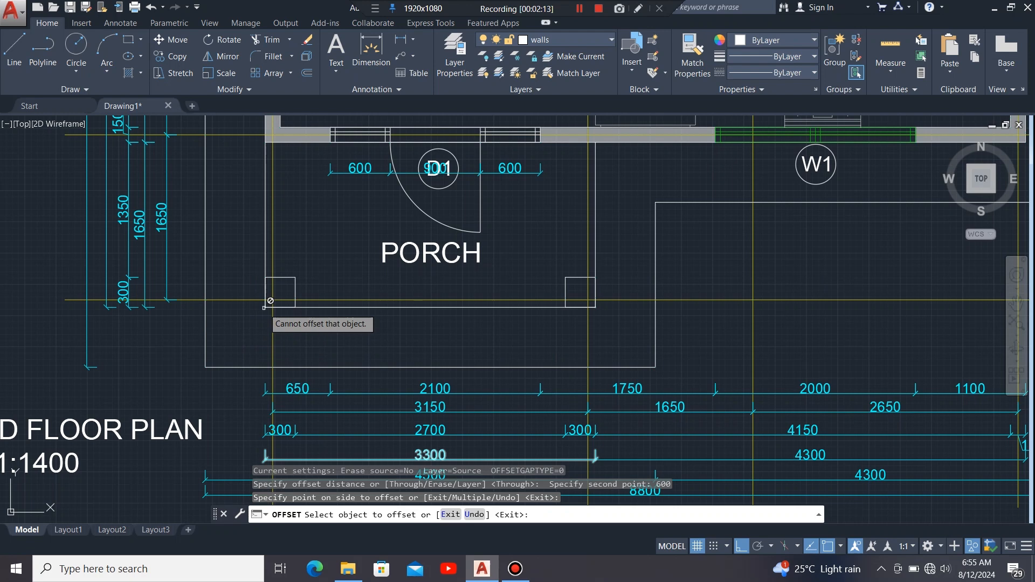
{"action": "scroll", "coordinate": [299, 291], "scroll_direction": "down", "scroll_amount": 2}
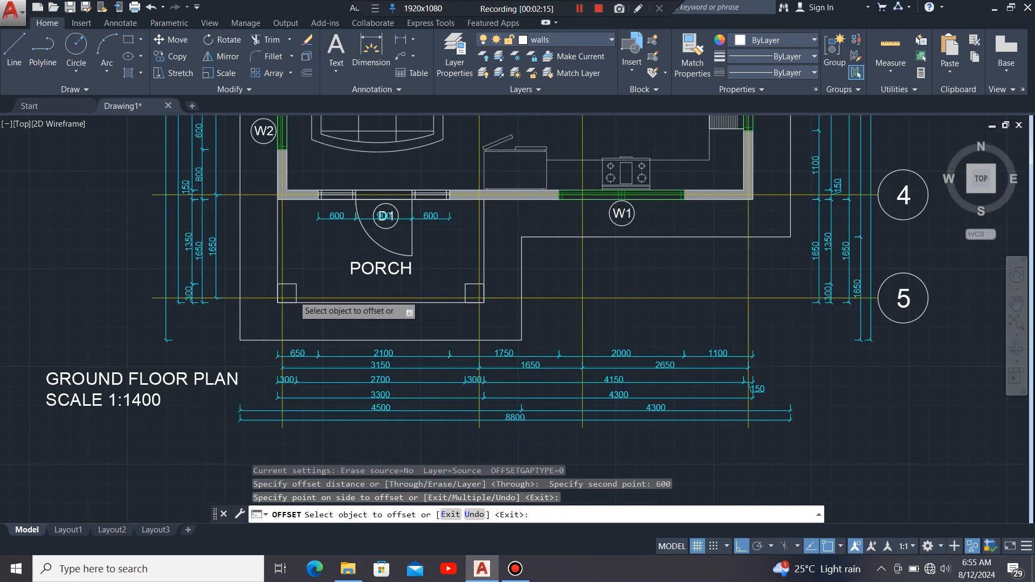
{"action": "scroll", "coordinate": [298, 301], "scroll_direction": "down", "scroll_amount": 1}
{"action": "scroll", "coordinate": [297, 329], "scroll_direction": "up", "scroll_amount": 3}
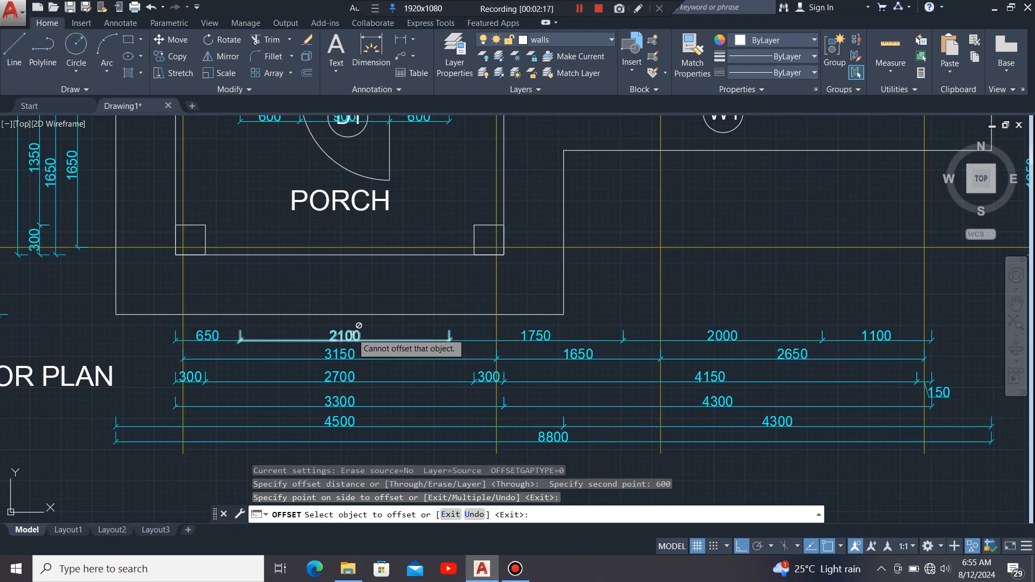
{"action": "left_click", "coordinate": [380, 464]}
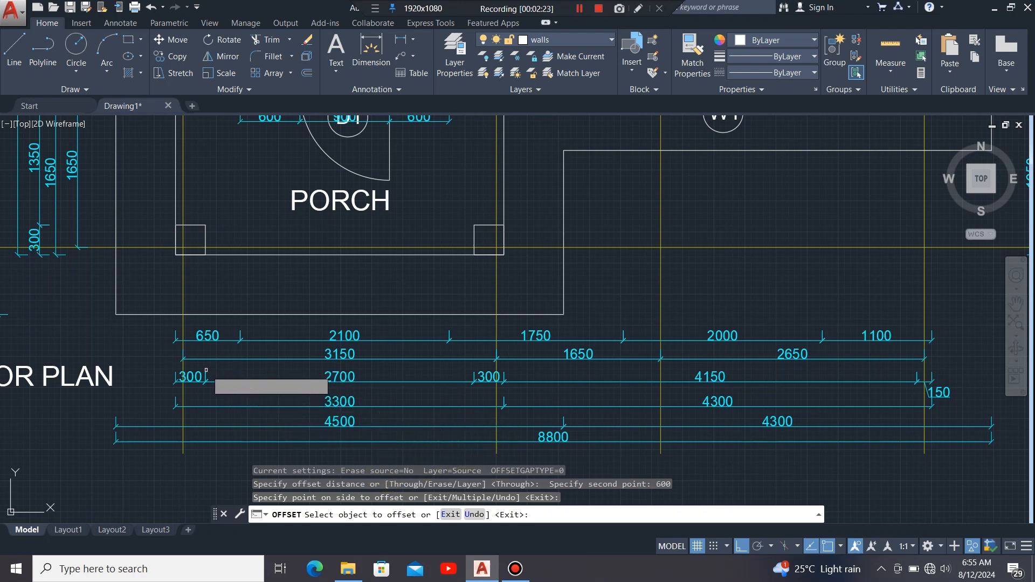
{"action": "scroll", "coordinate": [238, 373], "scroll_direction": "up", "scroll_amount": 2}
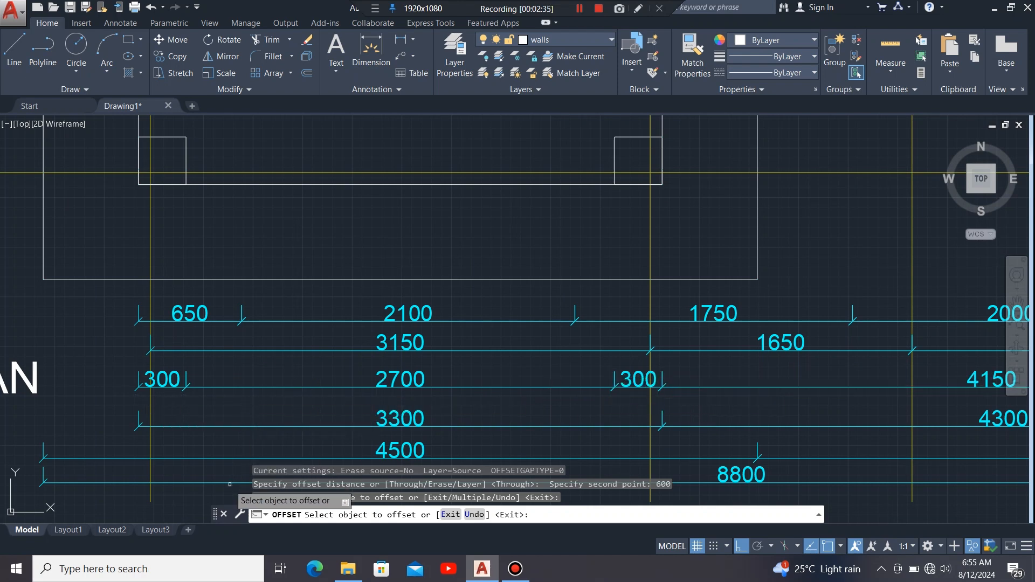
Step: Switch to Calculator, add 2700 and 600 for the overall porch width, and return to the drawing
{"action": "left_click", "coordinate": [149, 567]}
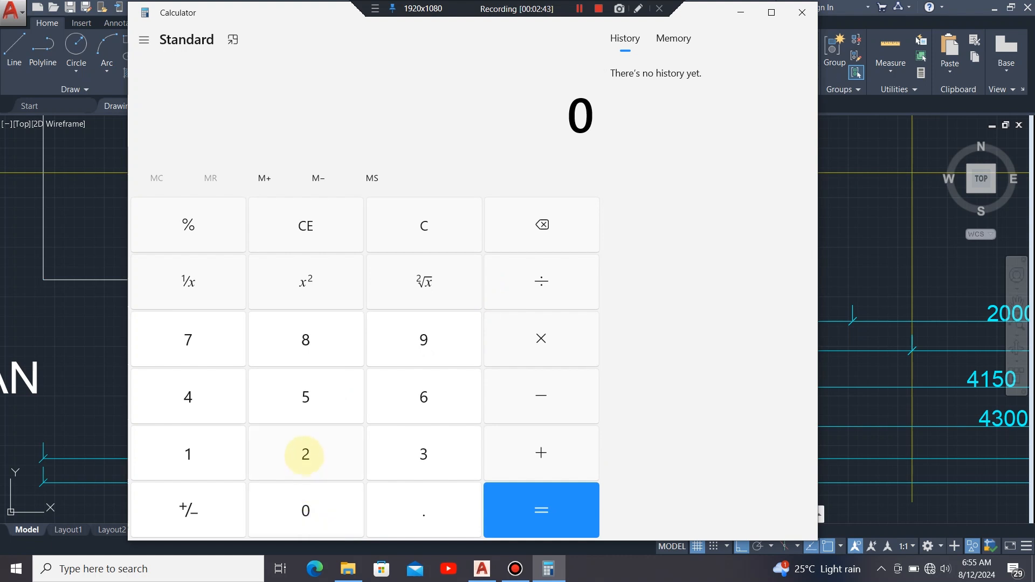
{"action": "left_click", "coordinate": [302, 452]}
{"action": "left_click", "coordinate": [187, 340]}
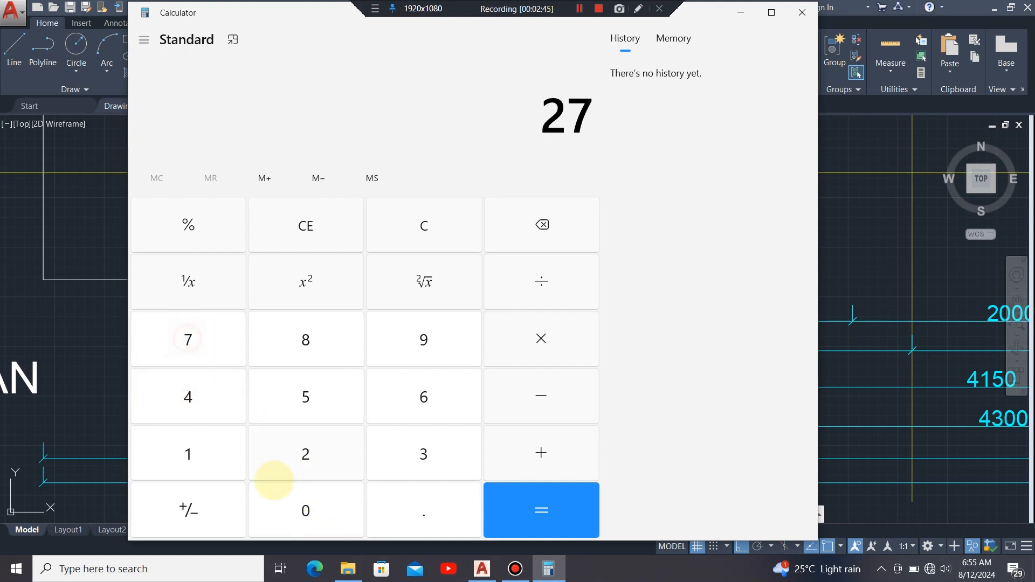
{"action": "double_click", "coordinate": [298, 506]}
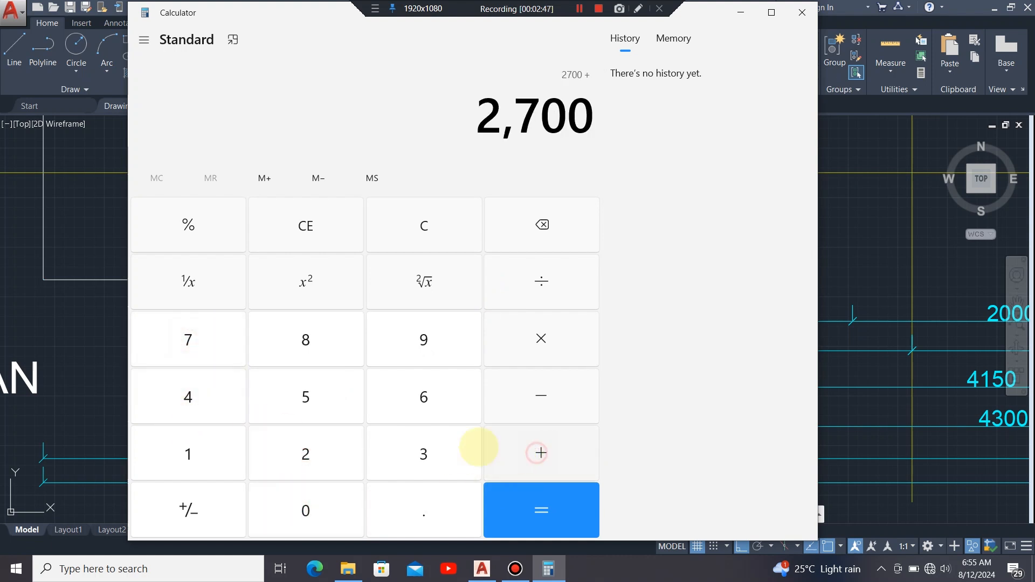
{"action": "left_click", "coordinate": [416, 394]}
{"action": "double_click", "coordinate": [315, 508]}
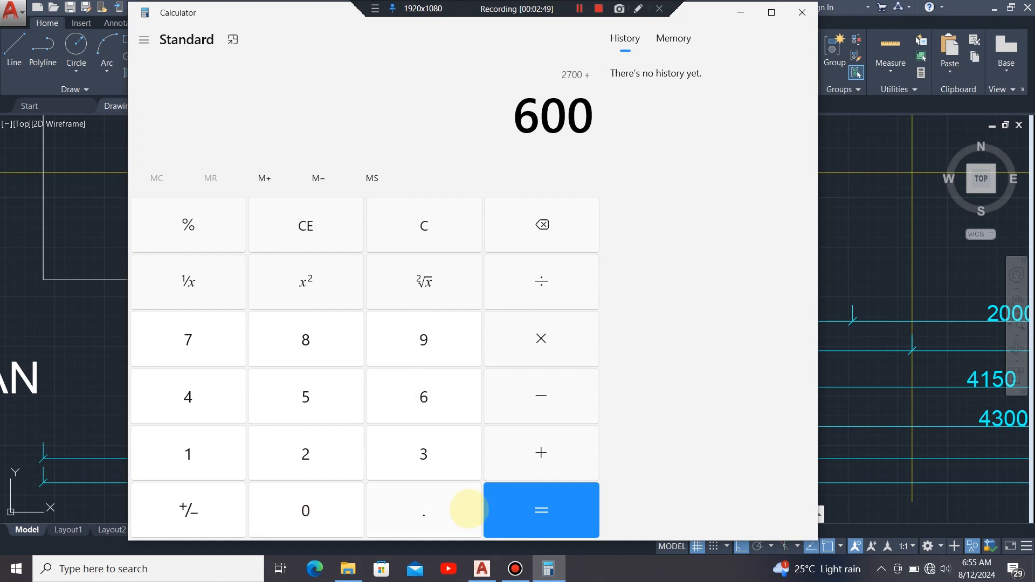
{"action": "left_click", "coordinate": [538, 511]}
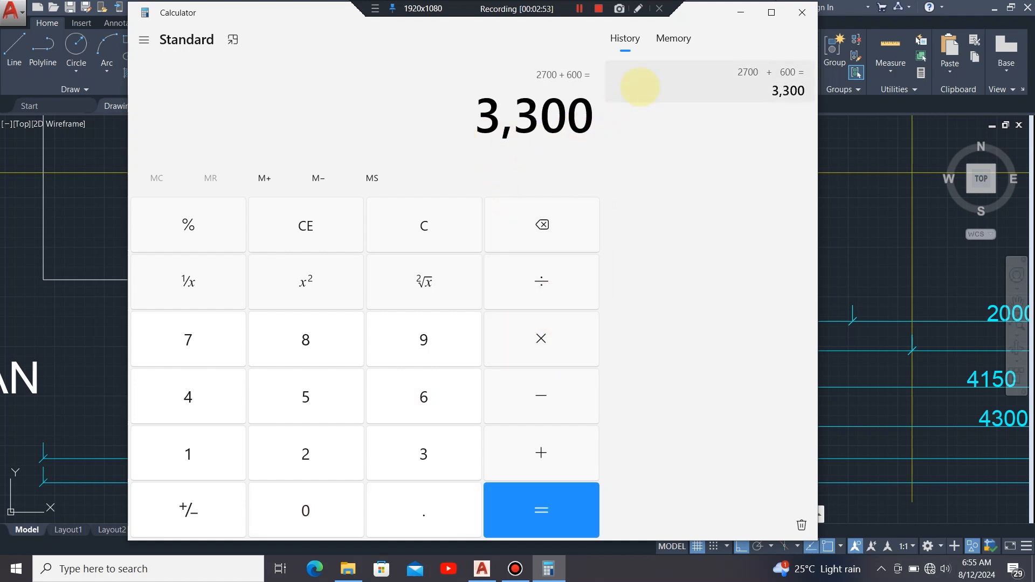
{"action": "left_click", "coordinate": [741, 13]}
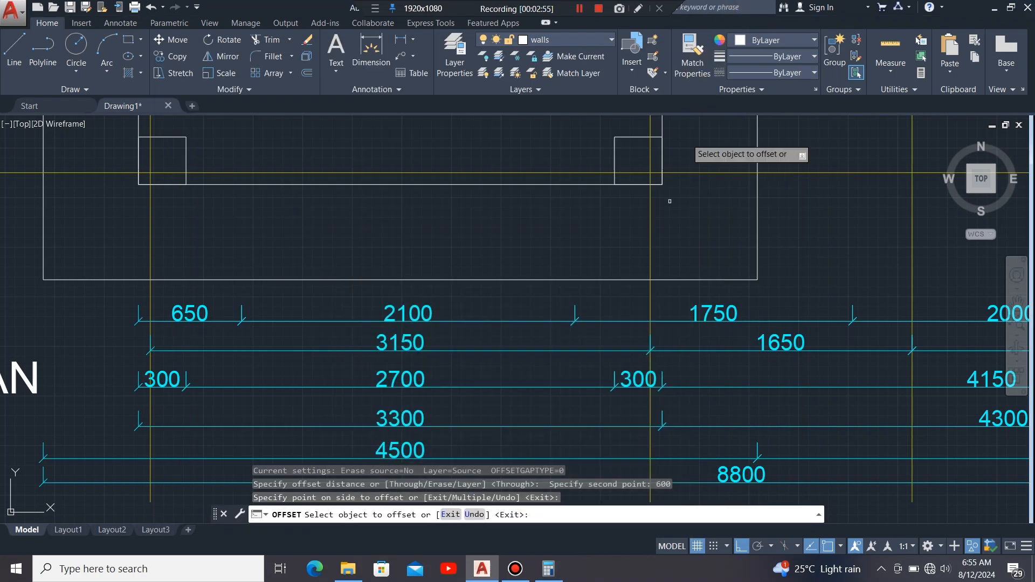
Step: Offset the second vertical line 3300 mm to its right to mark the porch width
{"action": "scroll", "coordinate": [469, 229], "scroll_direction": "down", "scroll_amount": 6}
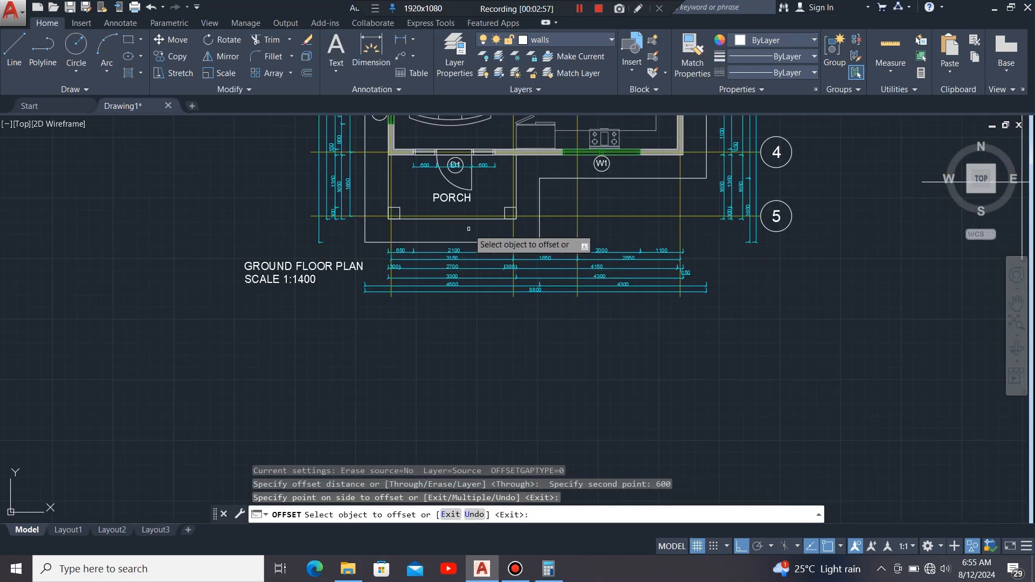
{"action": "middle_click_drag", "start_coordinate": [377, 341], "coordinate": [70, 465]}
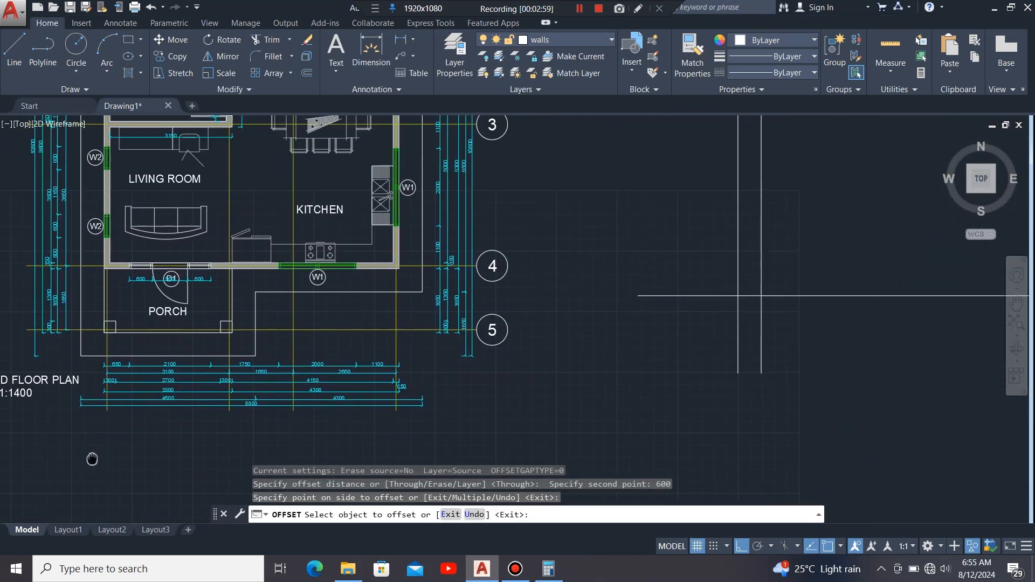
{"action": "middle_click_drag", "start_coordinate": [860, 281], "coordinate": [591, 364]}
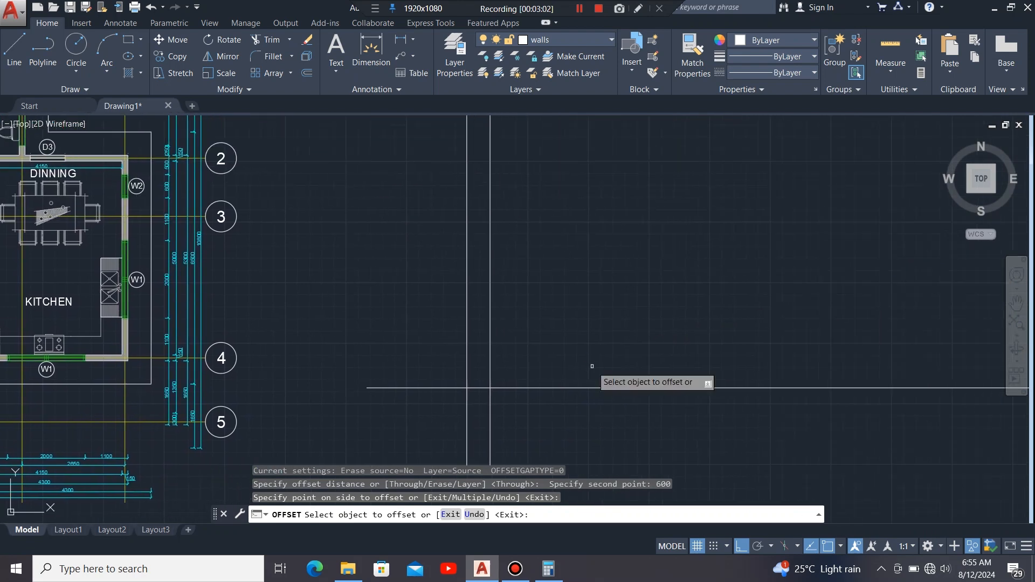
{"action": "left_click", "coordinate": [490, 334]}
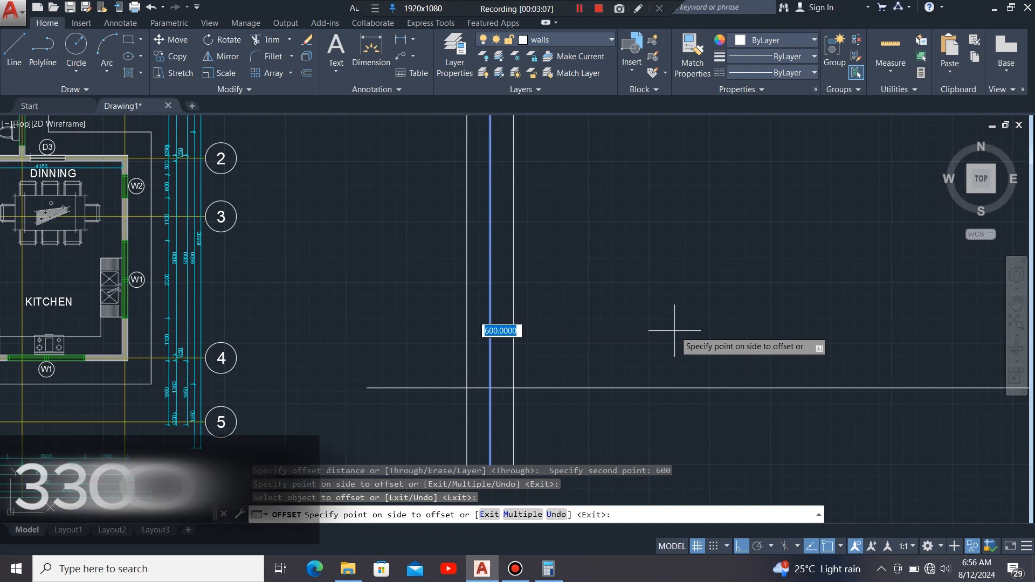
{"action": "type", "text": "3300"}
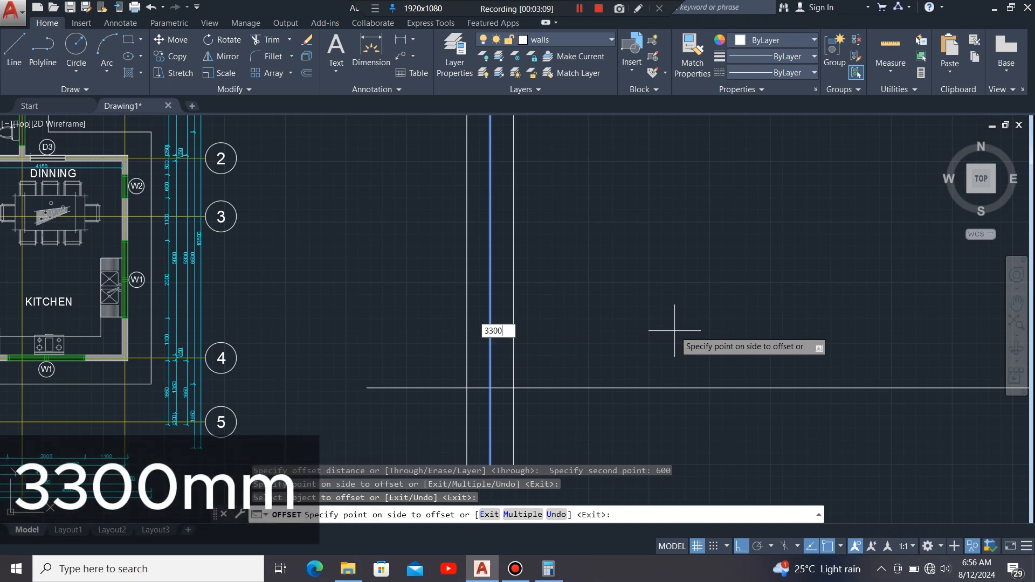
{"action": "key", "text": "Return"}
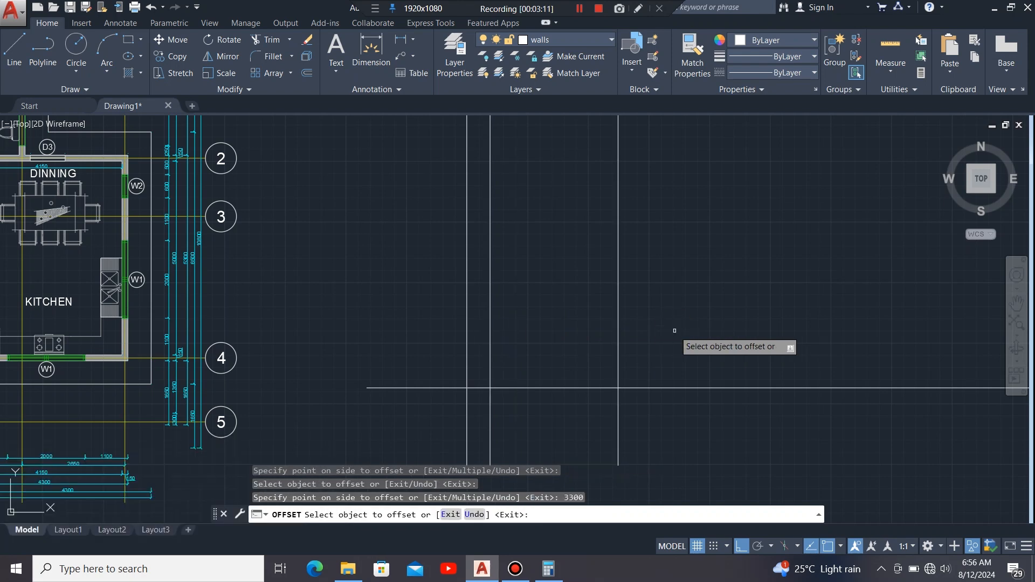
Step: Offset the vertical line marking the porch width 600 mm to its right
{"action": "scroll", "coordinate": [698, 387], "scroll_direction": "down", "scroll_amount": 2}
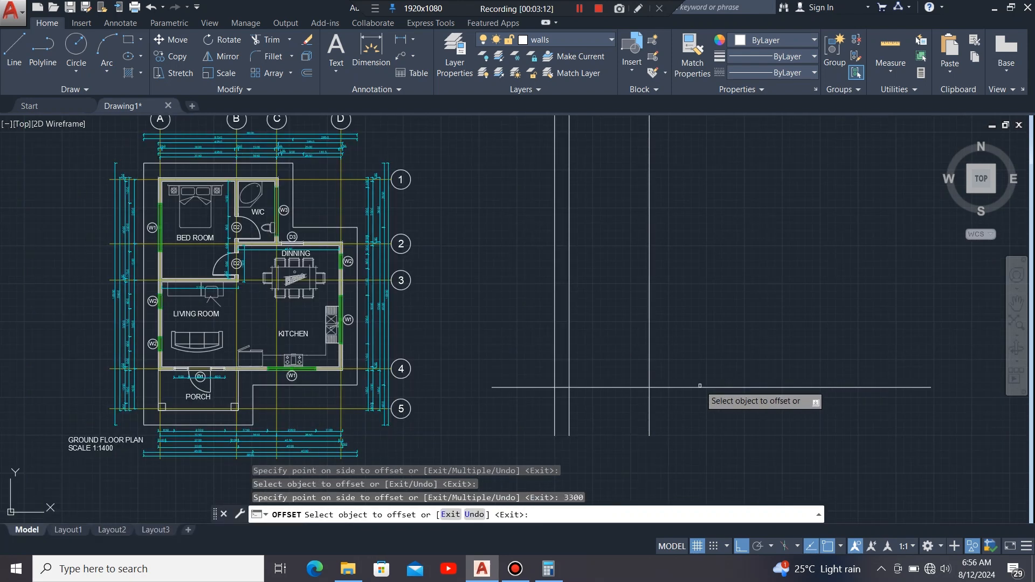
{"action": "left_click", "coordinate": [650, 373]}
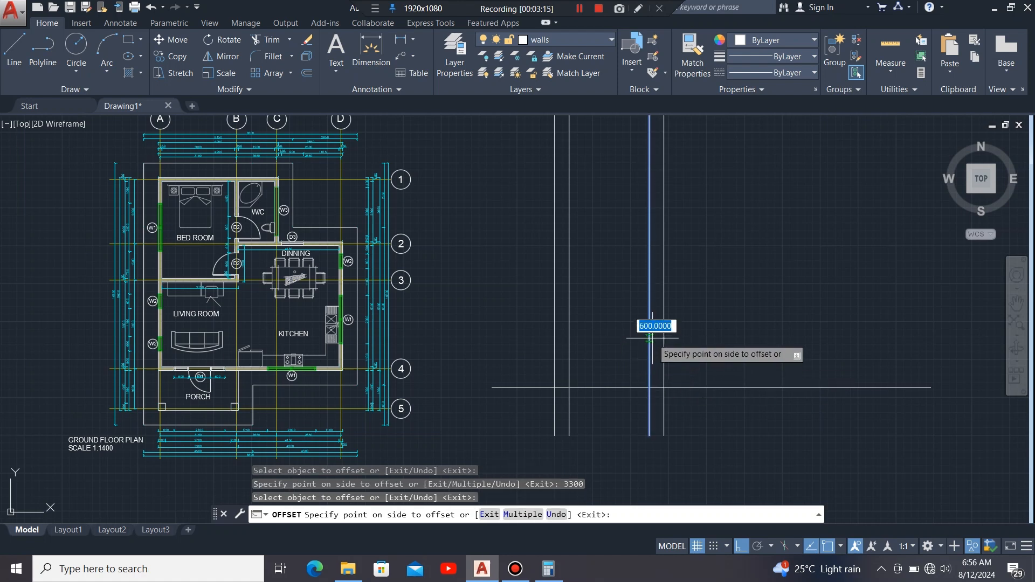
{"action": "left_click", "coordinate": [691, 342]}
Step: Examine the dimension rows below the plan and the kitchen's outer wall corner for the front wall width from the porch column
{"action": "left_click", "coordinate": [233, 443]}
{"action": "scroll", "coordinate": [233, 444], "scroll_direction": "up", "scroll_amount": 2}
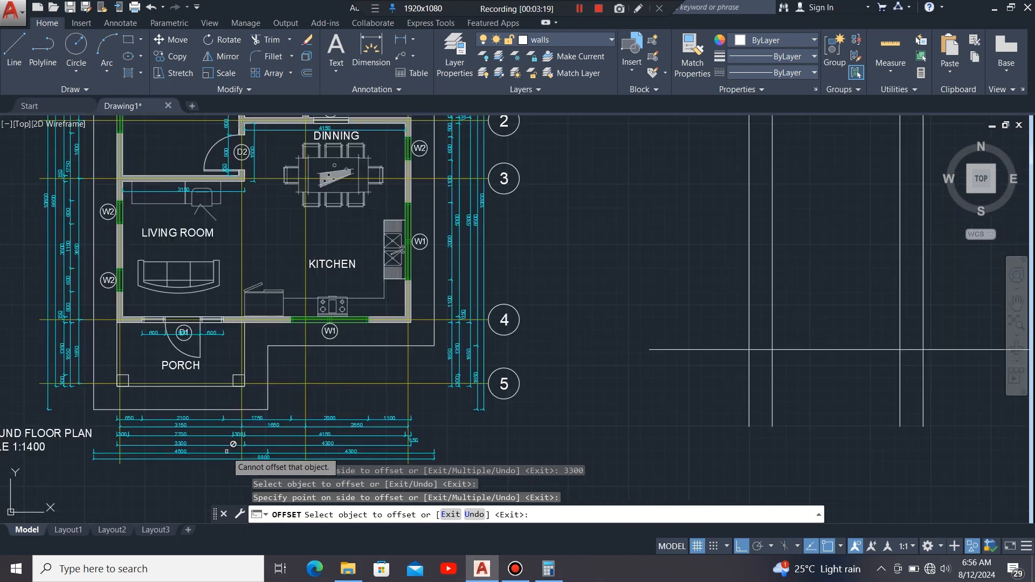
{"action": "scroll", "coordinate": [233, 444], "scroll_direction": "up", "scroll_amount": 3}
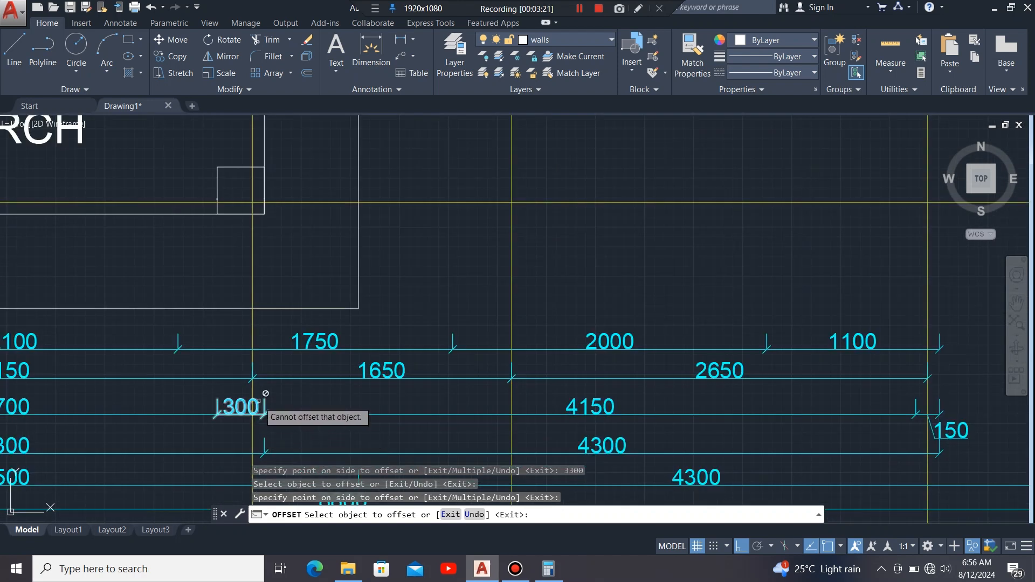
{"action": "scroll", "coordinate": [180, 394], "scroll_direction": "down", "scroll_amount": 2}
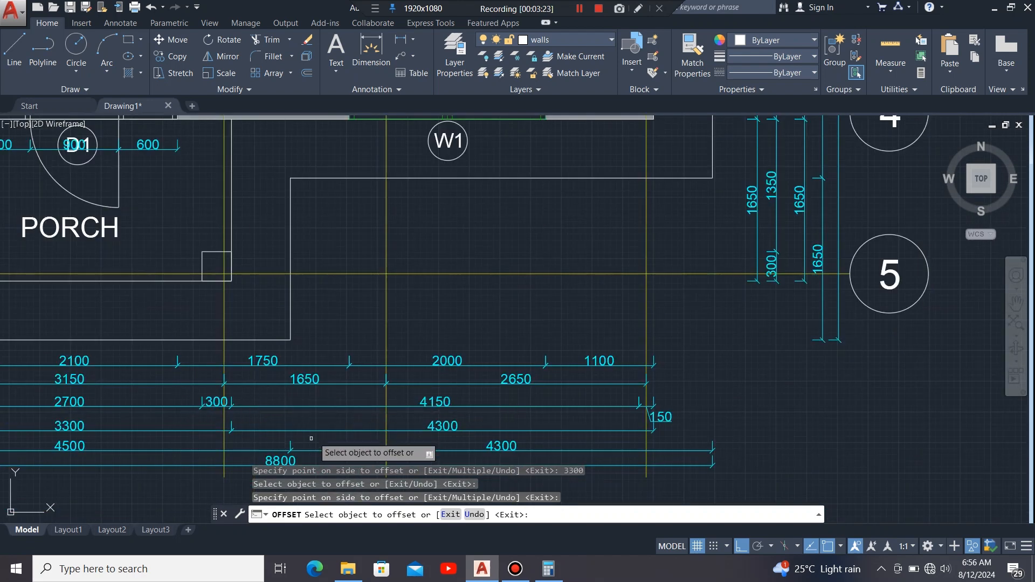
{"action": "scroll", "coordinate": [232, 429], "scroll_direction": "up", "scroll_amount": 2}
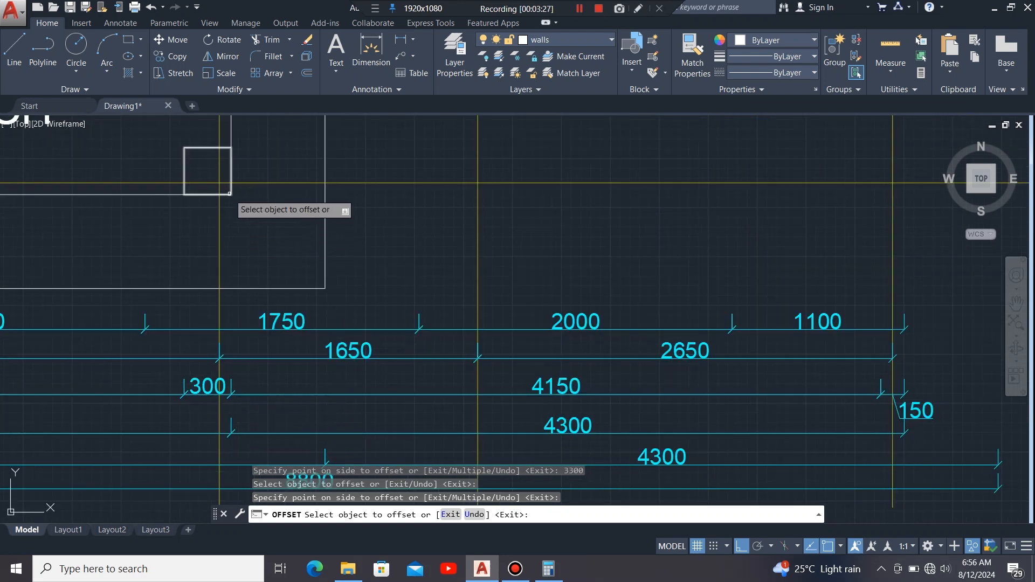
{"action": "scroll", "coordinate": [221, 244], "scroll_direction": "down", "scroll_amount": 4}
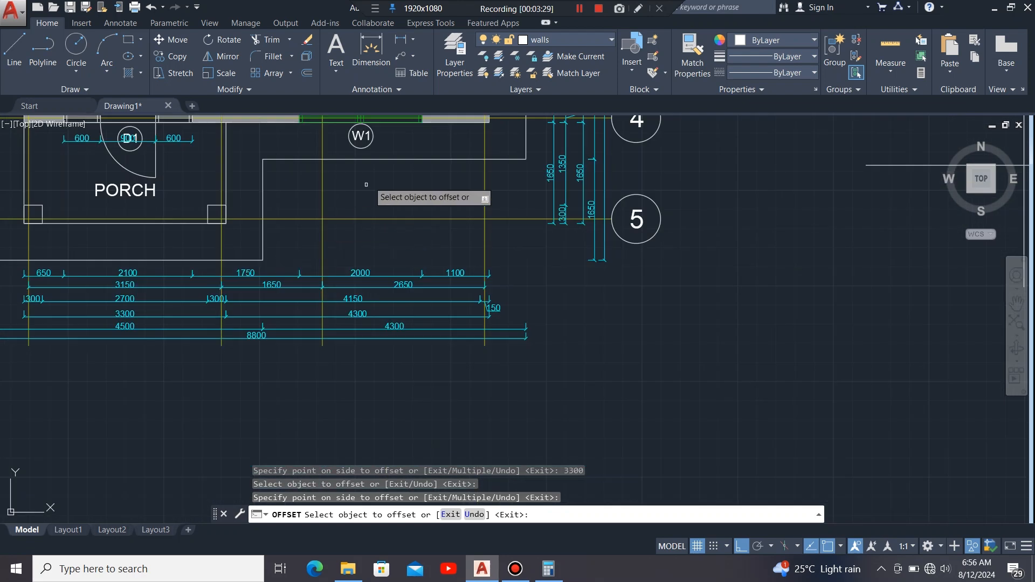
{"action": "scroll", "coordinate": [474, 132], "scroll_direction": "up", "scroll_amount": 4}
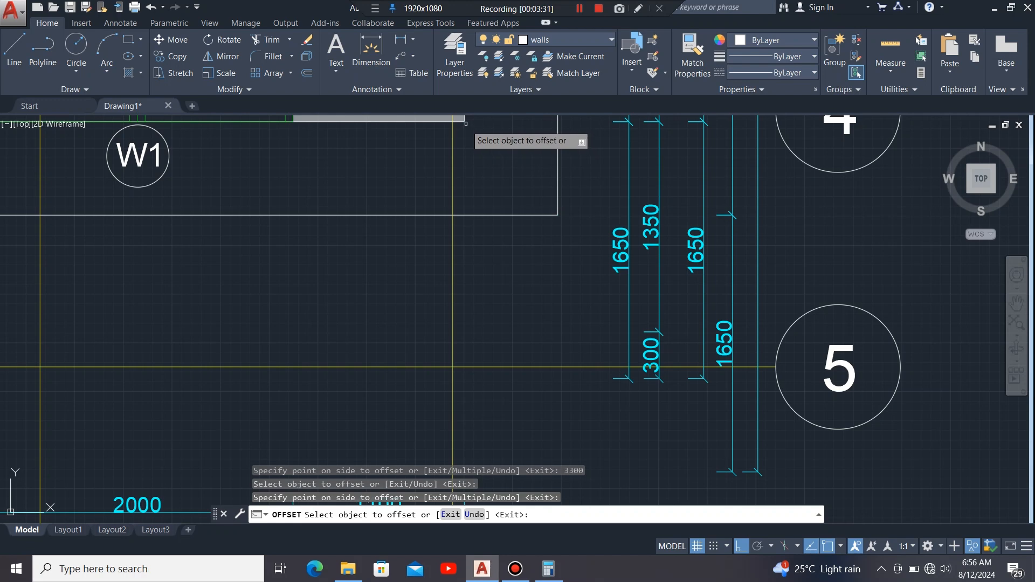
{"action": "scroll", "coordinate": [466, 122], "scroll_direction": "down", "scroll_amount": 5}
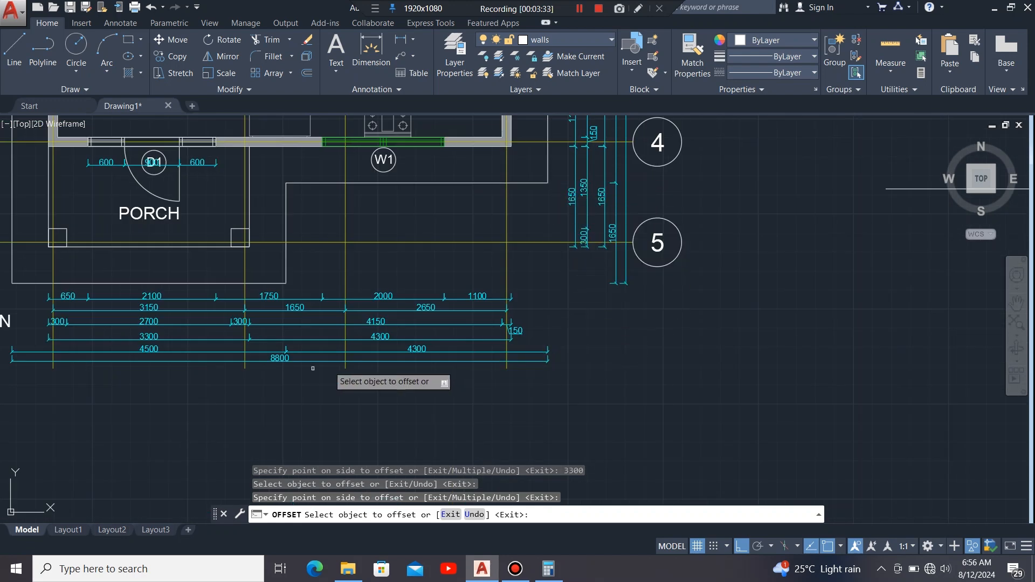
{"action": "scroll", "coordinate": [253, 329], "scroll_direction": "up", "scroll_amount": 4}
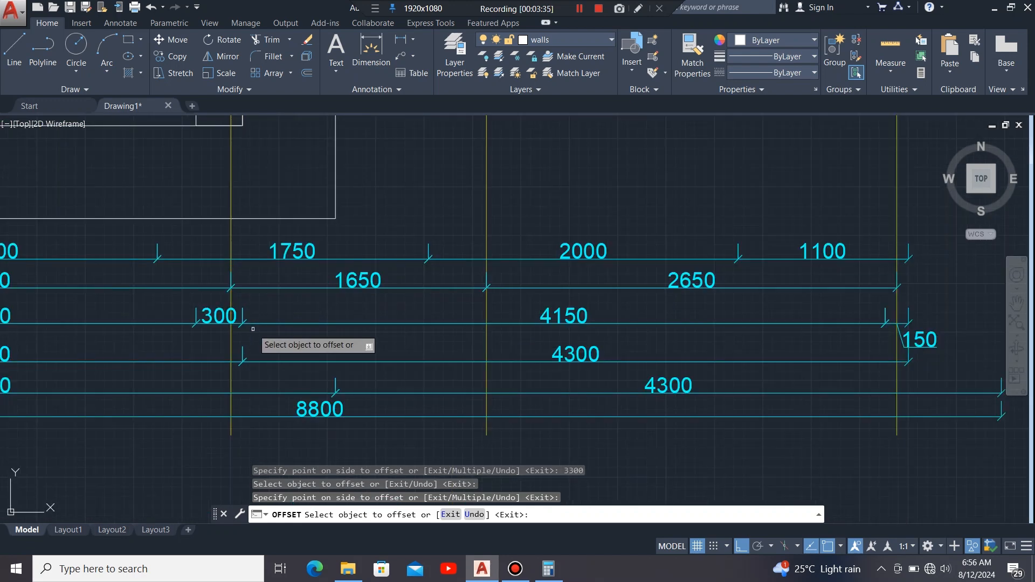
{"action": "scroll", "coordinate": [244, 329], "scroll_direction": "down", "scroll_amount": 2}
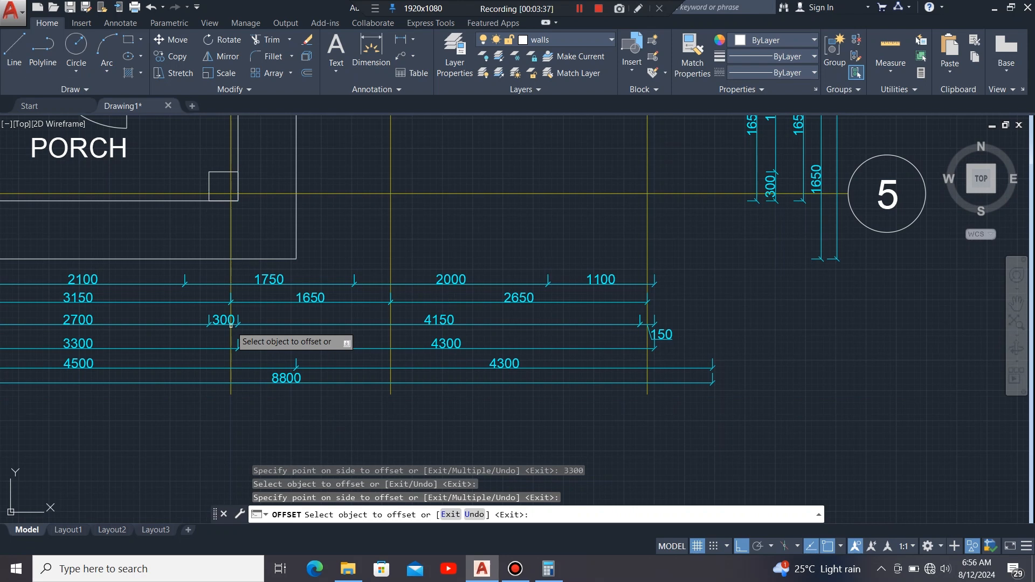
{"action": "scroll", "coordinate": [230, 326], "scroll_direction": "up", "scroll_amount": 1}
{"action": "scroll", "coordinate": [211, 347], "scroll_direction": "down", "scroll_amount": 1}
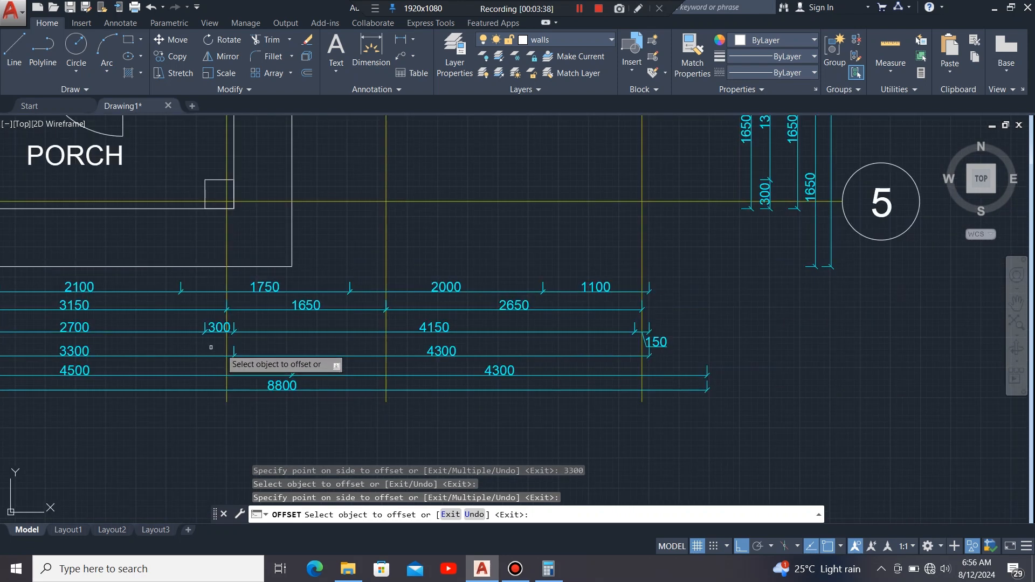
{"action": "scroll", "coordinate": [413, 332], "scroll_direction": "up", "scroll_amount": 4}
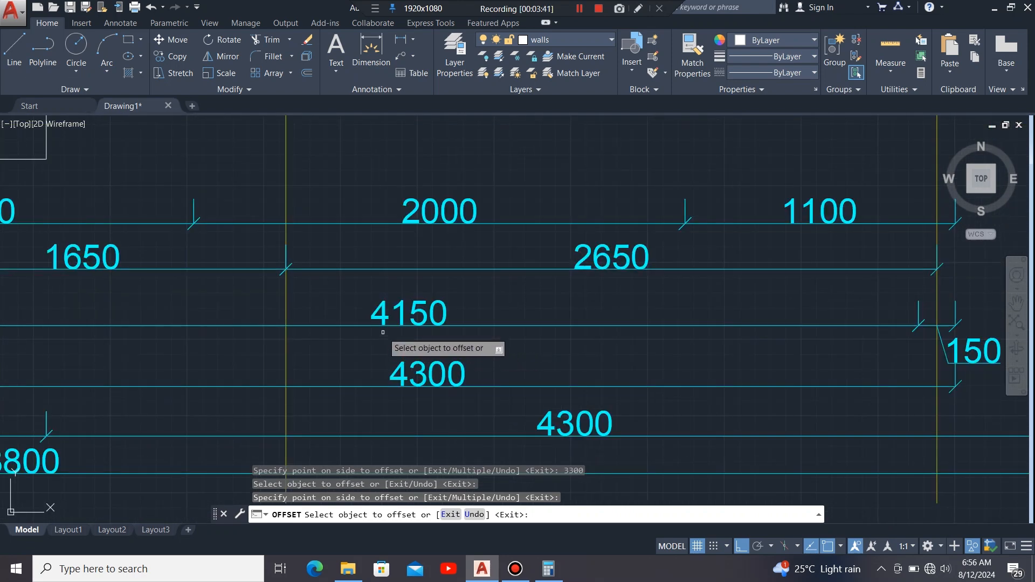
{"action": "scroll", "coordinate": [324, 332], "scroll_direction": "down", "scroll_amount": 4}
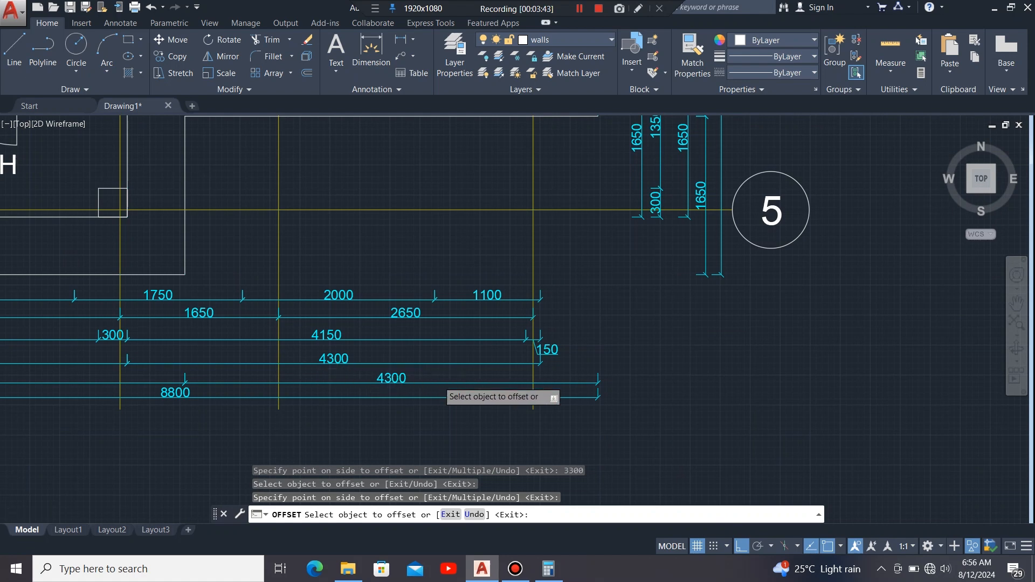
{"action": "scroll", "coordinate": [519, 346], "scroll_direction": "up", "scroll_amount": 3}
{"action": "left_click", "coordinate": [523, 345]}
{"action": "scroll", "coordinate": [518, 346], "scroll_direction": "up", "scroll_amount": 3}
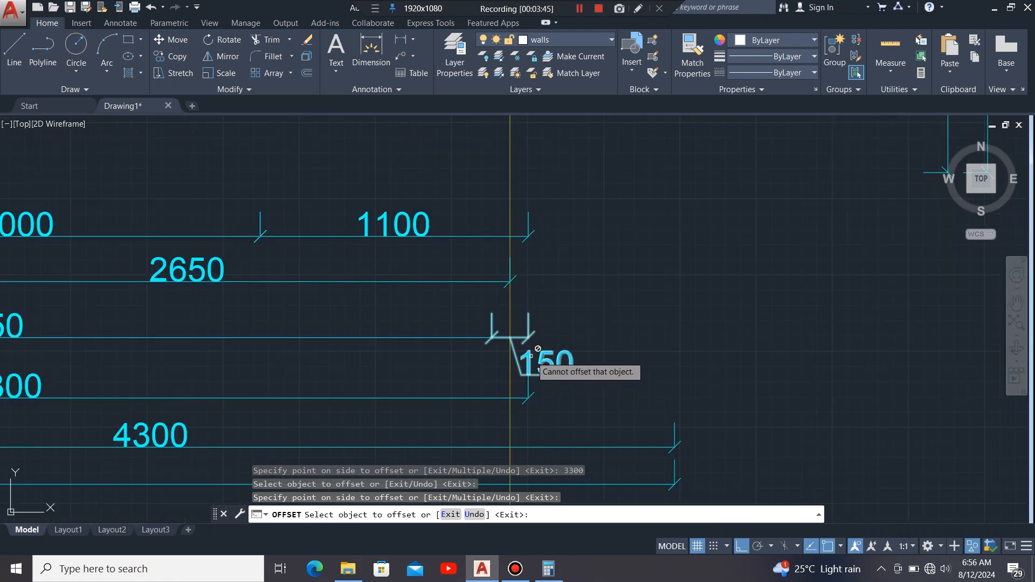
{"action": "scroll", "coordinate": [528, 361], "scroll_direction": "down", "scroll_amount": 6}
{"action": "scroll", "coordinate": [530, 254], "scroll_direction": "up", "scroll_amount": 6}
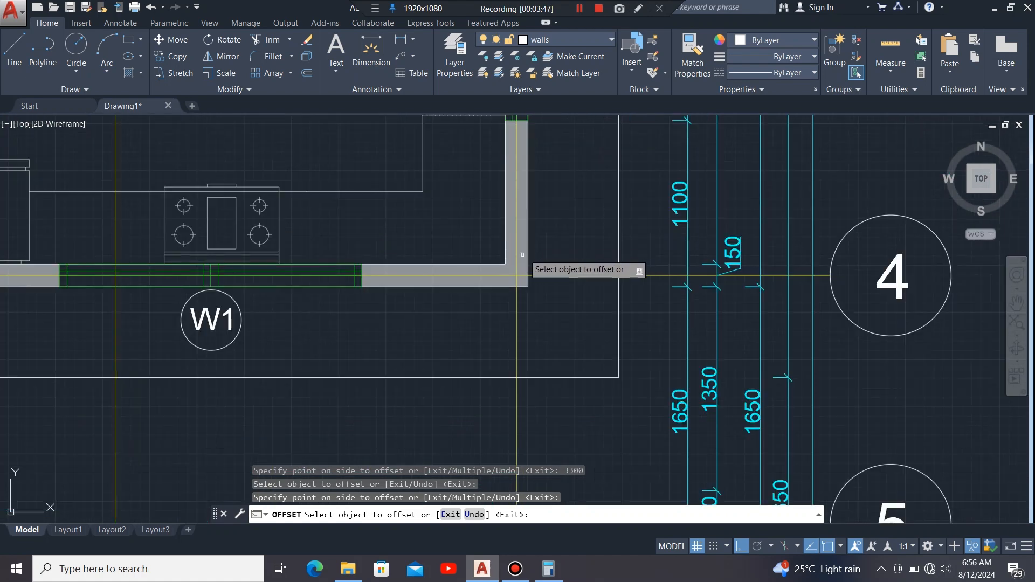
{"action": "left_click", "coordinate": [518, 242]}
{"action": "scroll", "coordinate": [519, 259], "scroll_direction": "down", "scroll_amount": 6}
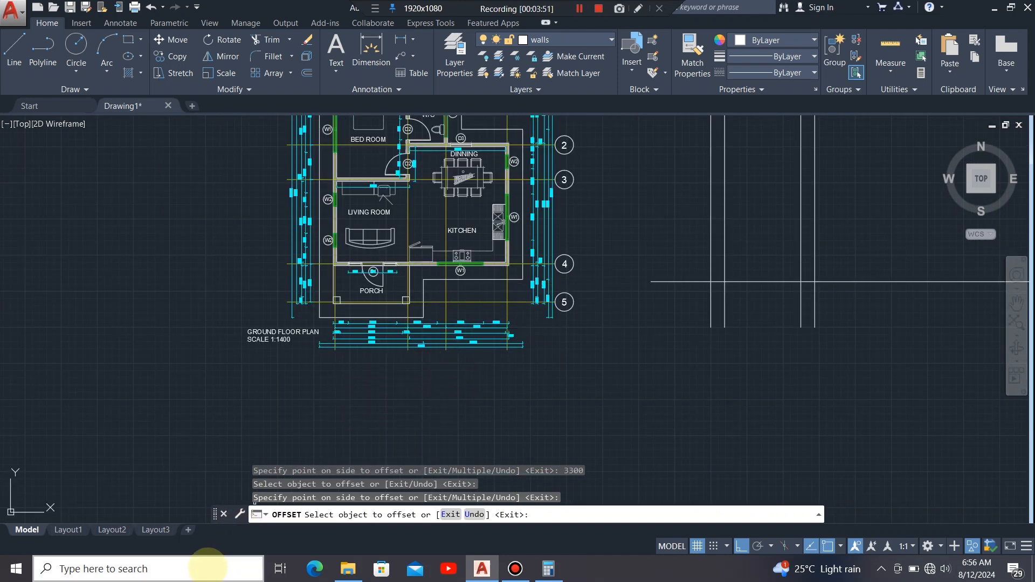
Step: Switch to Calculator, add 4150 and 150 for the front wall width beyond the porch, and return to the drawing
{"action": "left_click", "coordinate": [207, 567]}
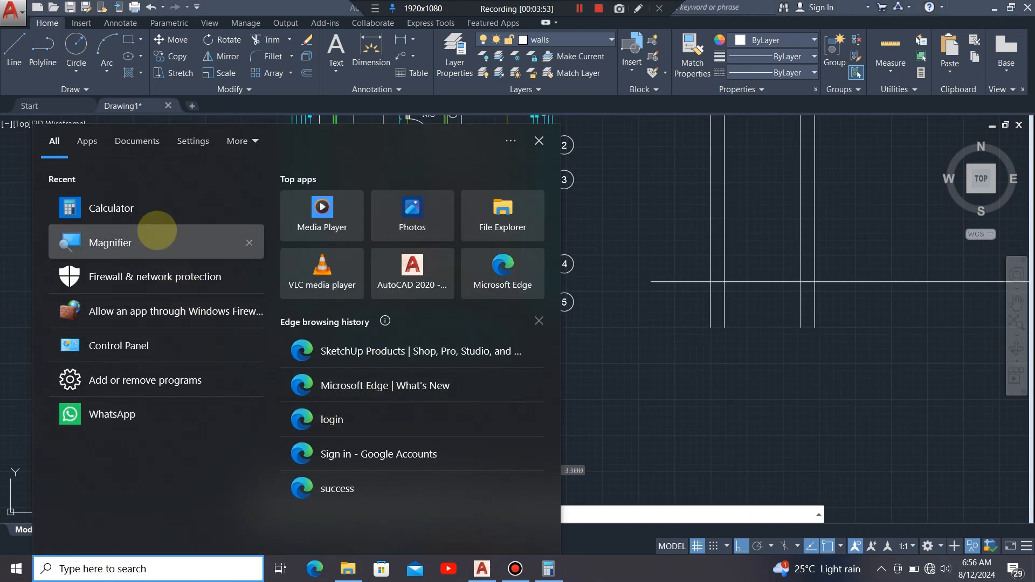
{"action": "left_click", "coordinate": [150, 208]}
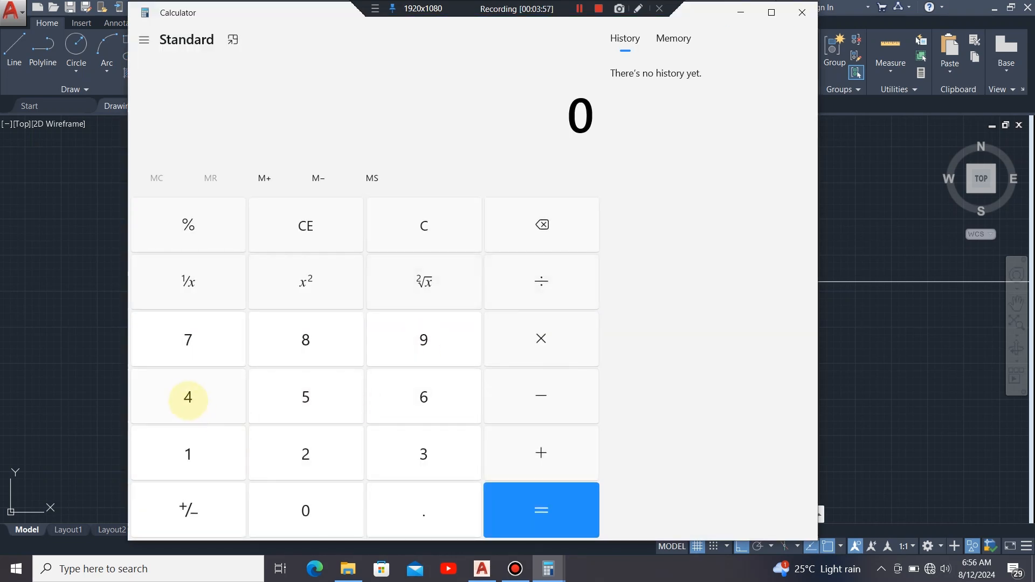
{"action": "left_click", "coordinate": [192, 455]}
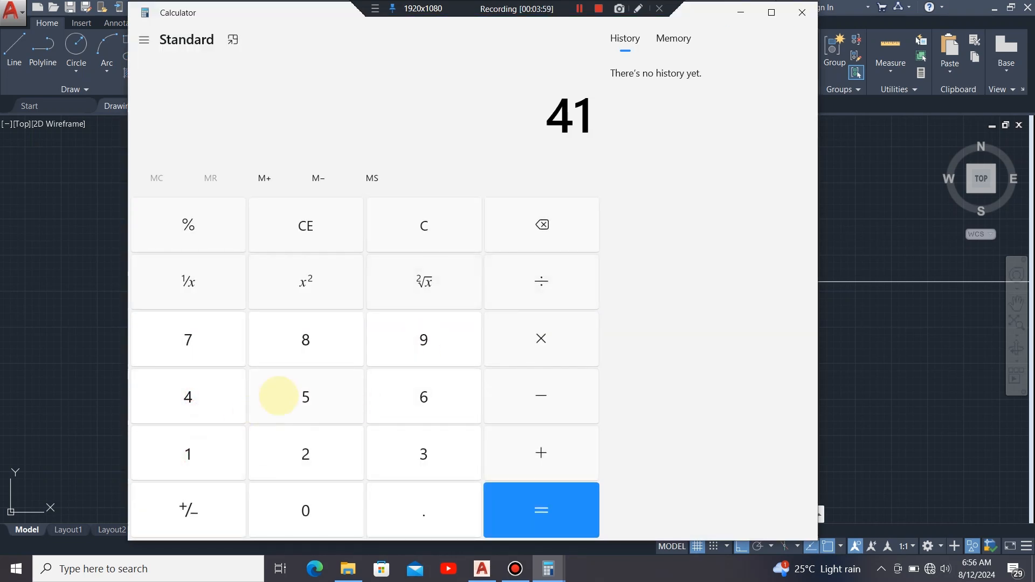
{"action": "left_click", "coordinate": [280, 396]}
{"action": "left_click", "coordinate": [297, 511]}
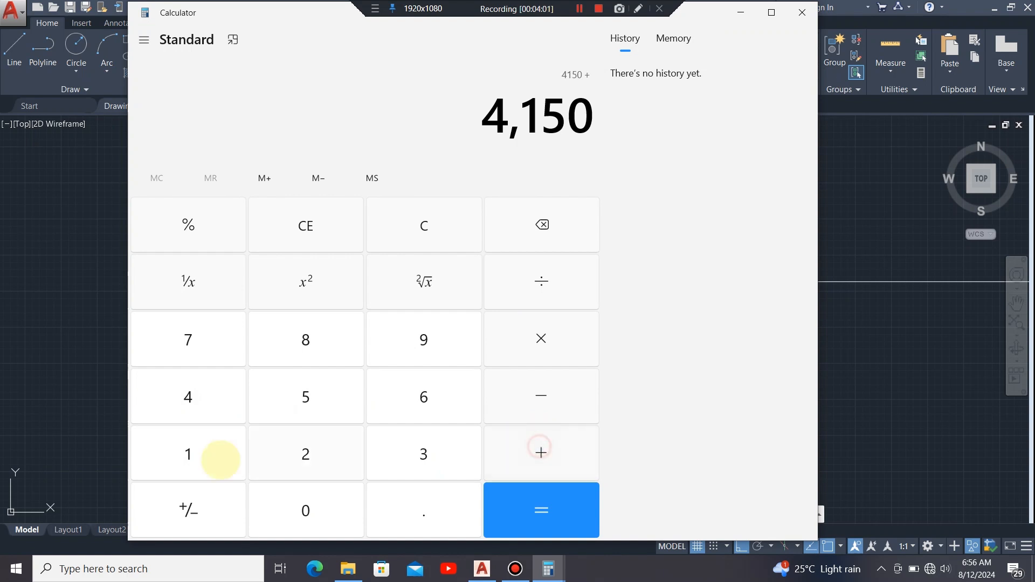
{"action": "left_click", "coordinate": [184, 455]}
{"action": "left_click", "coordinate": [300, 396]}
{"action": "left_click", "coordinate": [302, 508]}
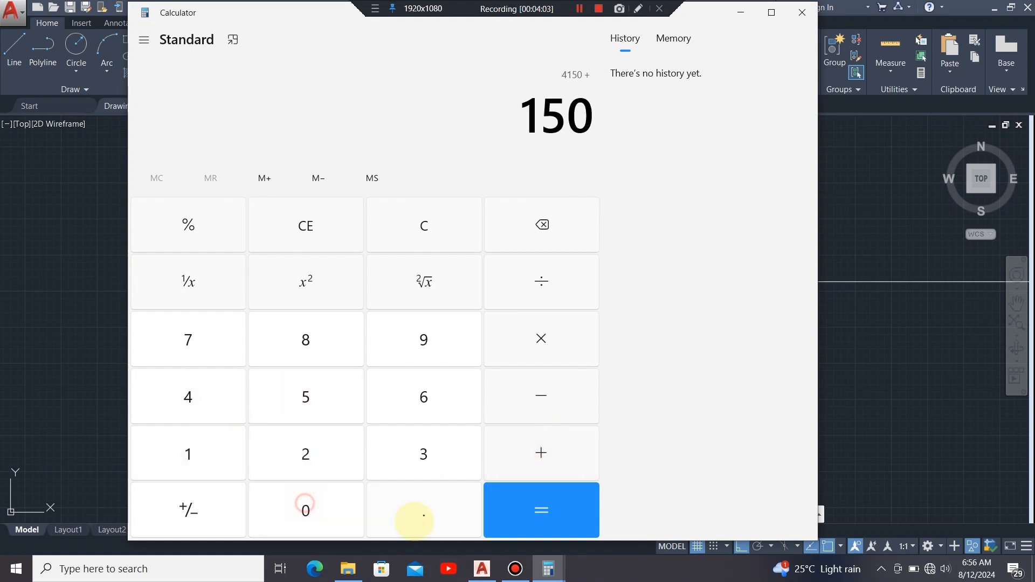
{"action": "left_click", "coordinate": [572, 522]}
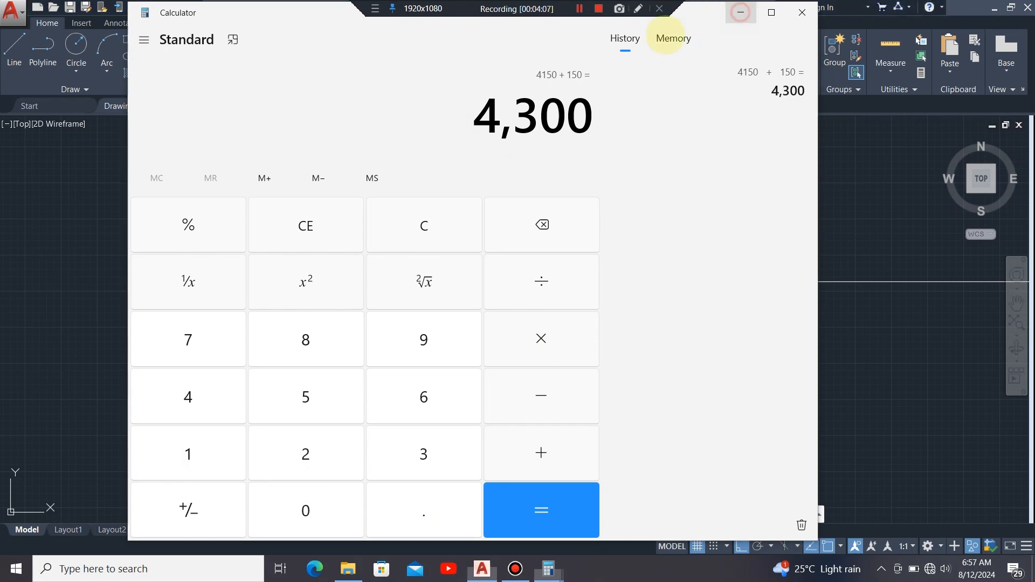
{"action": "left_click", "coordinate": [740, 11]}
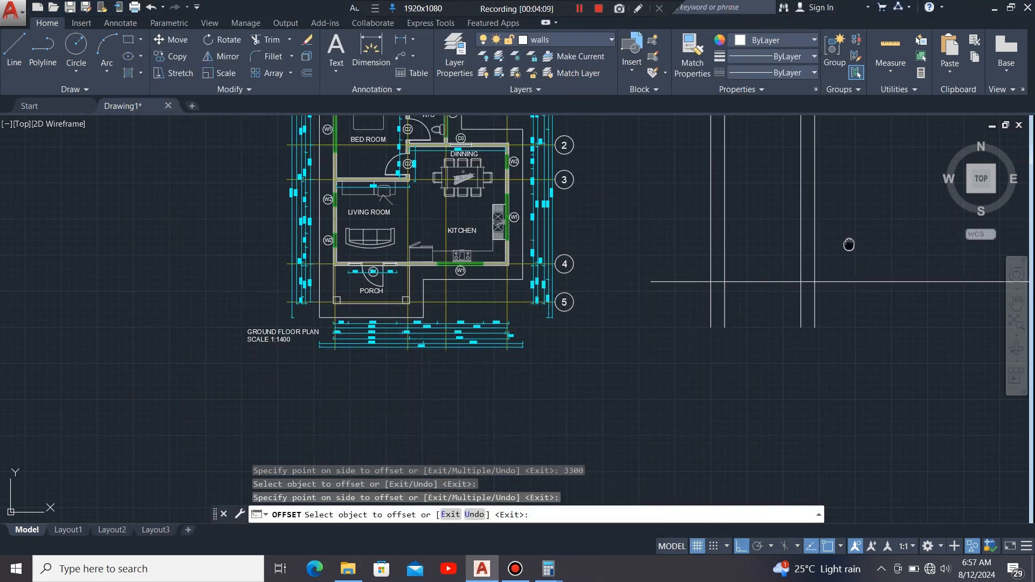
Step: Offset the third vertical line 4300 mm to its right, and offset the resulting line another 600 mm to the right
{"action": "mouse_move", "coordinate": [848, 243]}
{"action": "middle_mouse_down"}
{"action": "mouse_move", "coordinate": [594, 363]}
{"action": "mouse_move", "coordinate": [602, 365]}
{"action": "middle_mouse_up"}
{"action": "scroll", "coordinate": [602, 365], "scroll_direction": "down", "scroll_amount": 2}
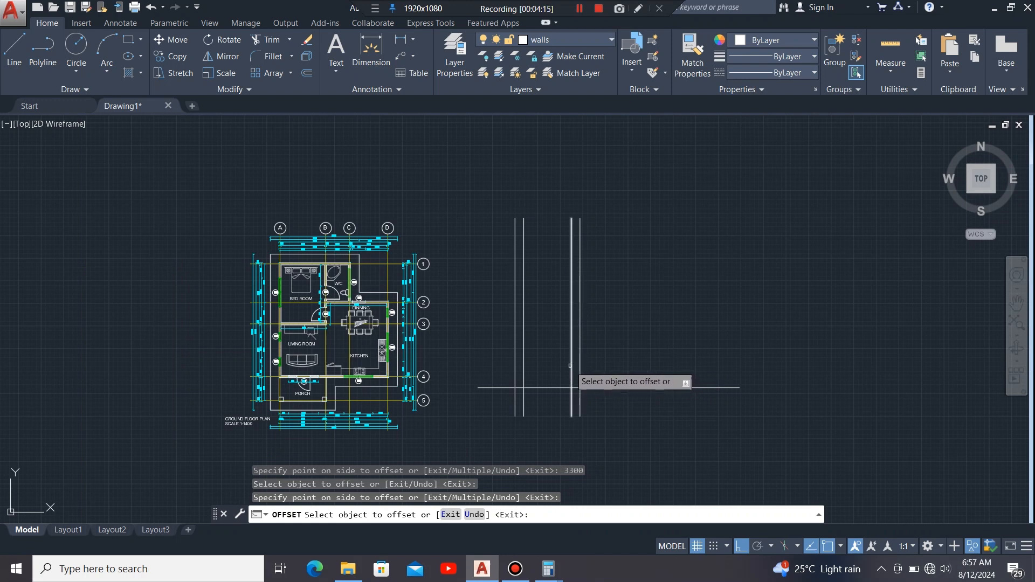
{"action": "left_click", "coordinate": [570, 365]}
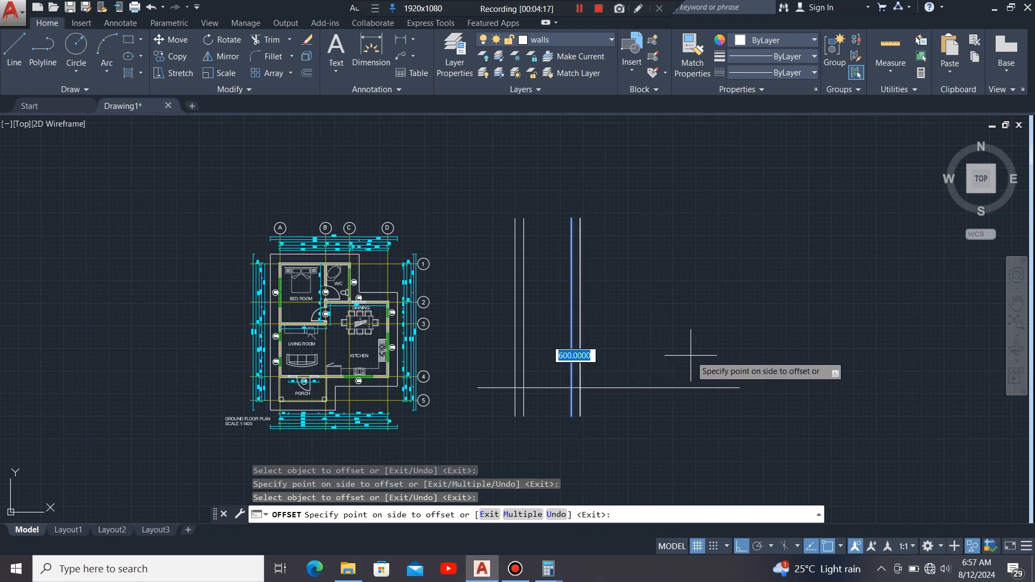
{"action": "type", "text": "4"}
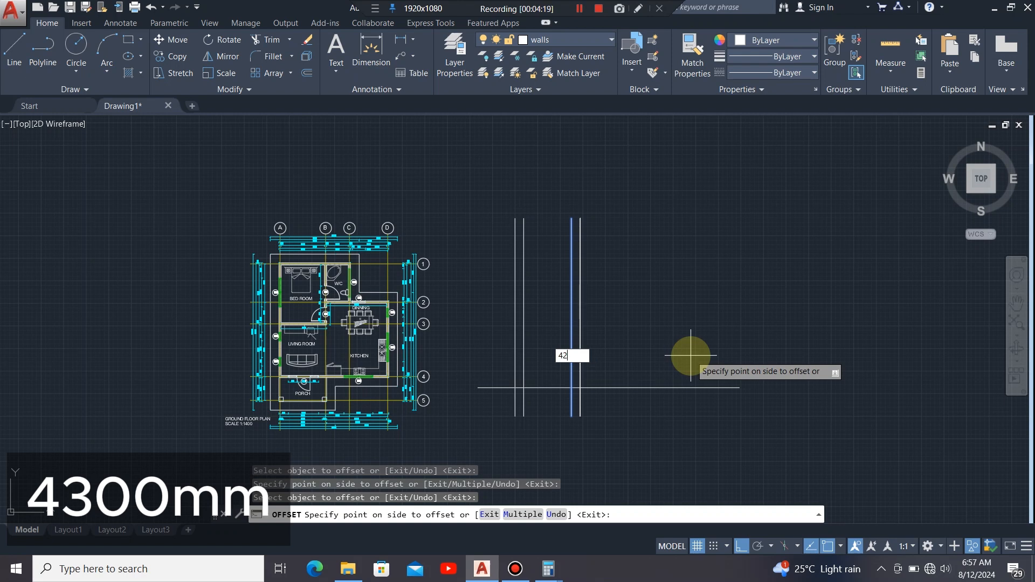
{"action": "type", "text": "300"}
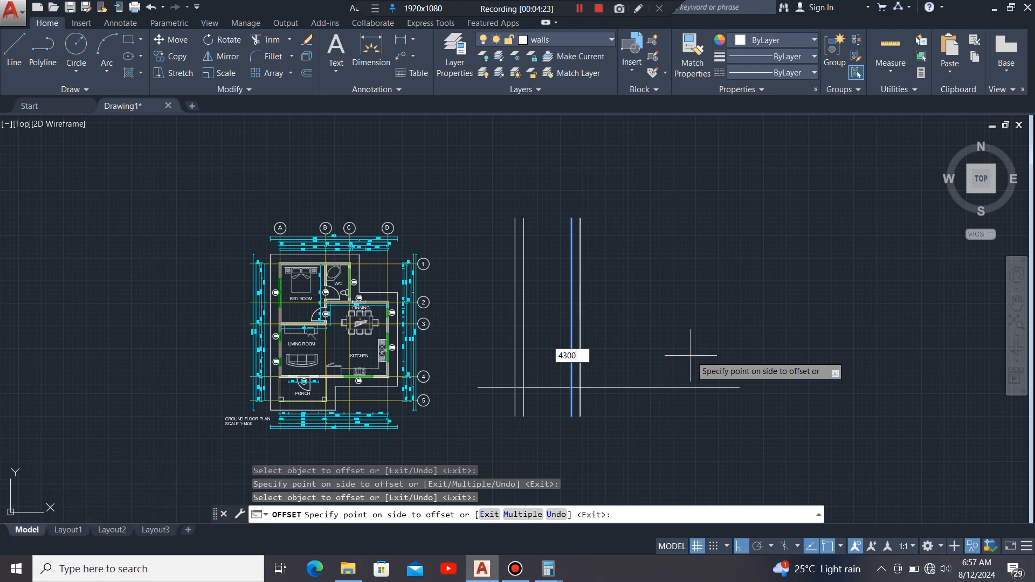
{"action": "key", "text": "Return"}
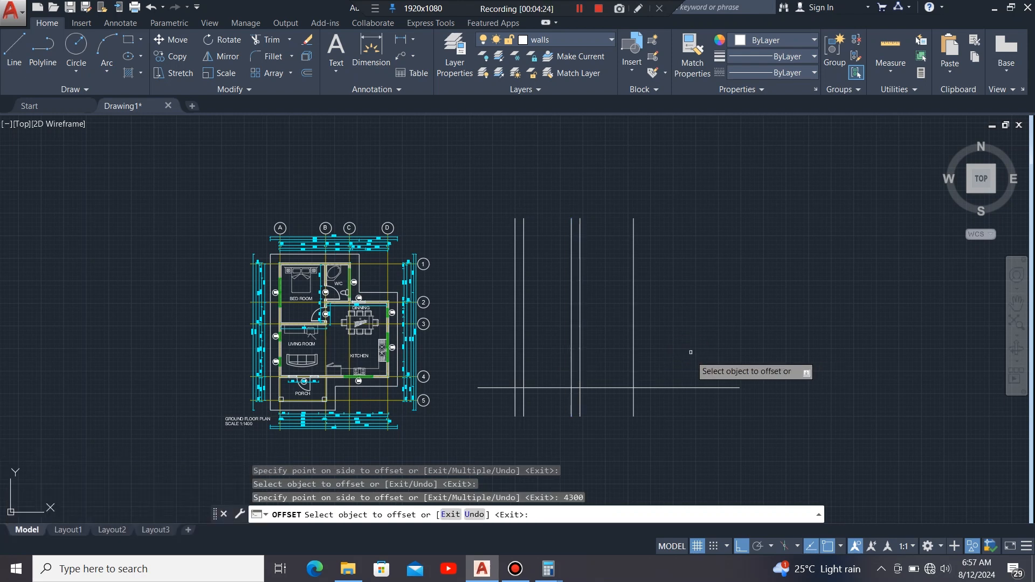
{"action": "left_click", "coordinate": [634, 355]}
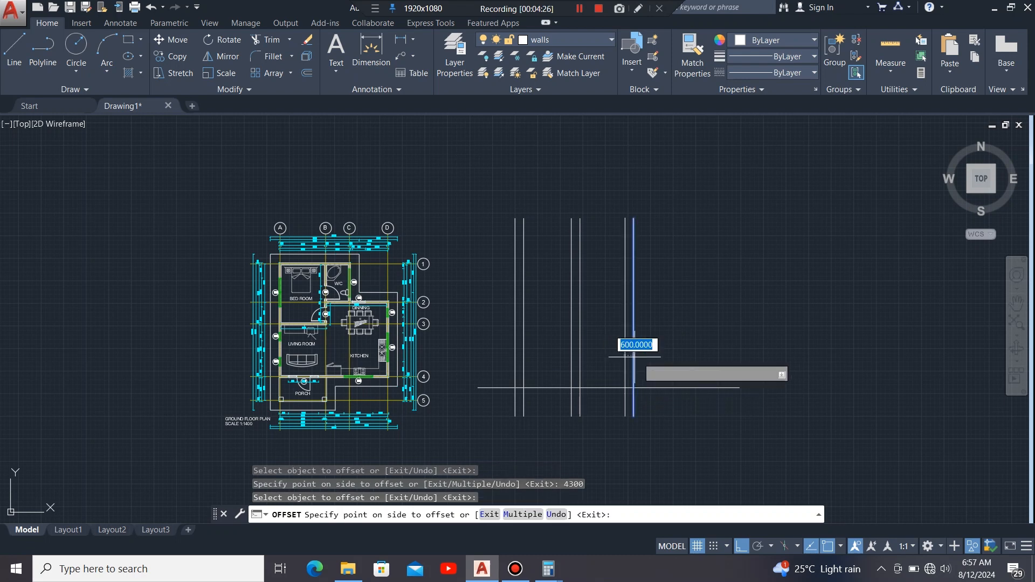
{"action": "left_click", "coordinate": [685, 358]}
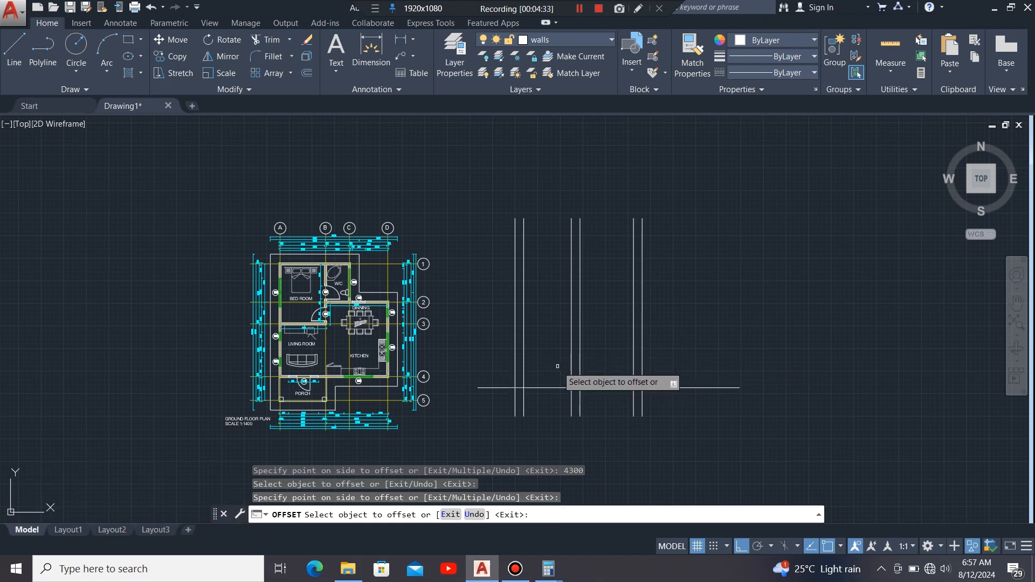
Step: Offset the horizontal base line 100 mm upward
{"action": "scroll", "coordinate": [558, 366], "scroll_direction": "up", "scroll_amount": 4}
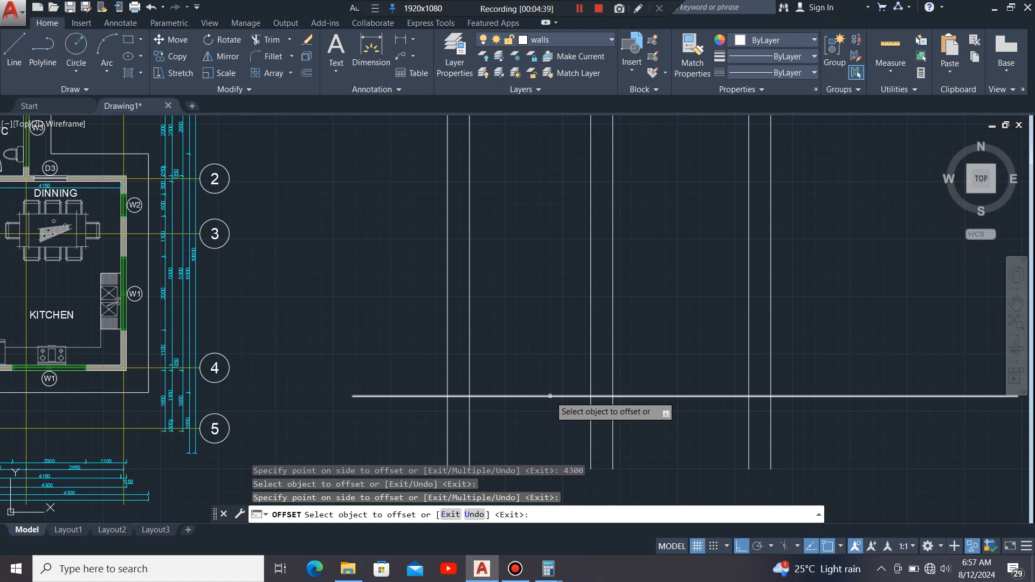
{"action": "left_click", "coordinate": [550, 396]}
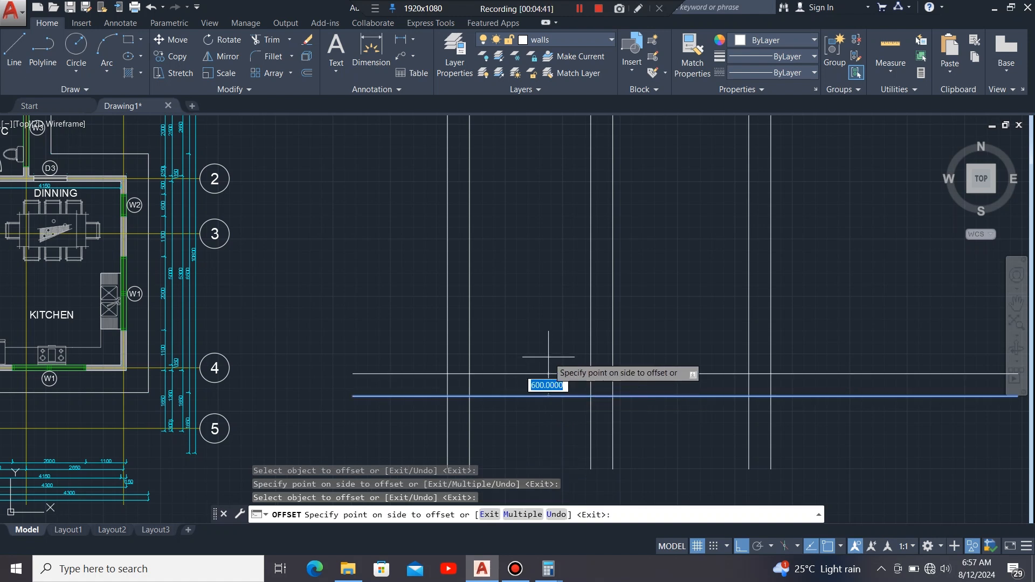
{"action": "type", "text": "1"}
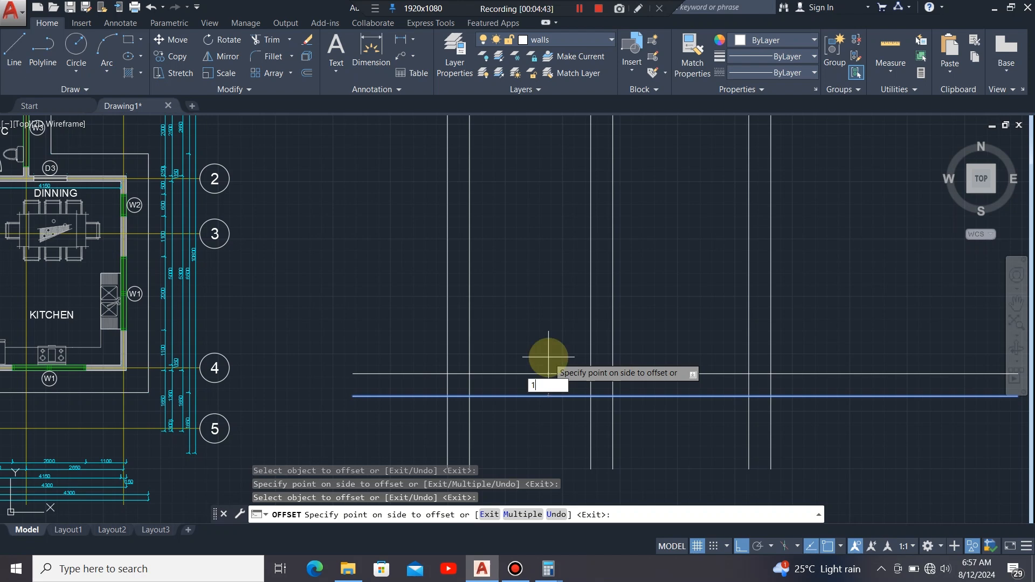
{"action": "type", "text": "00"}
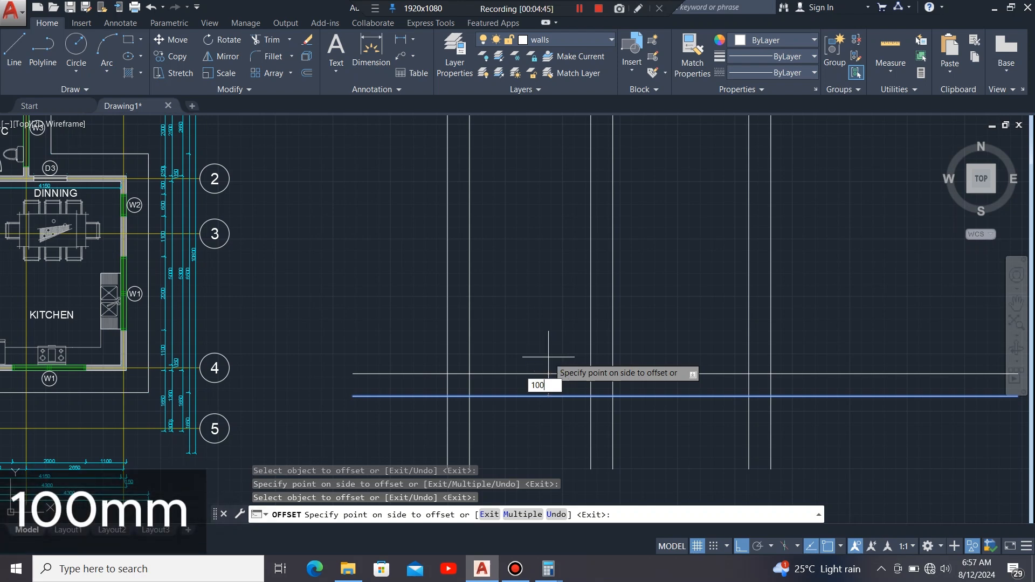
{"action": "key", "text": "Return"}
{"action": "scroll", "coordinate": [626, 386], "scroll_direction": "down", "scroll_amount": 4}
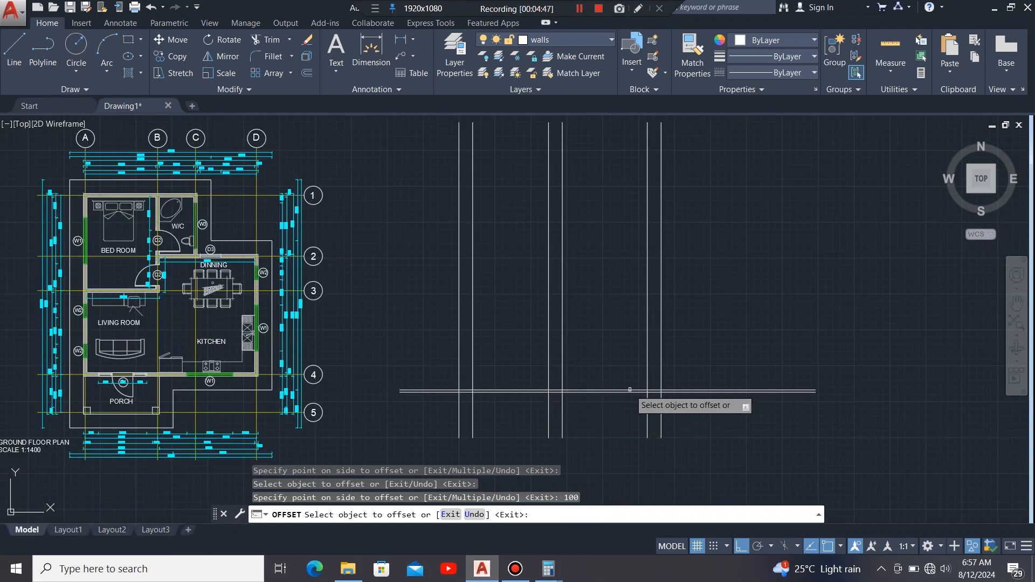
{"action": "scroll", "coordinate": [620, 393], "scroll_direction": "up", "scroll_amount": 4}
{"action": "key", "text": "Escape"}
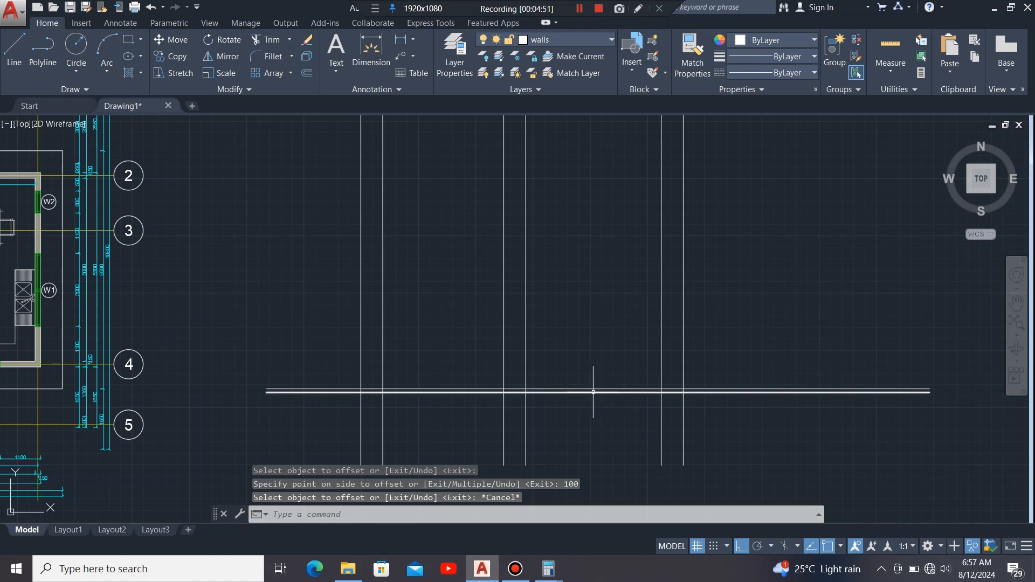
Step: Trim off the portions of all six vertical lines that extend below the lower base line
{"action": "left_click", "coordinate": [593, 392]}
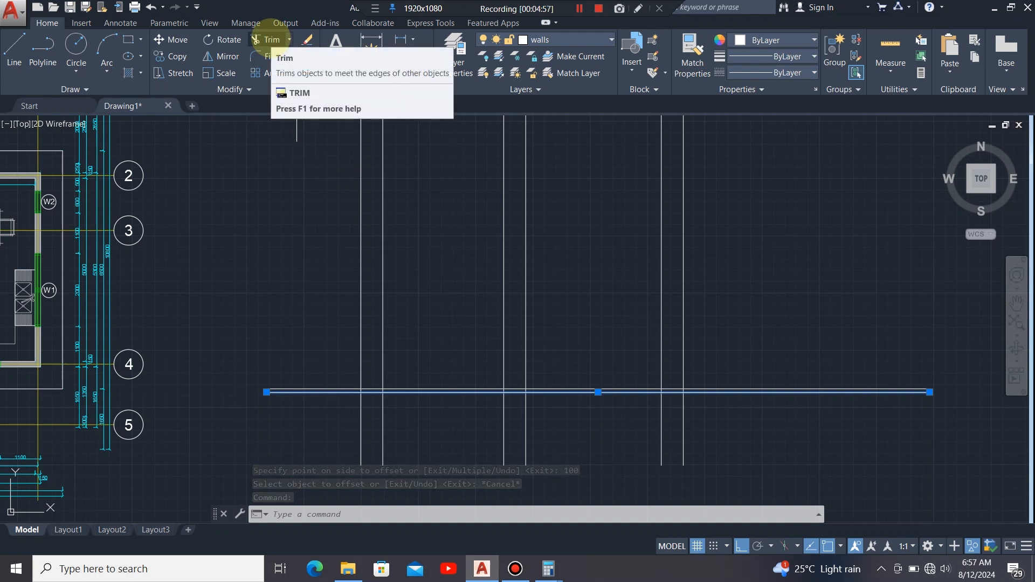
{"action": "left_click", "coordinate": [256, 40]}
{"action": "left_click", "coordinate": [733, 414]}
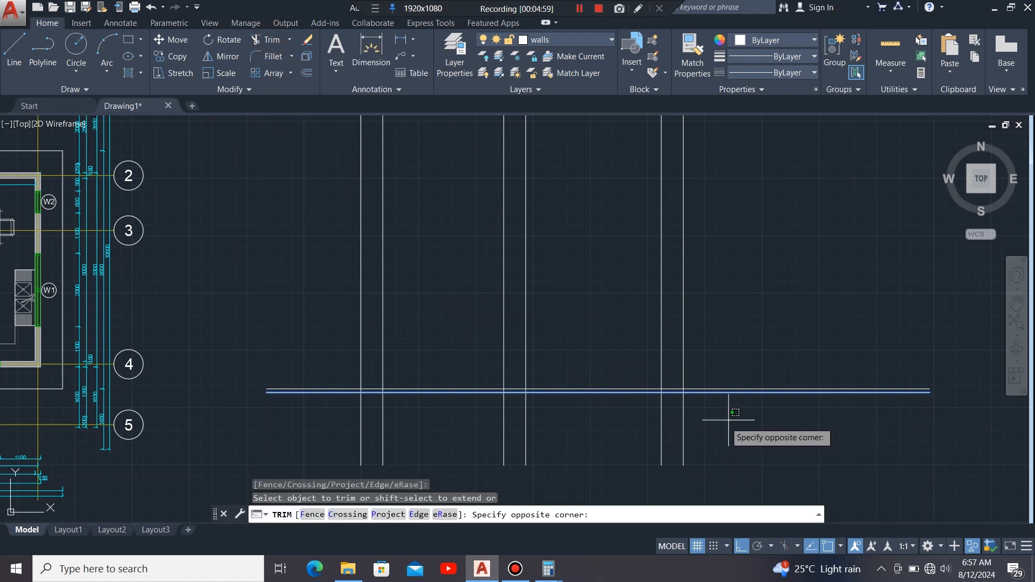
{"action": "left_click", "coordinate": [247, 470]}
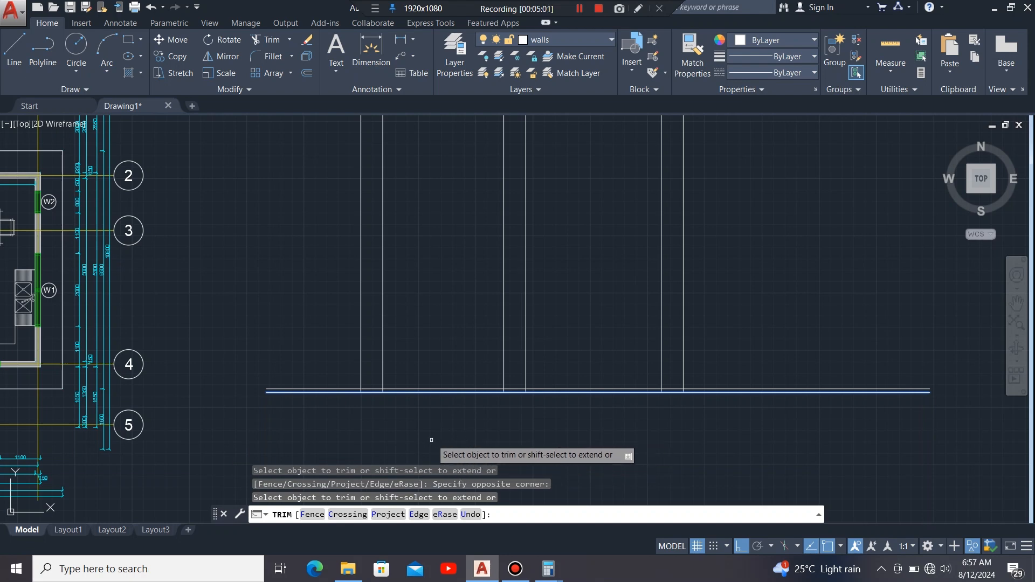
{"action": "scroll", "coordinate": [566, 437], "scroll_direction": "down", "scroll_amount": 2}
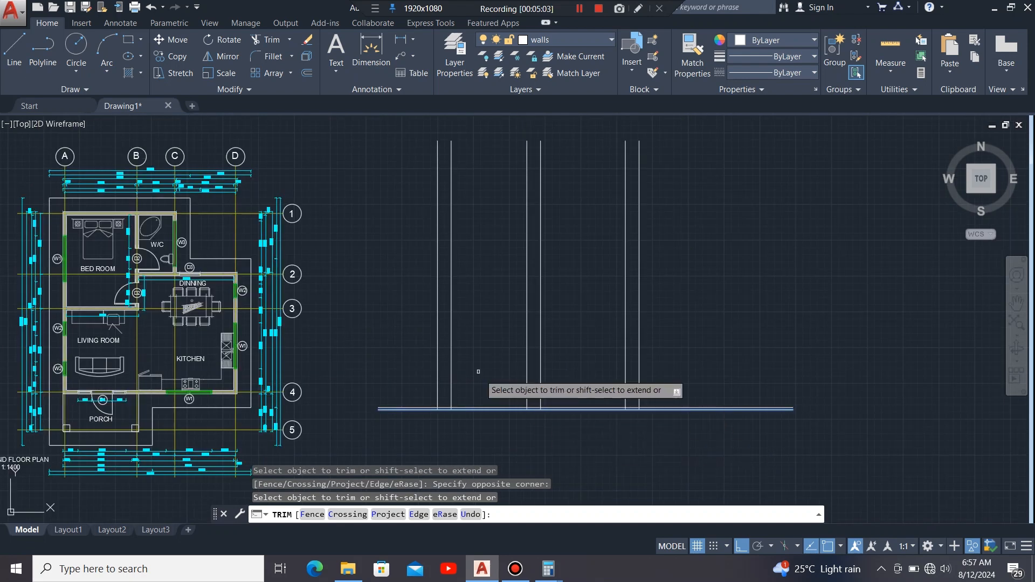
{"action": "scroll", "coordinate": [478, 372], "scroll_direction": "up", "scroll_amount": 2}
{"action": "scroll", "coordinate": [483, 444], "scroll_direction": "up", "scroll_amount": 2}
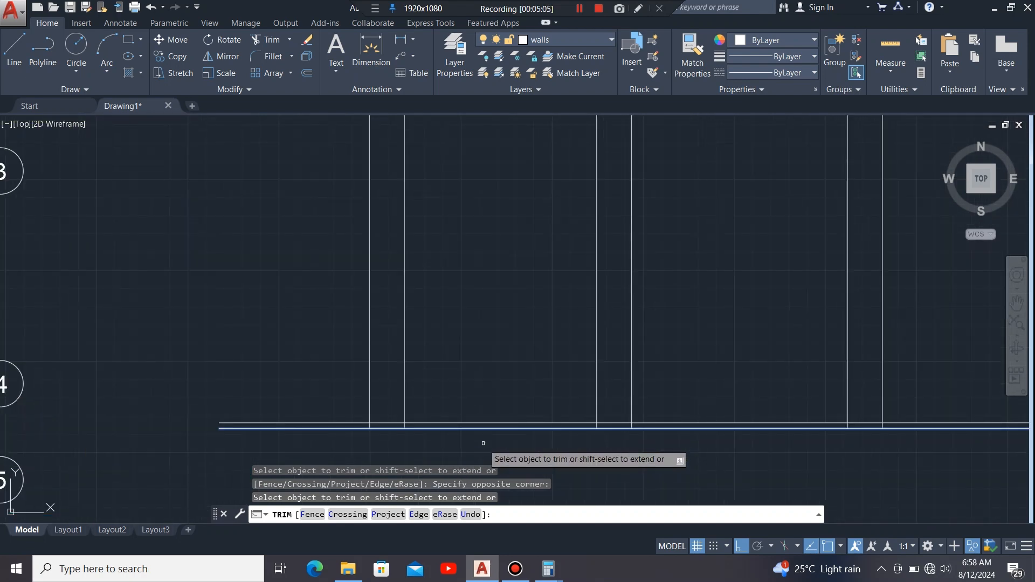
{"action": "scroll", "coordinate": [483, 443], "scroll_direction": "down", "scroll_amount": 2}
{"action": "key", "text": "Escape"}
{"action": "scroll", "coordinate": [487, 425], "scroll_direction": "up", "scroll_amount": 2}
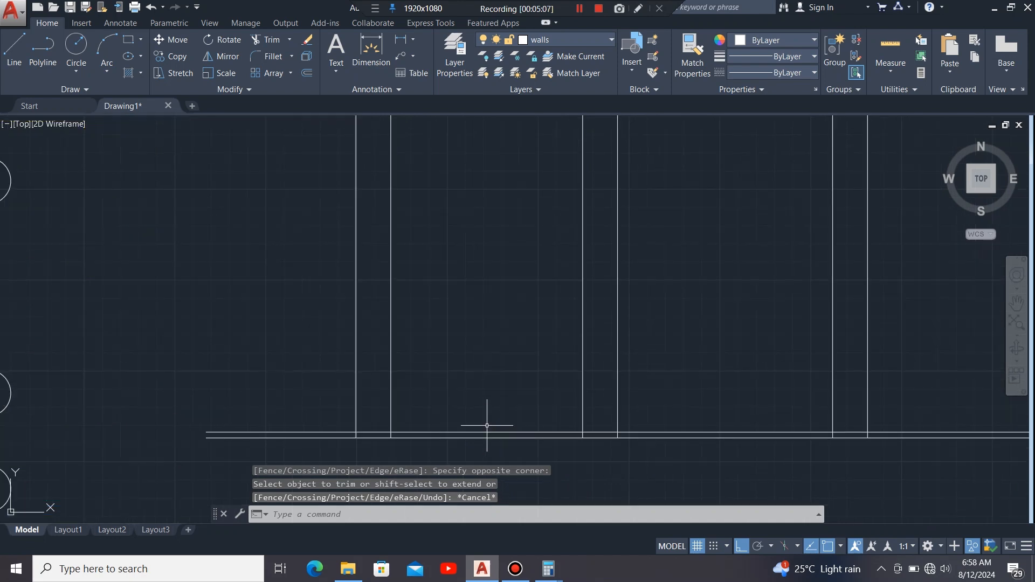
Step: Trim both horizontal base lines back to the outermost vertical lines, removing their overhanging ends on both sides
{"action": "left_click", "coordinate": [272, 56]}
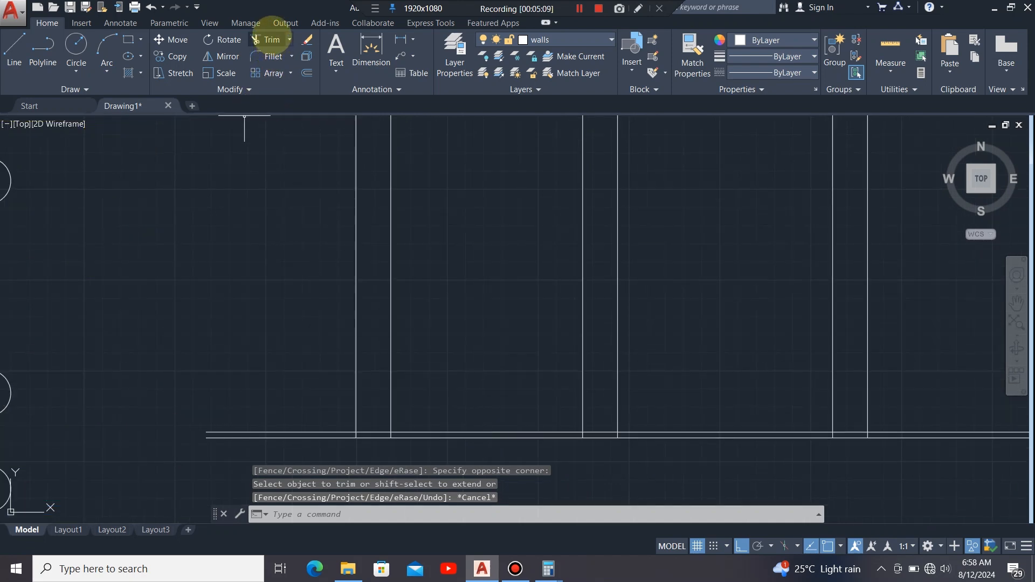
{"action": "left_click", "coordinate": [271, 40]}
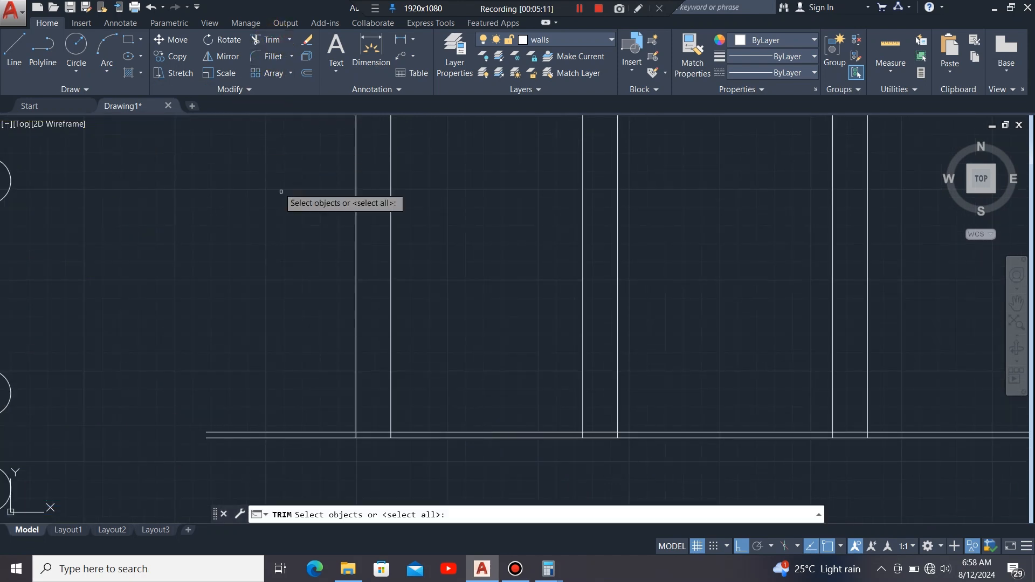
{"action": "left_click", "coordinate": [355, 262]}
{"action": "scroll", "coordinate": [178, 278], "scroll_direction": "down", "scroll_amount": 2}
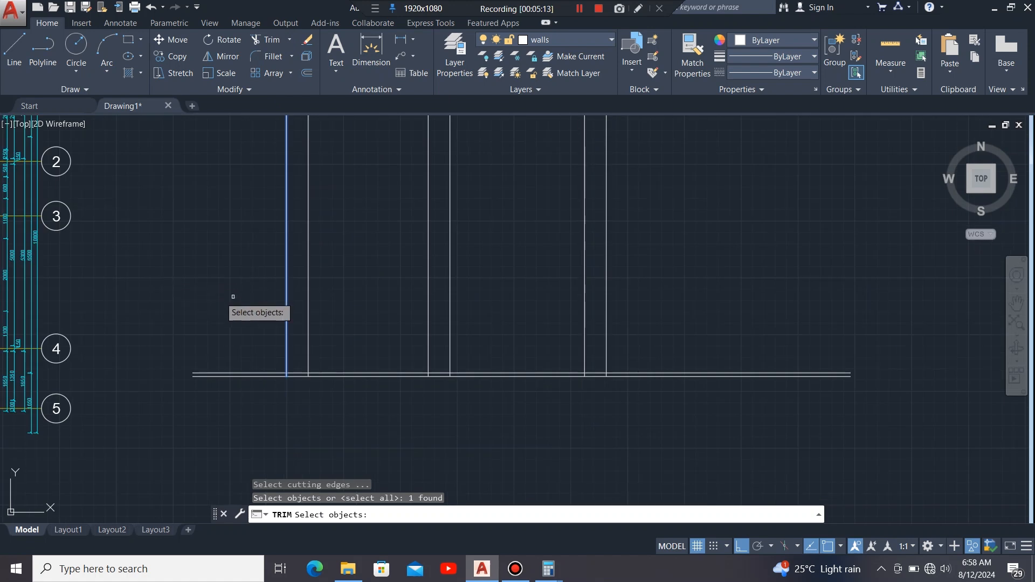
{"action": "left_click", "coordinate": [272, 46]}
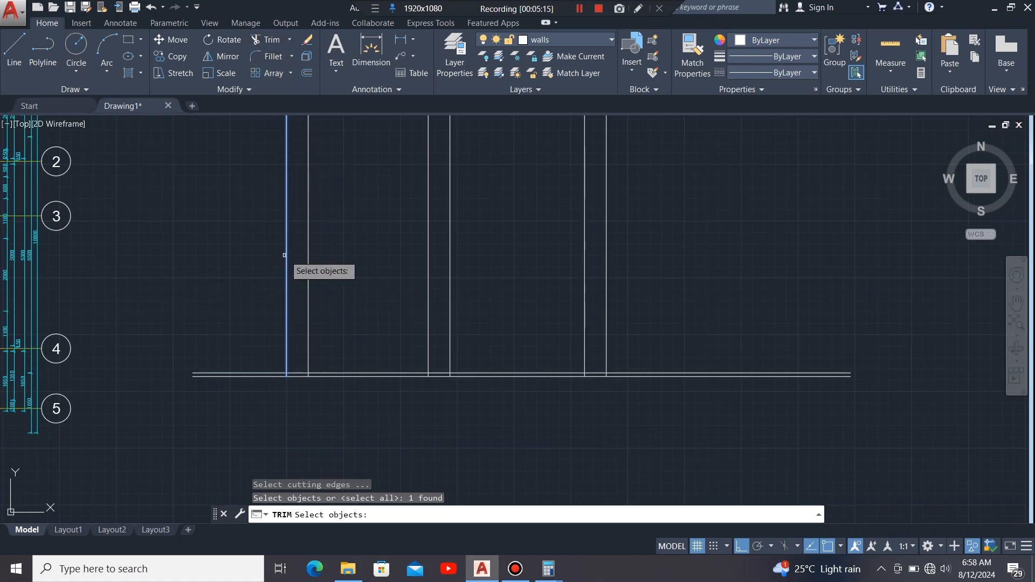
{"action": "left_click", "coordinate": [606, 290]}
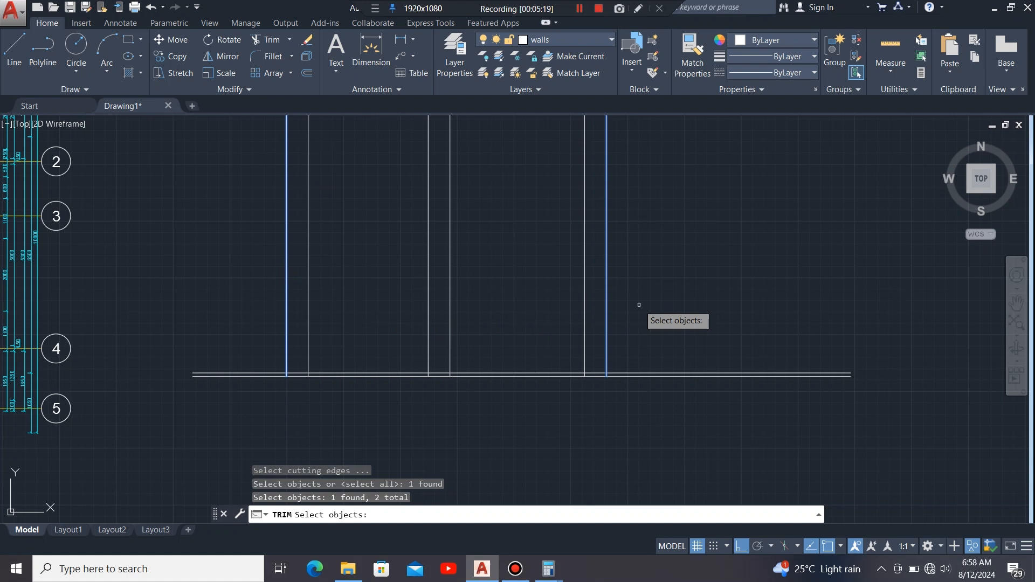
{"action": "key", "text": "Return"}
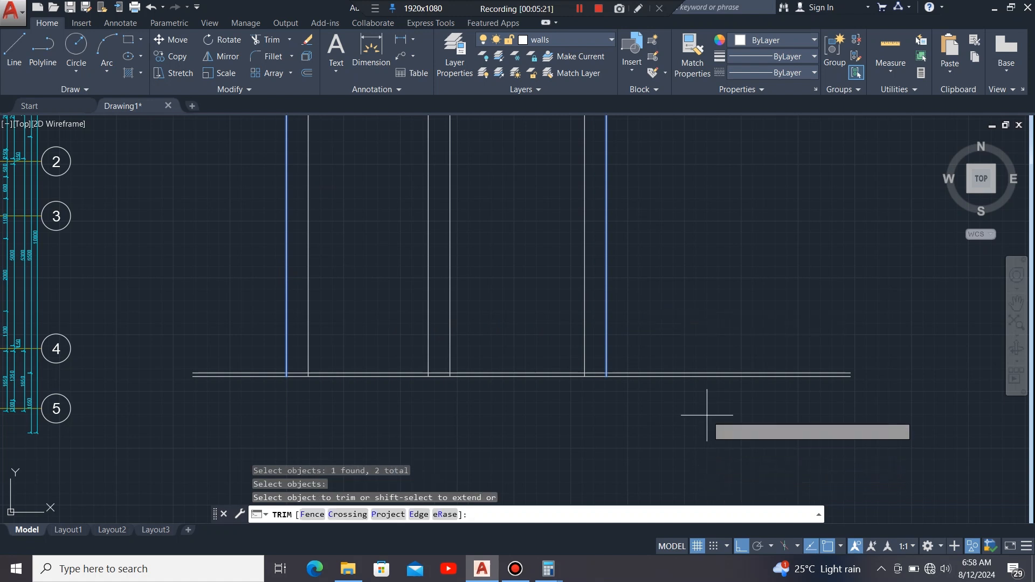
{"action": "left_click_drag", "start_coordinate": [706, 415], "coordinate": [706, 320]}
{"action": "left_click", "coordinate": [706, 320]}
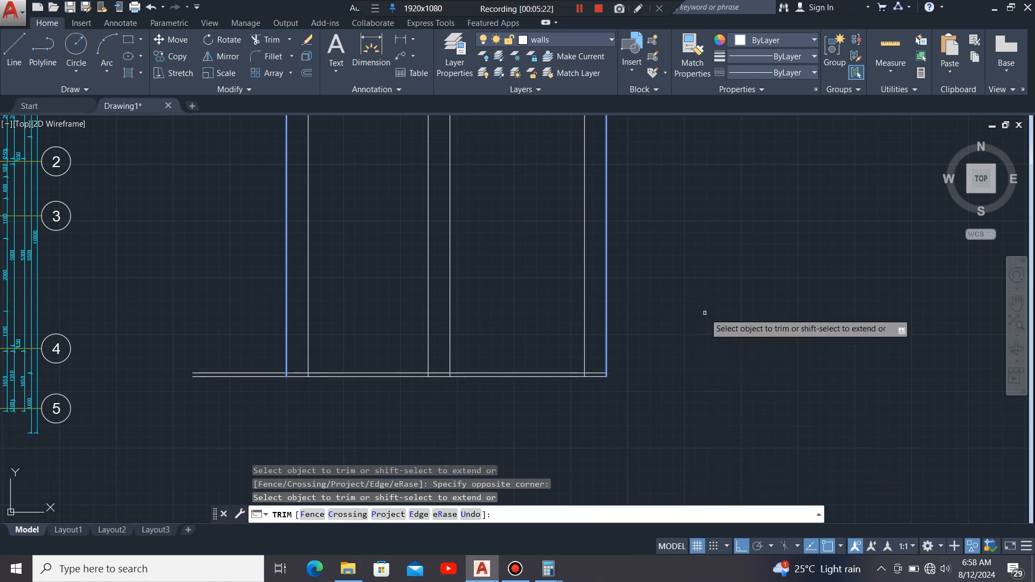
{"action": "left_click", "coordinate": [243, 404]}
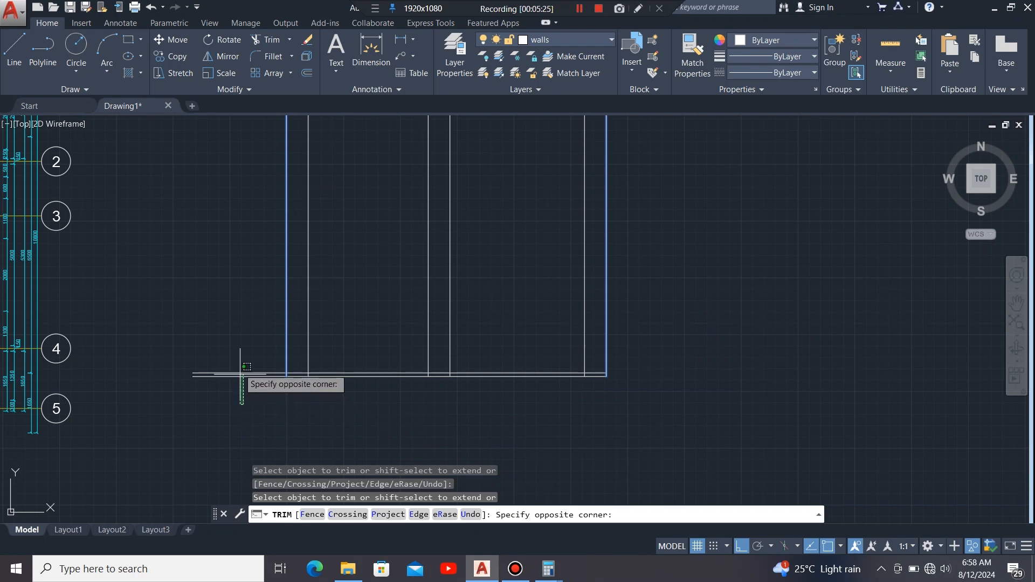
{"action": "left_click", "coordinate": [231, 305]}
{"action": "scroll", "coordinate": [616, 418], "scroll_direction": "down", "scroll_amount": 2}
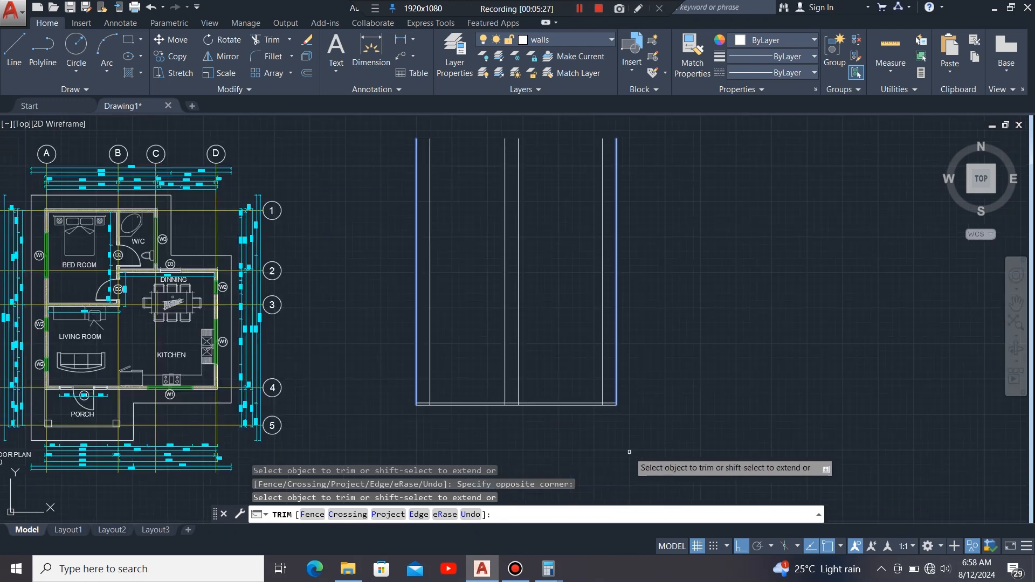
{"action": "scroll", "coordinate": [475, 352], "scroll_direction": "up", "scroll_amount": 2}
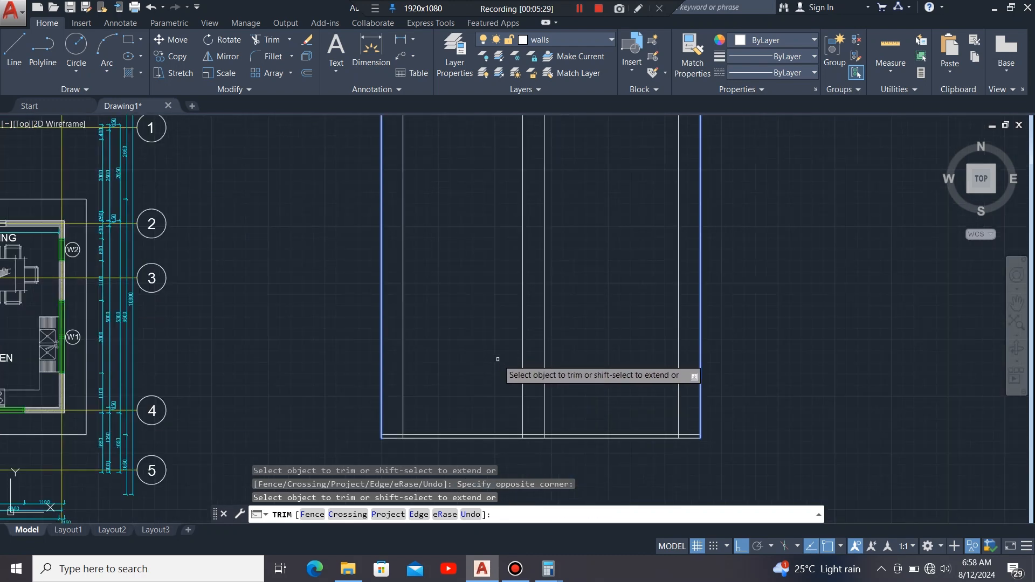
{"action": "key", "text": "Escape"}
Step: Offset the upper base line 3000 mm upward to mark the wall height
{"action": "scroll", "coordinate": [473, 434], "scroll_direction": "up", "scroll_amount": 3}
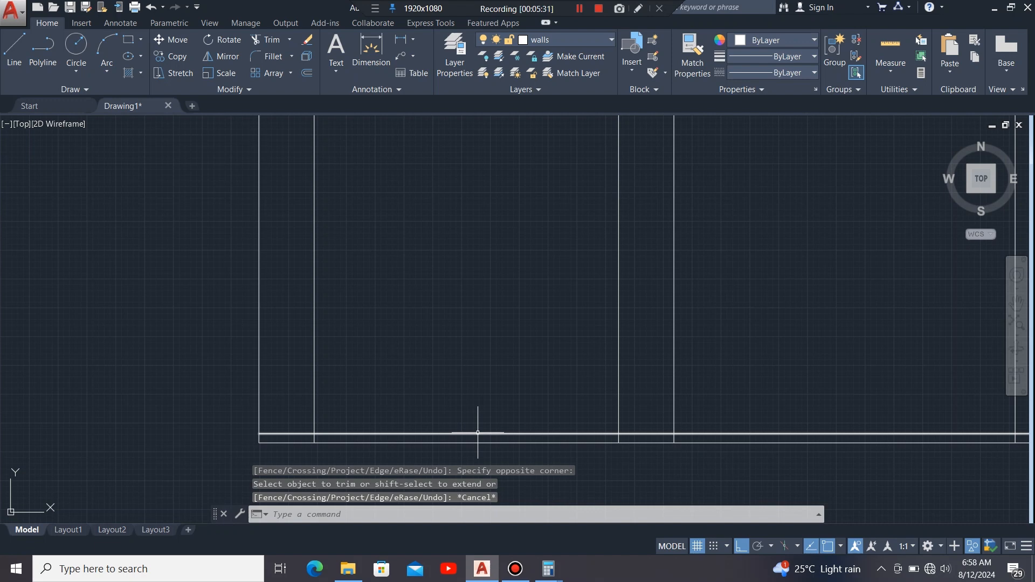
{"action": "left_click", "coordinate": [477, 432]}
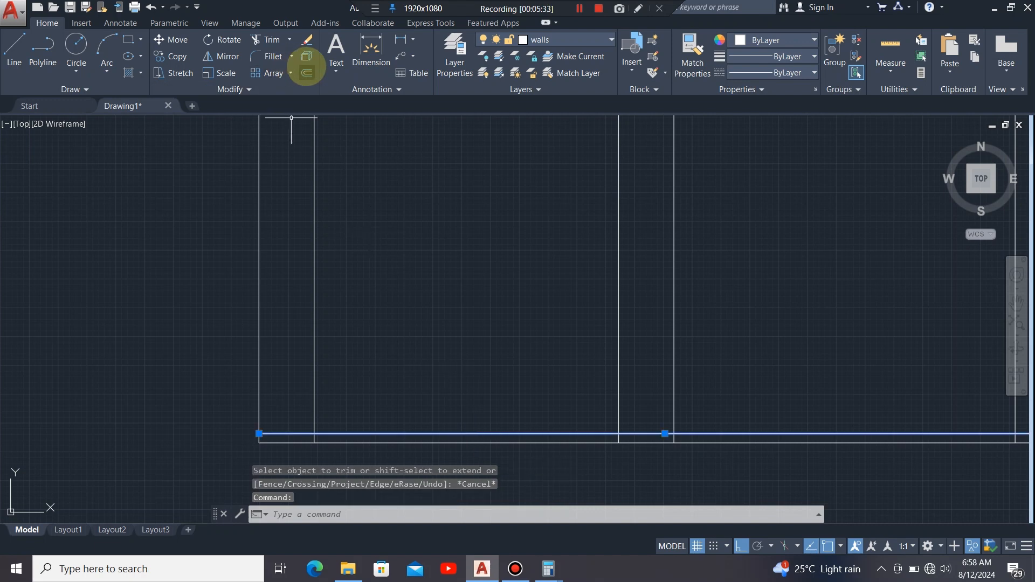
{"action": "left_click", "coordinate": [307, 72]}
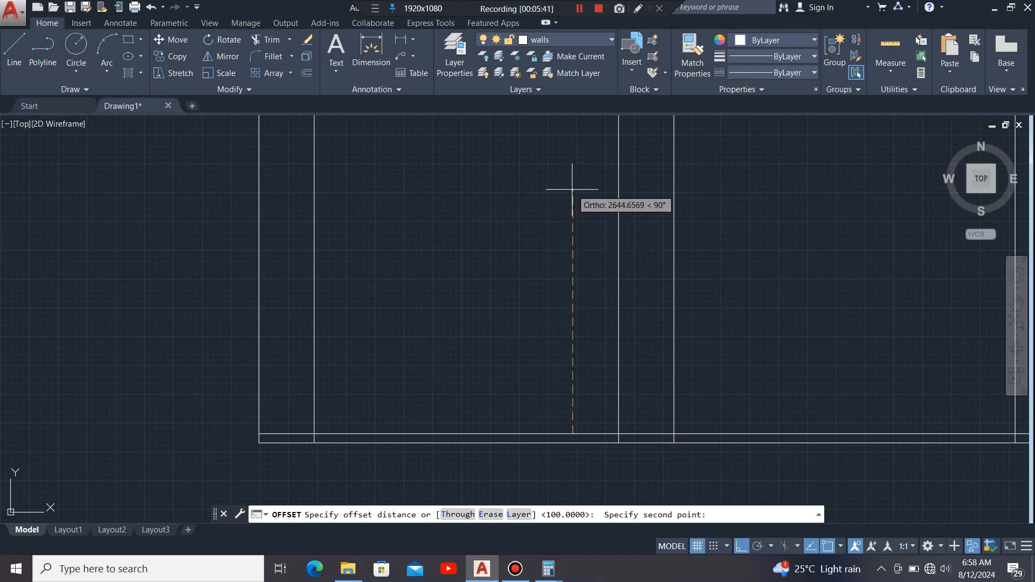
{"action": "type", "text": "30"}
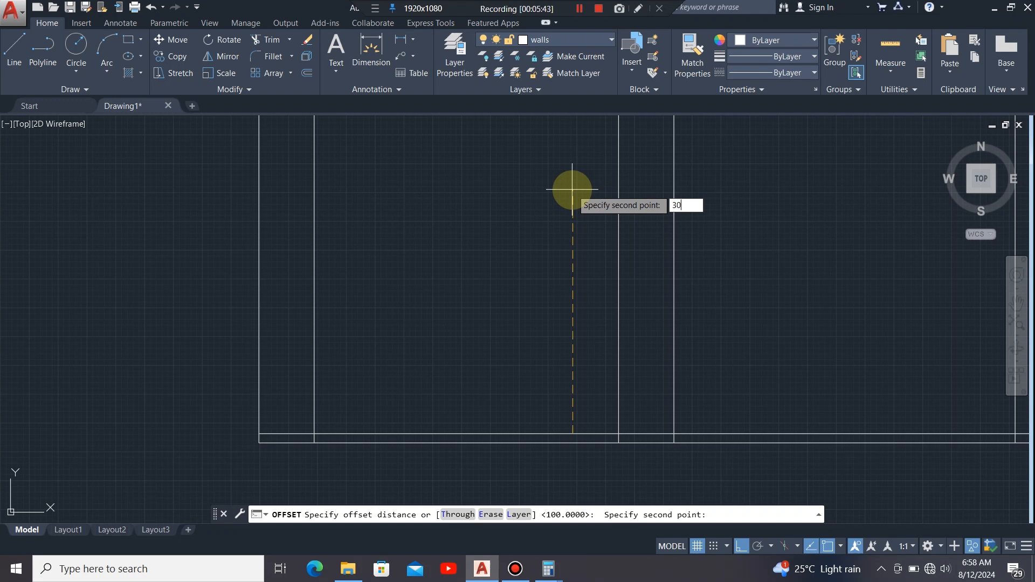
{"action": "type", "text": "00"}
{"action": "key", "text": "Return"}
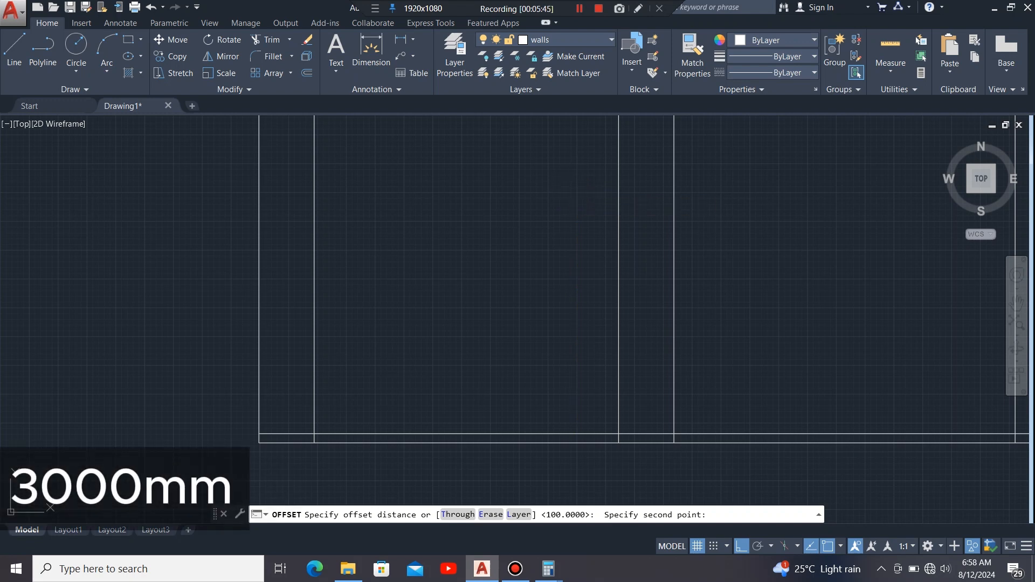
{"action": "left_click", "coordinate": [571, 434]}
{"action": "left_click", "coordinate": [561, 186]}
{"action": "scroll", "coordinate": [534, 243], "scroll_direction": "down", "scroll_amount": 2}
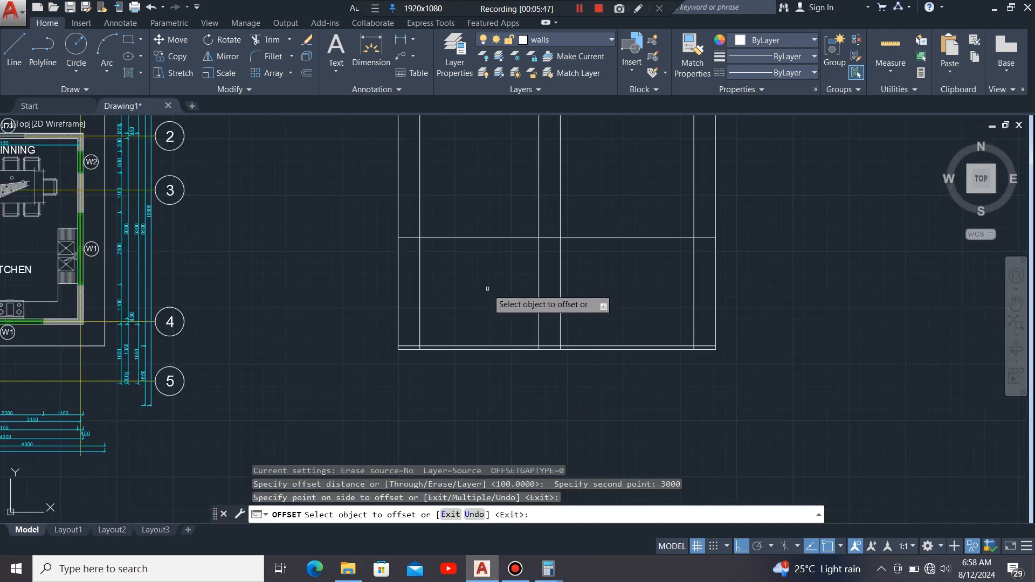
Step: Offset the horizontal wall-height line 200 mm downward
{"action": "scroll", "coordinate": [572, 162], "scroll_direction": "up", "scroll_amount": 1}
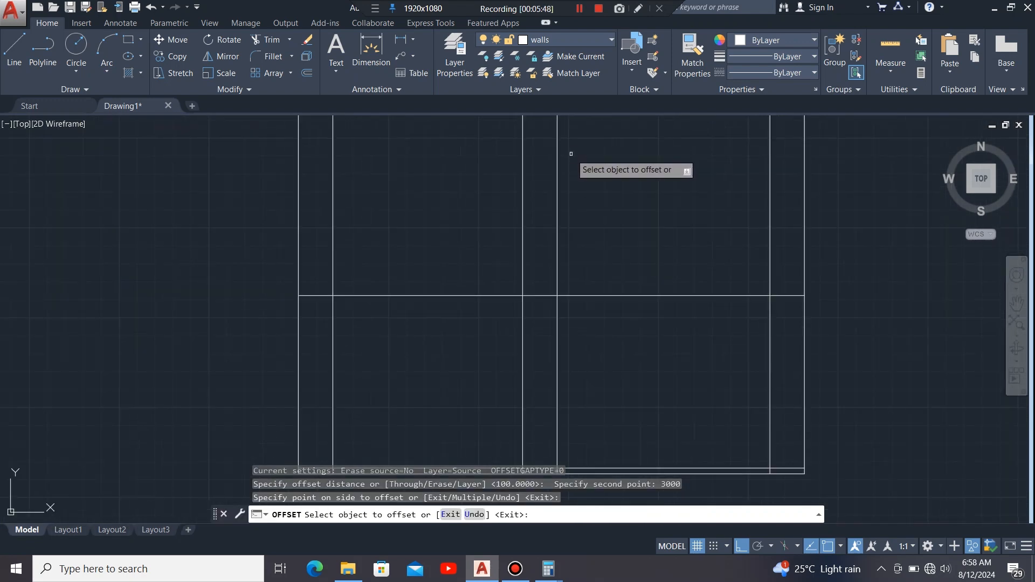
{"action": "left_click", "coordinate": [414, 295]}
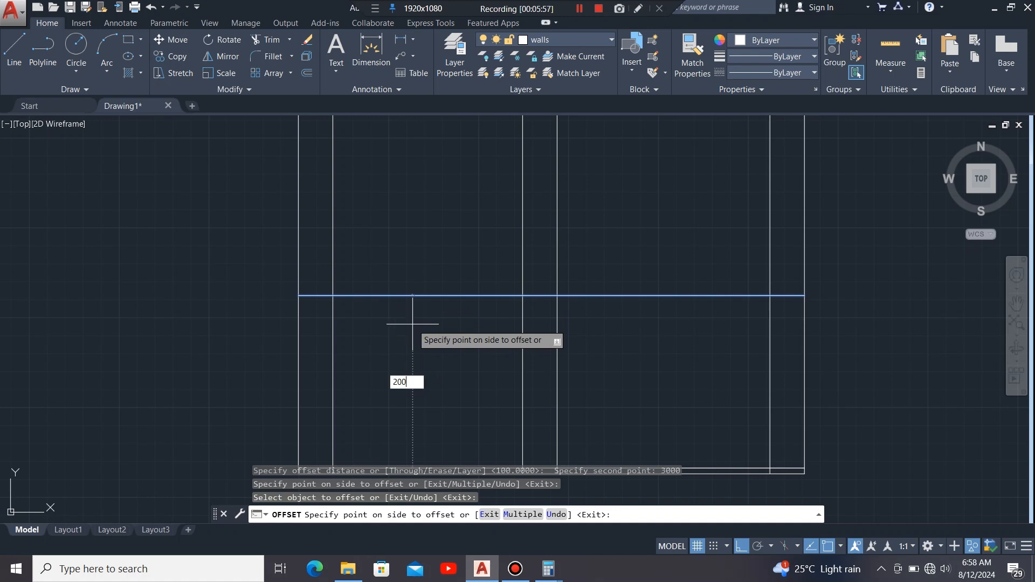
{"action": "type", "text": "200"}
{"action": "key", "text": "Return"}
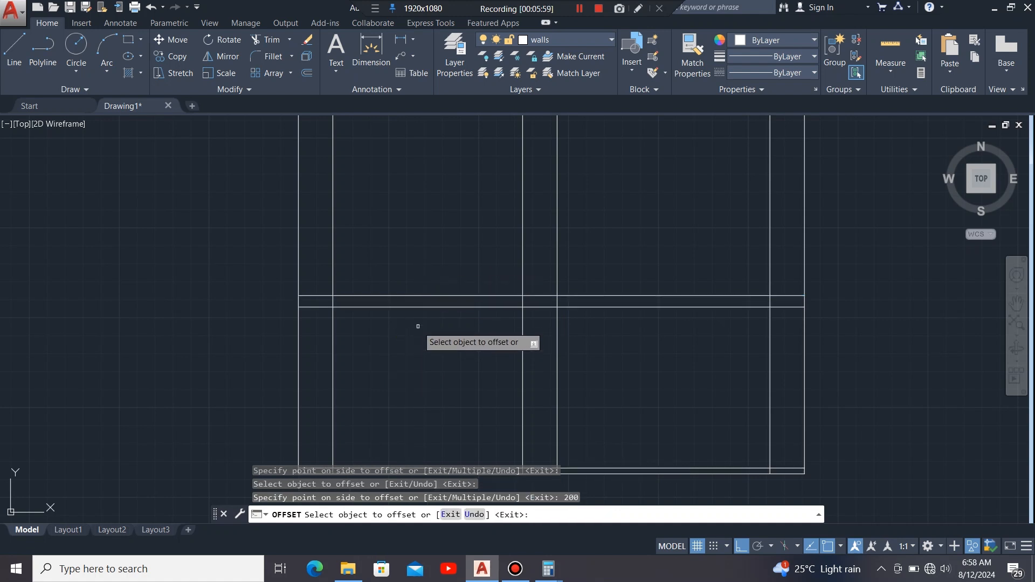
{"action": "scroll", "coordinate": [416, 327], "scroll_direction": "down", "scroll_amount": 2}
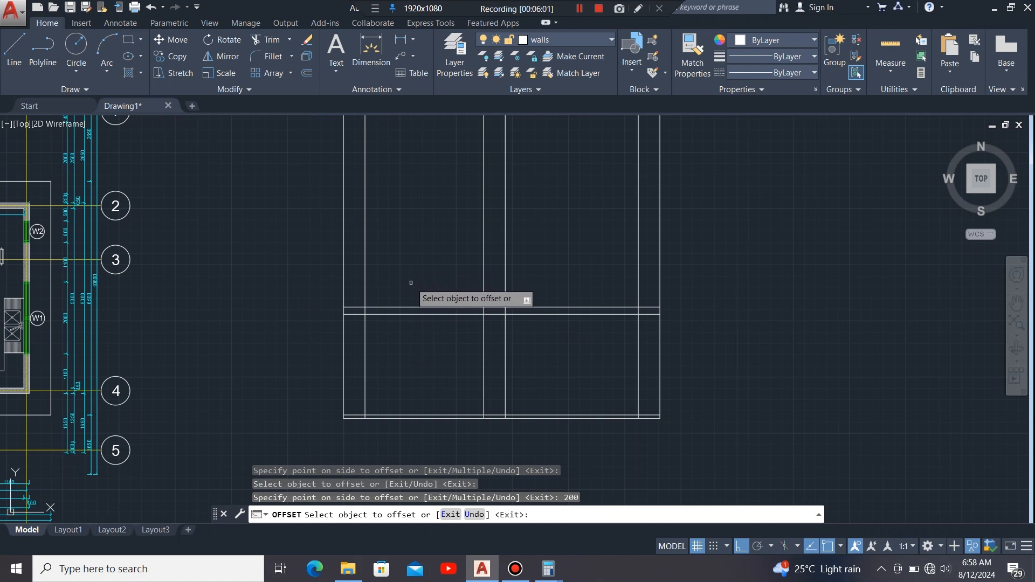
{"action": "key", "text": "Escape"}
{"action": "scroll", "coordinate": [672, 352], "scroll_direction": "down", "scroll_amount": 5}
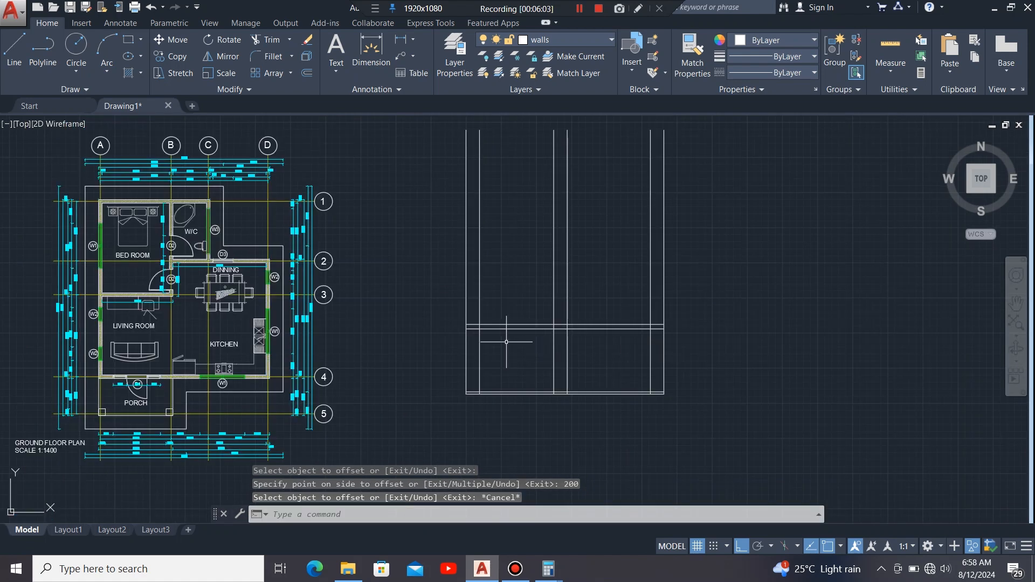
{"action": "scroll", "coordinate": [529, 310], "scroll_direction": "up", "scroll_amount": 5}
{"action": "scroll", "coordinate": [530, 310], "scroll_direction": "down", "scroll_amount": 2}
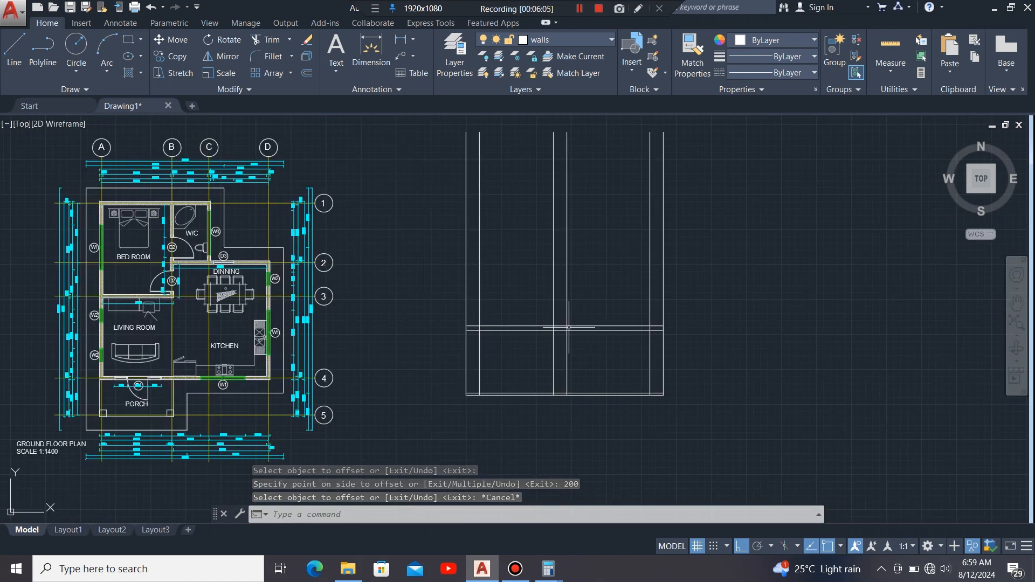
{"action": "scroll", "coordinate": [568, 327], "scroll_direction": "up", "scroll_amount": 2}
{"action": "scroll", "coordinate": [518, 453], "scroll_direction": "up", "scroll_amount": 2}
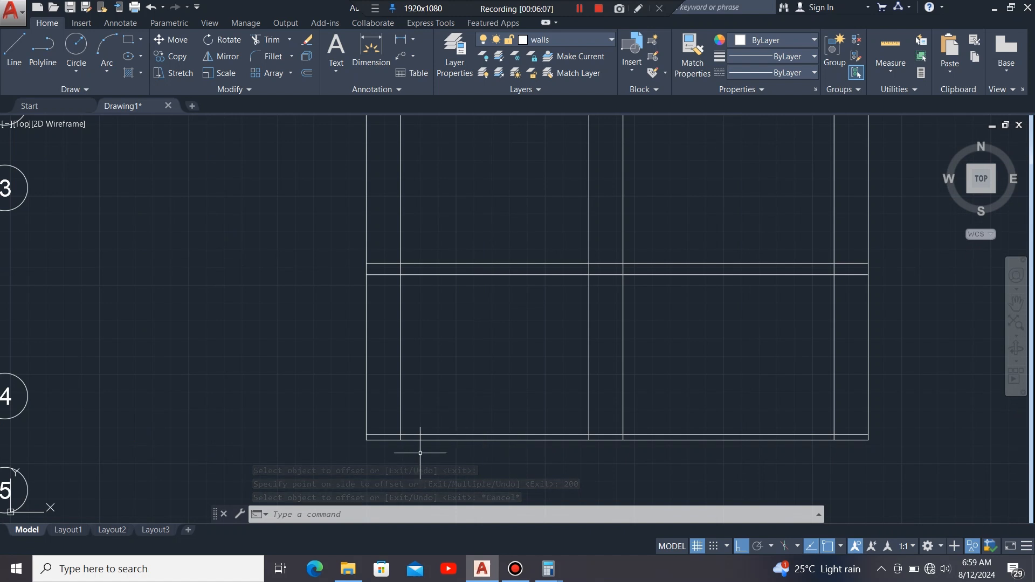
Step: Trim the second vertical line from the left between the two base lines, using the upper base line as the cutting edge
{"action": "scroll", "coordinate": [420, 453], "scroll_direction": "up", "scroll_amount": 2}
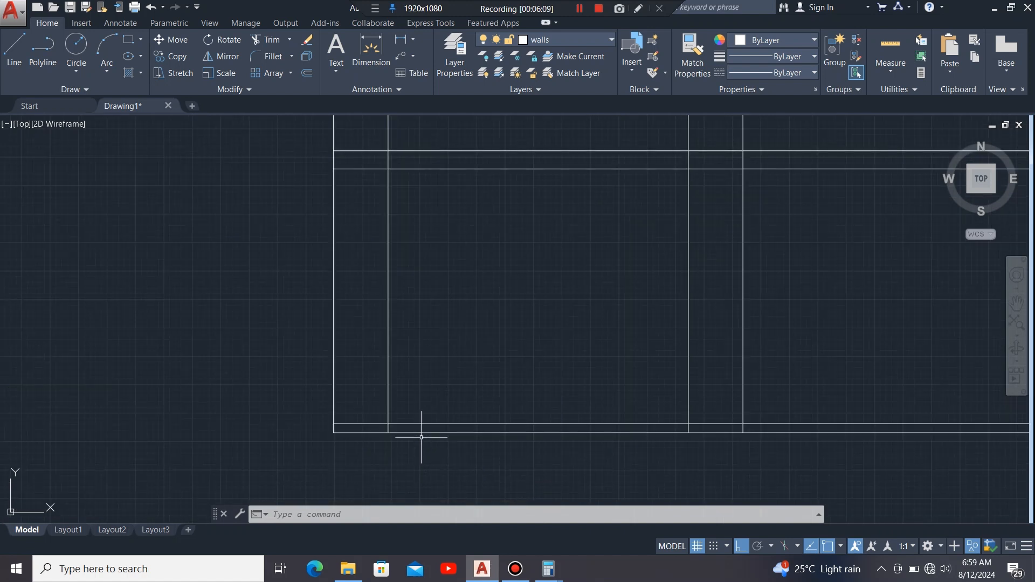
{"action": "left_click", "coordinate": [433, 424]}
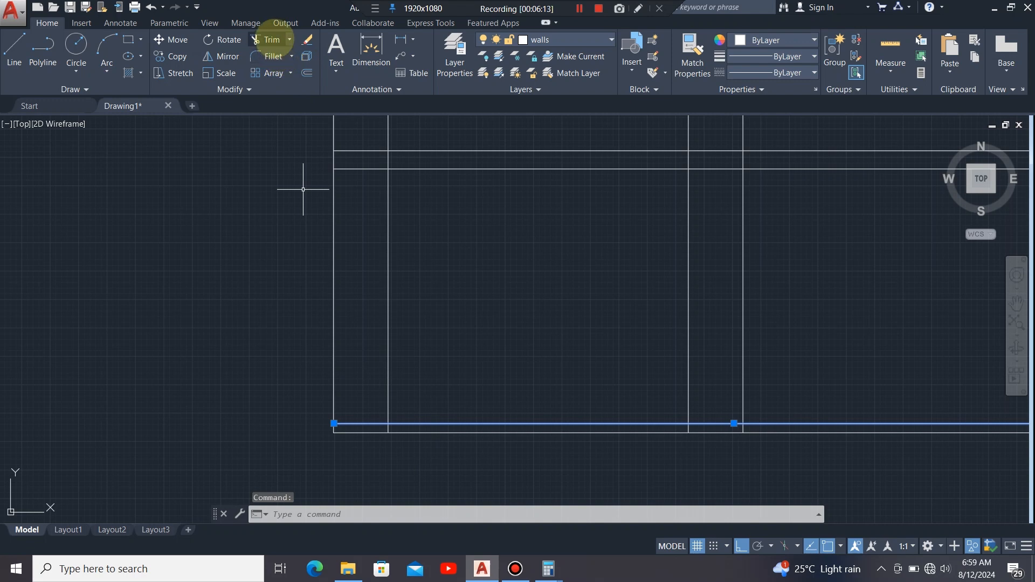
{"action": "left_click", "coordinate": [272, 40]}
{"action": "scroll", "coordinate": [389, 452], "scroll_direction": "up", "scroll_amount": 4}
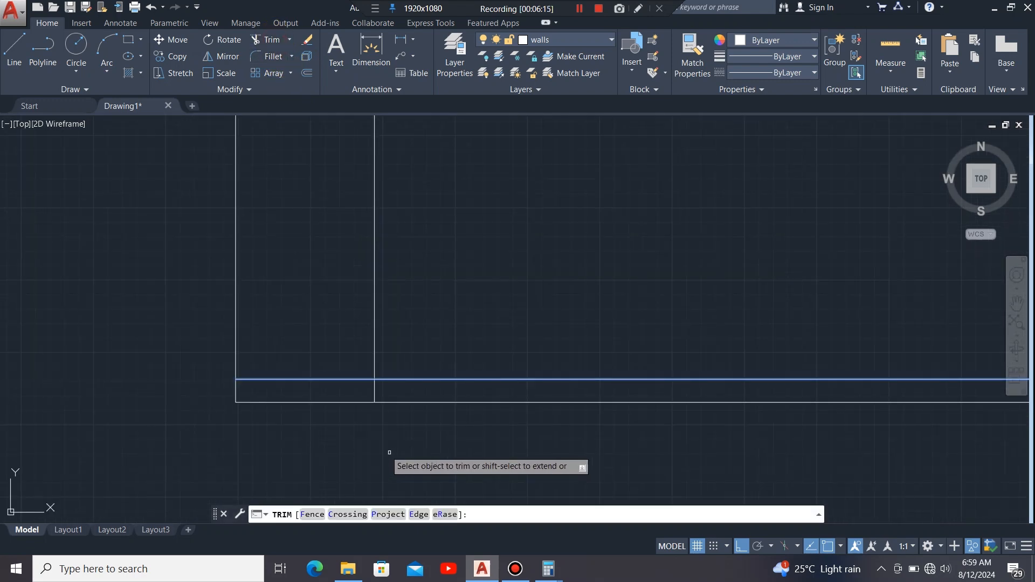
{"action": "left_click", "coordinate": [393, 388]}
{"action": "left_click", "coordinate": [351, 393]}
{"action": "scroll", "coordinate": [162, 412], "scroll_direction": "down", "scroll_amount": 4}
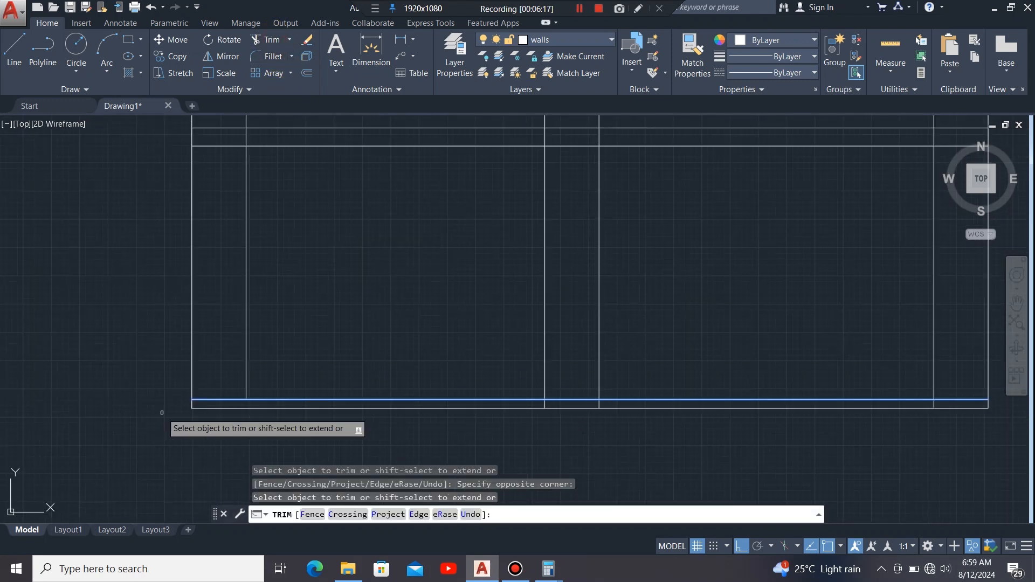
Step: Trim the third vertical line from the left where it passes below the upper base line
{"action": "scroll", "coordinate": [598, 411], "scroll_direction": "up", "scroll_amount": 6}
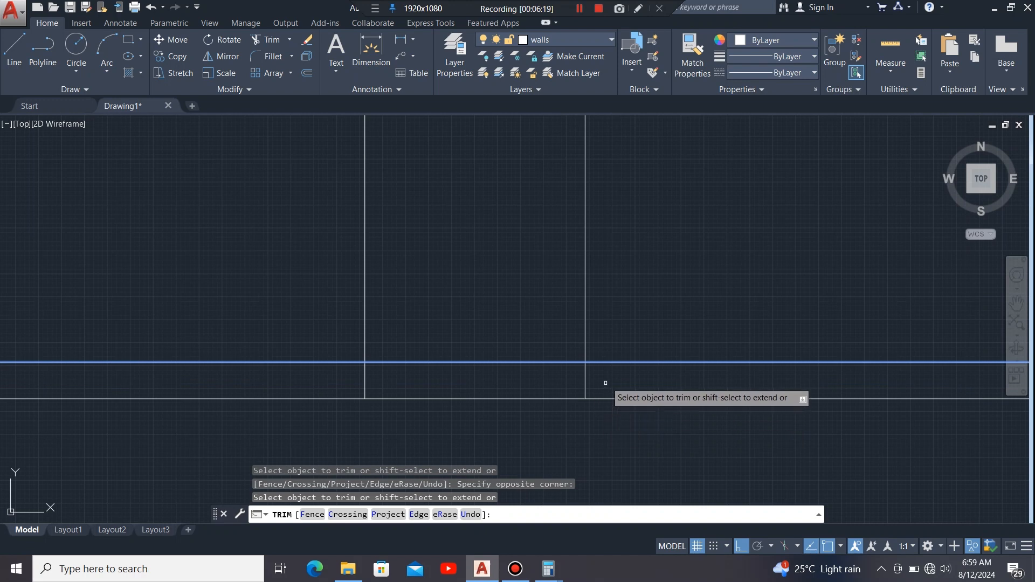
{"action": "scroll", "coordinate": [733, 377], "scroll_direction": "down", "scroll_amount": 4}
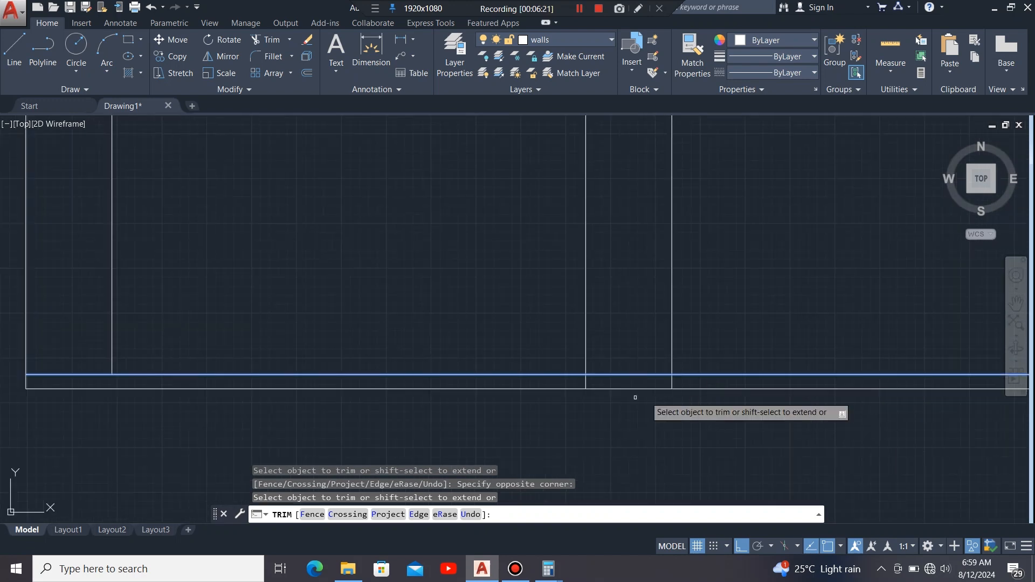
{"action": "scroll", "coordinate": [601, 382], "scroll_direction": "up", "scroll_amount": 2}
{"action": "scroll", "coordinate": [653, 371], "scroll_direction": "down", "scroll_amount": 2}
{"action": "scroll", "coordinate": [636, 373], "scroll_direction": "up", "scroll_amount": 4}
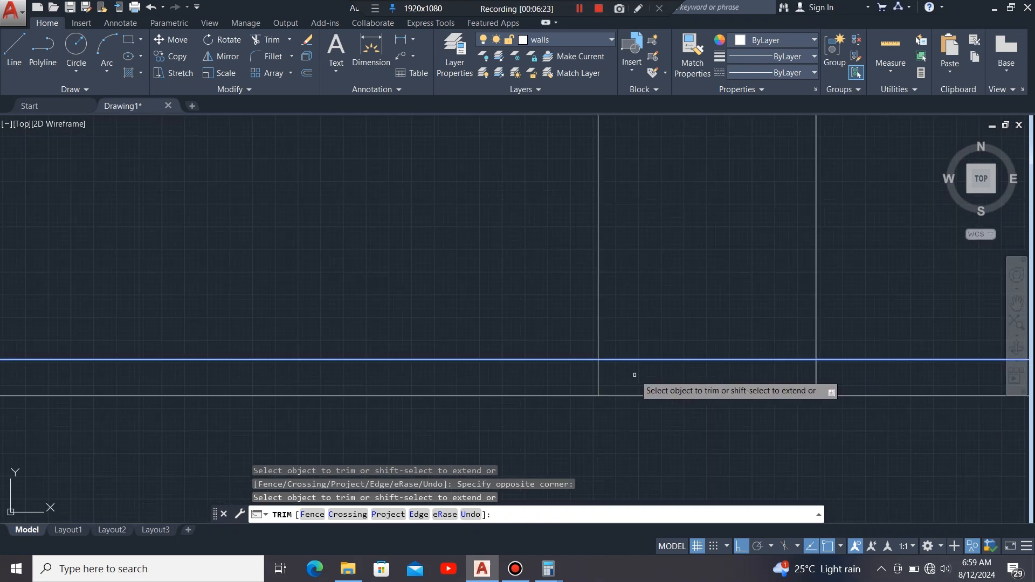
{"action": "left_click", "coordinate": [626, 373]}
{"action": "left_click", "coordinate": [493, 388]}
{"action": "scroll", "coordinate": [281, 402], "scroll_direction": "down", "scroll_amount": 4}
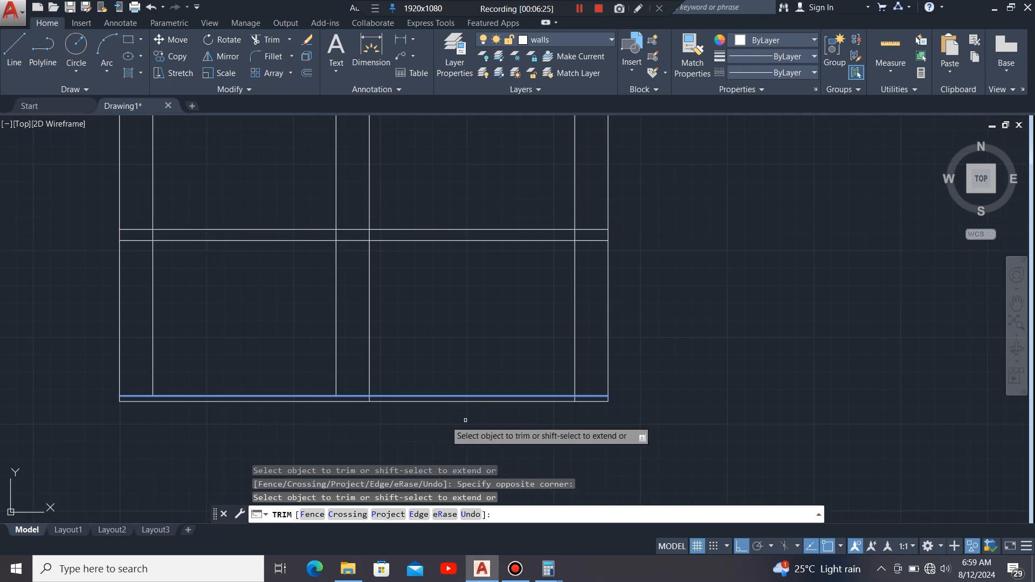
Step: Trim the fifth vertical line from the left where it passes below the upper base line, and finish trimming
{"action": "scroll", "coordinate": [599, 400], "scroll_direction": "up", "scroll_amount": 3}
{"action": "scroll", "coordinate": [494, 393], "scroll_direction": "up", "scroll_amount": 2}
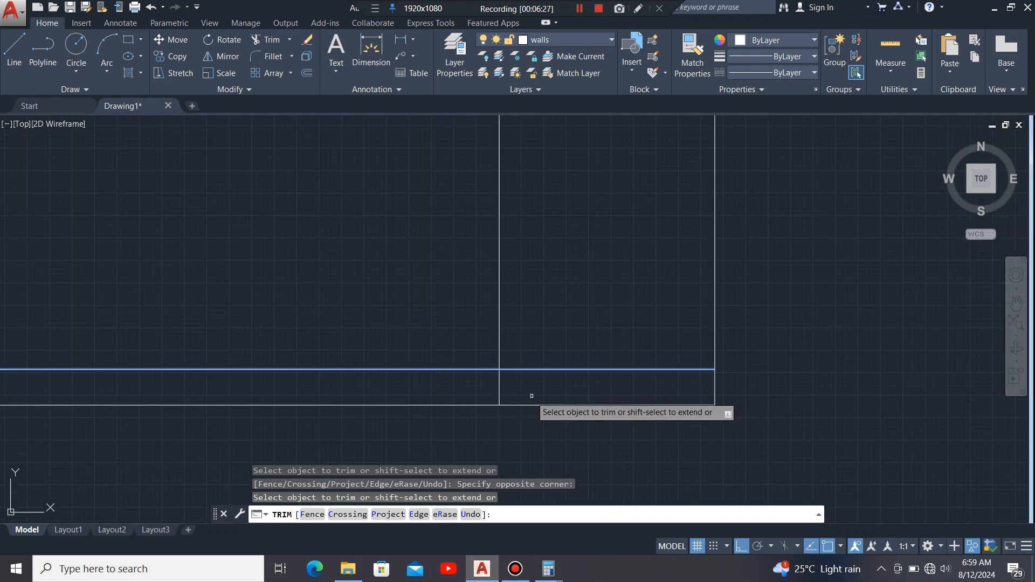
{"action": "left_click", "coordinate": [591, 368]}
{"action": "left_click", "coordinate": [438, 396]}
{"action": "scroll", "coordinate": [717, 399], "scroll_direction": "down", "scroll_amount": 2}
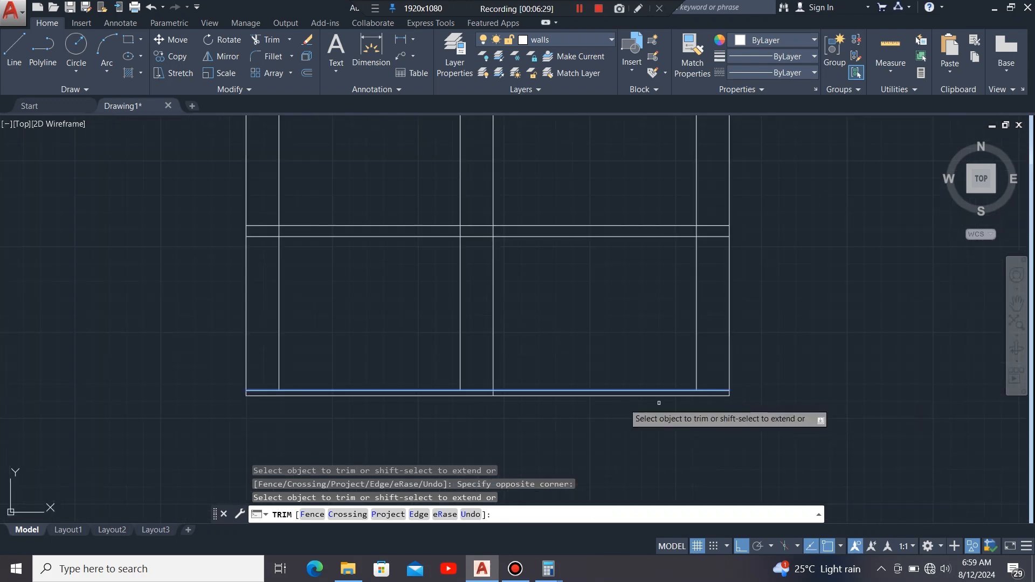
{"action": "scroll", "coordinate": [426, 412], "scroll_direction": "up", "scroll_amount": 3}
{"action": "scroll", "coordinate": [561, 442], "scroll_direction": "down", "scroll_amount": 3}
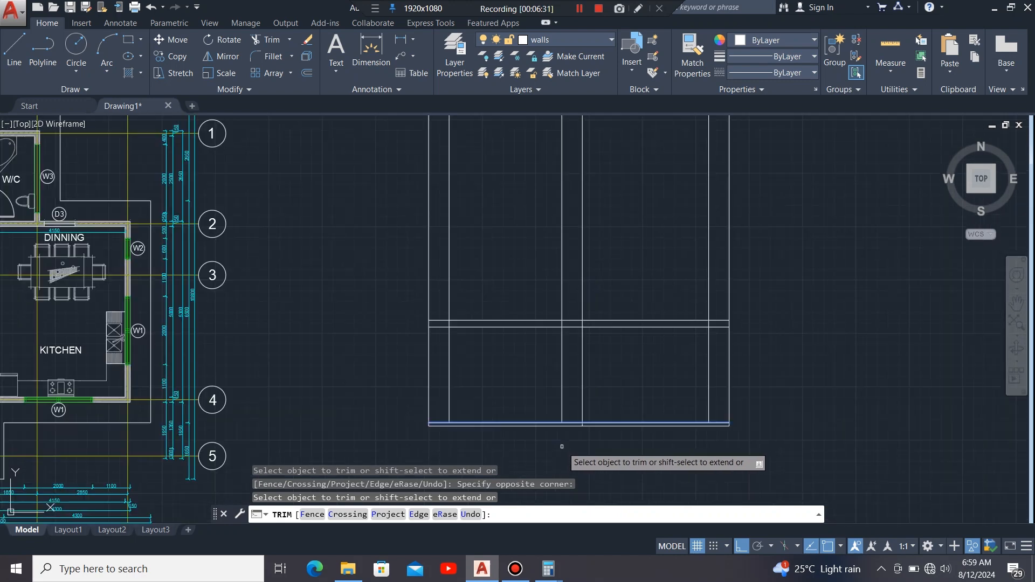
{"action": "scroll", "coordinate": [573, 330], "scroll_direction": "up", "scroll_amount": 3}
{"action": "scroll", "coordinate": [446, 370], "scroll_direction": "down", "scroll_amount": 3}
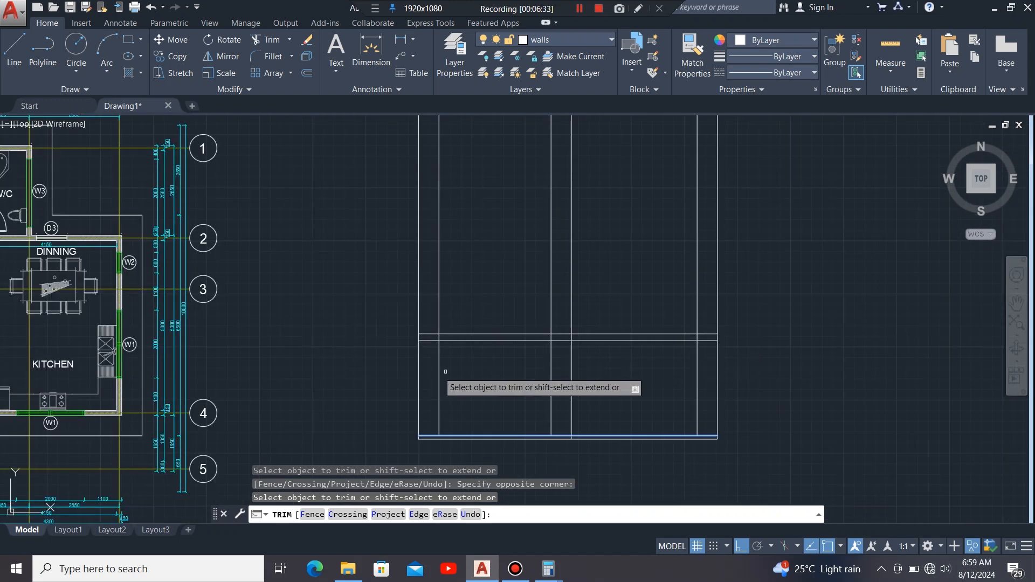
{"action": "scroll", "coordinate": [492, 363], "scroll_direction": "up", "scroll_amount": 3}
{"action": "scroll", "coordinate": [415, 365], "scroll_direction": "down", "scroll_amount": 2}
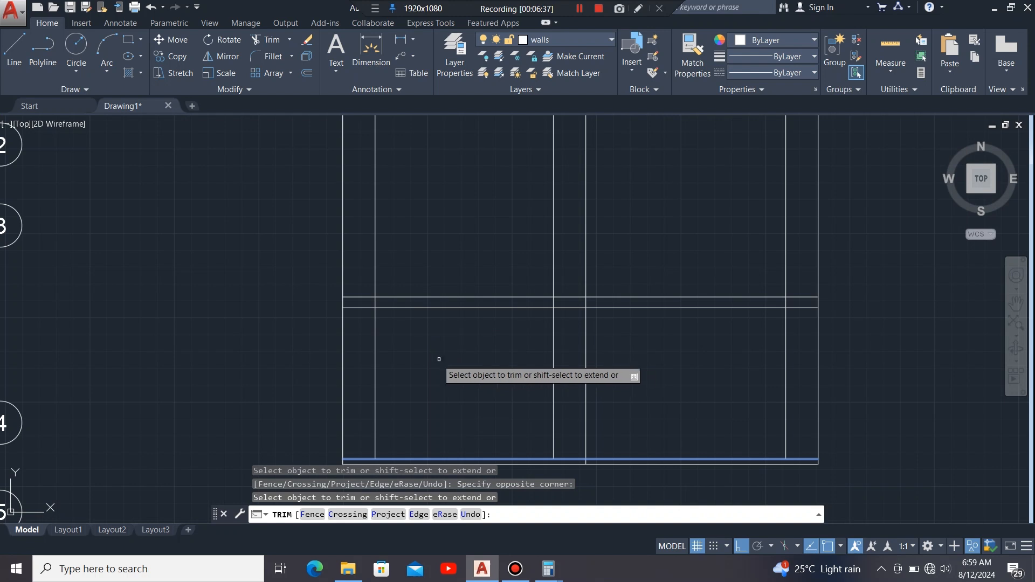
{"action": "key", "text": "Escape"}
Step: Trim the second and third vertical lines from the left between the two horizontal wall-height lines
{"action": "scroll", "coordinate": [404, 331], "scroll_direction": "up", "scroll_amount": 3}
{"action": "left_click", "coordinate": [499, 287]}
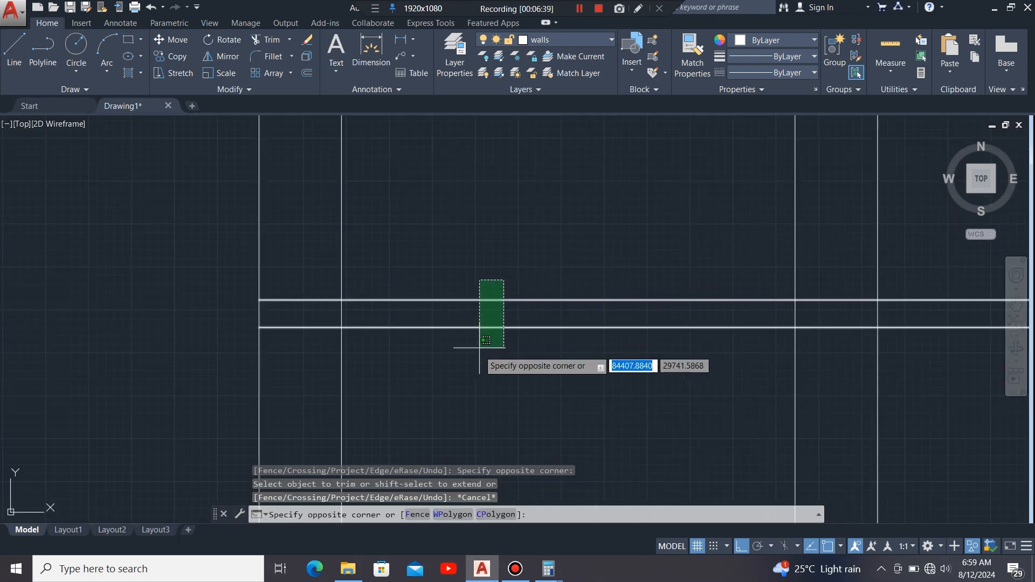
{"action": "left_click", "coordinate": [478, 363]}
{"action": "scroll", "coordinate": [244, 345], "scroll_direction": "down", "scroll_amount": 4}
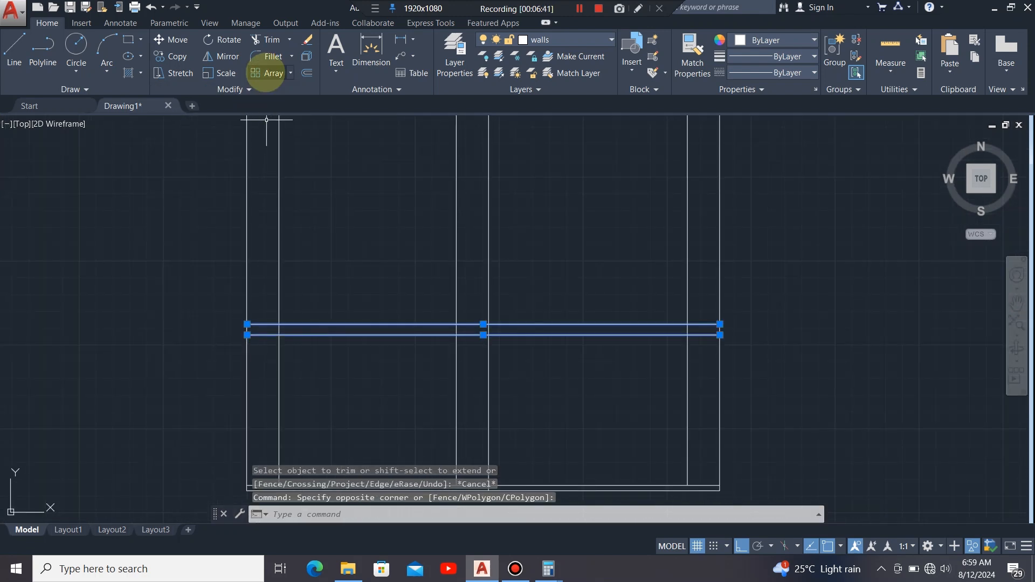
{"action": "left_click", "coordinate": [267, 39]}
{"action": "scroll", "coordinate": [279, 381], "scroll_direction": "up", "scroll_amount": 3}
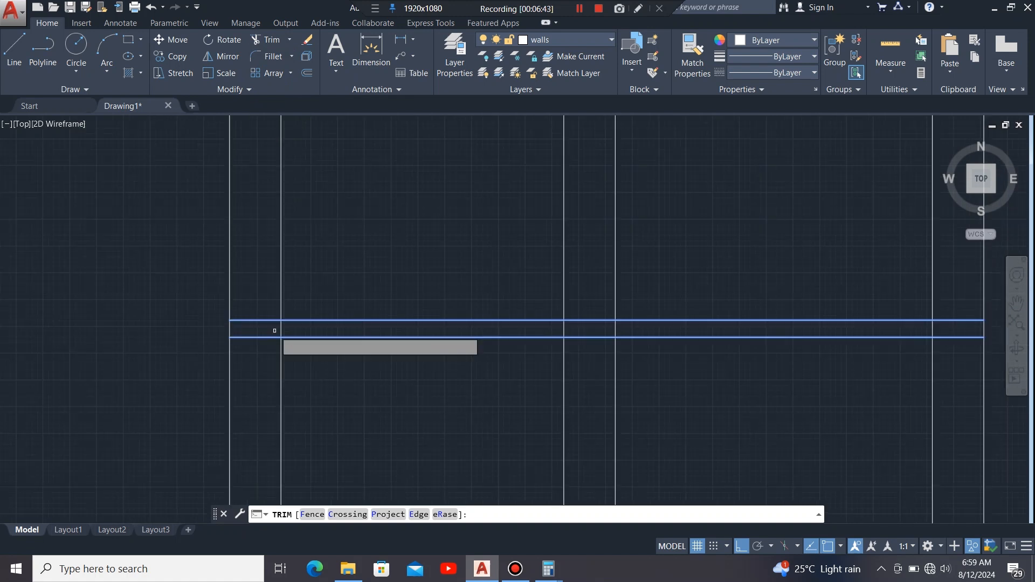
{"action": "left_click", "coordinate": [315, 330]}
{"action": "left_click", "coordinate": [253, 334]}
{"action": "scroll", "coordinate": [210, 337], "scroll_direction": "down", "scroll_amount": 4}
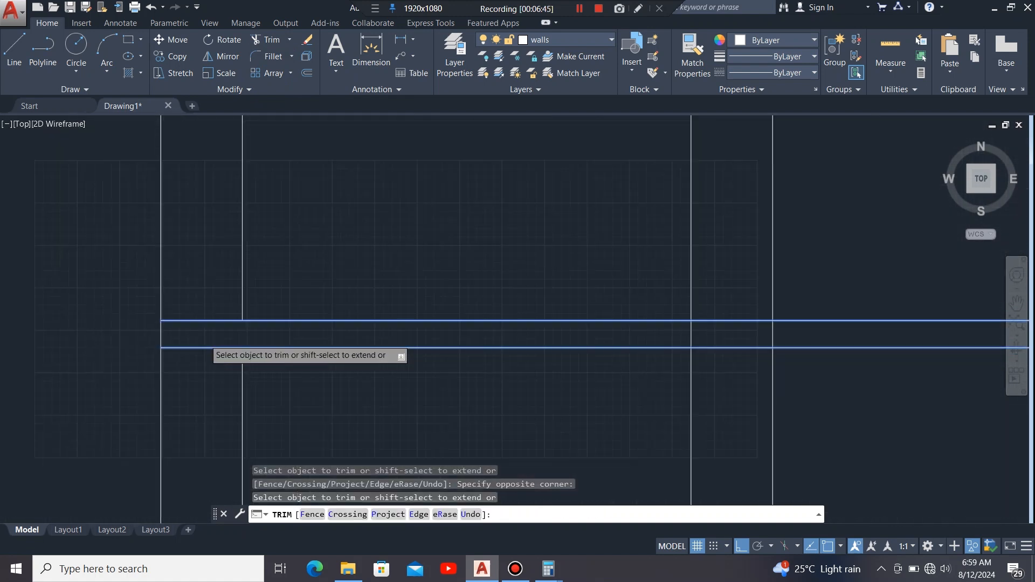
{"action": "scroll", "coordinate": [501, 339], "scroll_direction": "up", "scroll_amount": 4}
{"action": "left_click", "coordinate": [476, 321]}
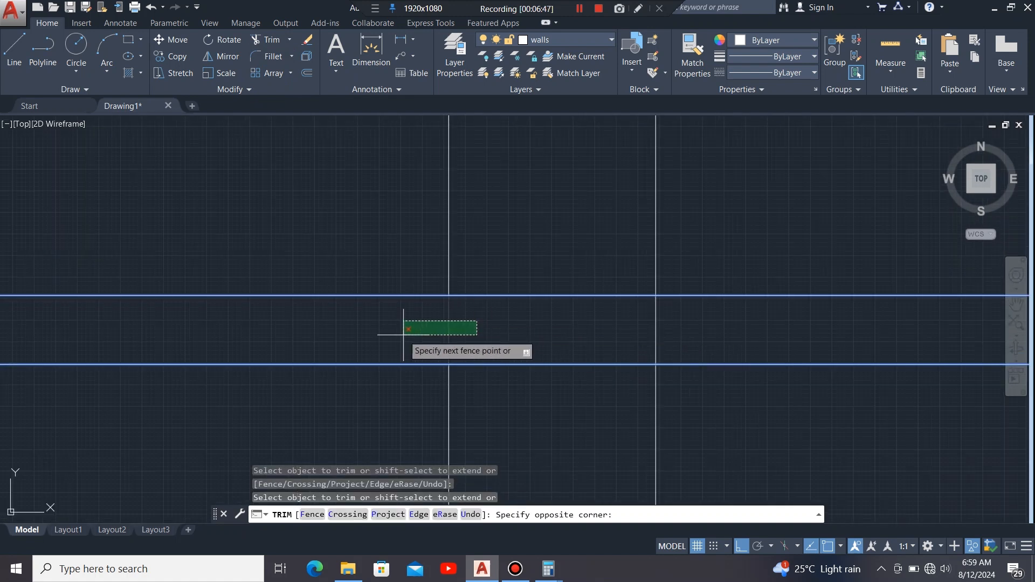
{"action": "left_click", "coordinate": [407, 335]}
{"action": "scroll", "coordinate": [387, 354], "scroll_direction": "down", "scroll_amount": 5}
Step: Trim the fifth vertical line from the left between the two wall-height lines, and finish trimming
{"action": "scroll", "coordinate": [629, 347], "scroll_direction": "up", "scroll_amount": 3}
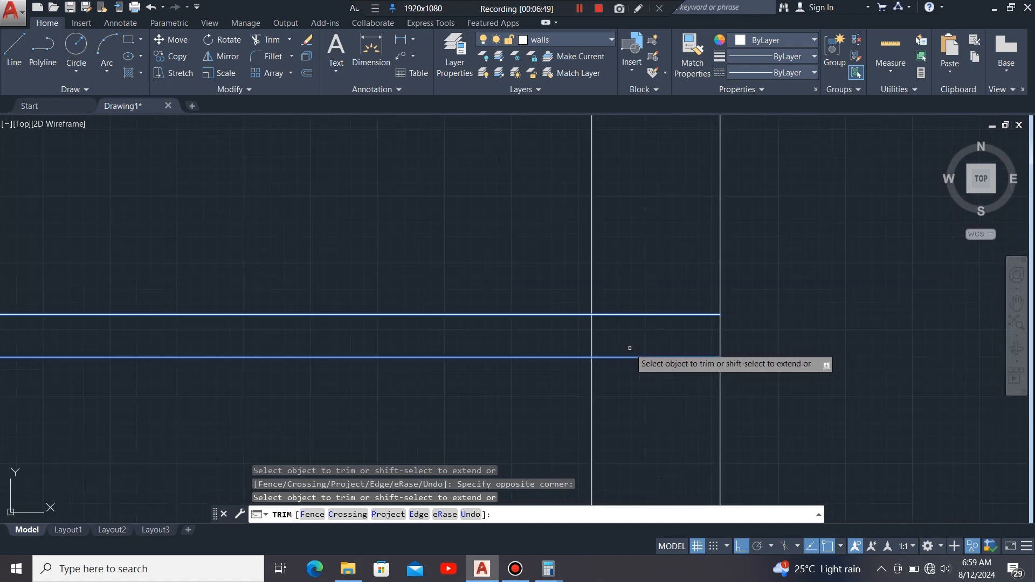
{"action": "left_click", "coordinate": [620, 338]}
{"action": "left_click", "coordinate": [564, 344]}
{"action": "scroll", "coordinate": [706, 310], "scroll_direction": "down", "scroll_amount": 5}
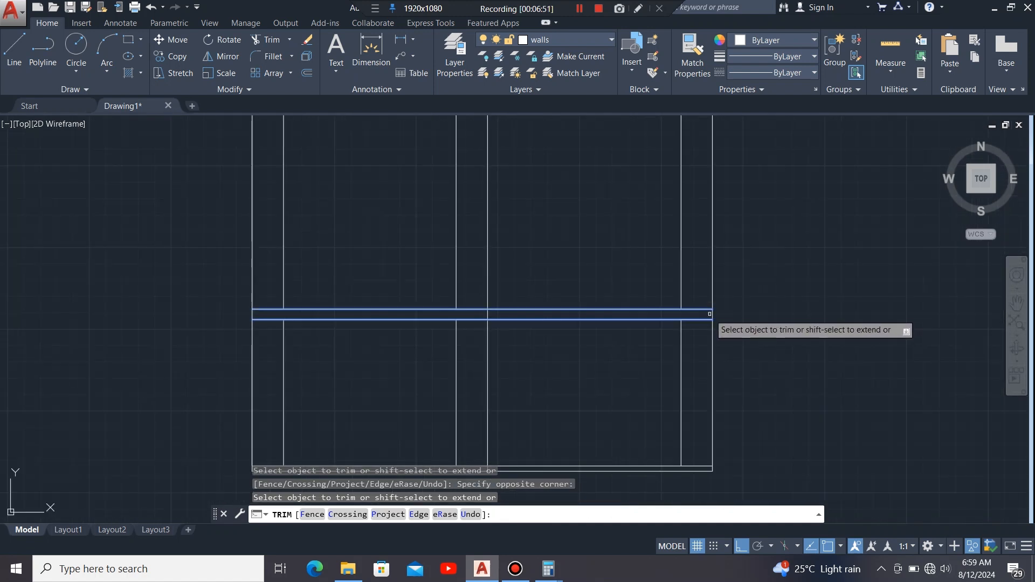
{"action": "scroll", "coordinate": [733, 305], "scroll_direction": "up", "scroll_amount": 3}
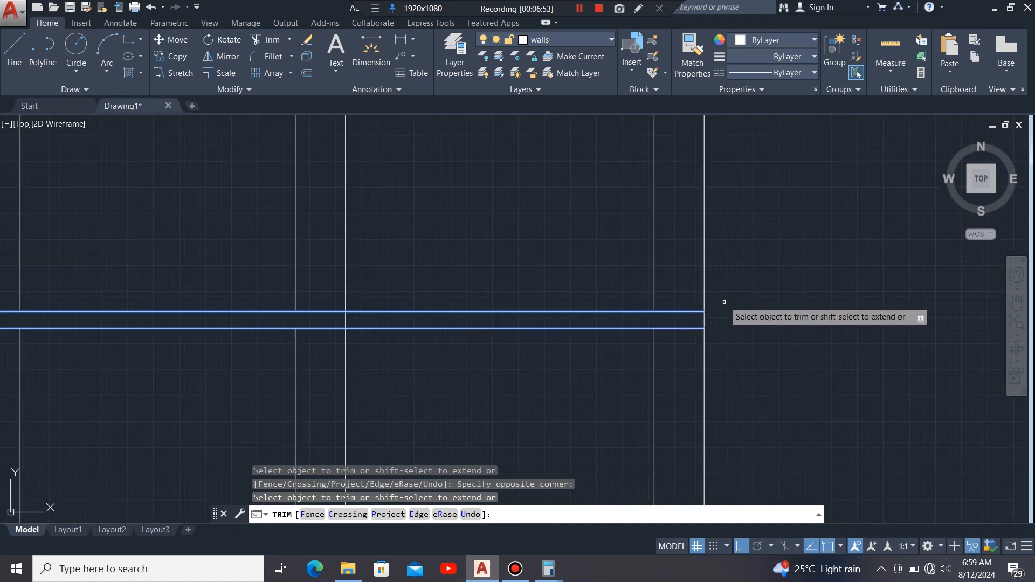
{"action": "scroll", "coordinate": [728, 291], "scroll_direction": "down", "scroll_amount": 5}
{"action": "scroll", "coordinate": [390, 391], "scroll_direction": "down", "scroll_amount": 3}
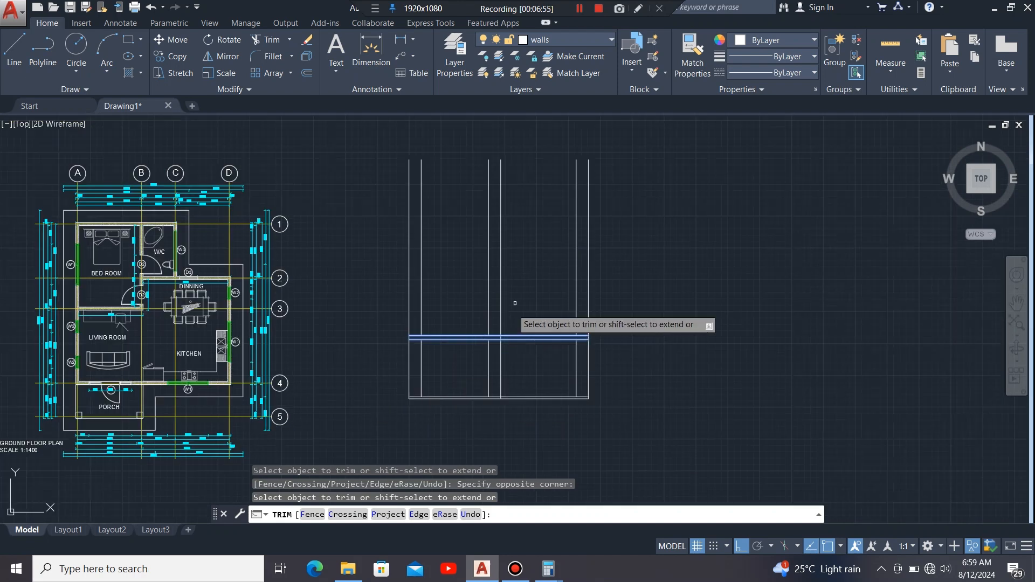
{"action": "scroll", "coordinate": [518, 298], "scroll_direction": "up", "scroll_amount": 3}
{"action": "scroll", "coordinate": [431, 390], "scroll_direction": "up", "scroll_amount": 3}
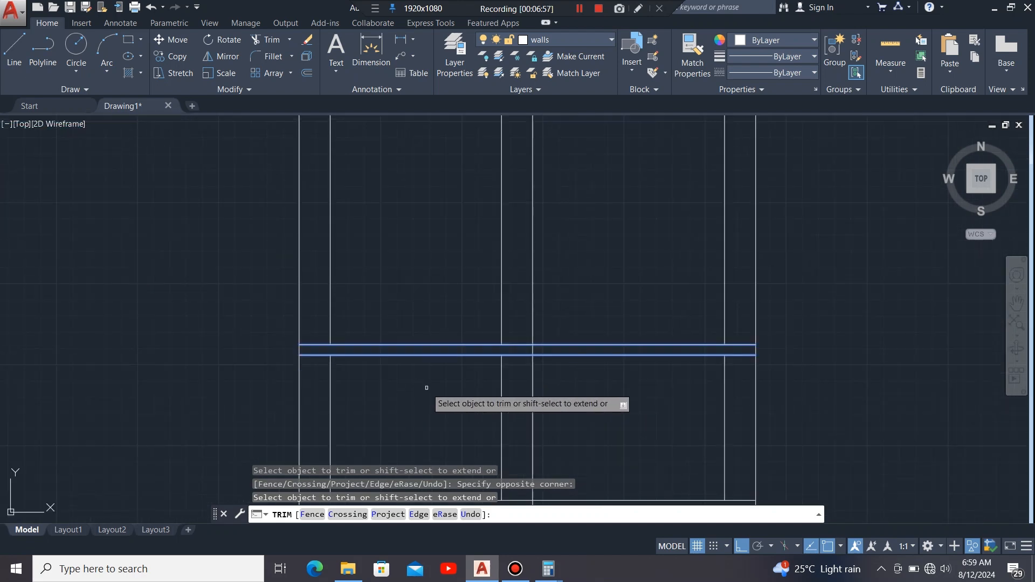
{"action": "scroll", "coordinate": [479, 261], "scroll_direction": "down", "scroll_amount": 5}
{"action": "key", "text": "Escape"}
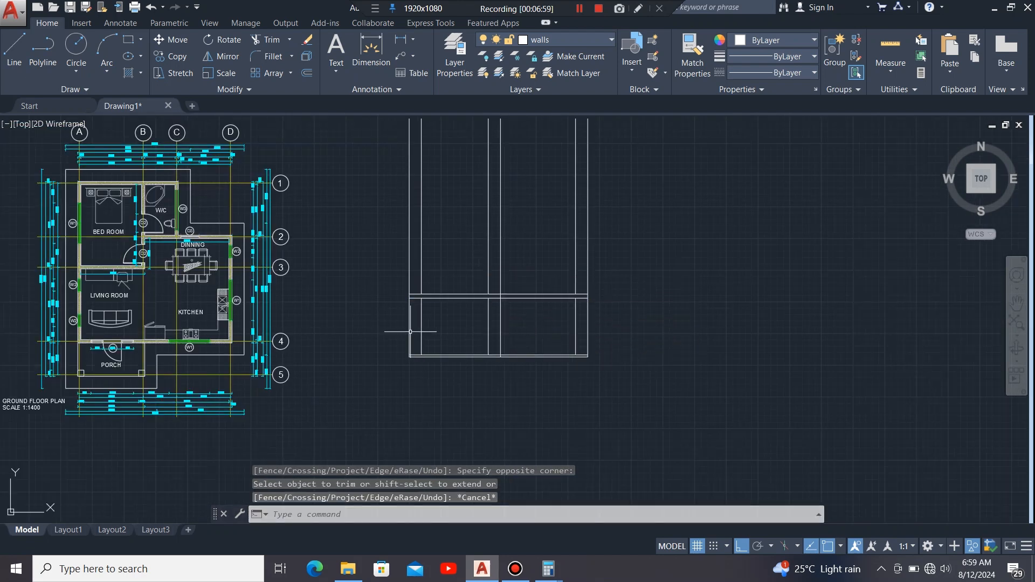
Step: Trim the fourth vertical line and both outermost vertical lines off above the upper wall-height line
{"action": "middle_click_drag", "start_coordinate": [423, 322], "coordinate": [475, 365]}
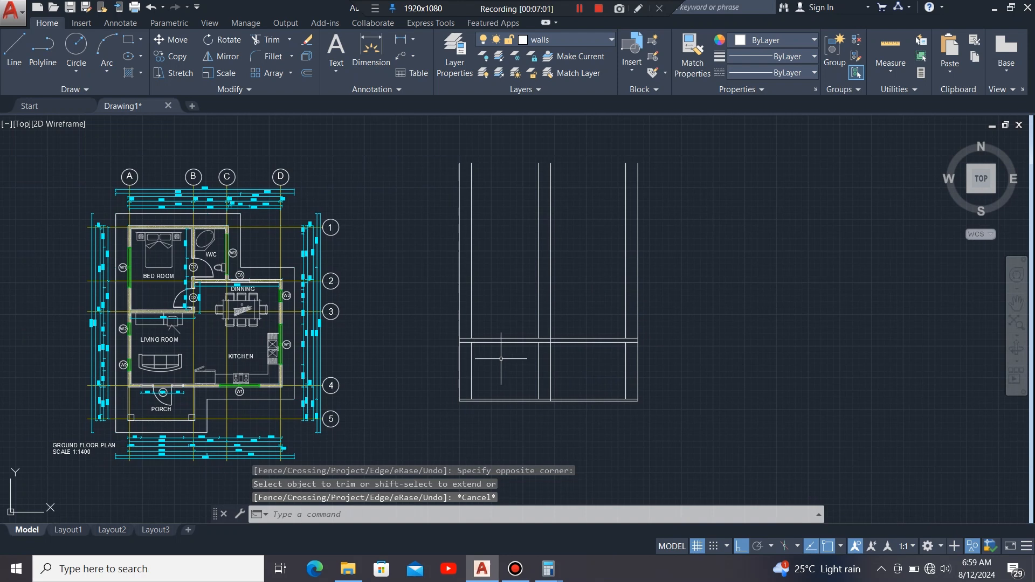
{"action": "scroll", "coordinate": [501, 358], "scroll_direction": "up", "scroll_amount": 2}
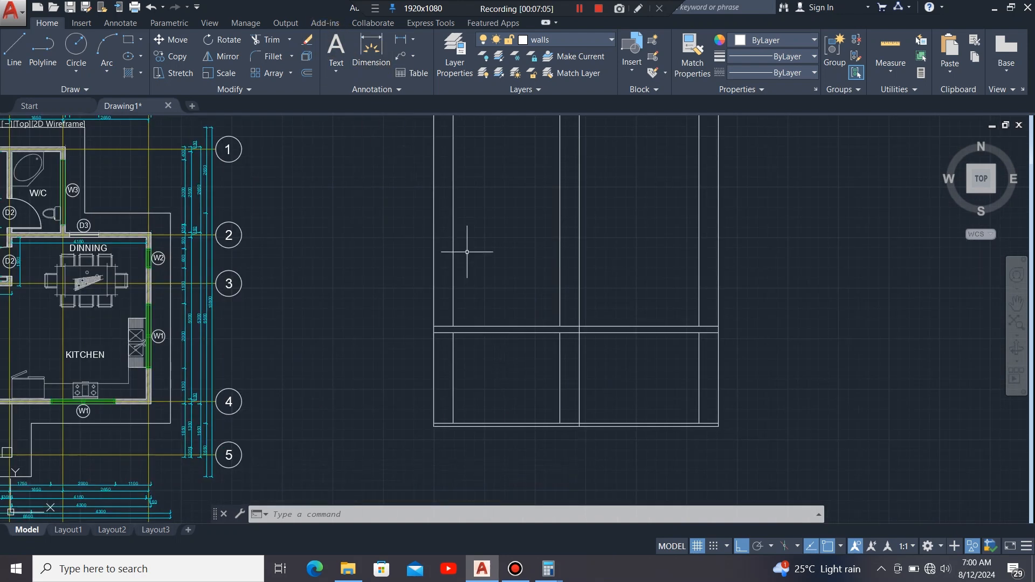
{"action": "scroll", "coordinate": [584, 335], "scroll_direction": "up", "scroll_amount": 4}
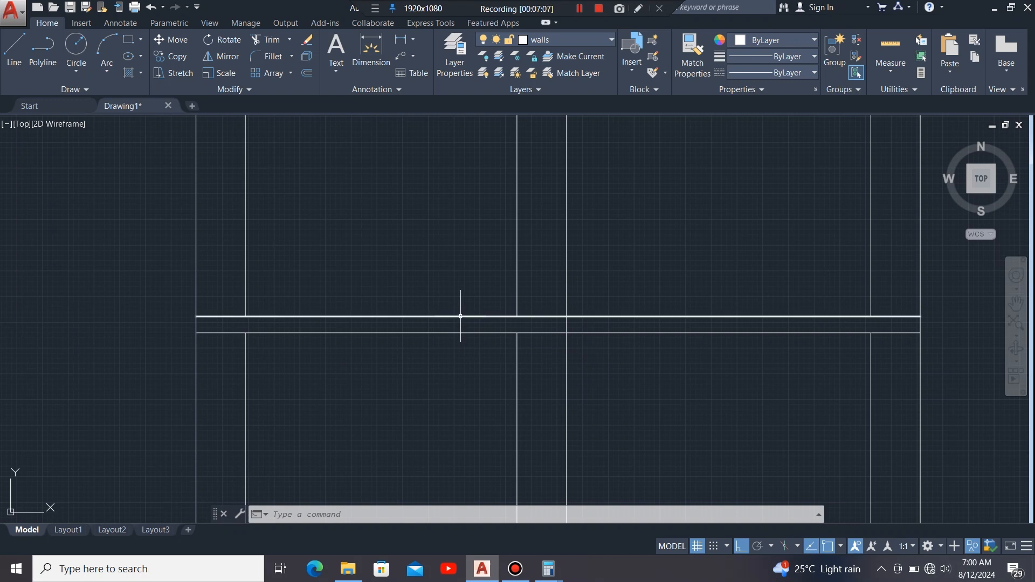
{"action": "left_click", "coordinate": [461, 317]}
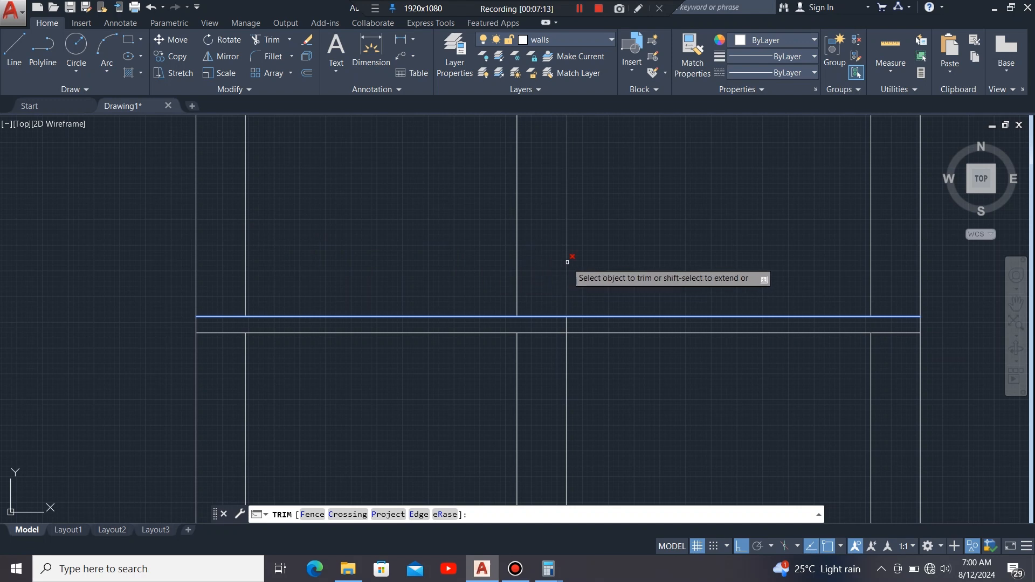
{"action": "left_click", "coordinate": [609, 268]}
{"action": "left_click", "coordinate": [551, 272]}
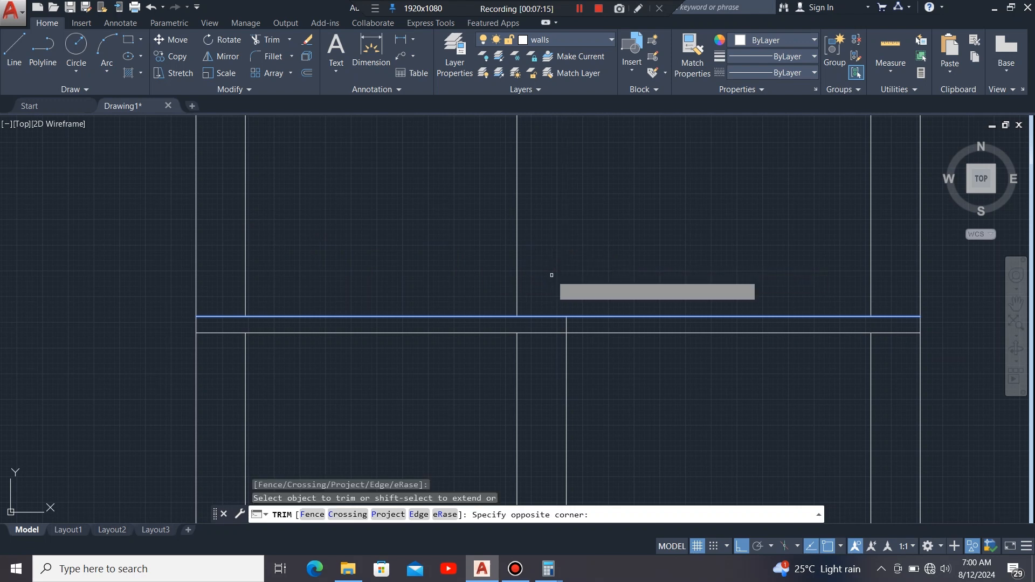
{"action": "left_click", "coordinate": [216, 243]}
{"action": "left_click", "coordinate": [150, 260]}
{"action": "scroll", "coordinate": [91, 284], "scroll_direction": "down", "scroll_amount": 2}
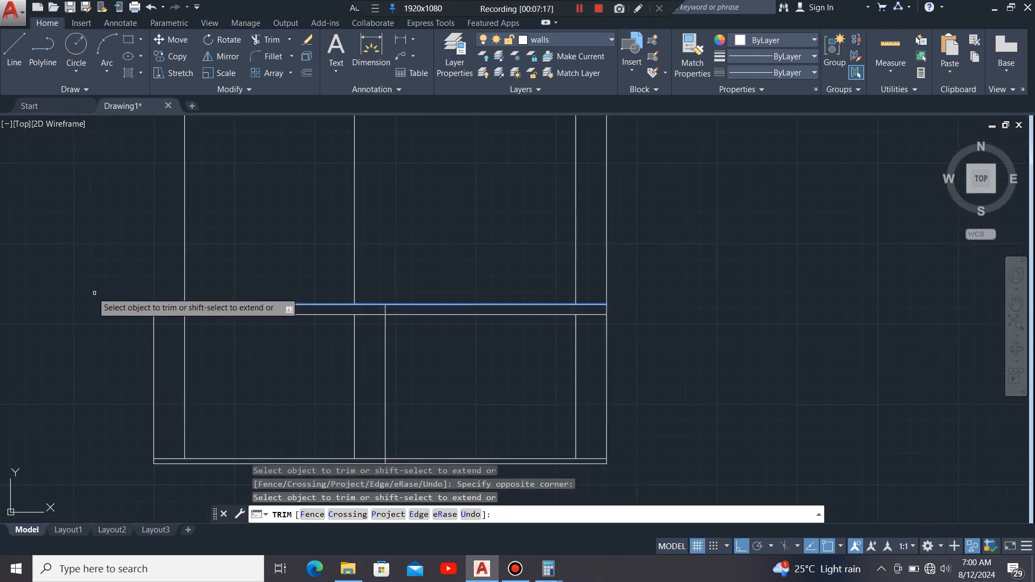
{"action": "left_click", "coordinate": [625, 222]}
{"action": "left_click", "coordinate": [594, 244]}
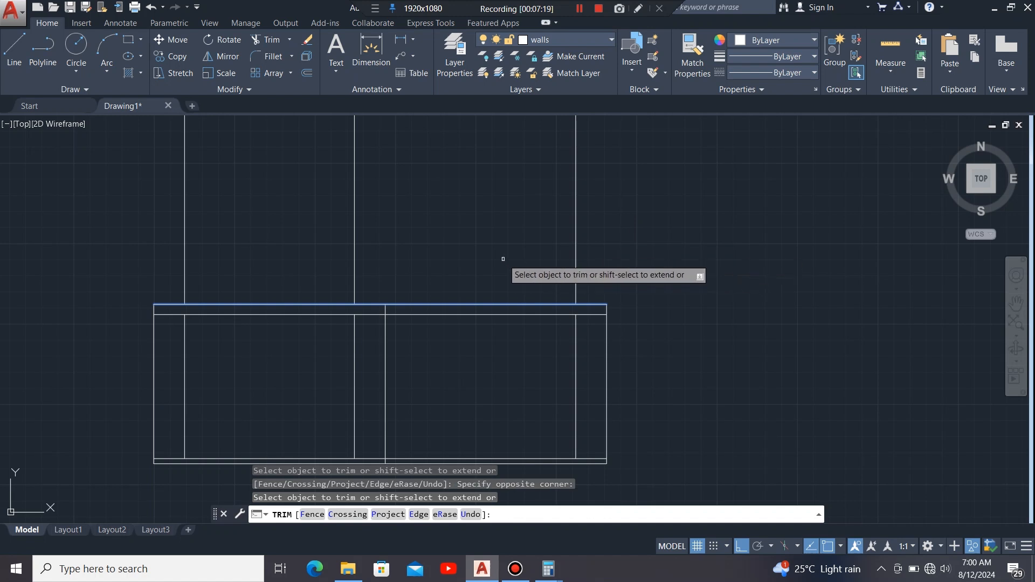
{"action": "key", "text": "Escape"}
Step: Erase the three leftover vertical line segments standing above the upper wall-height line
{"action": "left_click", "coordinate": [627, 209]}
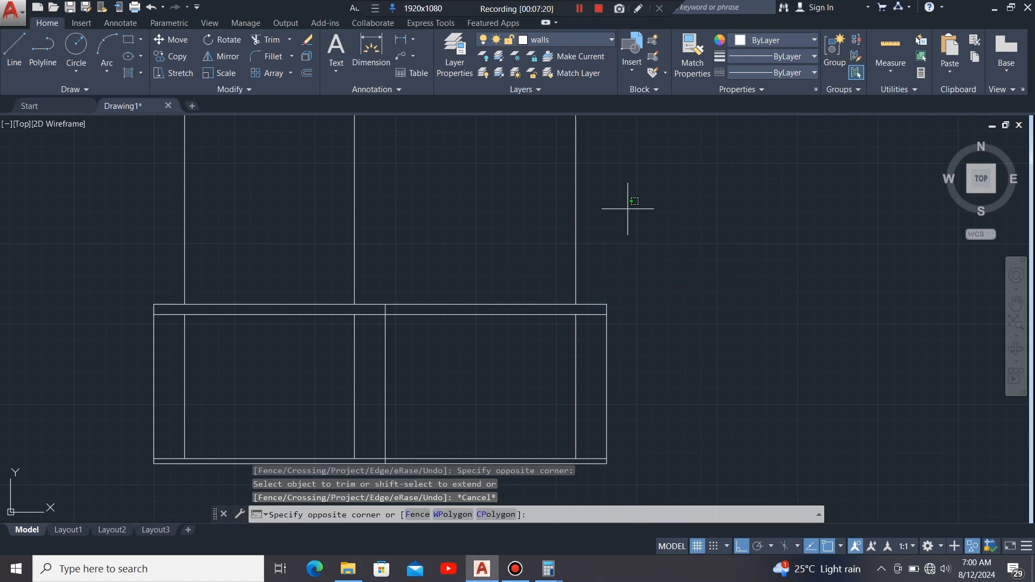
{"action": "left_click", "coordinate": [134, 246]}
{"action": "key", "text": "Delete"}
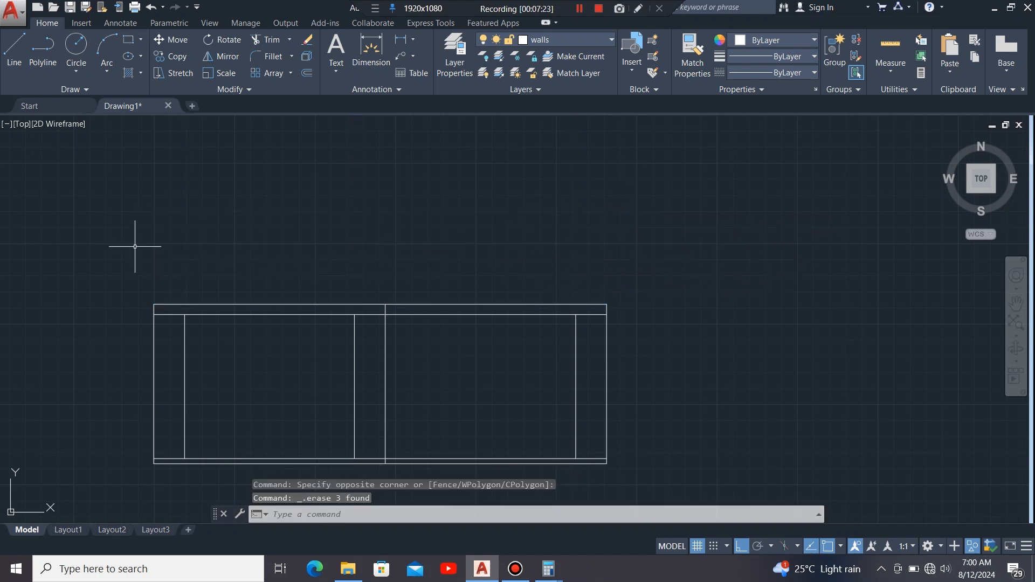
{"action": "scroll", "coordinate": [590, 276], "scroll_direction": "down", "scroll_amount": 2}
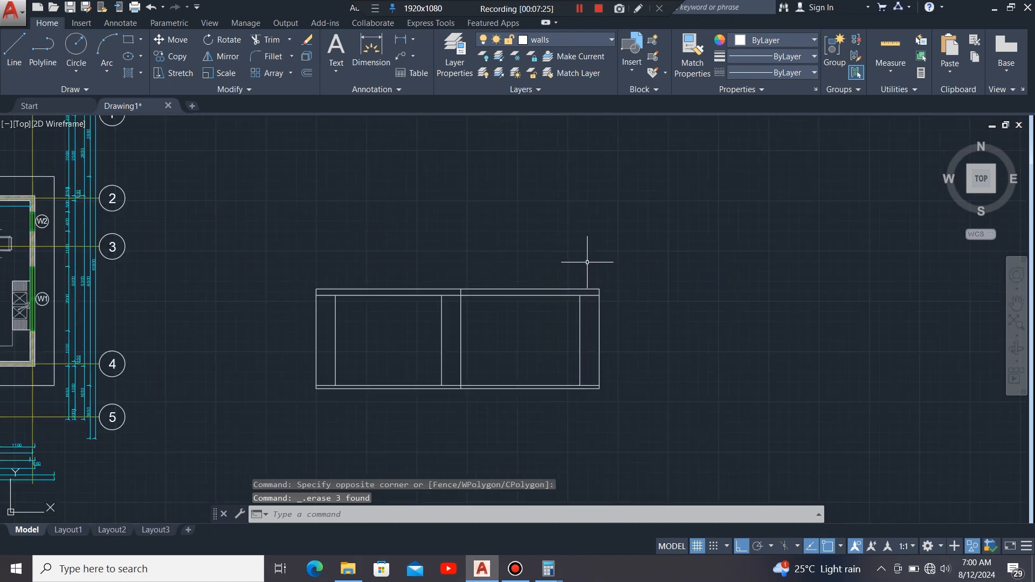
{"action": "scroll", "coordinate": [346, 299], "scroll_direction": "up", "scroll_amount": 2}
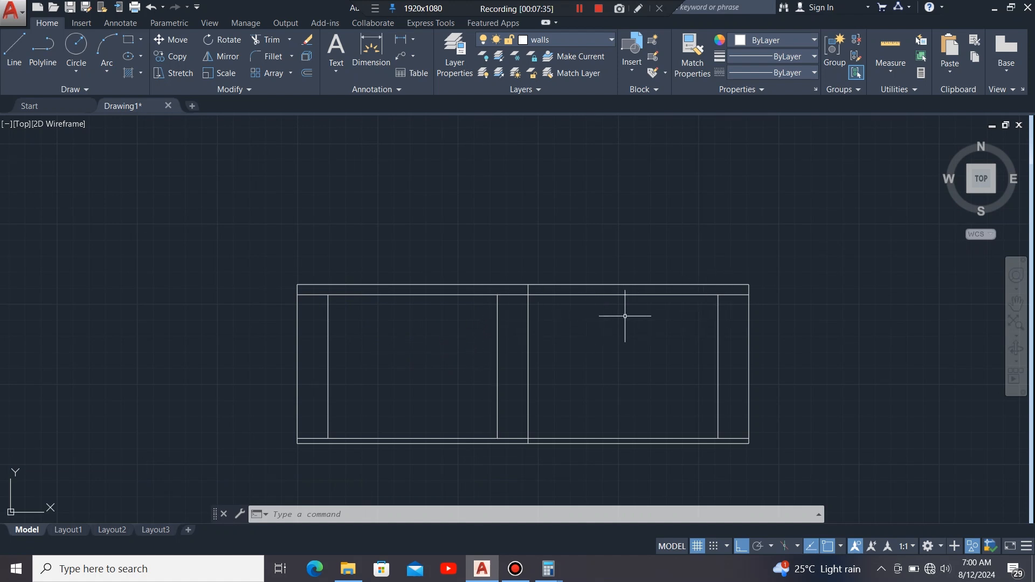
Step: Make roof the current layer for drawing the roof lines above the front elevation
{"action": "scroll", "coordinate": [679, 322], "scroll_direction": "down", "scroll_amount": 3}
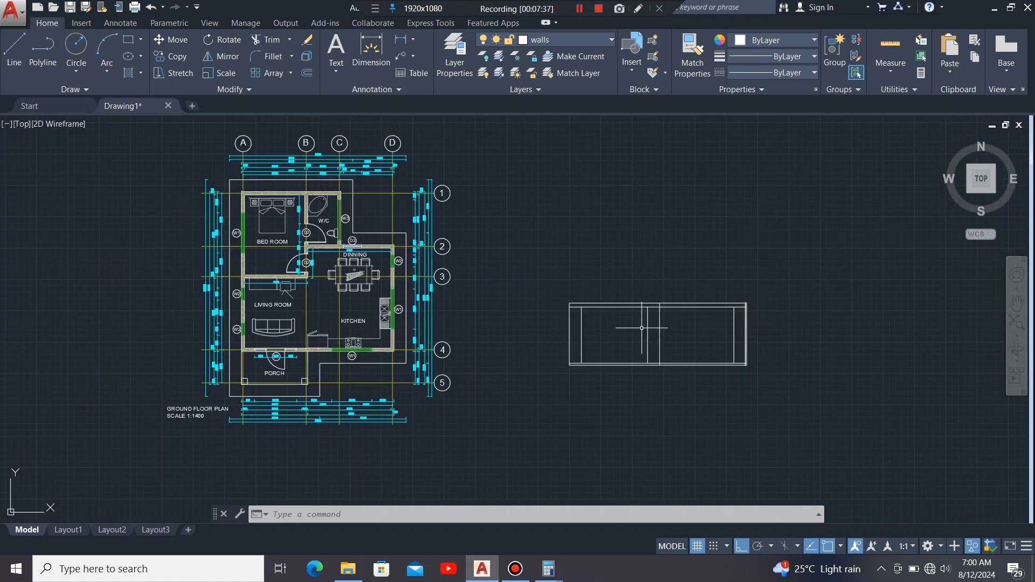
{"action": "scroll", "coordinate": [781, 323], "scroll_direction": "up", "scroll_amount": 4}
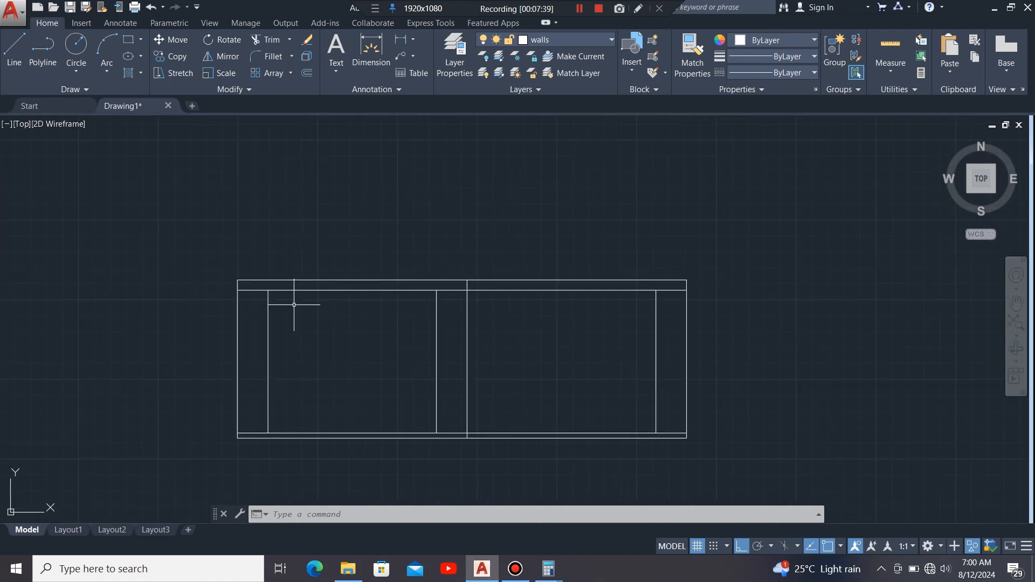
{"action": "left_click", "coordinate": [14, 52]}
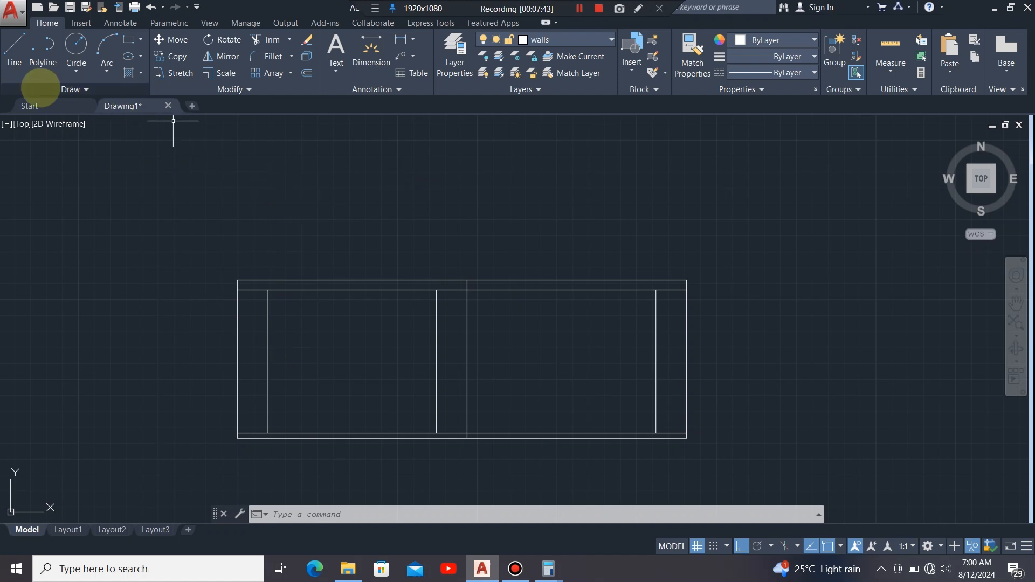
{"action": "left_click", "coordinate": [15, 49]}
{"action": "scroll", "coordinate": [239, 259], "scroll_direction": "up", "scroll_amount": 3}
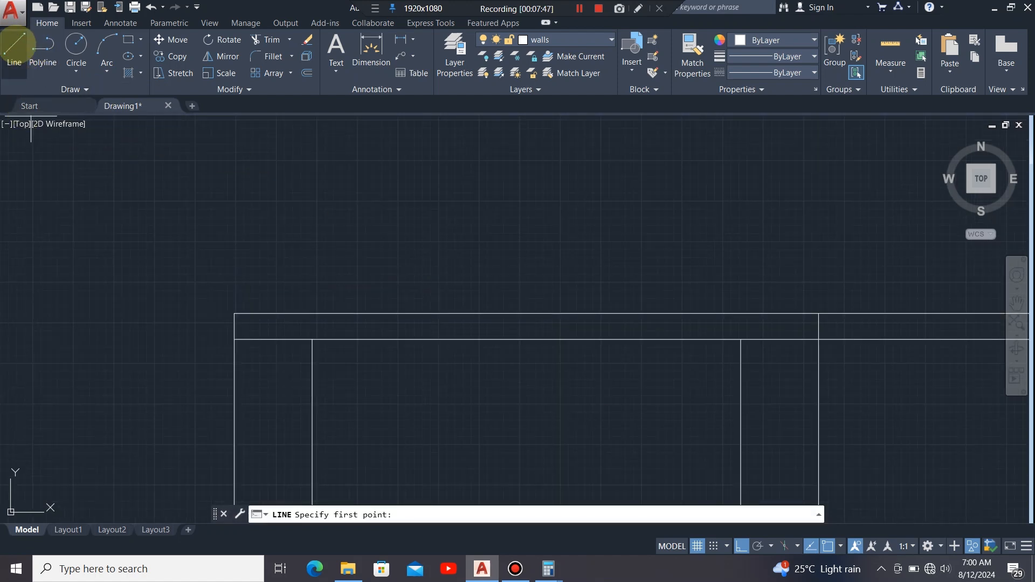
{"action": "left_click", "coordinate": [572, 40]}
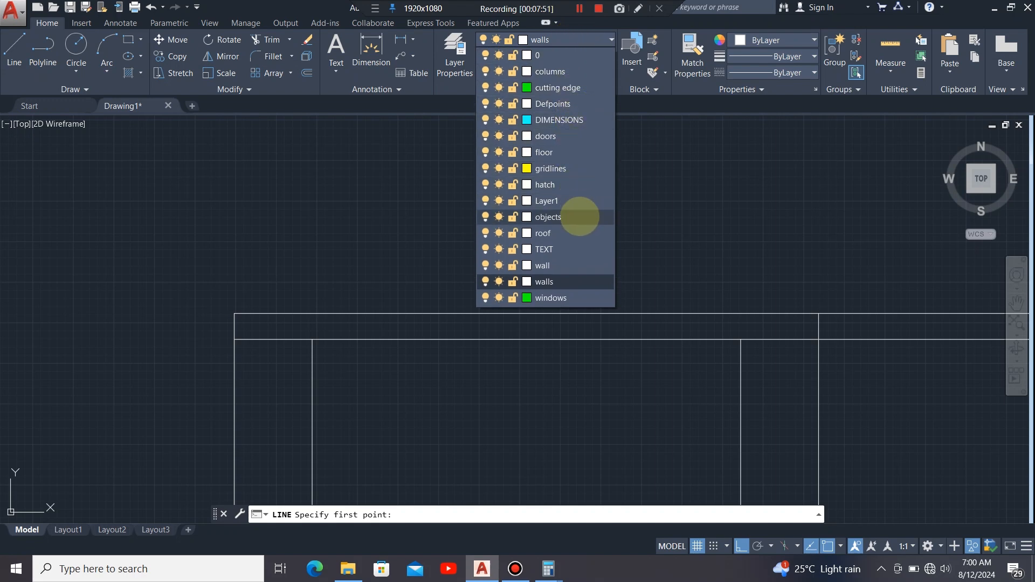
{"action": "left_click", "coordinate": [573, 233]}
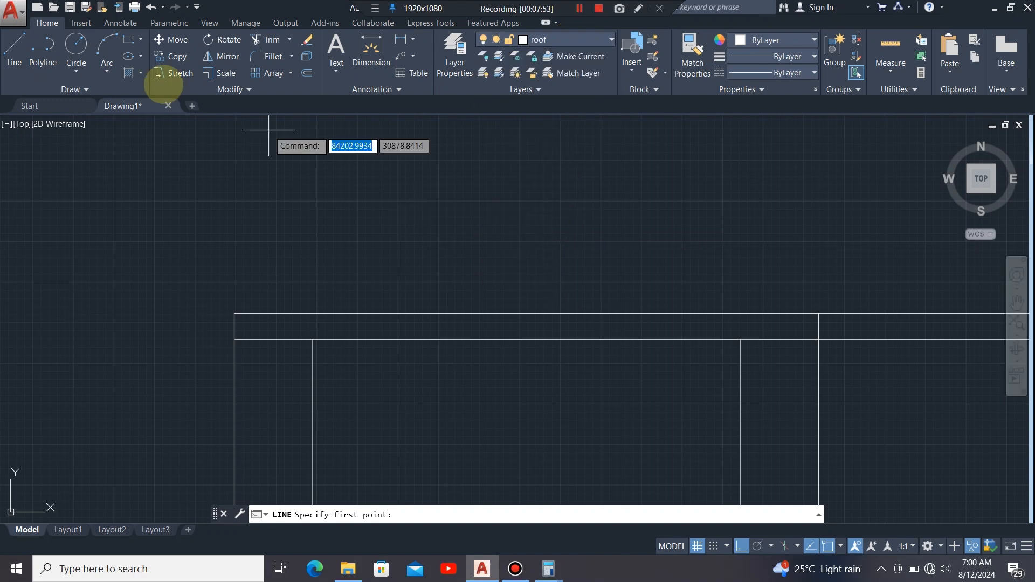
Step: With ortho mode off, draw a roof line about 6469 long at 30° from the elevation's upper-left corner
{"action": "left_click", "coordinate": [234, 314]}
{"action": "scroll", "coordinate": [213, 338], "scroll_direction": "down", "scroll_amount": 4}
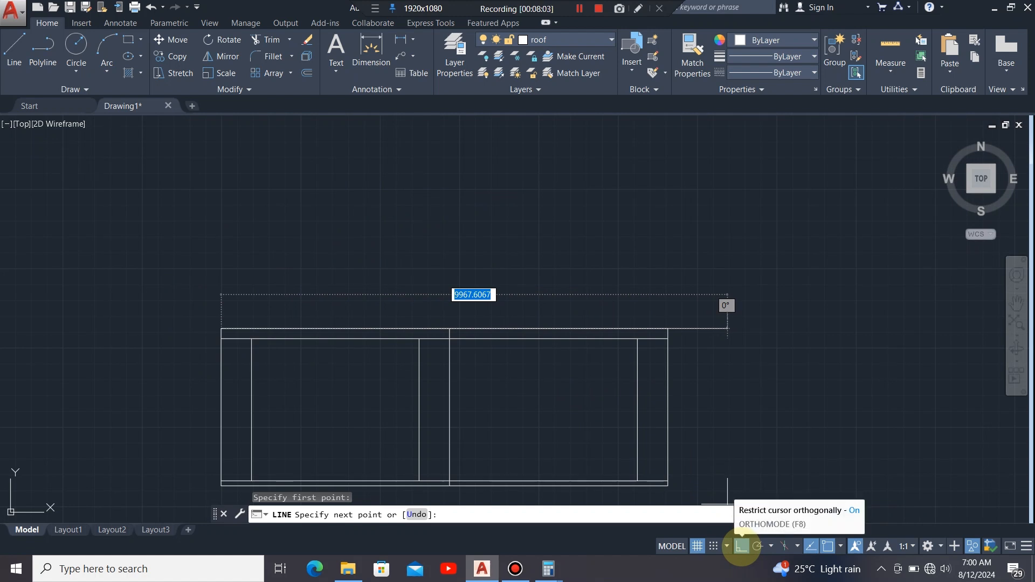
{"action": "left_click", "coordinate": [742, 546]}
{"action": "scroll", "coordinate": [325, 253], "scroll_direction": "down", "scroll_amount": 2}
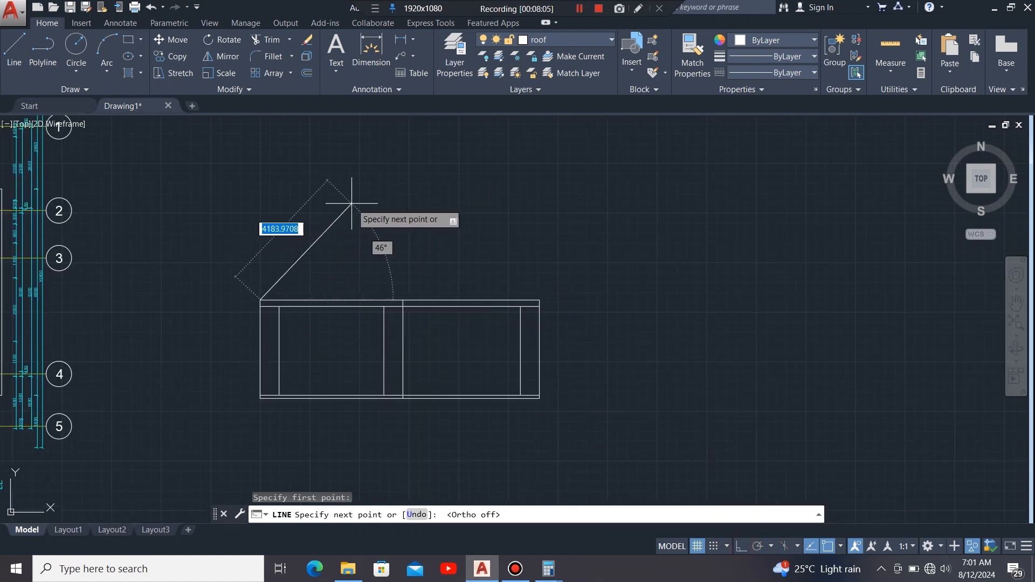
{"action": "scroll", "coordinate": [352, 204], "scroll_direction": "up", "scroll_amount": 2}
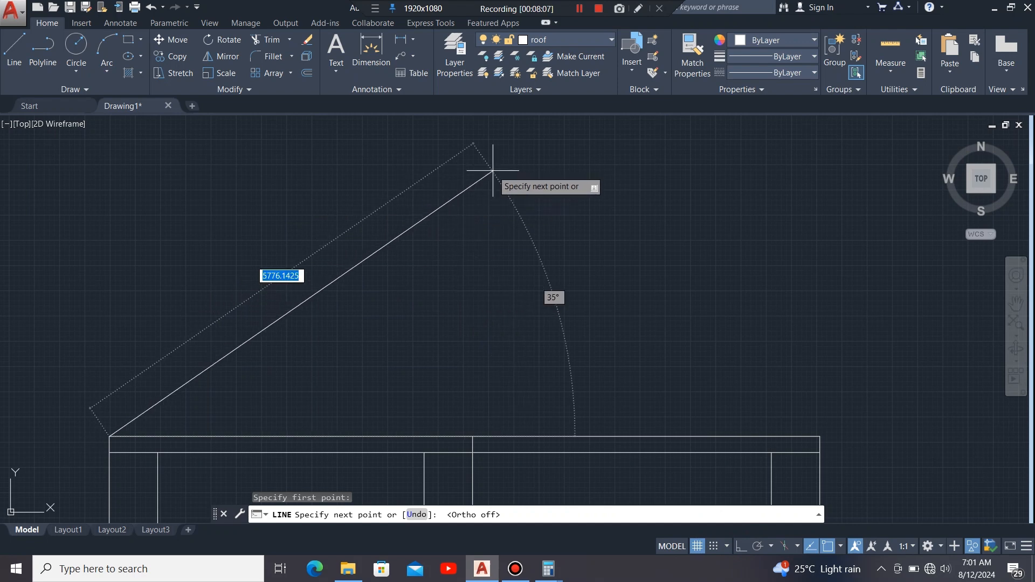
{"action": "scroll", "coordinate": [442, 179], "scroll_direction": "down", "scroll_amount": 2}
{"action": "scroll", "coordinate": [453, 166], "scroll_direction": "up", "scroll_amount": 1}
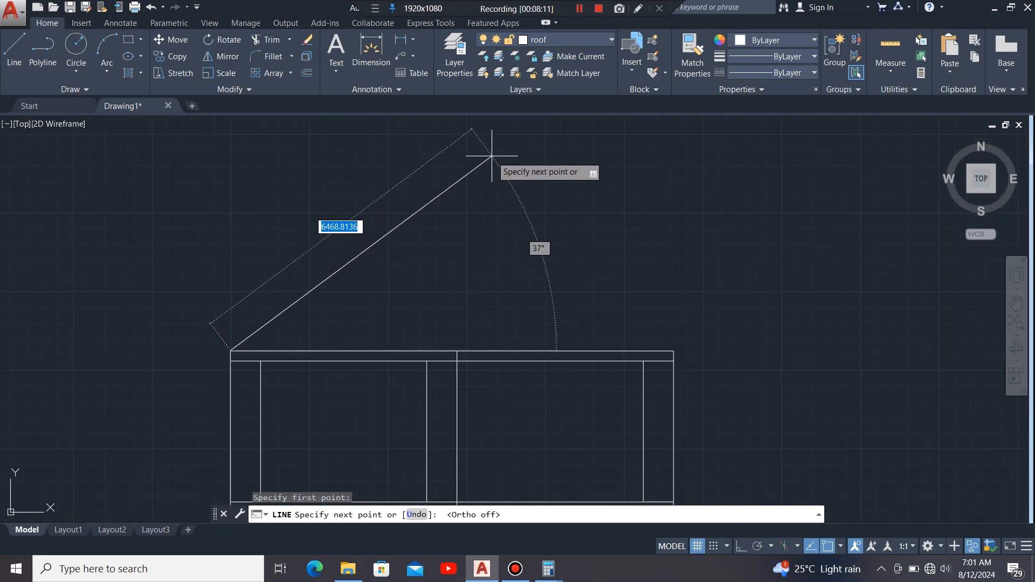
{"action": "key", "text": "Tab"}
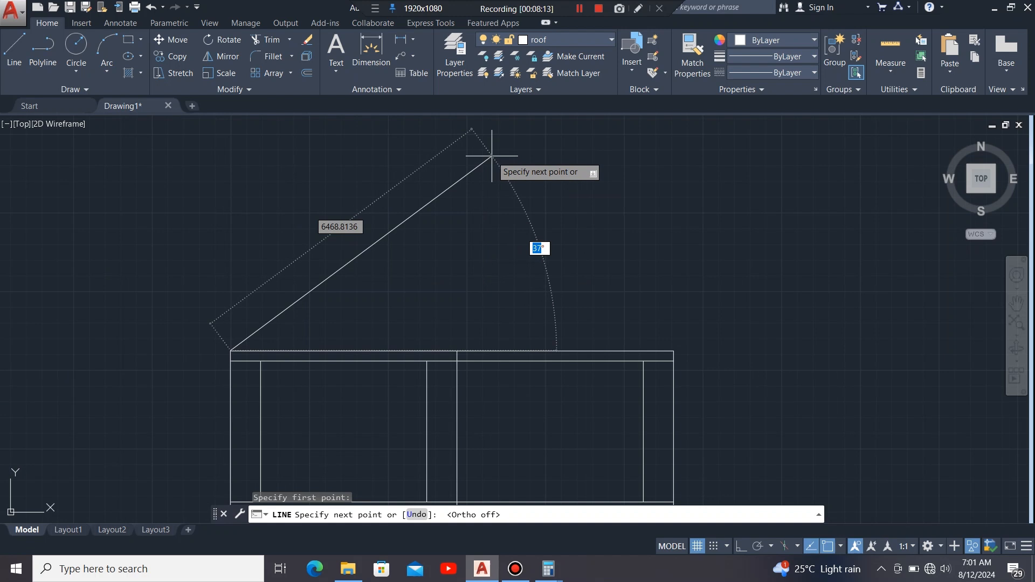
{"action": "type", "text": "30"}
{"action": "key", "text": "Return"}
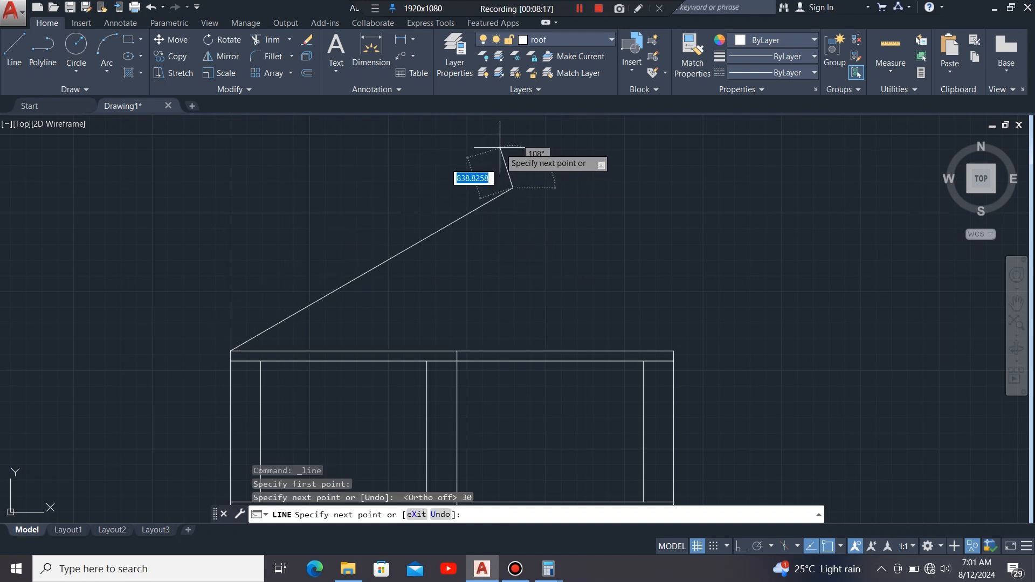
{"action": "key", "text": "Escape"}
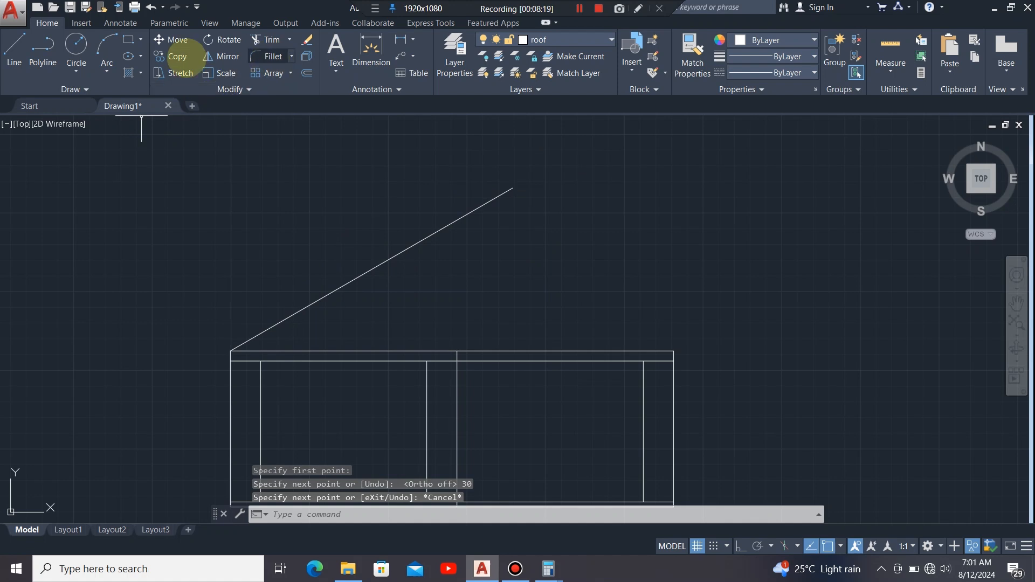
Step: Draw a line 150 long, sloping up to the left from the top of the fourth vertical line
{"action": "left_click", "coordinate": [15, 46]}
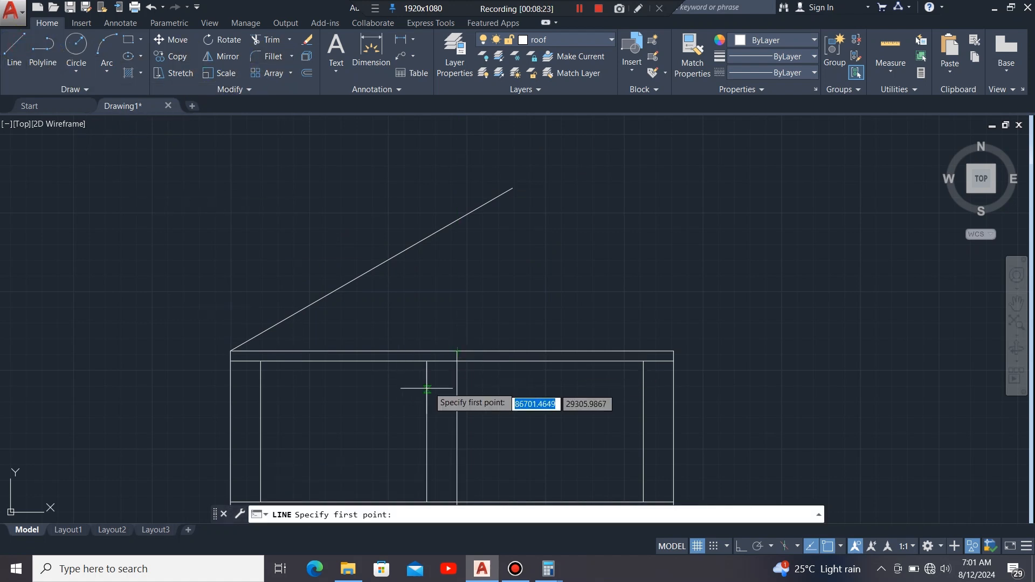
{"action": "scroll", "coordinate": [444, 351], "scroll_direction": "up", "scroll_amount": 4}
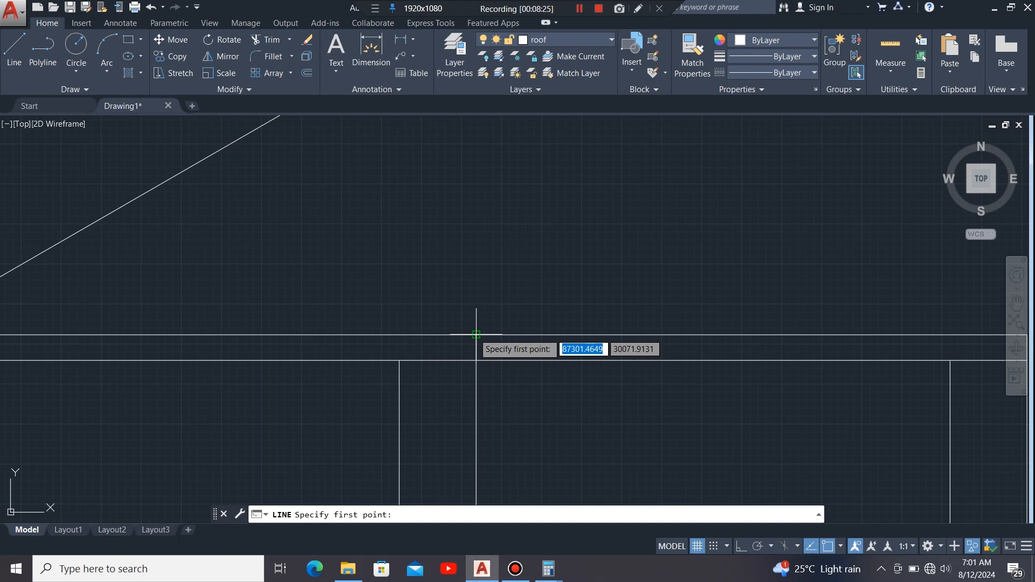
{"action": "scroll", "coordinate": [476, 334], "scroll_direction": "down", "scroll_amount": 4}
{"action": "left_click", "coordinate": [475, 335]}
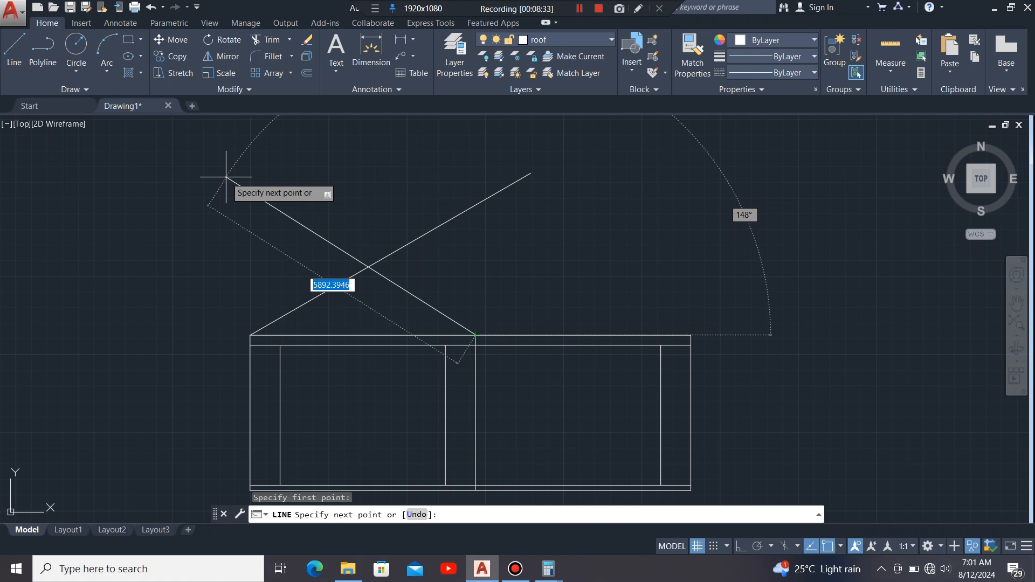
{"action": "type", "text": "150"}
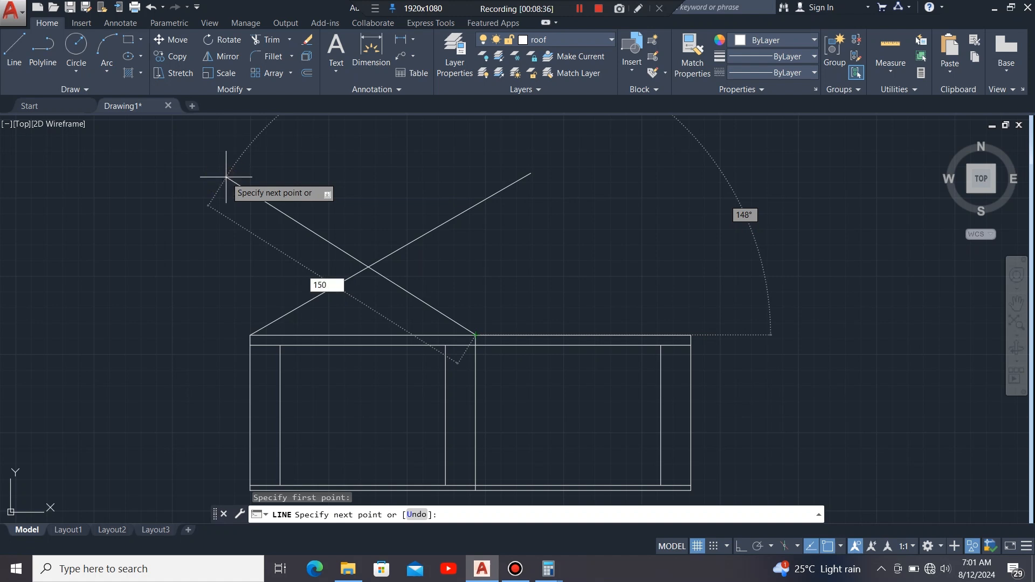
{"action": "key", "text": "Return"}
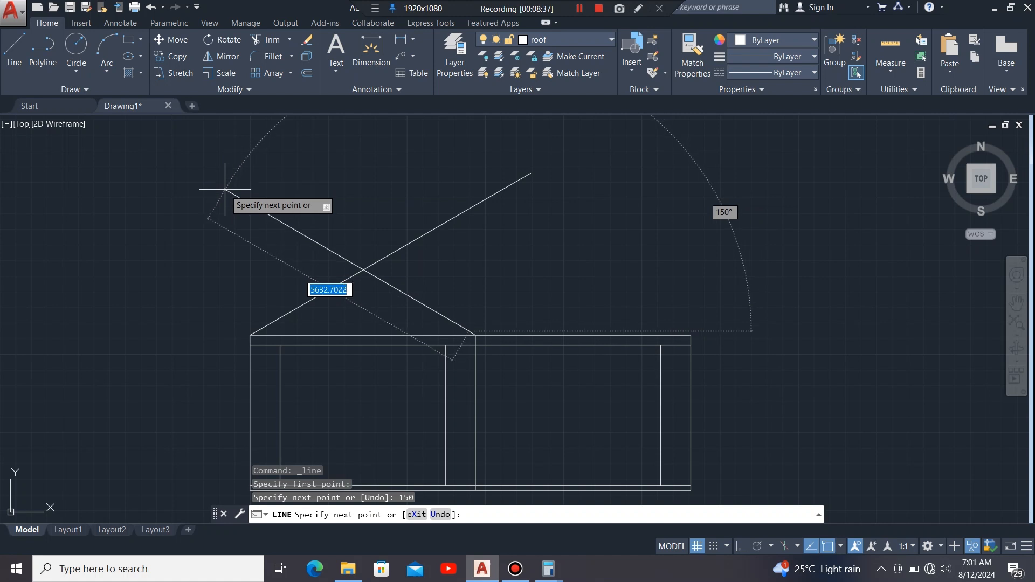
{"action": "key", "text": "Escape"}
Step: Erase the short sloping line at the top of the fourth vertical line
{"action": "scroll", "coordinate": [478, 329], "scroll_direction": "up", "scroll_amount": 6}
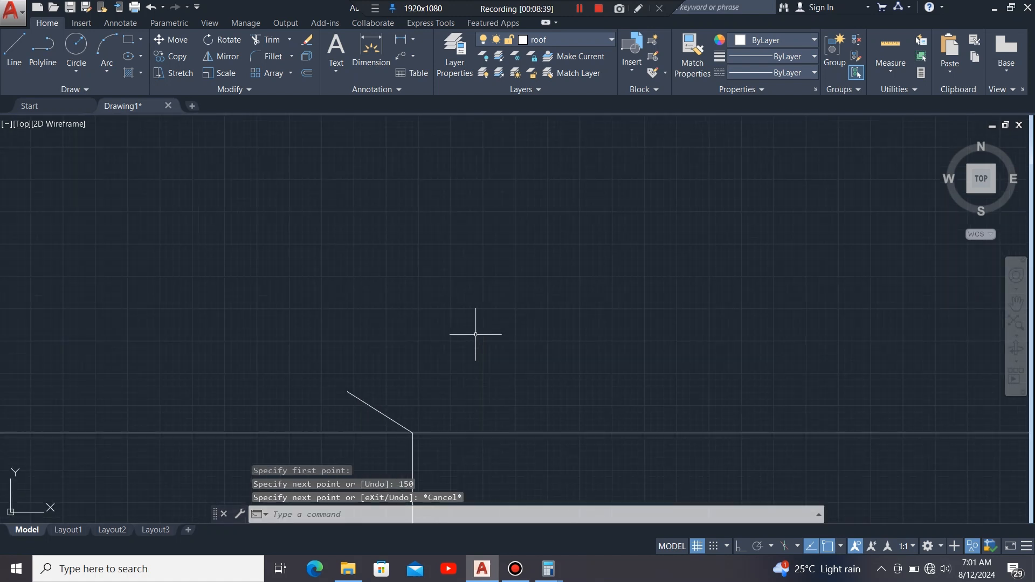
{"action": "left_click", "coordinate": [396, 379]}
{"action": "left_click", "coordinate": [344, 415]}
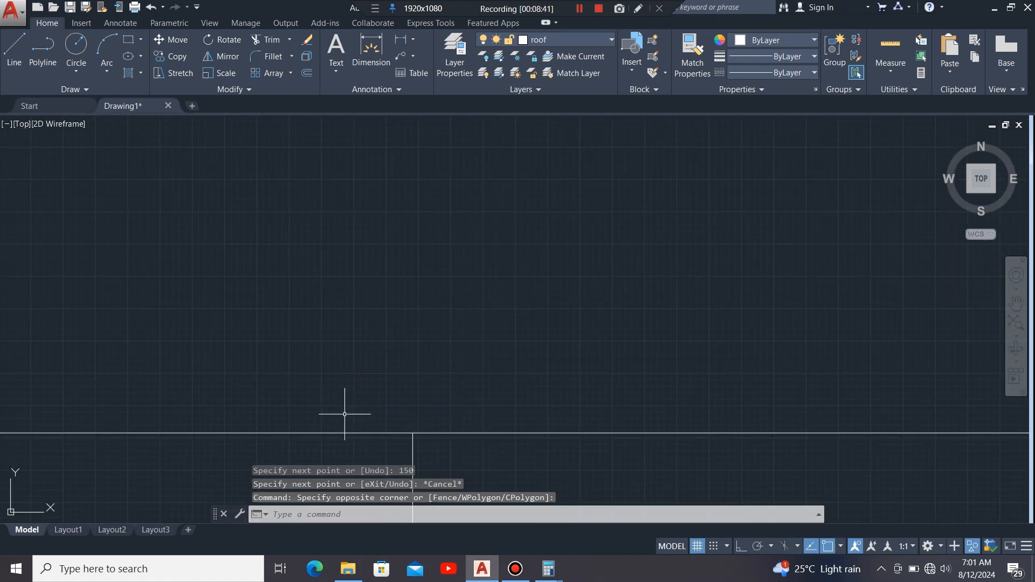
{"action": "key", "text": "Delete"}
{"action": "scroll", "coordinate": [497, 282], "scroll_direction": "down", "scroll_amount": 5}
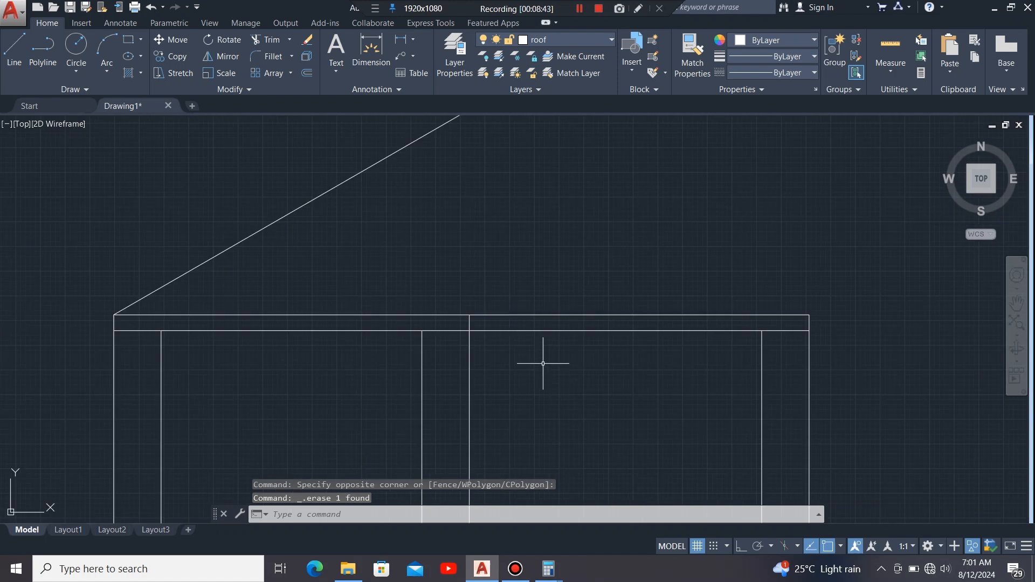
Step: Draw a roof line about 6174 long at 150° from the top of the fourth vertical line
{"action": "scroll", "coordinate": [585, 339], "scroll_direction": "down", "scroll_amount": 2}
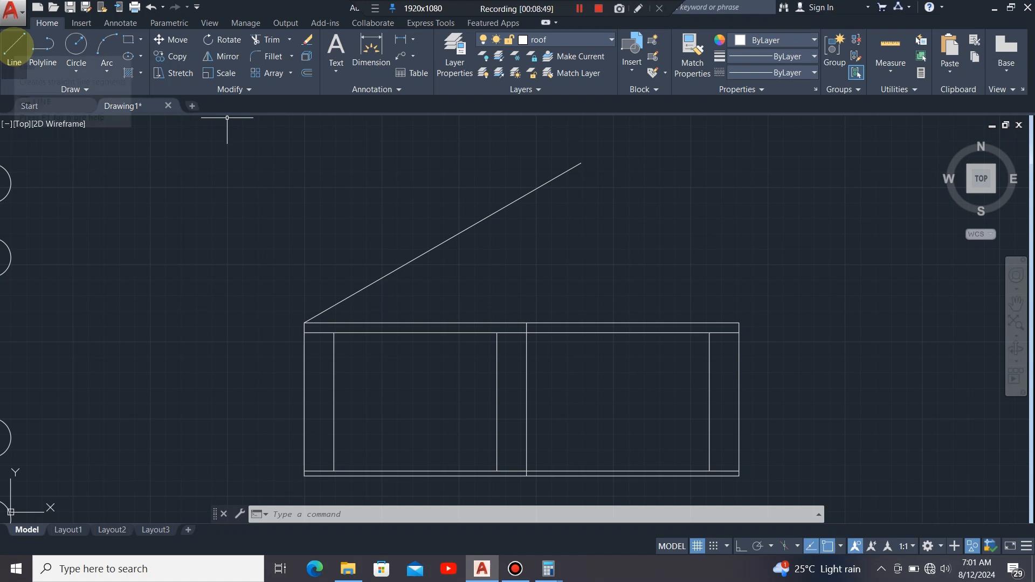
{"action": "left_click", "coordinate": [15, 48]}
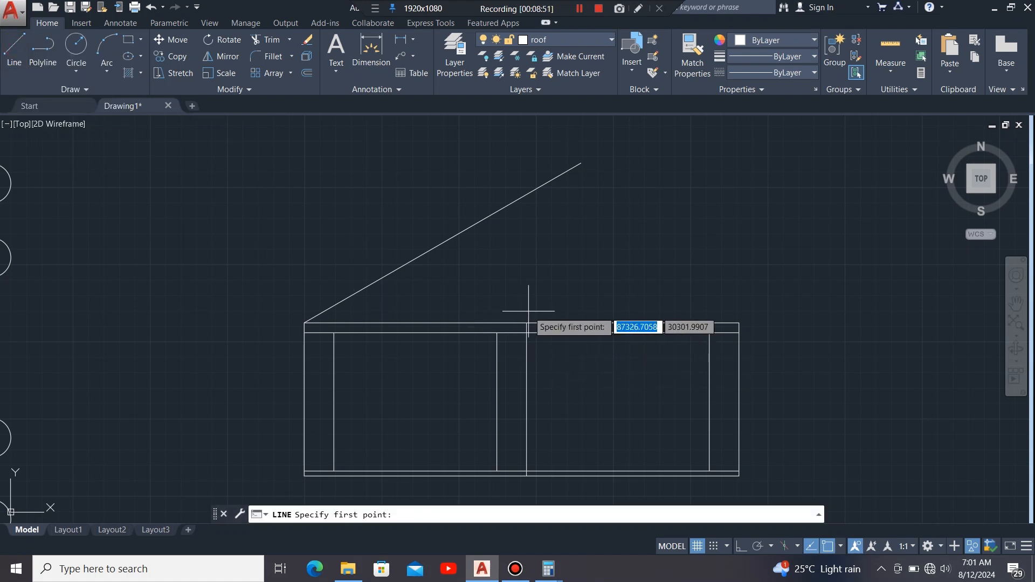
{"action": "scroll", "coordinate": [531, 310], "scroll_direction": "up", "scroll_amount": 4}
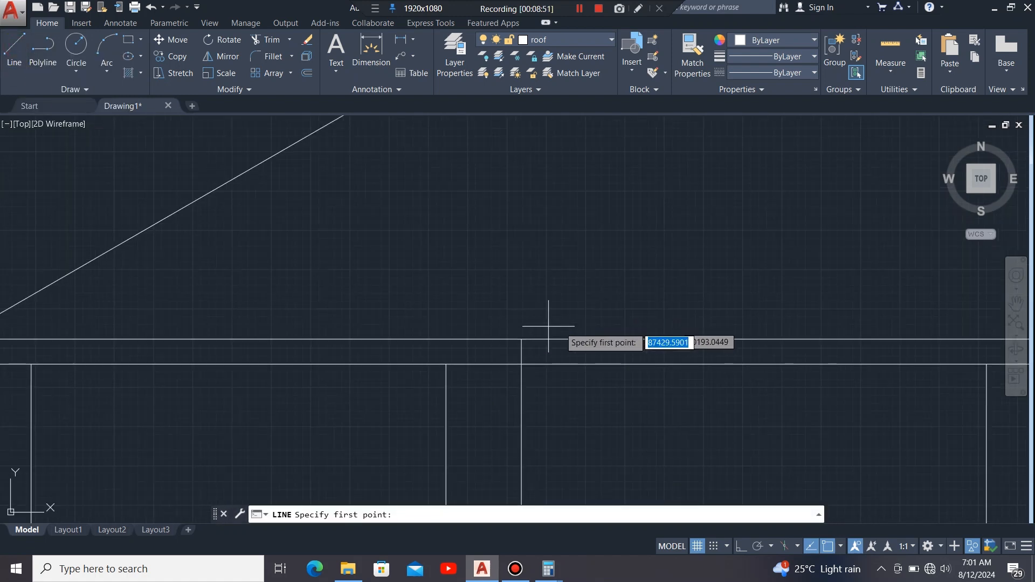
{"action": "left_click", "coordinate": [521, 339]}
{"action": "scroll", "coordinate": [539, 323], "scroll_direction": "down", "scroll_amount": 6}
{"action": "scroll", "coordinate": [620, 345], "scroll_direction": "up", "scroll_amount": 3}
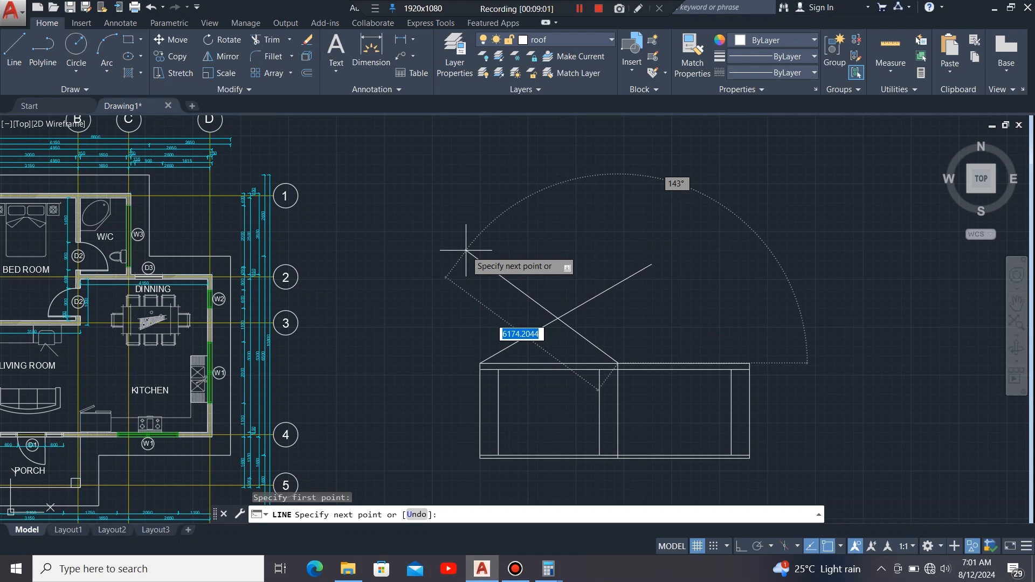
{"action": "key", "text": "Tab"}
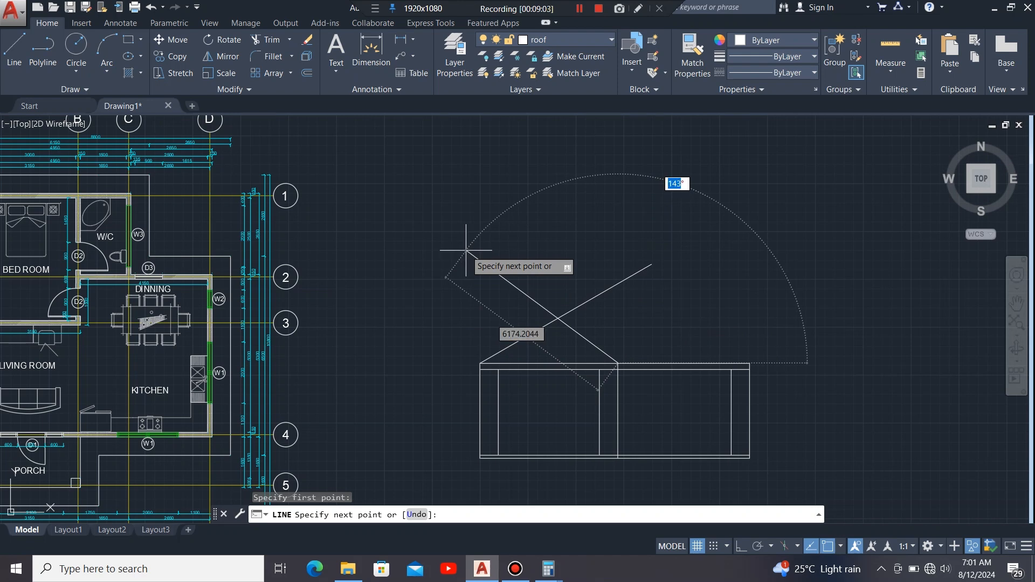
{"action": "left_click", "coordinate": [466, 250]}
{"action": "type", "text": "150"}
{"action": "key", "text": "Return"}
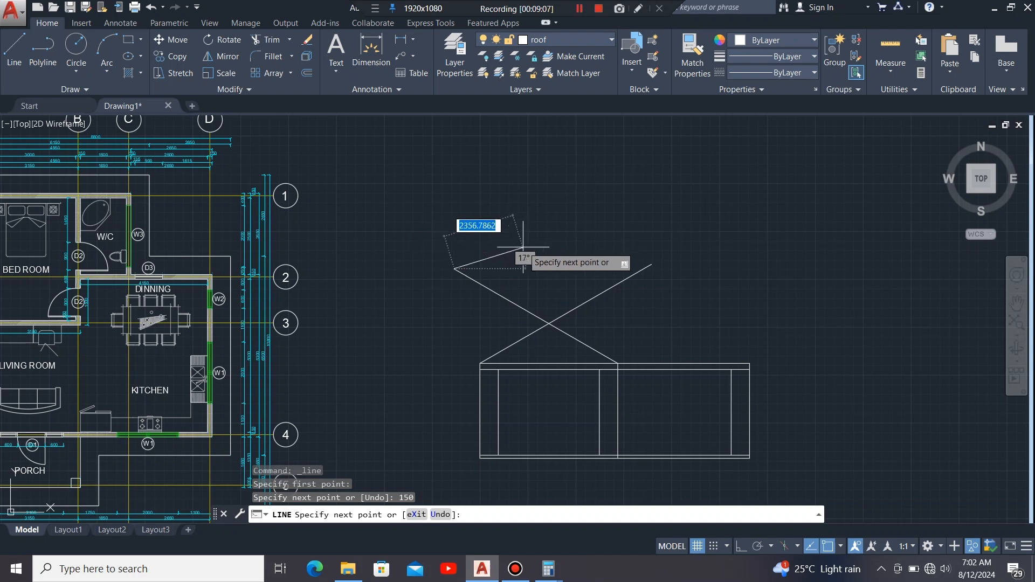
{"action": "key", "text": "Escape"}
Step: Draw a roof line about 9871 long at 150° from the elevation's upper-right corner
{"action": "scroll", "coordinate": [706, 313], "scroll_direction": "up", "scroll_amount": 2}
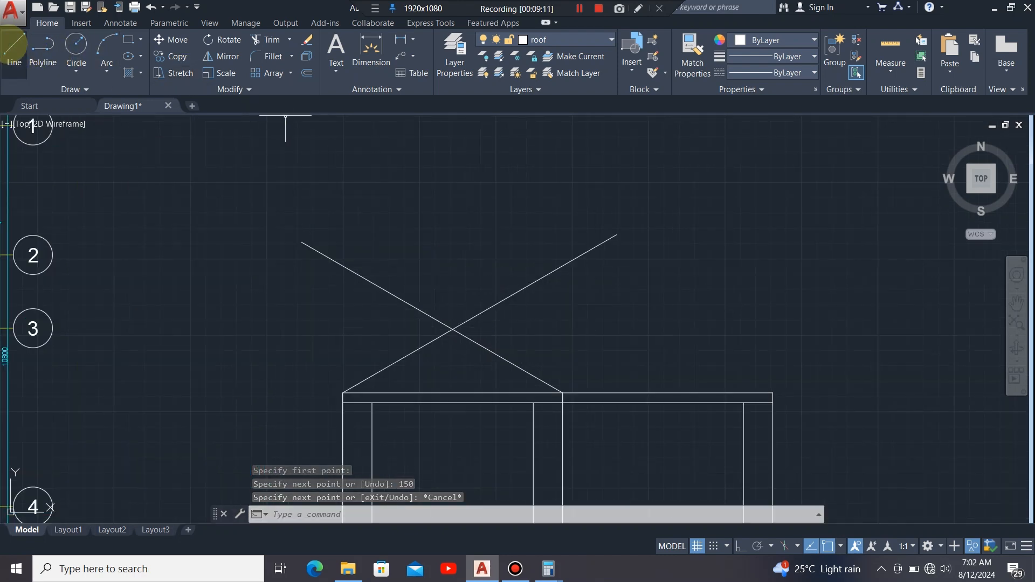
{"action": "left_click", "coordinate": [14, 43]}
{"action": "scroll", "coordinate": [459, 259], "scroll_direction": "down", "scroll_amount": 2}
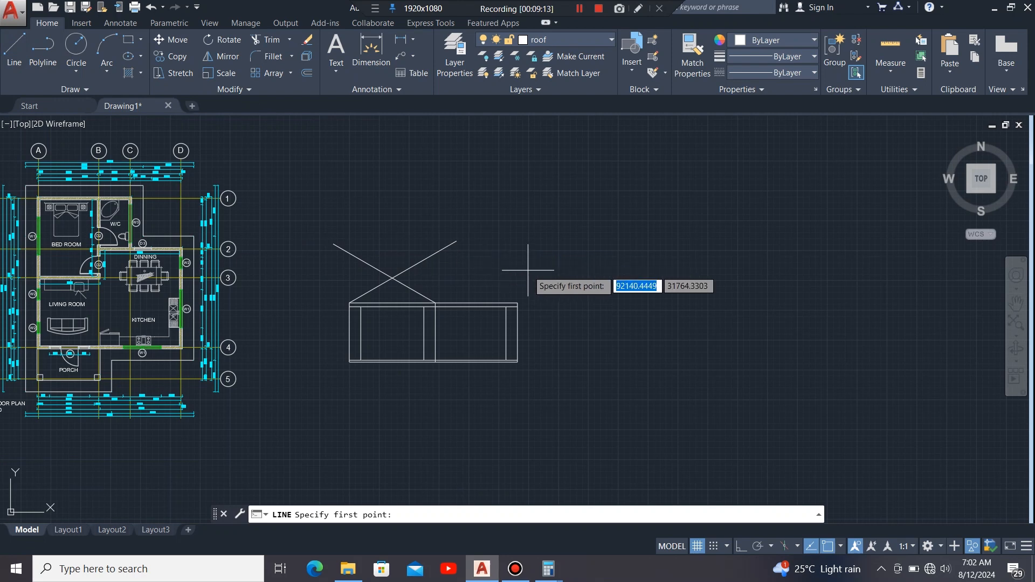
{"action": "scroll", "coordinate": [499, 296], "scroll_direction": "up", "scroll_amount": 1}
{"action": "scroll", "coordinate": [554, 288], "scroll_direction": "up", "scroll_amount": 4}
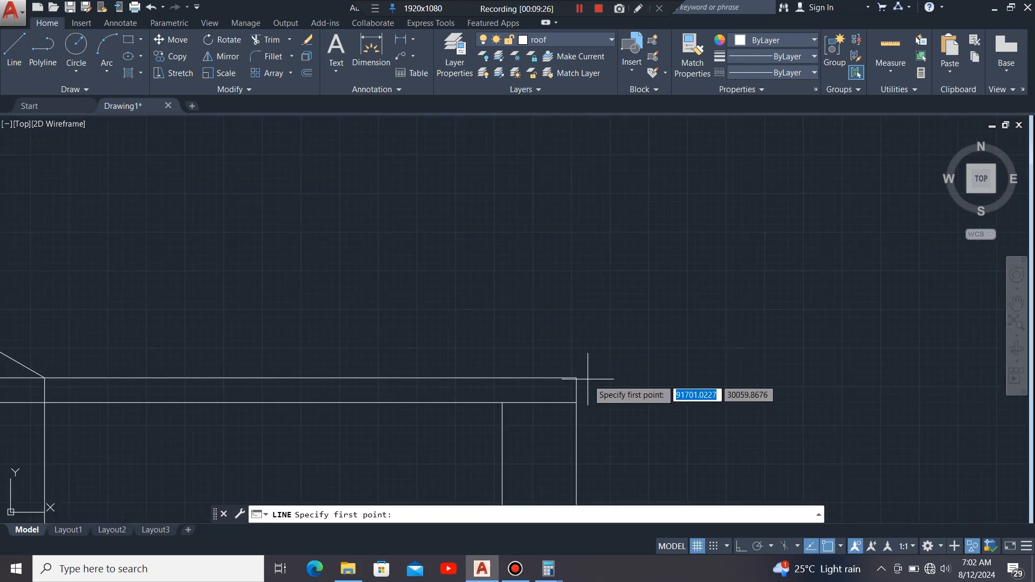
{"action": "left_click", "coordinate": [577, 377]}
{"action": "scroll", "coordinate": [696, 313], "scroll_direction": "down", "scroll_amount": 4}
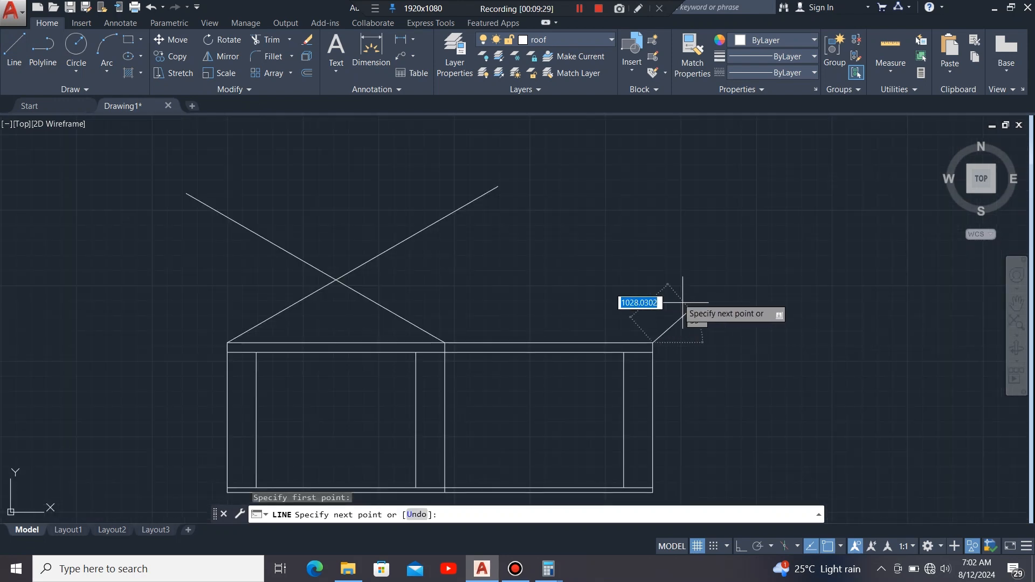
{"action": "scroll", "coordinate": [404, 307], "scroll_direction": "down", "scroll_amount": 2}
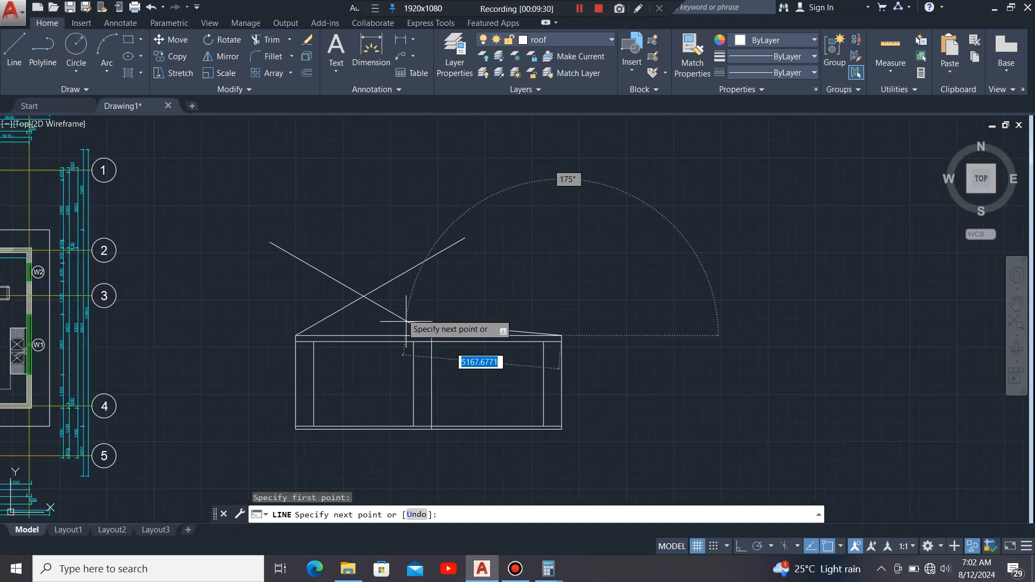
{"action": "scroll", "coordinate": [366, 184], "scroll_direction": "up", "scroll_amount": 2}
{"action": "scroll", "coordinate": [315, 229], "scroll_direction": "down", "scroll_amount": 2}
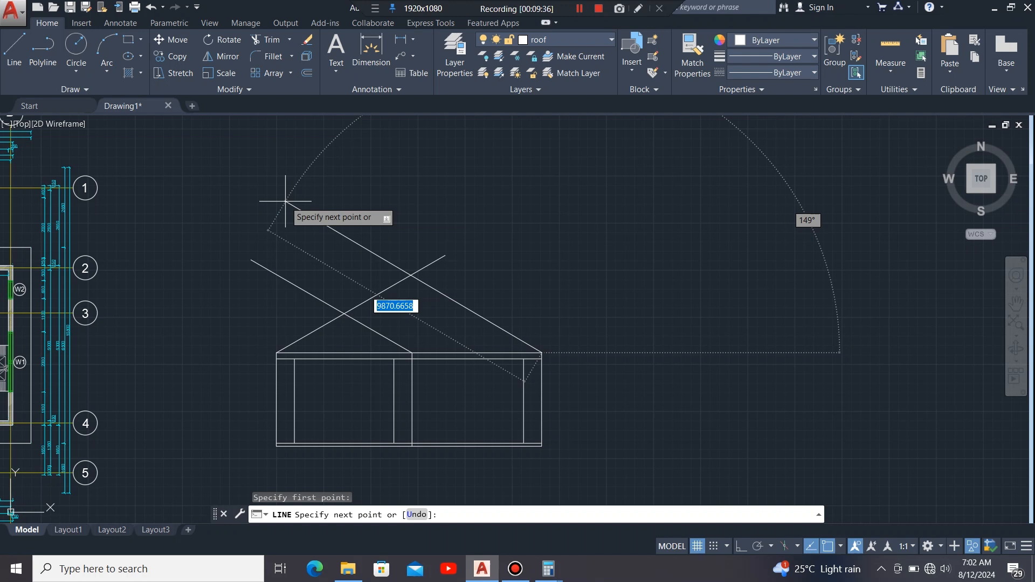
{"action": "key", "text": "Tab"}
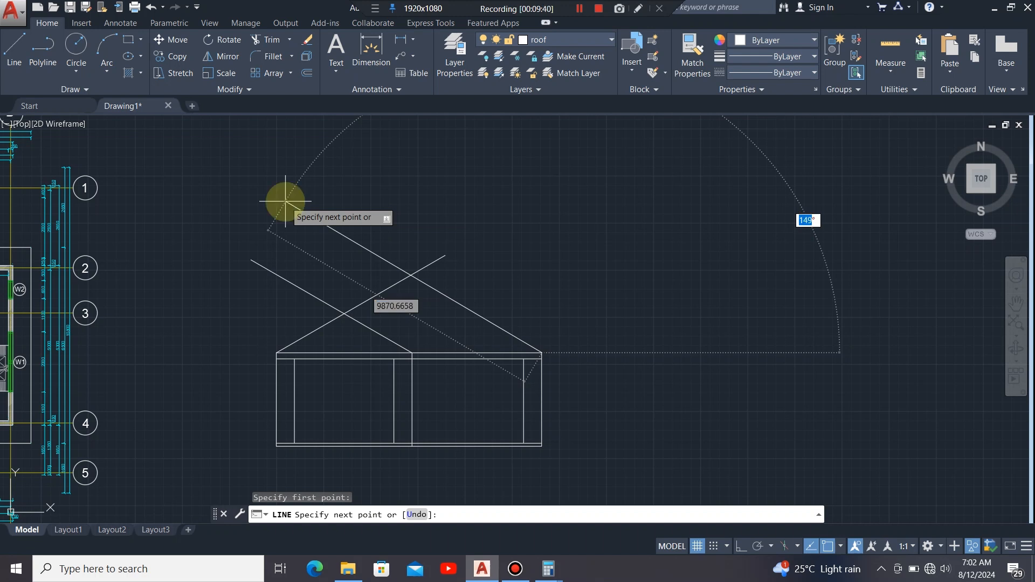
{"action": "type", "text": "150"}
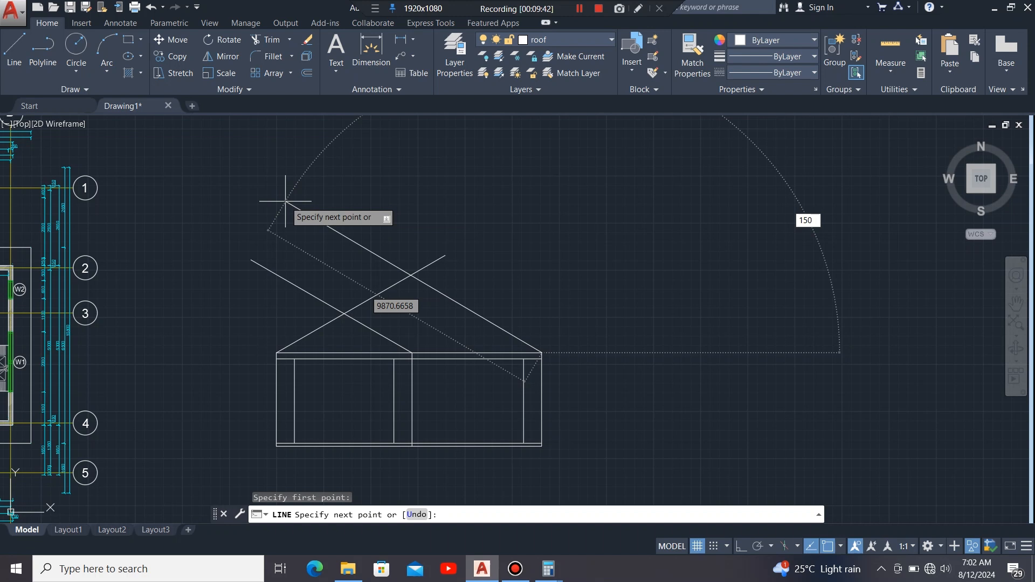
{"action": "key", "text": "Return"}
{"action": "key", "text": "Escape"}
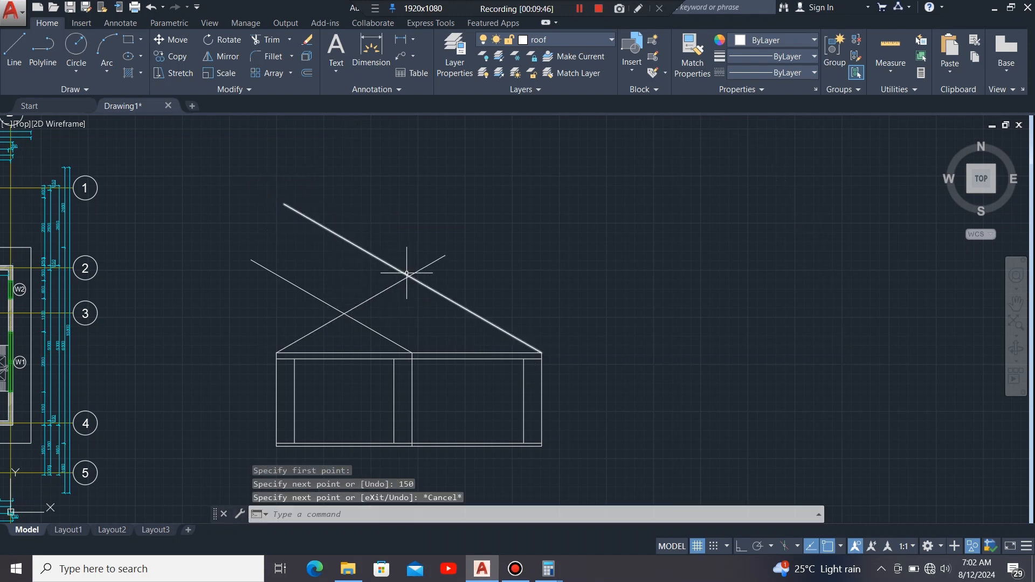
Step: Trim the three crossing roof lines at their intersections to leave a large gable with a smaller one at its left
{"action": "scroll", "coordinate": [377, 286], "scroll_direction": "up", "scroll_amount": 2}
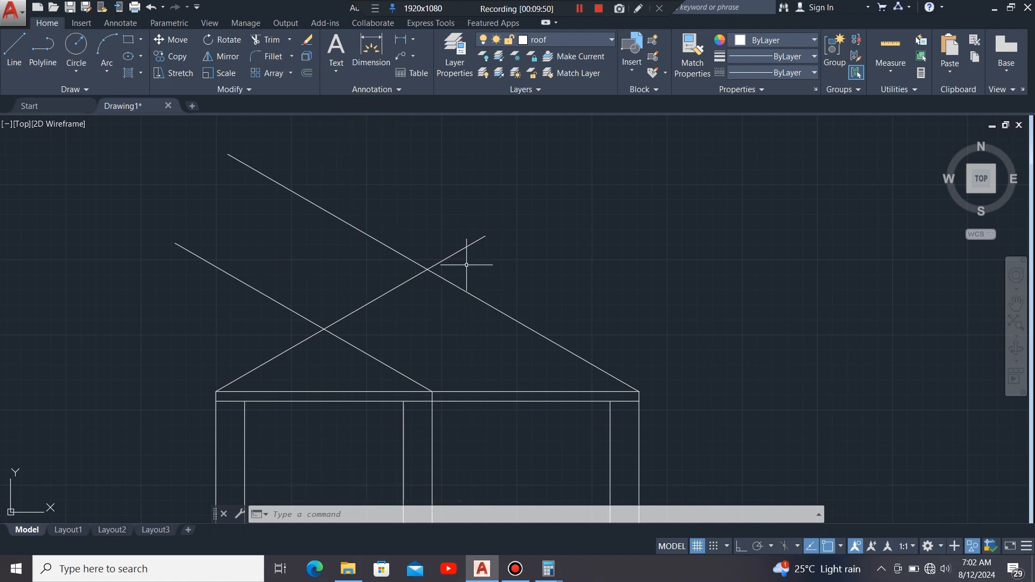
{"action": "left_click", "coordinate": [455, 187]}
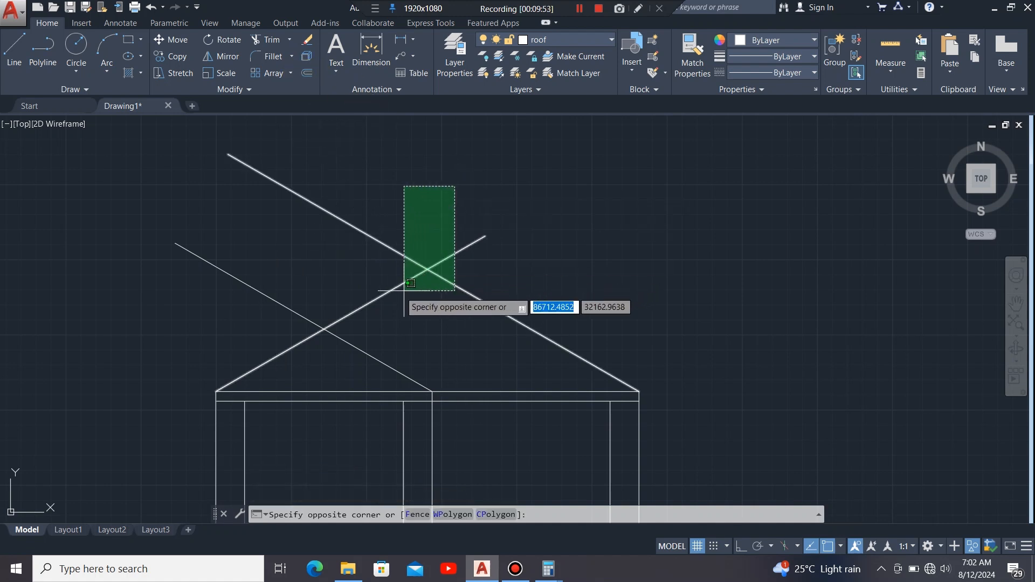
{"action": "left_click", "coordinate": [275, 337]}
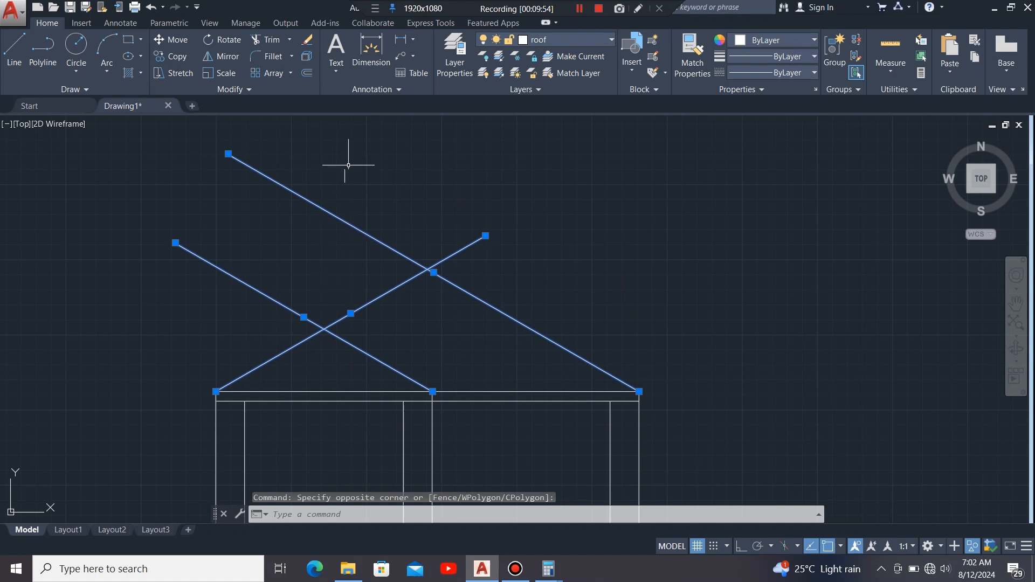
{"action": "left_click", "coordinate": [261, 41]}
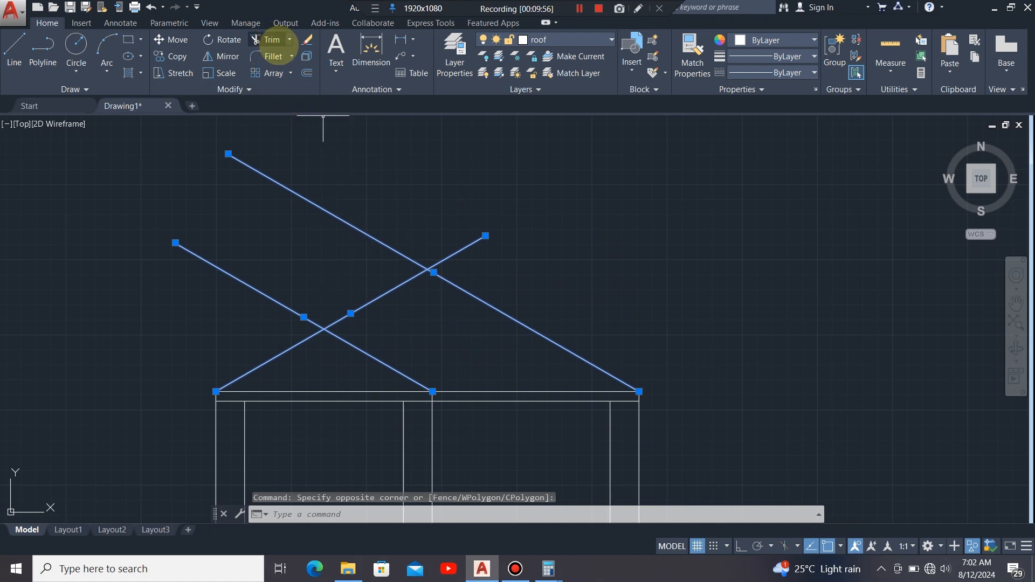
{"action": "left_click", "coordinate": [382, 239]}
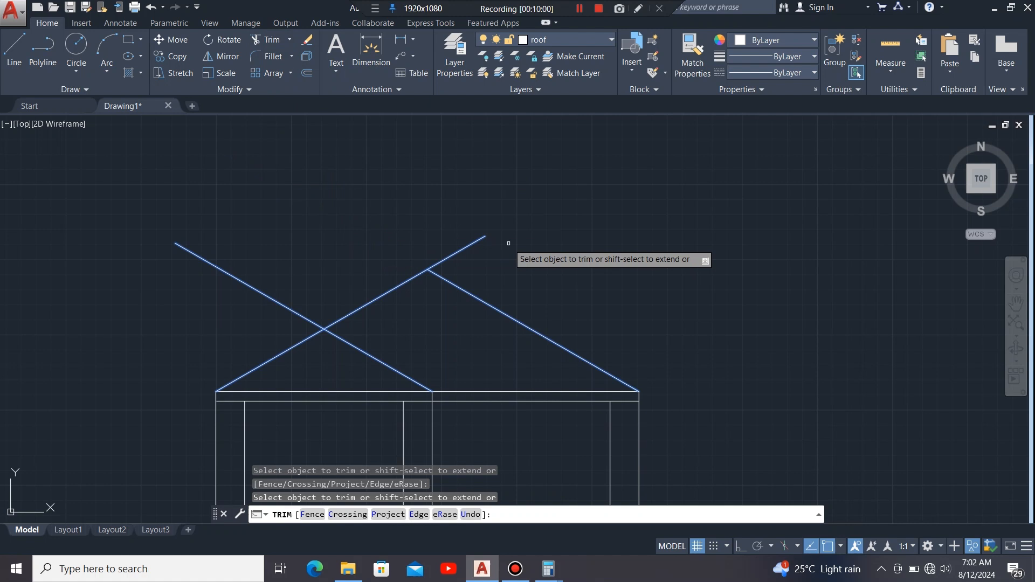
{"action": "left_click", "coordinate": [469, 244]}
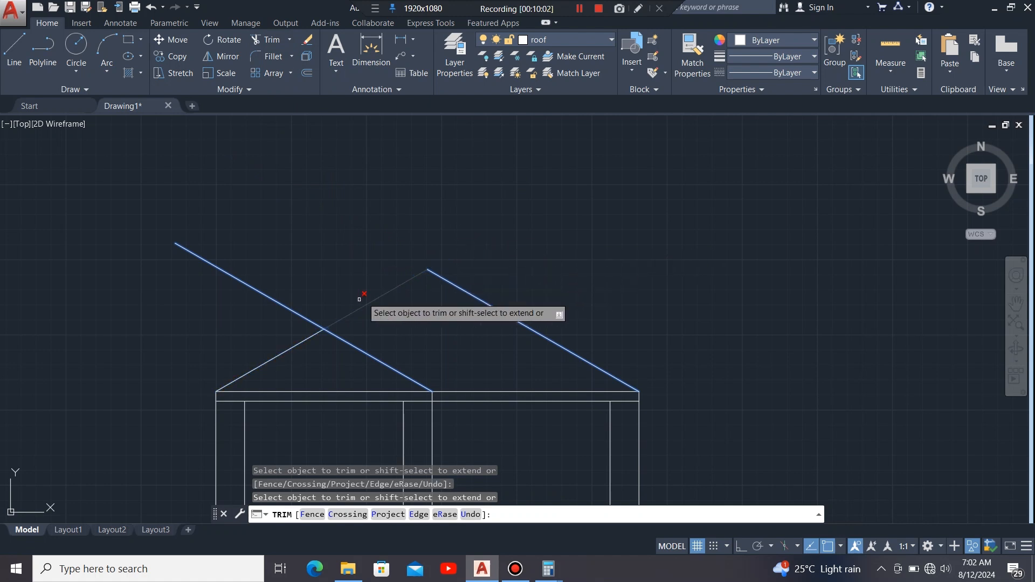
{"action": "left_click", "coordinate": [298, 311]}
{"action": "scroll", "coordinate": [434, 220], "scroll_direction": "down", "scroll_amount": 2}
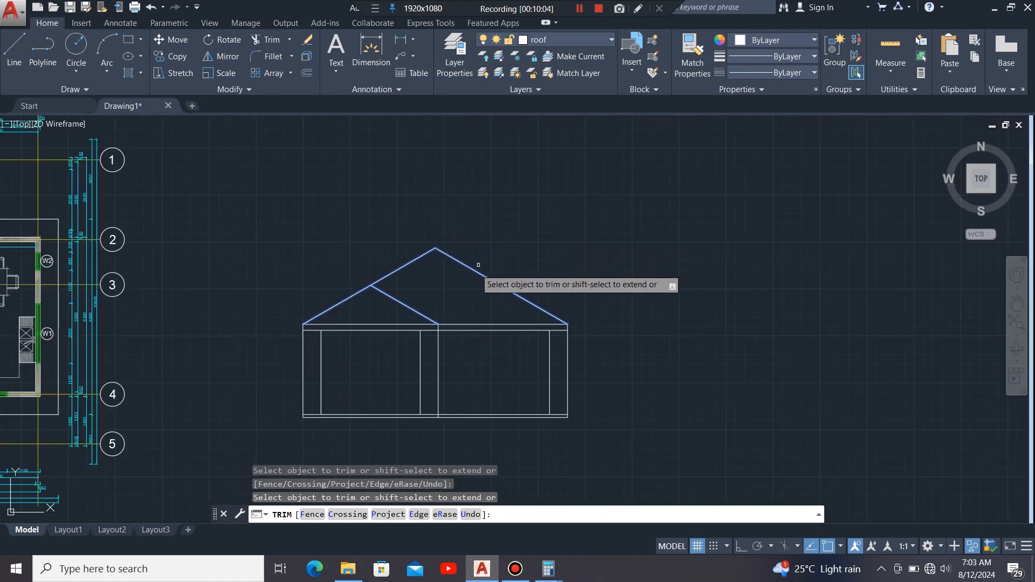
{"action": "key", "text": "Escape"}
Step: Trim the outermost and fourth vertical lines between the second horizontal line from the top and the floor line
{"action": "scroll", "coordinate": [436, 352], "scroll_direction": "up", "scroll_amount": 2}
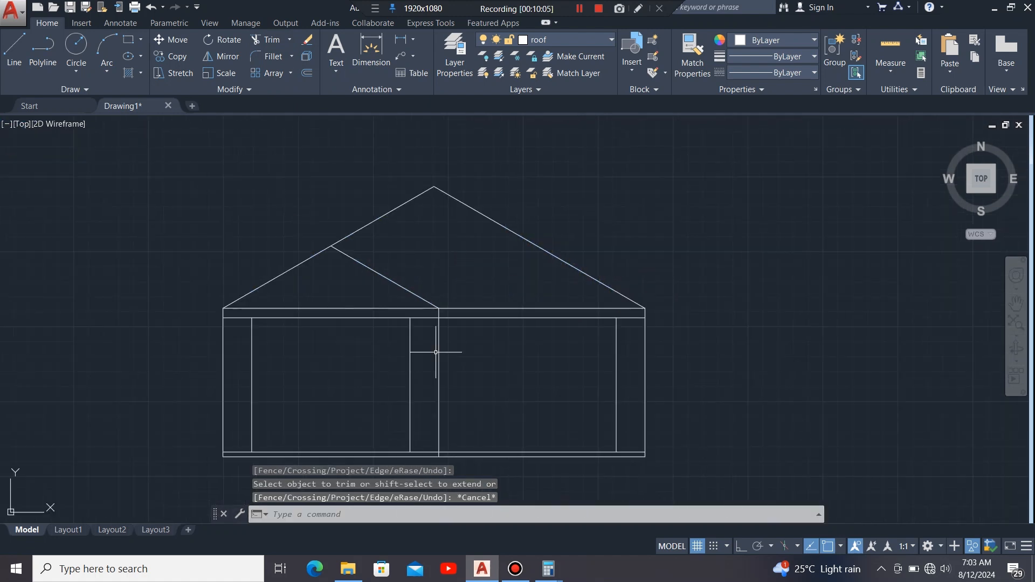
{"action": "left_click", "coordinate": [468, 318]}
{"action": "scroll", "coordinate": [462, 299], "scroll_direction": "down", "scroll_amount": 2}
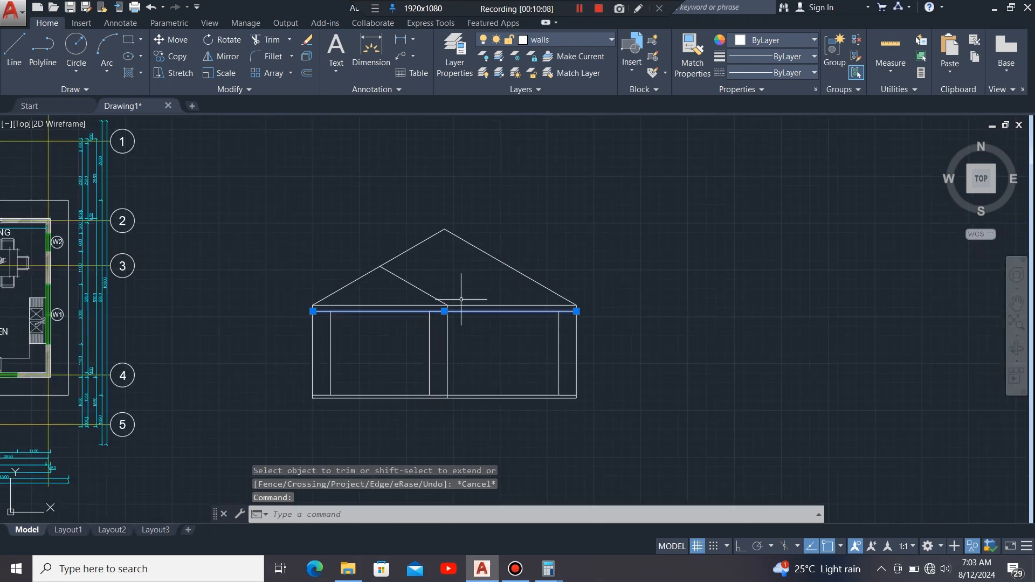
{"action": "scroll", "coordinate": [465, 384], "scroll_direction": "up", "scroll_amount": 4}
{"action": "left_click", "coordinate": [469, 411]}
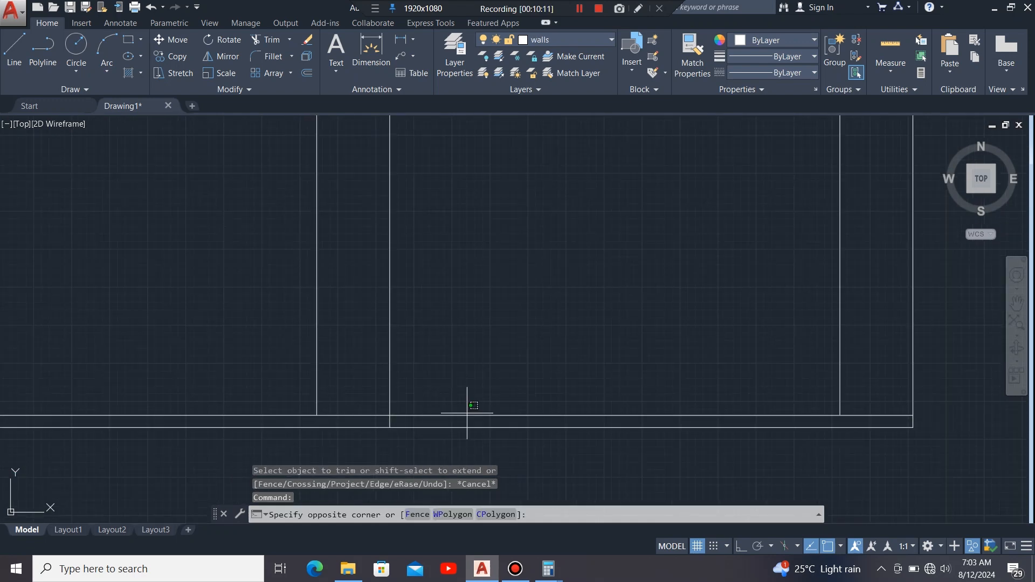
{"action": "scroll", "coordinate": [485, 404], "scroll_direction": "down", "scroll_amount": 2}
{"action": "left_click", "coordinate": [476, 411]}
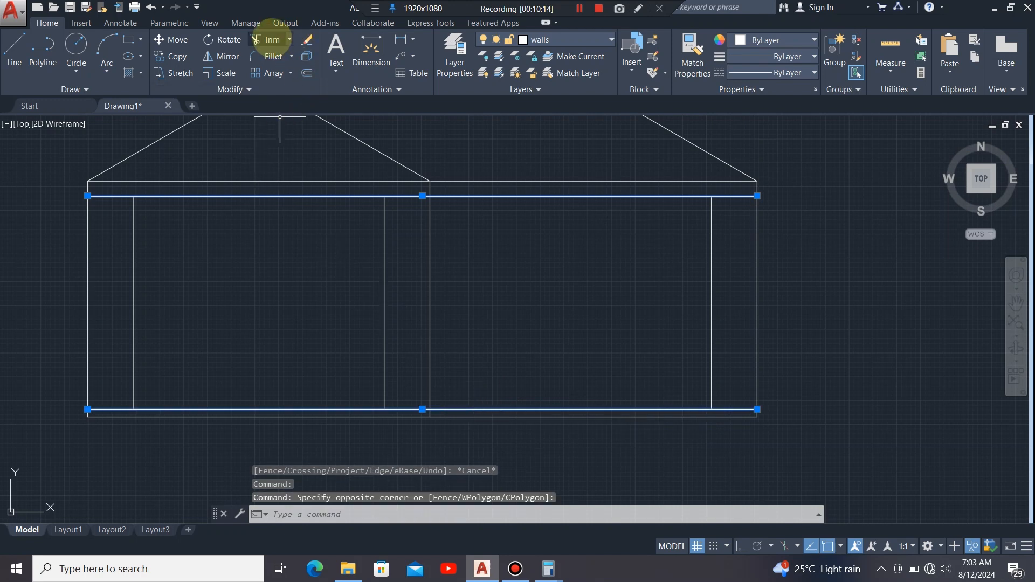
{"action": "left_click", "coordinate": [270, 38]}
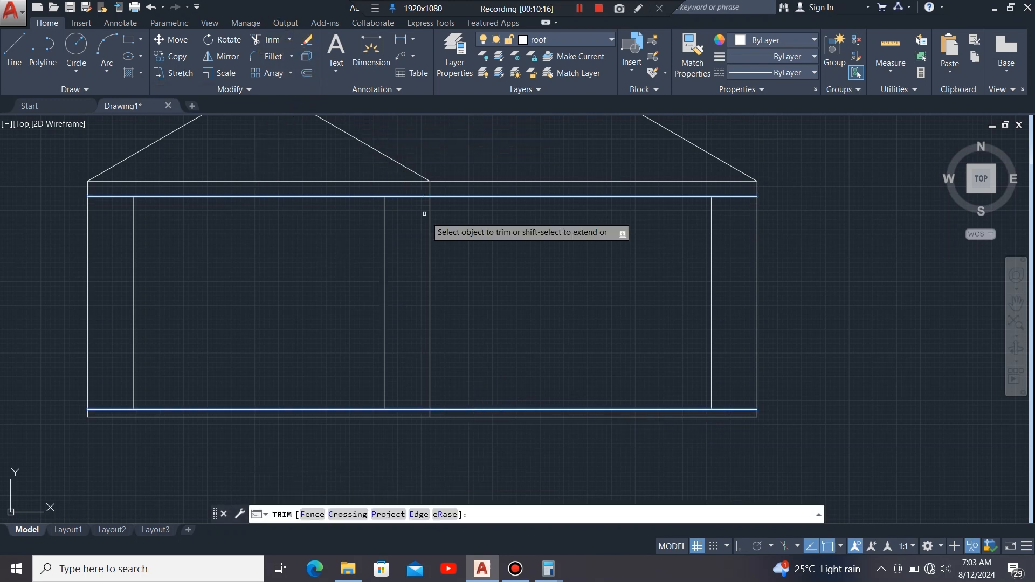
{"action": "left_click", "coordinate": [428, 249]}
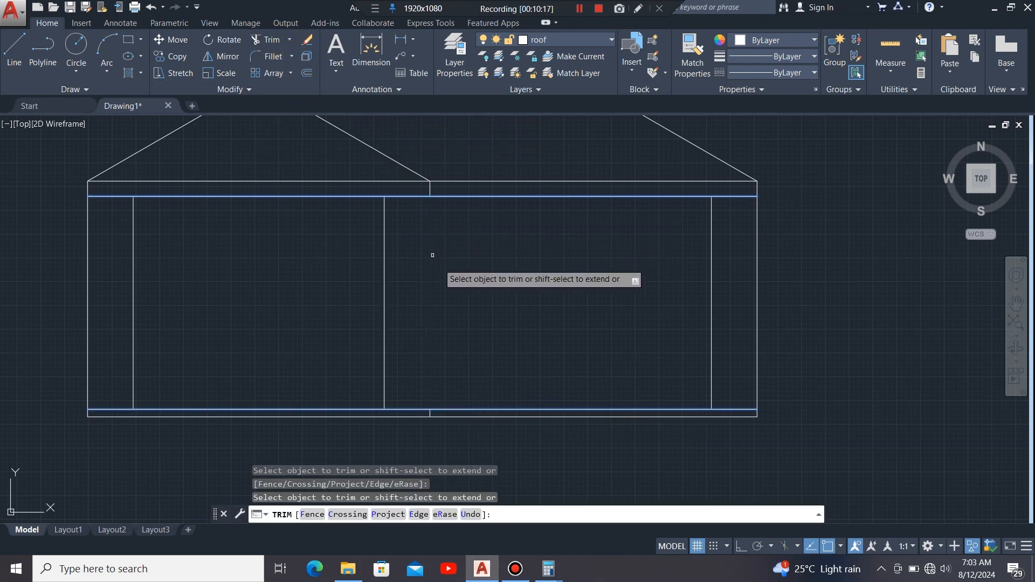
{"action": "left_click", "coordinate": [89, 289]}
{"action": "left_click", "coordinate": [87, 289]}
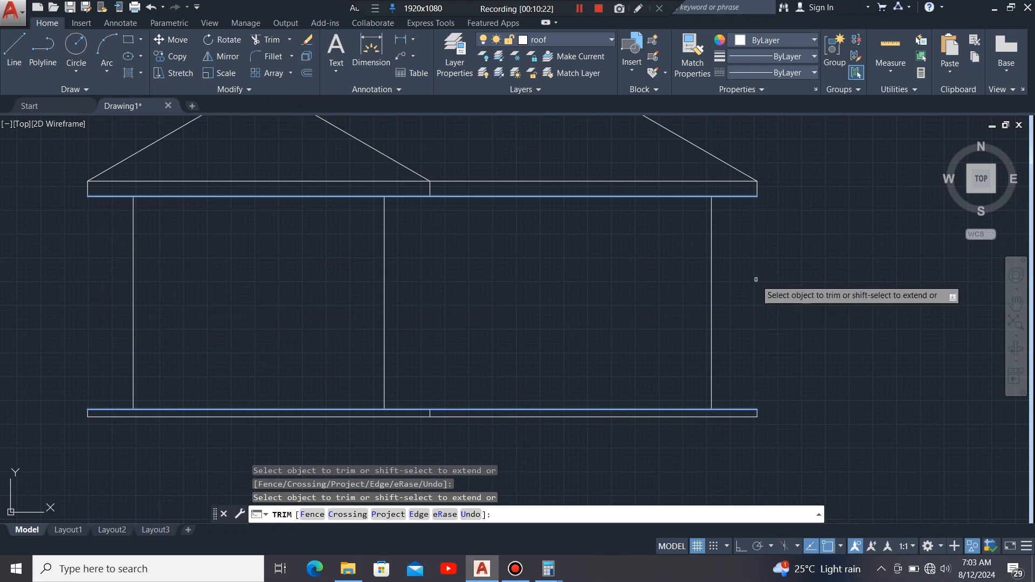
{"action": "scroll", "coordinate": [518, 368], "scroll_direction": "down", "scroll_amount": 2}
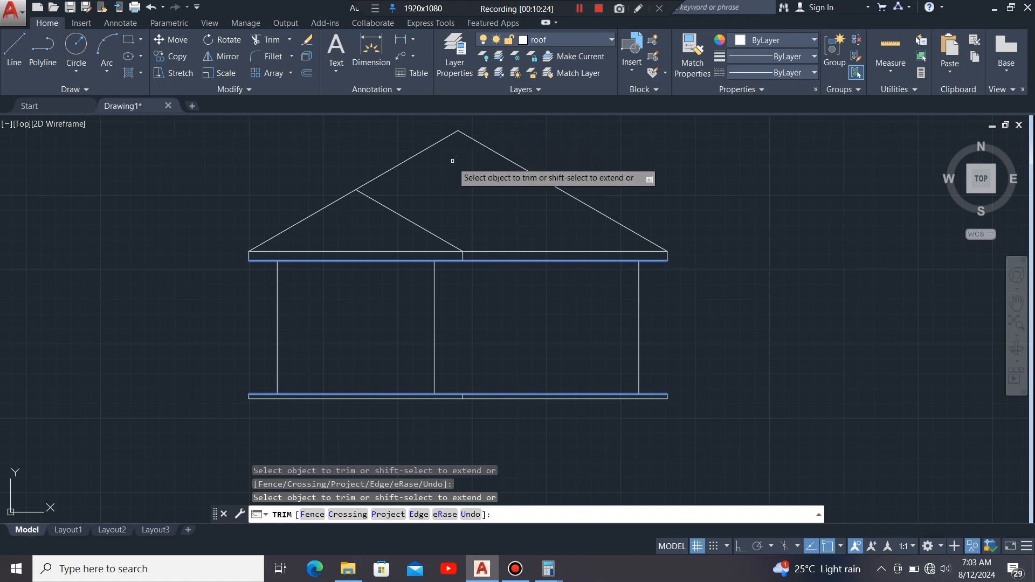
{"action": "scroll", "coordinate": [452, 161], "scroll_direction": "up", "scroll_amount": 2}
{"action": "key", "text": "Escape"}
Step: Offset the large gable's left slope 50 mm to the inside of the roof
{"action": "scroll", "coordinate": [323, 243], "scroll_direction": "down", "scroll_amount": 2}
{"action": "scroll", "coordinate": [340, 198], "scroll_direction": "up", "scroll_amount": 2}
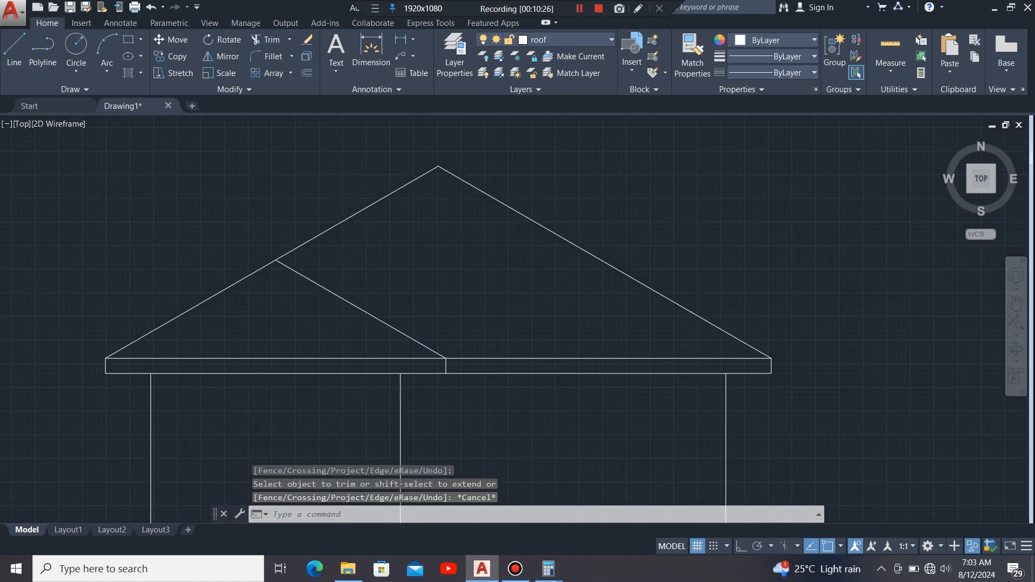
{"action": "scroll", "coordinate": [393, 208], "scroll_direction": "up", "scroll_amount": 1}
{"action": "scroll", "coordinate": [423, 216], "scroll_direction": "down", "scroll_amount": 2}
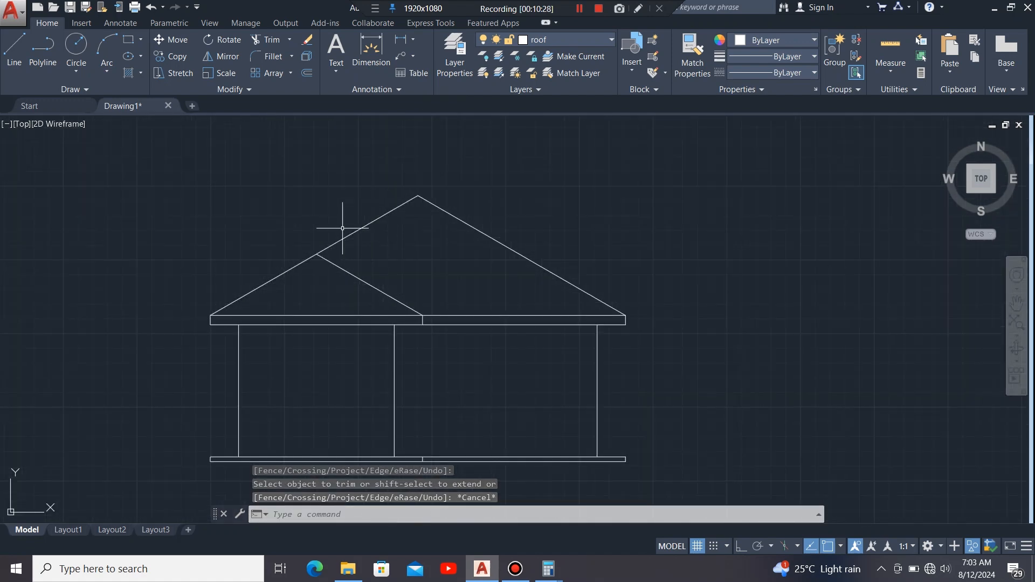
{"action": "scroll", "coordinate": [310, 249], "scroll_direction": "up", "scroll_amount": 2}
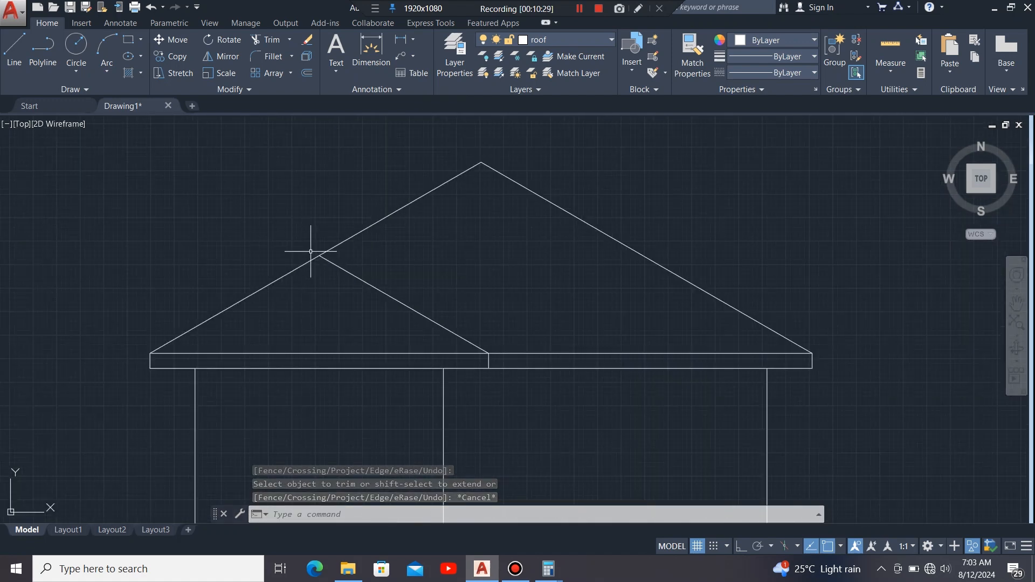
{"action": "left_click", "coordinate": [356, 234]}
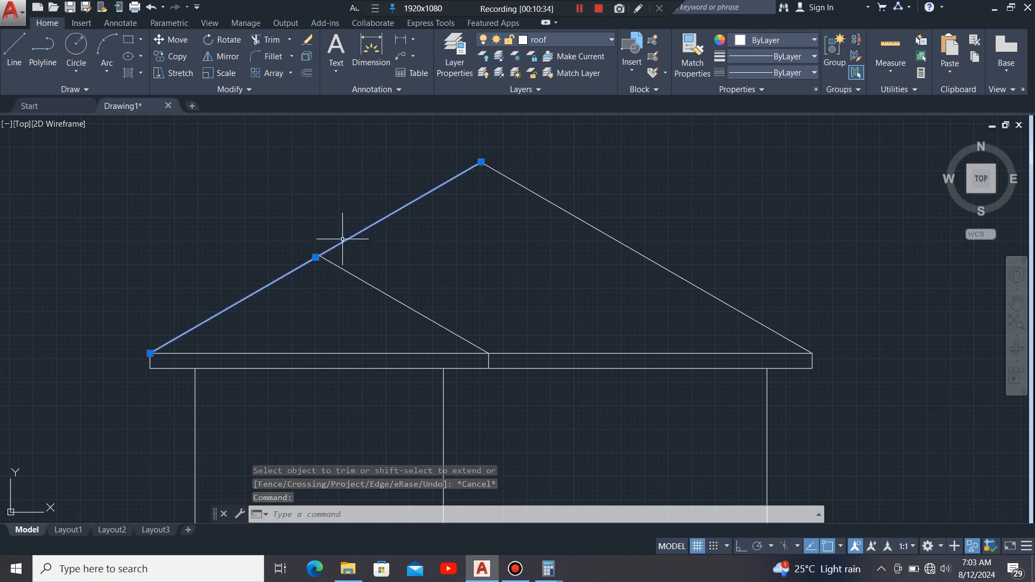
{"action": "left_click", "coordinate": [307, 73]}
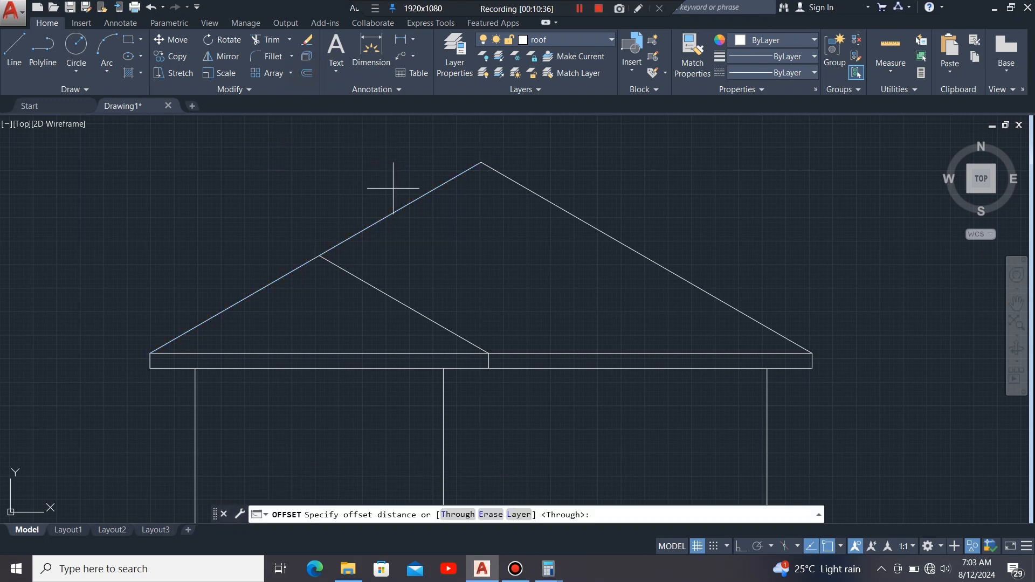
{"action": "left_click", "coordinate": [392, 213]}
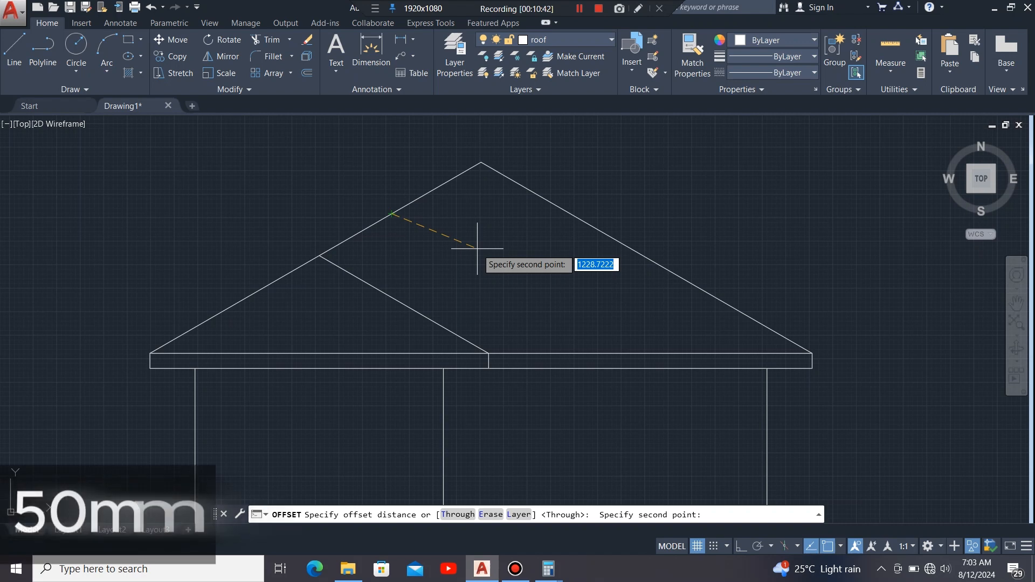
{"action": "type", "text": "50"}
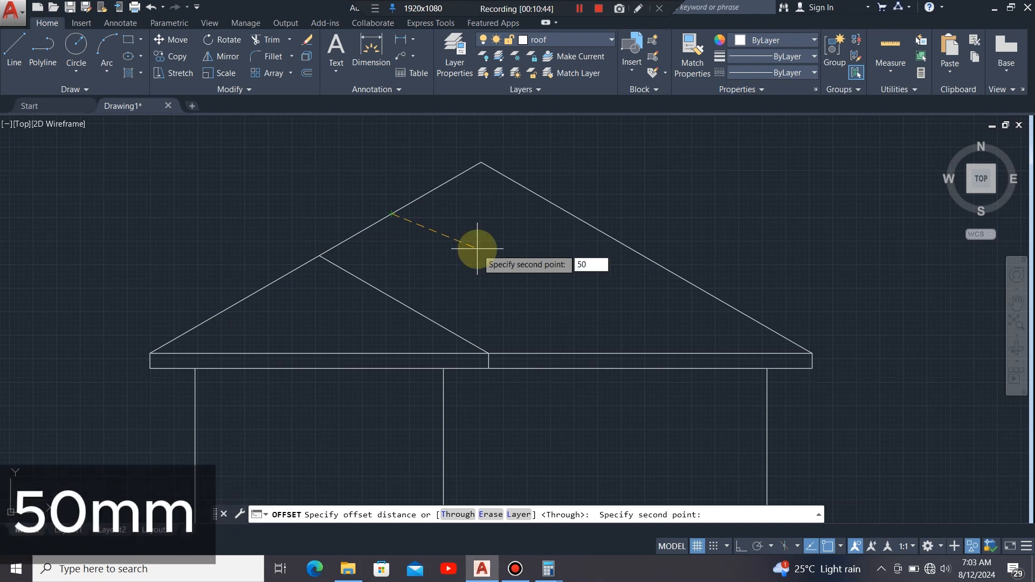
{"action": "key", "text": "Return"}
{"action": "left_click", "coordinate": [478, 240]}
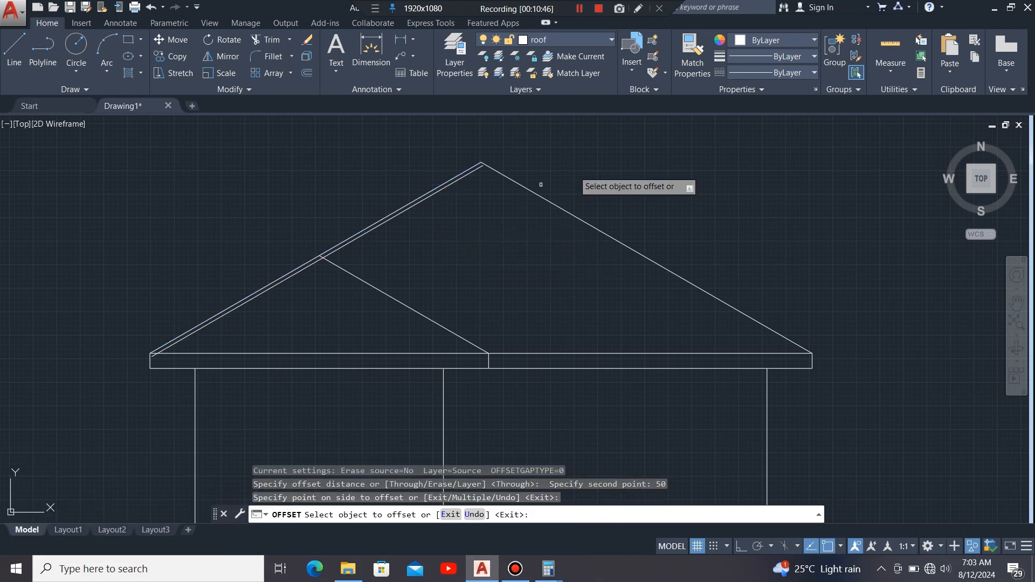
Step: Offset the large gable's right slope and the small gable's right slope 50 mm inward
{"action": "left_click", "coordinate": [548, 201]}
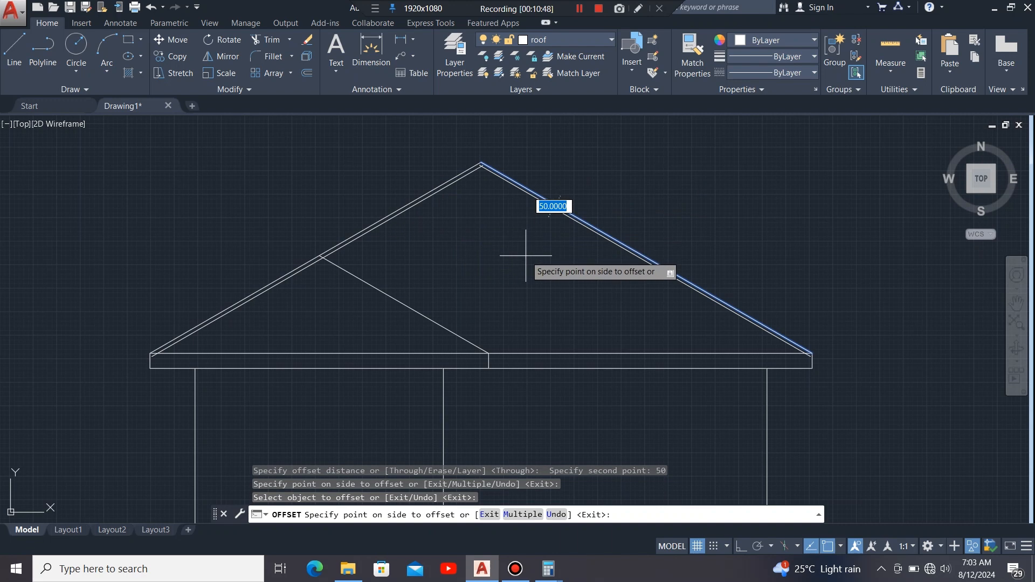
{"action": "left_click", "coordinate": [525, 256]}
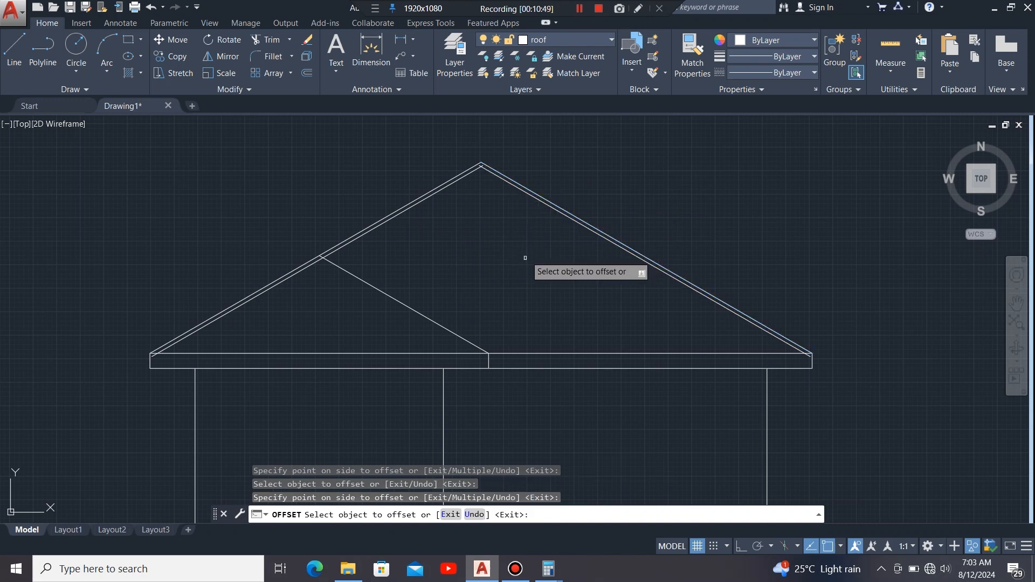
{"action": "left_click", "coordinate": [387, 293]}
{"action": "left_click", "coordinate": [348, 319]}
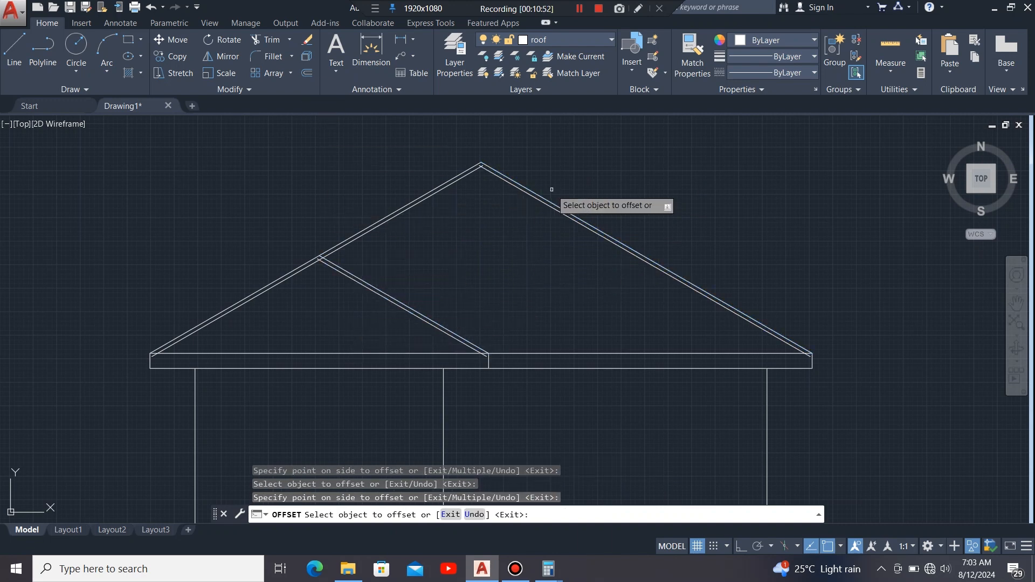
Step: Trim the two overshooting ends of the inner offset lines at the large gable's peak, using all sloped roof lines as cutting edges
{"action": "scroll", "coordinate": [547, 186], "scroll_direction": "up", "scroll_amount": 3}
{"action": "scroll", "coordinate": [545, 183], "scroll_direction": "down", "scroll_amount": 3}
{"action": "key", "text": "Escape"}
{"action": "left_click", "coordinate": [542, 139]}
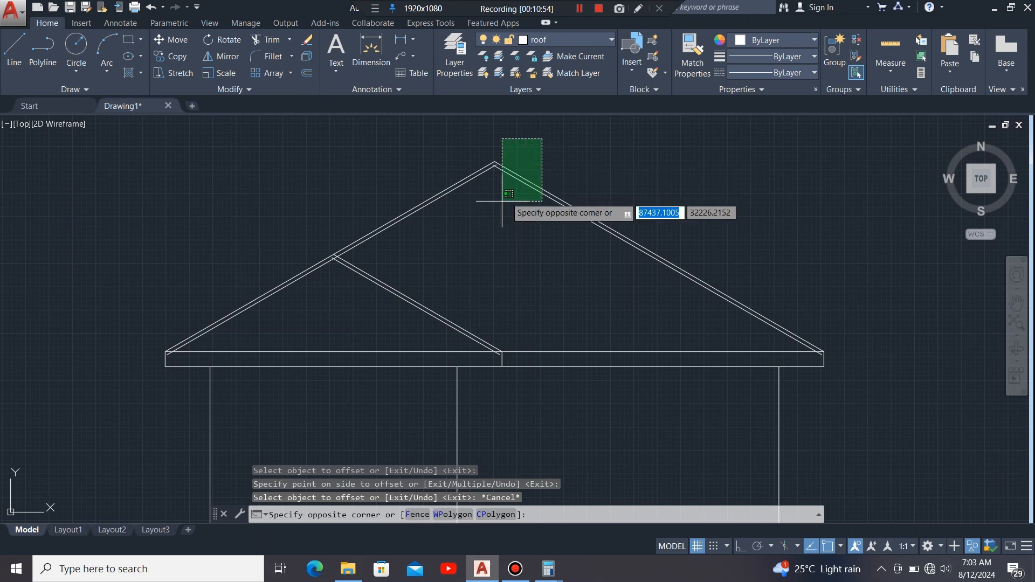
{"action": "left_click", "coordinate": [316, 294]}
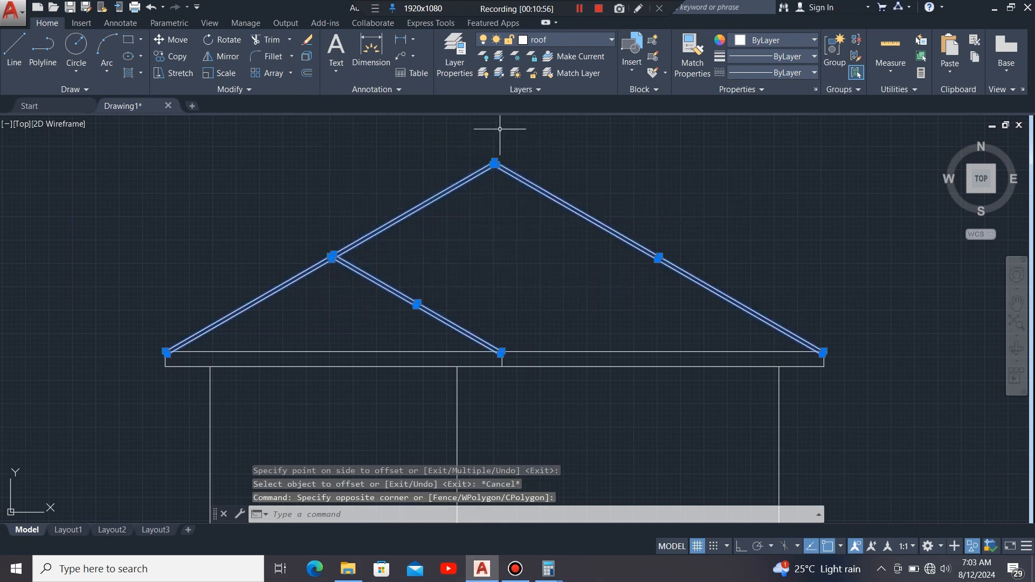
{"action": "scroll", "coordinate": [500, 128], "scroll_direction": "up", "scroll_amount": 2}
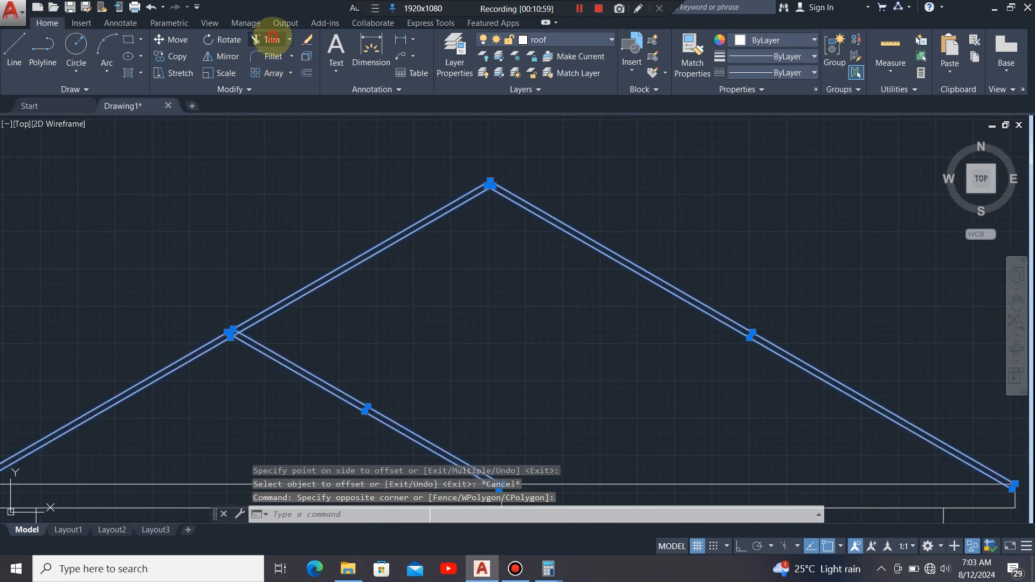
{"action": "left_click", "coordinate": [272, 39]}
{"action": "scroll", "coordinate": [490, 186], "scroll_direction": "up", "scroll_amount": 5}
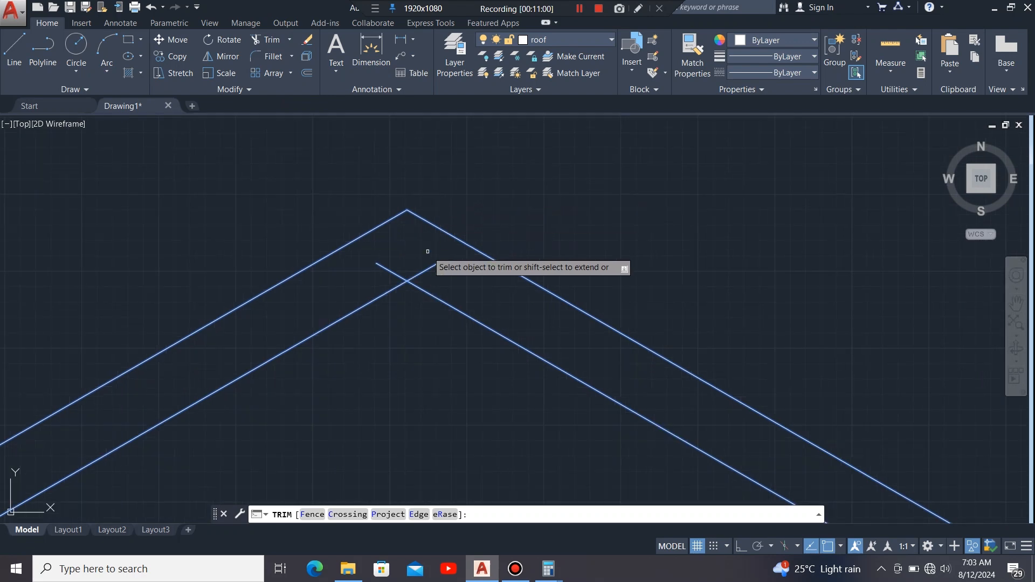
{"action": "left_click", "coordinate": [420, 273]}
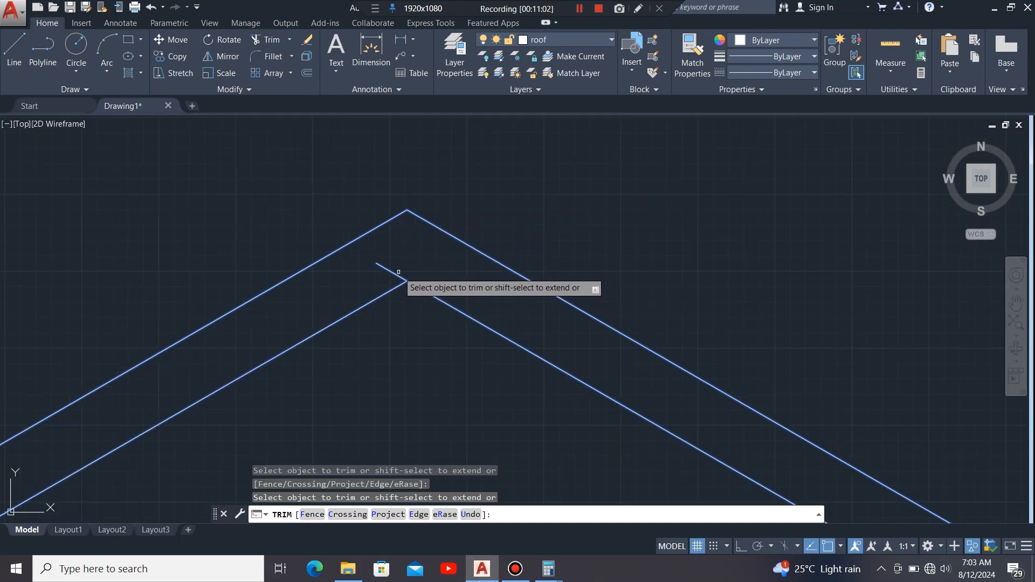
{"action": "left_click", "coordinate": [398, 272]}
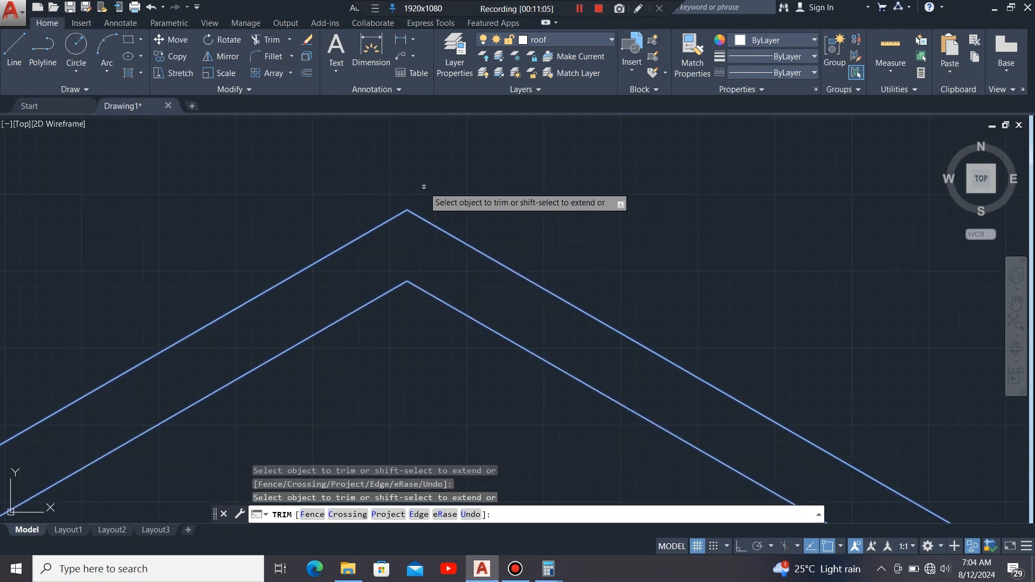
Step: Trim the crossing inner roof lines at the small gable's peak, where its right slope meets the large gable's left slope
{"action": "scroll", "coordinate": [432, 194], "scroll_direction": "down", "scroll_amount": 3}
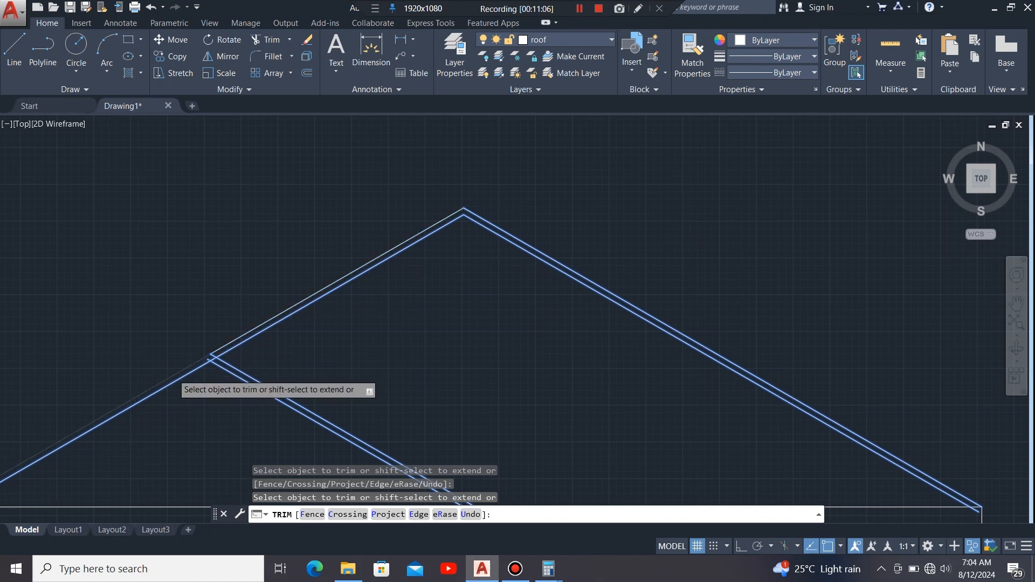
{"action": "scroll", "coordinate": [173, 373], "scroll_direction": "up", "scroll_amount": 6}
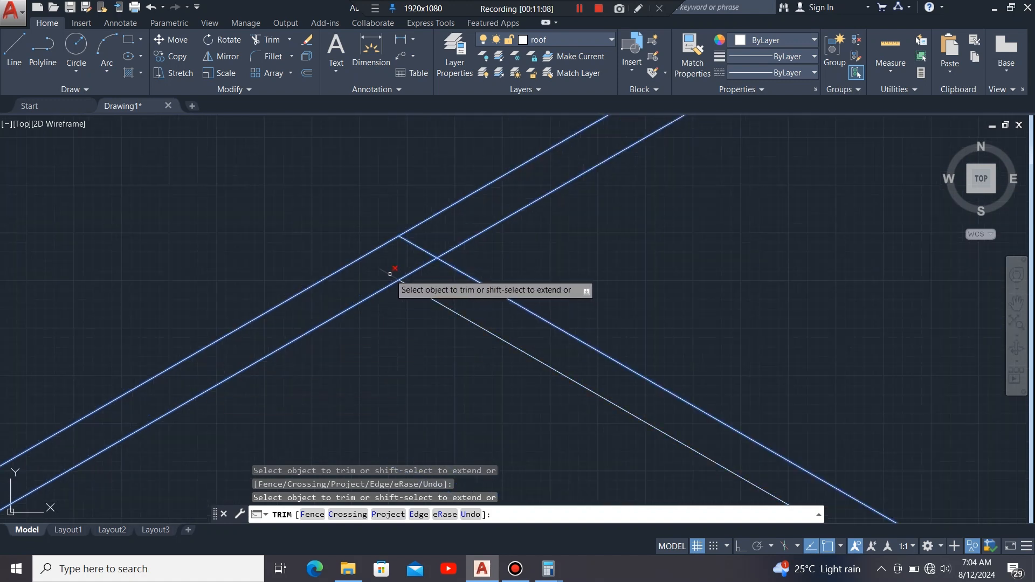
{"action": "left_click", "coordinate": [420, 267]}
{"action": "scroll", "coordinate": [243, 216], "scroll_direction": "down", "scroll_amount": 2}
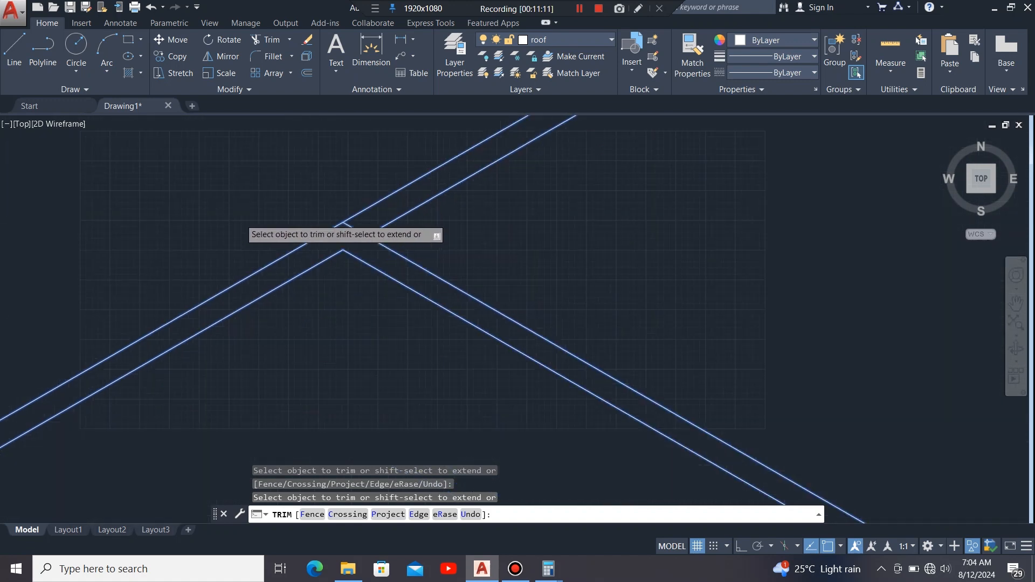
{"action": "scroll", "coordinate": [237, 245], "scroll_direction": "down", "scroll_amount": 3}
{"action": "key", "text": "Escape"}
{"action": "scroll", "coordinate": [405, 342], "scroll_direction": "up", "scroll_amount": 2}
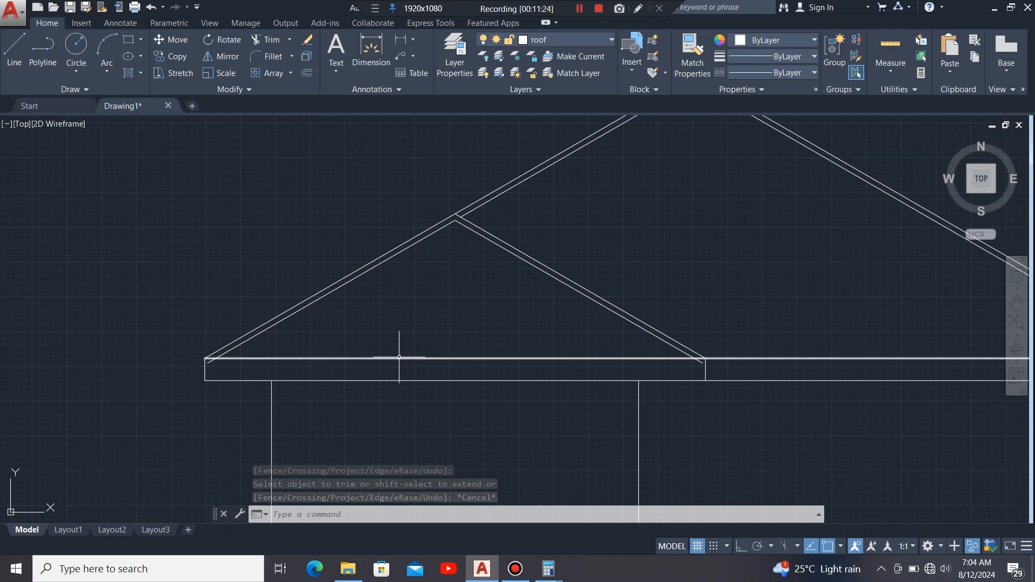
Step: Trim the inner slope ends that extend below the upper fascia line at the three eave corners, using that line as the cutting edge
{"action": "left_click", "coordinate": [399, 357]}
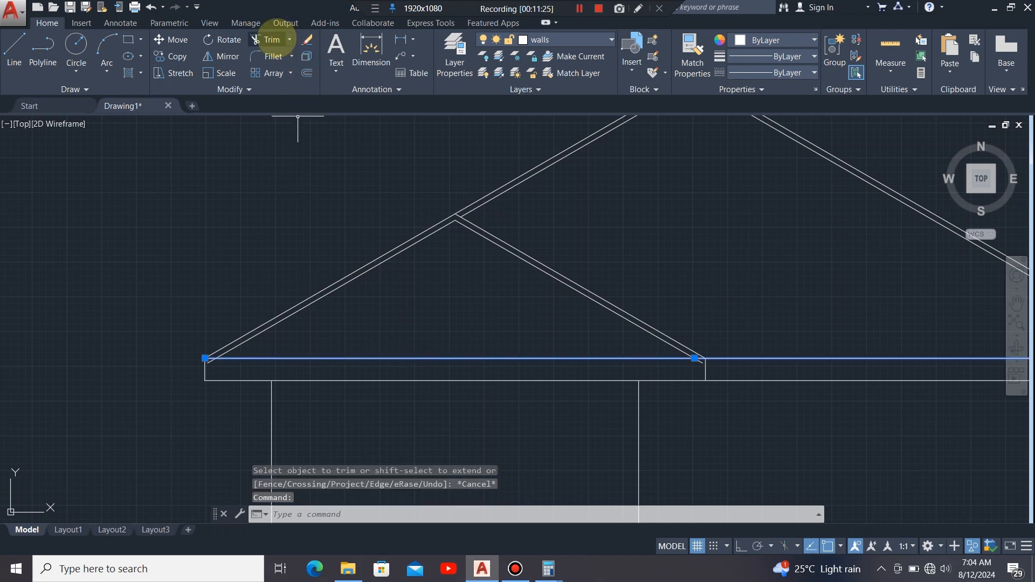
{"action": "left_click", "coordinate": [270, 39]}
{"action": "scroll", "coordinate": [210, 345], "scroll_direction": "up", "scroll_amount": 4}
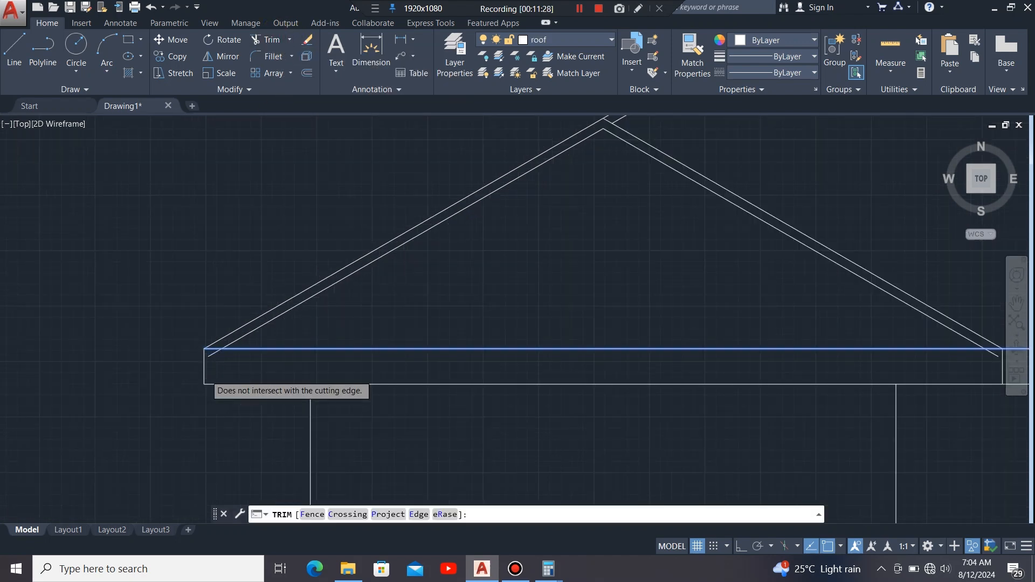
{"action": "left_click", "coordinate": [218, 324]}
{"action": "scroll", "coordinate": [116, 340], "scroll_direction": "down", "scroll_amount": 3}
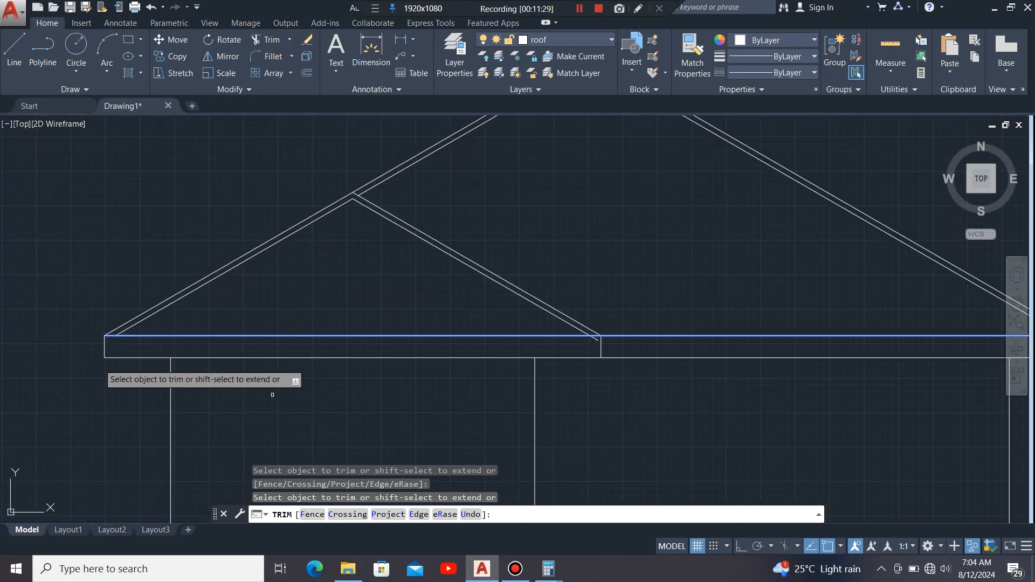
{"action": "scroll", "coordinate": [596, 335], "scroll_direction": "up", "scroll_amount": 3}
{"action": "left_click", "coordinate": [585, 351]}
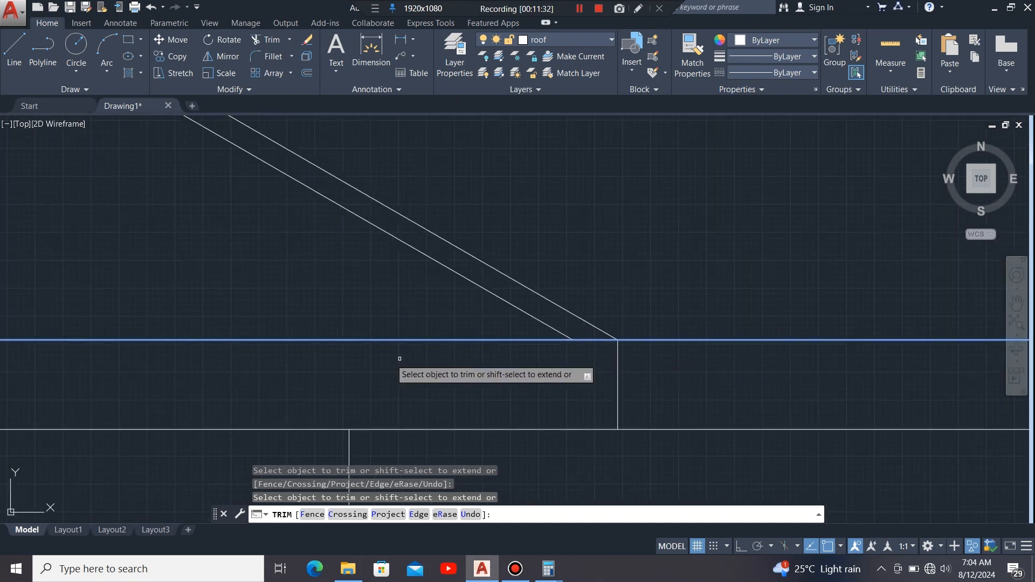
{"action": "scroll", "coordinate": [362, 356], "scroll_direction": "down", "scroll_amount": 4}
{"action": "scroll", "coordinate": [685, 356], "scroll_direction": "up", "scroll_amount": 6}
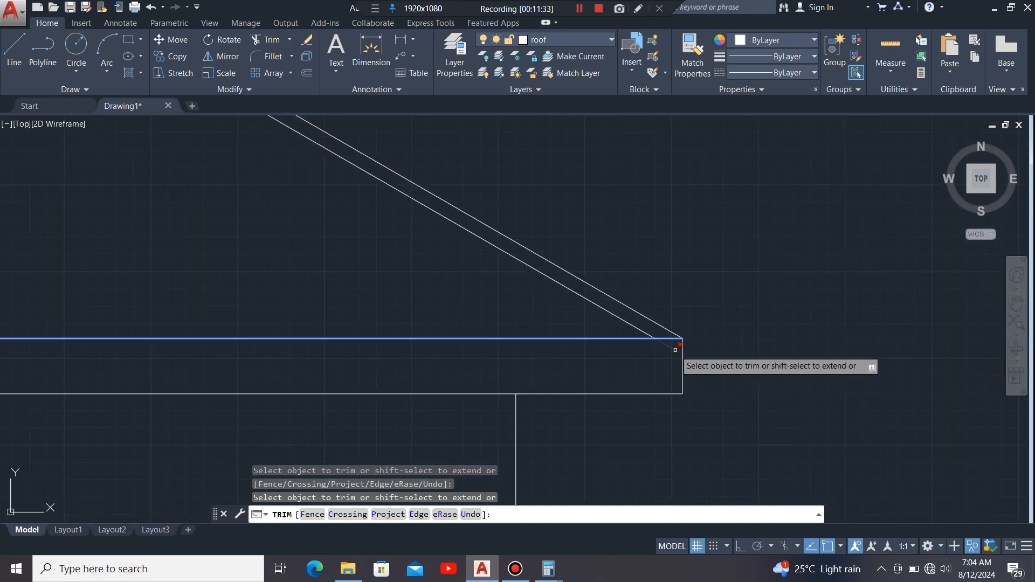
{"action": "scroll", "coordinate": [688, 318], "scroll_direction": "down", "scroll_amount": 6}
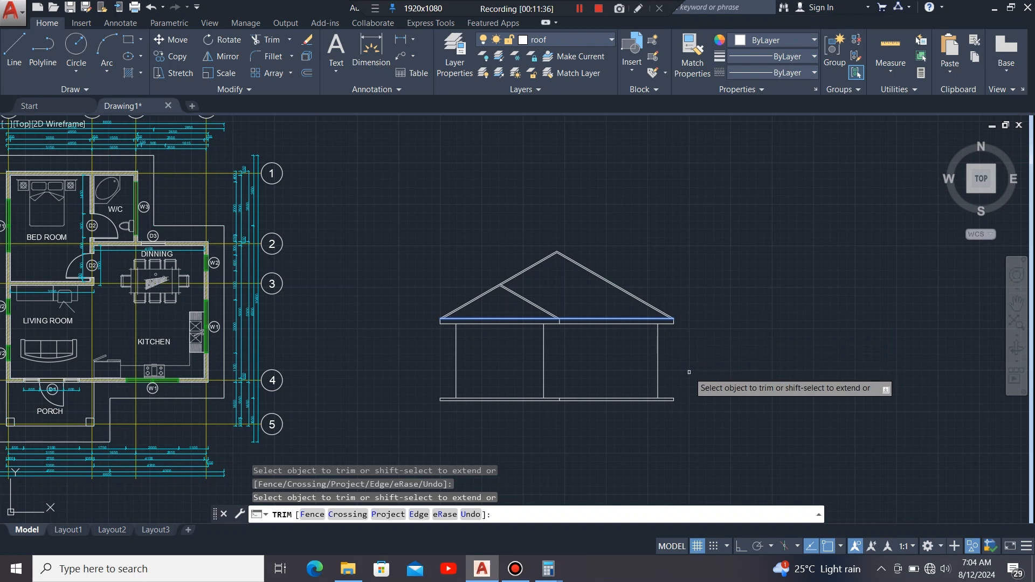
{"action": "key", "text": "Escape"}
Step: Examine the porch column, door and window dimensions on the ground floor plan and compare them with the front elevation
{"action": "scroll", "coordinate": [573, 351], "scroll_direction": "up", "scroll_amount": 3}
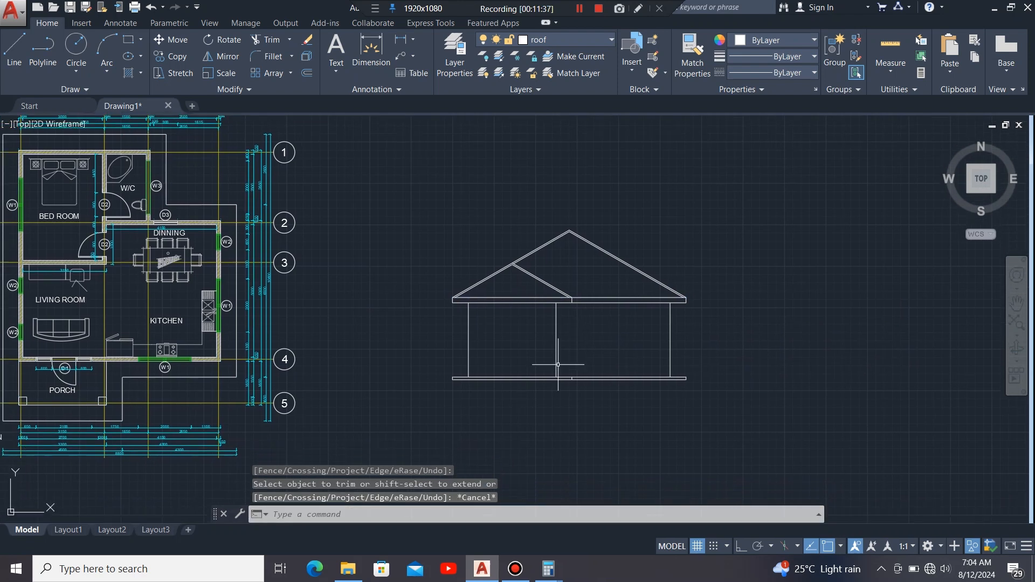
{"action": "scroll", "coordinate": [574, 346], "scroll_direction": "up", "scroll_amount": 2}
{"action": "scroll", "coordinate": [574, 346], "scroll_direction": "down", "scroll_amount": 4}
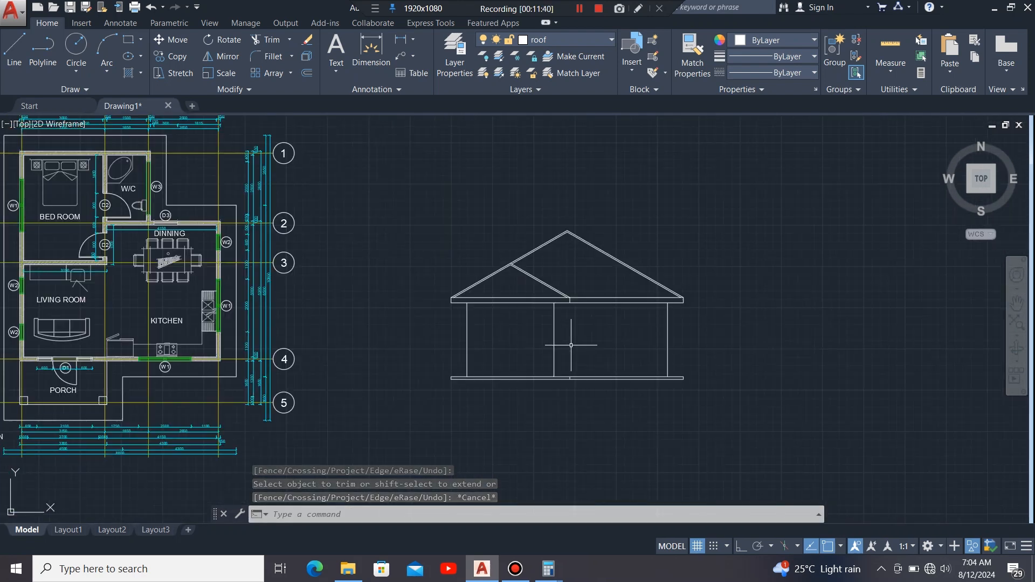
{"action": "scroll", "coordinate": [555, 343], "scroll_direction": "down", "scroll_amount": 1}
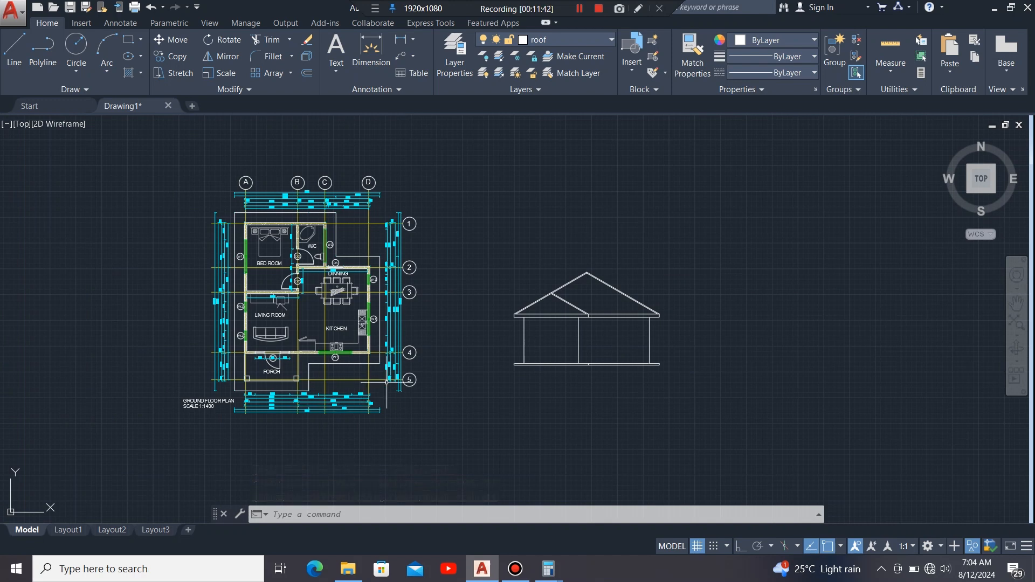
{"action": "scroll", "coordinate": [257, 374], "scroll_direction": "up", "scroll_amount": 5}
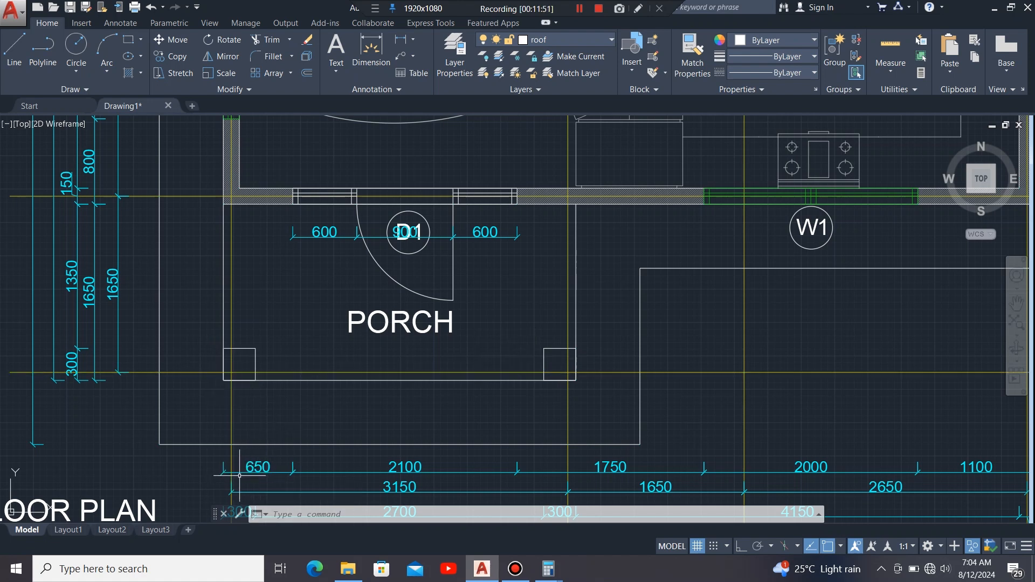
{"action": "scroll", "coordinate": [239, 476], "scroll_direction": "down", "scroll_amount": 2}
{"action": "scroll", "coordinate": [243, 474], "scroll_direction": "up", "scroll_amount": 2}
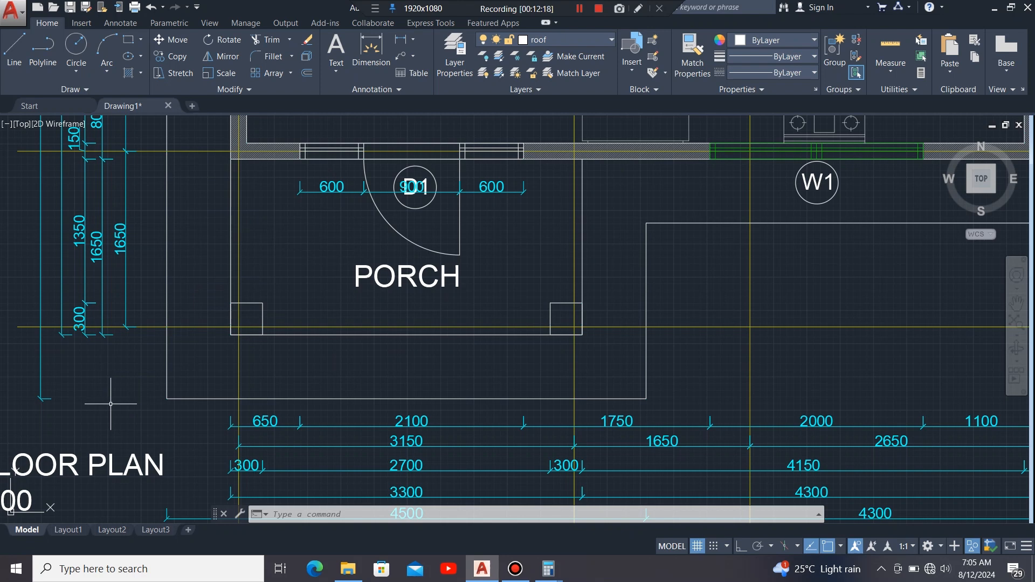
{"action": "scroll", "coordinate": [111, 404], "scroll_direction": "down", "scroll_amount": 3}
{"action": "scroll", "coordinate": [690, 303], "scroll_direction": "up", "scroll_amount": 2}
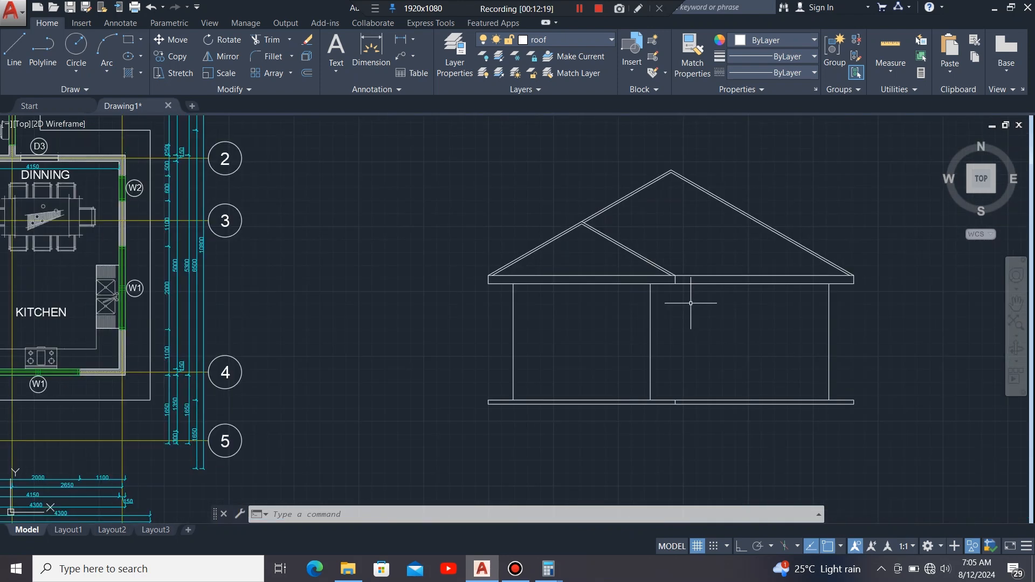
Step: Offset the elevation's leftmost wall line 300 mm to the right to form the first porch column
{"action": "scroll", "coordinate": [691, 303], "scroll_direction": "up", "scroll_amount": 2}
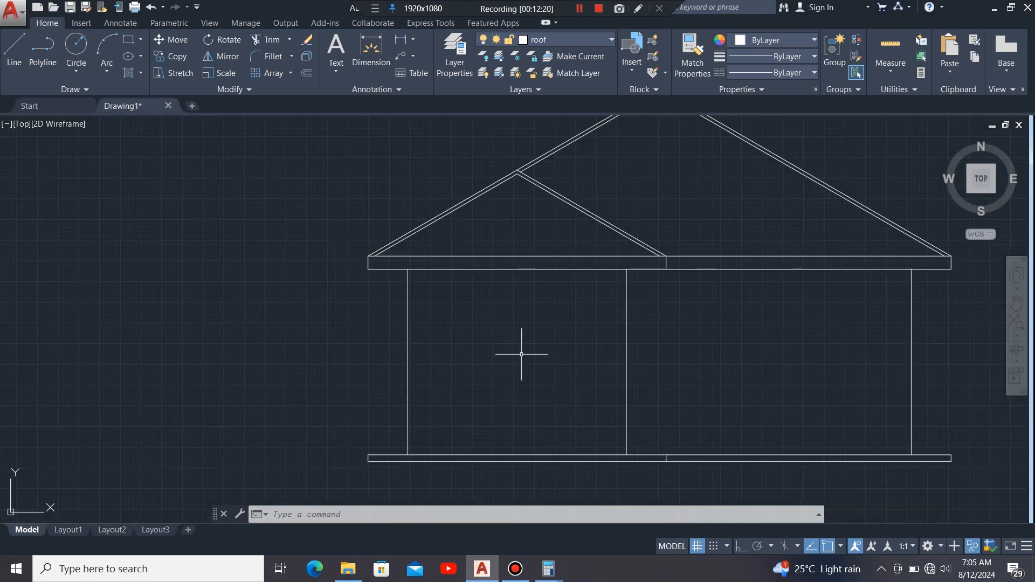
{"action": "left_click", "coordinate": [407, 350]}
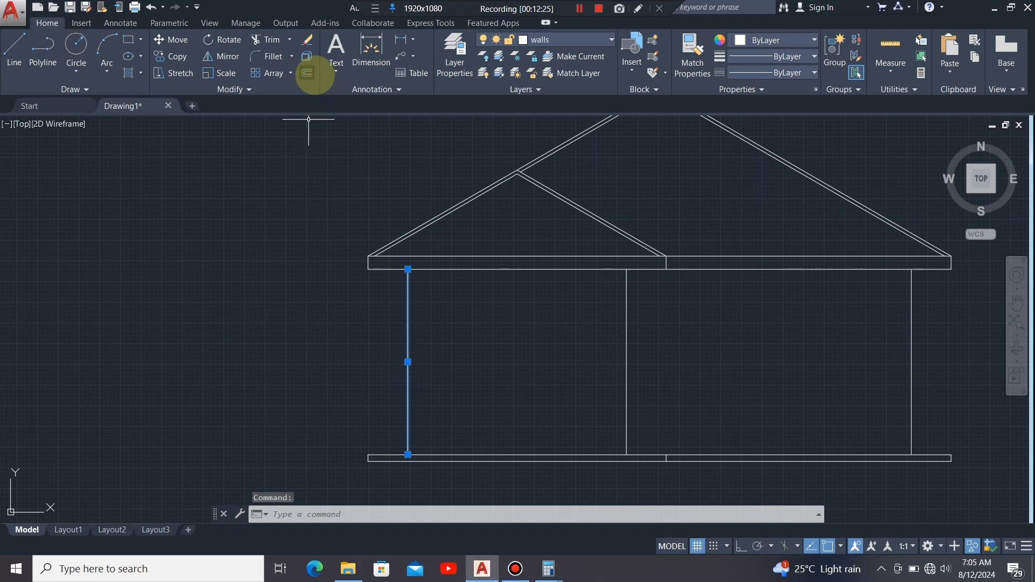
{"action": "left_click", "coordinate": [307, 72]}
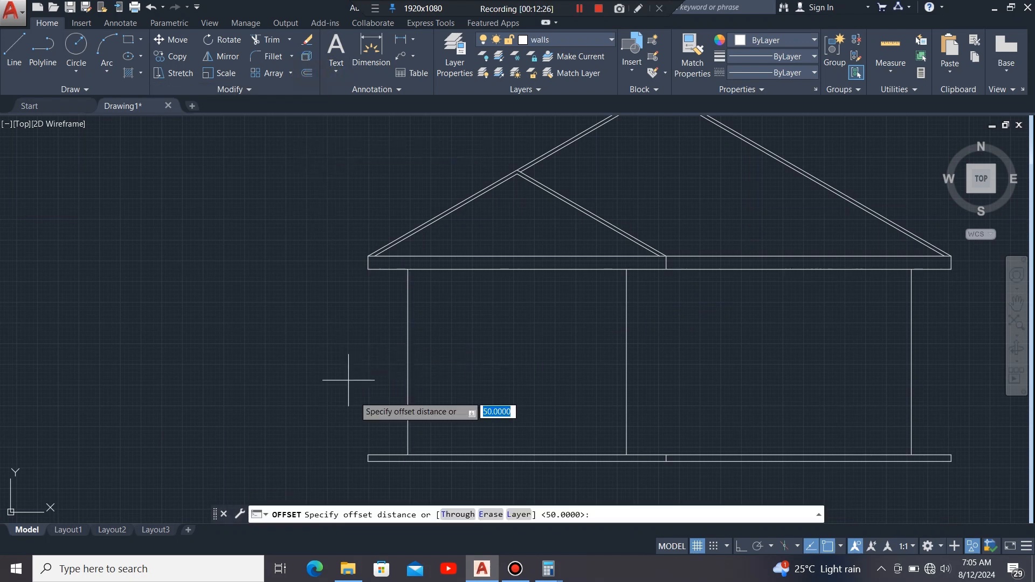
{"action": "left_click", "coordinate": [408, 362]}
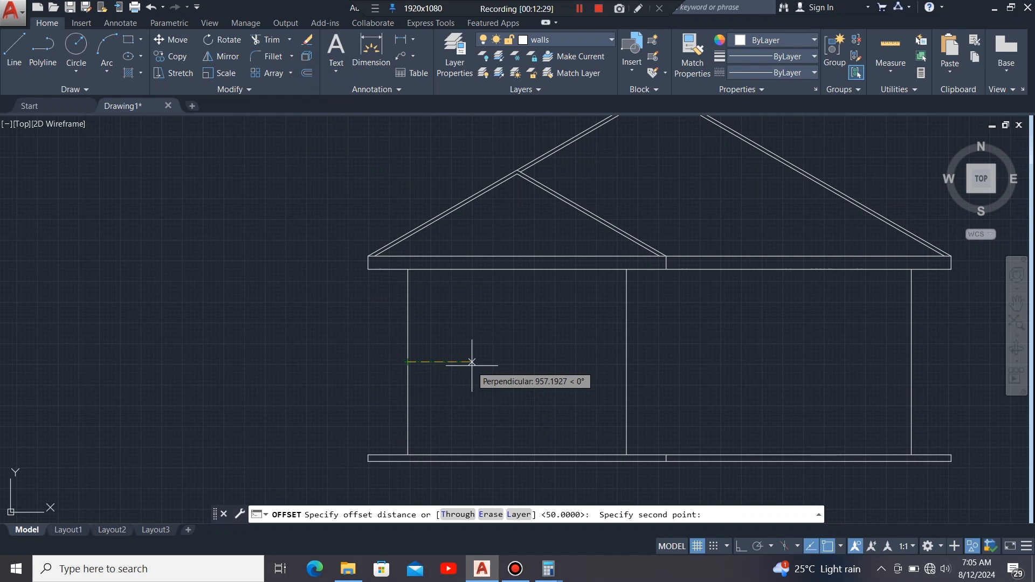
{"action": "type", "text": "300"}
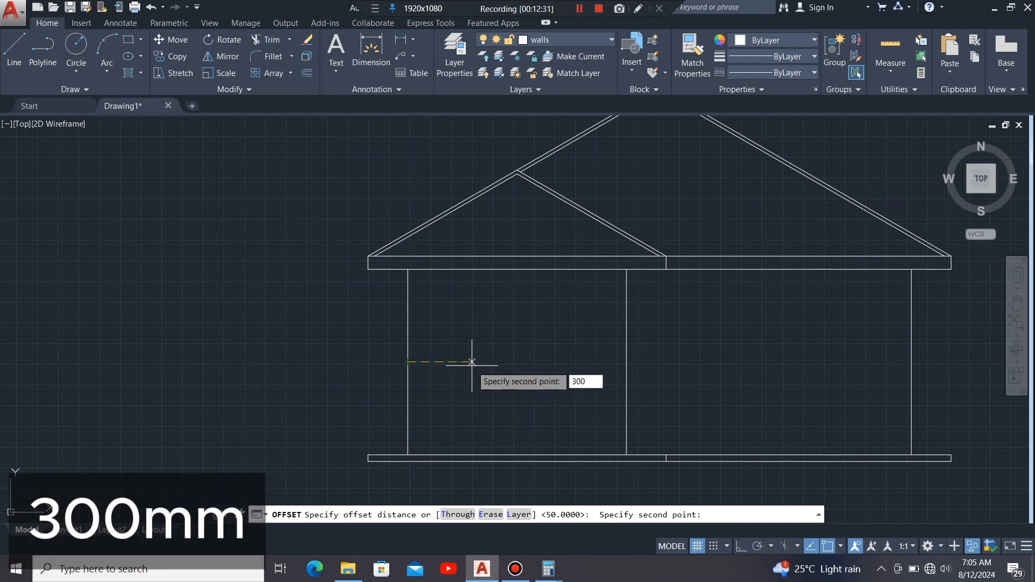
{"action": "key", "text": "Return"}
{"action": "left_click", "coordinate": [412, 363]}
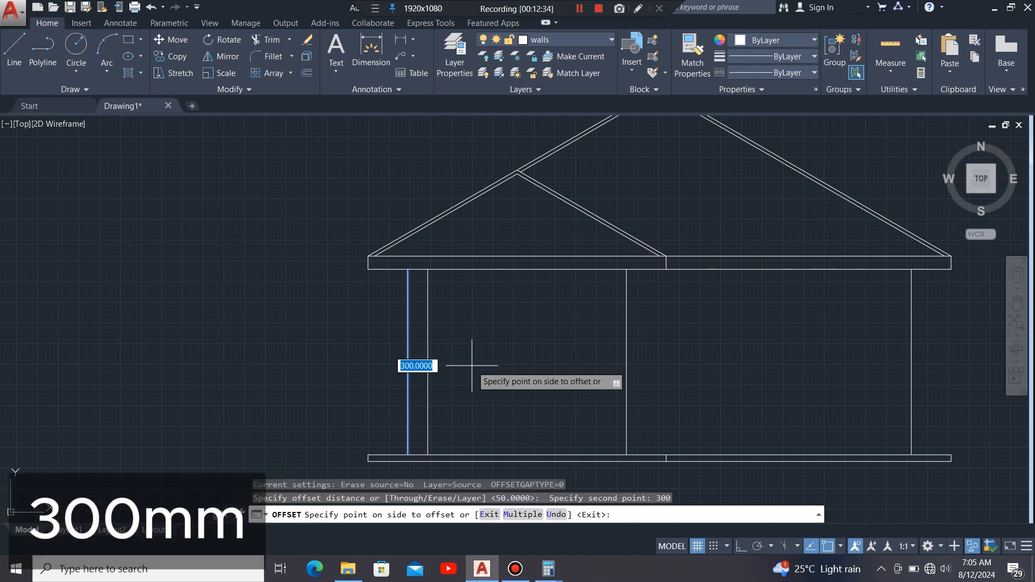
{"action": "left_click", "coordinate": [473, 364]}
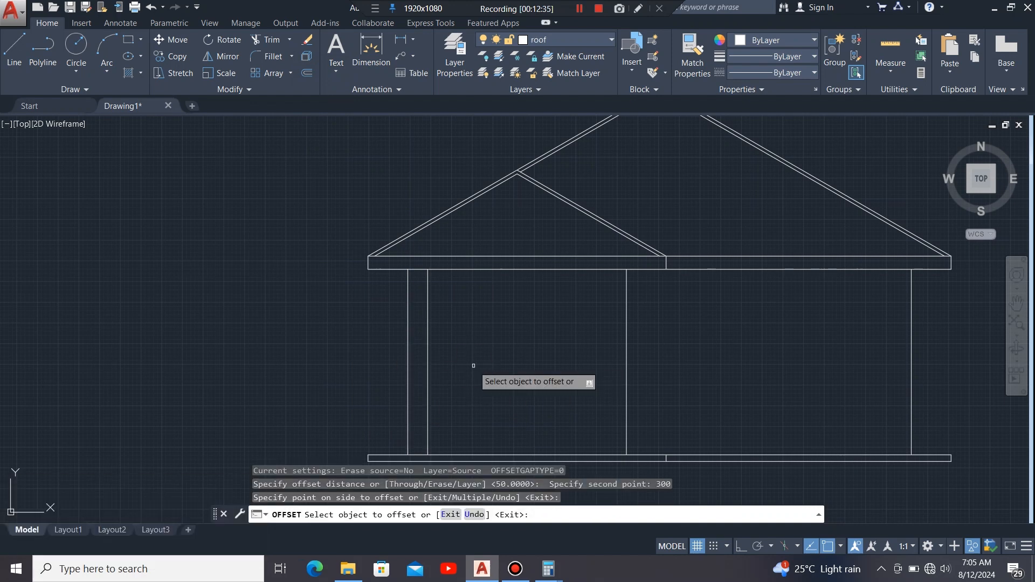
Step: Offset the elevation's middle wall line 300 mm to the left to form the second porch column
{"action": "left_click", "coordinate": [626, 372]}
{"action": "left_click", "coordinate": [563, 379]}
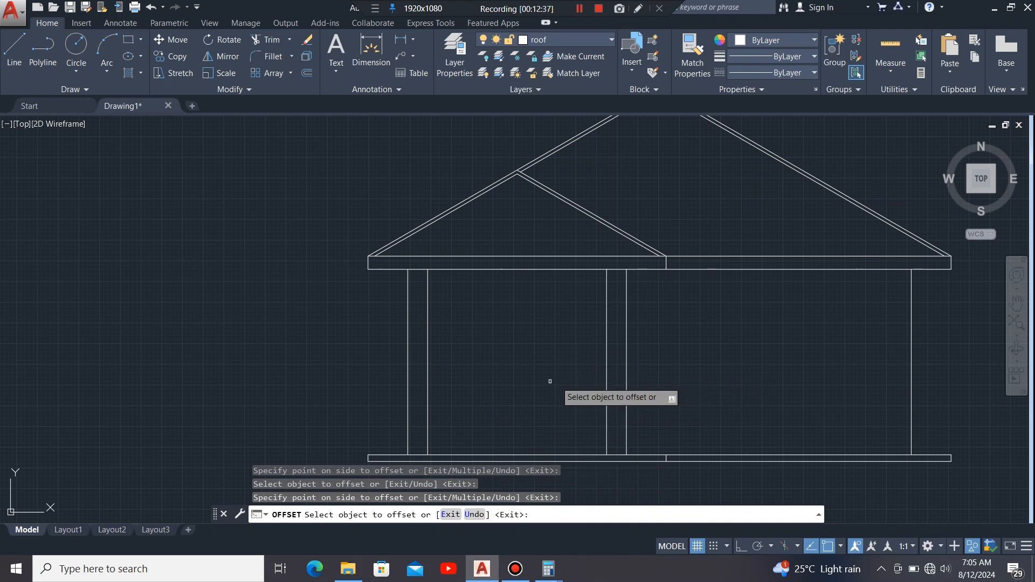
{"action": "scroll", "coordinate": [203, 348], "scroll_direction": "down", "scroll_amount": 2}
{"action": "scroll", "coordinate": [511, 305], "scroll_direction": "up", "scroll_amount": 2}
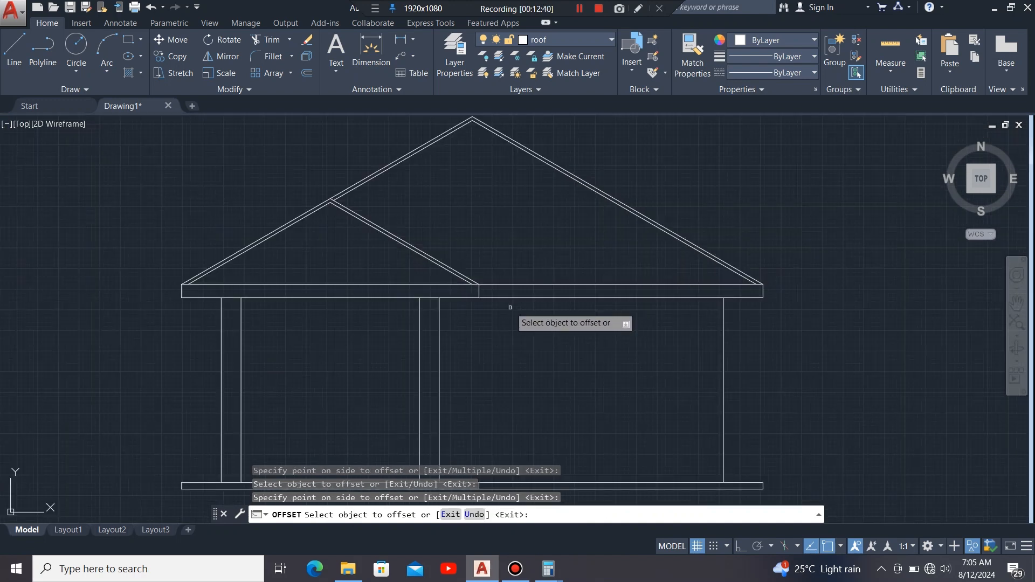
{"action": "scroll", "coordinate": [435, 312], "scroll_direction": "down", "scroll_amount": 2}
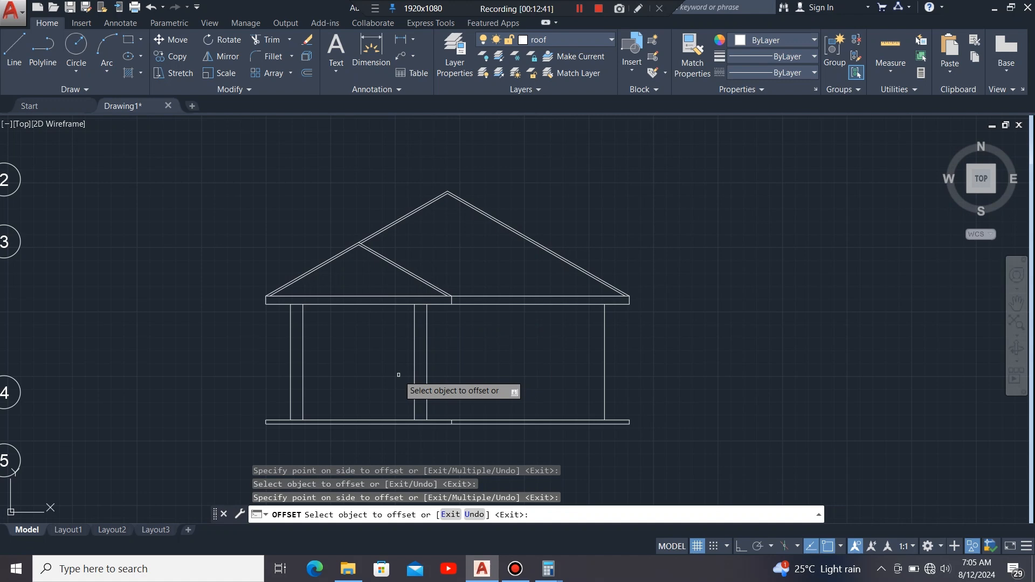
{"action": "key", "text": "Escape"}
{"action": "scroll", "coordinate": [323, 307], "scroll_direction": "up", "scroll_amount": 3}
{"action": "scroll", "coordinate": [332, 305], "scroll_direction": "down", "scroll_amount": 1}
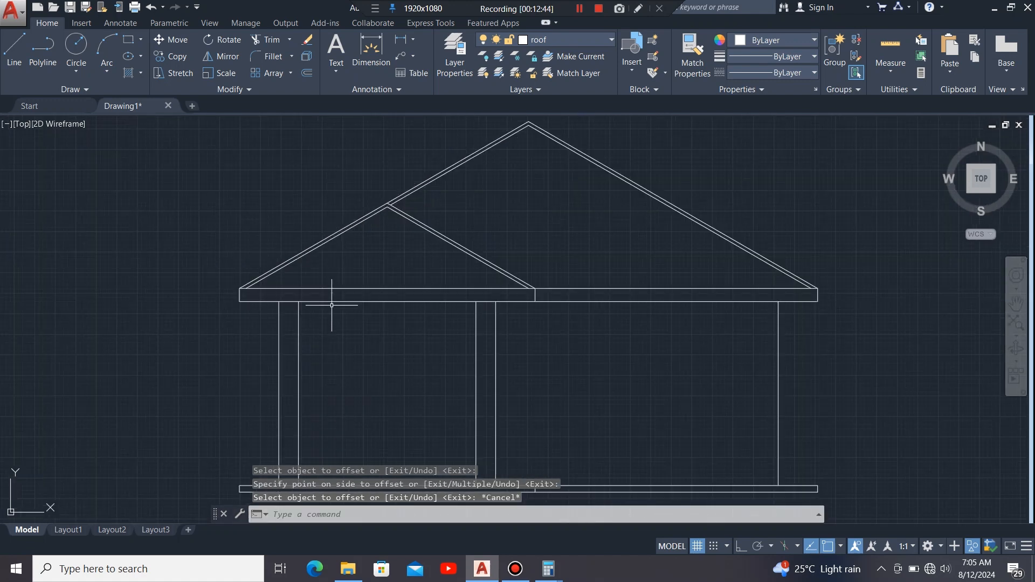
{"action": "scroll", "coordinate": [377, 291], "scroll_direction": "down", "scroll_amount": 3}
{"action": "scroll", "coordinate": [377, 355], "scroll_direction": "up", "scroll_amount": 3}
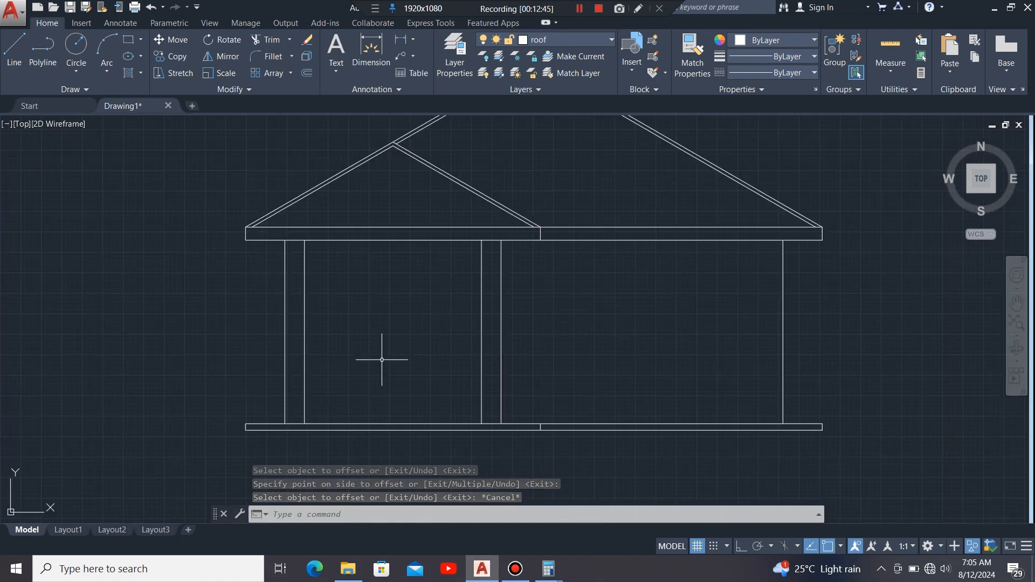
{"action": "left_click", "coordinate": [403, 423]}
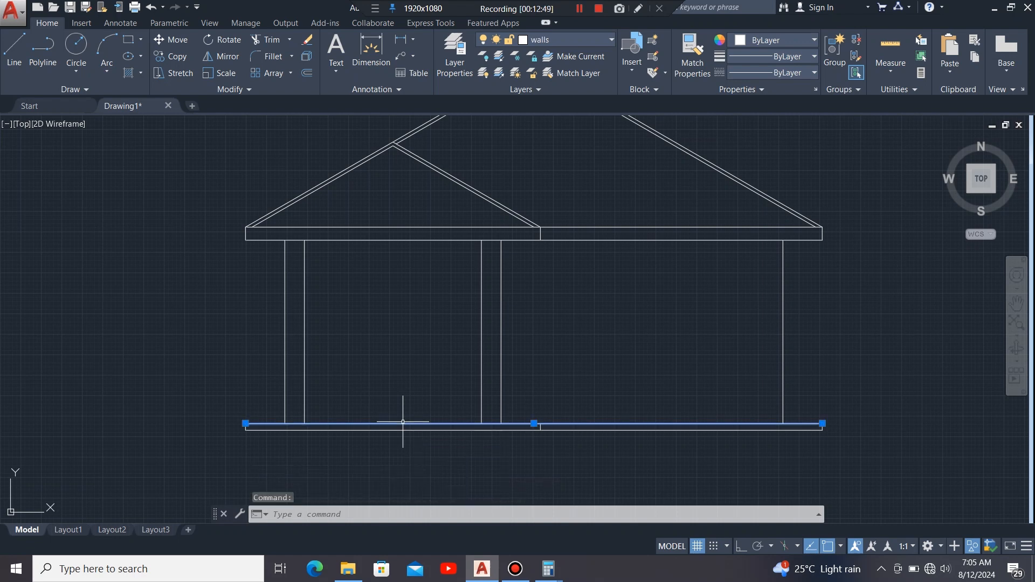
{"action": "left_click", "coordinate": [307, 72]}
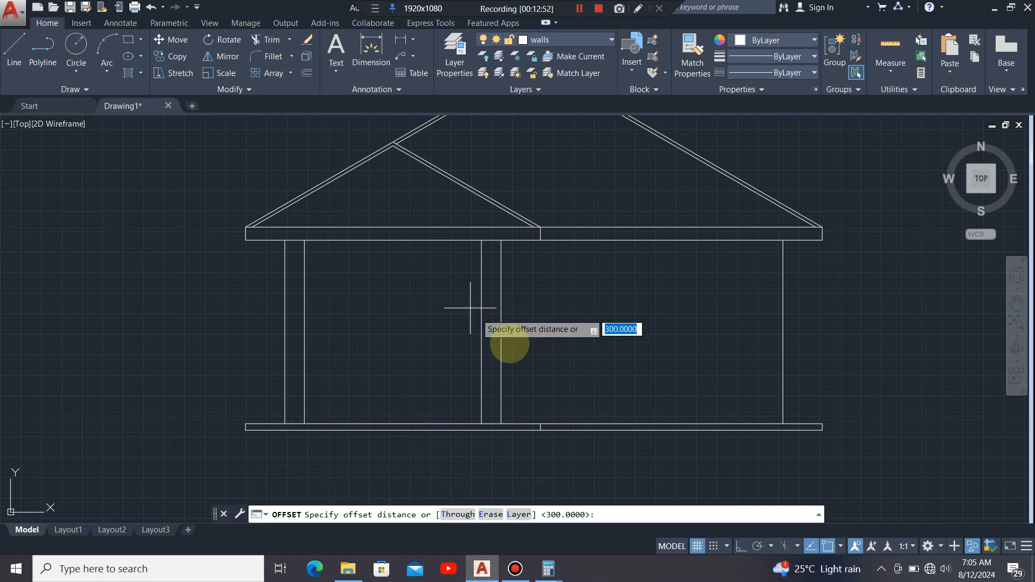
{"action": "left_click", "coordinate": [534, 426]}
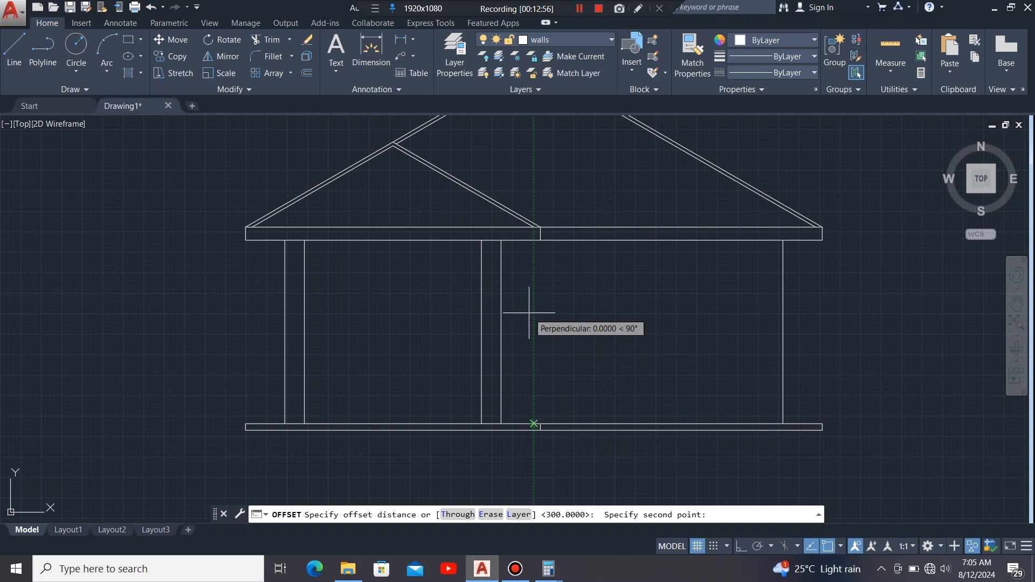
{"action": "type", "text": "2400"}
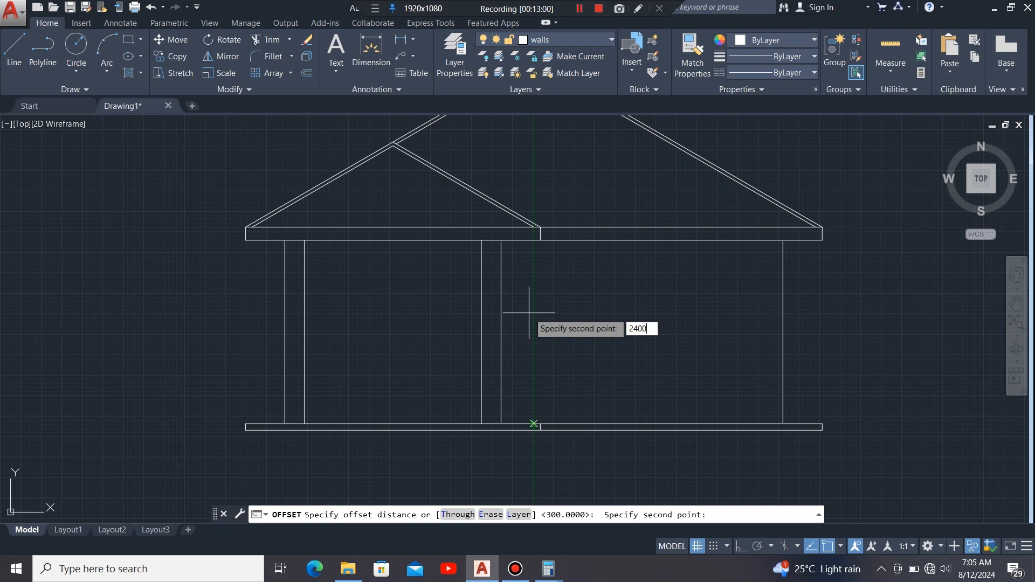
{"action": "key", "text": "Return"}
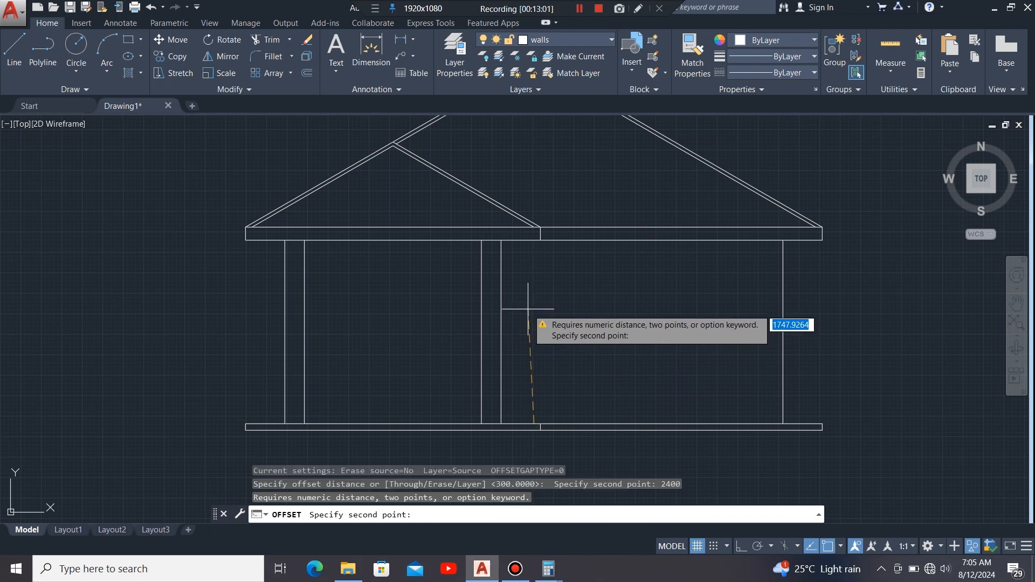
{"action": "key", "text": "Escape"}
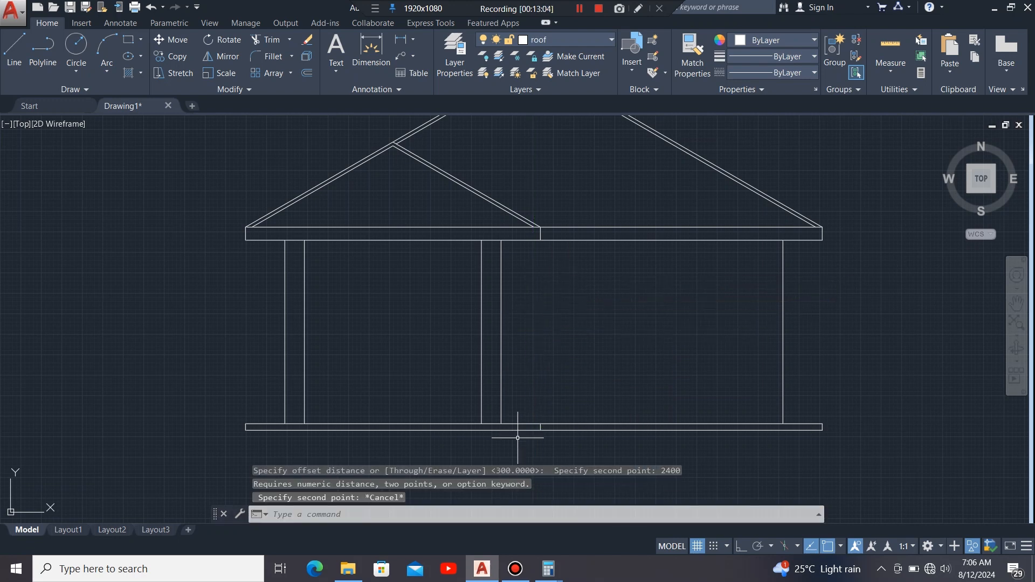
Step: Offset the upper line of the elevation's base slab 2400 mm upward to mark the head height of the openings
{"action": "left_click", "coordinate": [517, 425]}
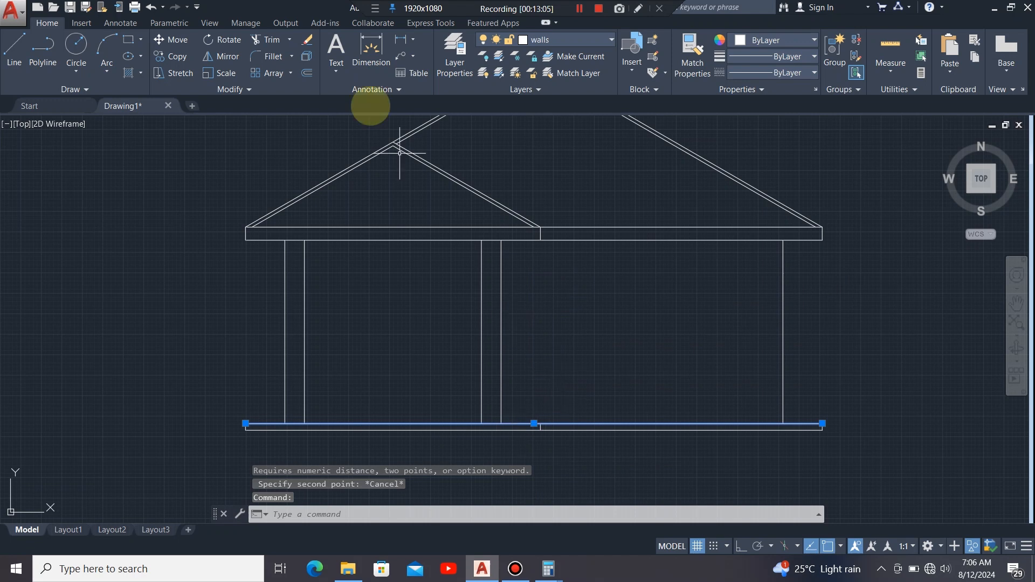
{"action": "left_click", "coordinate": [307, 73]}
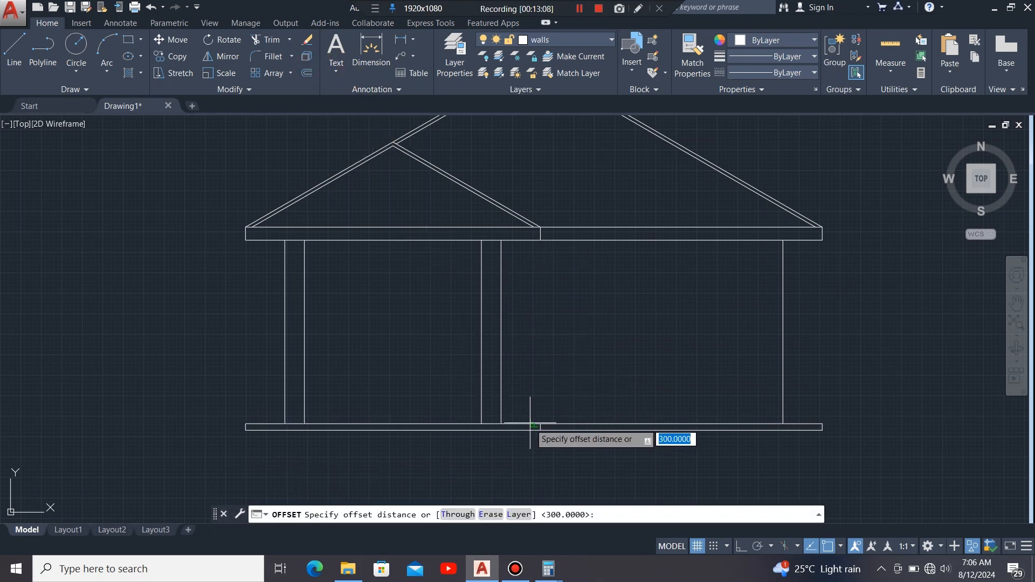
{"action": "left_click", "coordinate": [534, 425]}
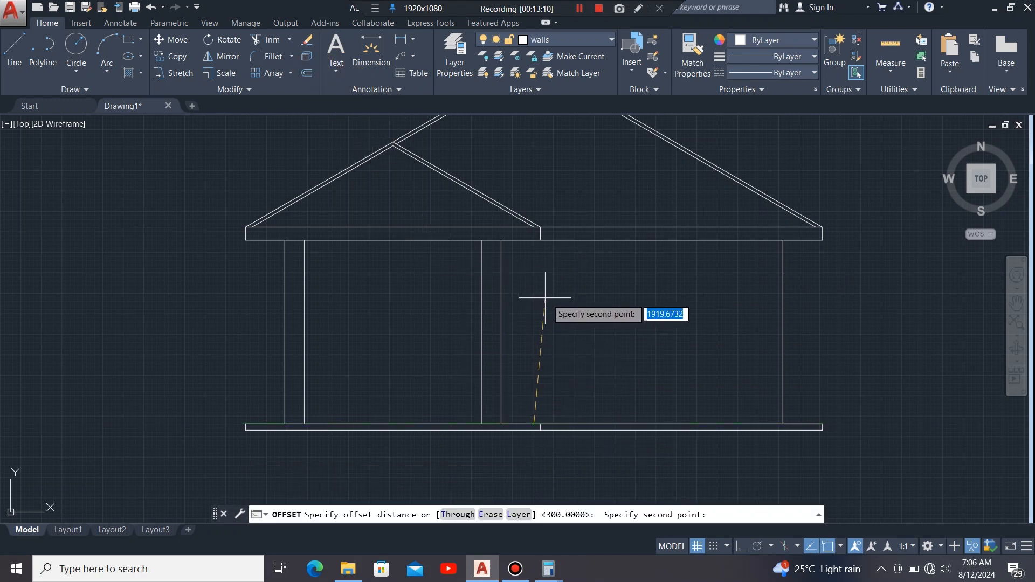
{"action": "key", "text": "F9"}
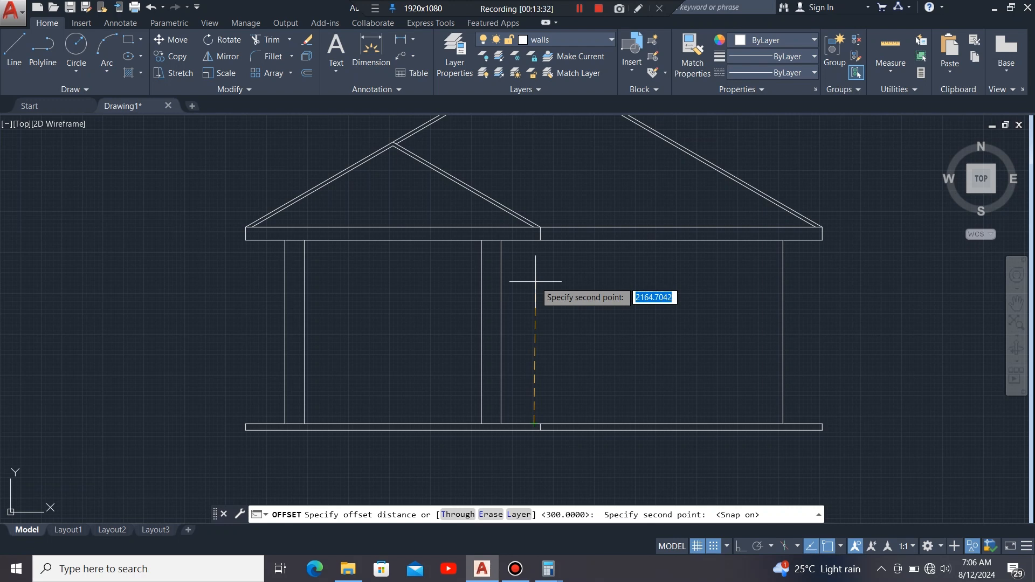
{"action": "type", "text": "24"}
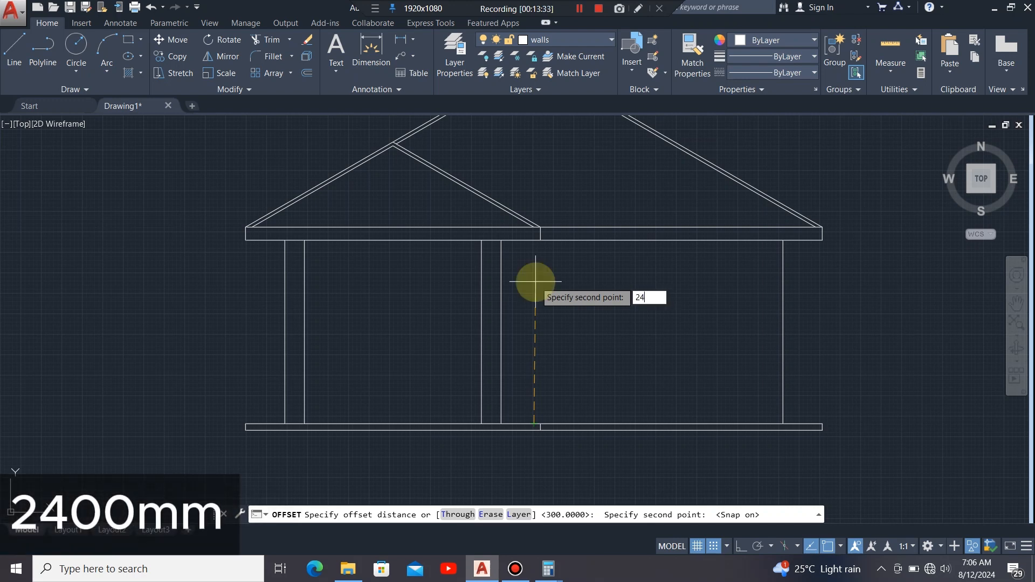
{"action": "type", "text": "00"}
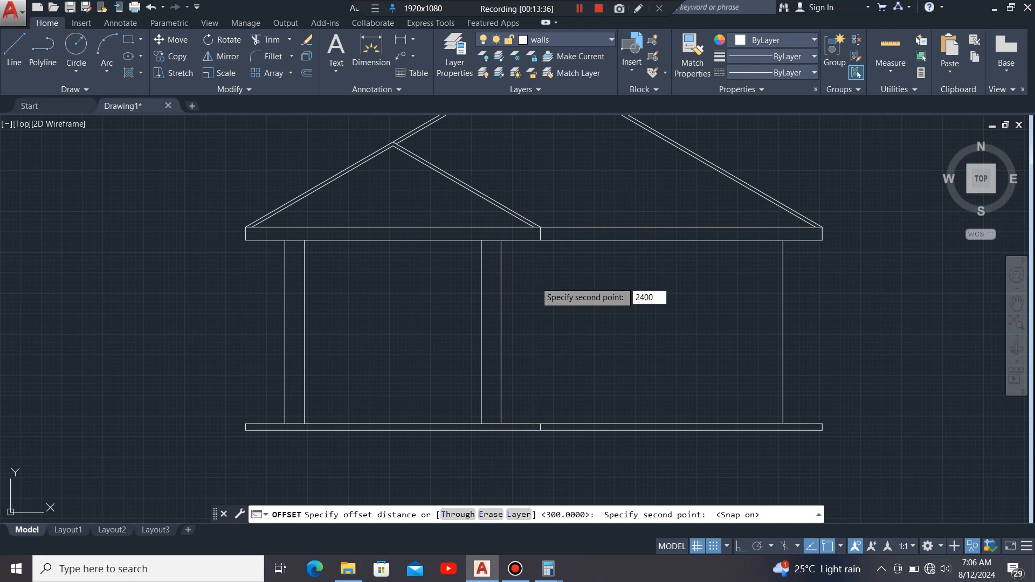
{"action": "key", "text": "Return"}
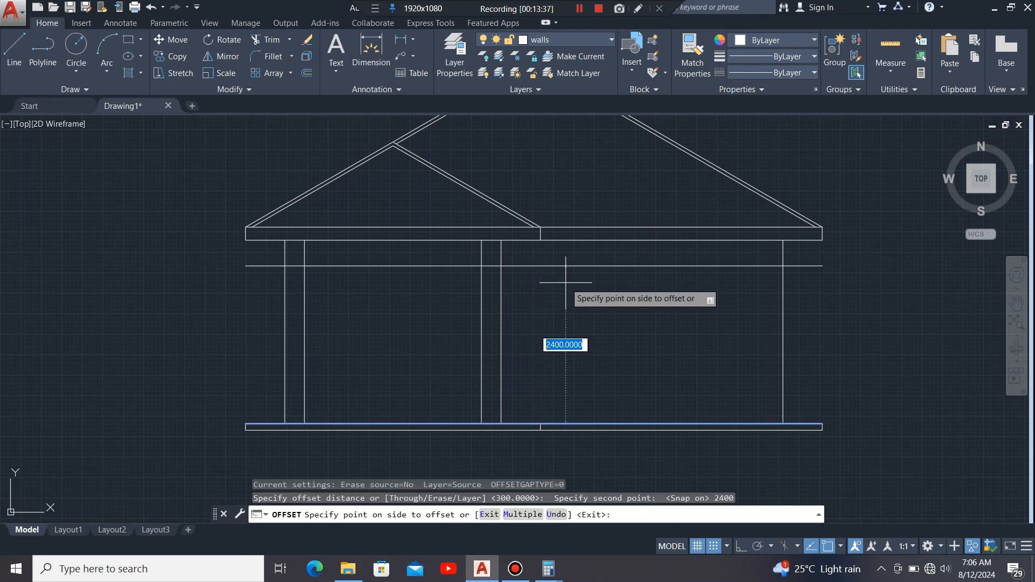
{"action": "left_click", "coordinate": [555, 290]}
{"action": "key", "text": "Escape"}
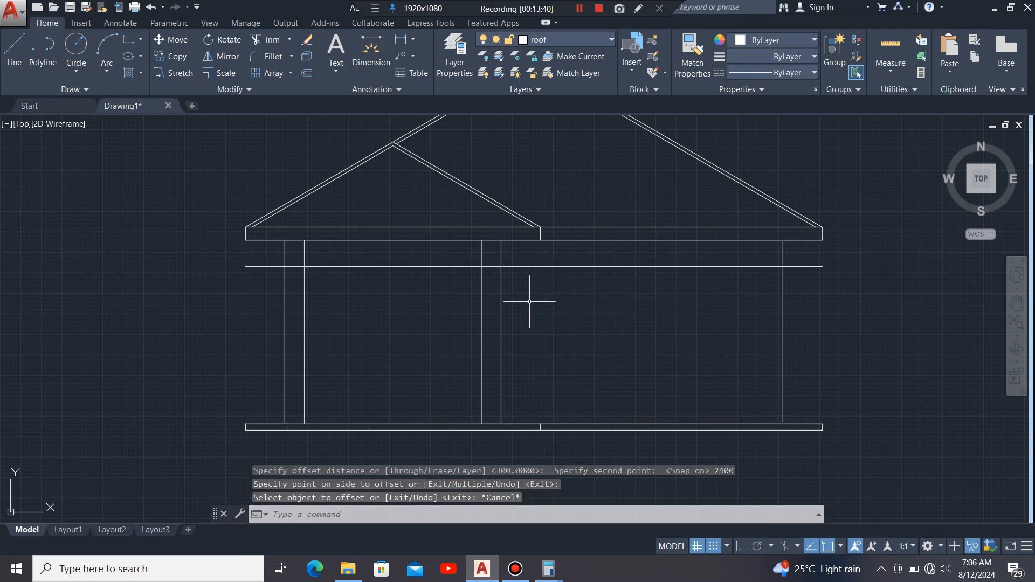
Step: Fillet the left porch column's inner line and the head-height line with a 500 mm radius to round the porch opening's upper left corner
{"action": "scroll", "coordinate": [381, 249], "scroll_direction": "up", "scroll_amount": 2}
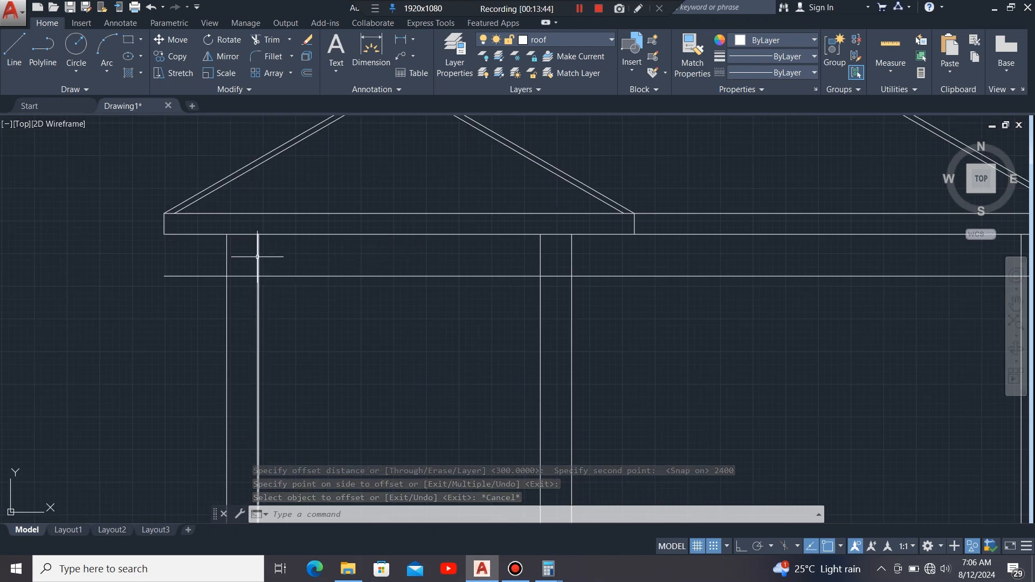
{"action": "scroll", "coordinate": [288, 247], "scroll_direction": "down", "scroll_amount": 2}
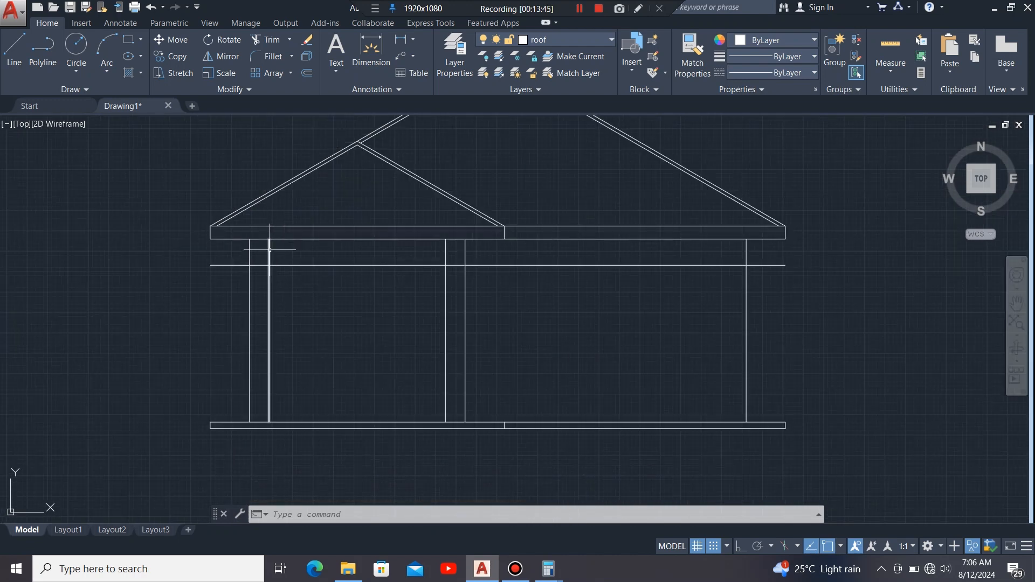
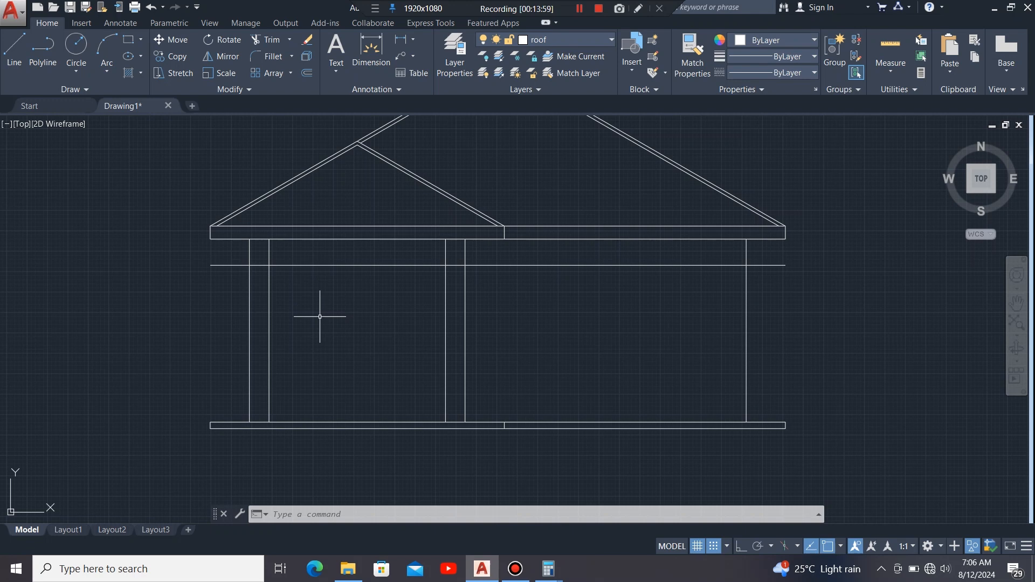
{"action": "type", "text": "f"}
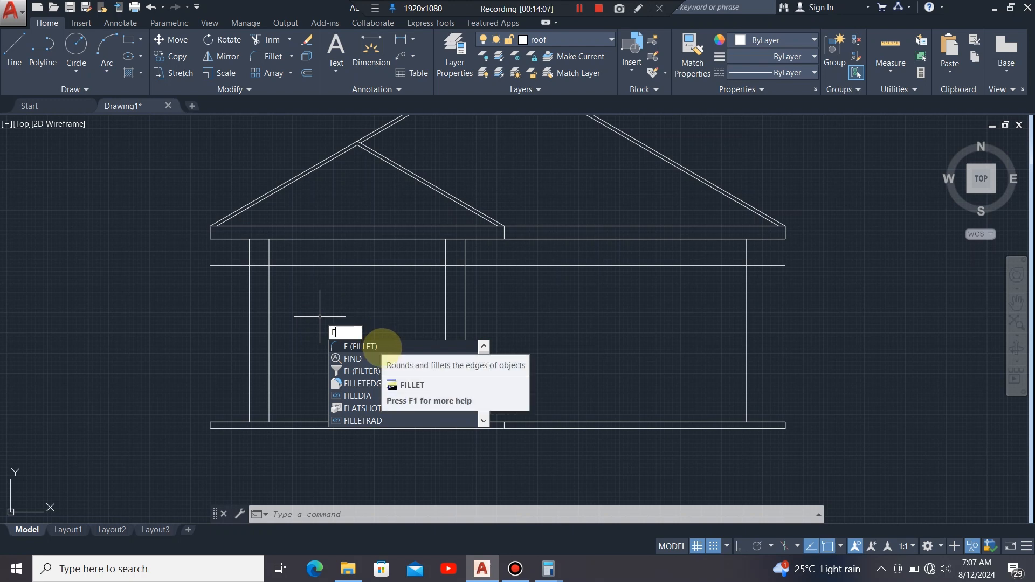
{"action": "left_click", "coordinate": [378, 346]}
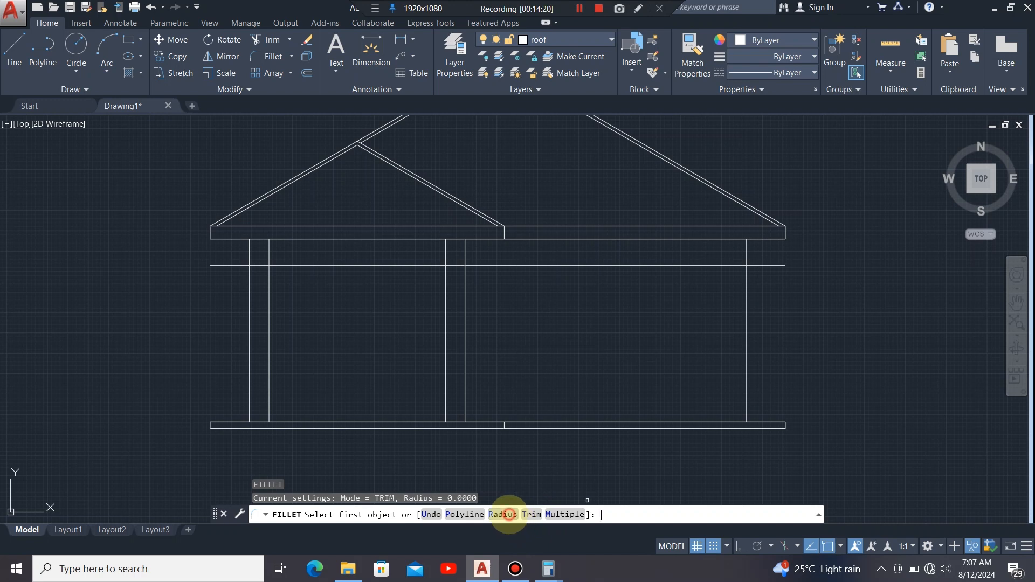
{"action": "left_click", "coordinate": [509, 514]}
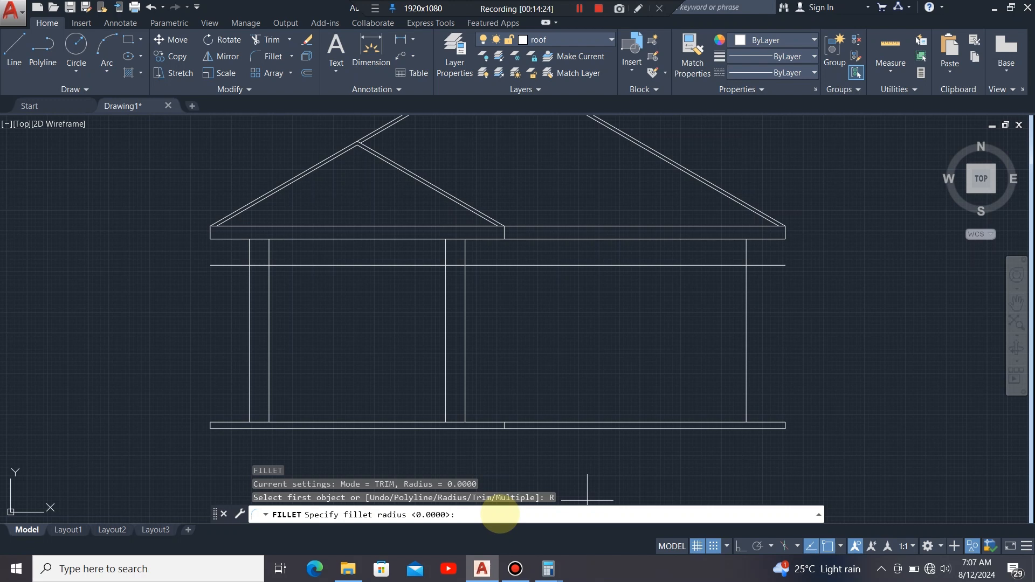
{"action": "key", "text": "Return"}
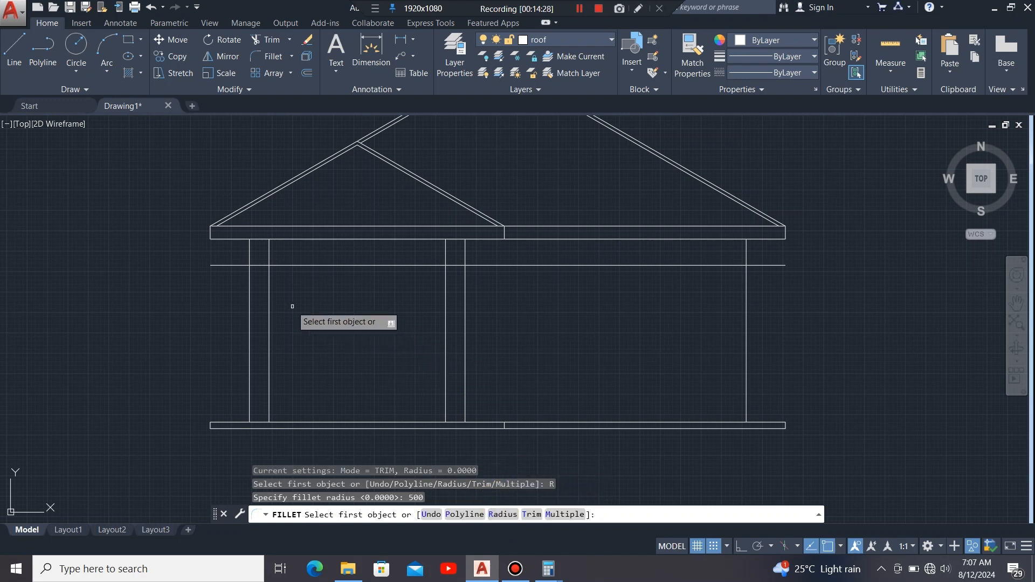
{"action": "left_click", "coordinate": [270, 296]}
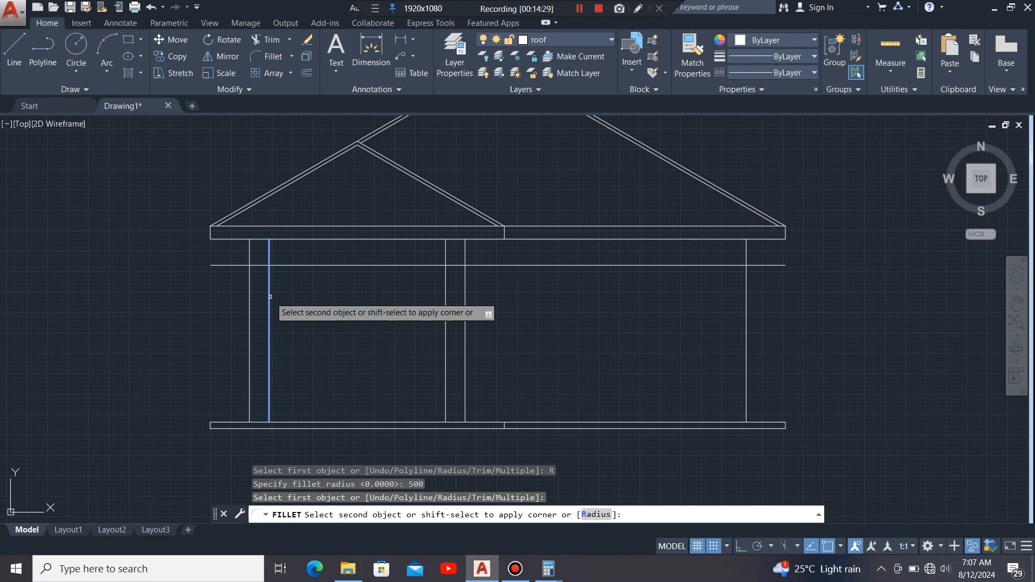
{"action": "left_click", "coordinate": [295, 266]}
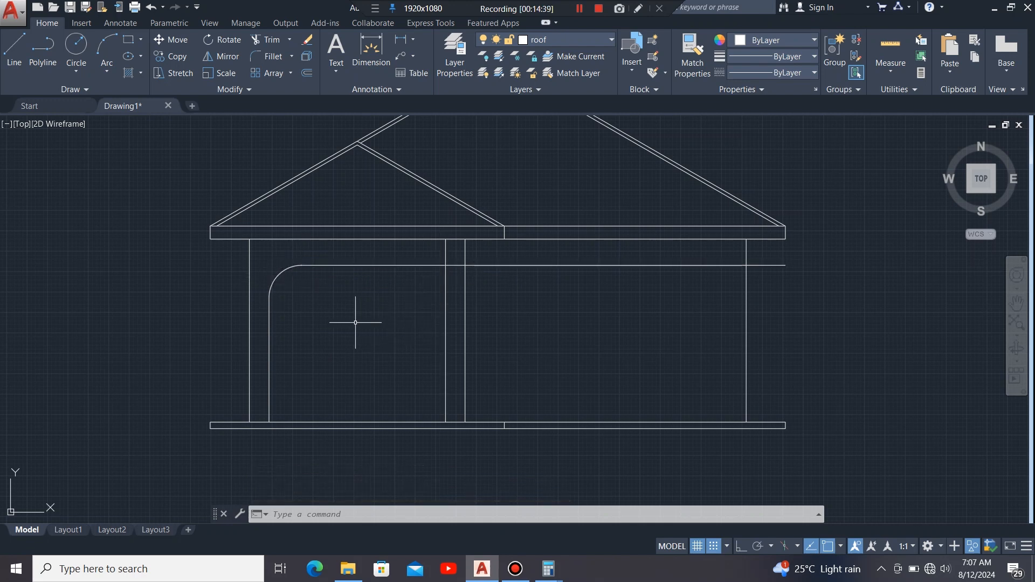
Step: Fillet the right porch column's inner line and the head-height line with a 500 mm radius to complete the arched porch opening
{"action": "type", "text": "F"}
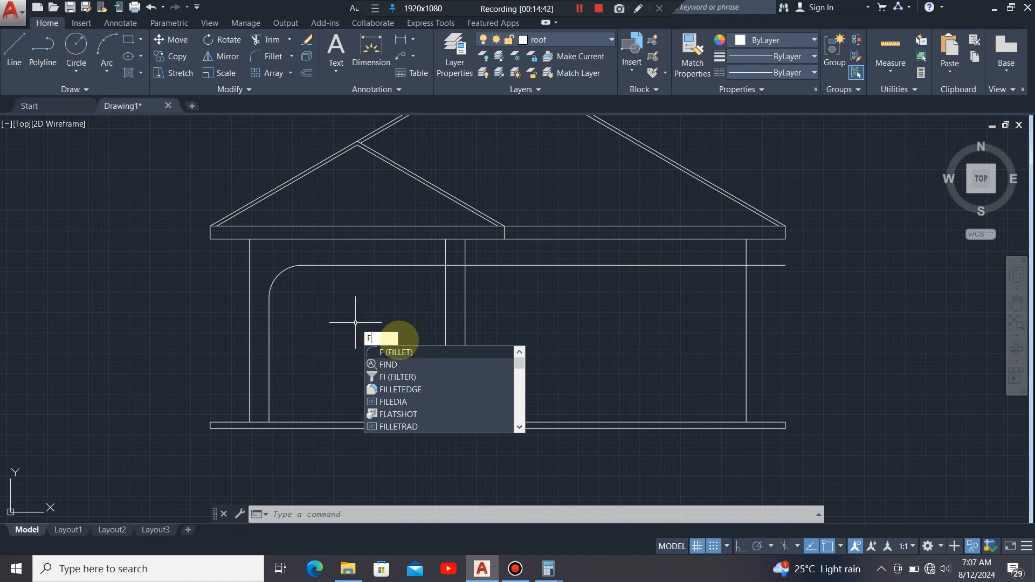
{"action": "left_click", "coordinate": [406, 352]}
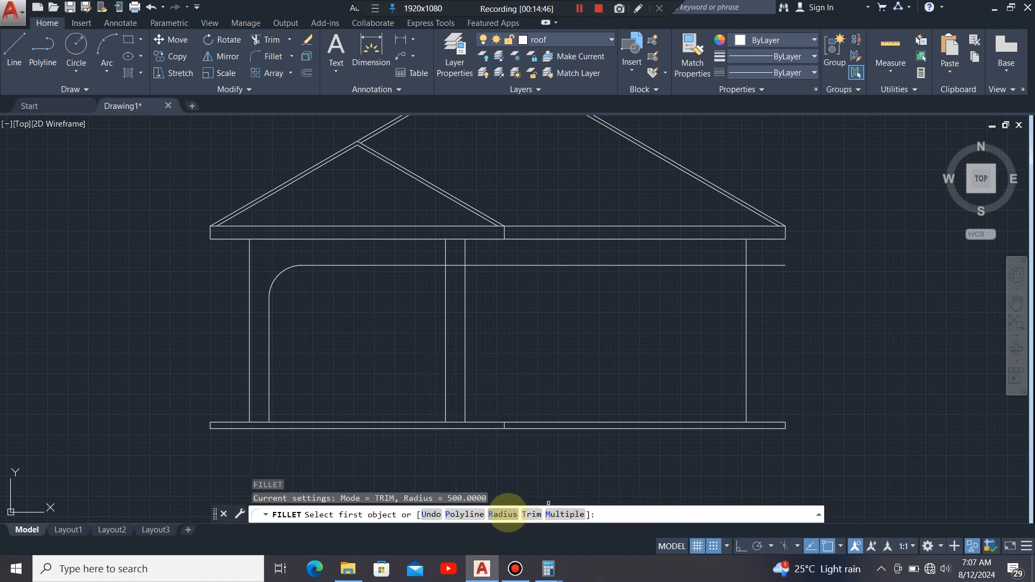
{"action": "left_click", "coordinate": [504, 514]}
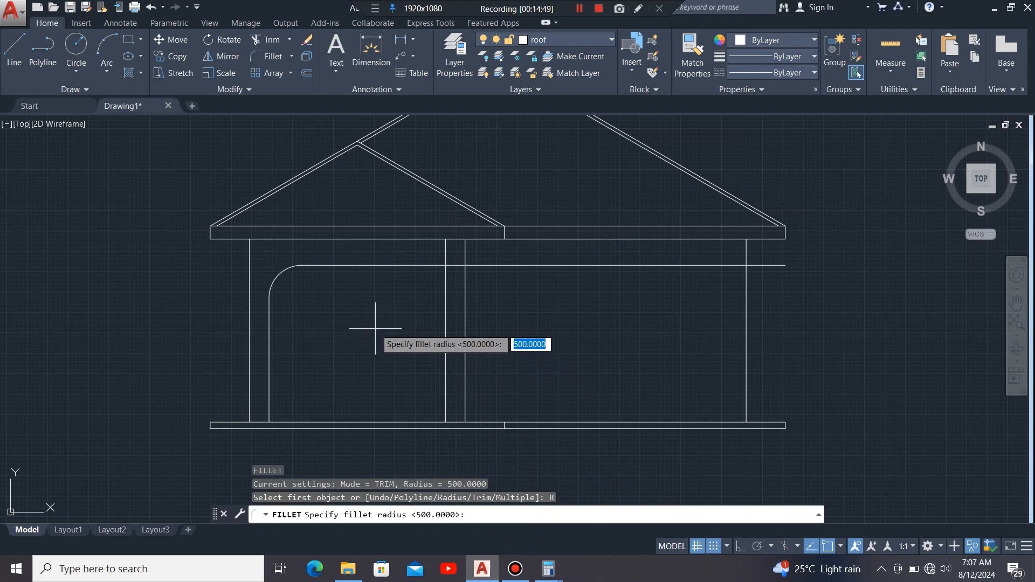
{"action": "type", "text": "50"}
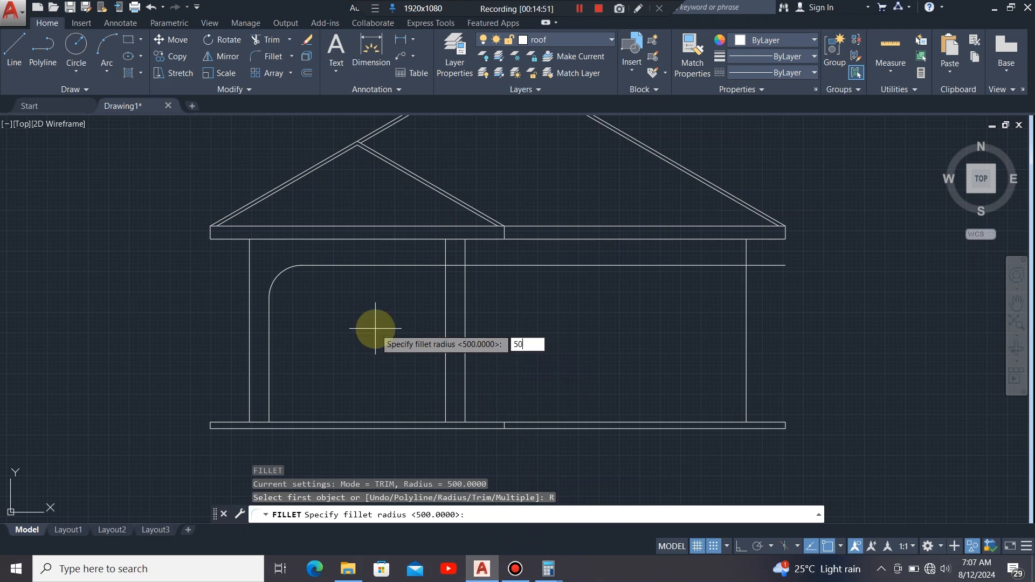
{"action": "type", "text": "0"}
{"action": "key", "text": "Return"}
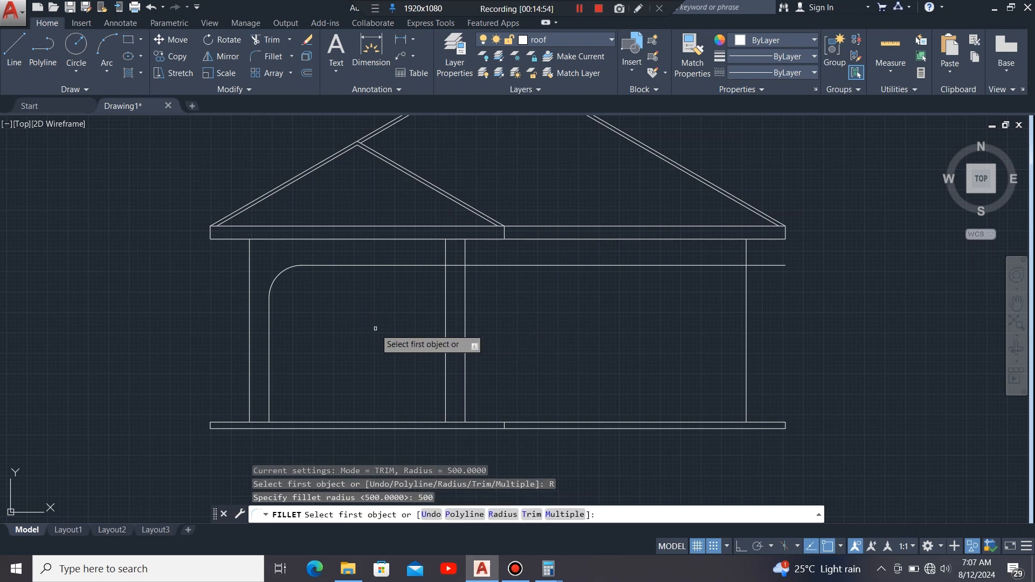
{"action": "left_click", "coordinate": [446, 298]}
{"action": "left_click", "coordinate": [426, 265]}
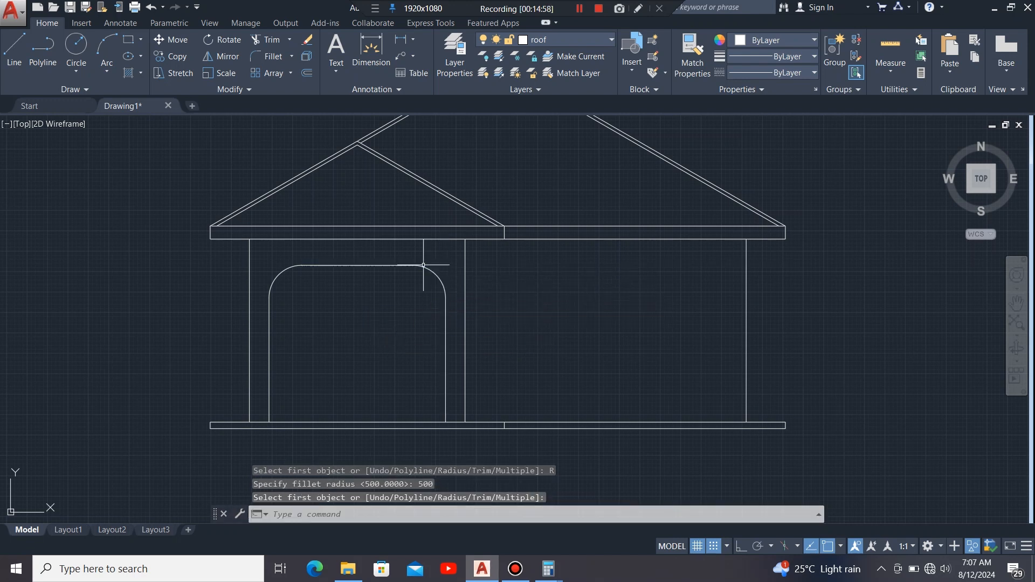
Step: Examine the porch and its door D1 on the ground floor plan against the front elevation
{"action": "scroll", "coordinate": [262, 339], "scroll_direction": "down", "scroll_amount": 2}
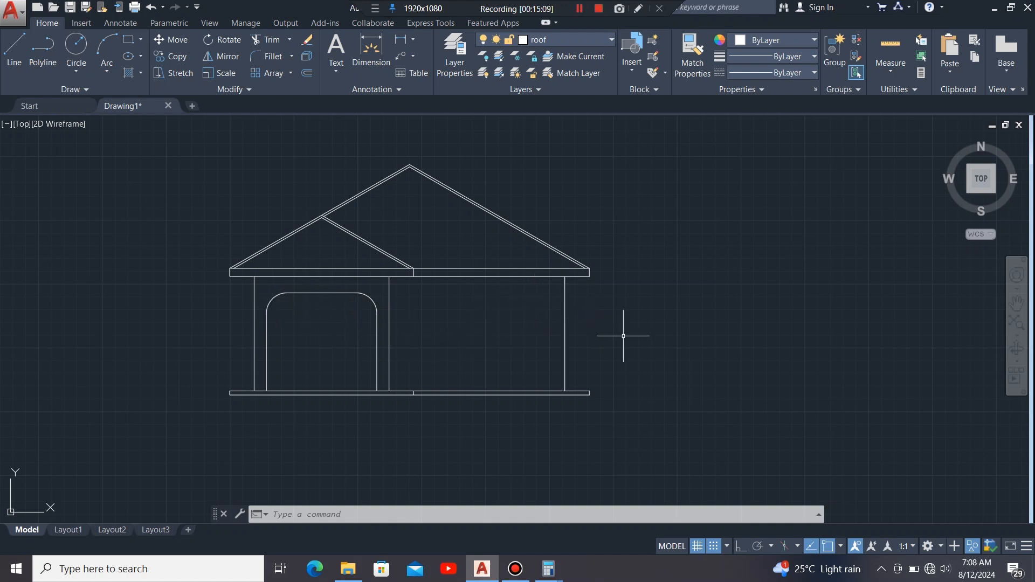
{"action": "scroll", "coordinate": [636, 341], "scroll_direction": "down", "scroll_amount": 1}
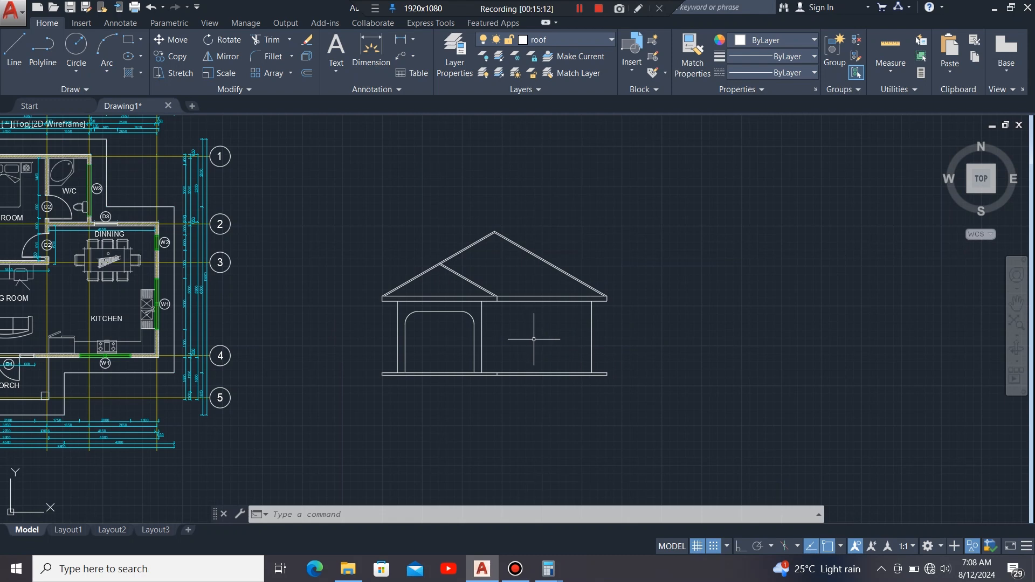
{"action": "middle_click_drag", "start_coordinate": [535, 339], "coordinate": [688, 345]}
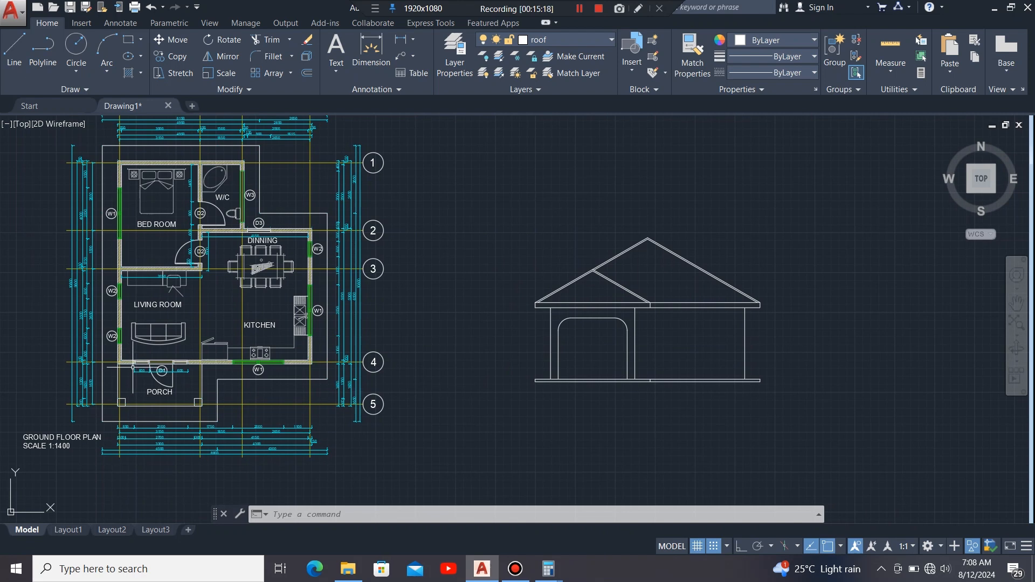
{"action": "mouse_move", "coordinate": [668, 342]}
{"action": "middle_mouse_down"}
{"action": "mouse_move", "coordinate": [555, 370]}
{"action": "mouse_move", "coordinate": [547, 353]}
{"action": "middle_mouse_up"}
{"action": "scroll", "coordinate": [534, 351], "scroll_direction": "up", "scroll_amount": 2}
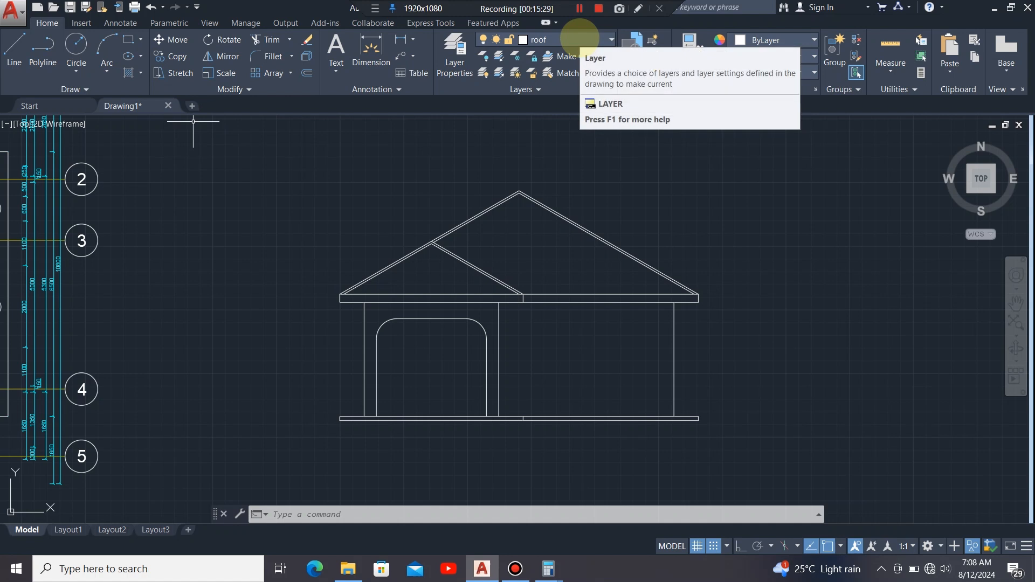
Step: Make the windows layer current and start a rectangle for the front window
{"action": "left_click", "coordinate": [579, 38]}
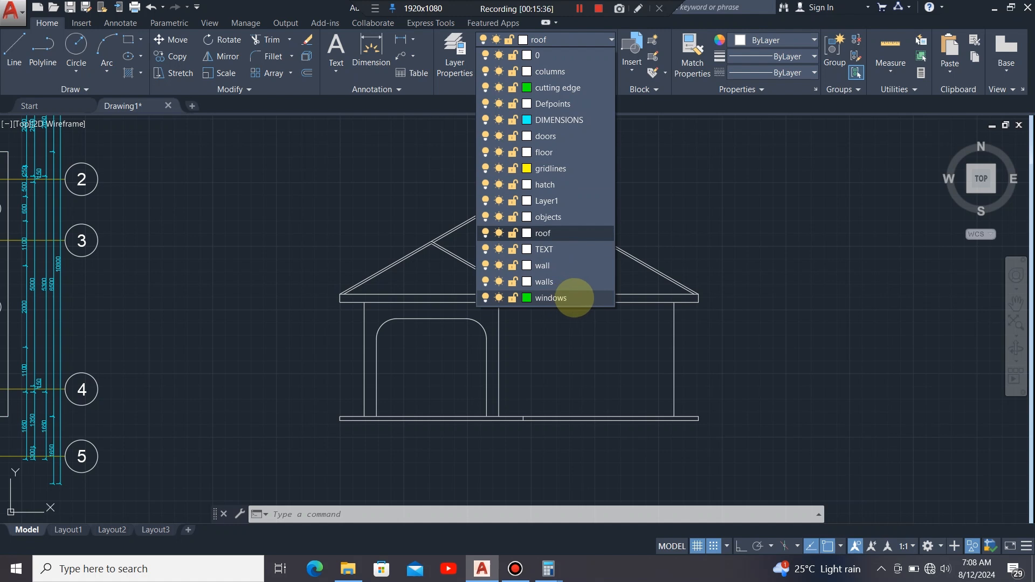
{"action": "left_click", "coordinate": [550, 298]}
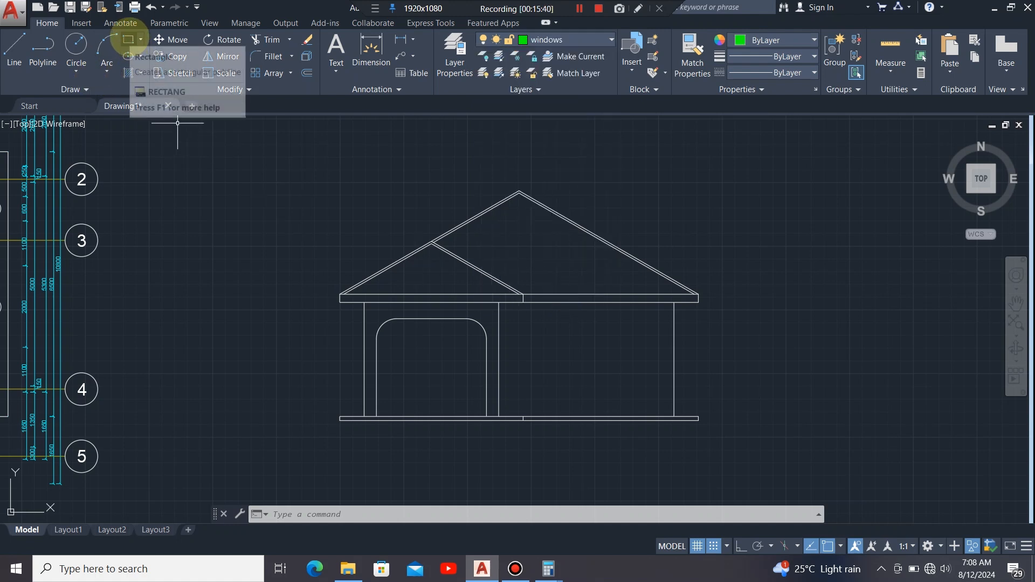
{"action": "left_click", "coordinate": [128, 38]}
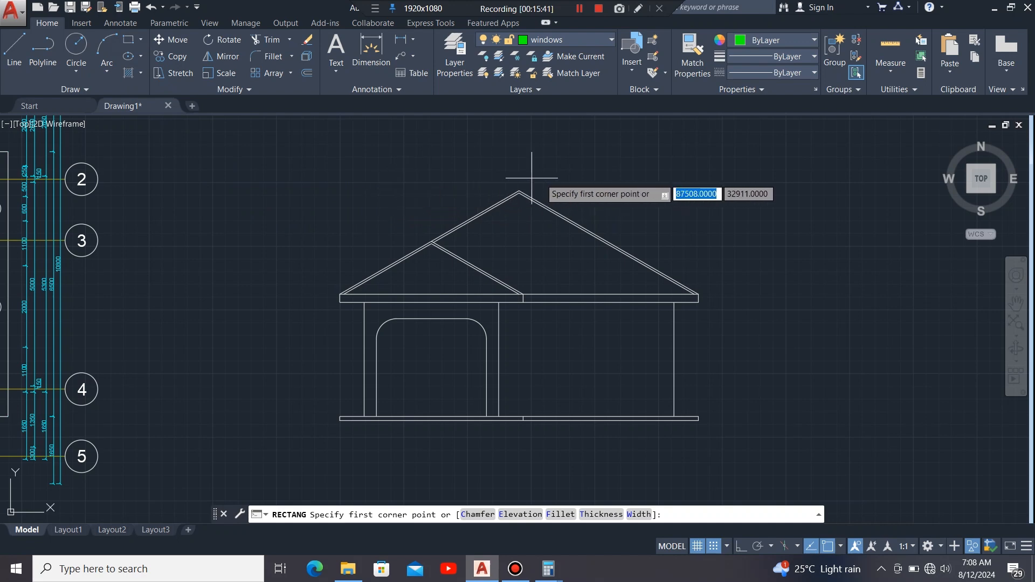
Step: Examine window W1 on the ground floor plan's front wall and its width in the dimension strings below
{"action": "scroll", "coordinate": [590, 187], "scroll_direction": "down", "scroll_amount": 3}
{"action": "scroll", "coordinate": [297, 309], "scroll_direction": "up", "scroll_amount": 5}
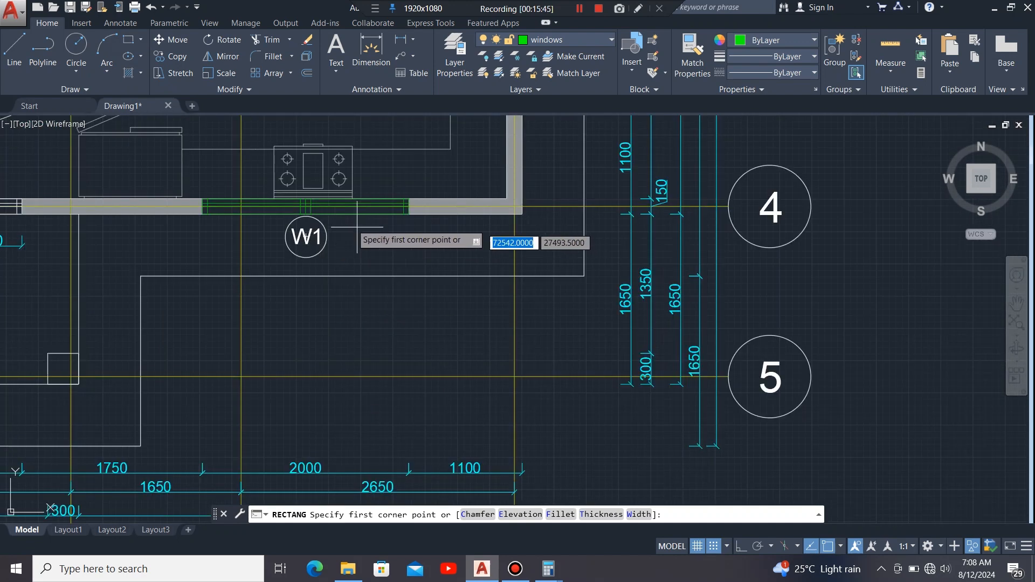
{"action": "scroll", "coordinate": [345, 229], "scroll_direction": "down", "scroll_amount": 2}
{"action": "scroll", "coordinate": [335, 423], "scroll_direction": "up", "scroll_amount": 2}
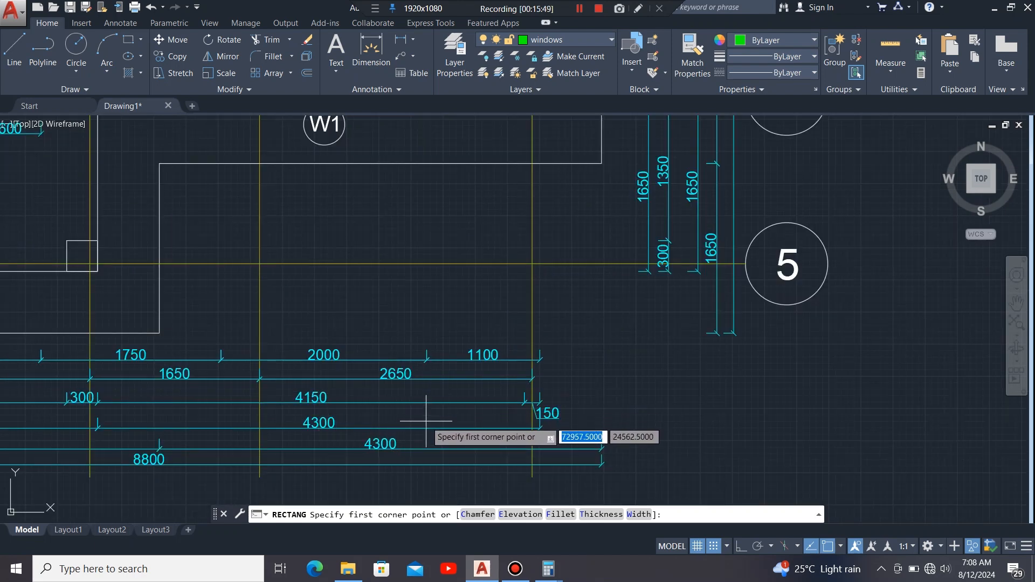
{"action": "scroll", "coordinate": [402, 393], "scroll_direction": "down", "scroll_amount": 2}
{"action": "scroll", "coordinate": [402, 391], "scroll_direction": "up", "scroll_amount": 2}
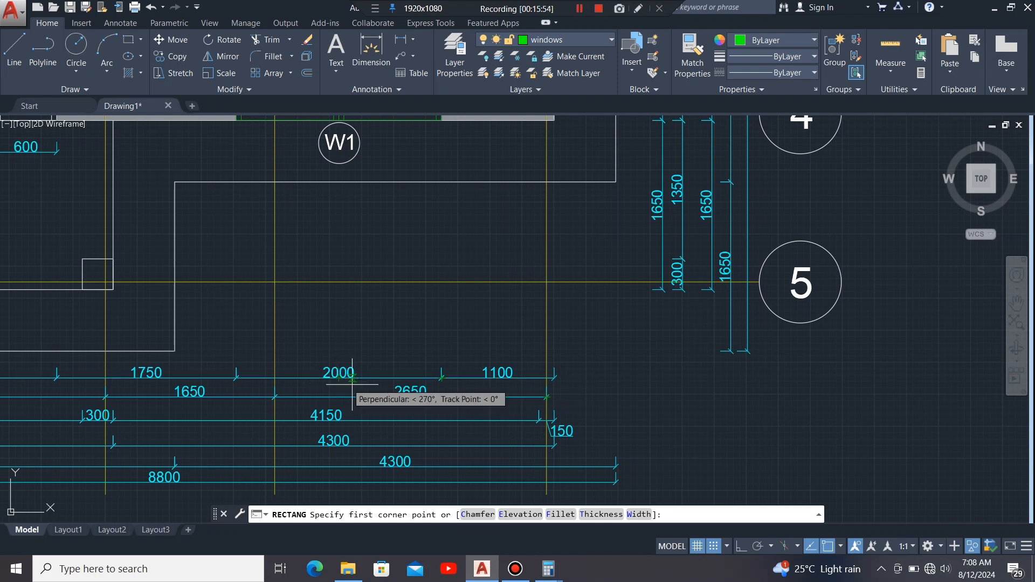
{"action": "scroll", "coordinate": [195, 409], "scroll_direction": "down", "scroll_amount": 2}
{"action": "scroll", "coordinate": [195, 408], "scroll_direction": "down", "scroll_amount": 5}
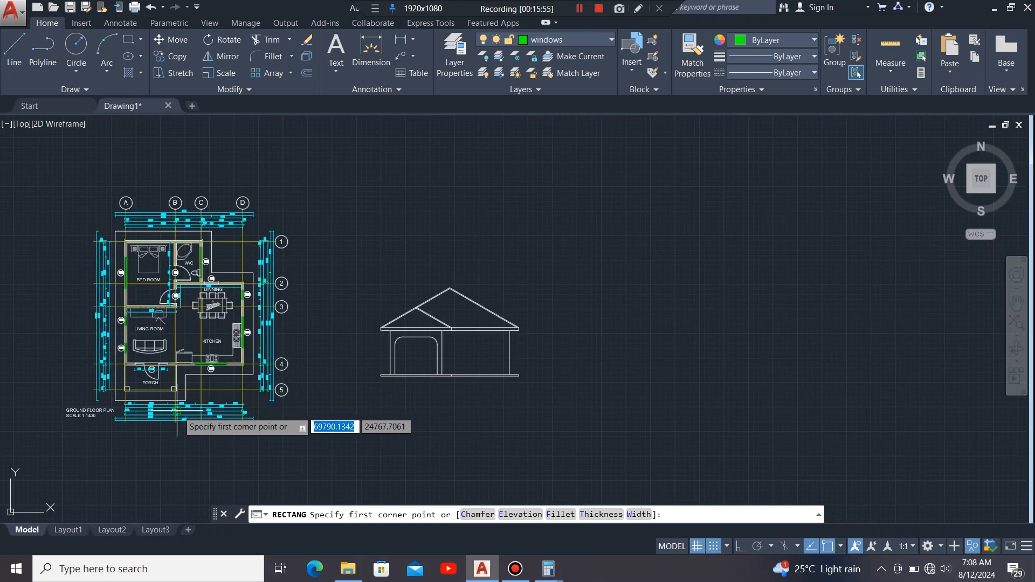
{"action": "scroll", "coordinate": [544, 356], "scroll_direction": "up", "scroll_amount": 4}
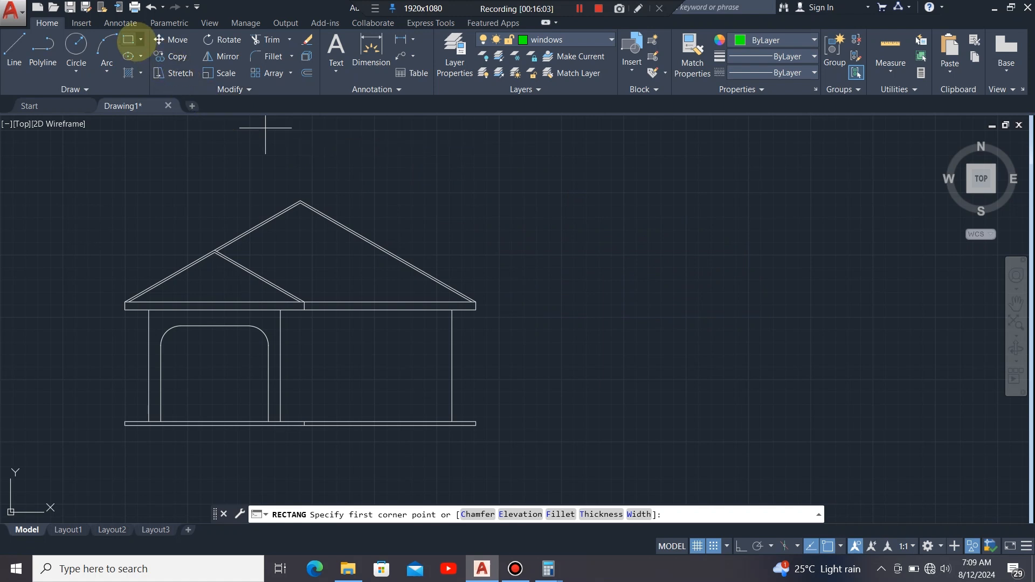
Step: Draw a 2000 mm wide by 1500 mm high window rectangle in the empty space beyond the elevation's right end
{"action": "left_click", "coordinate": [129, 39]}
{"action": "left_click", "coordinate": [543, 238]}
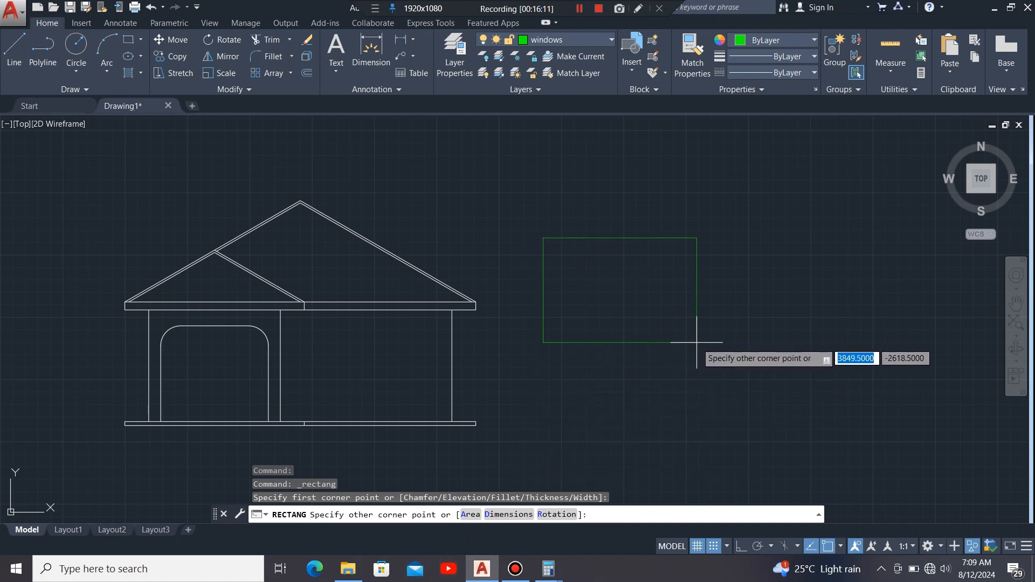
{"action": "type", "text": "2000"}
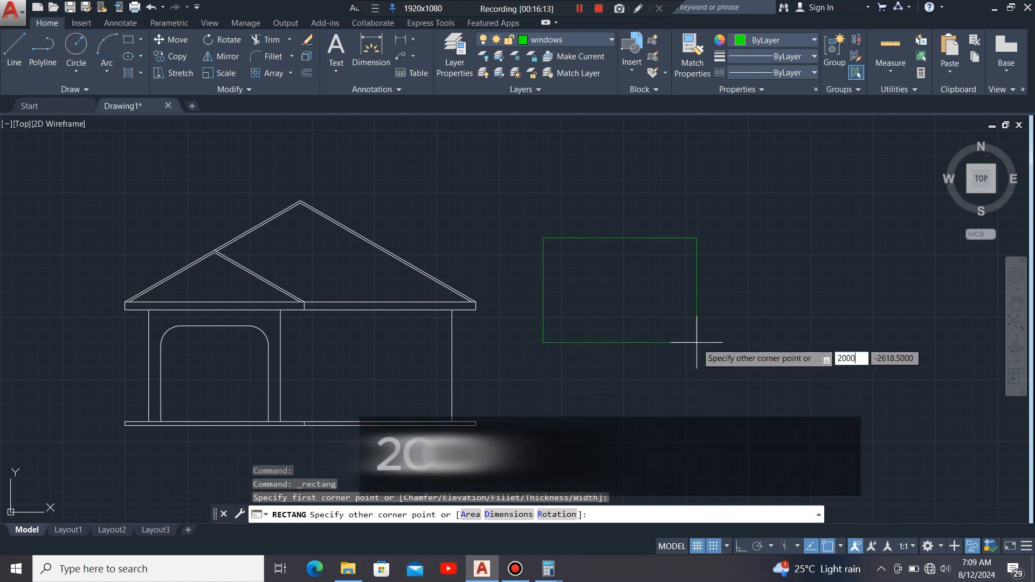
{"action": "key", "text": "Tab"}
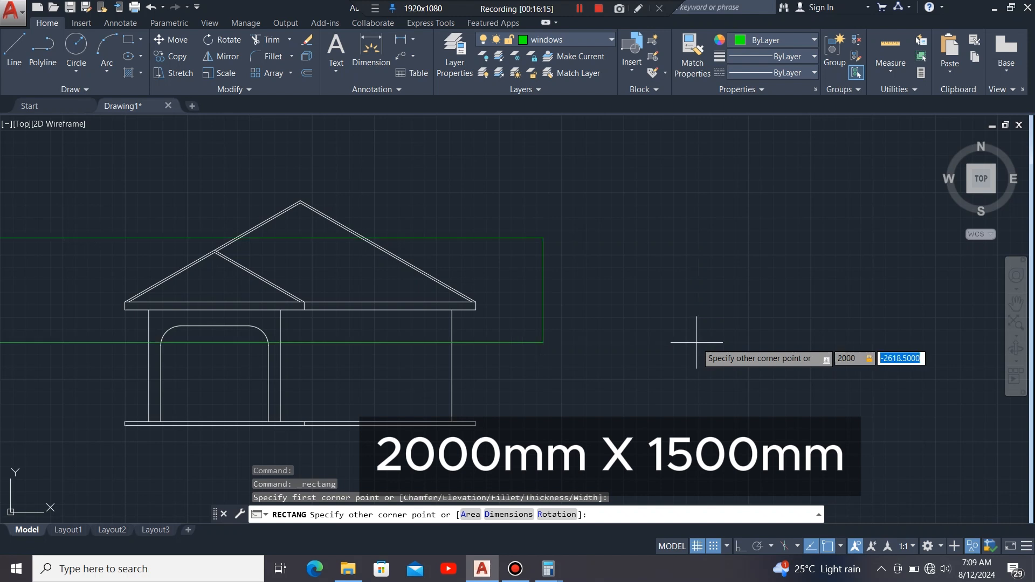
{"action": "type", "text": "1500"}
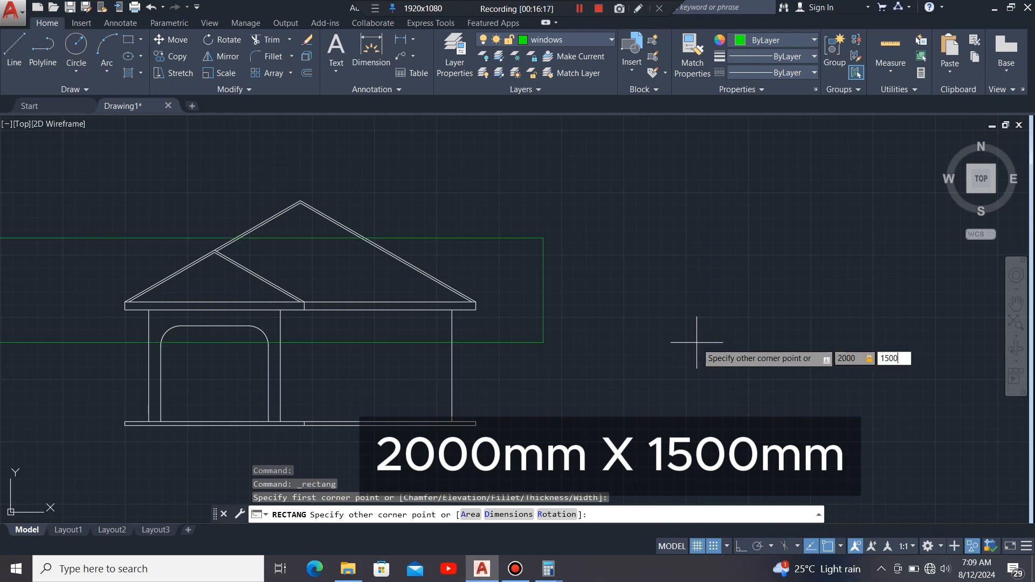
{"action": "key", "text": "Return"}
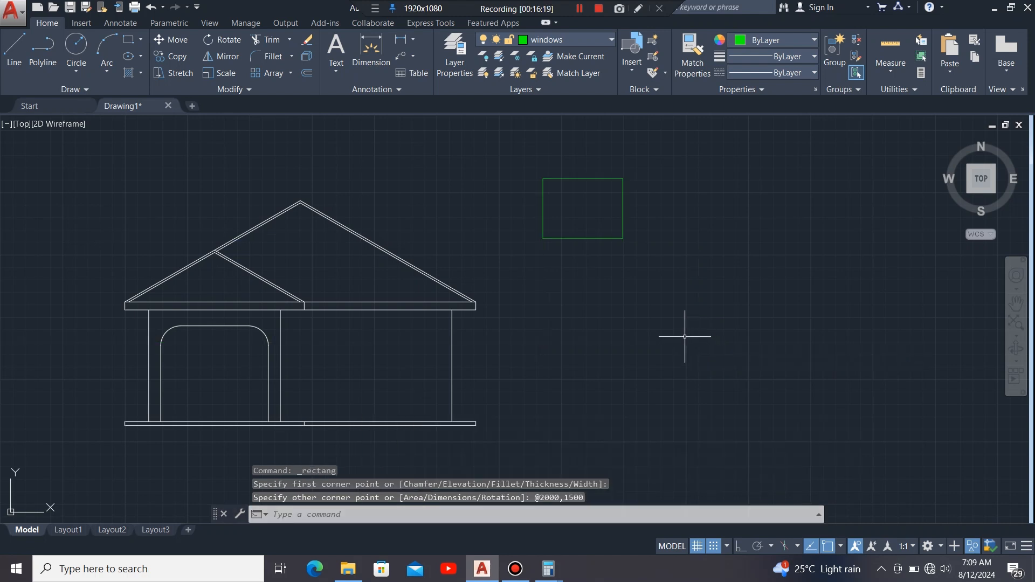
Step: Move the window rectangle straight down so it sits beside the elevation's wall, just below eaves level
{"action": "left_click", "coordinate": [615, 156]}
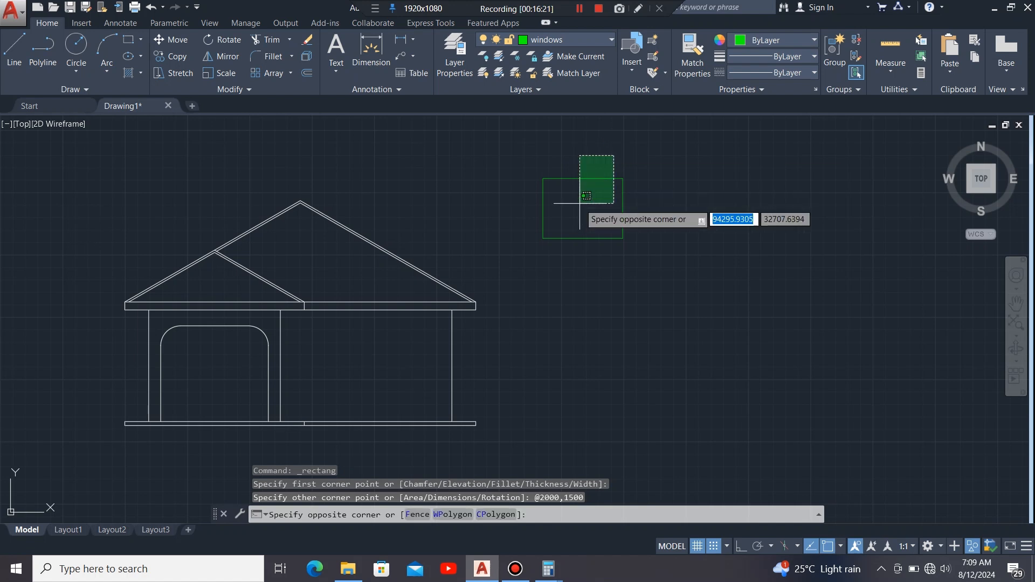
{"action": "left_click", "coordinate": [549, 220]}
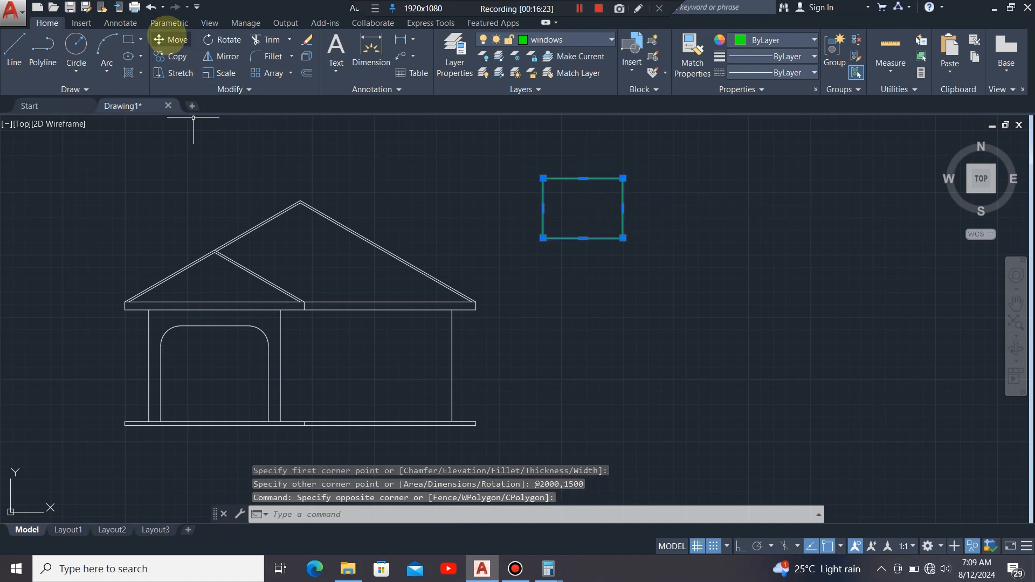
{"action": "left_click", "coordinate": [176, 40]}
{"action": "left_click", "coordinate": [578, 224]}
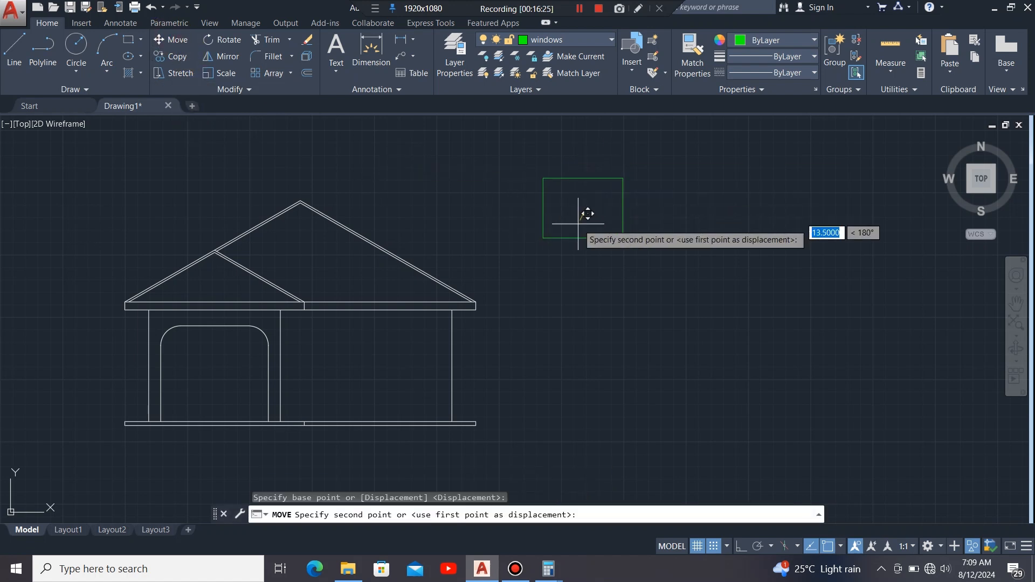
{"action": "left_click", "coordinate": [584, 349]}
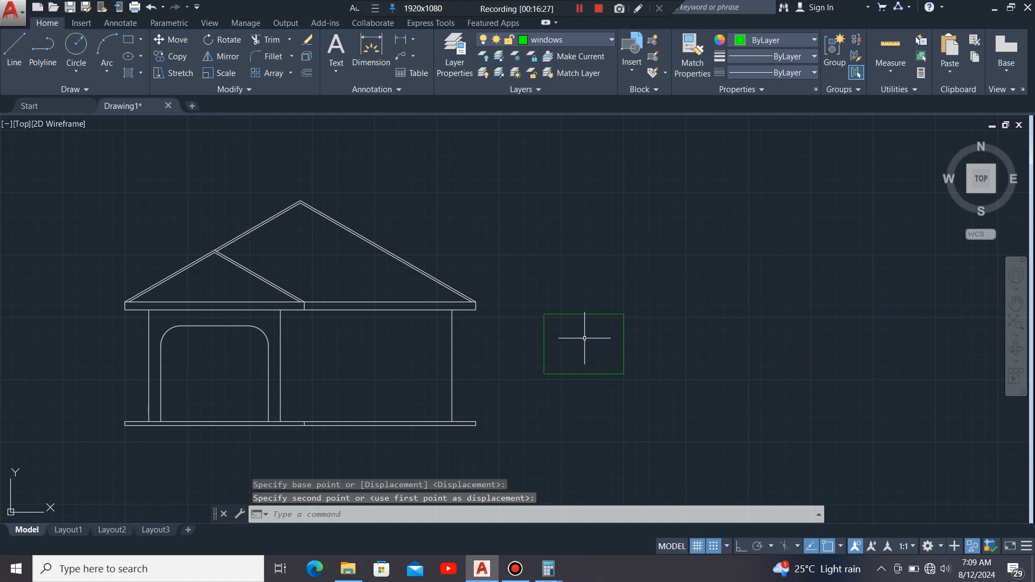
Step: Explode the window rectangle into separate lines
{"action": "scroll", "coordinate": [584, 338], "scroll_direction": "up", "scroll_amount": 4}
{"action": "left_click", "coordinate": [596, 231]}
{"action": "left_click", "coordinate": [520, 296]}
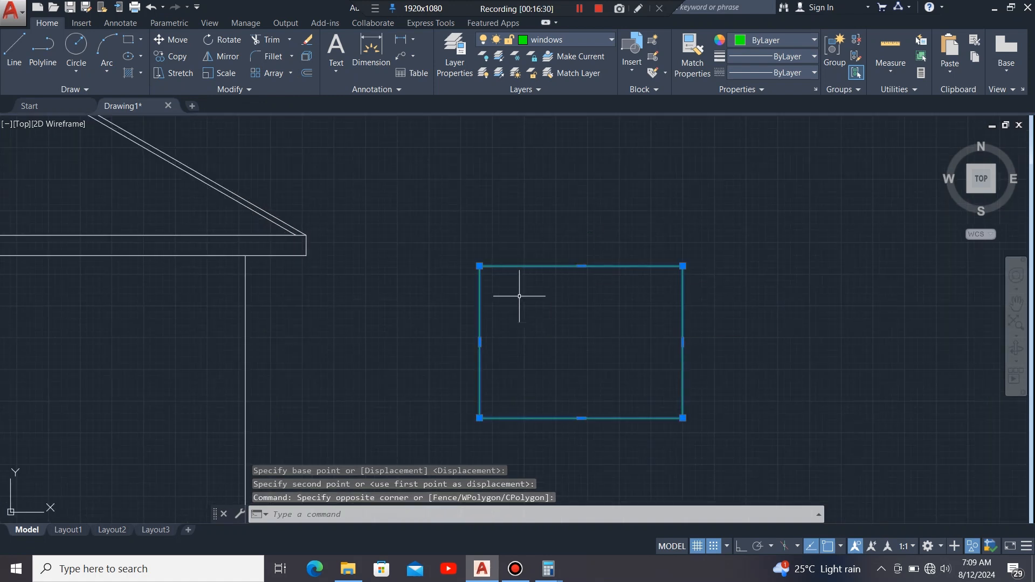
{"action": "left_click", "coordinate": [307, 56]}
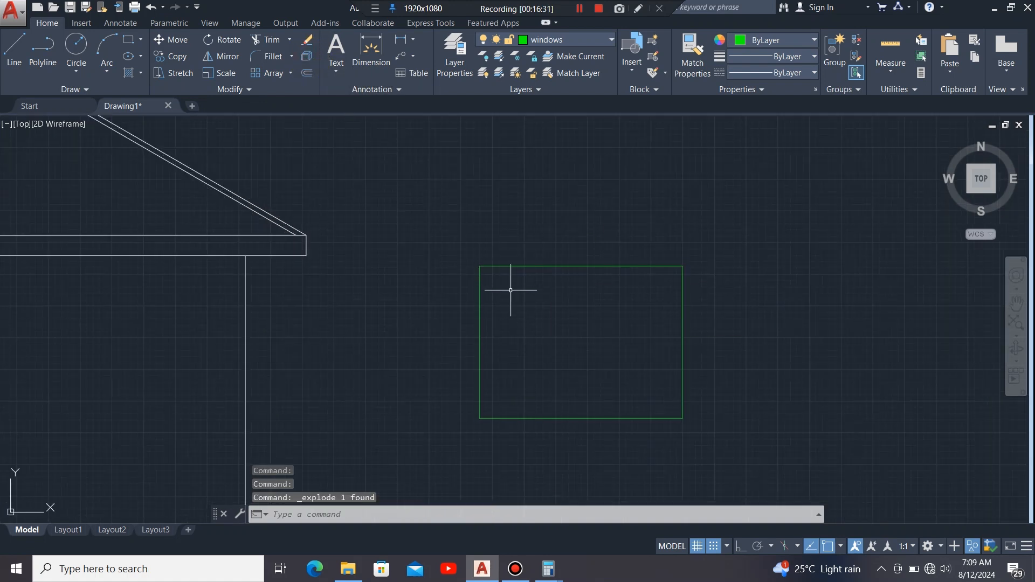
Step: Offset the window's top edge 400 mm downward to mark the transom
{"action": "left_click", "coordinate": [564, 269]}
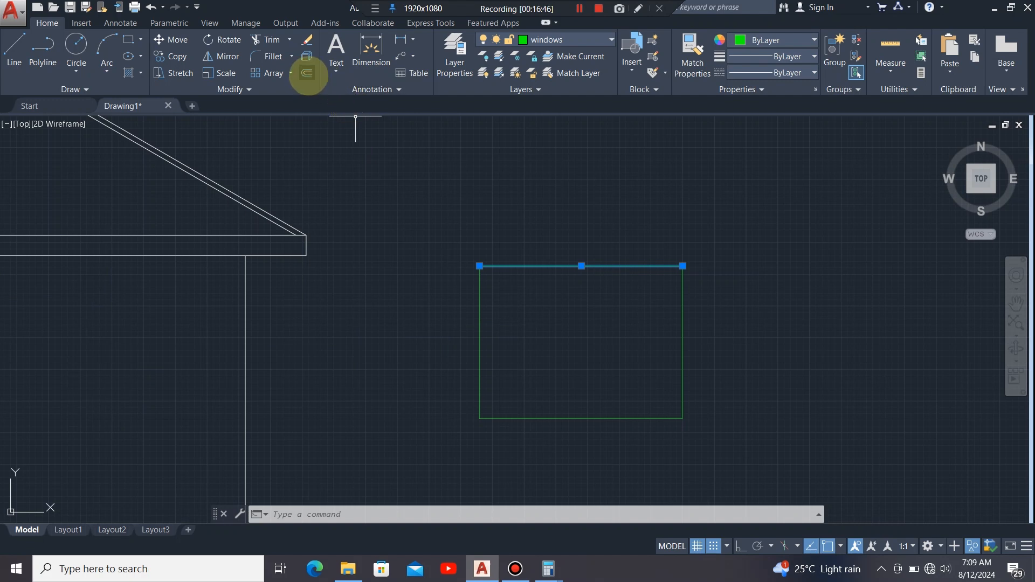
{"action": "left_click", "coordinate": [307, 72]}
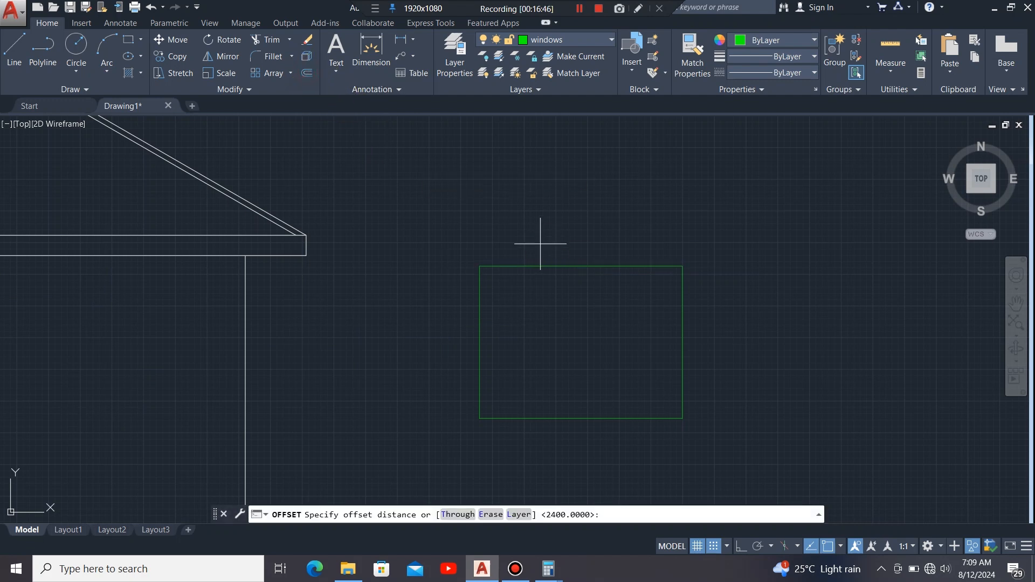
{"action": "left_click", "coordinate": [571, 266]}
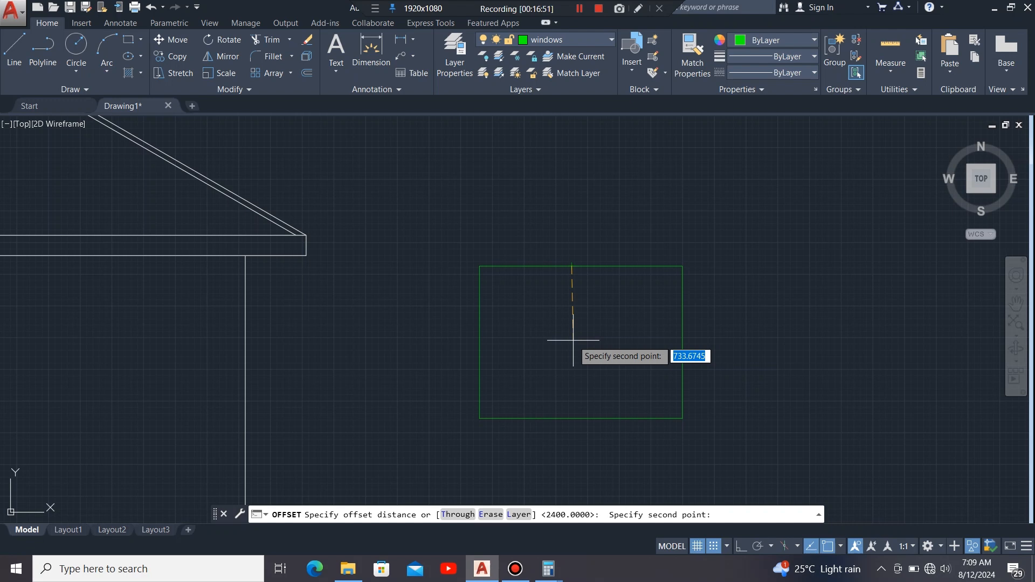
{"action": "type", "text": "400"}
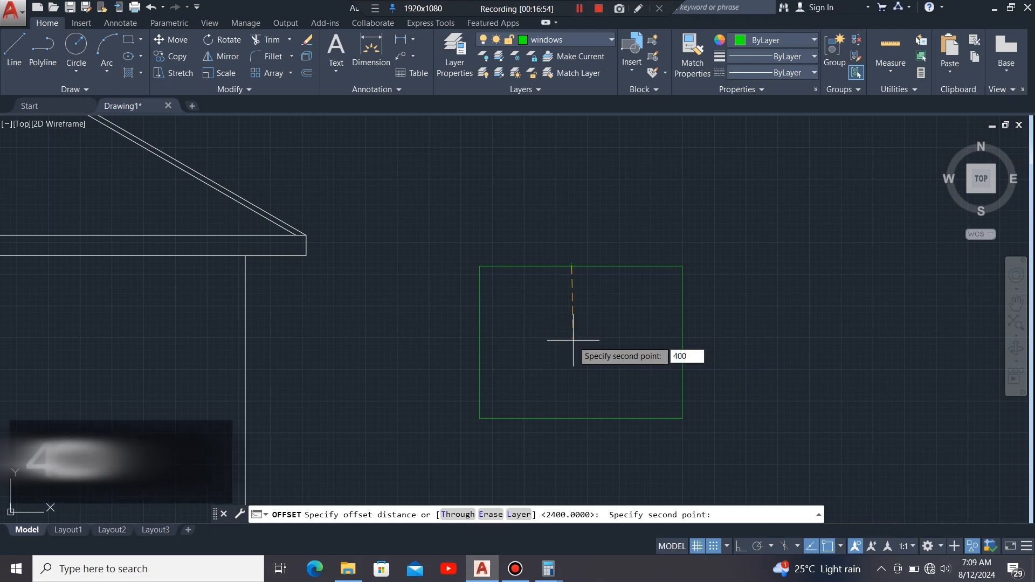
{"action": "key", "text": "Return"}
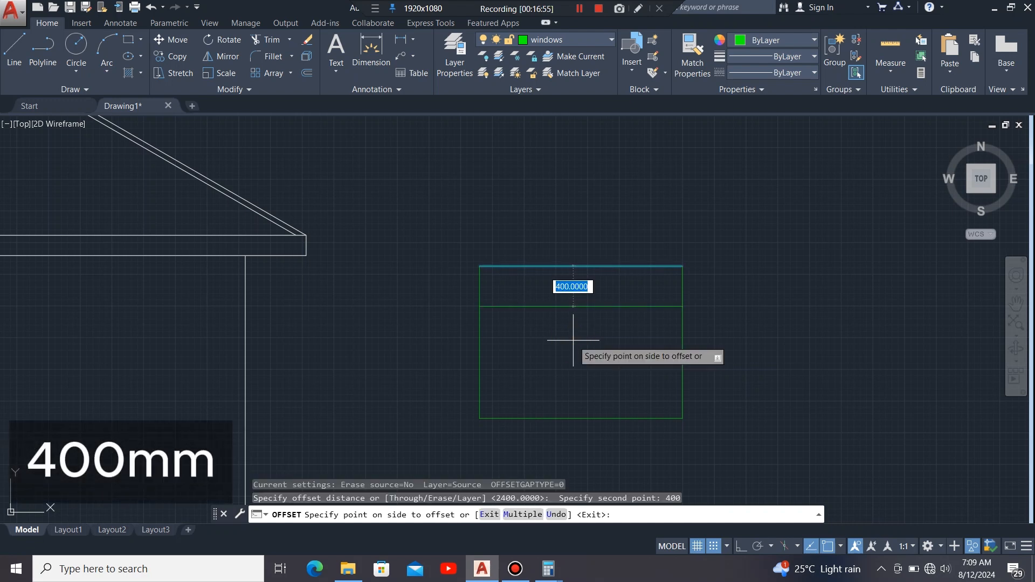
{"action": "left_click", "coordinate": [573, 341]}
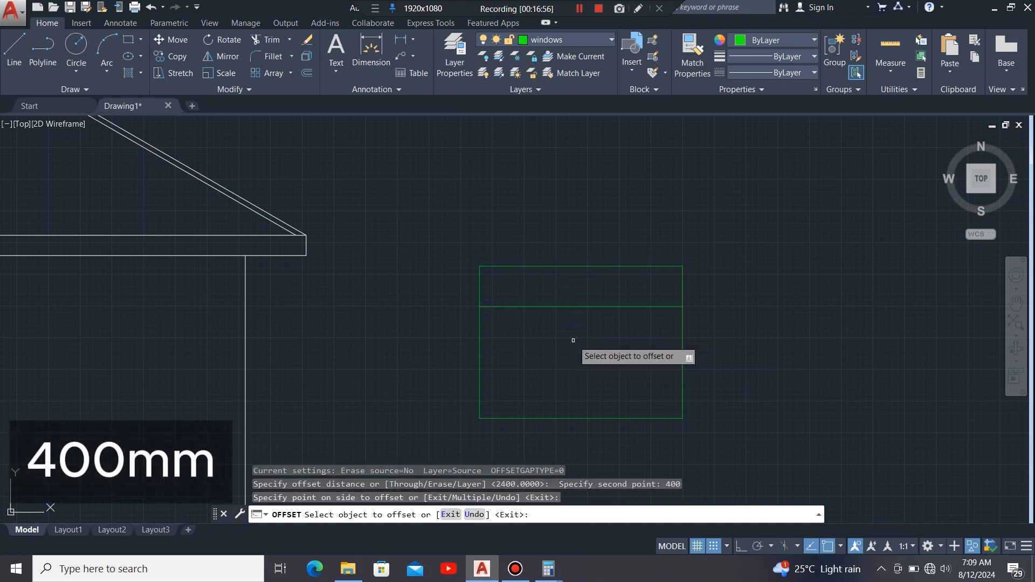
Step: Offset the window's left edge 100 mm inward and the transom line 100 mm downward
{"action": "left_click", "coordinate": [479, 359]}
{"action": "type", "text": "100"}
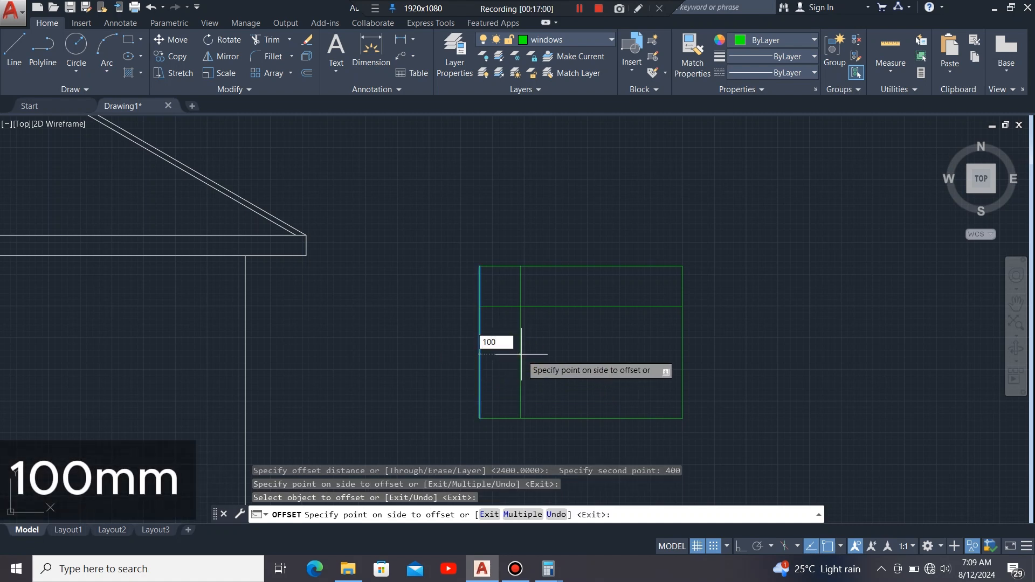
{"action": "key", "text": "Return"}
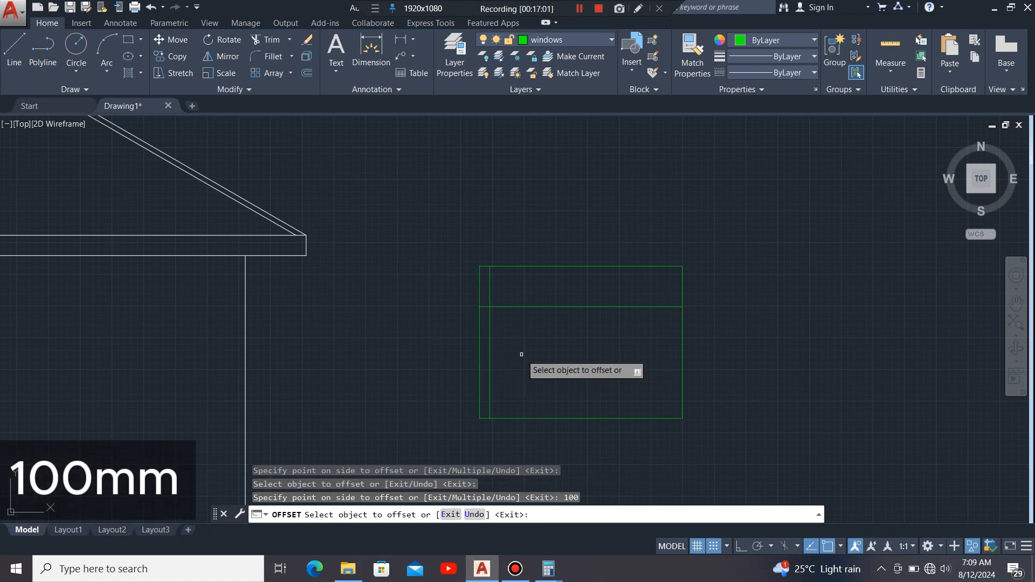
{"action": "left_click", "coordinate": [548, 307]}
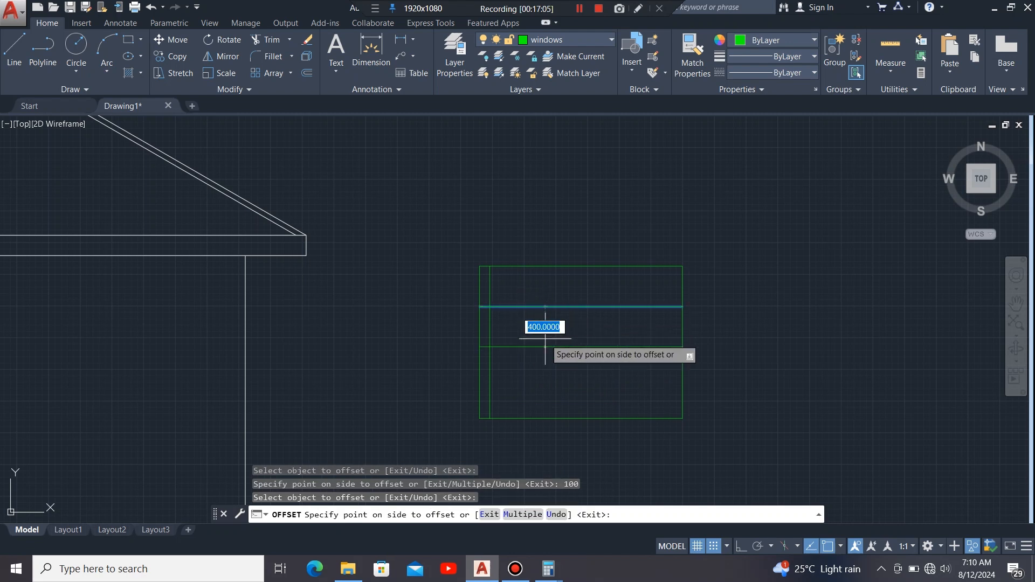
{"action": "type", "text": "100"}
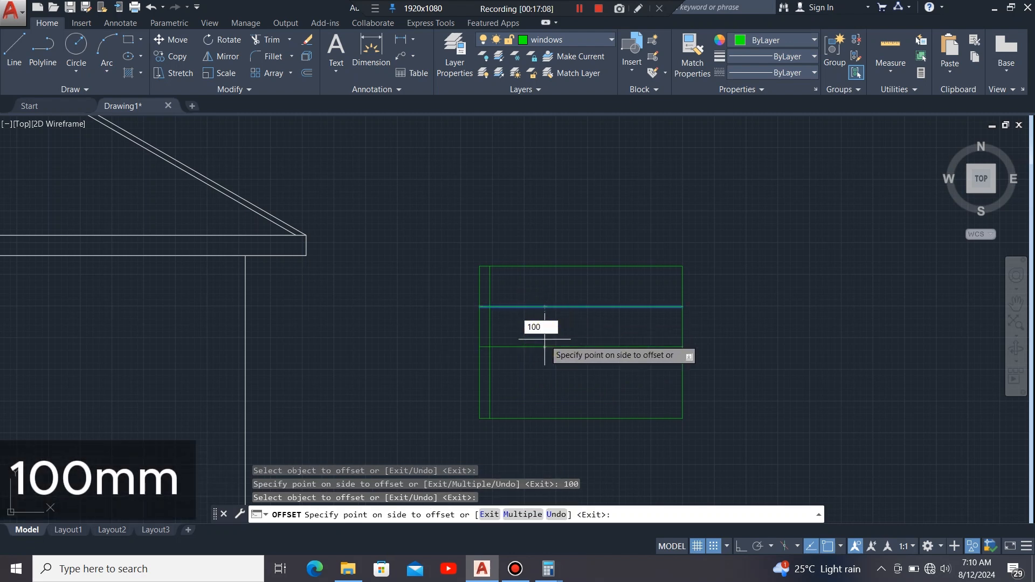
{"action": "key", "text": "Return"}
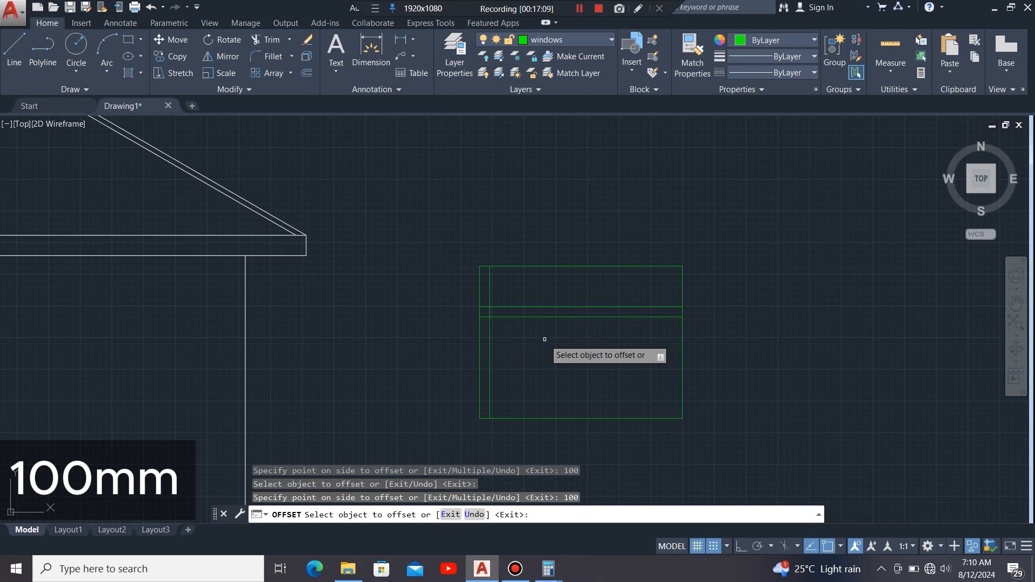
Step: Offset the window's right edge 100 mm inward to form the matching side frame
{"action": "left_click", "coordinate": [683, 354]}
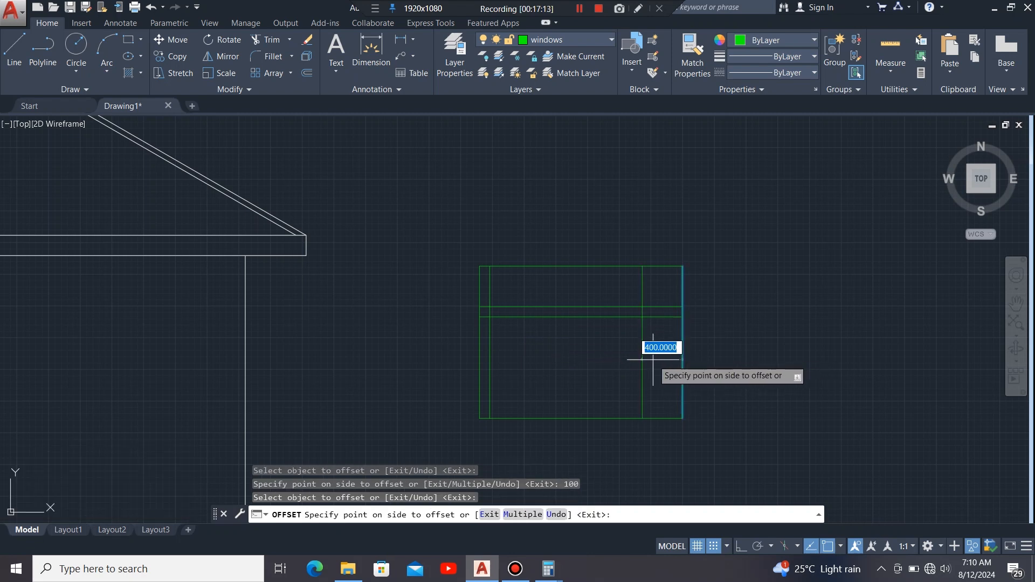
{"action": "type", "text": "100"}
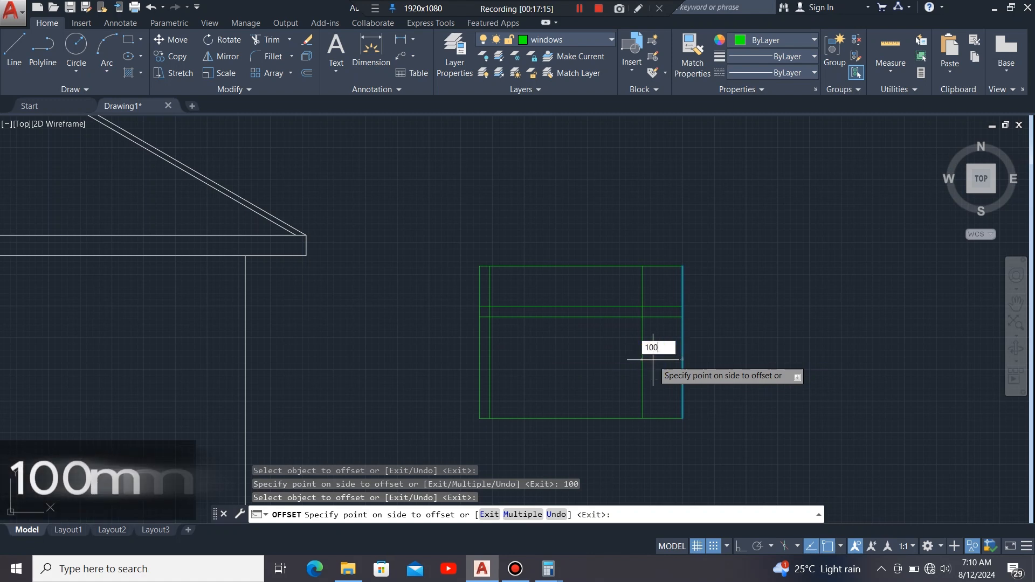
{"action": "key", "text": "Return"}
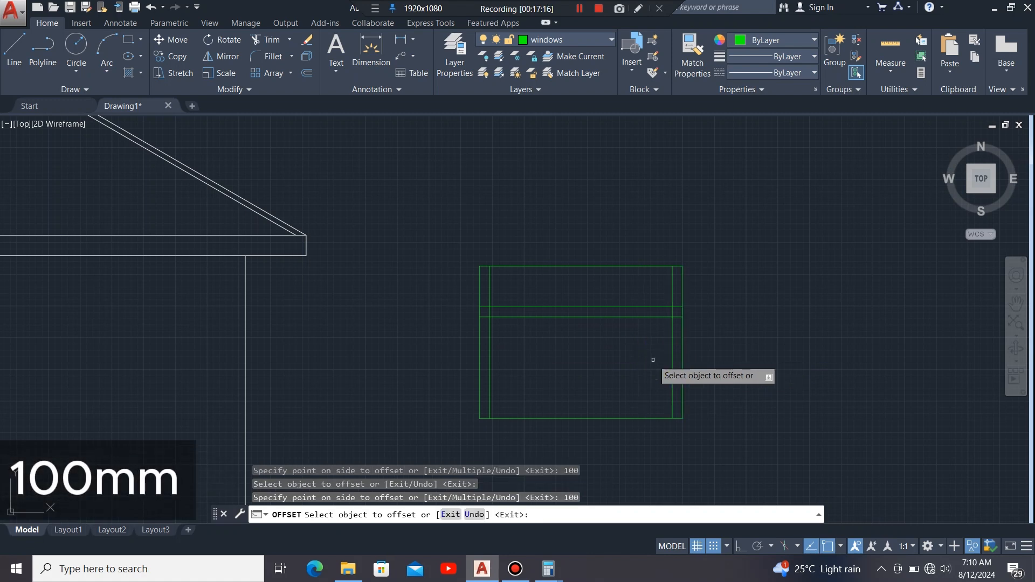
Step: Offset the window's bottom edge 100 mm upward to form the lower frame member
{"action": "left_click", "coordinate": [608, 416]}
{"action": "type", "text": "1"}
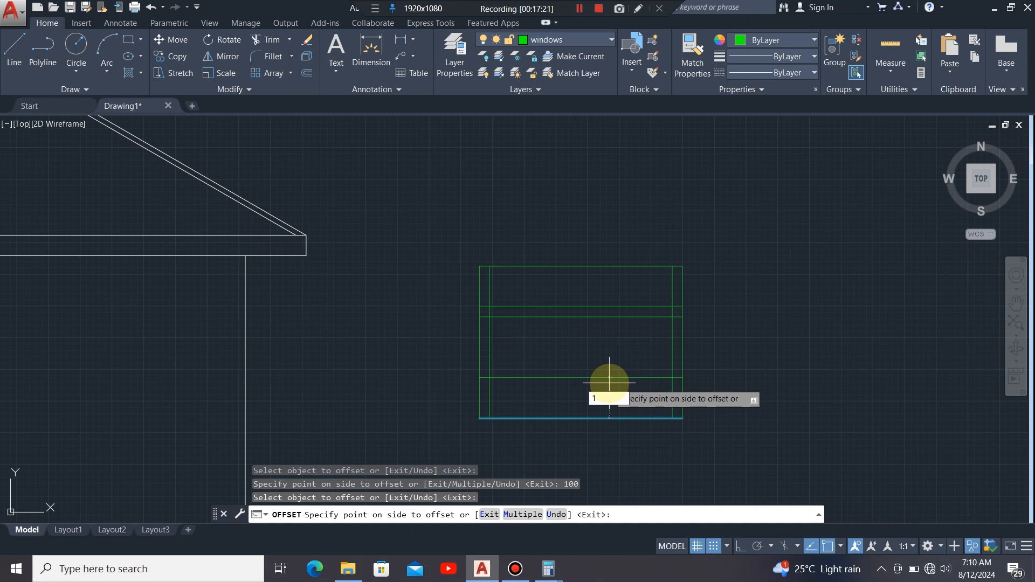
{"action": "type", "text": "00"}
{"action": "key", "text": "Return"}
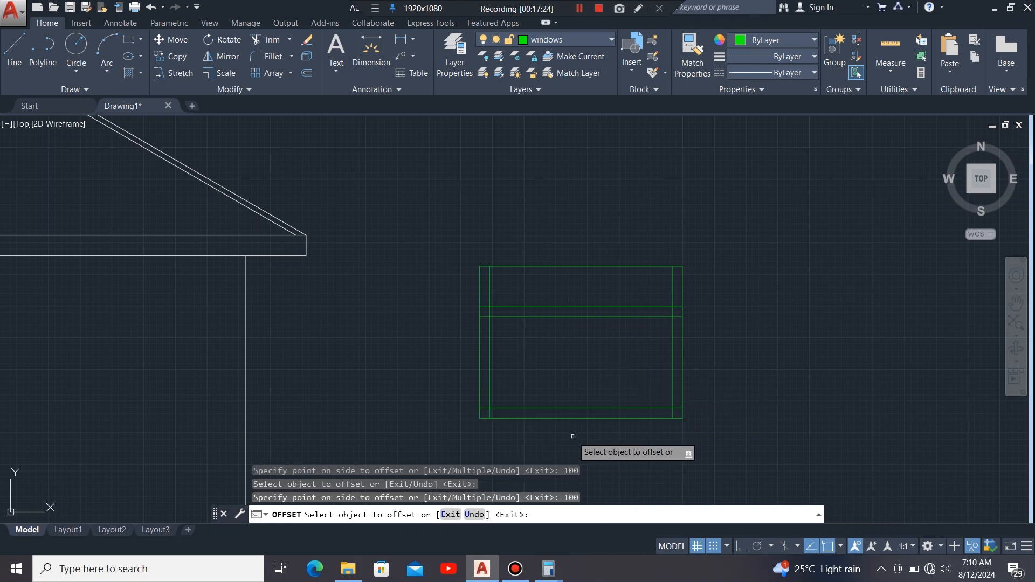
Step: Offset the window's left edge 1000 mm inward to create the vertical centre line
{"action": "left_click", "coordinate": [479, 371]}
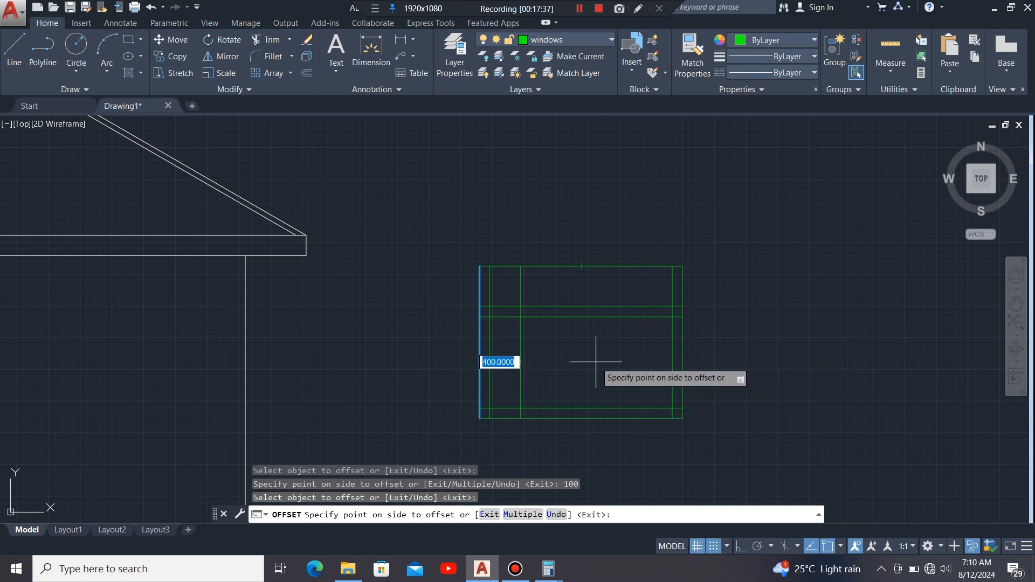
{"action": "type", "text": "1"}
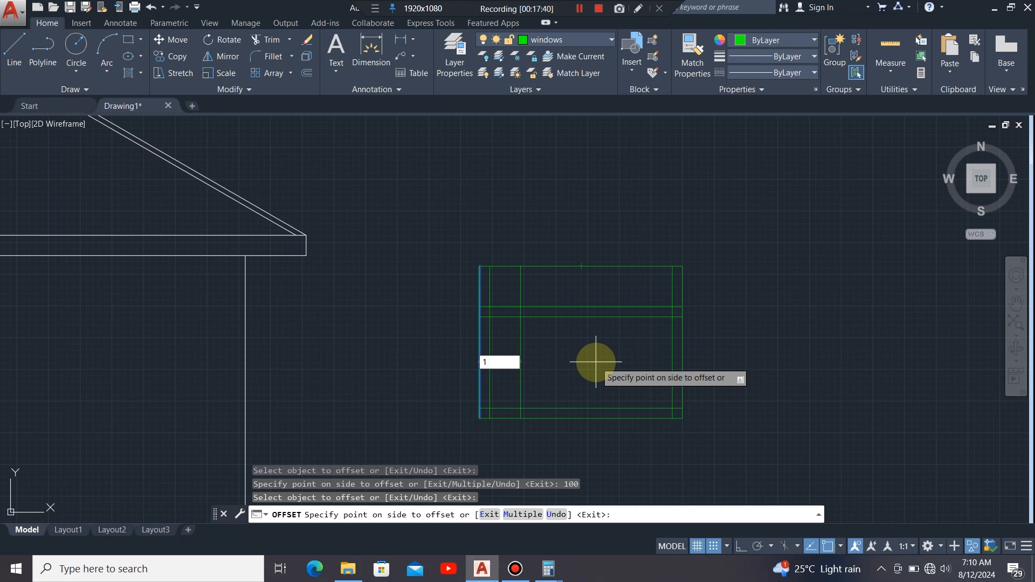
{"action": "type", "text": "000"}
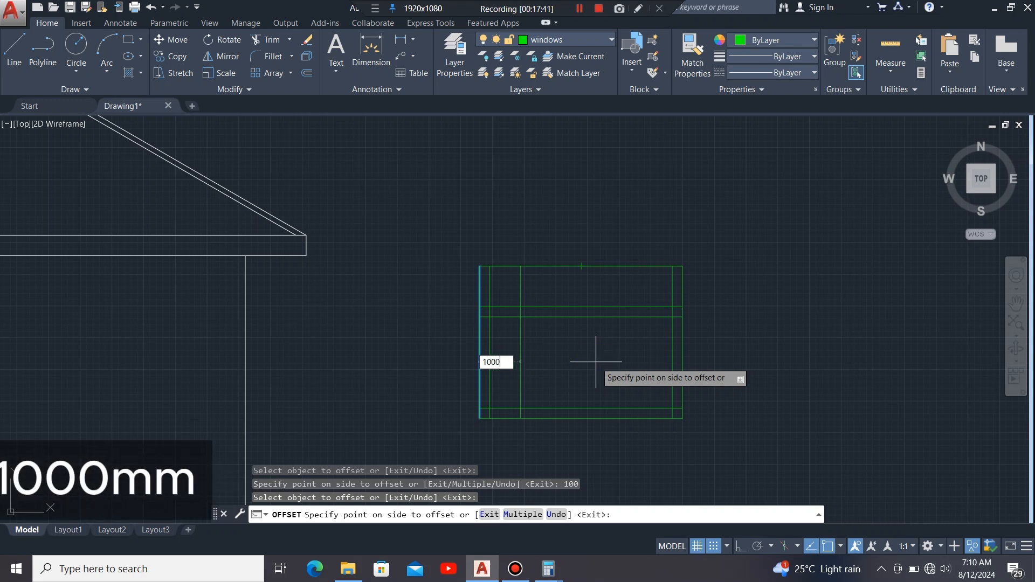
{"action": "key", "text": "Return"}
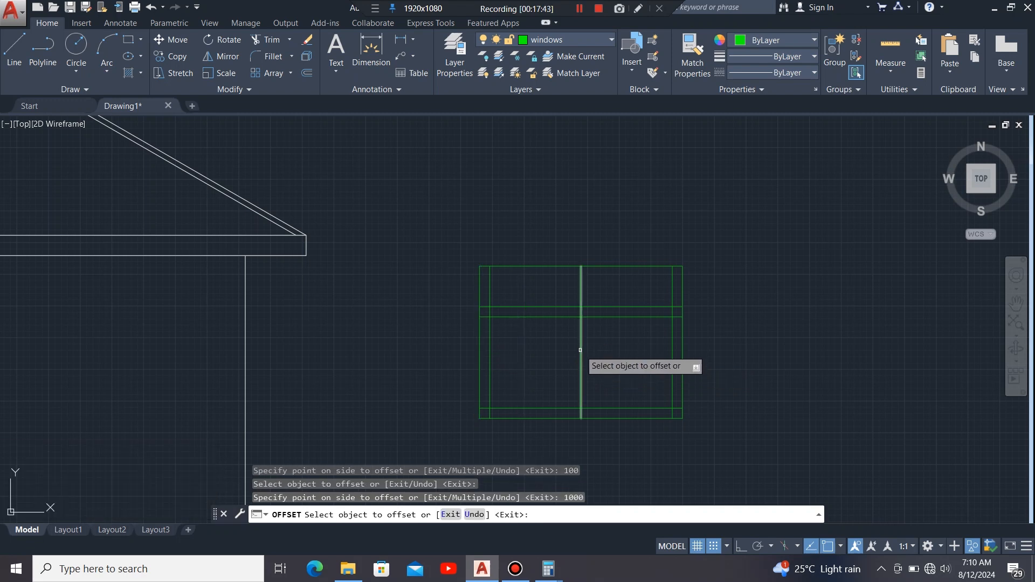
Step: Offset the window's vertical centre line 100 mm to each side to form the middle mullion
{"action": "left_click", "coordinate": [580, 349]}
{"action": "type", "text": "1"}
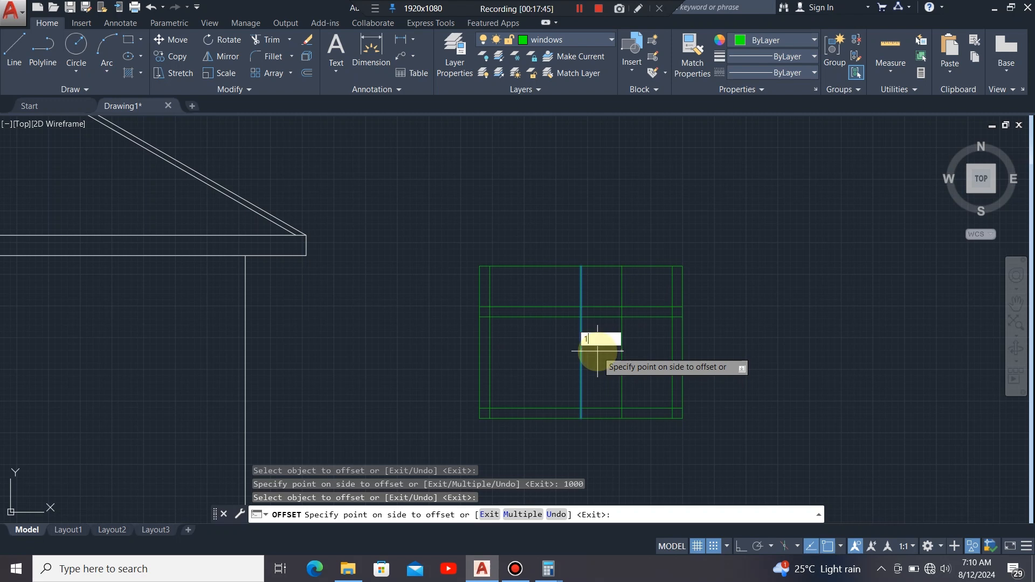
{"action": "type", "text": "000"}
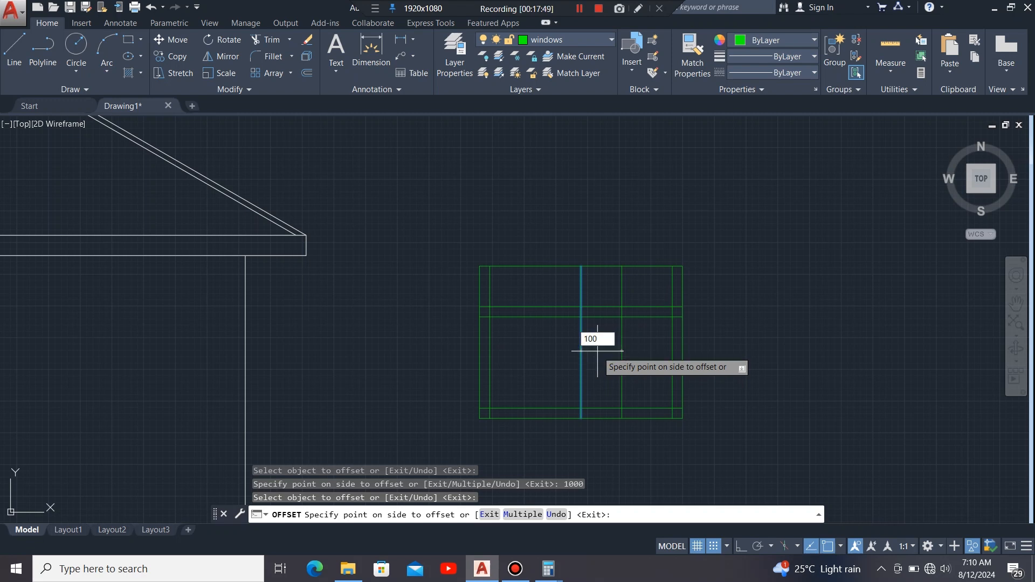
{"action": "key", "text": "Return"}
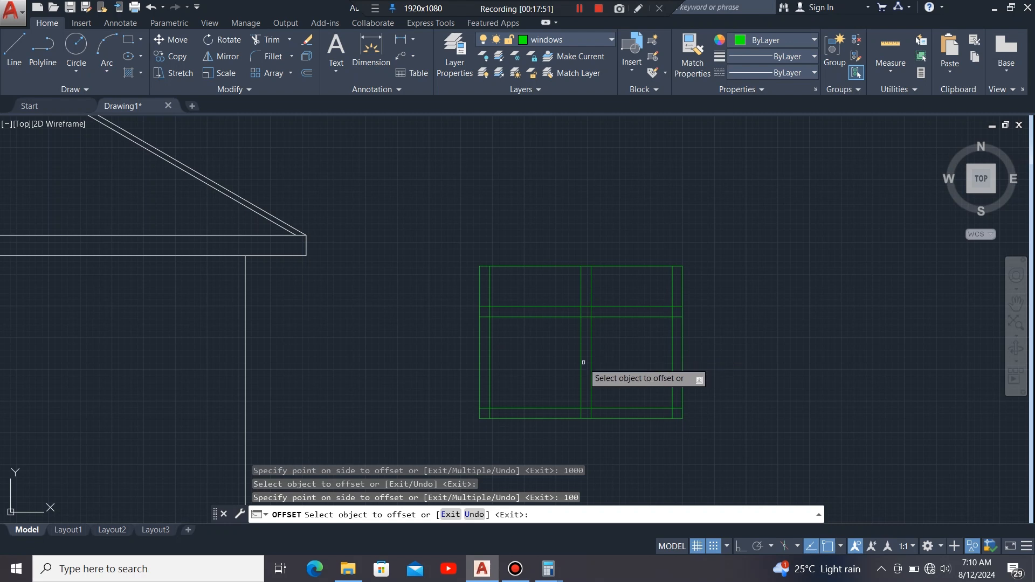
{"action": "left_click", "coordinate": [582, 363]}
{"action": "type", "text": "1"}
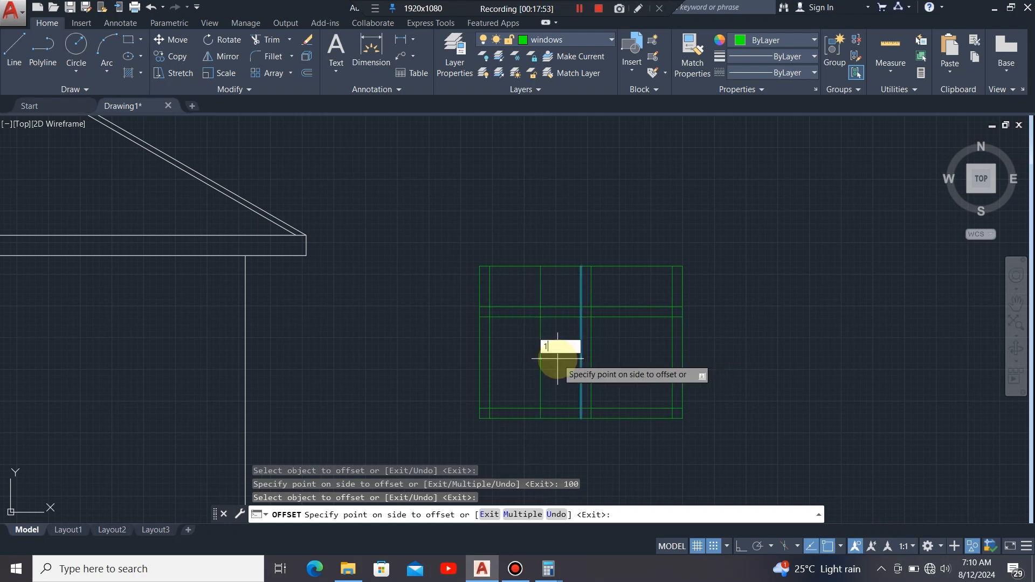
{"action": "type", "text": "00"}
{"action": "left_click", "coordinate": [557, 359]}
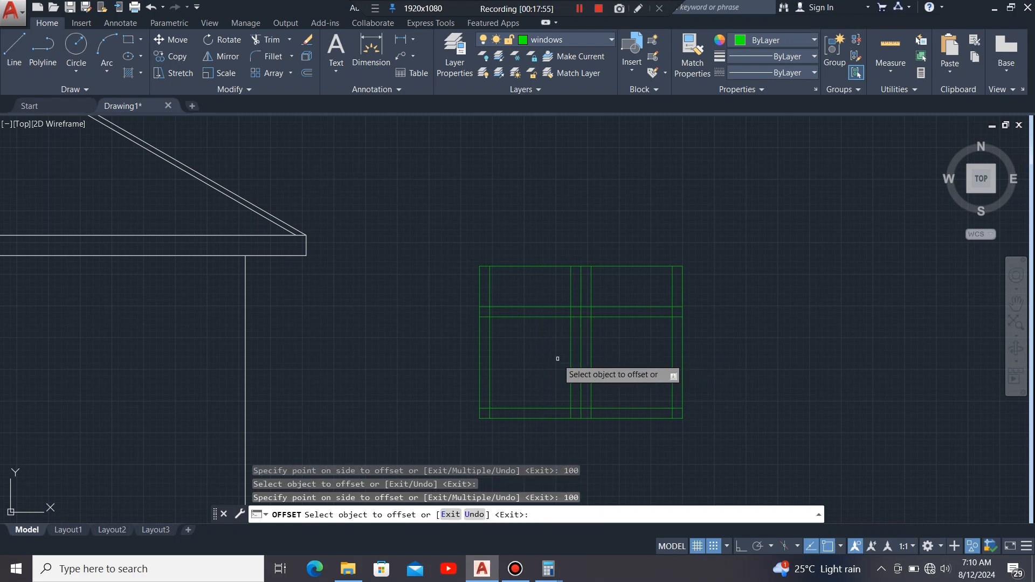
Step: Examine the ground floor plan and the front elevation alongside the window drawing
{"action": "scroll", "coordinate": [667, 252], "scroll_direction": "down", "scroll_amount": 3}
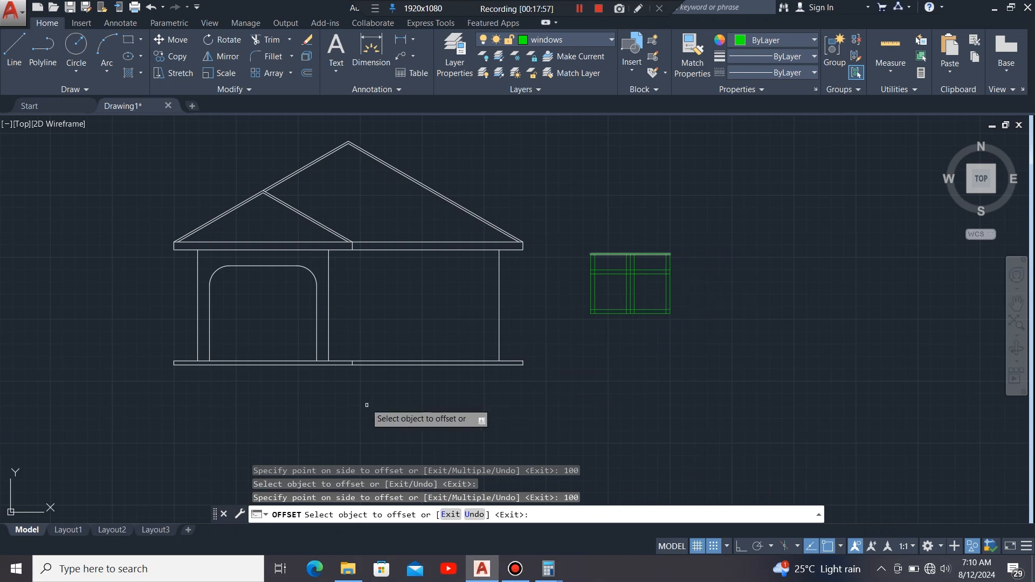
{"action": "scroll", "coordinate": [474, 370], "scroll_direction": "up", "scroll_amount": 2}
{"action": "scroll", "coordinate": [642, 370], "scroll_direction": "down", "scroll_amount": 5}
{"action": "scroll", "coordinate": [302, 350], "scroll_direction": "up", "scroll_amount": 6}
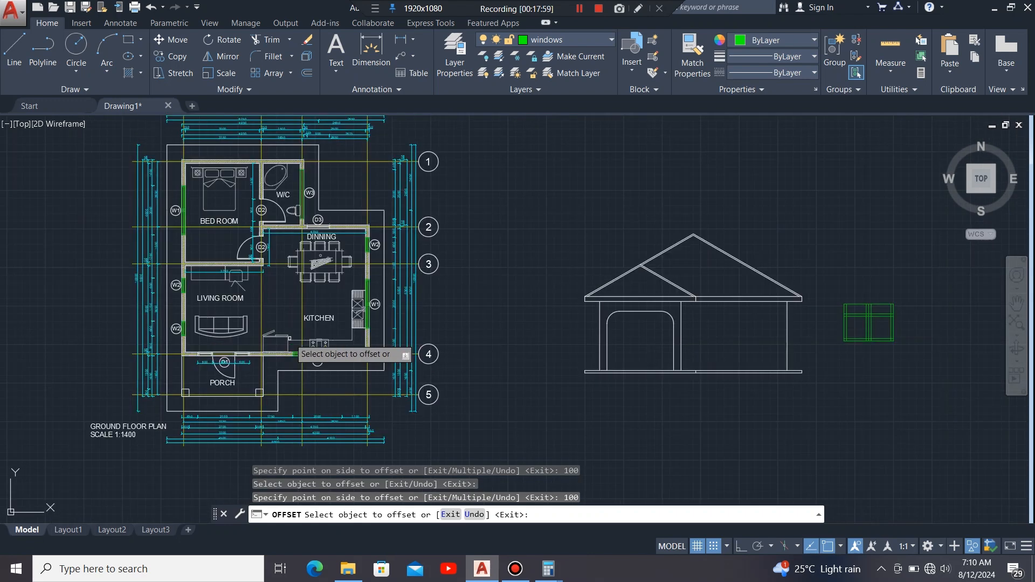
{"action": "scroll", "coordinate": [409, 416], "scroll_direction": "down", "scroll_amount": 5}
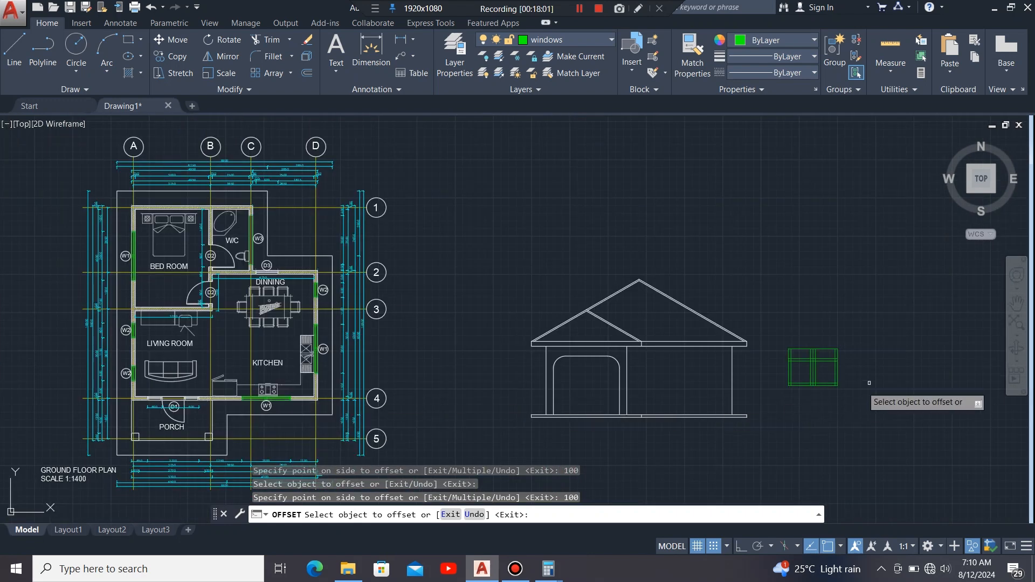
{"action": "middle_click_drag", "start_coordinate": [876, 375], "coordinate": [819, 400]}
{"action": "scroll", "coordinate": [755, 431], "scroll_direction": "up", "scroll_amount": 6}
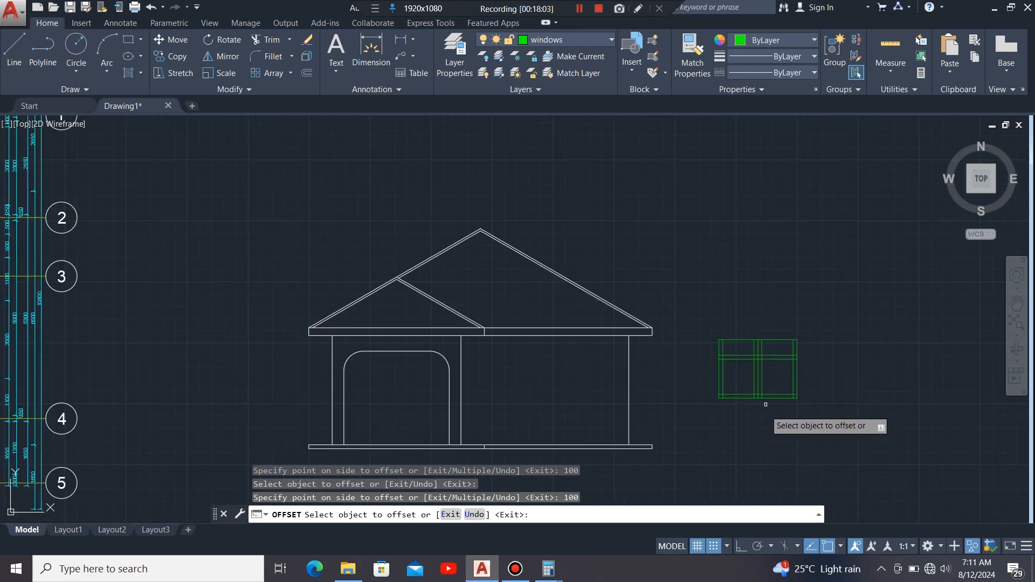
{"action": "scroll", "coordinate": [577, 265], "scroll_direction": "down", "scroll_amount": 5}
Step: Offset the window's top edge downward seven times at 50 mm spacing to fill the upper panel with horizontal louvre lines
{"action": "scroll", "coordinate": [584, 270], "scroll_direction": "up", "scroll_amount": 3}
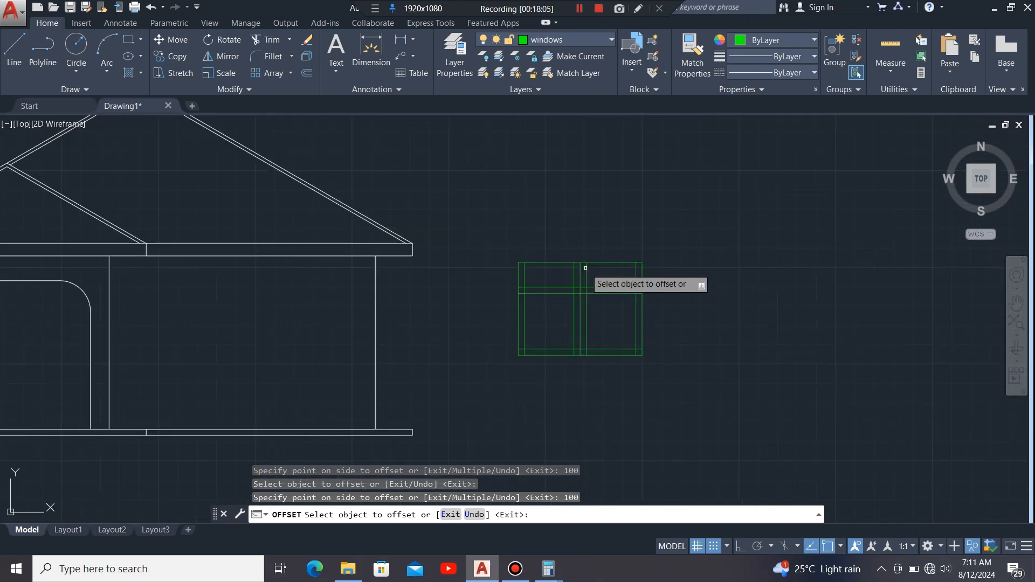
{"action": "scroll", "coordinate": [604, 269], "scroll_direction": "up", "scroll_amount": 4}
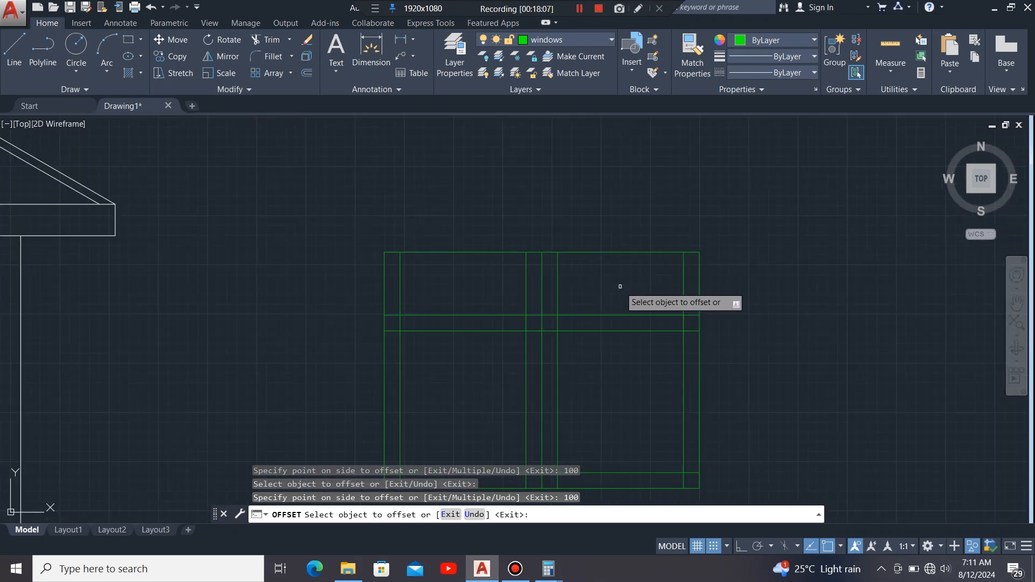
{"action": "left_click", "coordinate": [594, 252]}
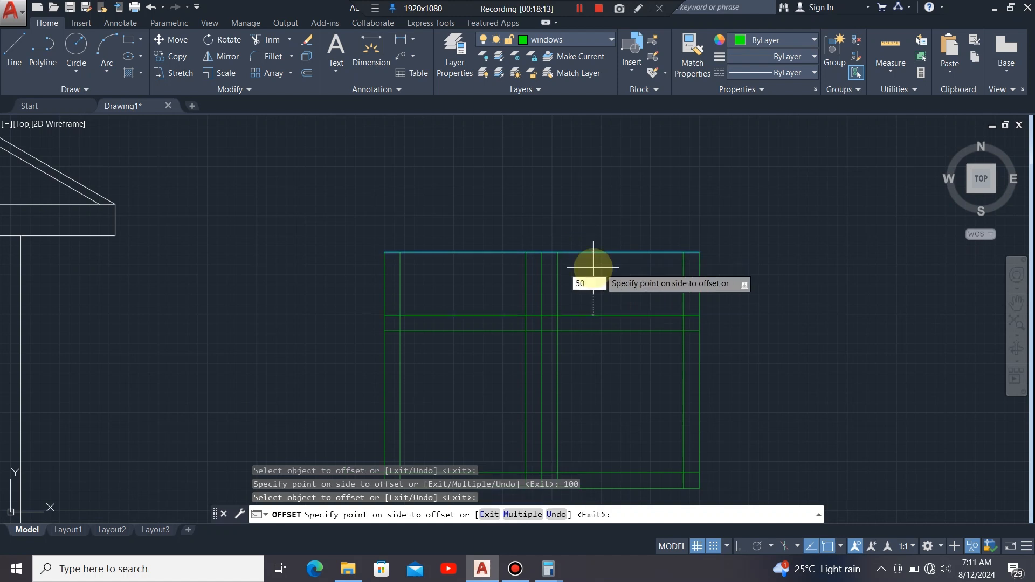
{"action": "left_click", "coordinate": [593, 267]}
{"action": "left_click", "coordinate": [587, 260]}
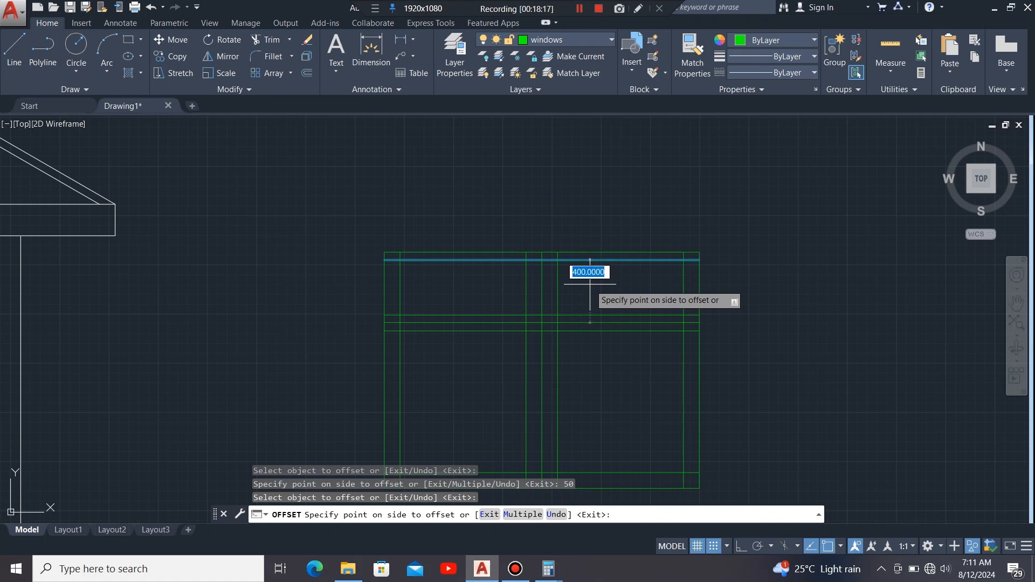
{"action": "left_click", "coordinate": [590, 285]}
{"action": "left_click", "coordinate": [577, 267]}
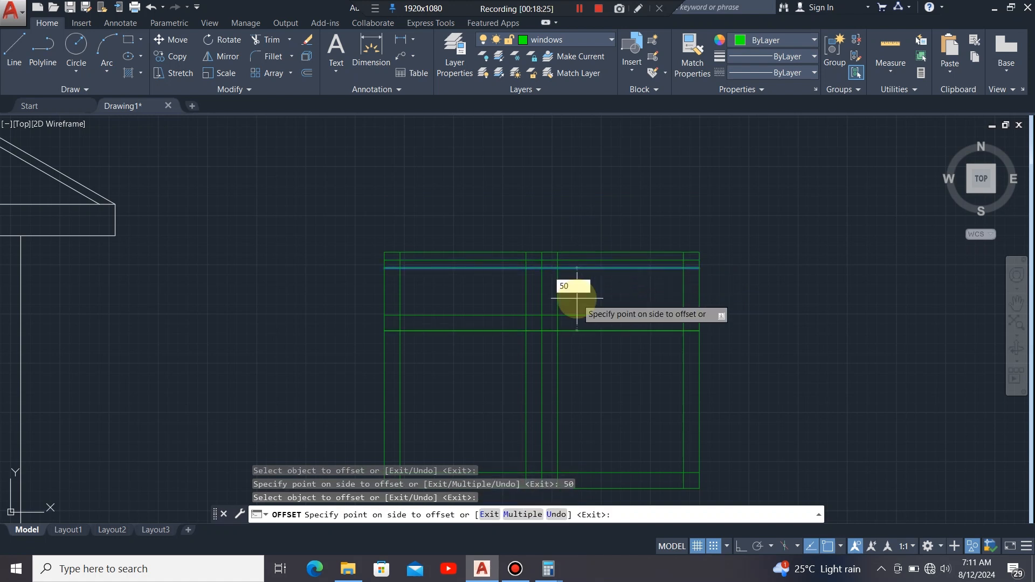
{"action": "left_click", "coordinate": [577, 298]}
{"action": "left_click", "coordinate": [598, 275]}
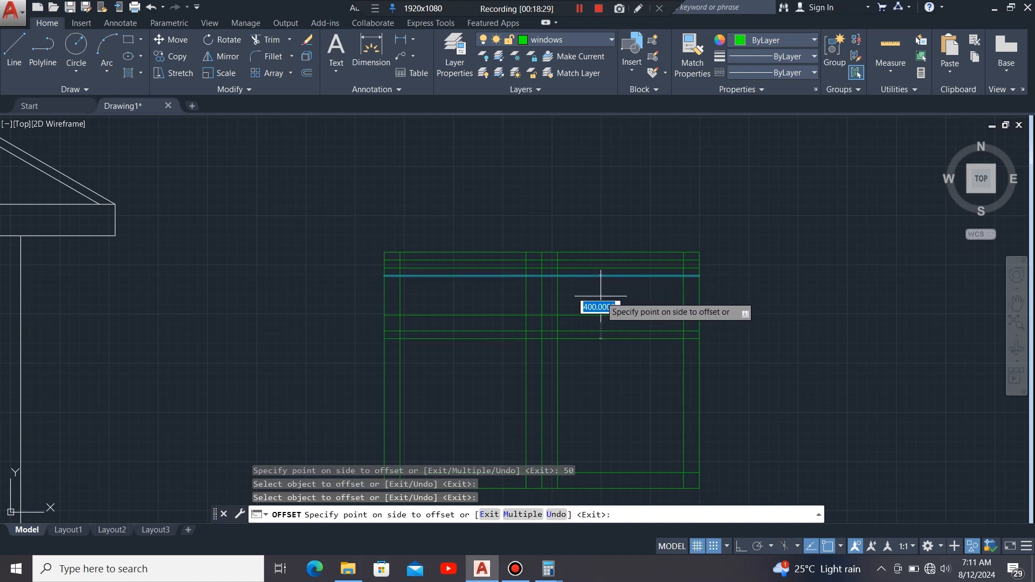
{"action": "left_click", "coordinate": [601, 296]}
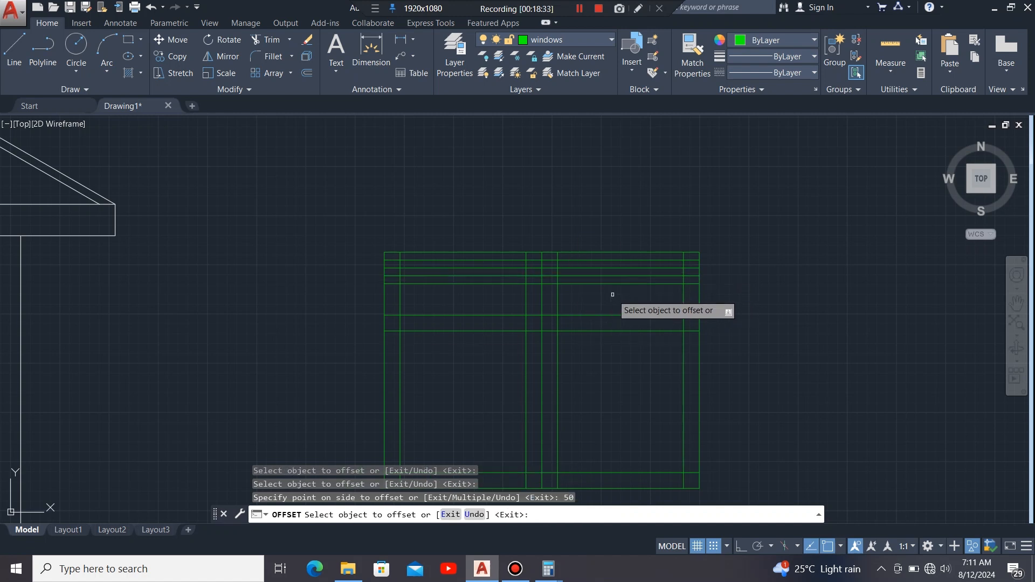
{"action": "left_click", "coordinate": [610, 284]}
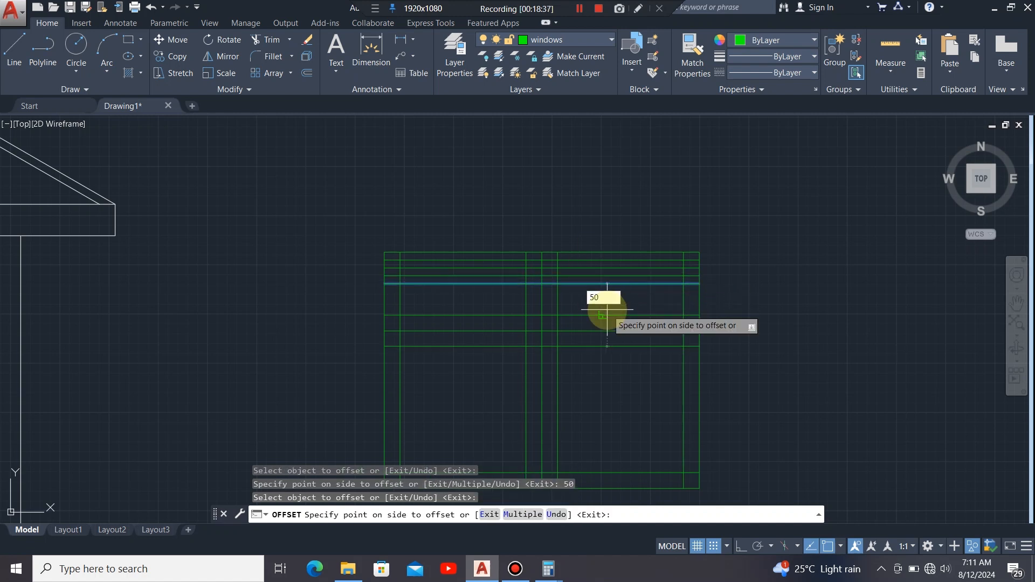
{"action": "left_click", "coordinate": [607, 310]}
{"action": "left_click", "coordinate": [607, 292]}
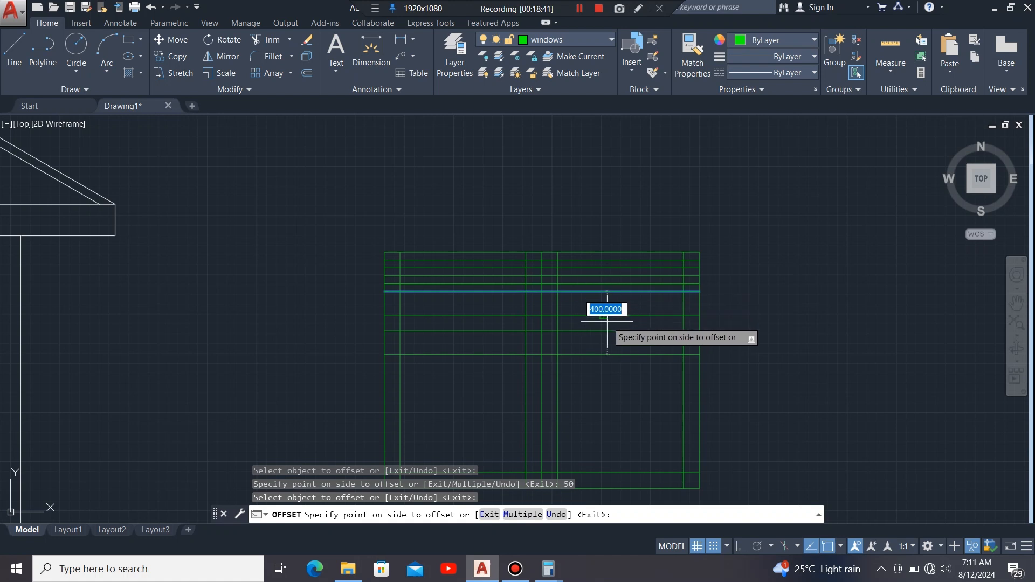
{"action": "left_click", "coordinate": [607, 321]}
{"action": "left_click", "coordinate": [611, 300]}
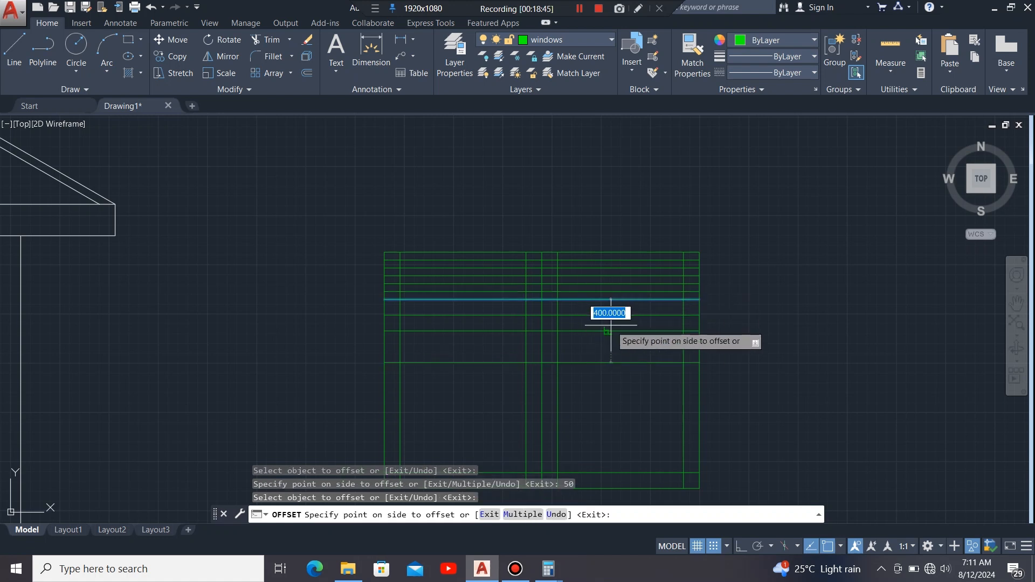
{"action": "left_click", "coordinate": [611, 325]}
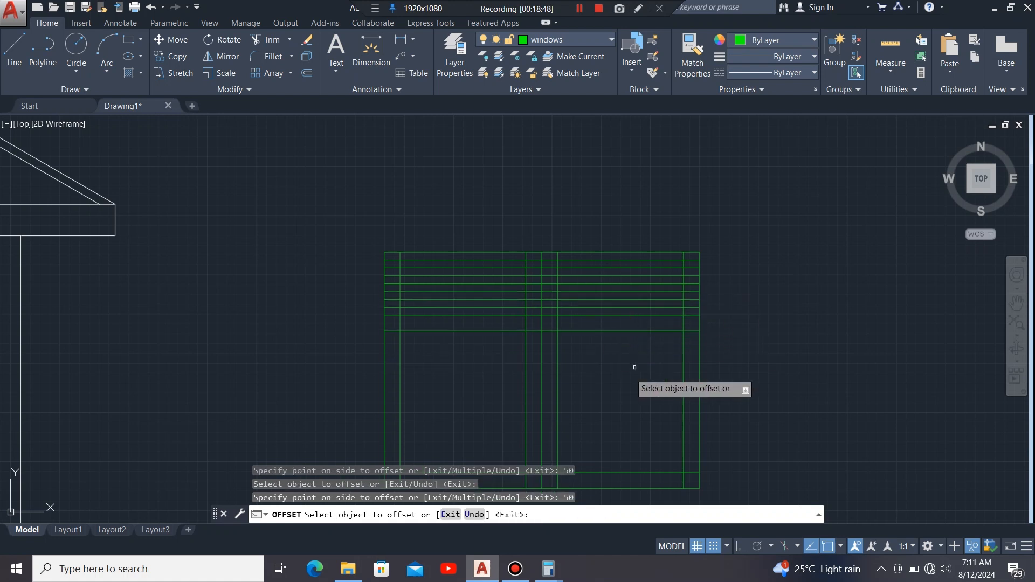
{"action": "scroll", "coordinate": [596, 307], "scroll_direction": "down", "scroll_amount": 2}
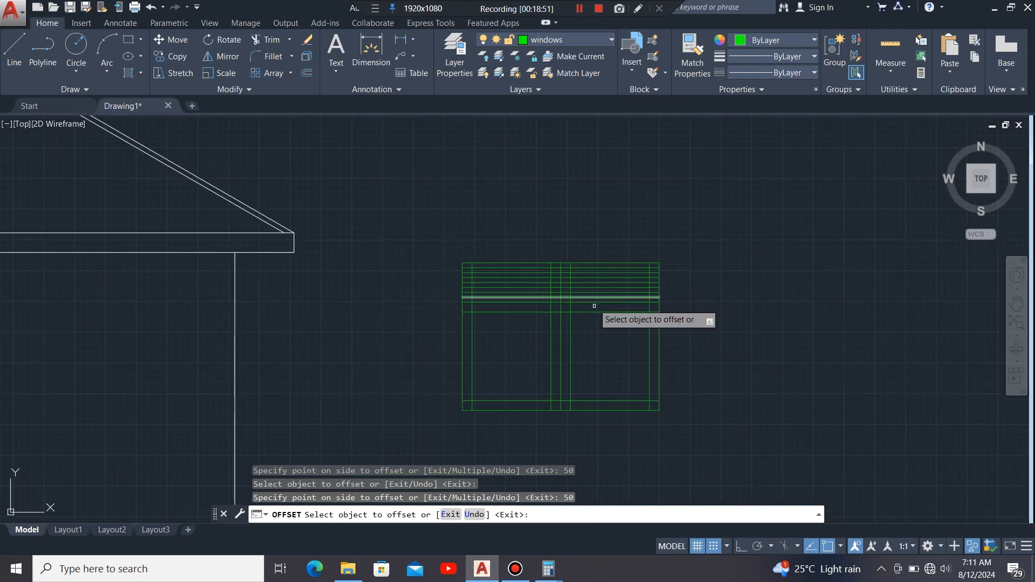
{"action": "scroll", "coordinate": [598, 320], "scroll_direction": "up", "scroll_amount": 2}
{"action": "key", "text": "Escape"}
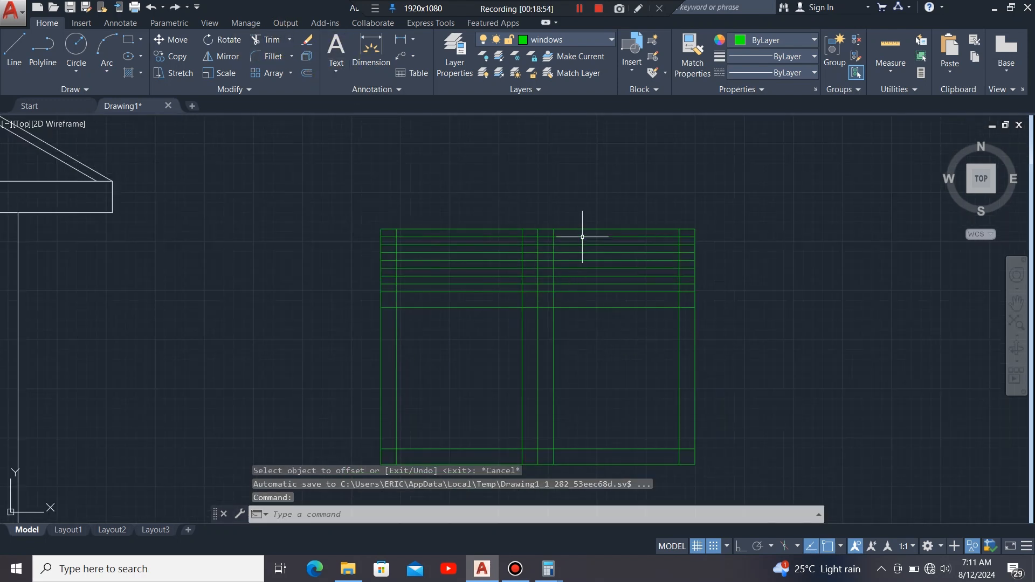
Step: Trim the louvre lines out of the window's left frame strip, using all the window lines as cutting edges
{"action": "scroll", "coordinate": [484, 184], "scroll_direction": "down", "scroll_amount": 2}
{"action": "left_click", "coordinate": [678, 176]}
{"action": "left_click", "coordinate": [359, 420]}
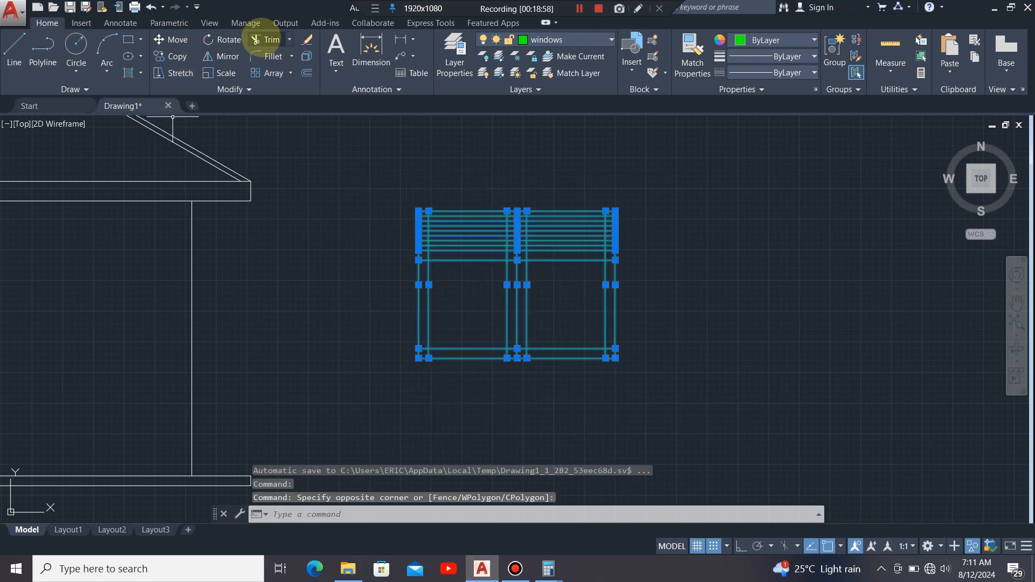
{"action": "left_click", "coordinate": [261, 39]}
{"action": "scroll", "coordinate": [420, 209], "scroll_direction": "up", "scroll_amount": 3}
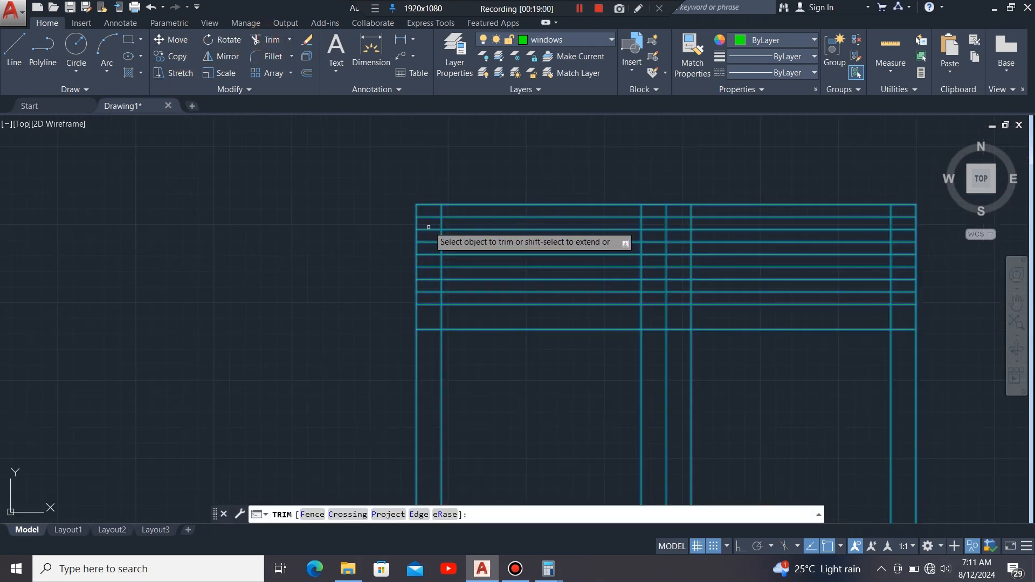
{"action": "left_click_drag", "start_coordinate": [427, 296], "coordinate": [428, 212]}
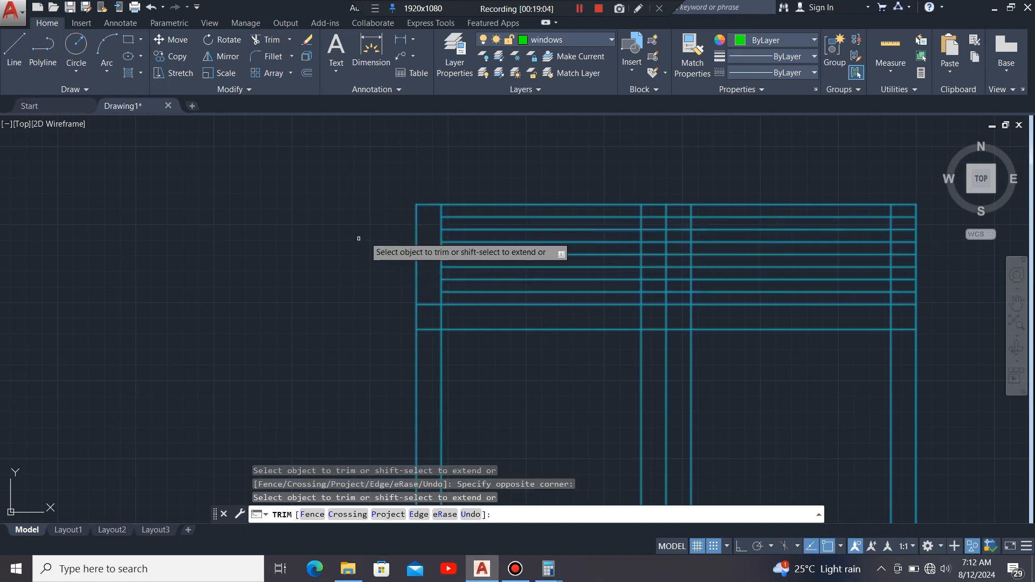
Step: Trim the louvre lines out of both halves of the window's middle mullion
{"action": "scroll", "coordinate": [261, 289], "scroll_direction": "down", "scroll_amount": 2}
{"action": "scroll", "coordinate": [548, 258], "scroll_direction": "up", "scroll_amount": 4}
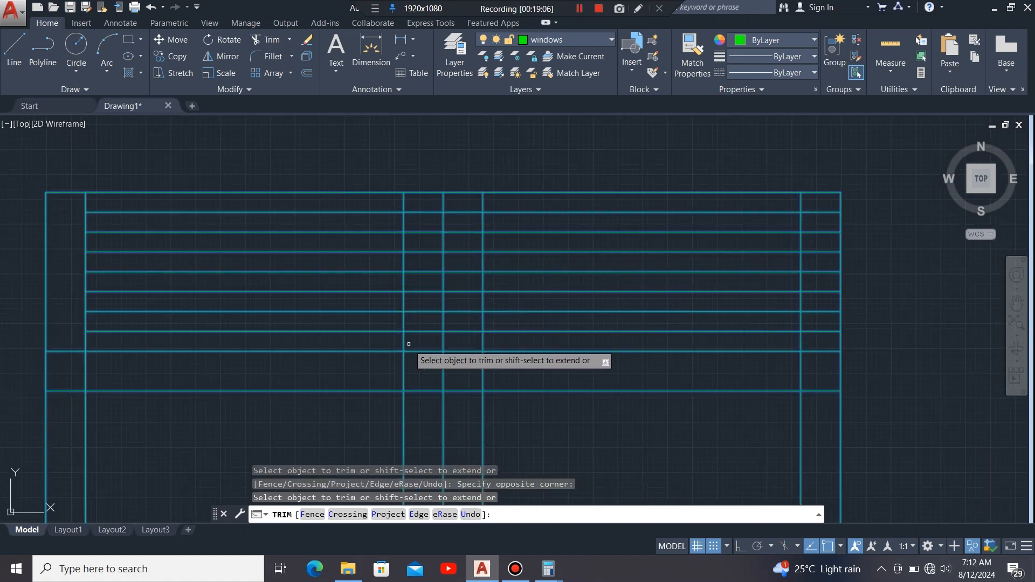
{"action": "left_click_drag", "start_coordinate": [425, 341], "coordinate": [425, 204]}
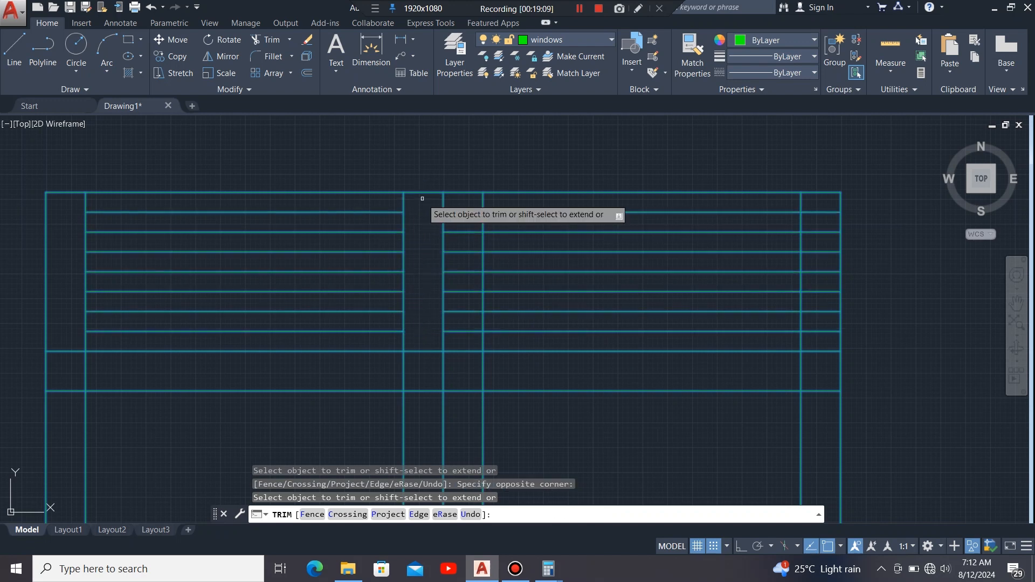
{"action": "left_click_drag", "start_coordinate": [463, 339], "coordinate": [461, 215]}
Step: Trim the louvre lines out of the window's right frame strip
{"action": "scroll", "coordinate": [507, 272], "scroll_direction": "down", "scroll_amount": 2}
{"action": "scroll", "coordinate": [539, 274], "scroll_direction": "up", "scroll_amount": 3}
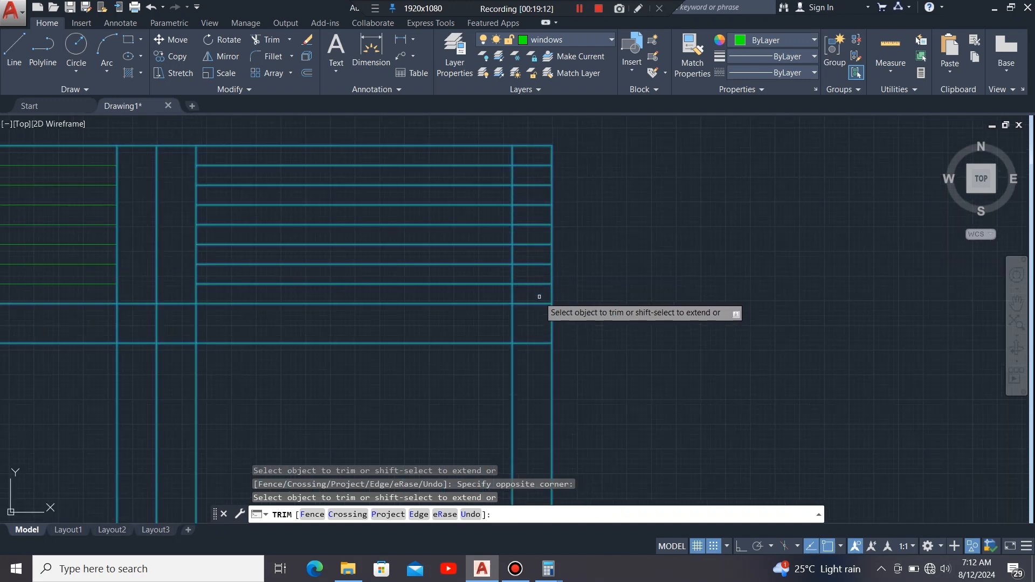
{"action": "left_click_drag", "start_coordinate": [541, 294], "coordinate": [528, 153]}
{"action": "scroll", "coordinate": [536, 159], "scroll_direction": "down", "scroll_amount": 3}
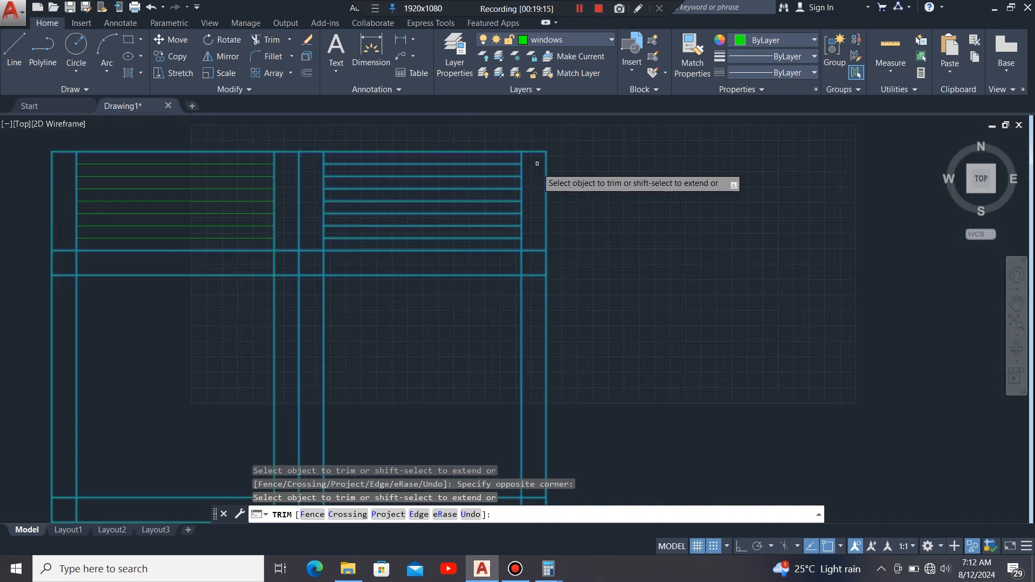
Step: Trim the overlapping line segments out of the transom strip between the louvred section and the two lower panels
{"action": "scroll", "coordinate": [460, 236], "scroll_direction": "up", "scroll_amount": 2}
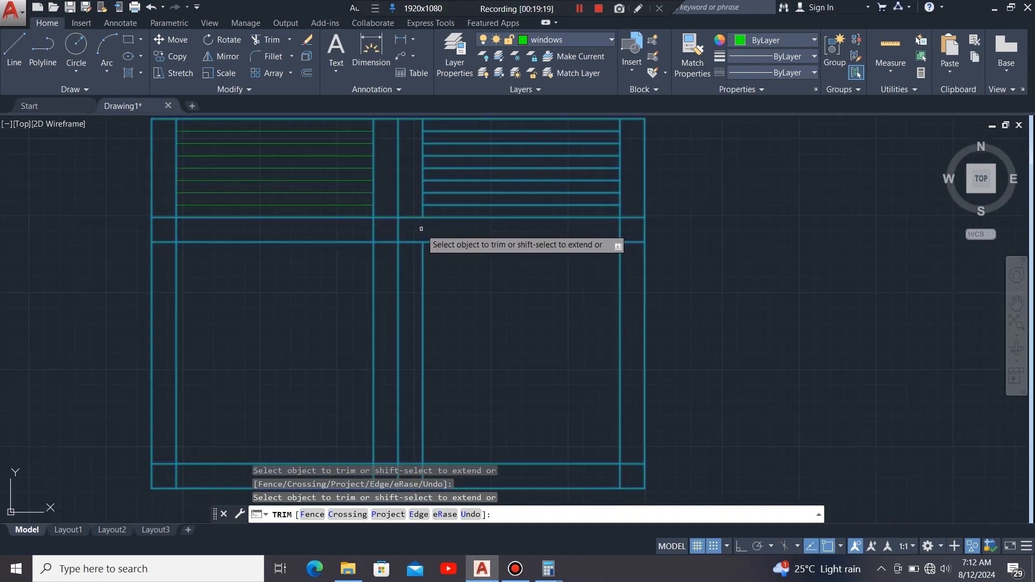
{"action": "left_click", "coordinate": [421, 229]}
{"action": "left_click", "coordinate": [415, 242]}
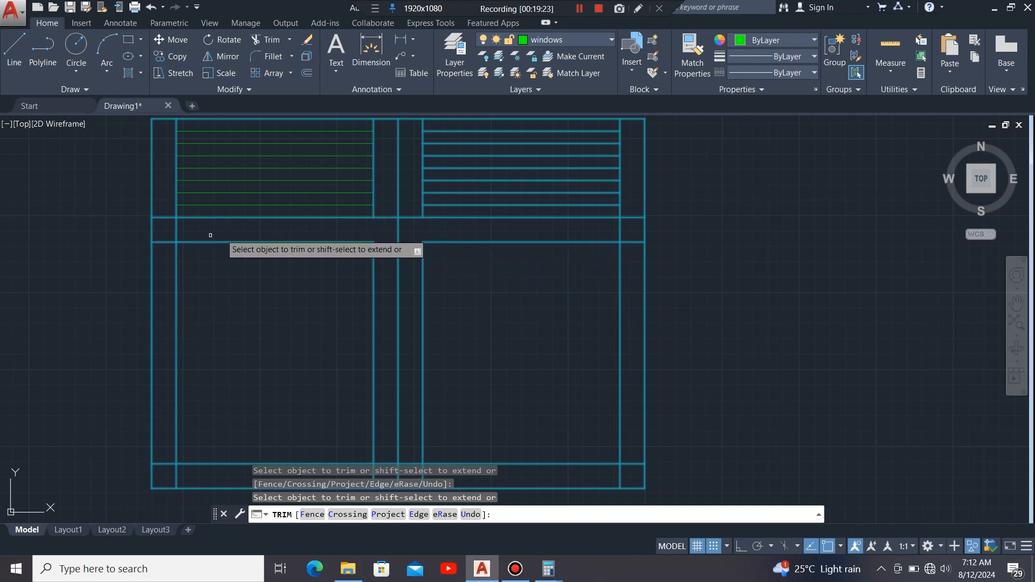
{"action": "left_click", "coordinate": [176, 230]}
{"action": "left_click", "coordinate": [167, 242]}
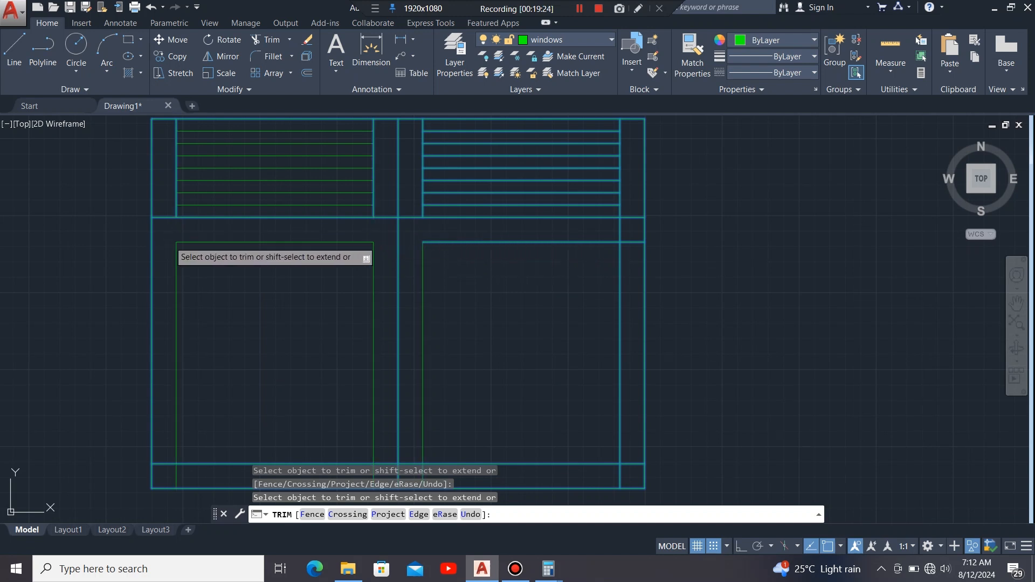
{"action": "left_click", "coordinate": [633, 242]}
Step: Trim the overlapping line segments out of the bottom frame strip below both lower panels and finish trimming
{"action": "scroll", "coordinate": [571, 207], "scroll_direction": "down", "scroll_amount": 4}
{"action": "scroll", "coordinate": [572, 287], "scroll_direction": "up", "scroll_amount": 2}
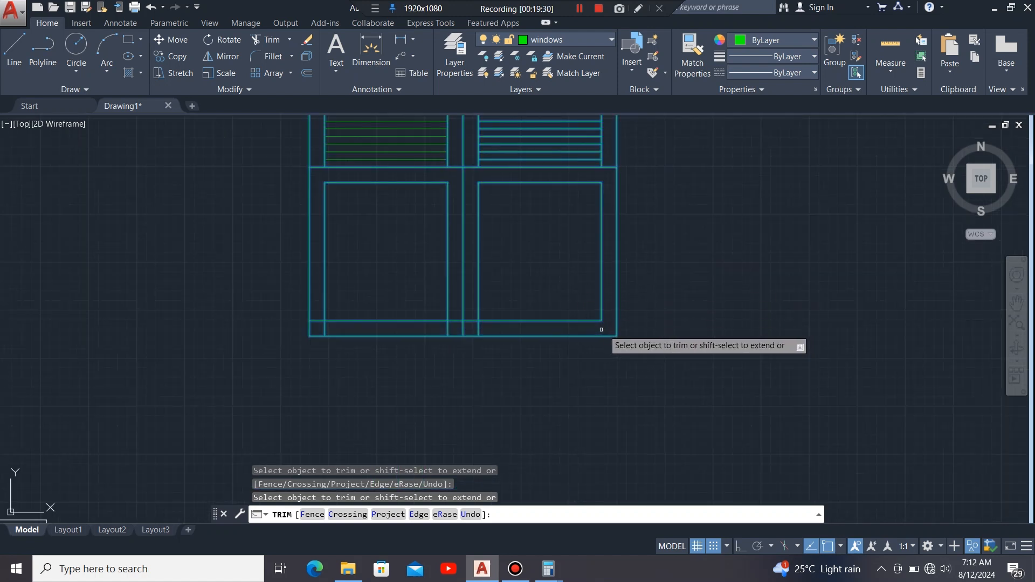
{"action": "left_click", "coordinate": [476, 326]}
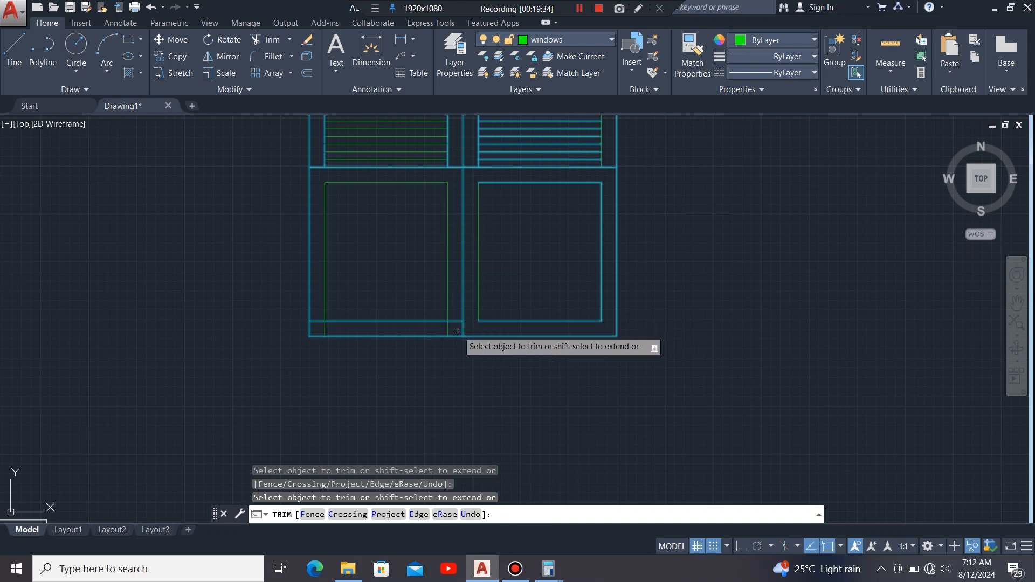
{"action": "left_click", "coordinate": [454, 323]}
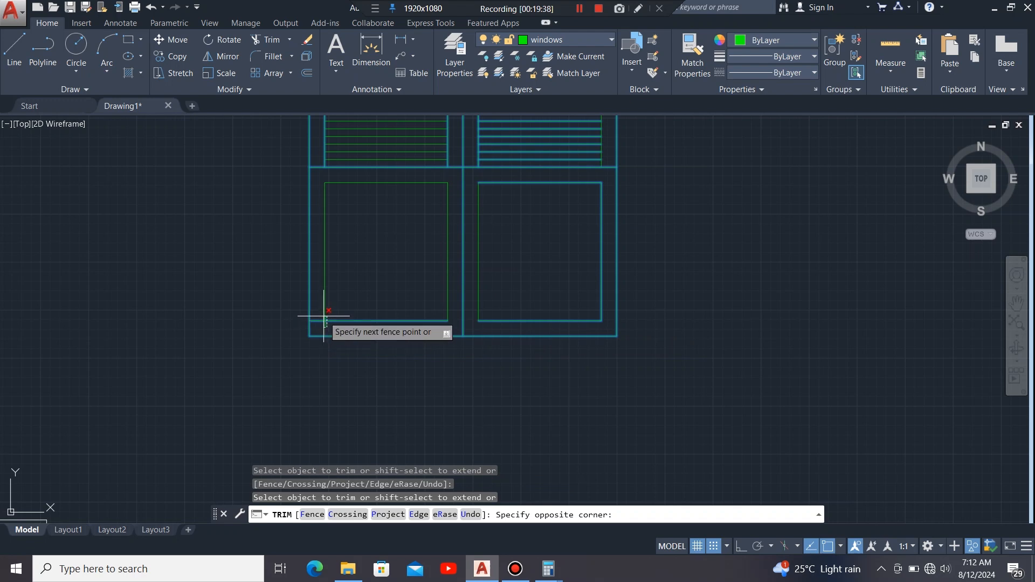
{"action": "scroll", "coordinate": [324, 317], "scroll_direction": "up", "scroll_amount": 4}
{"action": "left_click", "coordinate": [315, 342]}
{"action": "left_click", "coordinate": [314, 327]}
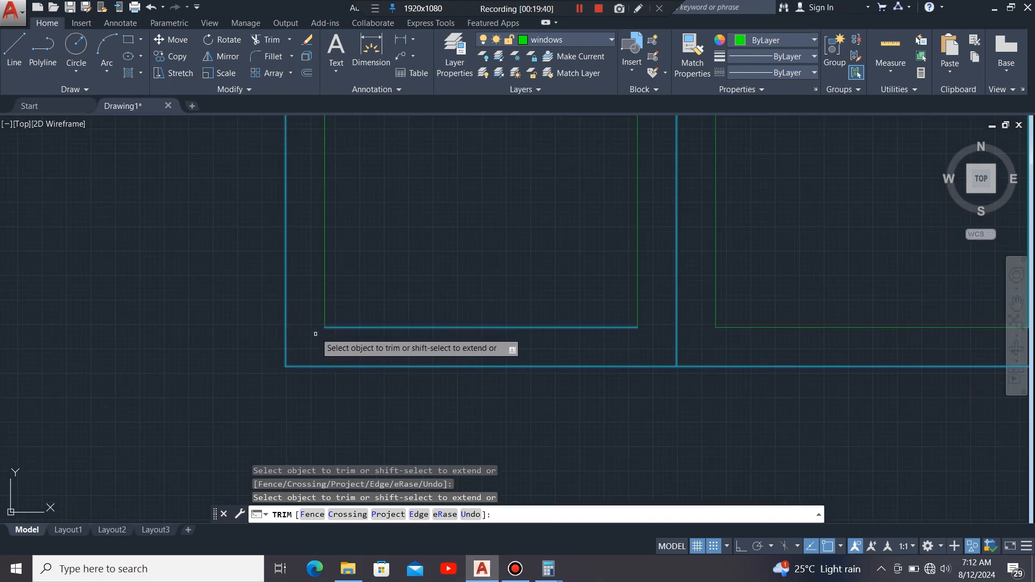
{"action": "scroll", "coordinate": [345, 398], "scroll_direction": "down", "scroll_amount": 6}
{"action": "scroll", "coordinate": [337, 307], "scroll_direction": "up", "scroll_amount": 4}
{"action": "scroll", "coordinate": [339, 262], "scroll_direction": "up", "scroll_amount": 1}
{"action": "scroll", "coordinate": [354, 252], "scroll_direction": "down", "scroll_amount": 3}
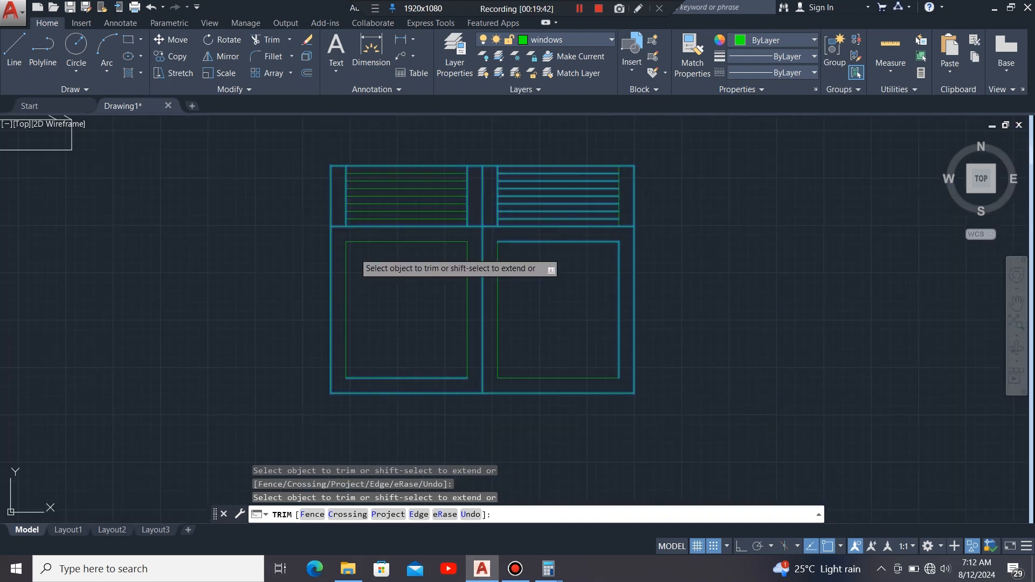
{"action": "key", "text": "Escape"}
Step: Offset all four edges of the right lower panel 20 mm inward
{"action": "scroll", "coordinate": [534, 227], "scroll_direction": "up", "scroll_amount": 2}
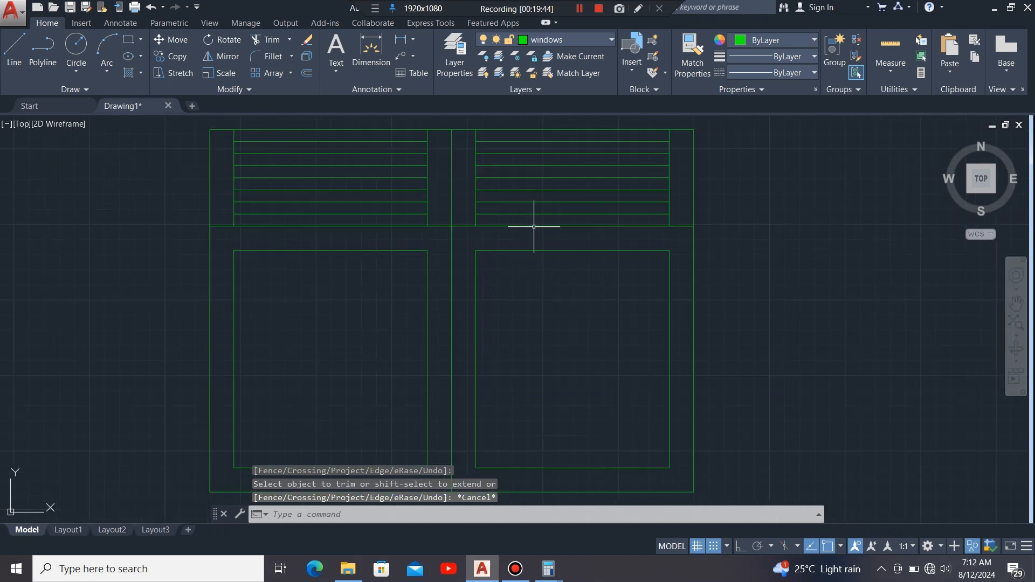
{"action": "left_click", "coordinate": [537, 270]}
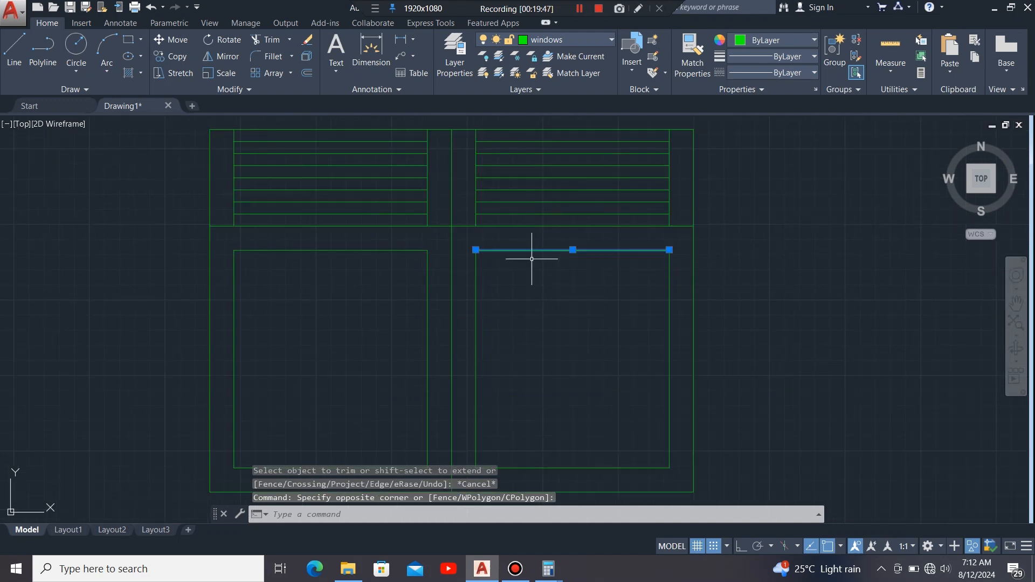
{"action": "left_click", "coordinate": [306, 56]}
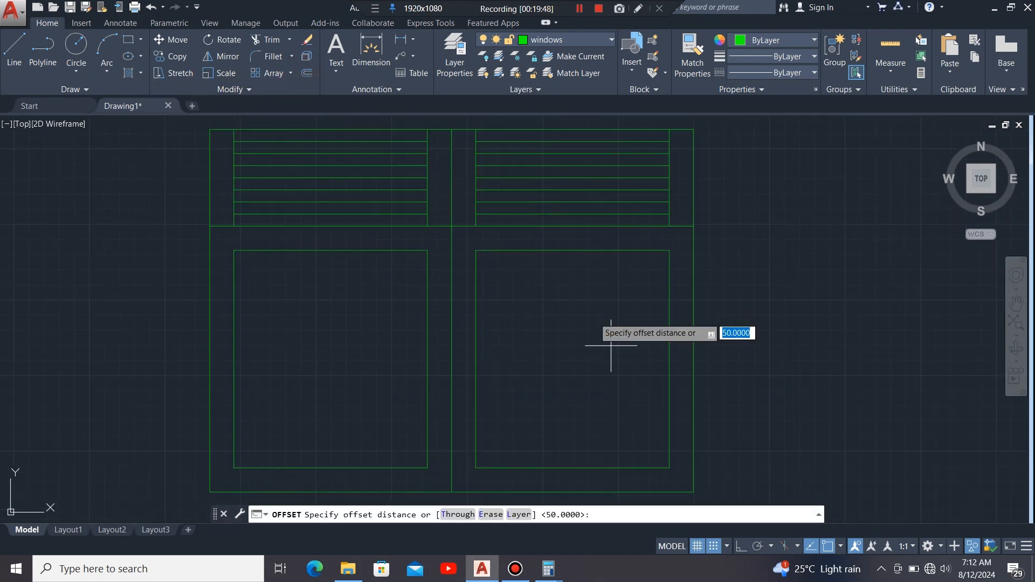
{"action": "left_click", "coordinate": [573, 249]}
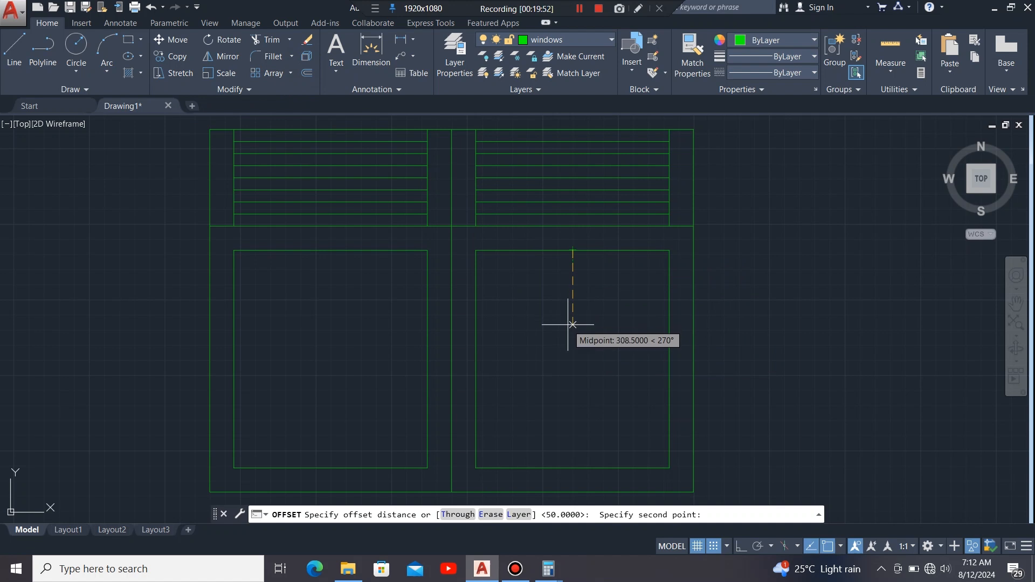
{"action": "type", "text": "20"}
{"action": "key", "text": "Return"}
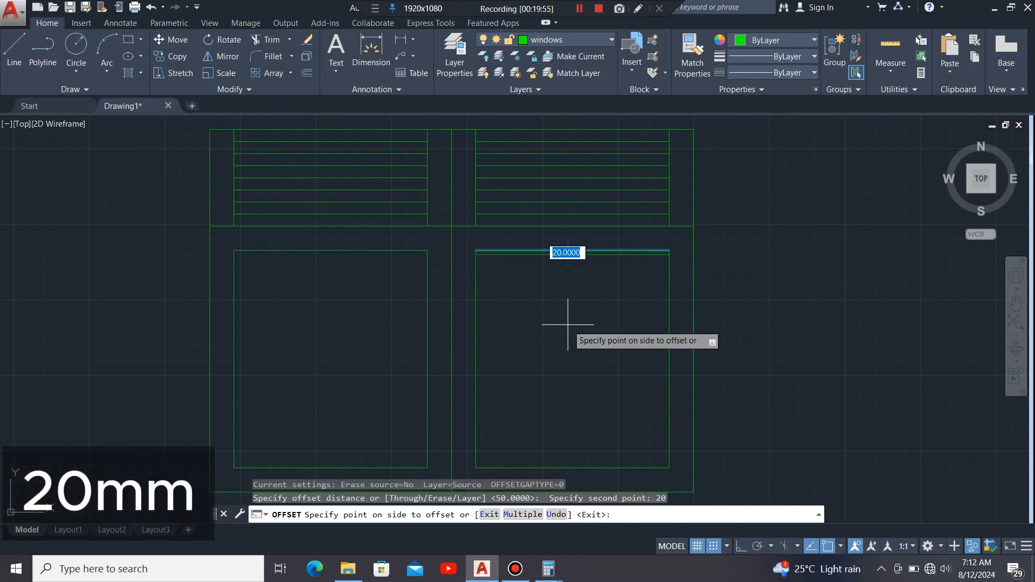
{"action": "left_click", "coordinate": [568, 324]}
{"action": "left_click", "coordinate": [475, 327]}
{"action": "left_click", "coordinate": [519, 343]}
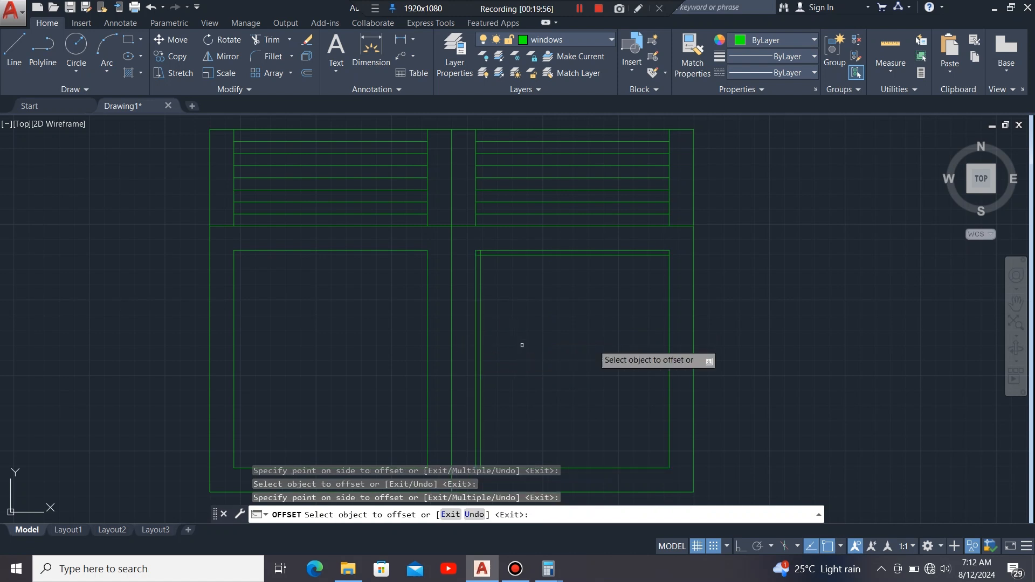
{"action": "left_click", "coordinate": [668, 325]}
{"action": "left_click", "coordinate": [610, 337]}
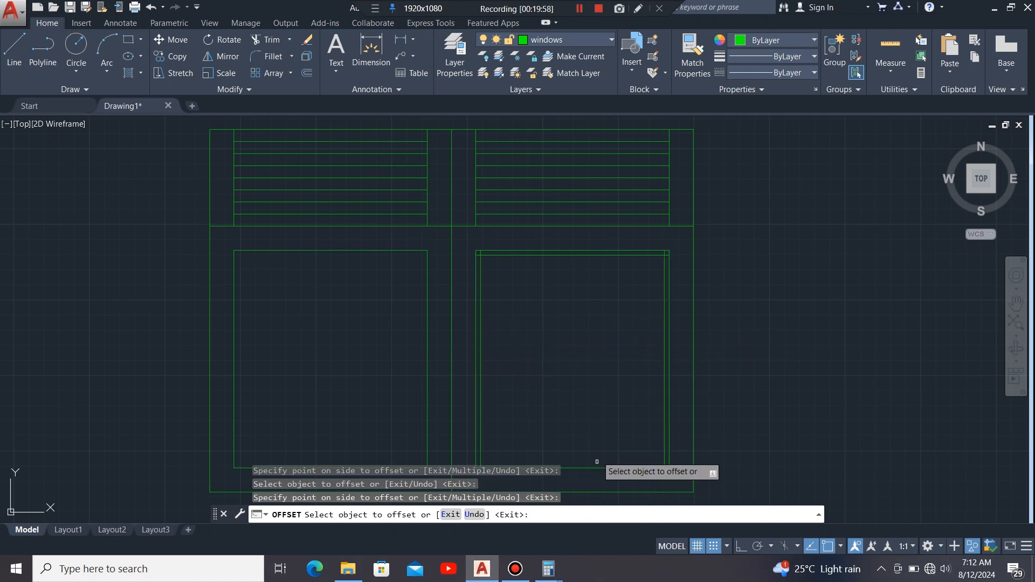
{"action": "left_click", "coordinate": [593, 468]}
{"action": "left_click", "coordinate": [598, 421]}
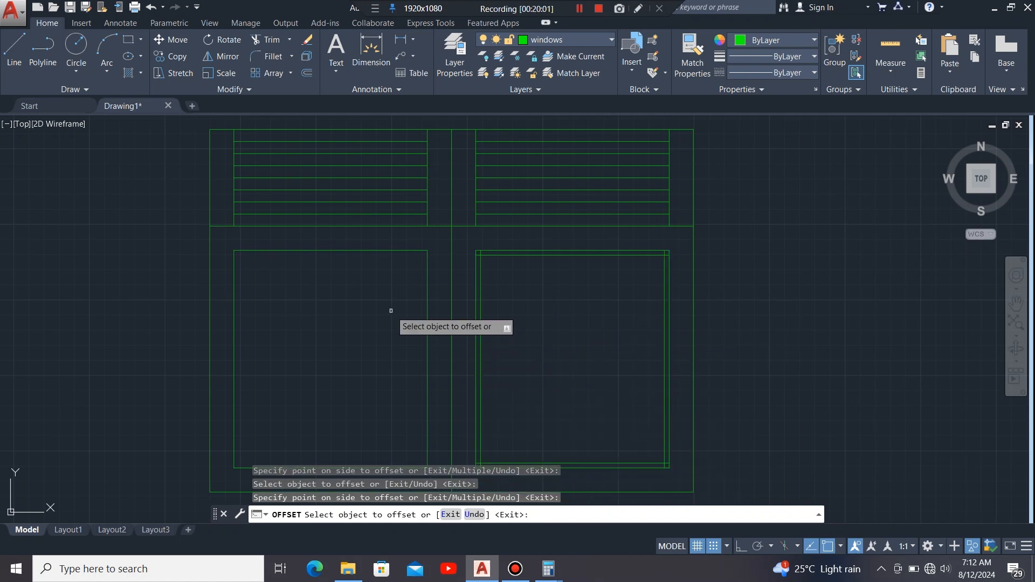
Step: Offset all four edges of the left lower panel 20 mm inward and end the offset
{"action": "left_click", "coordinate": [425, 326]}
{"action": "left_click", "coordinate": [348, 350]}
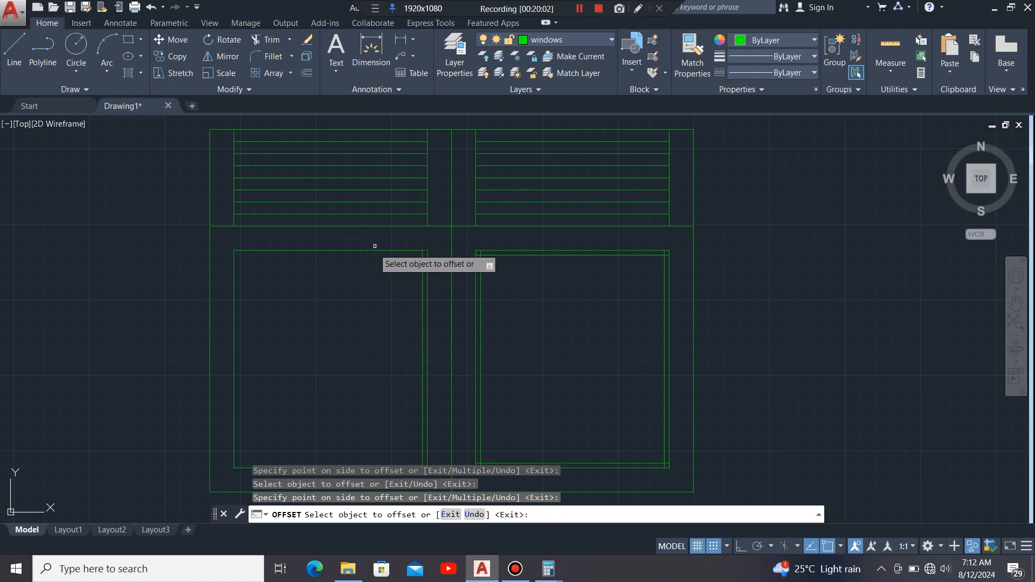
{"action": "left_click", "coordinate": [376, 251]}
{"action": "left_click", "coordinate": [356, 295]}
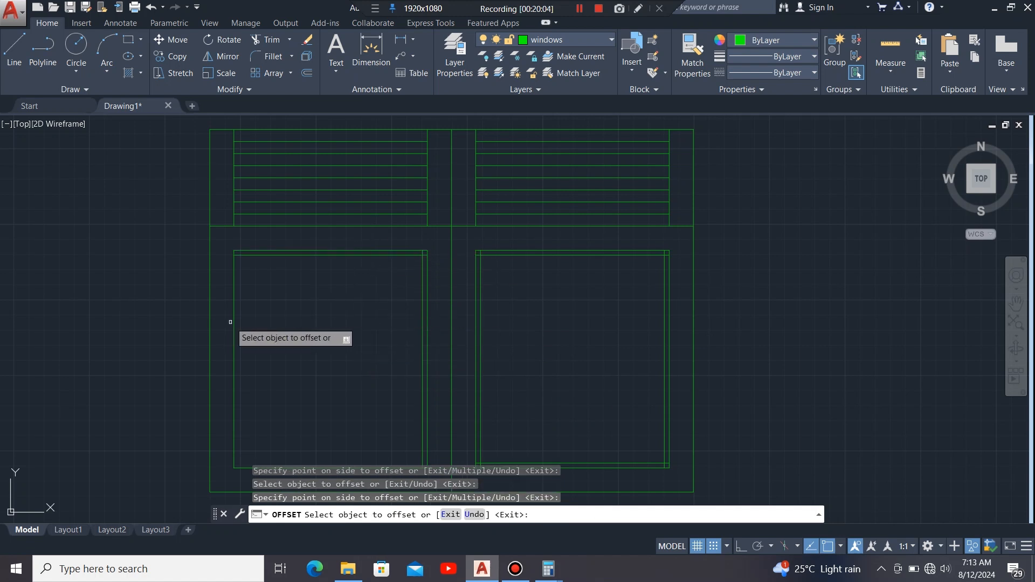
{"action": "left_click", "coordinate": [233, 321]}
{"action": "left_click", "coordinate": [275, 291]}
{"action": "scroll", "coordinate": [304, 361], "scroll_direction": "down", "scroll_amount": 2}
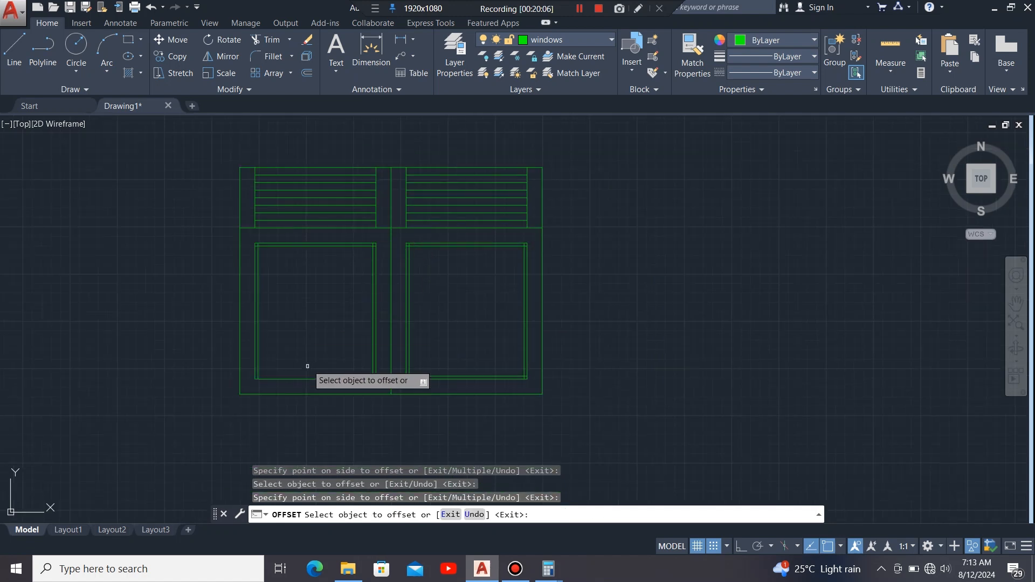
{"action": "scroll", "coordinate": [311, 380], "scroll_direction": "up", "scroll_amount": 2}
{"action": "left_click", "coordinate": [311, 381]}
{"action": "left_click", "coordinate": [300, 353]}
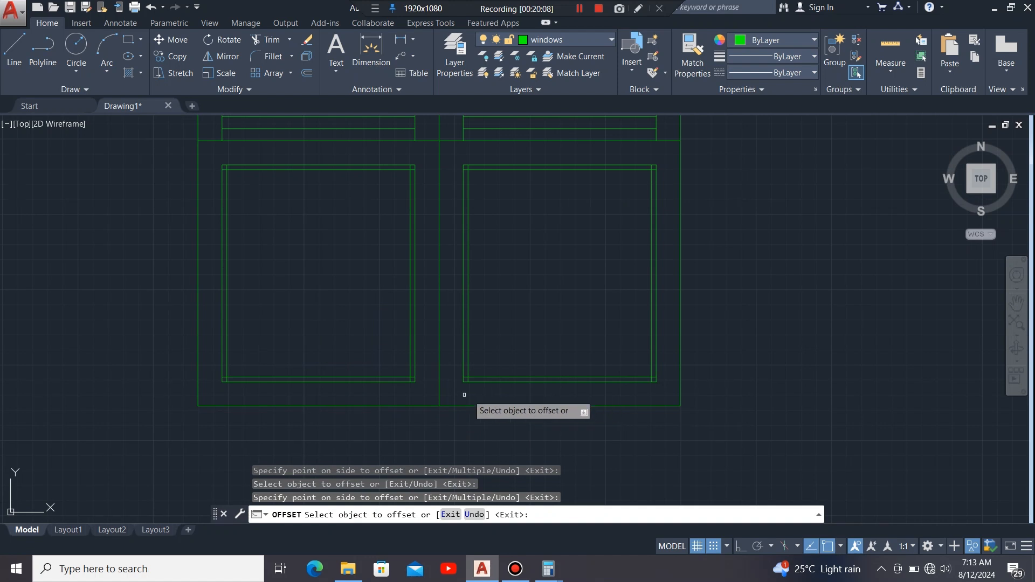
{"action": "key", "text": "Escape"}
Step: Trim the overlapping inner lines at the left lower panel's two bottom corners, using its frame lines as cutting edges
{"action": "scroll", "coordinate": [426, 155], "scroll_direction": "up", "scroll_amount": 2}
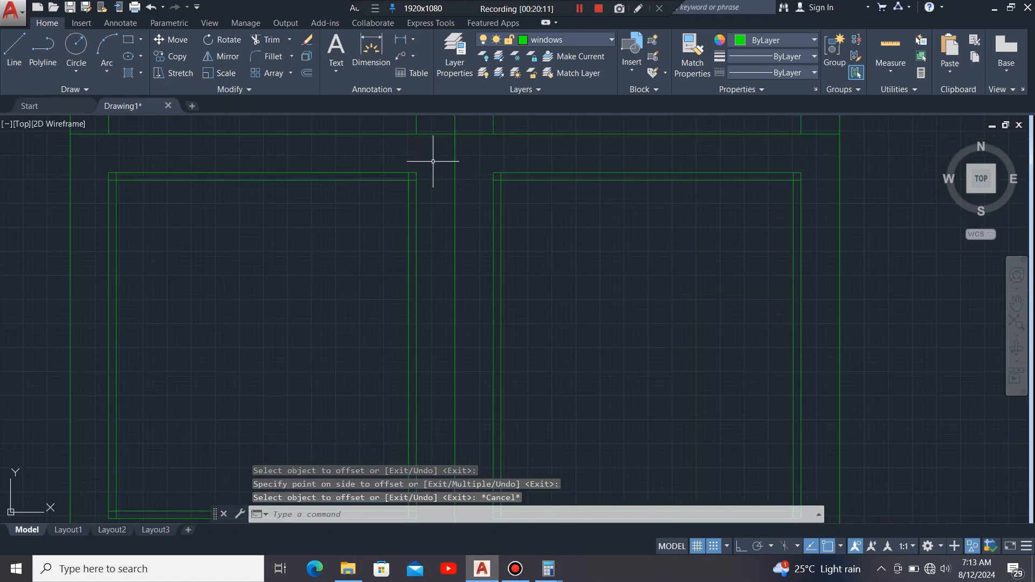
{"action": "left_click", "coordinate": [434, 156]}
{"action": "scroll", "coordinate": [335, 378], "scroll_direction": "down", "scroll_amount": 5}
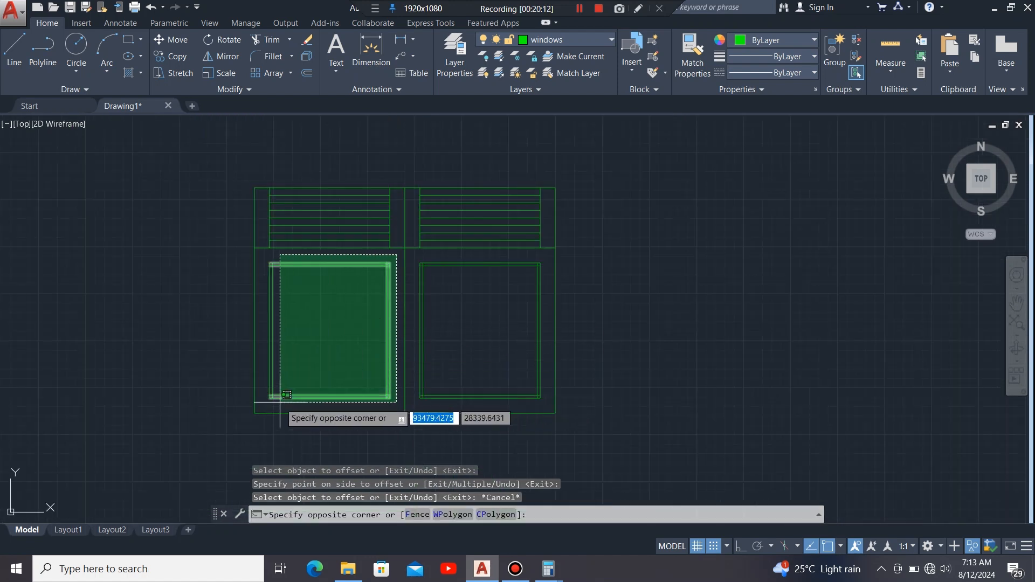
{"action": "scroll", "coordinate": [279, 407], "scroll_direction": "up", "scroll_amount": 4}
{"action": "left_click", "coordinate": [250, 408]}
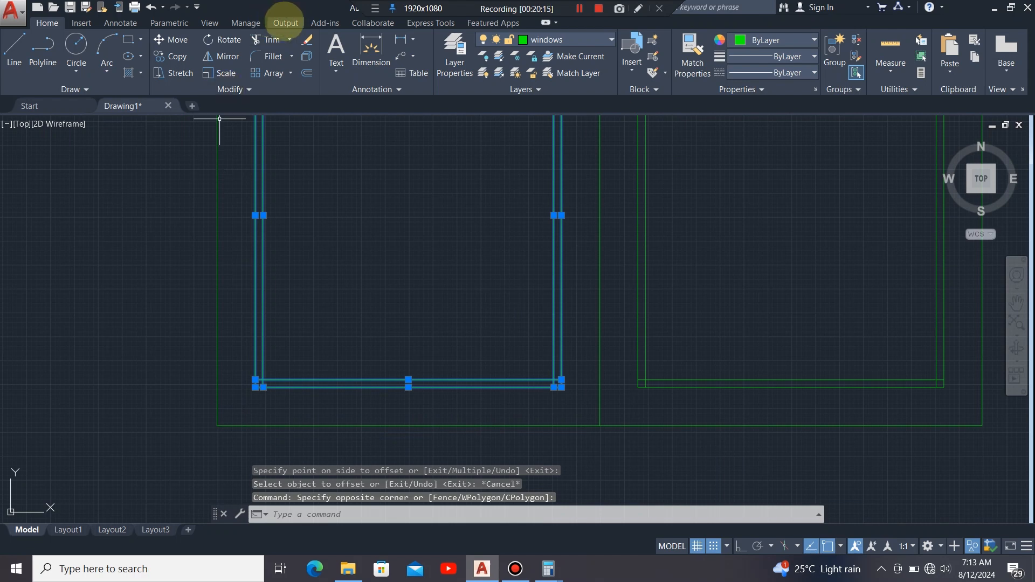
{"action": "left_click", "coordinate": [264, 38]}
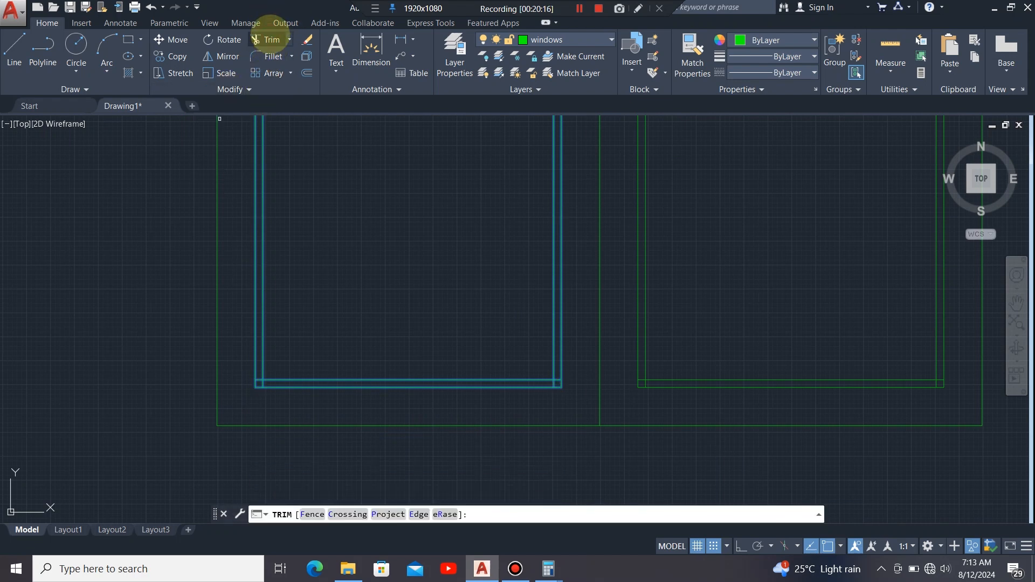
{"action": "scroll", "coordinate": [266, 385], "scroll_direction": "up", "scroll_amount": 5}
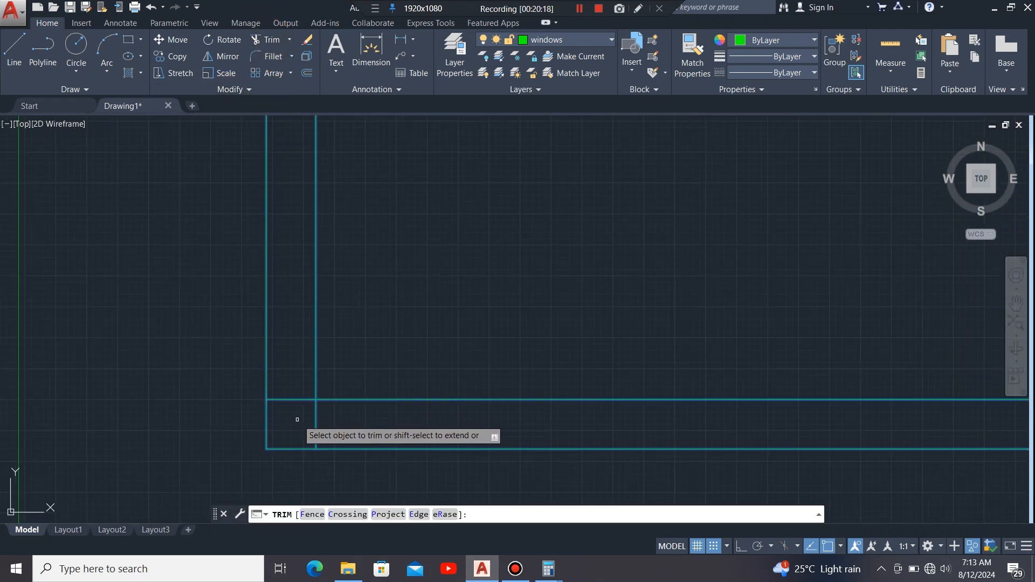
{"action": "left_click", "coordinate": [316, 423]}
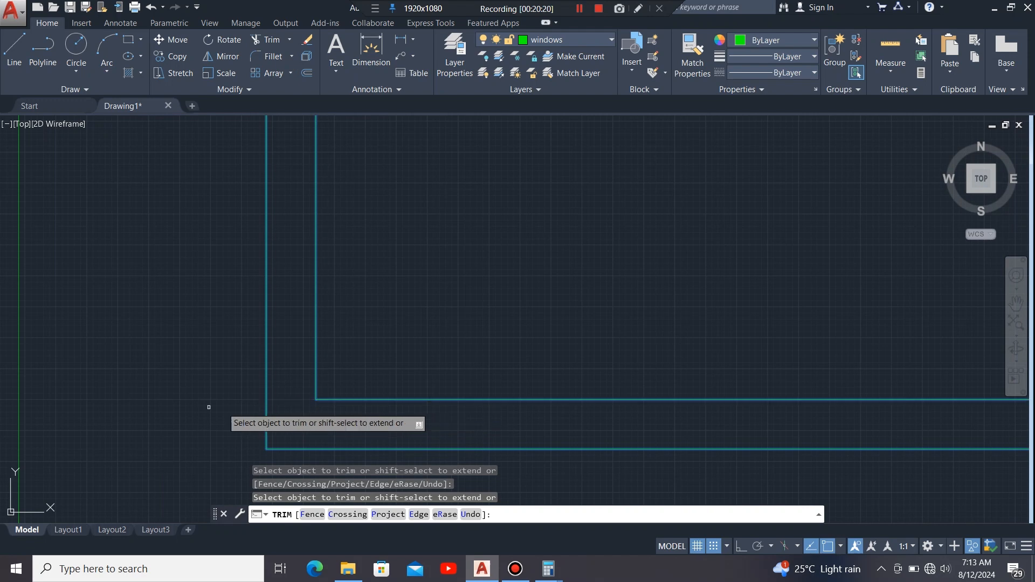
{"action": "scroll", "coordinate": [238, 415], "scroll_direction": "down", "scroll_amount": 3}
{"action": "scroll", "coordinate": [692, 403], "scroll_direction": "up", "scroll_amount": 3}
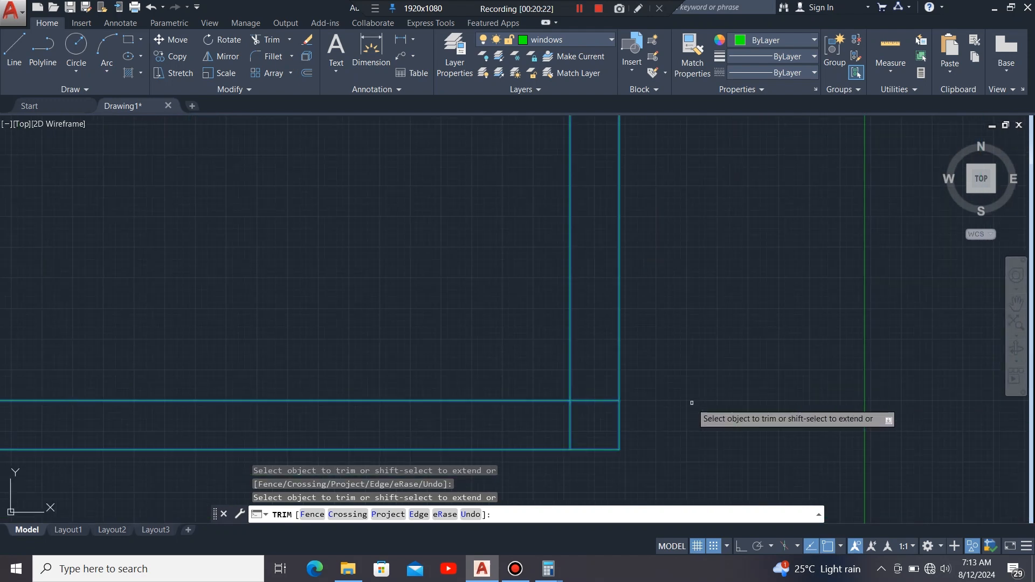
{"action": "left_click", "coordinate": [591, 400]}
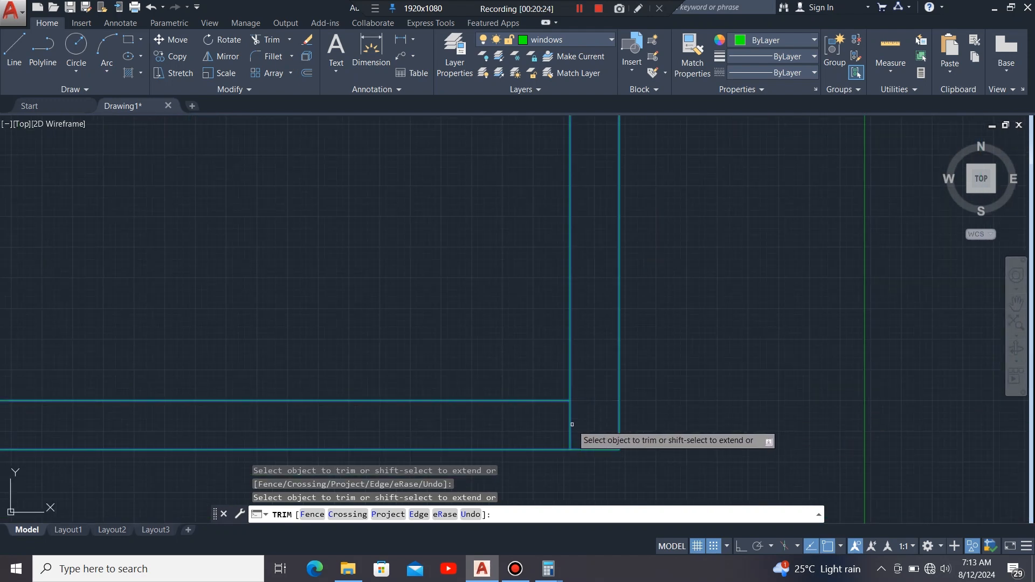
Step: Trim the overlapping inner lines at the left lower panel's two top corners and finish trimming
{"action": "scroll", "coordinate": [572, 425], "scroll_direction": "down", "scroll_amount": 4}
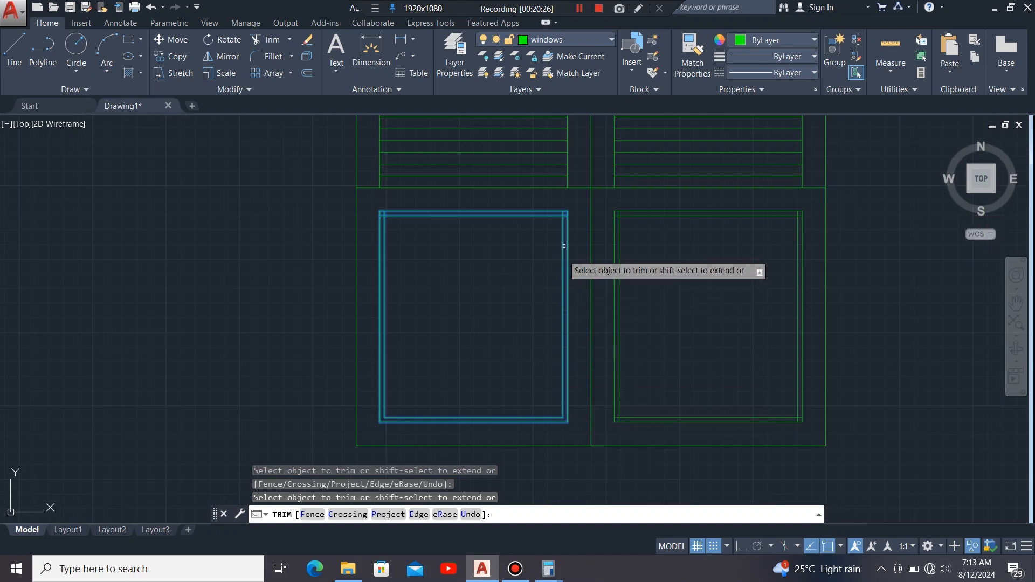
{"action": "scroll", "coordinate": [567, 198], "scroll_direction": "up", "scroll_amount": 5}
{"action": "scroll", "coordinate": [566, 198], "scroll_direction": "up", "scroll_amount": 2}
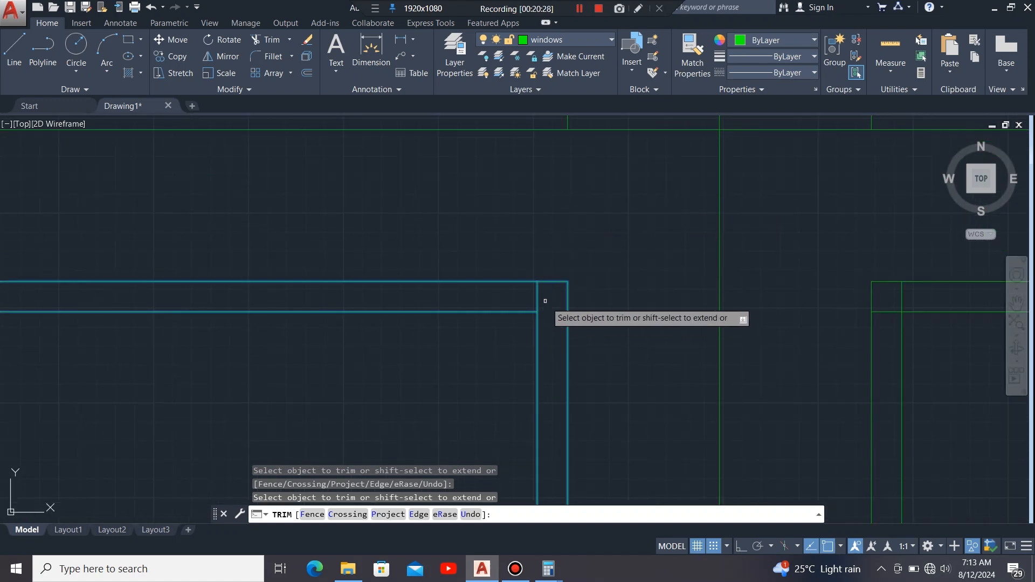
{"action": "scroll", "coordinate": [593, 277], "scroll_direction": "down", "scroll_amount": 3}
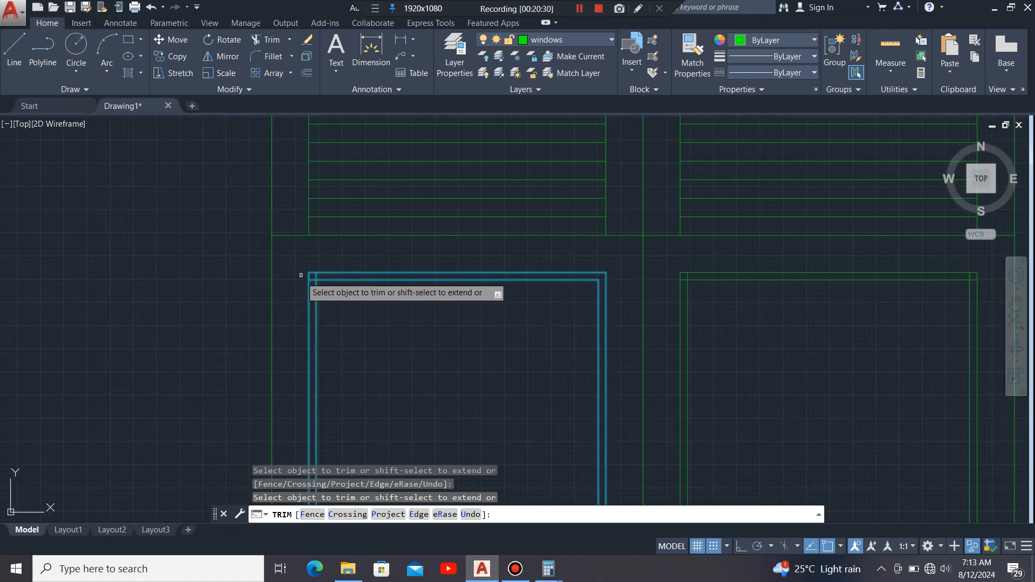
{"action": "scroll", "coordinate": [346, 300], "scroll_direction": "up", "scroll_amount": 3}
{"action": "left_click", "coordinate": [343, 295]}
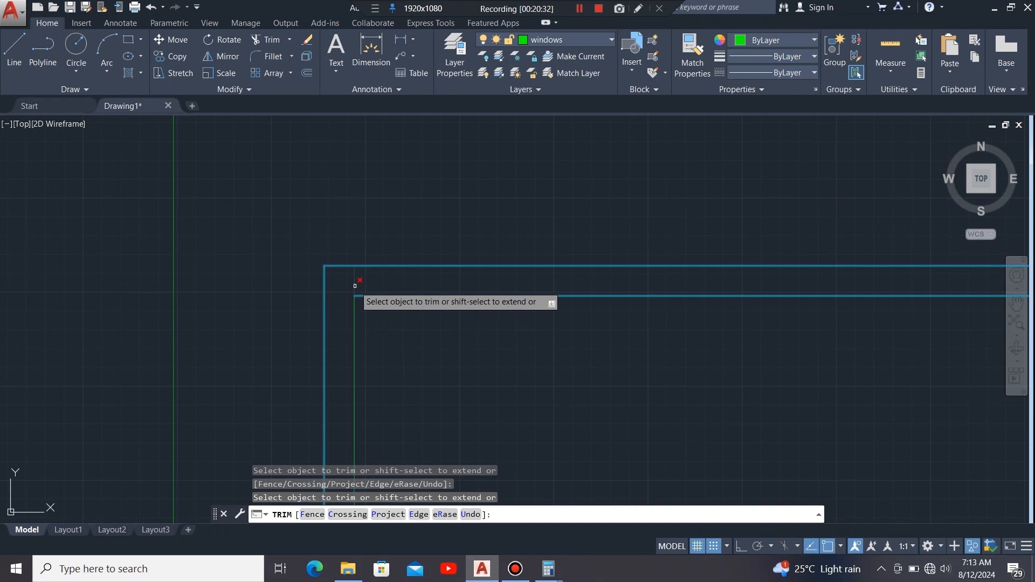
{"action": "left_click", "coordinate": [354, 288]}
{"action": "scroll", "coordinate": [490, 293], "scroll_direction": "down", "scroll_amount": 3}
{"action": "scroll", "coordinate": [502, 278], "scroll_direction": "up", "scroll_amount": 4}
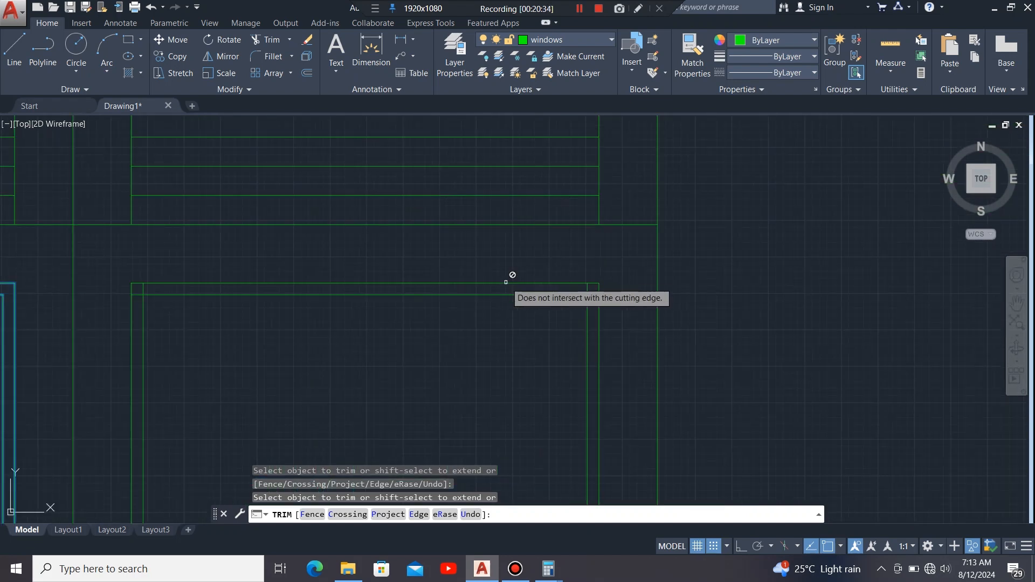
{"action": "scroll", "coordinate": [507, 290], "scroll_direction": "down", "scroll_amount": 4}
{"action": "key", "text": "Escape"}
{"action": "scroll", "coordinate": [310, 293], "scroll_direction": "up", "scroll_amount": 3}
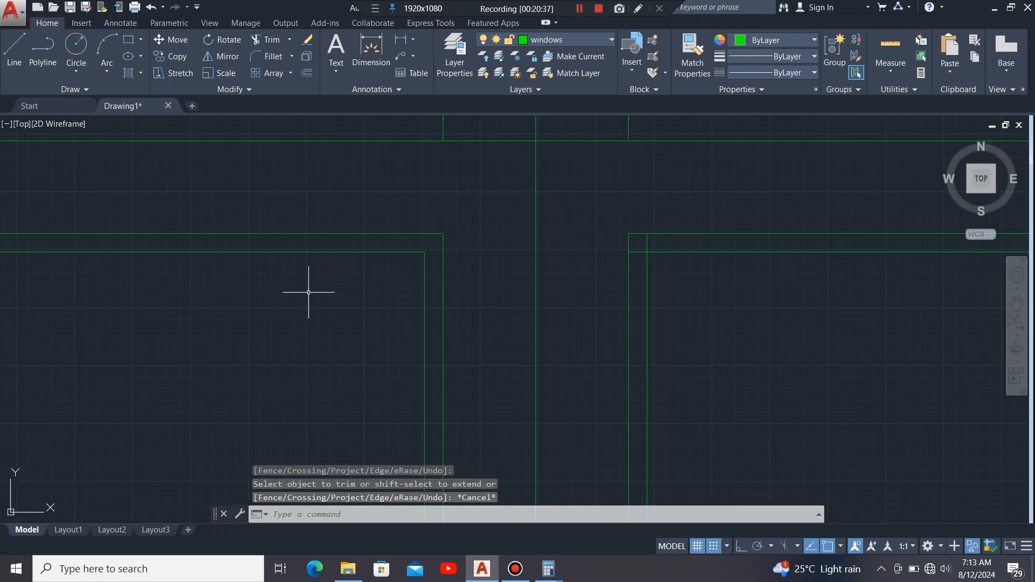
{"action": "scroll", "coordinate": [483, 201], "scroll_direction": "down", "scroll_amount": 4}
{"action": "scroll", "coordinate": [451, 239], "scroll_direction": "up", "scroll_amount": 1}
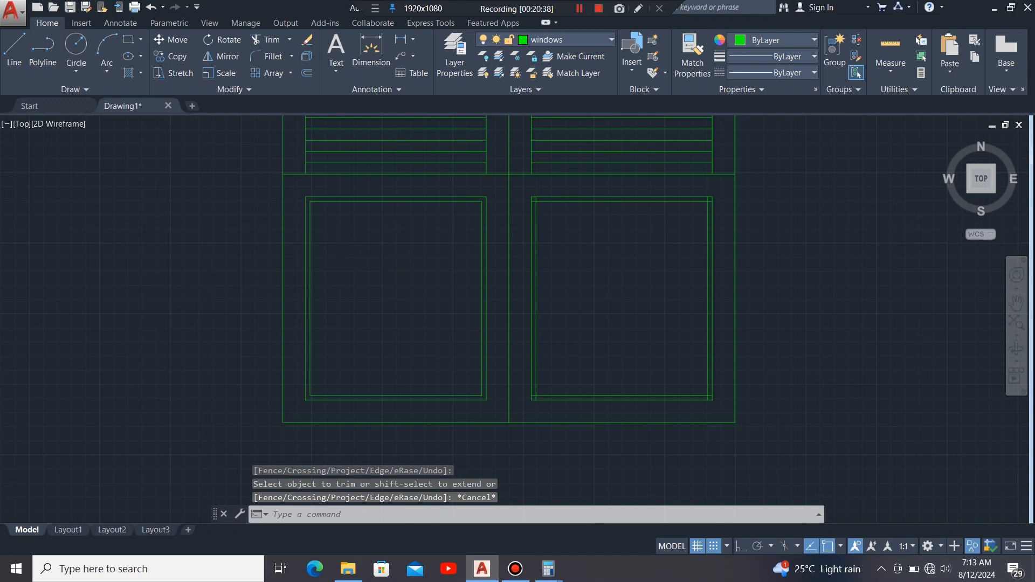
Step: Trim the overlapping inner lines at the right lower panel's two top corners, using its frame lines as cutting edges
{"action": "scroll", "coordinate": [363, 300], "scroll_direction": "down", "scroll_amount": 2}
{"action": "scroll", "coordinate": [508, 242], "scroll_direction": "up", "scroll_amount": 4}
{"action": "left_click", "coordinate": [514, 223]}
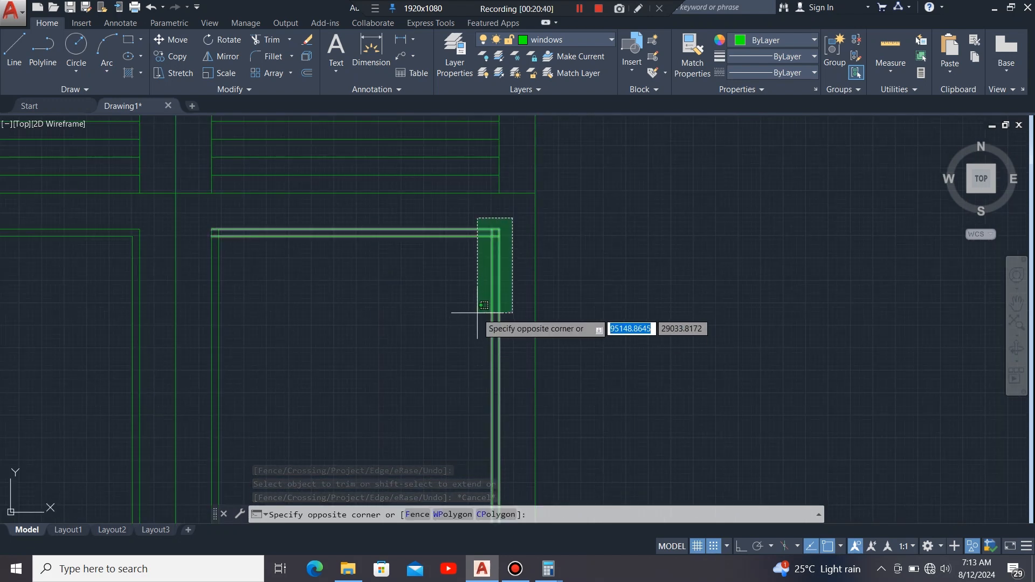
{"action": "scroll", "coordinate": [423, 354], "scroll_direction": "down", "scroll_amount": 4}
{"action": "scroll", "coordinate": [369, 413], "scroll_direction": "up", "scroll_amount": 4}
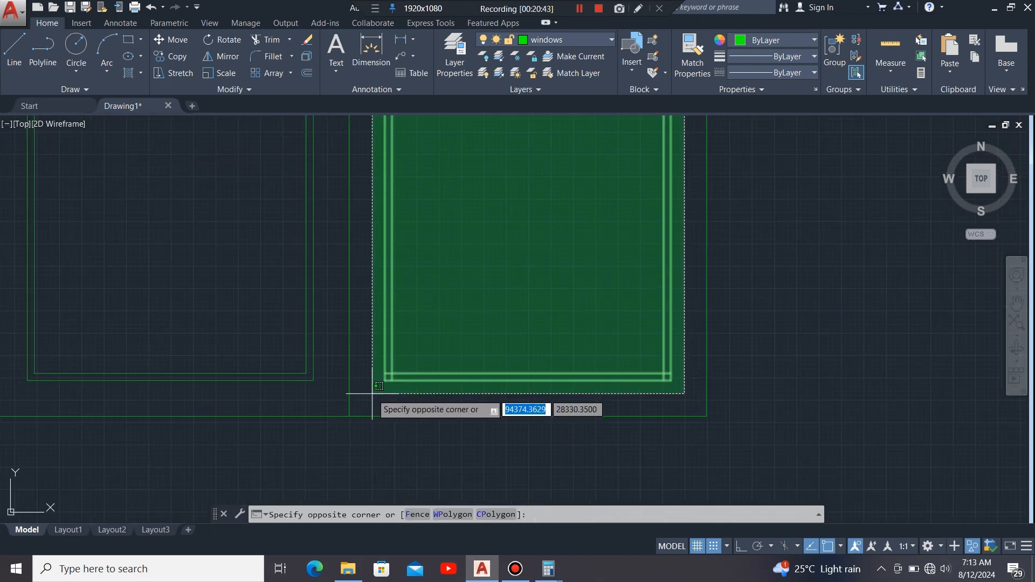
{"action": "left_click", "coordinate": [369, 413]}
{"action": "scroll", "coordinate": [345, 410], "scroll_direction": "down", "scroll_amount": 5}
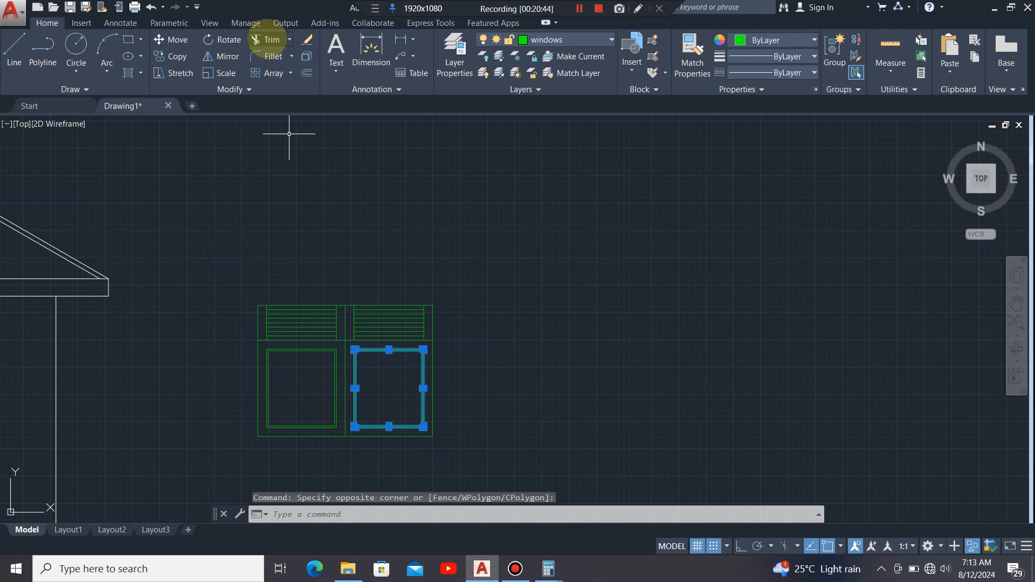
{"action": "left_click", "coordinate": [268, 38]}
{"action": "scroll", "coordinate": [349, 358], "scroll_direction": "up", "scroll_amount": 6}
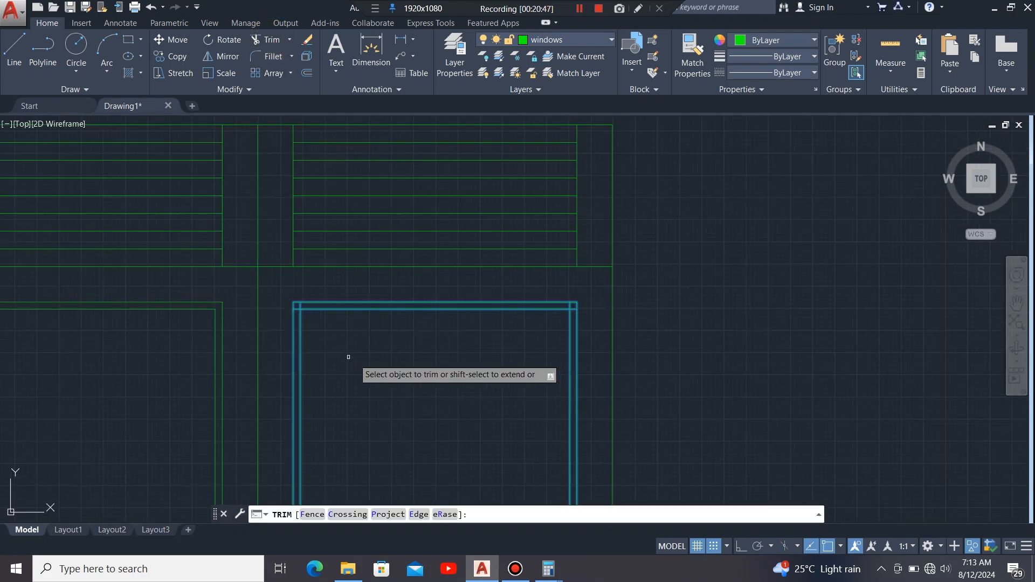
{"action": "scroll", "coordinate": [294, 310], "scroll_direction": "up", "scroll_amount": 6}
{"action": "left_click", "coordinate": [307, 276]}
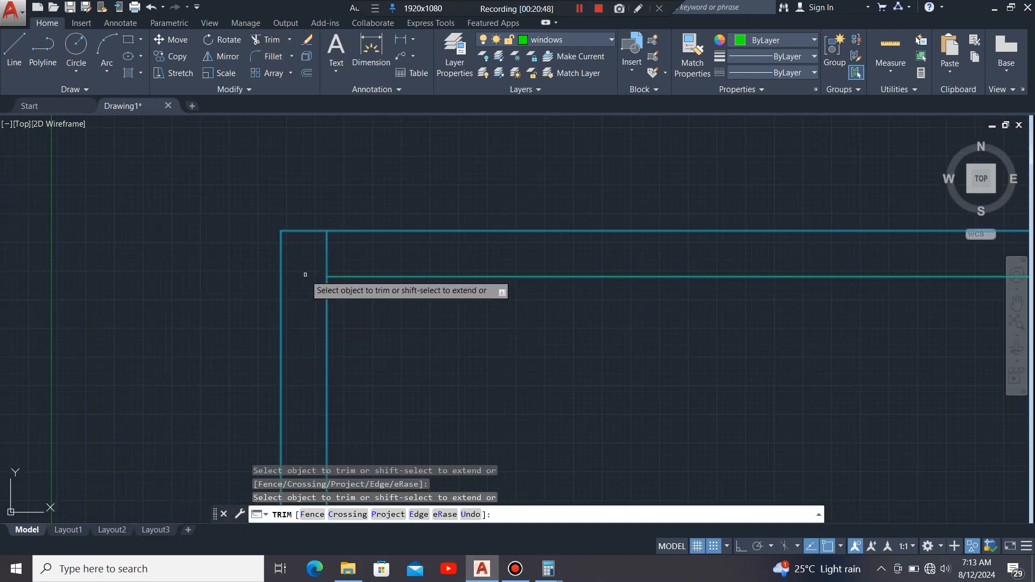
{"action": "scroll", "coordinate": [324, 275], "scroll_direction": "down", "scroll_amount": 5}
{"action": "scroll", "coordinate": [674, 275], "scroll_direction": "up", "scroll_amount": 5}
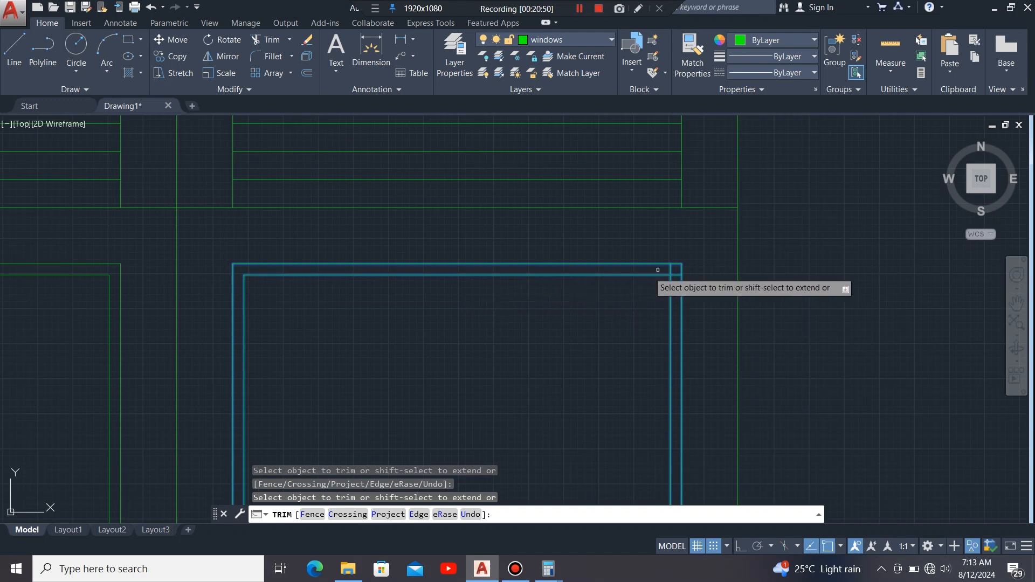
{"action": "left_click", "coordinate": [615, 303]}
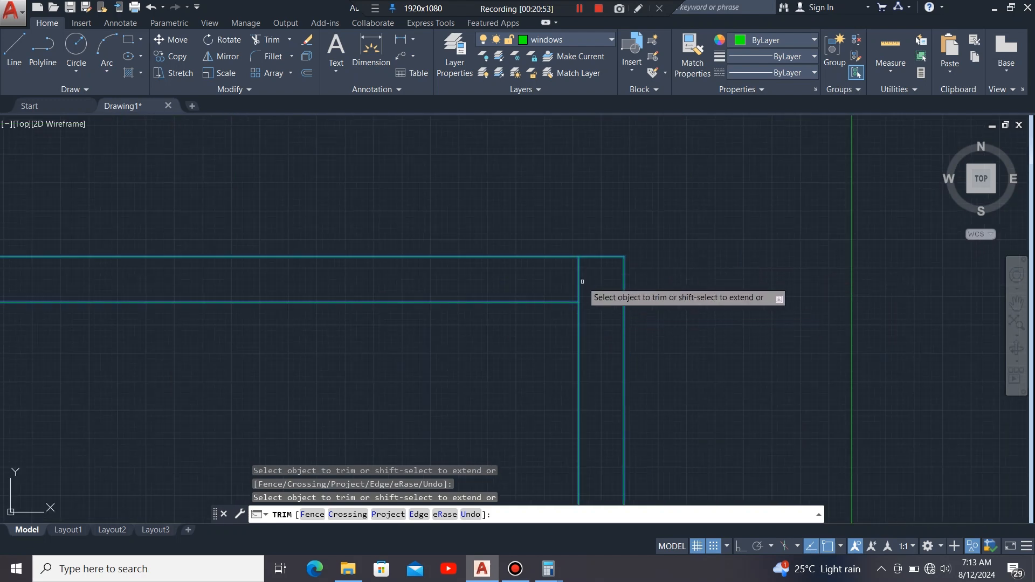
Step: Trim the overlapping inner lines at the right lower panel's two bottom corners and finish trimming
{"action": "scroll", "coordinate": [533, 237], "scroll_direction": "down", "scroll_amount": 10}
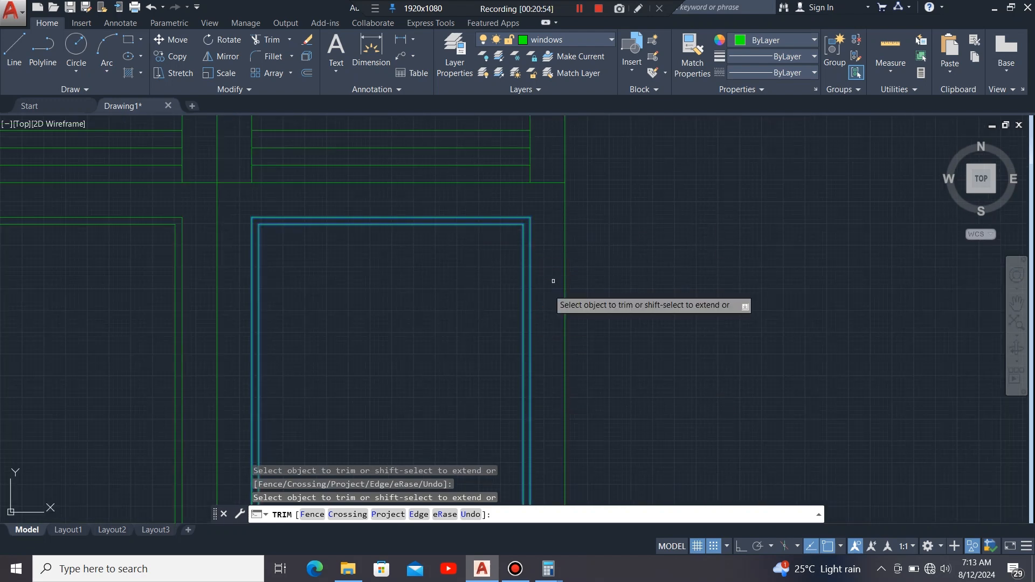
{"action": "scroll", "coordinate": [530, 440], "scroll_direction": "up", "scroll_amount": 8}
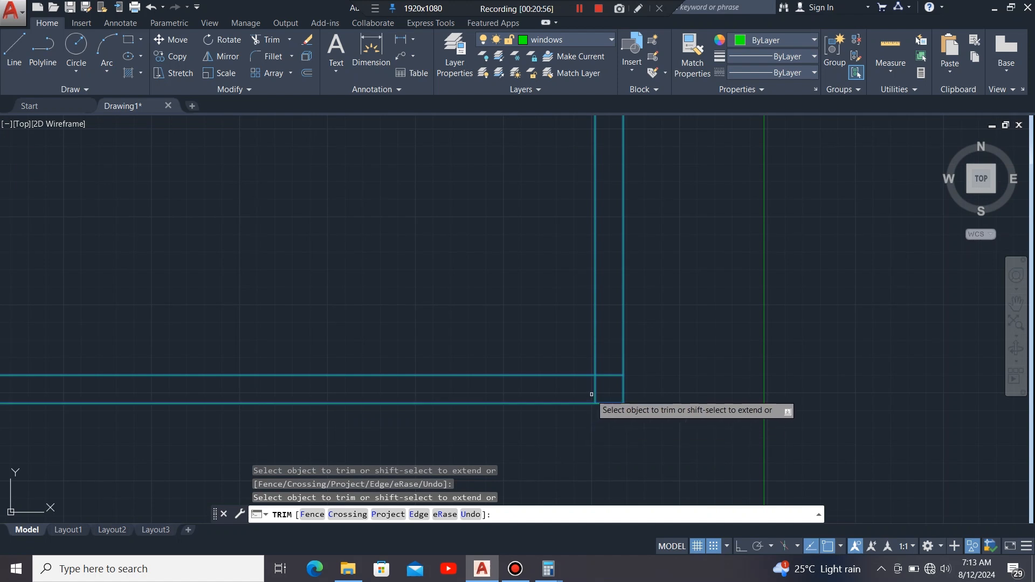
{"action": "scroll", "coordinate": [620, 388], "scroll_direction": "down", "scroll_amount": 5}
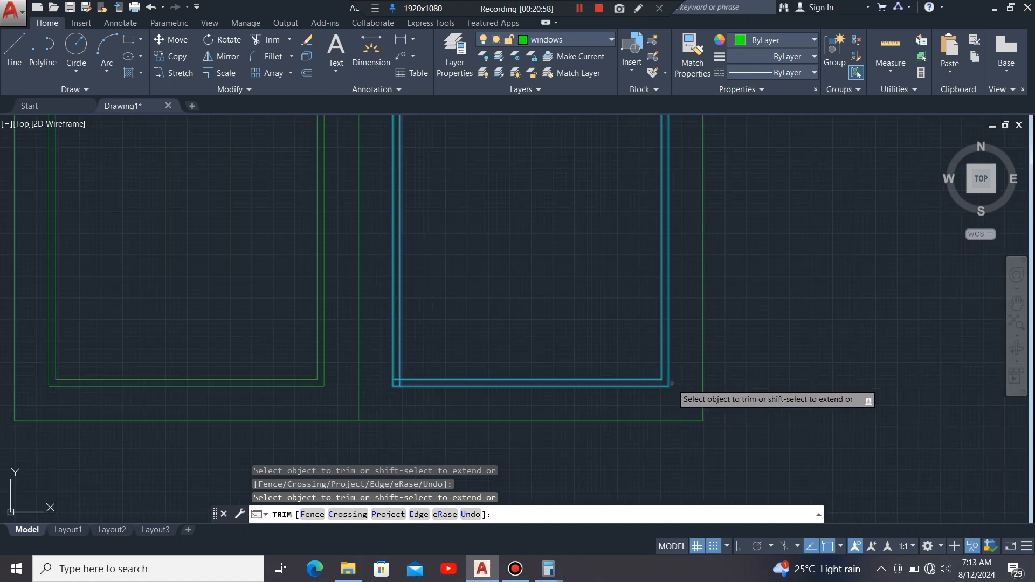
{"action": "scroll", "coordinate": [389, 384], "scroll_direction": "up", "scroll_amount": 8}
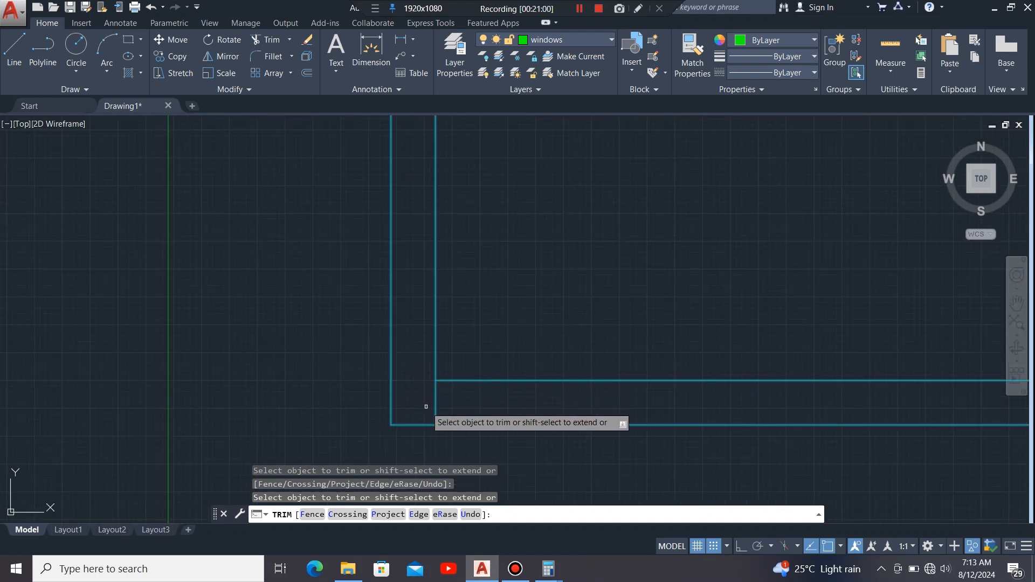
{"action": "scroll", "coordinate": [432, 365], "scroll_direction": "down", "scroll_amount": 5}
{"action": "scroll", "coordinate": [434, 294], "scroll_direction": "up", "scroll_amount": 4}
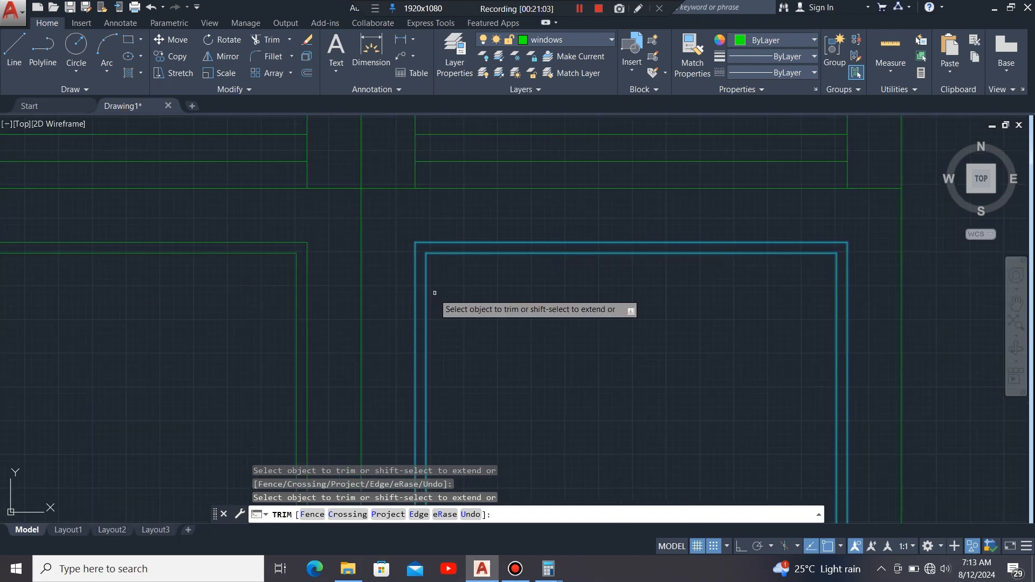
{"action": "scroll", "coordinate": [494, 286], "scroll_direction": "down", "scroll_amount": 4}
{"action": "key", "text": "Escape"}
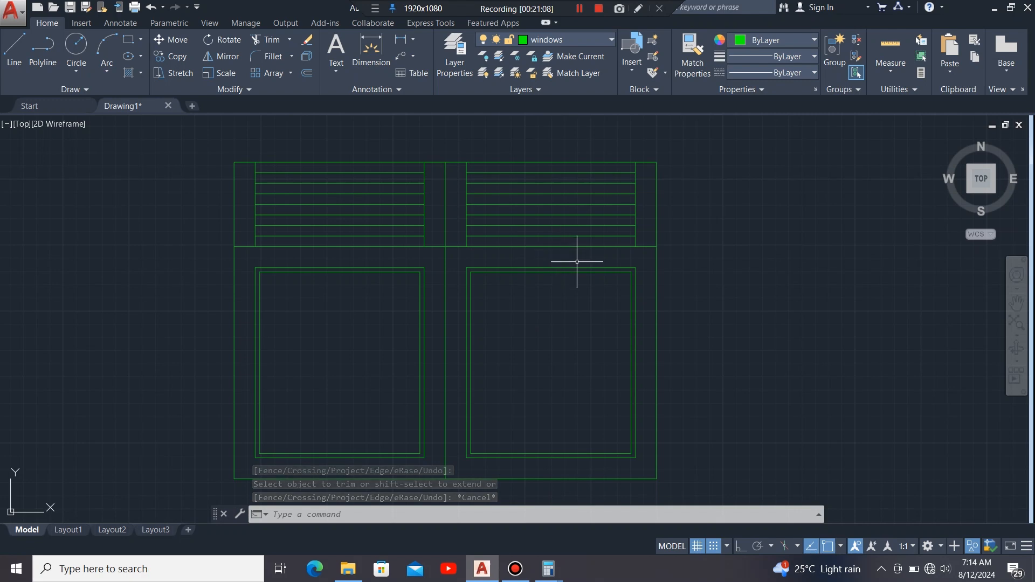
Step: Check the floor plan's dimensions for the distance between the front W1 window and the right-hand wall corner
{"action": "scroll", "coordinate": [776, 248], "scroll_direction": "down", "scroll_amount": 8}
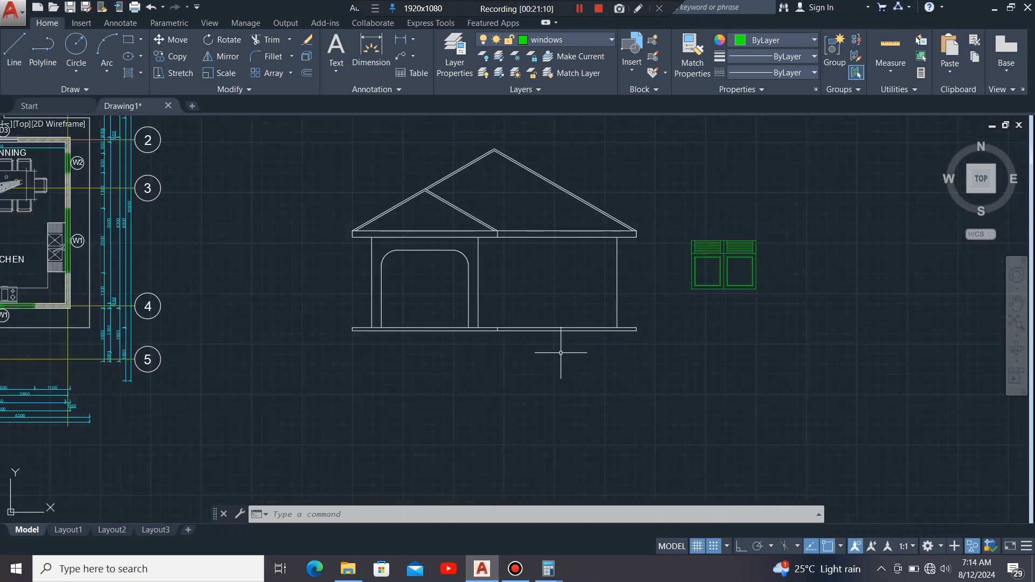
{"action": "scroll", "coordinate": [617, 350], "scroll_direction": "down", "scroll_amount": 2}
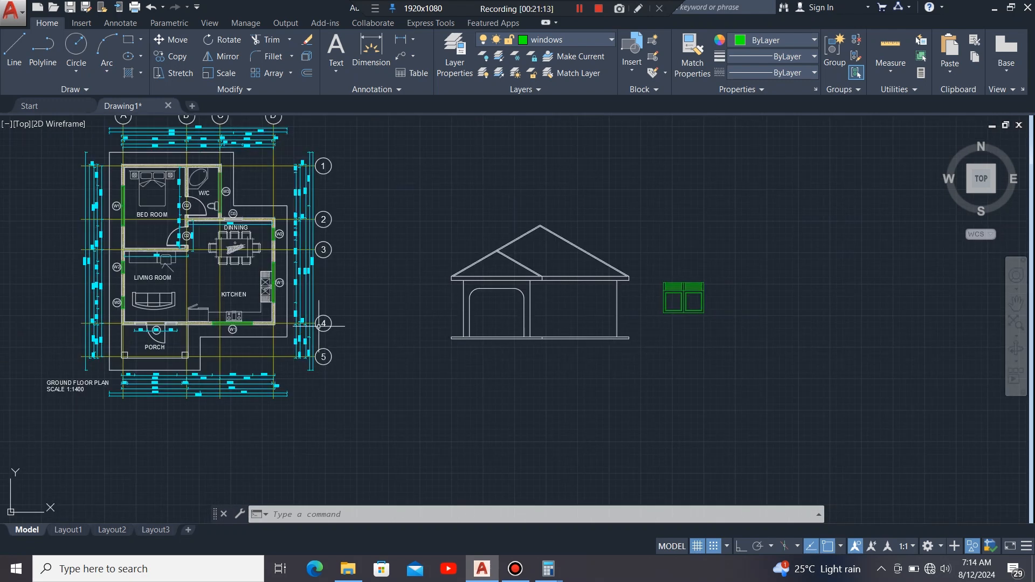
{"action": "scroll", "coordinate": [157, 352], "scroll_direction": "up", "scroll_amount": 4}
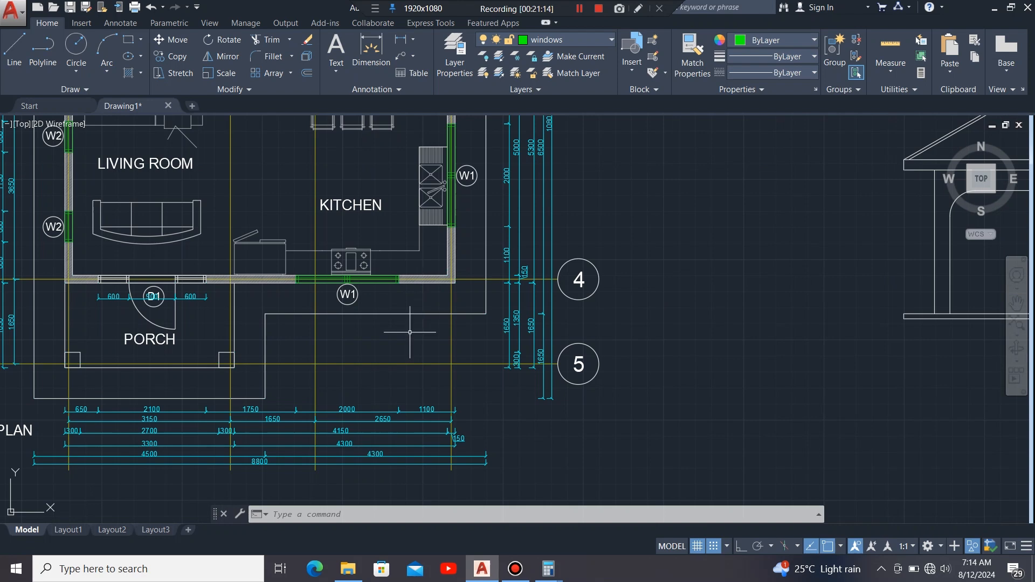
{"action": "scroll", "coordinate": [385, 426], "scroll_direction": "up", "scroll_amount": 4}
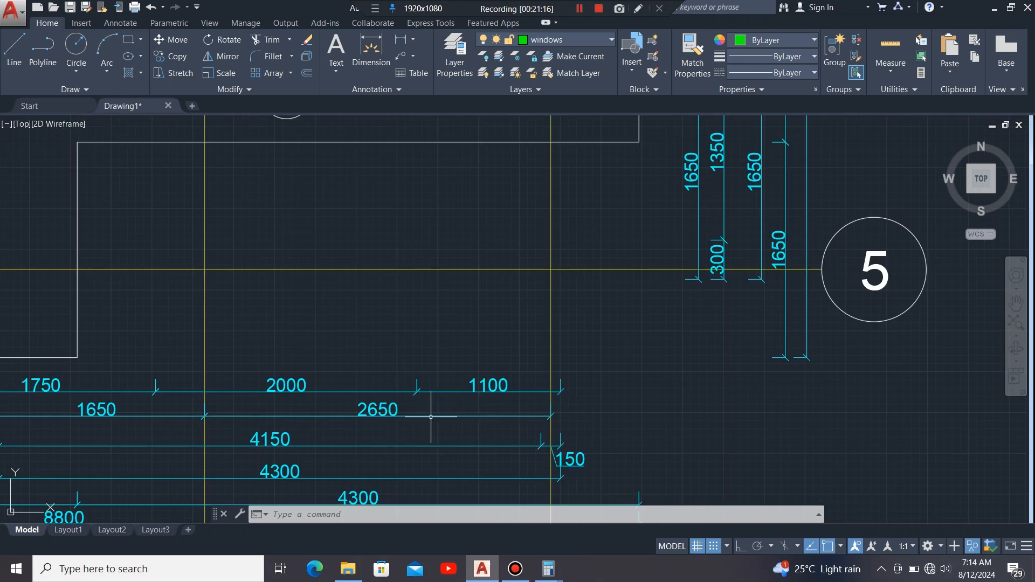
{"action": "scroll", "coordinate": [431, 416], "scroll_direction": "down", "scroll_amount": 2}
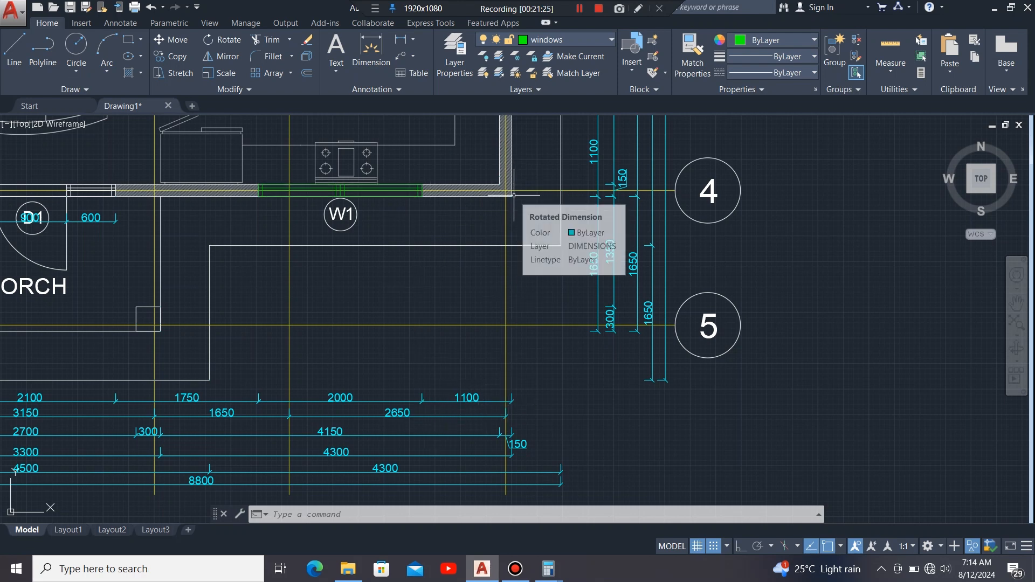
{"action": "scroll", "coordinate": [335, 265], "scroll_direction": "down", "scroll_amount": 6}
Step: Offset the front elevation's right wall line 1100 mm inward to mark the window's right edge
{"action": "scroll", "coordinate": [336, 295], "scroll_direction": "up", "scroll_amount": 8}
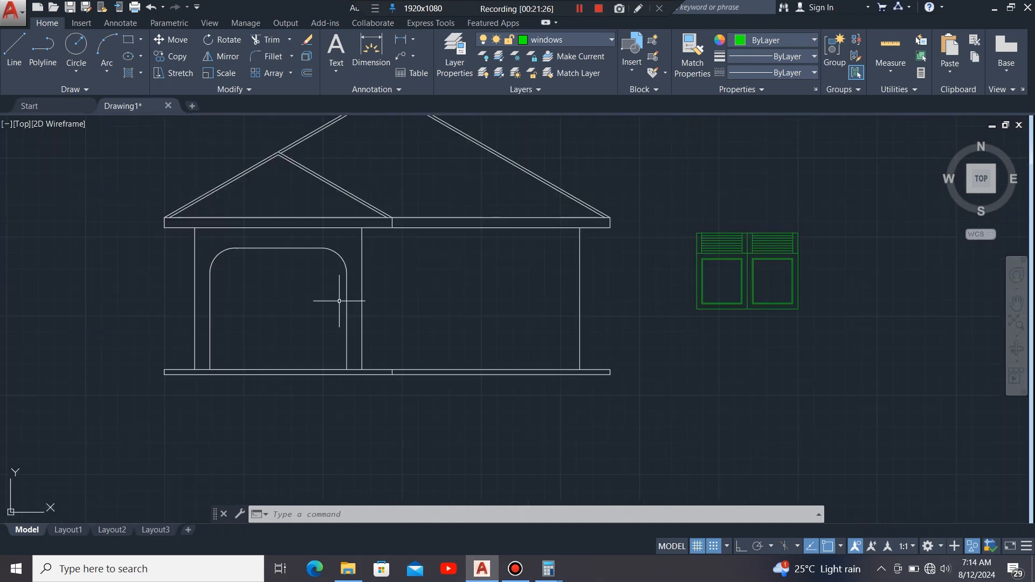
{"action": "scroll", "coordinate": [576, 326], "scroll_direction": "down", "scroll_amount": 2}
{"action": "scroll", "coordinate": [628, 288], "scroll_direction": "up", "scroll_amount": 2}
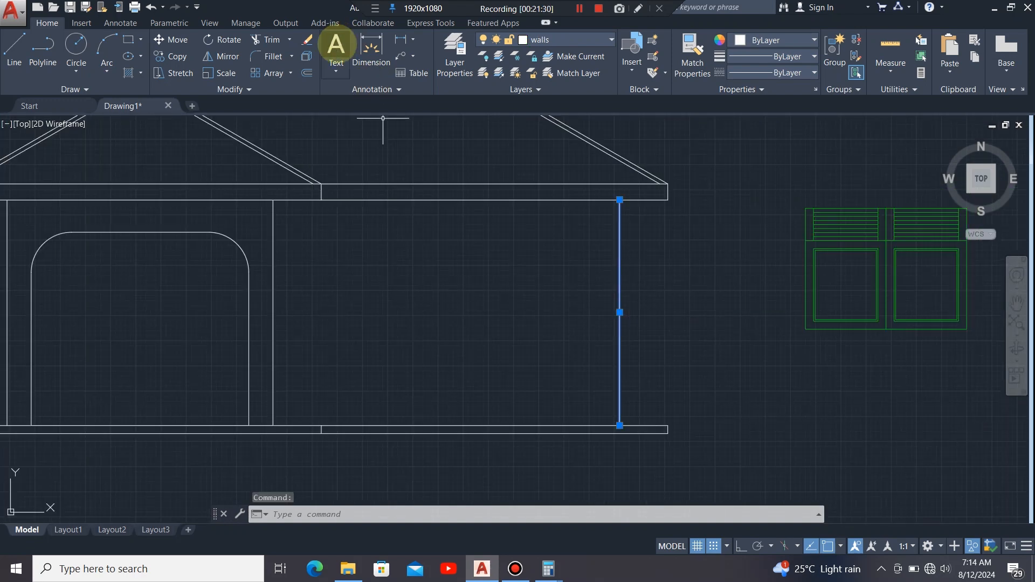
{"action": "left_click", "coordinate": [308, 72]}
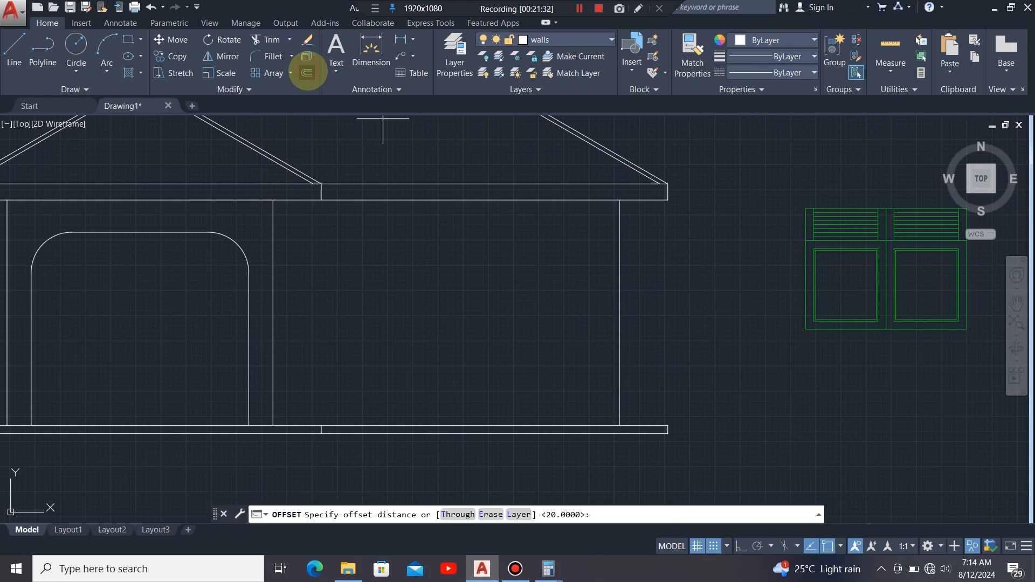
{"action": "left_click", "coordinate": [620, 312]}
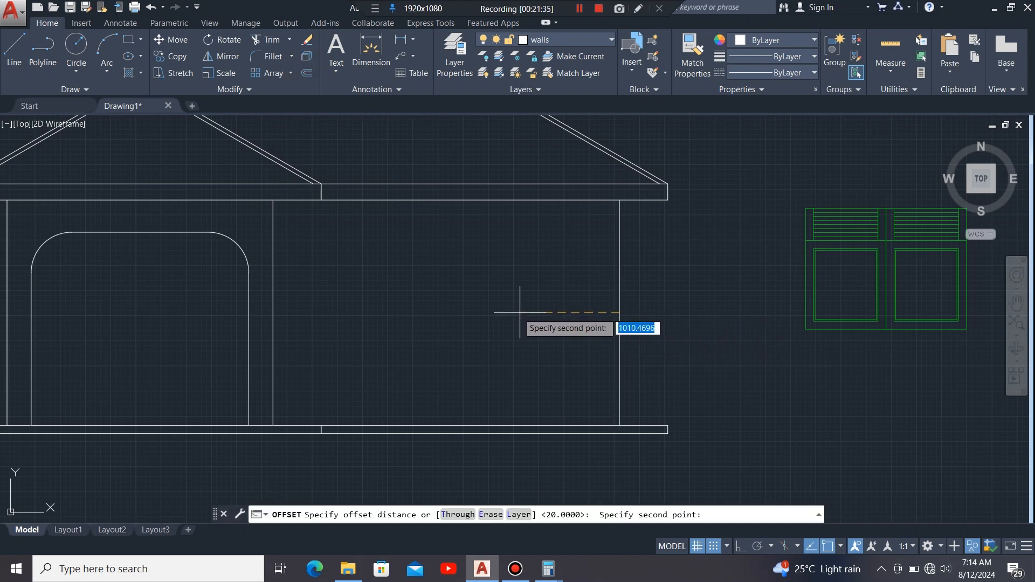
{"action": "type", "text": "1100"}
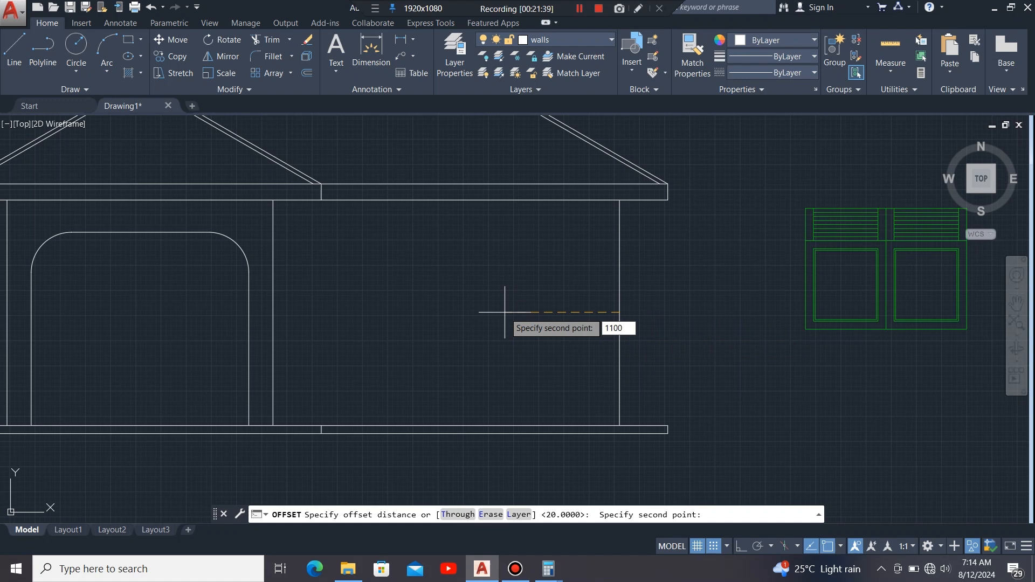
{"action": "key", "text": "Return"}
{"action": "left_click", "coordinate": [505, 312]}
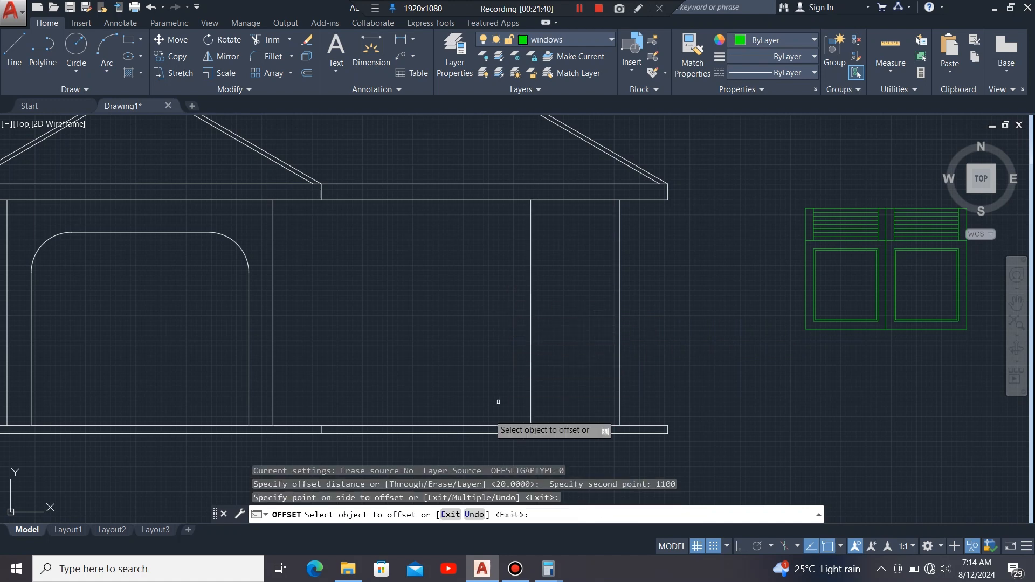
Step: Offset the top line of the elevation's base slab 900 mm upward as the sill line and end the offset
{"action": "left_click", "coordinate": [477, 425]}
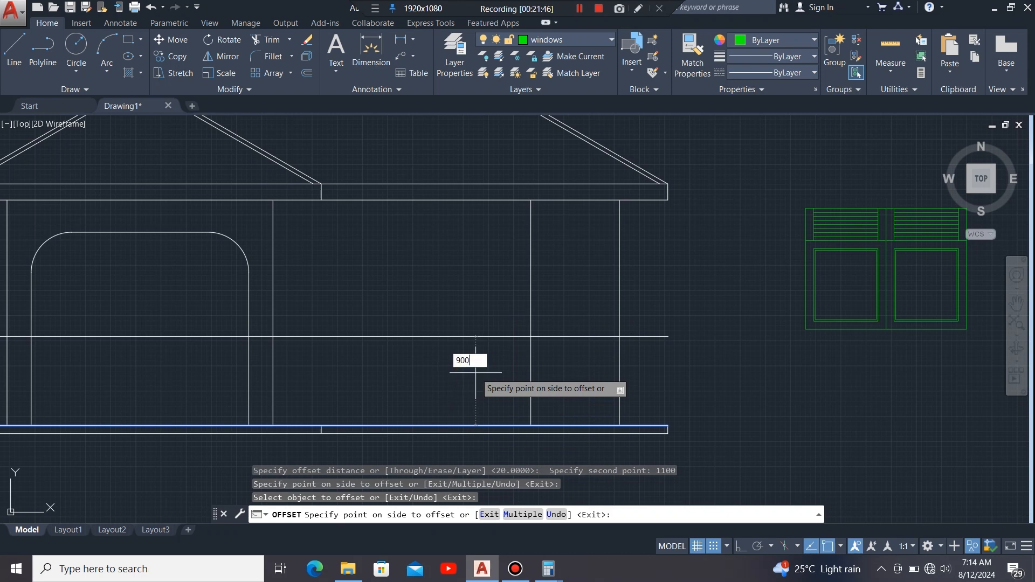
{"action": "key", "text": "Return"}
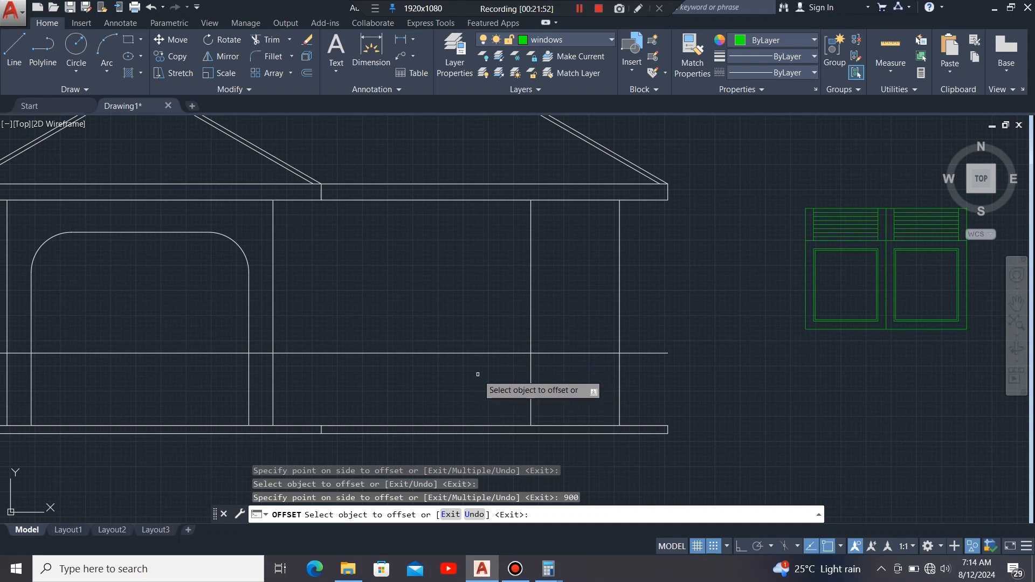
{"action": "scroll", "coordinate": [631, 375], "scroll_direction": "down", "scroll_amount": 2}
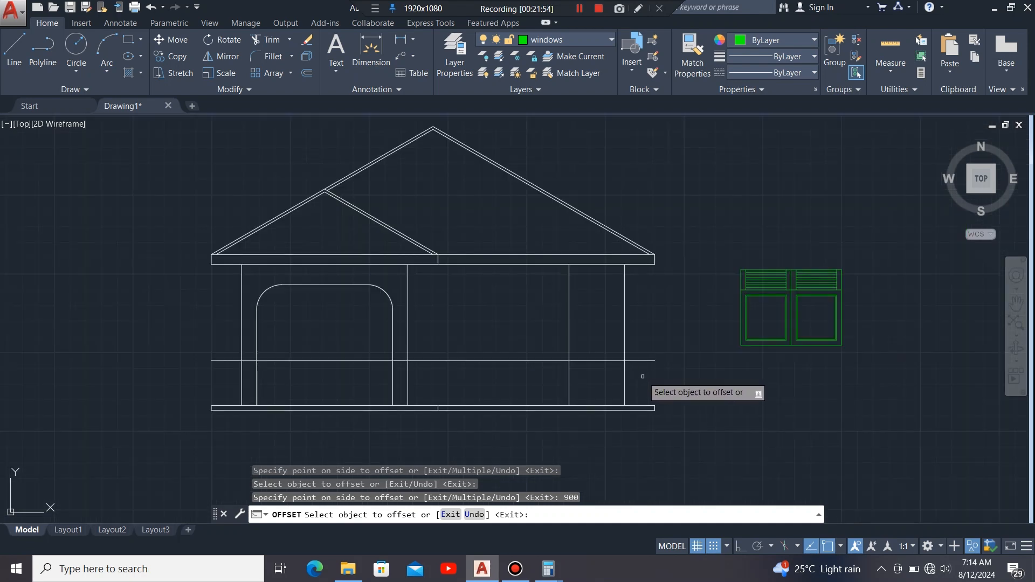
{"action": "key", "text": "Escape"}
Step: Move the whole window by its lower-right corner to the intersection of the sill line and the offset wall line
{"action": "left_click", "coordinate": [897, 279]}
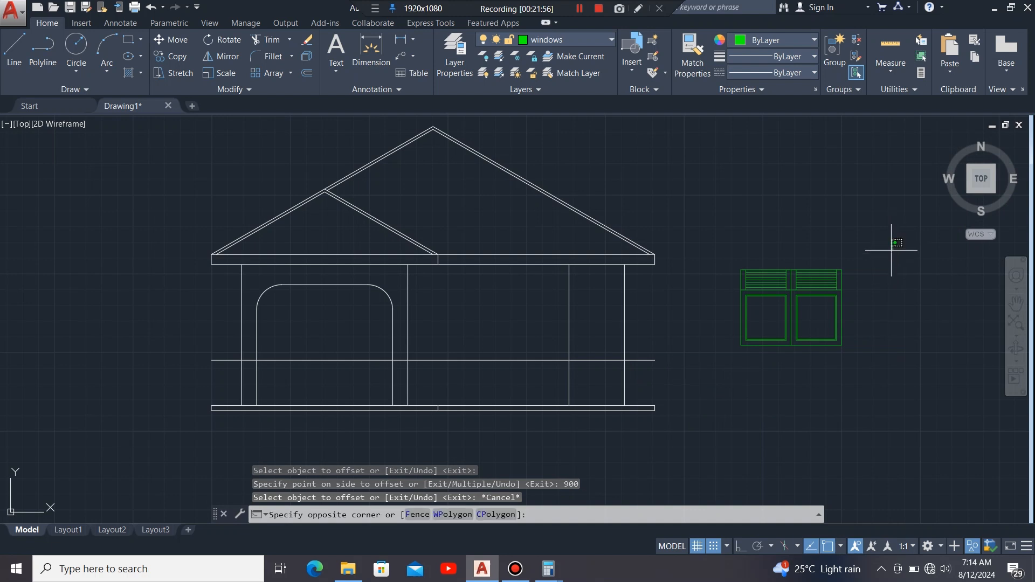
{"action": "left_click", "coordinate": [713, 381]}
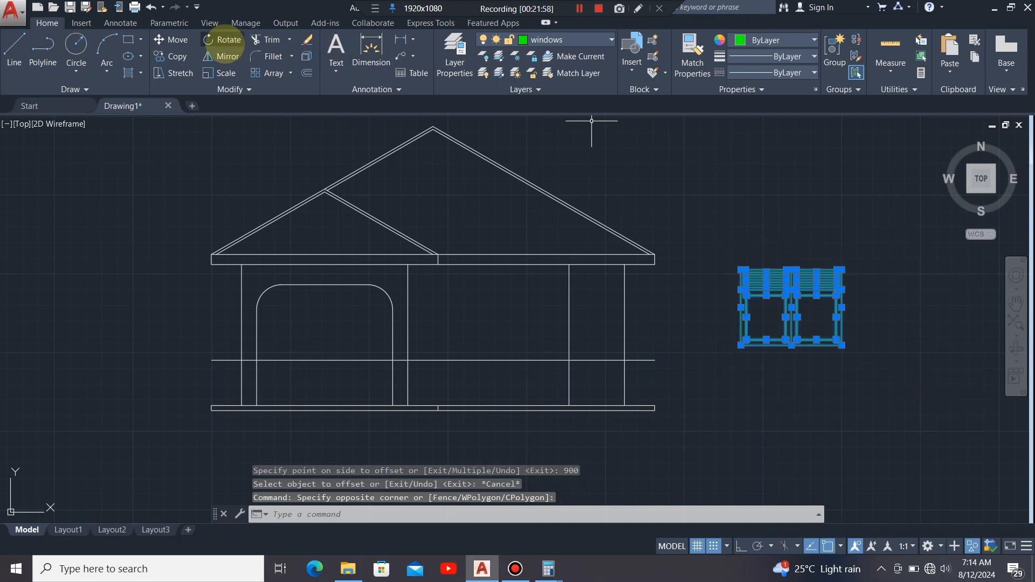
{"action": "left_click", "coordinate": [170, 39]}
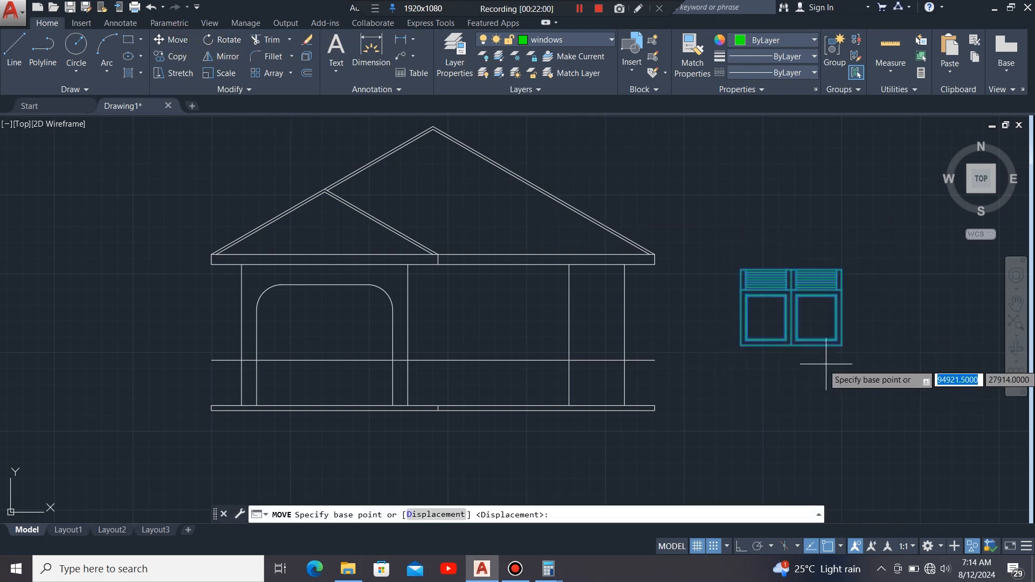
{"action": "scroll", "coordinate": [787, 362], "scroll_direction": "up", "scroll_amount": 5}
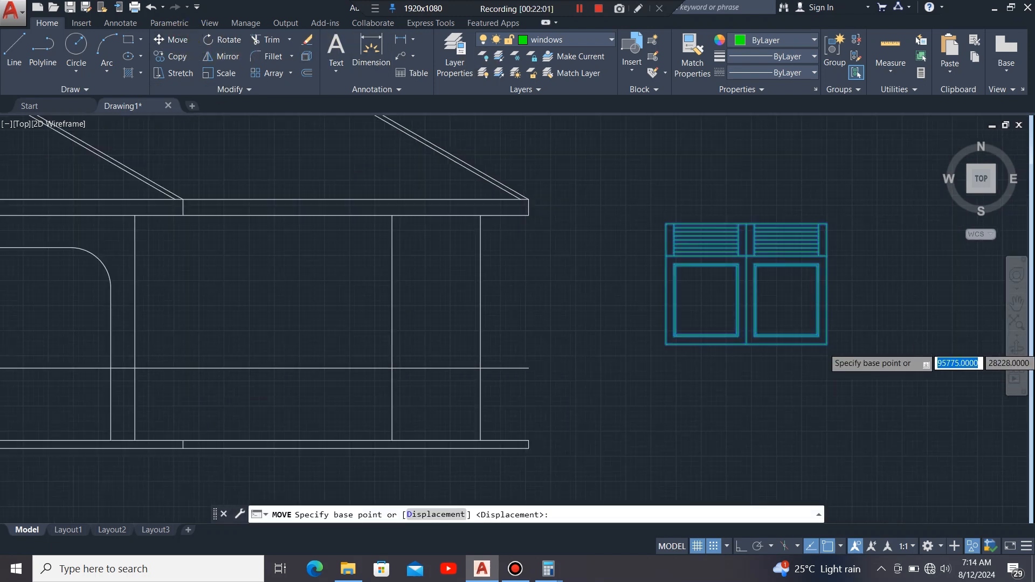
{"action": "left_click", "coordinate": [766, 340]}
{"action": "scroll", "coordinate": [769, 334], "scroll_direction": "down", "scroll_amount": 5}
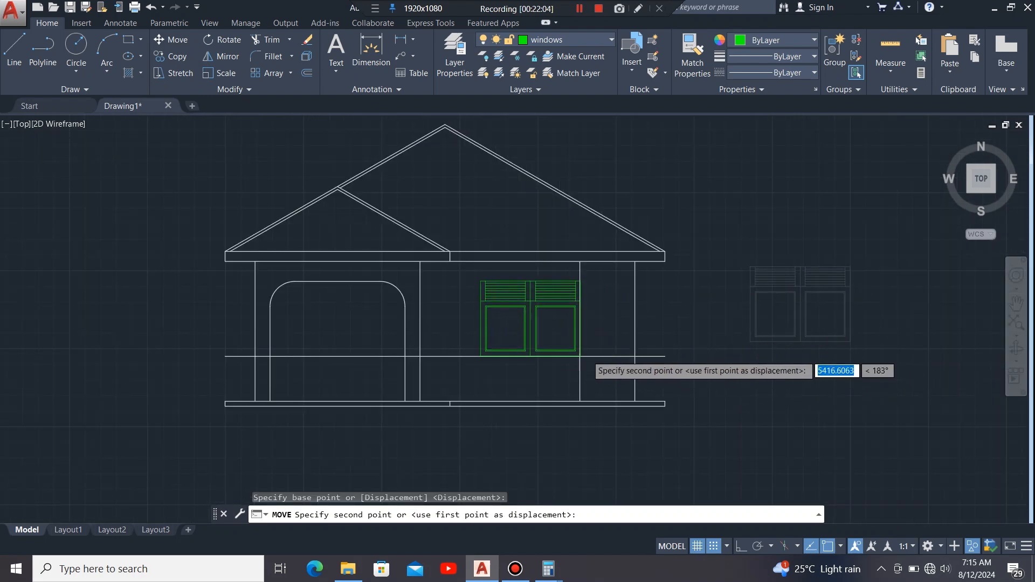
{"action": "scroll", "coordinate": [582, 354], "scroll_direction": "up", "scroll_amount": 5}
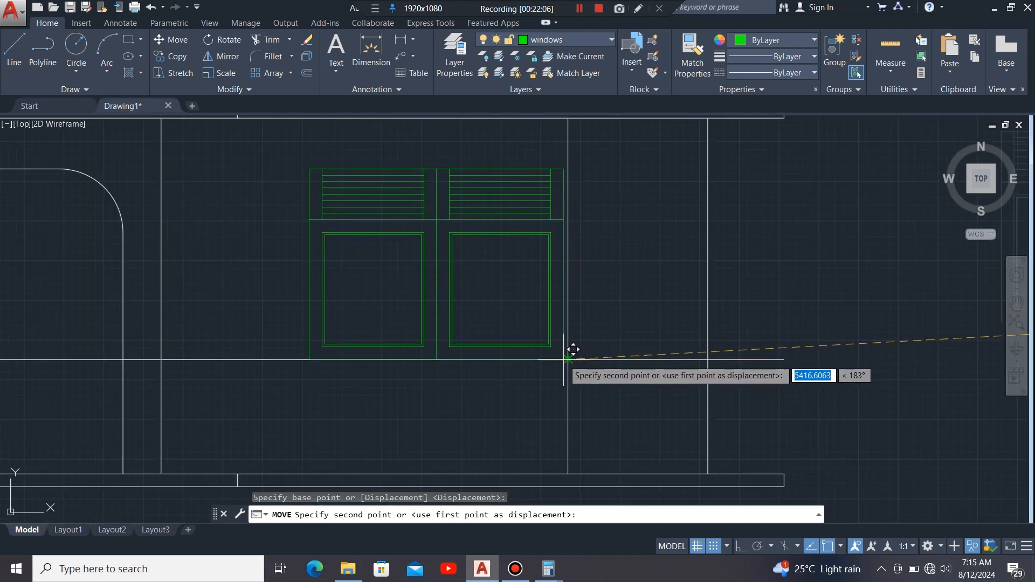
{"action": "scroll", "coordinate": [578, 349], "scroll_direction": "up", "scroll_amount": 3}
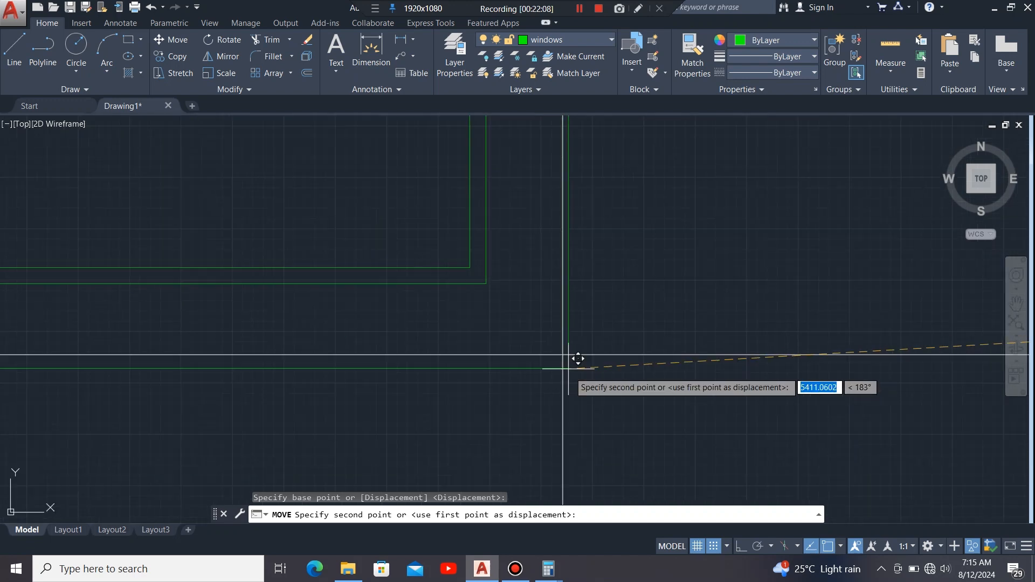
{"action": "left_click", "coordinate": [563, 355]}
{"action": "scroll", "coordinate": [636, 347], "scroll_direction": "down", "scroll_amount": 5}
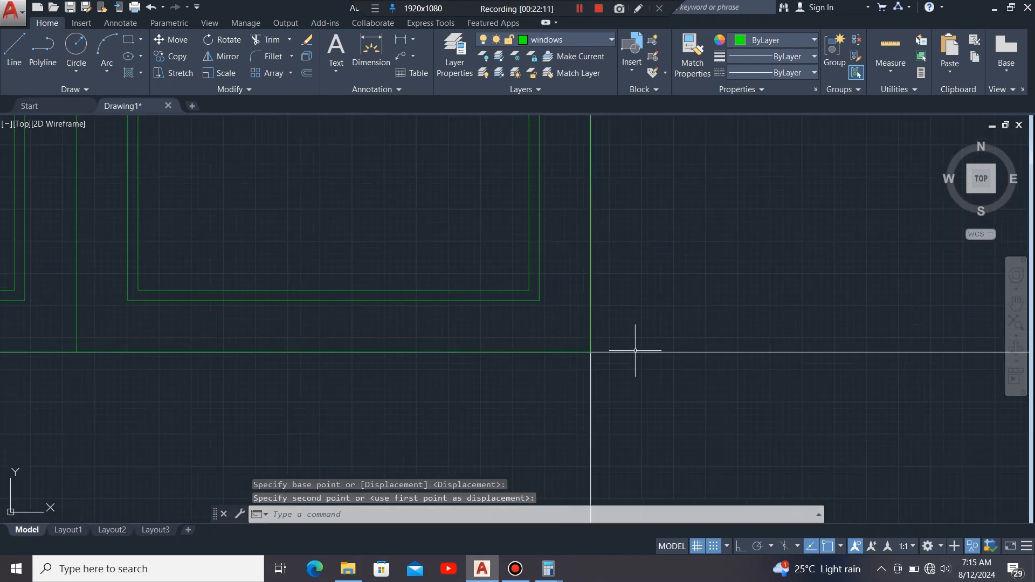
Step: Delete the sill guide line and the vertical guide line that were used to place the front elevation's window
{"action": "left_click", "coordinate": [669, 349]}
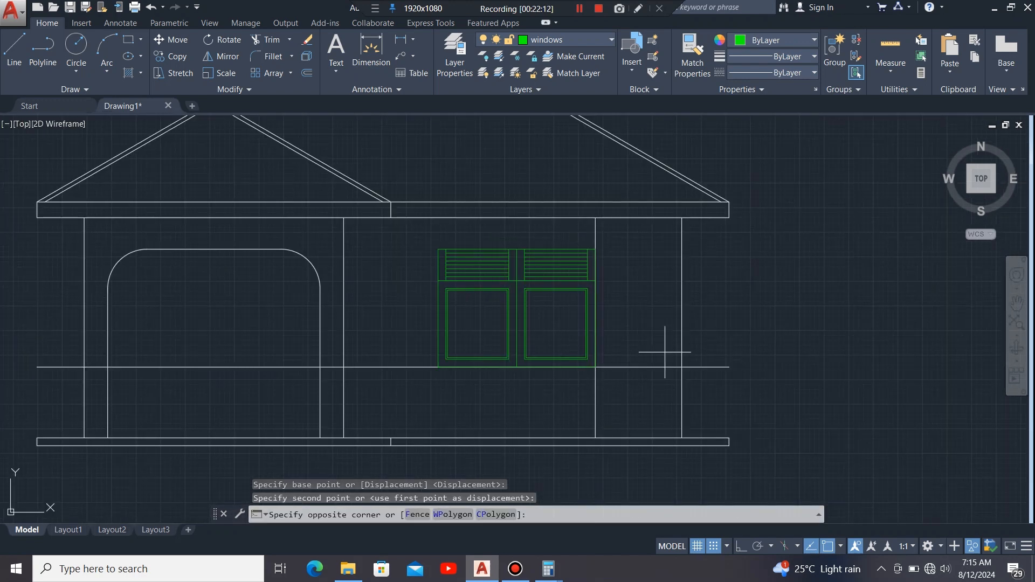
{"action": "left_click", "coordinate": [650, 377]}
{"action": "left_click", "coordinate": [628, 388]}
{"action": "left_click", "coordinate": [573, 404]}
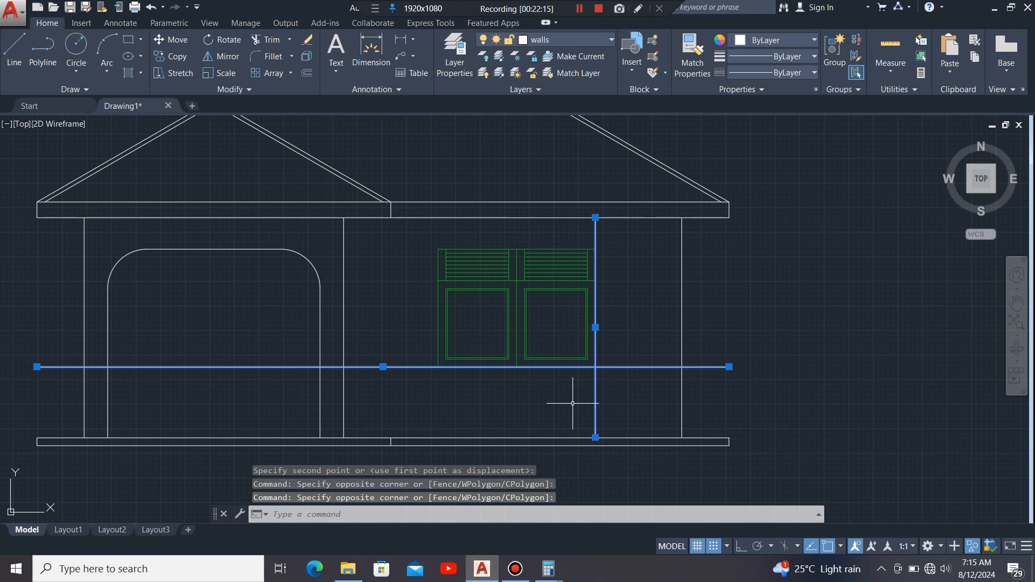
{"action": "key", "text": "Delete"}
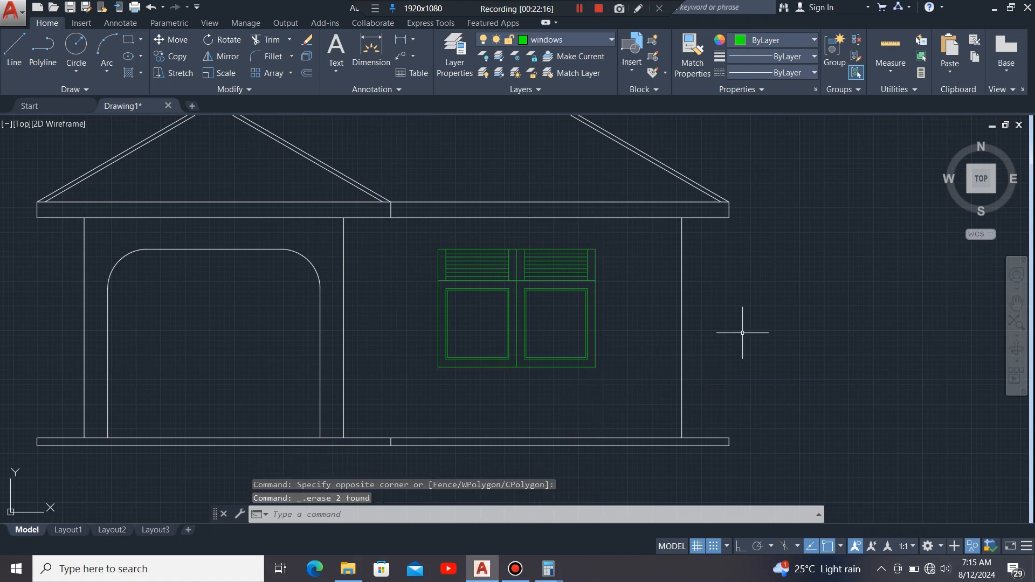
Step: Check the D1 entrance door and its side panels in the floor plan's front wall, including their dimensions
{"action": "scroll", "coordinate": [742, 332], "scroll_direction": "down", "scroll_amount": 4}
{"action": "scroll", "coordinate": [582, 326], "scroll_direction": "up", "scroll_amount": 2}
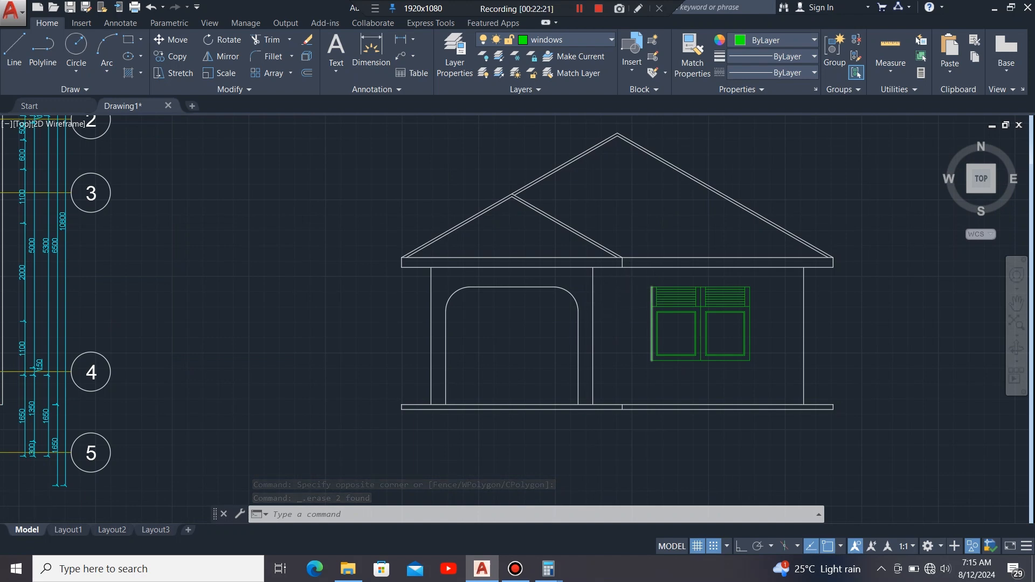
{"action": "scroll", "coordinate": [719, 307], "scroll_direction": "down", "scroll_amount": 4}
{"action": "scroll", "coordinate": [628, 315], "scroll_direction": "up", "scroll_amount": 2}
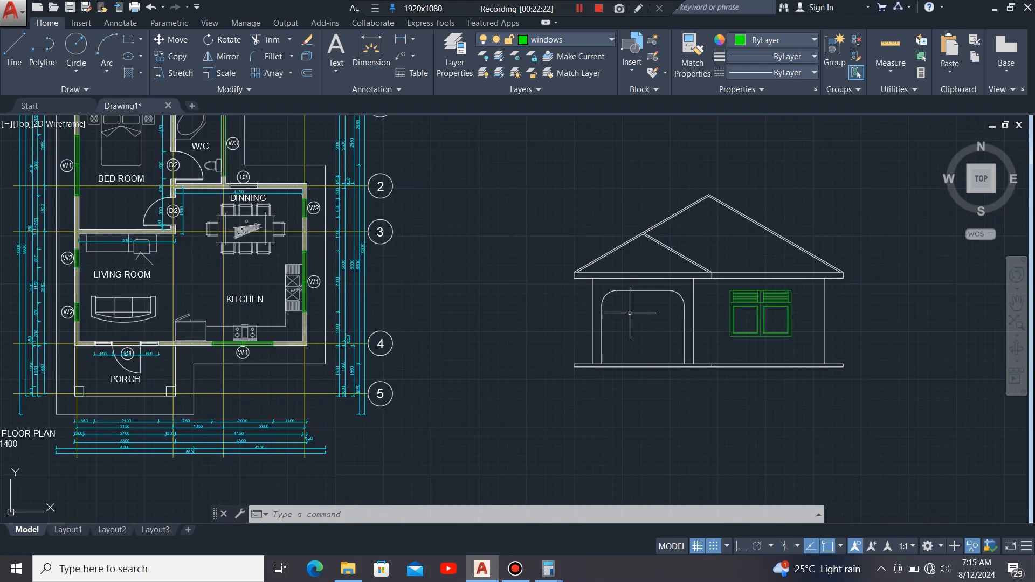
{"action": "scroll", "coordinate": [68, 351], "scroll_direction": "up", "scroll_amount": 3}
{"action": "scroll", "coordinate": [146, 338], "scroll_direction": "up", "scroll_amount": 3}
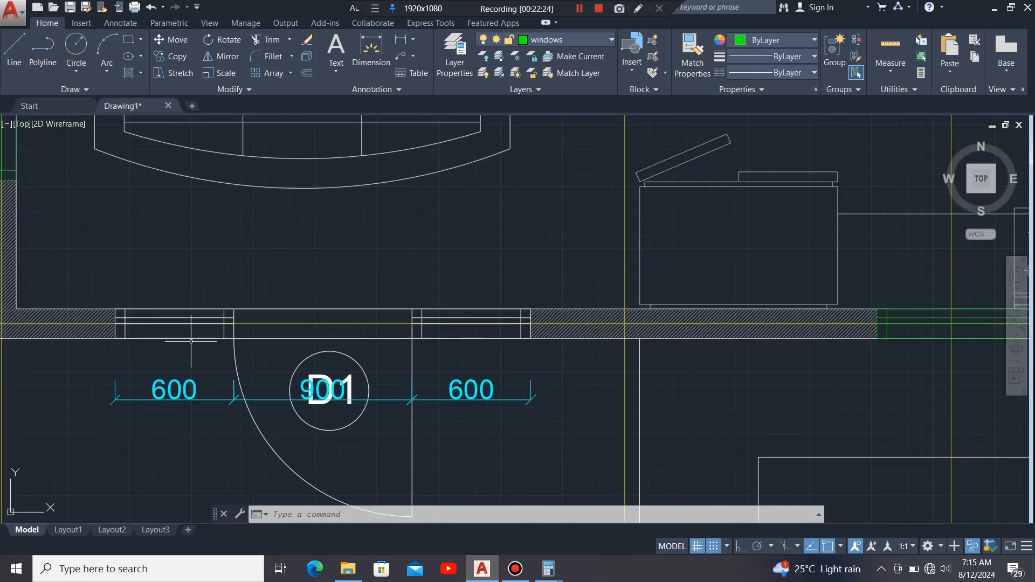
{"action": "scroll", "coordinate": [453, 329], "scroll_direction": "down", "scroll_amount": 3}
{"action": "scroll", "coordinate": [430, 336], "scroll_direction": "up", "scroll_amount": 3}
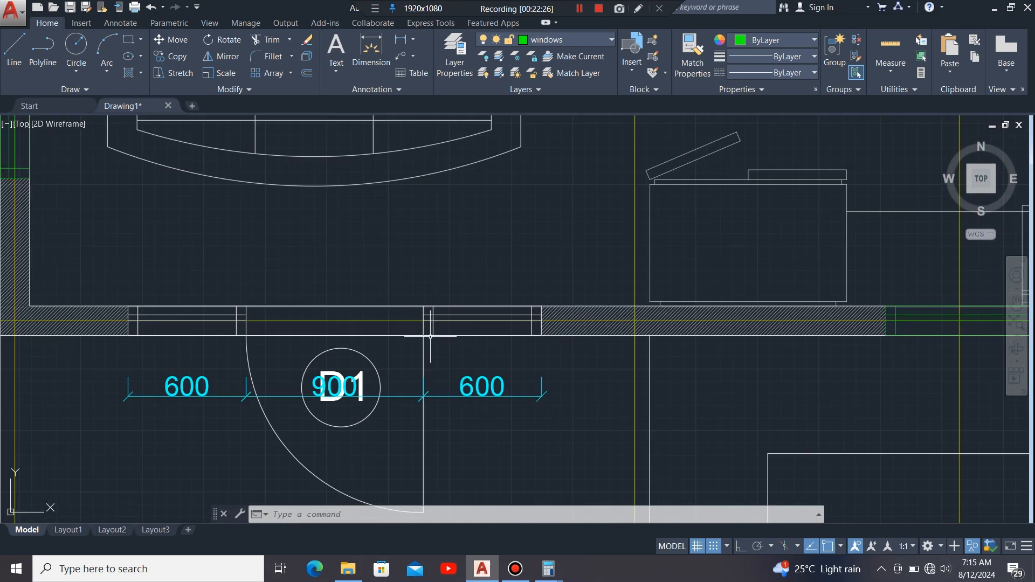
Step: Select the D1 door's outline and swing together with all the lines of its right side panel in the floor plan
{"action": "left_click", "coordinate": [506, 306]}
{"action": "scroll", "coordinate": [521, 321], "scroll_direction": "up", "scroll_amount": 3}
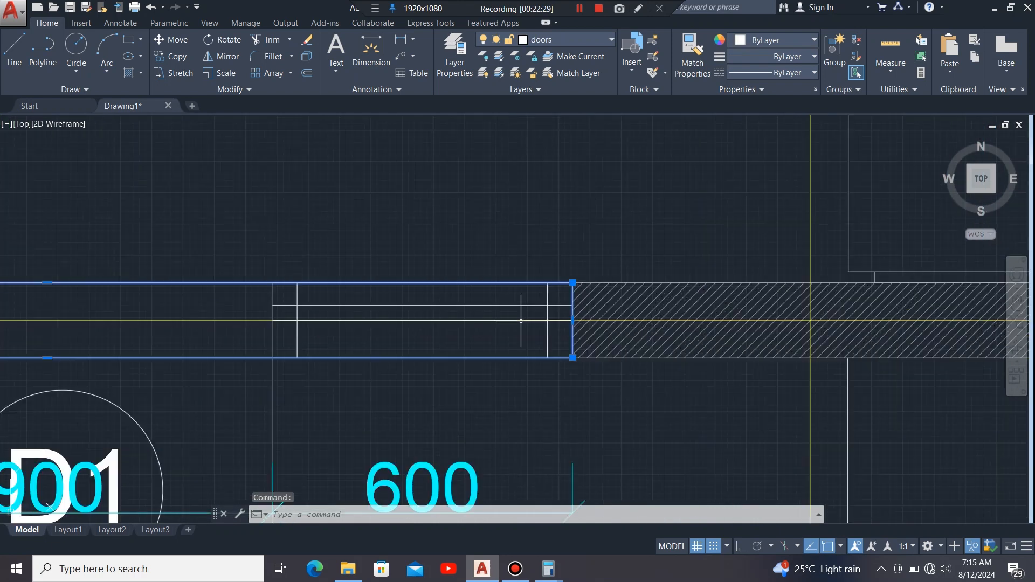
{"action": "scroll", "coordinate": [554, 338], "scroll_direction": "up", "scroll_amount": 3}
{"action": "left_click", "coordinate": [548, 331]}
{"action": "left_click", "coordinate": [528, 348]}
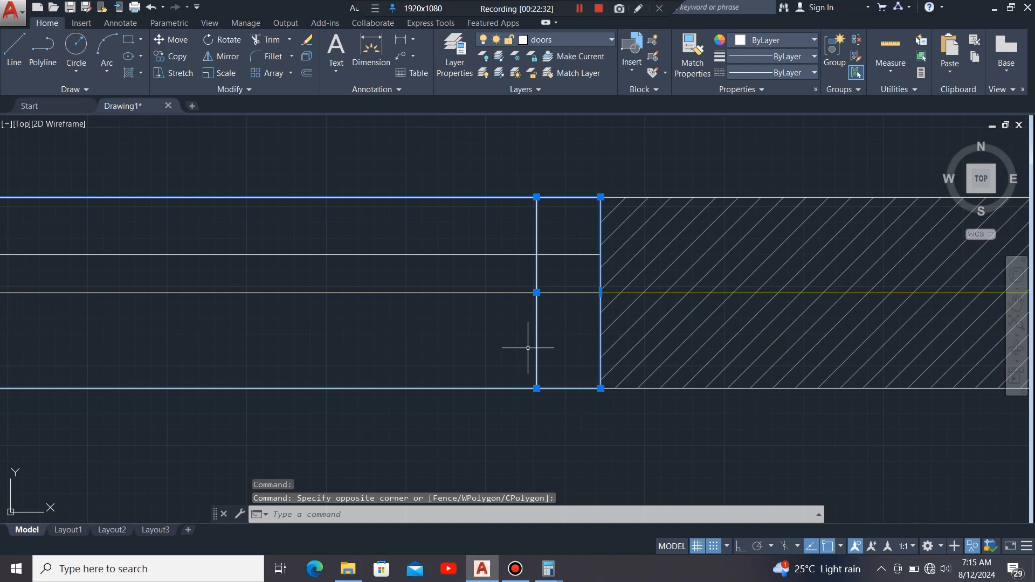
{"action": "left_click", "coordinate": [576, 239]}
{"action": "left_click", "coordinate": [522, 289]}
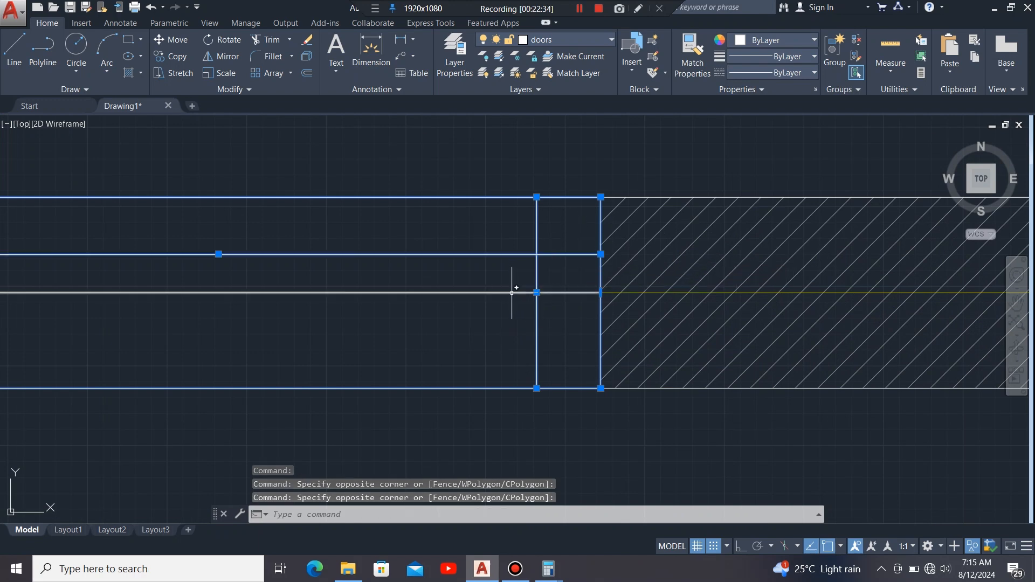
{"action": "scroll", "coordinate": [597, 272], "scroll_direction": "down", "scroll_amount": 5}
{"action": "scroll", "coordinate": [462, 301], "scroll_direction": "up", "scroll_amount": 5}
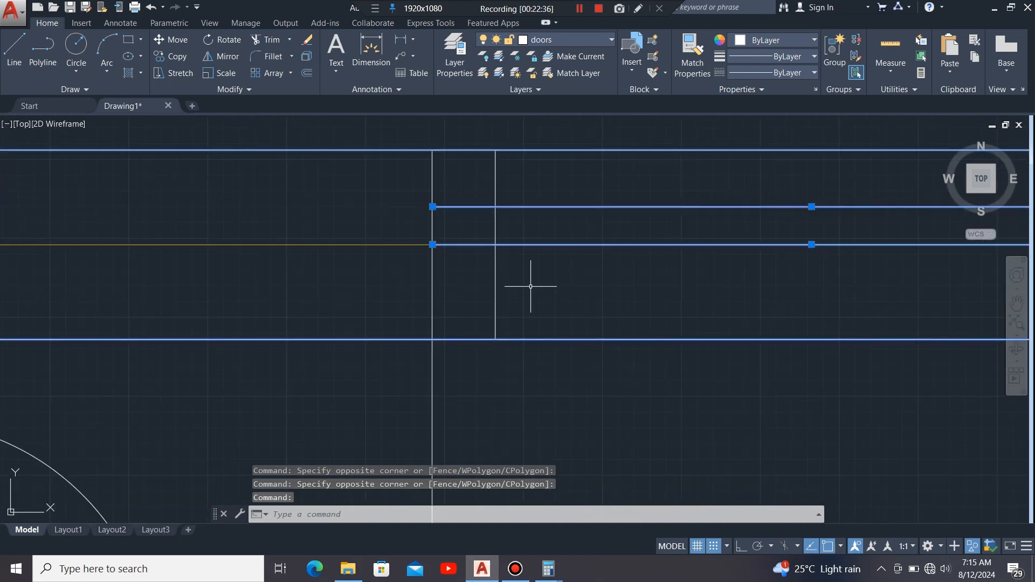
{"action": "left_click", "coordinate": [542, 282]}
{"action": "left_click", "coordinate": [378, 308]}
{"action": "scroll", "coordinate": [632, 295], "scroll_direction": "down", "scroll_amount": 7}
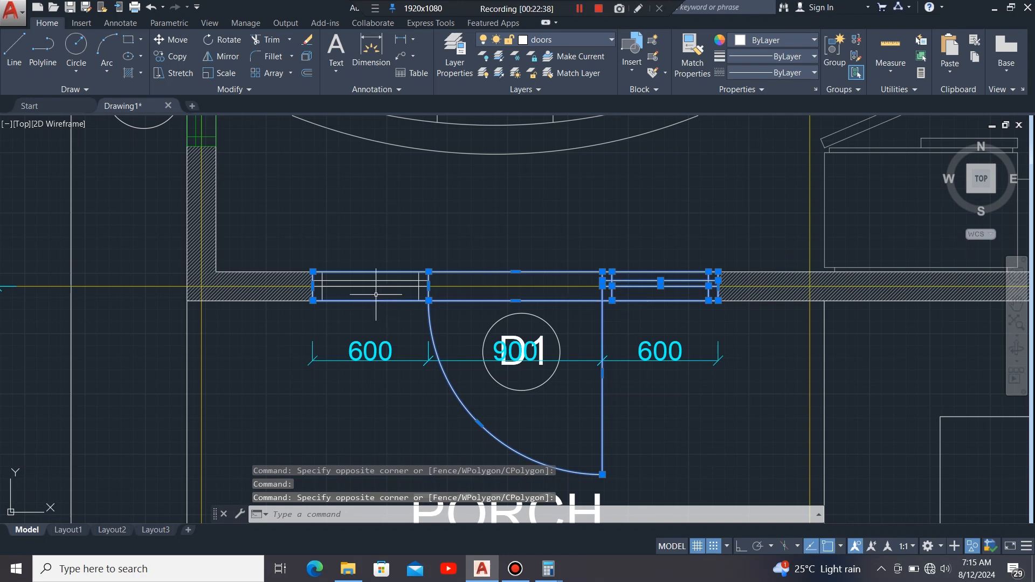
Step: Add the left side panel's lines to the selection and copy the D1 door assembly to the empty space between floor plan and elevation
{"action": "scroll", "coordinate": [375, 294], "scroll_direction": "up", "scroll_amount": 6}
{"action": "left_click", "coordinate": [559, 291]}
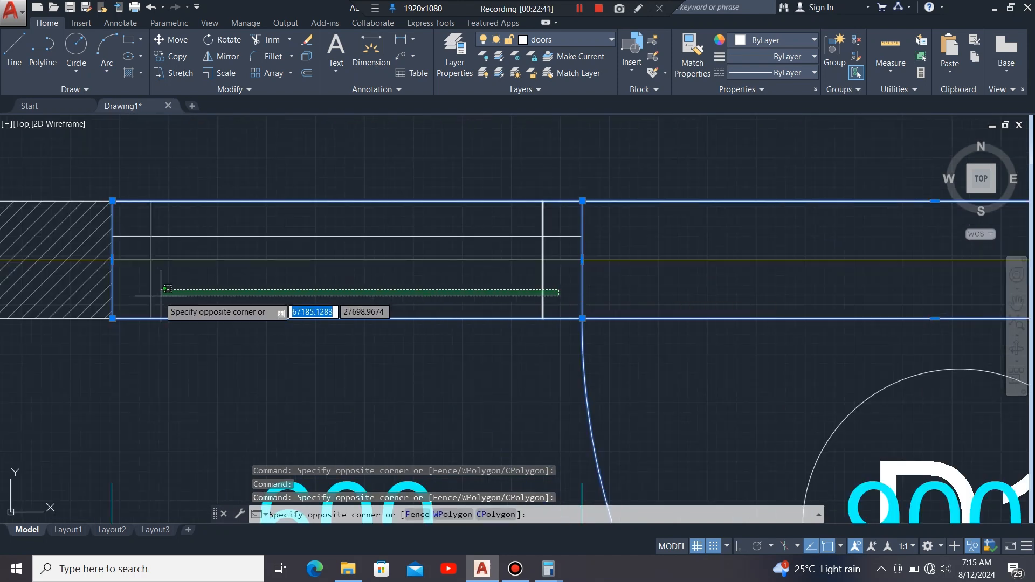
{"action": "left_click", "coordinate": [123, 302]}
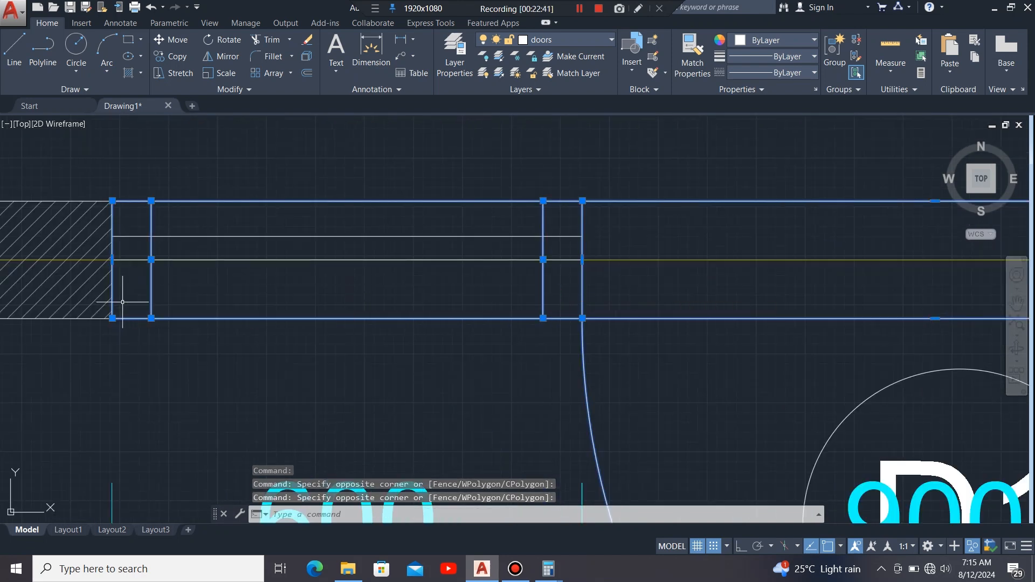
{"action": "left_click", "coordinate": [240, 260]}
{"action": "left_click", "coordinate": [256, 236]}
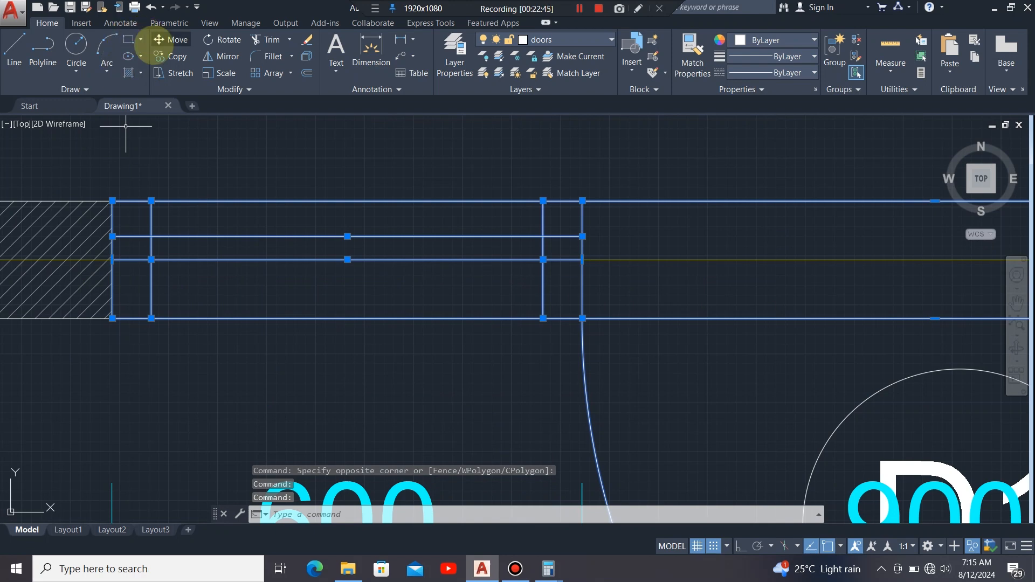
{"action": "left_click", "coordinate": [173, 56]}
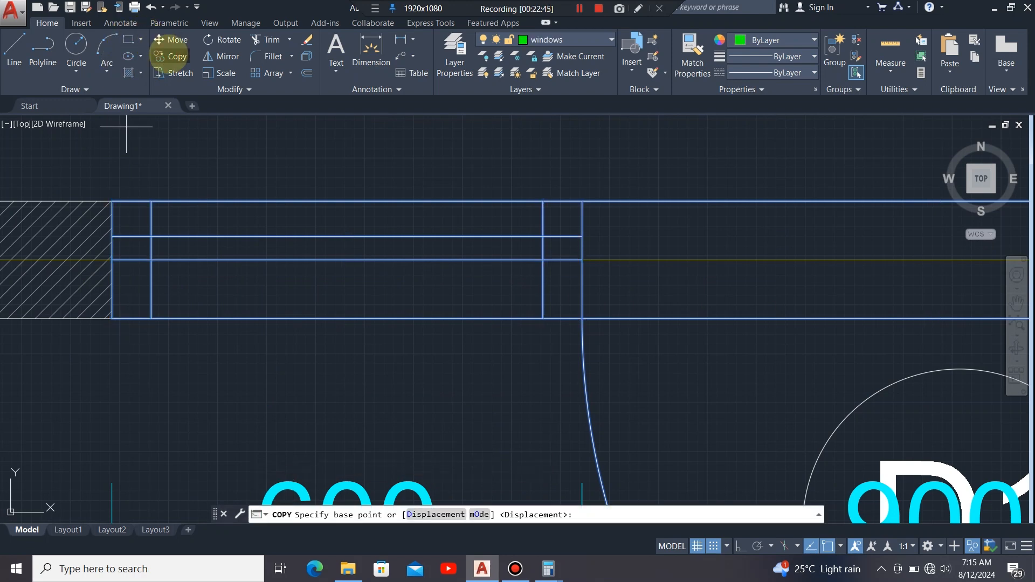
{"action": "left_click", "coordinate": [111, 319]}
{"action": "scroll", "coordinate": [112, 318], "scroll_direction": "down", "scroll_amount": 3}
{"action": "scroll", "coordinate": [63, 325], "scroll_direction": "down", "scroll_amount": 4}
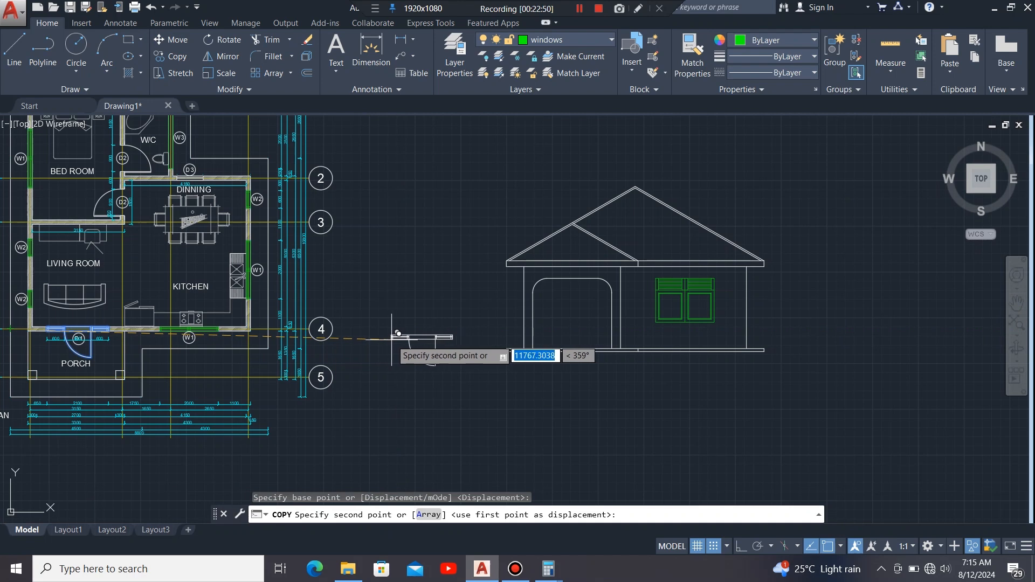
{"action": "scroll", "coordinate": [393, 335], "scroll_direction": "up", "scroll_amount": 6}
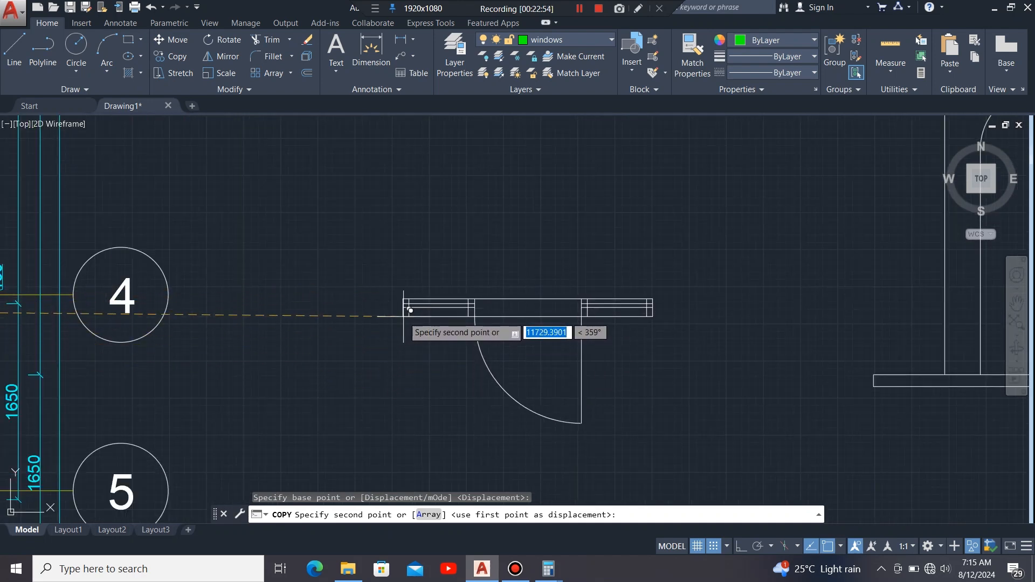
{"action": "left_click", "coordinate": [401, 310]}
{"action": "scroll", "coordinate": [321, 349], "scroll_direction": "down", "scroll_amount": 4}
{"action": "key", "text": "Escape"}
Step: Make doors the current layer and draw a horizontal line about 3008 mm long above the copied door assembly with Ortho on
{"action": "scroll", "coordinate": [385, 331], "scroll_direction": "up", "scroll_amount": 3}
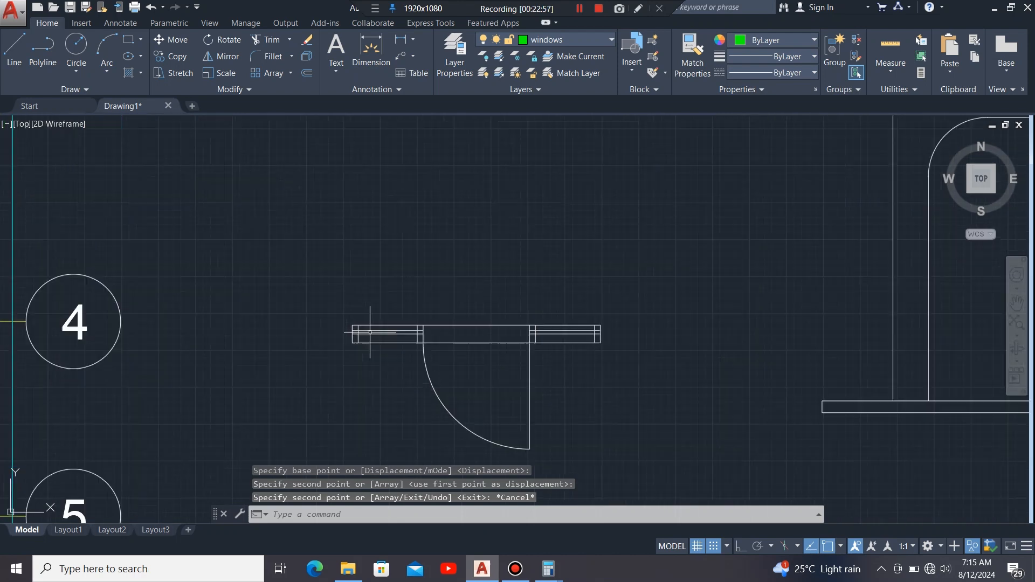
{"action": "scroll", "coordinate": [555, 331], "scroll_direction": "up", "scroll_amount": 2}
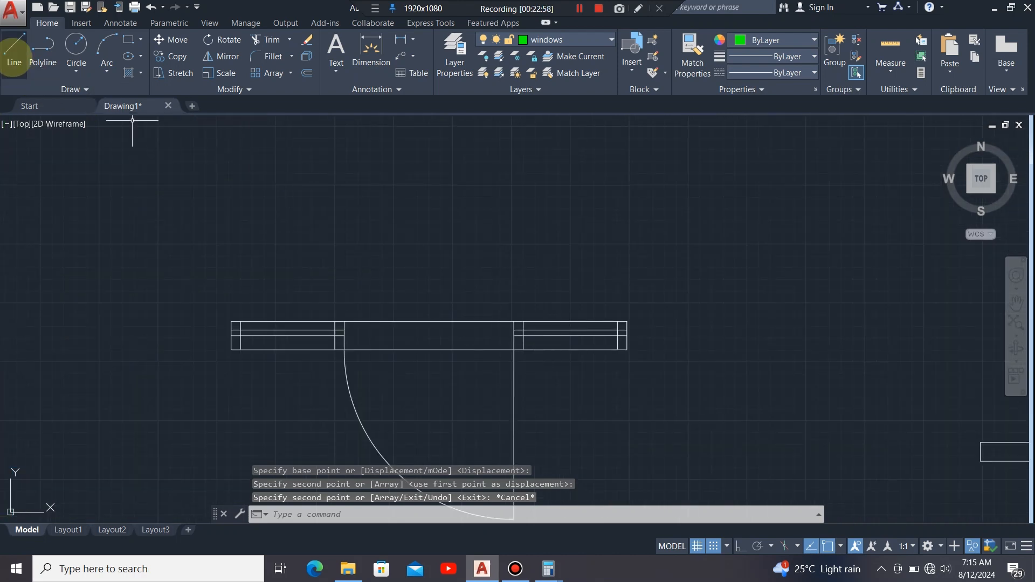
{"action": "left_click", "coordinate": [582, 39]}
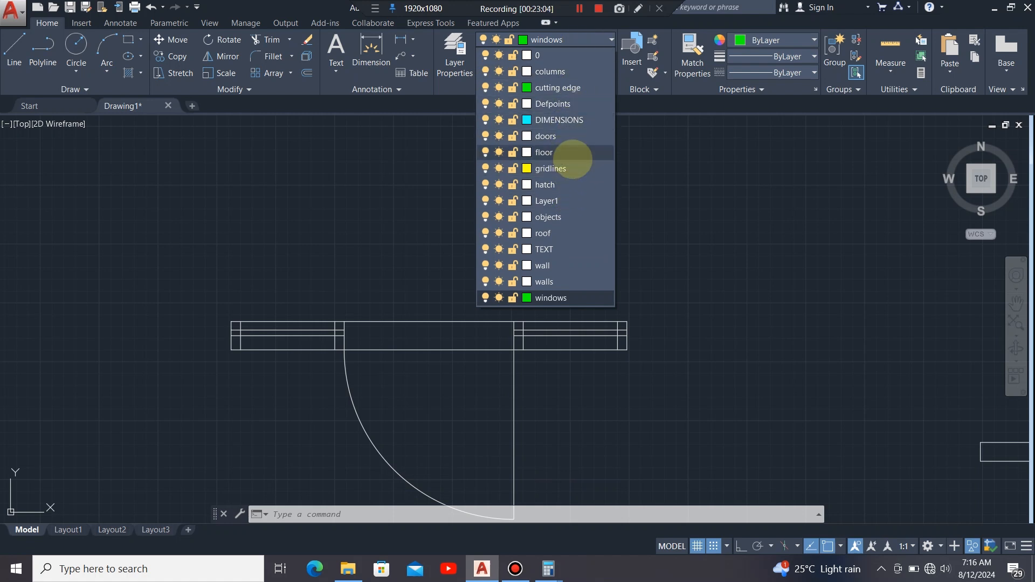
{"action": "left_click", "coordinate": [573, 137]}
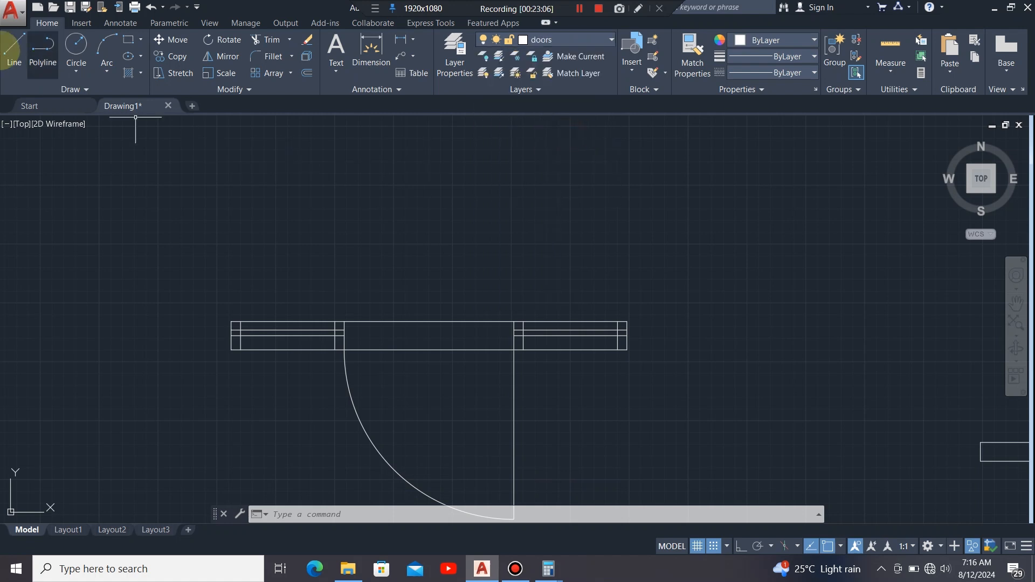
{"action": "left_click", "coordinate": [14, 44]}
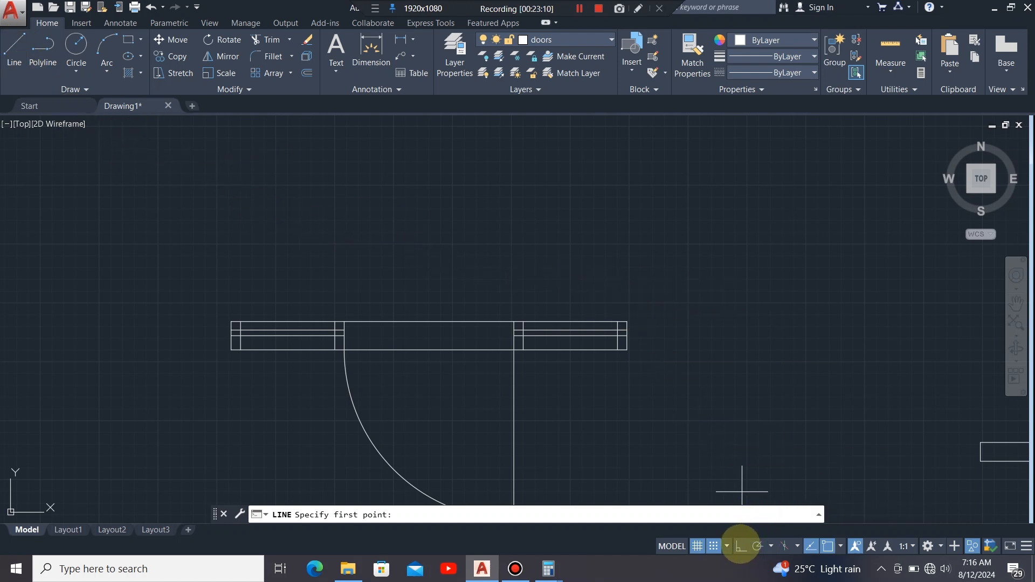
{"action": "left_click", "coordinate": [152, 274]}
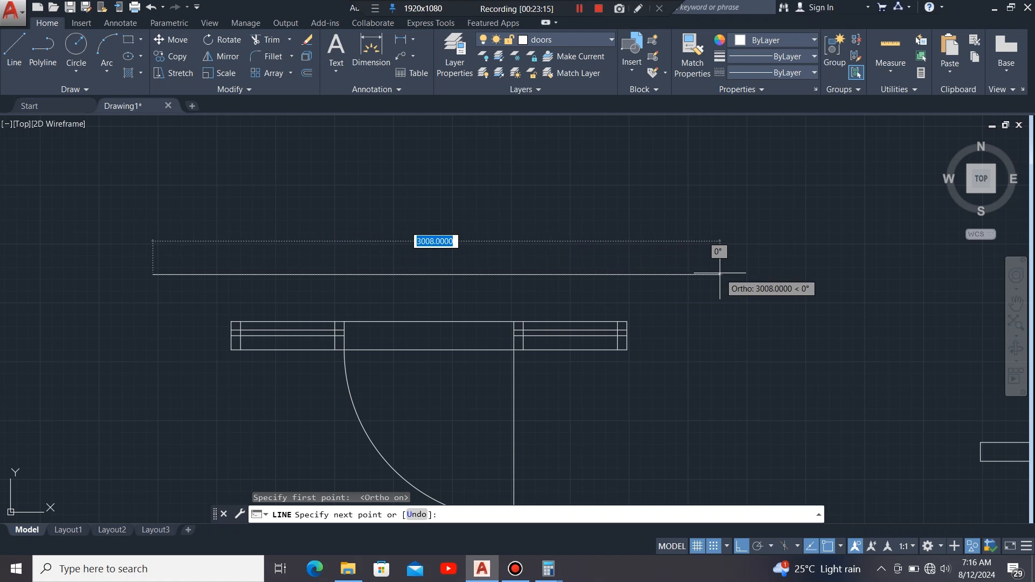
{"action": "left_click", "coordinate": [720, 275]}
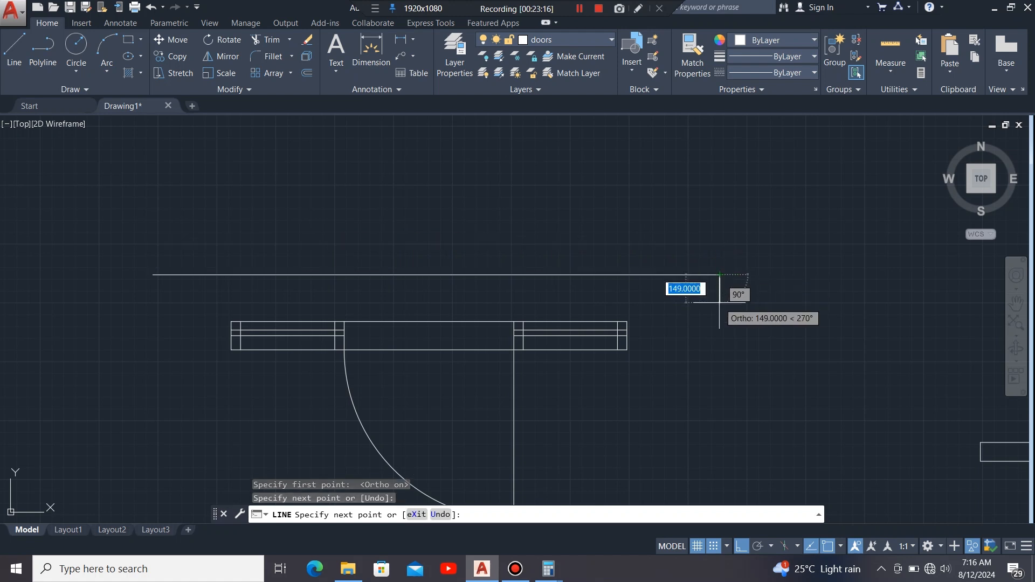
{"action": "key", "text": "Escape"}
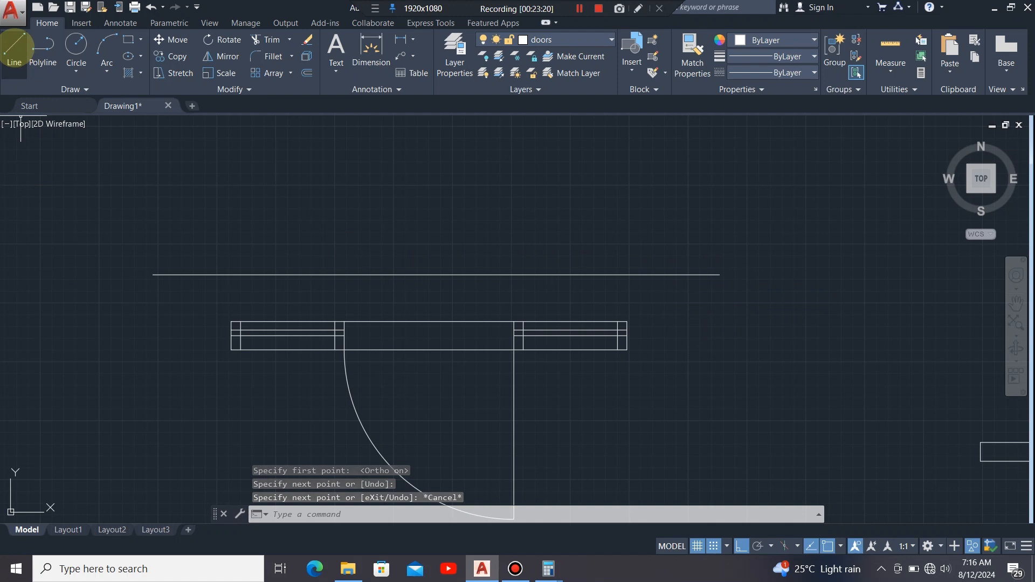
Step: Draw a vertical line about 2010 mm long upward from the copied door assembly's lower-left corner
{"action": "left_click", "coordinate": [14, 47]}
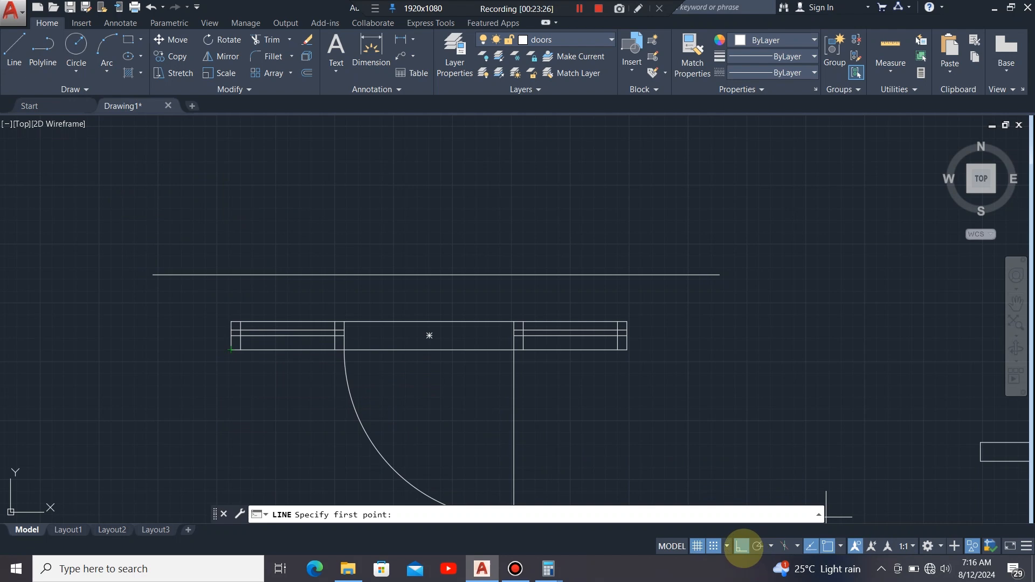
{"action": "left_click", "coordinate": [230, 349]}
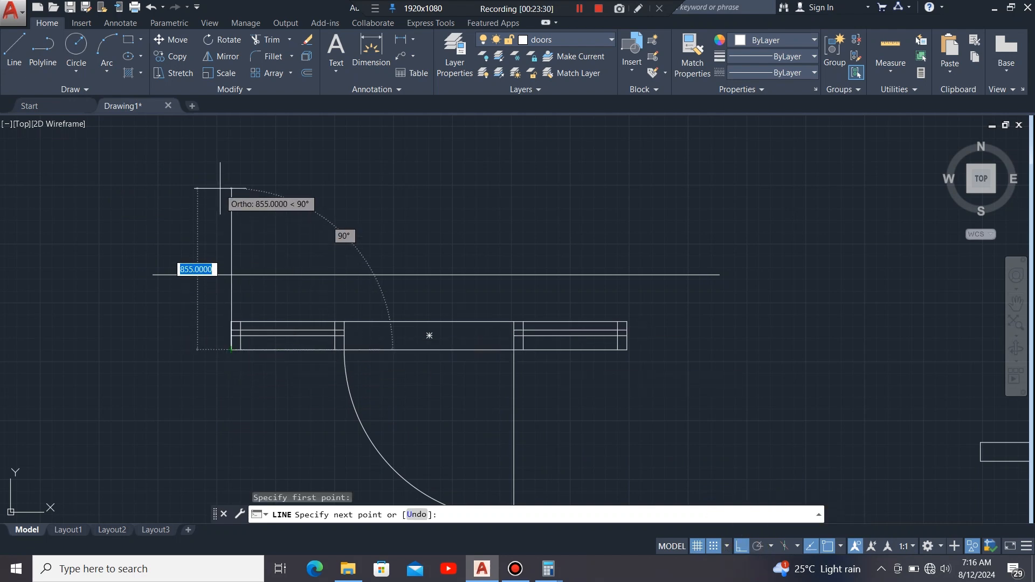
{"action": "scroll", "coordinate": [248, 345], "scroll_direction": "down", "scroll_amount": 2}
{"action": "scroll", "coordinate": [243, 291], "scroll_direction": "up", "scroll_amount": 4}
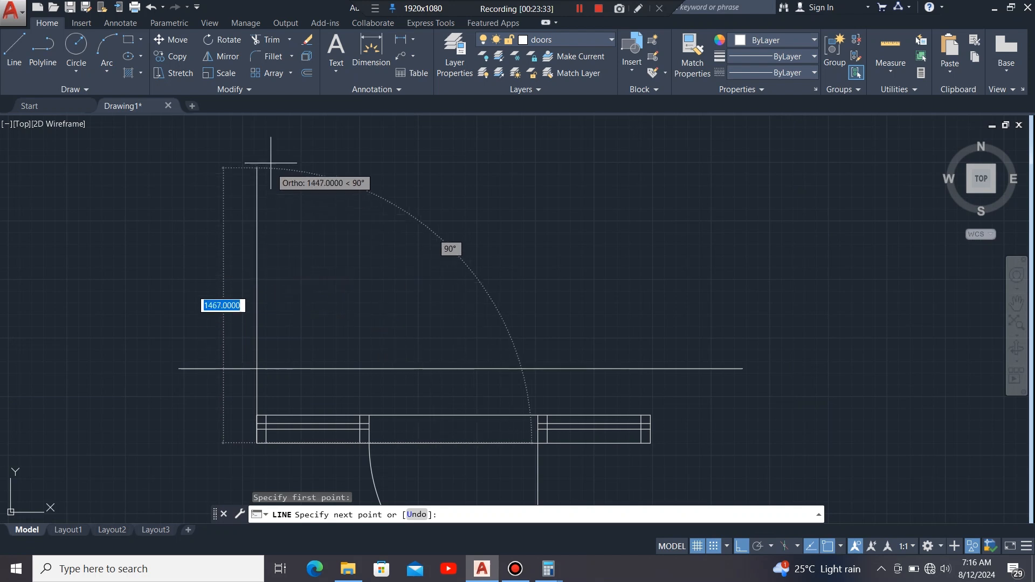
{"action": "scroll", "coordinate": [275, 183], "scroll_direction": "down", "scroll_amount": 4}
{"action": "scroll", "coordinate": [275, 183], "scroll_direction": "up", "scroll_amount": 4}
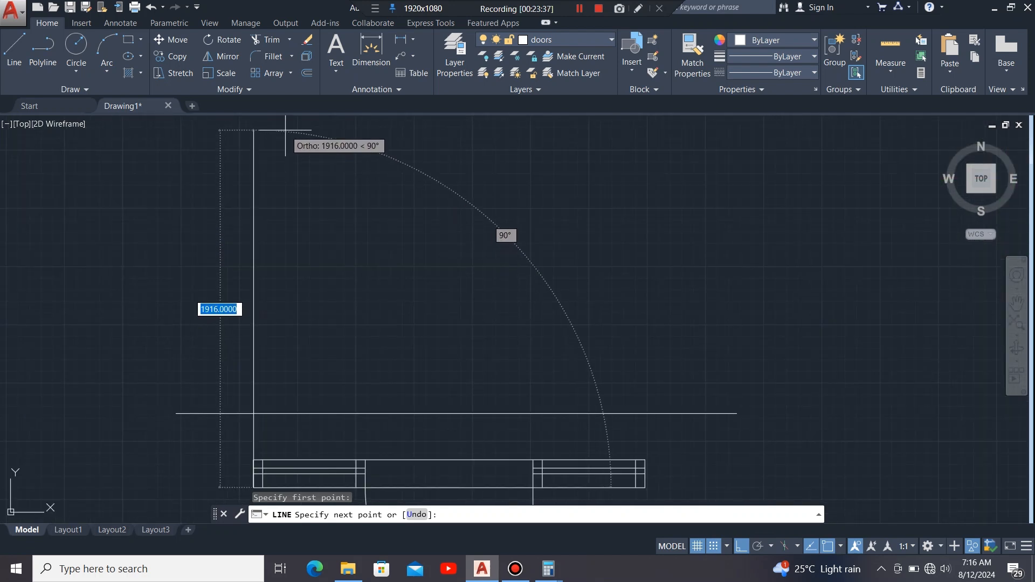
{"action": "scroll", "coordinate": [285, 130], "scroll_direction": "down", "scroll_amount": 2}
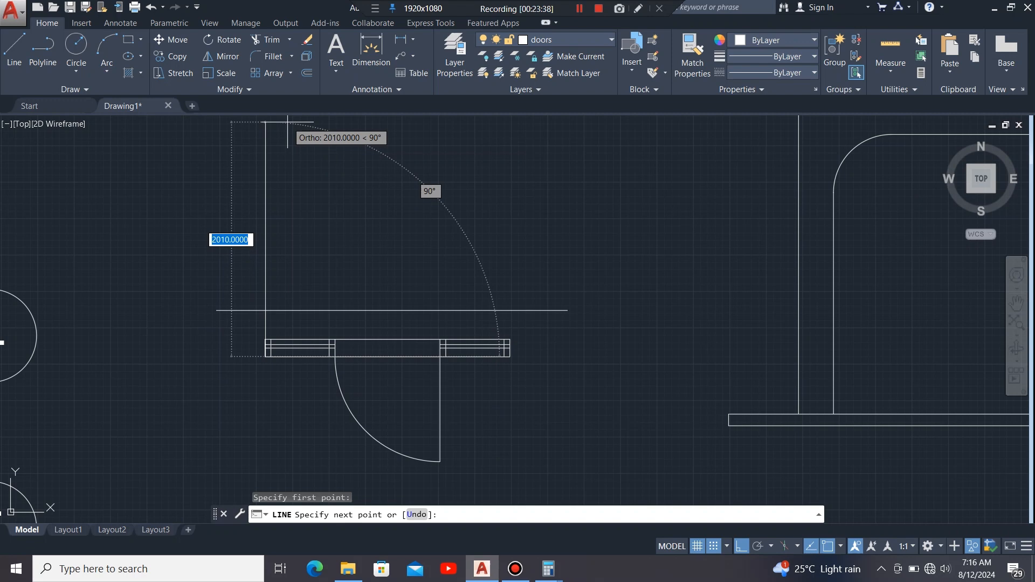
{"action": "key", "text": "Return"}
{"action": "key", "text": "Escape"}
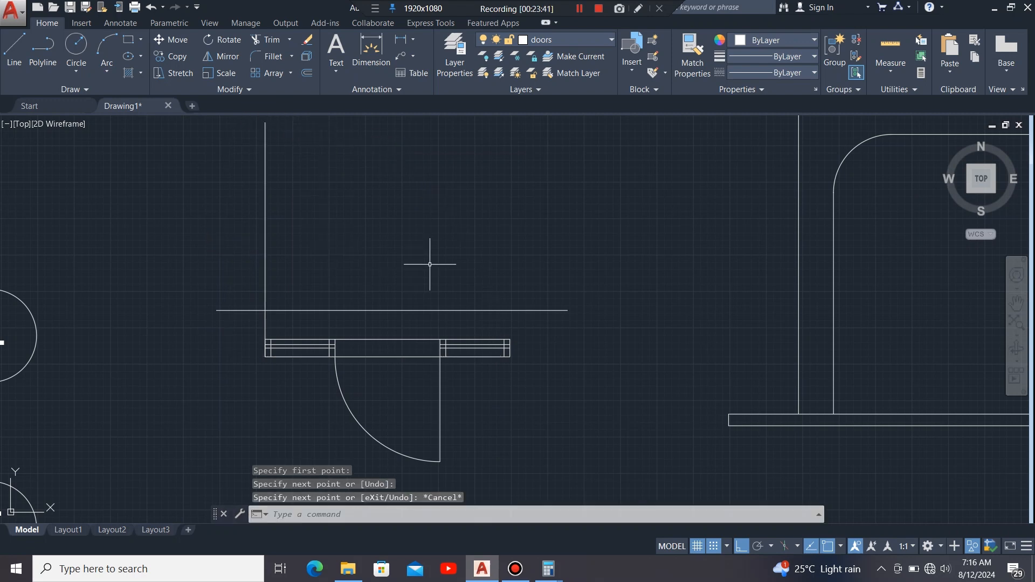
{"action": "left_click", "coordinate": [287, 204]}
{"action": "left_click", "coordinate": [207, 245]}
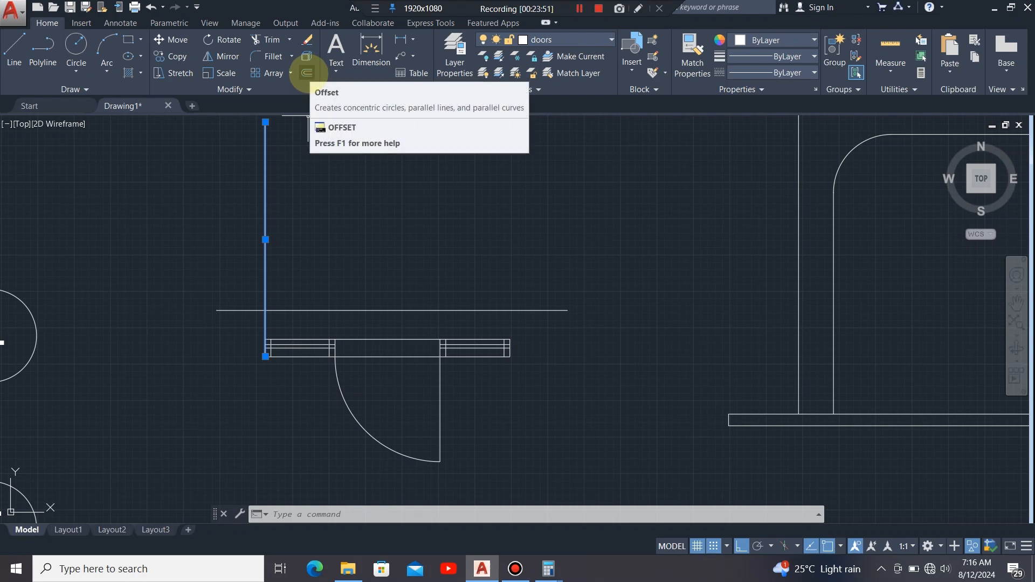
{"action": "left_click", "coordinate": [307, 72]}
{"action": "scroll", "coordinate": [254, 334], "scroll_direction": "up", "scroll_amount": 2}
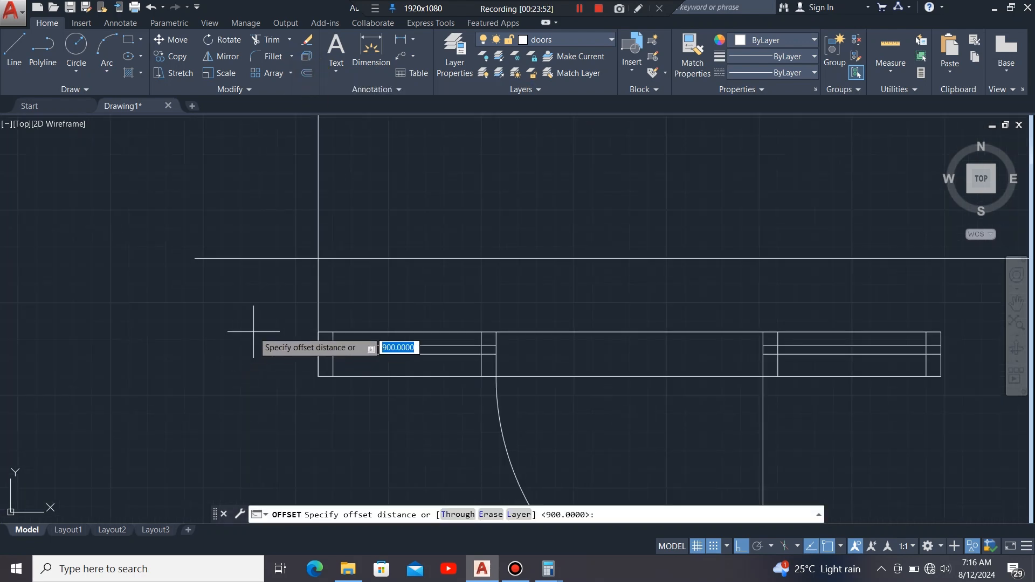
{"action": "scroll", "coordinate": [254, 342], "scroll_direction": "down", "scroll_amount": 2}
{"action": "key", "text": "Escape"}
Step: Copy the vertical line from its lower endpoint to the remaining three vertical edges of the copied assembly's left side panel
{"action": "left_click", "coordinate": [311, 220]}
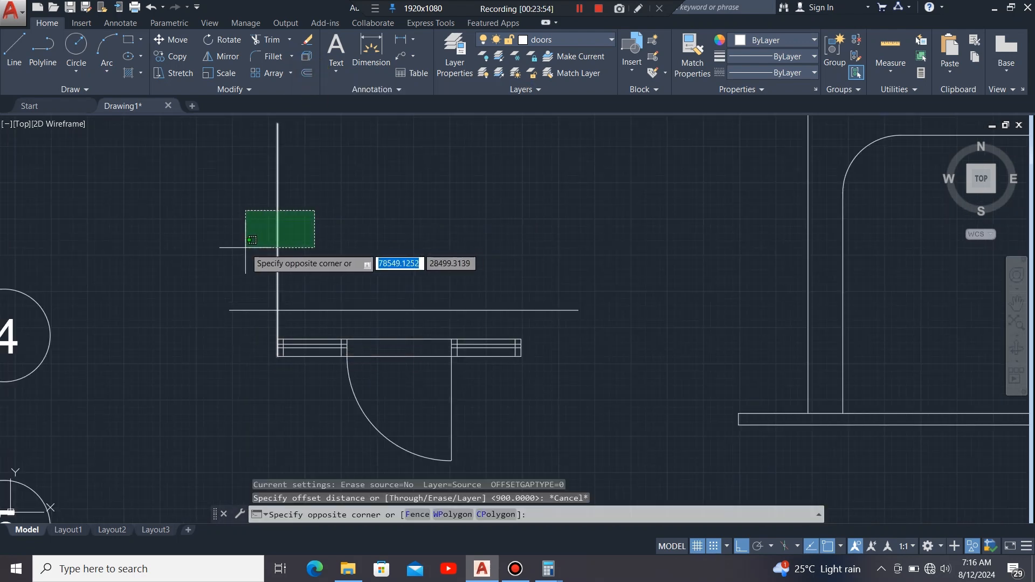
{"action": "left_click", "coordinate": [247, 220]}
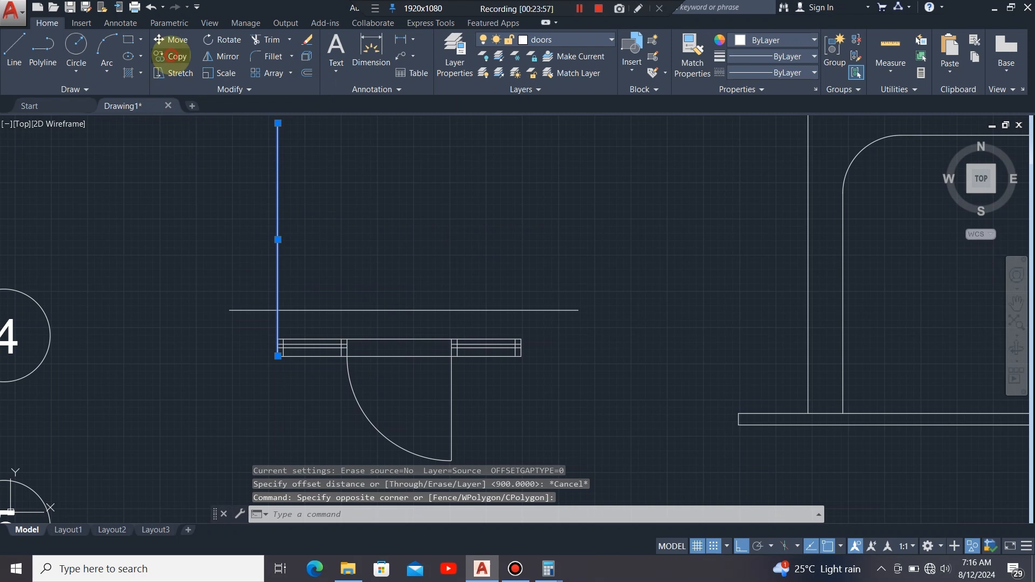
{"action": "left_click", "coordinate": [171, 56]}
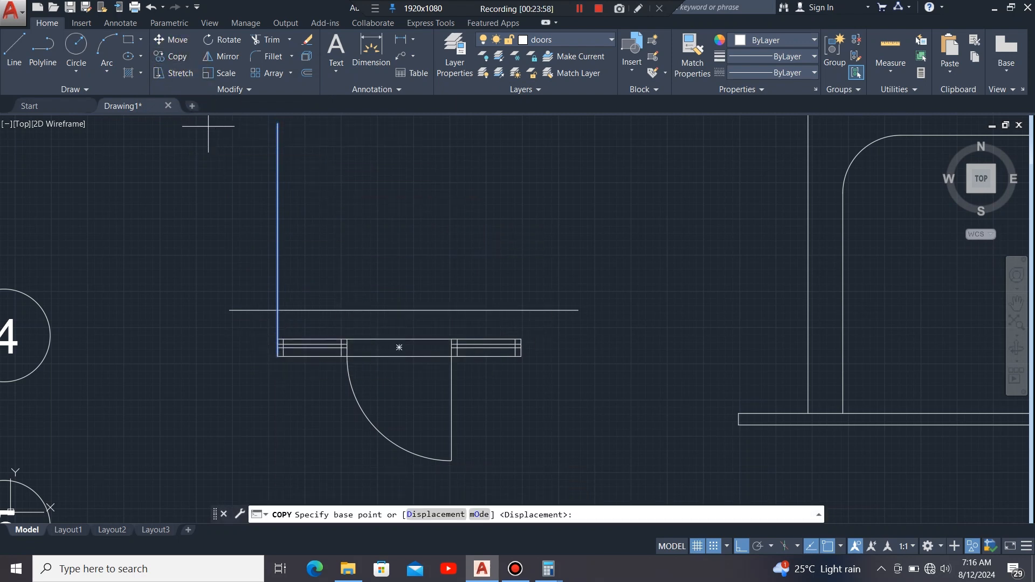
{"action": "scroll", "coordinate": [275, 367], "scroll_direction": "up", "scroll_amount": 8}
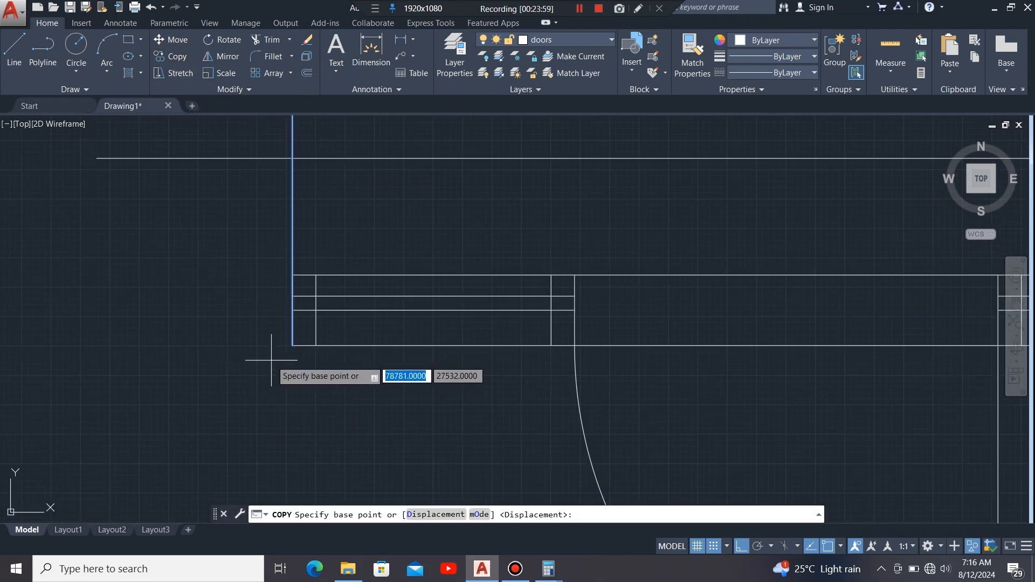
{"action": "left_click", "coordinate": [303, 337]}
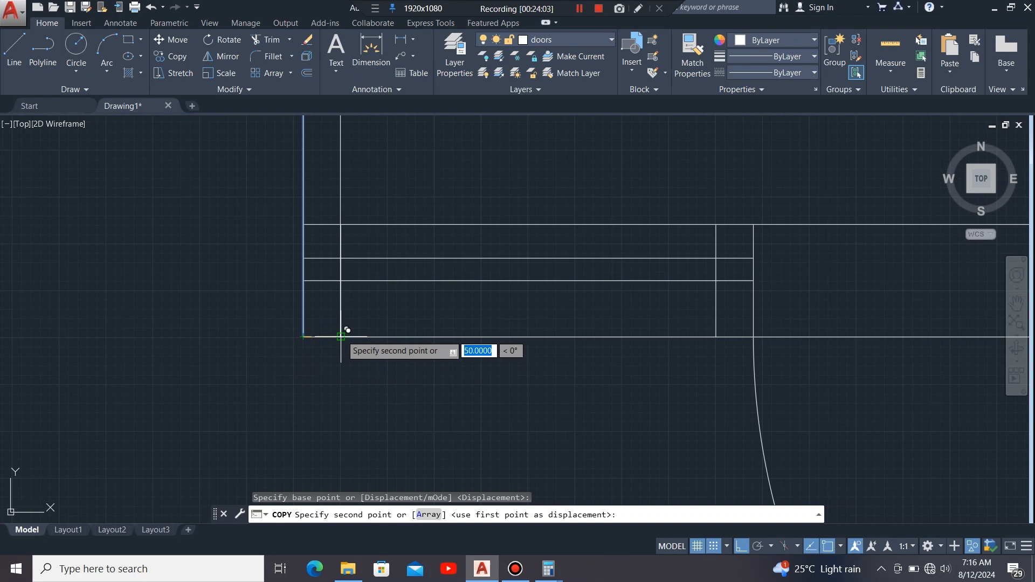
{"action": "left_click", "coordinate": [340, 336]}
{"action": "scroll", "coordinate": [151, 415], "scroll_direction": "down", "scroll_amount": 2}
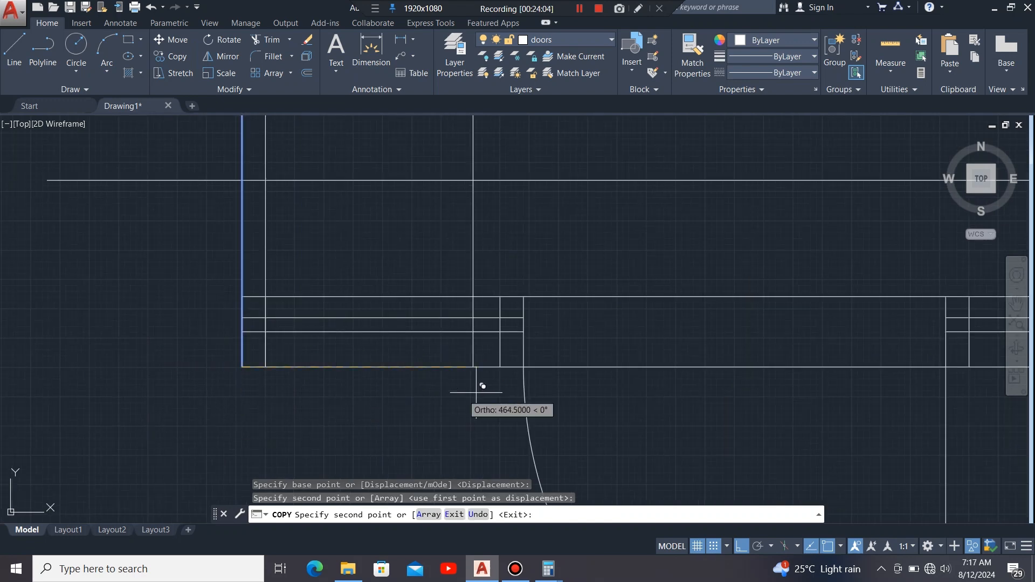
{"action": "scroll", "coordinate": [523, 361], "scroll_direction": "up", "scroll_amount": 2}
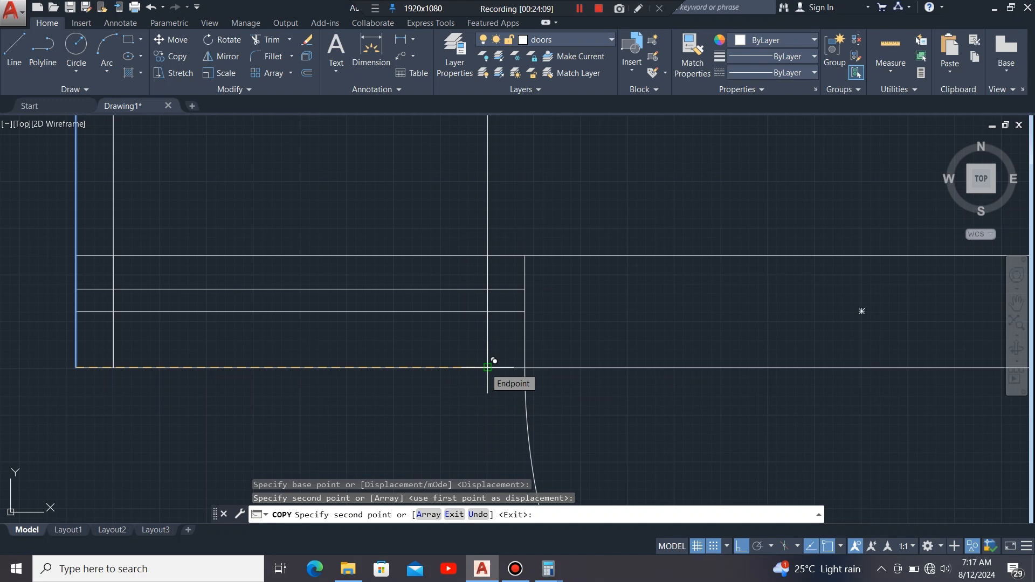
{"action": "left_click", "coordinate": [494, 361]}
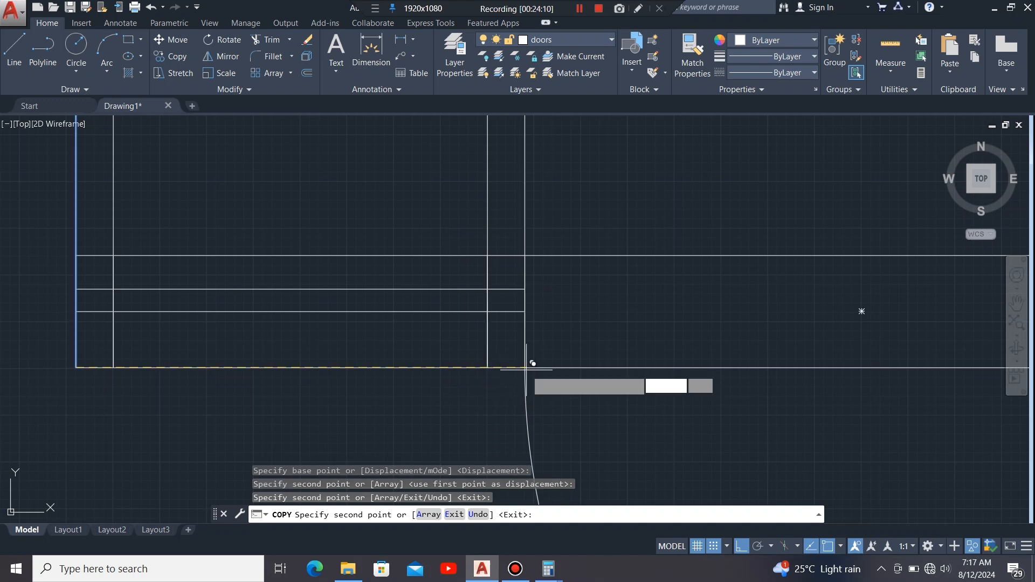
{"action": "left_click", "coordinate": [526, 370]}
Step: Place further copies of the vertical line at the four vertical edges of the right side panel and end the Copy command
{"action": "scroll", "coordinate": [265, 385], "scroll_direction": "down", "scroll_amount": 4}
{"action": "scroll", "coordinate": [390, 378], "scroll_direction": "up", "scroll_amount": 2}
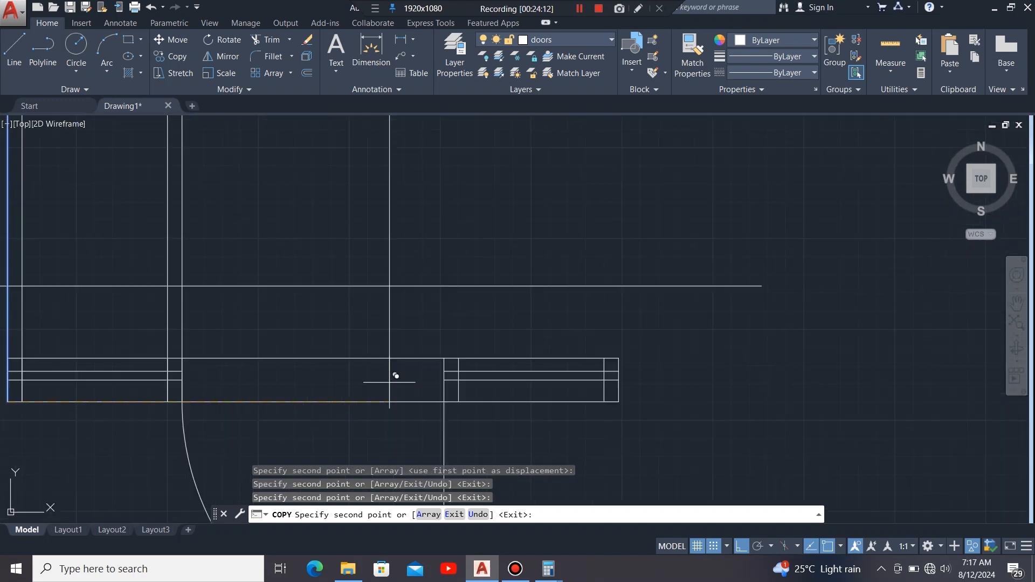
{"action": "left_click", "coordinate": [450, 395]}
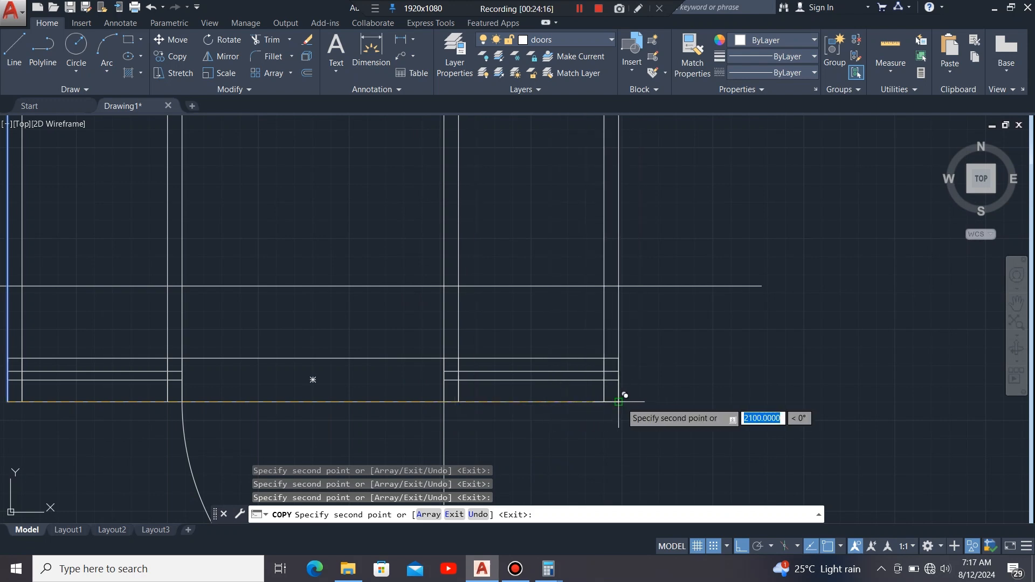
{"action": "scroll", "coordinate": [636, 410], "scroll_direction": "down", "scroll_amount": 6}
{"action": "scroll", "coordinate": [654, 381], "scroll_direction": "up", "scroll_amount": 3}
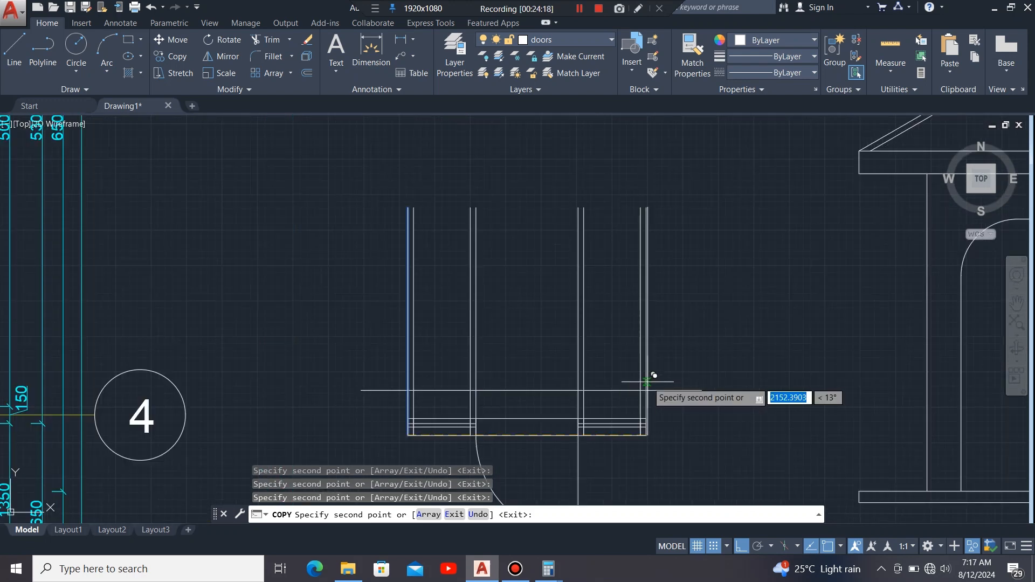
{"action": "key", "text": "Escape"}
Step: Trim off the parts of all eight vertical lines below the horizontal line above the copied door assembly
{"action": "scroll", "coordinate": [533, 370], "scroll_direction": "down", "scroll_amount": 3}
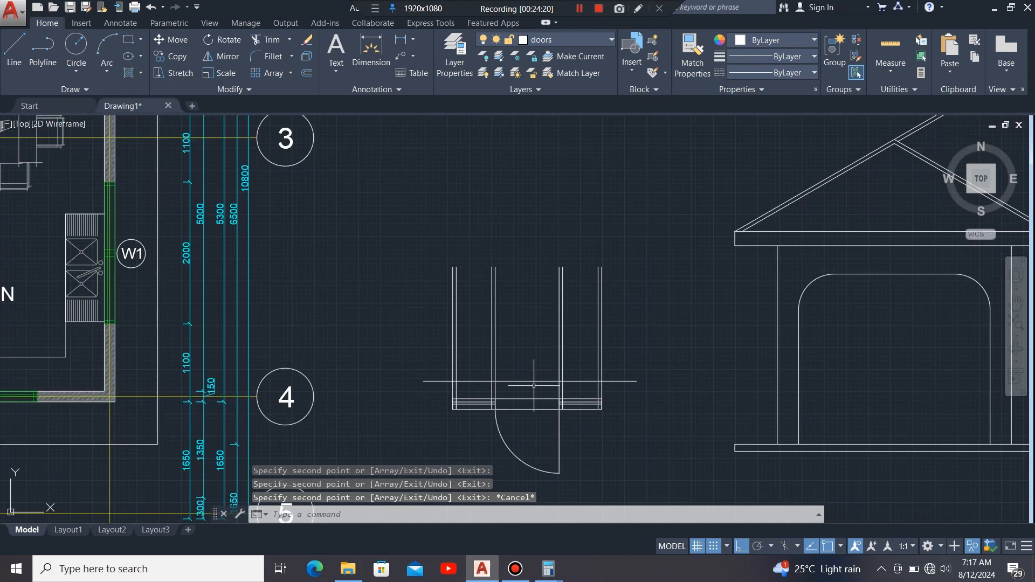
{"action": "scroll", "coordinate": [529, 414], "scroll_direction": "up", "scroll_amount": 5}
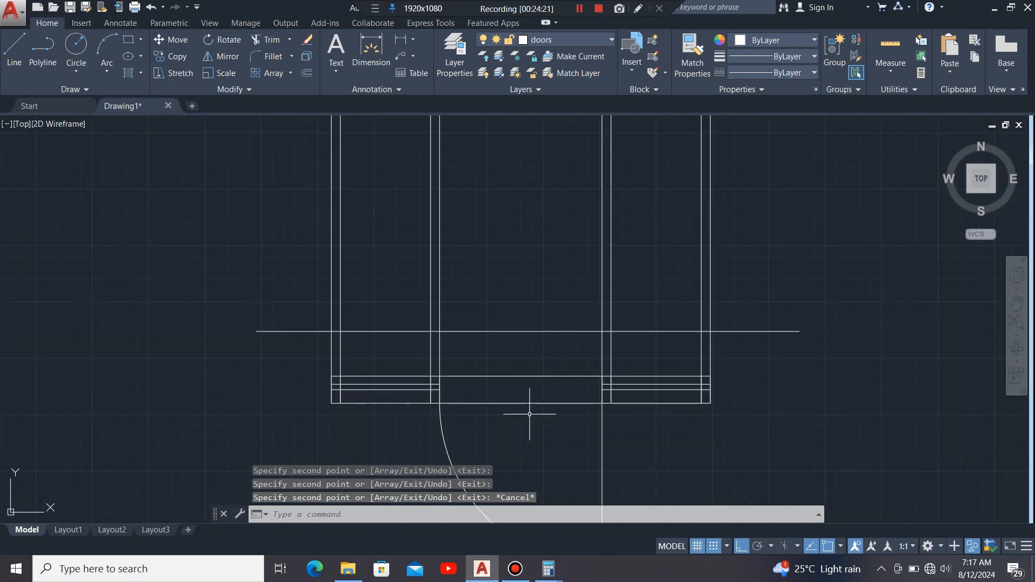
{"action": "left_click", "coordinate": [496, 332]}
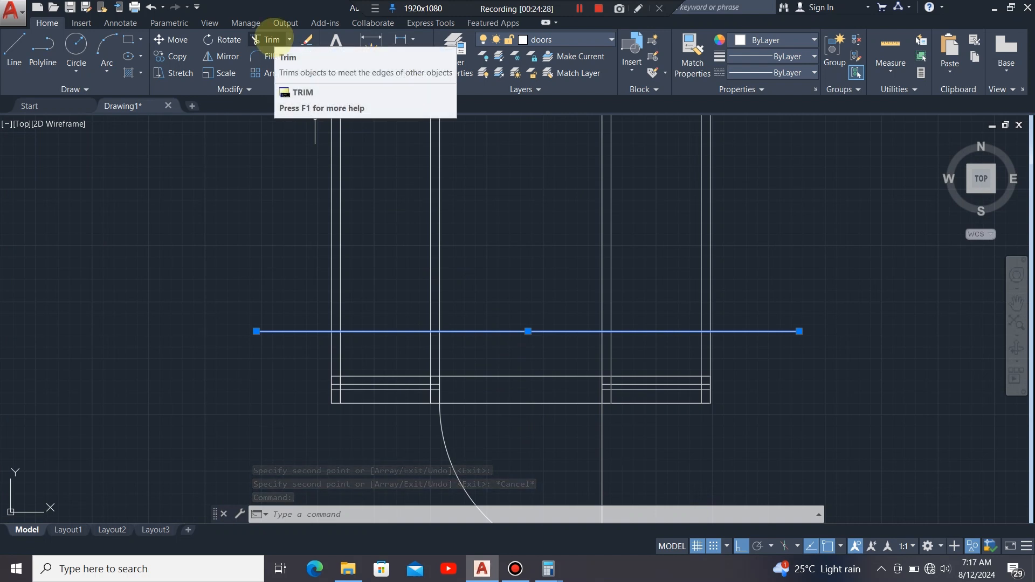
{"action": "left_click", "coordinate": [272, 38]}
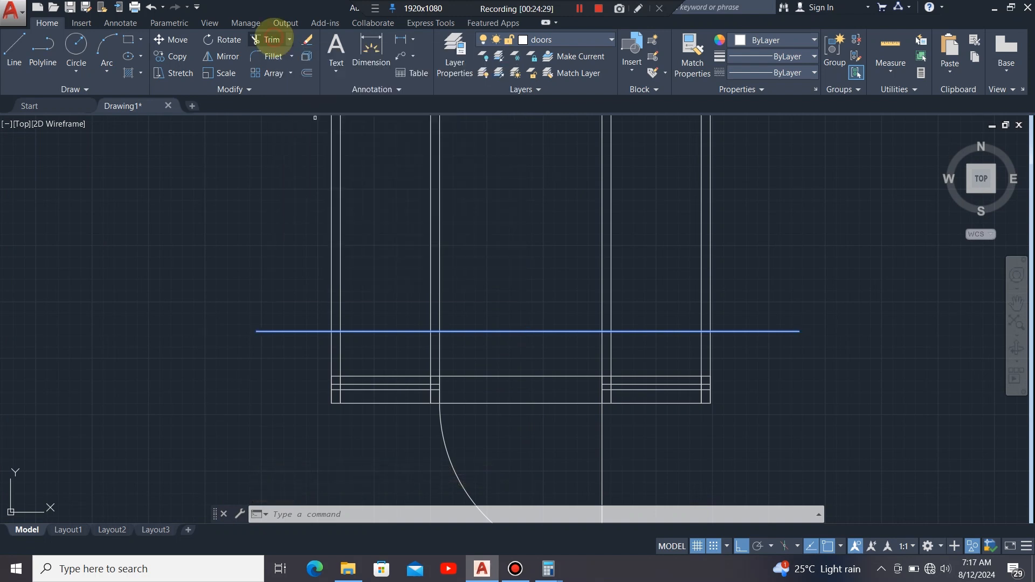
{"action": "left_click", "coordinate": [727, 351]}
{"action": "left_click", "coordinate": [271, 359]}
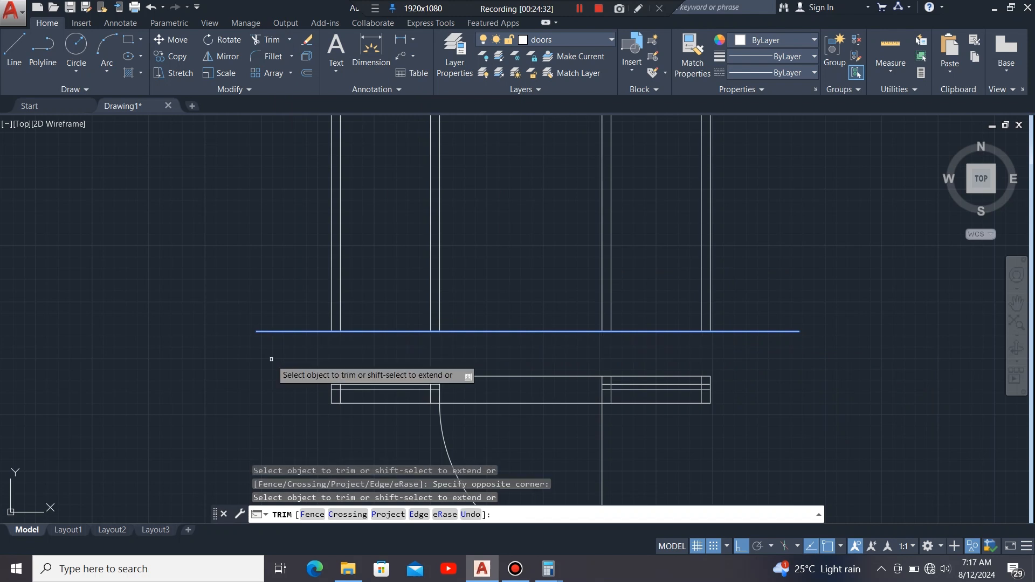
{"action": "key", "text": "Escape"}
Step: Offset the horizontal base line 2400 upward to form the top line of the door elevation
{"action": "scroll", "coordinate": [436, 371], "scroll_direction": "down", "scroll_amount": 3}
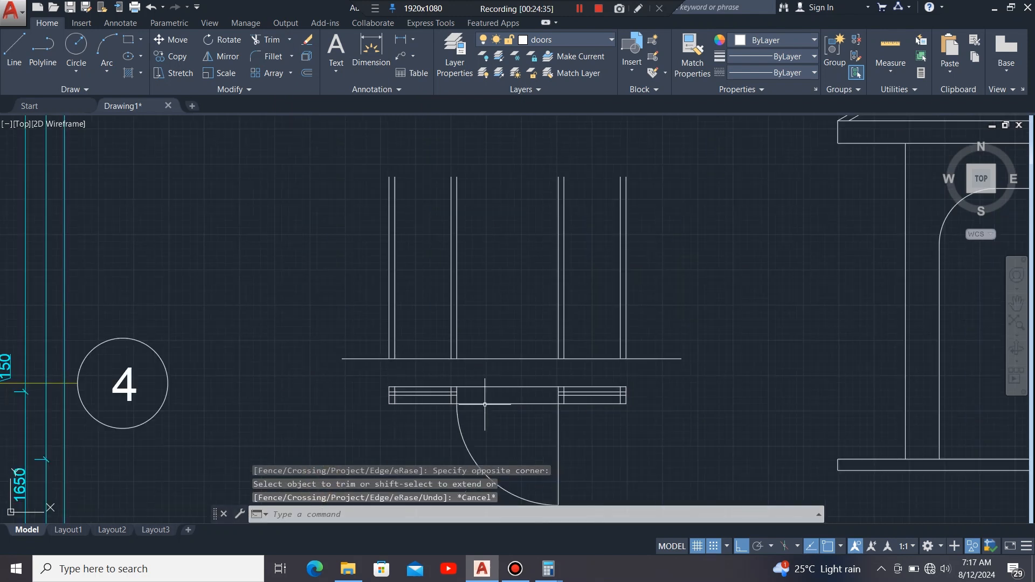
{"action": "scroll", "coordinate": [473, 231], "scroll_direction": "up", "scroll_amount": 3}
{"action": "scroll", "coordinate": [509, 324], "scroll_direction": "down", "scroll_amount": 2}
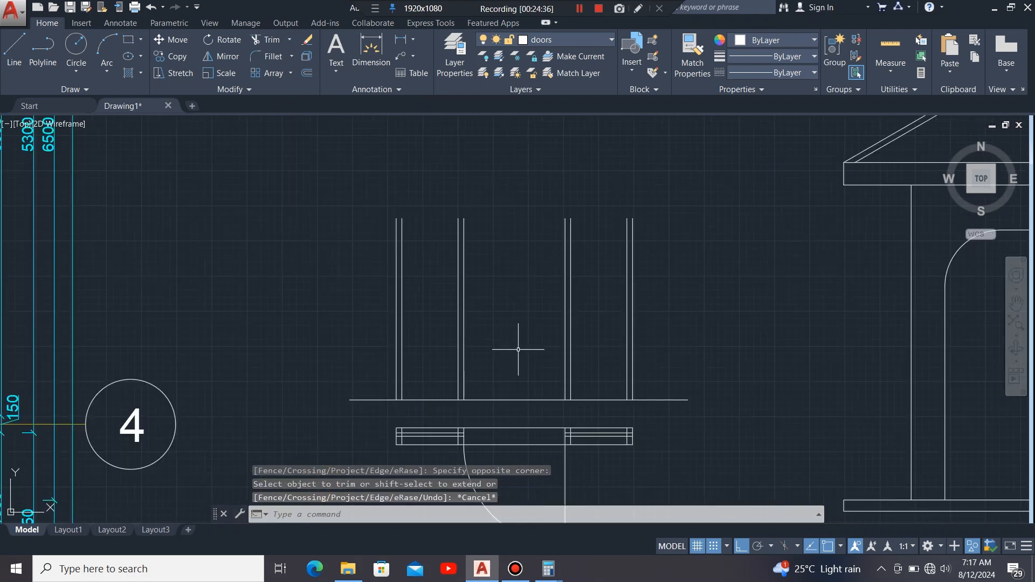
{"action": "left_click", "coordinate": [509, 398]}
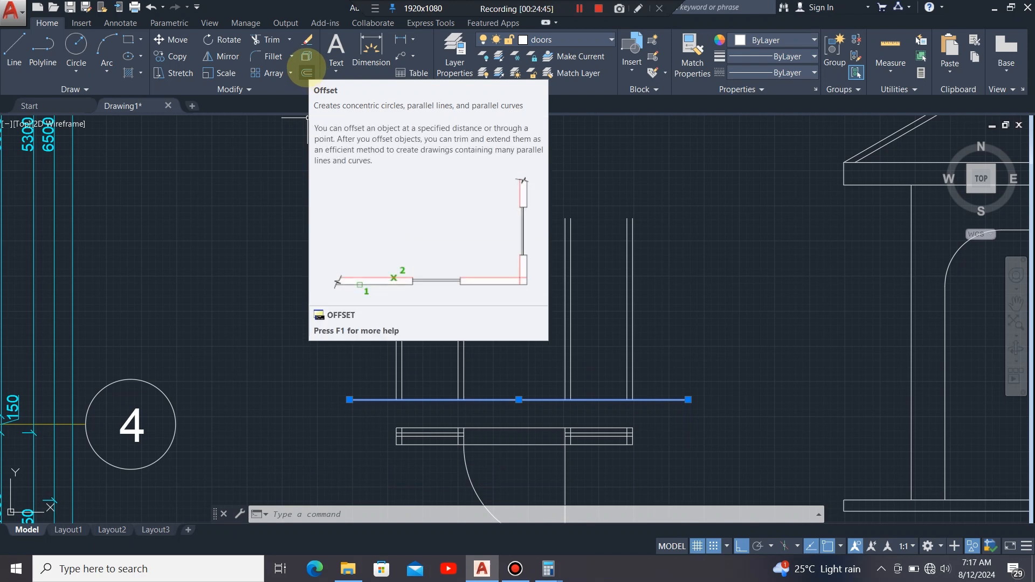
{"action": "left_click", "coordinate": [307, 73]}
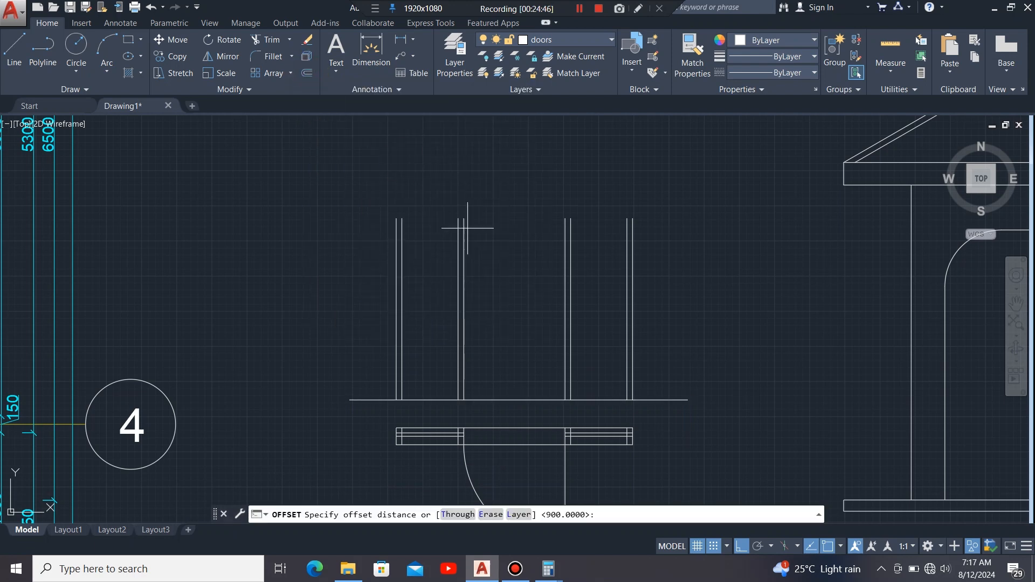
{"action": "left_click", "coordinate": [512, 400]}
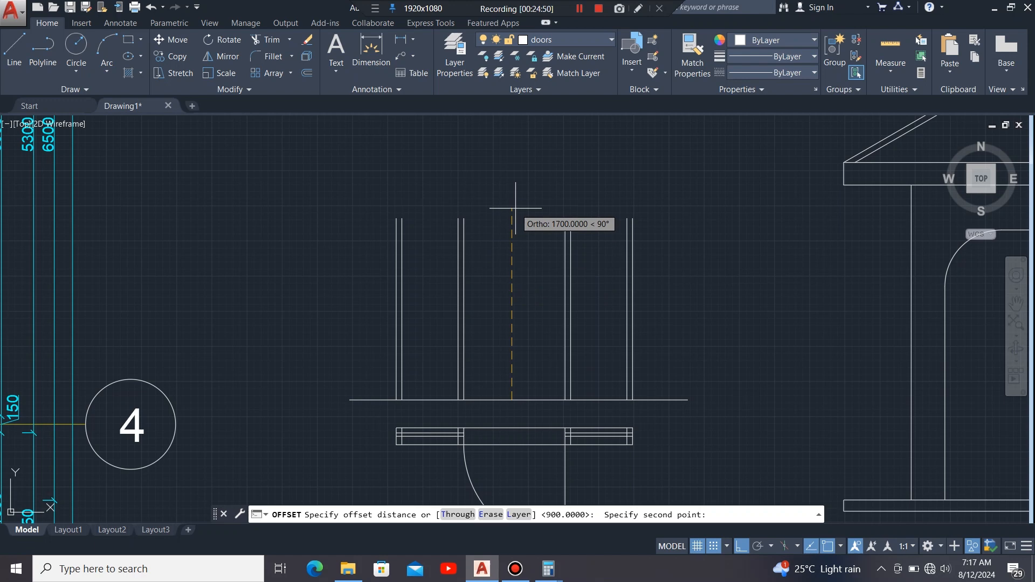
{"action": "type", "text": "24"}
{"action": "type", "text": "00"}
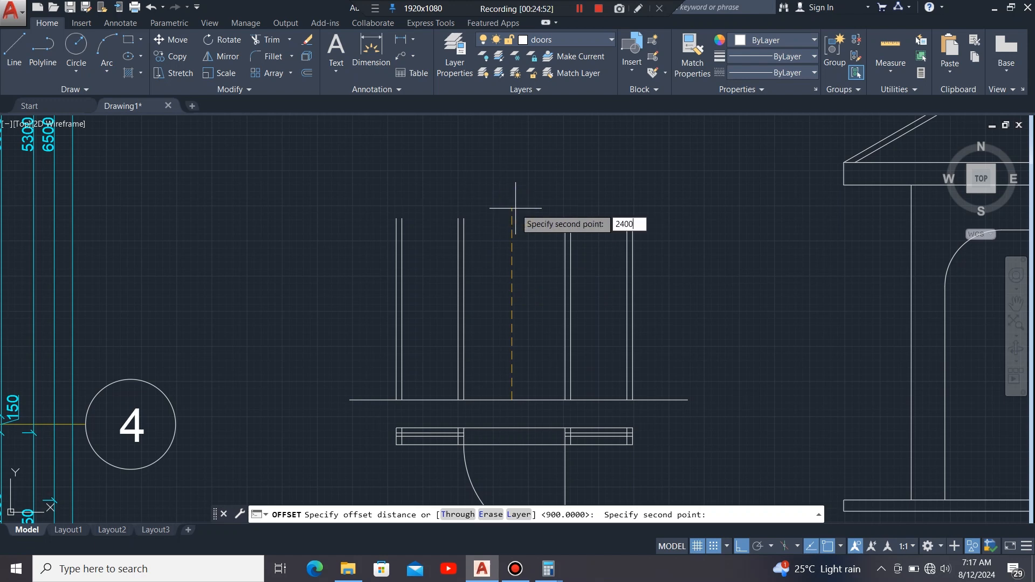
{"action": "key", "text": "Return"}
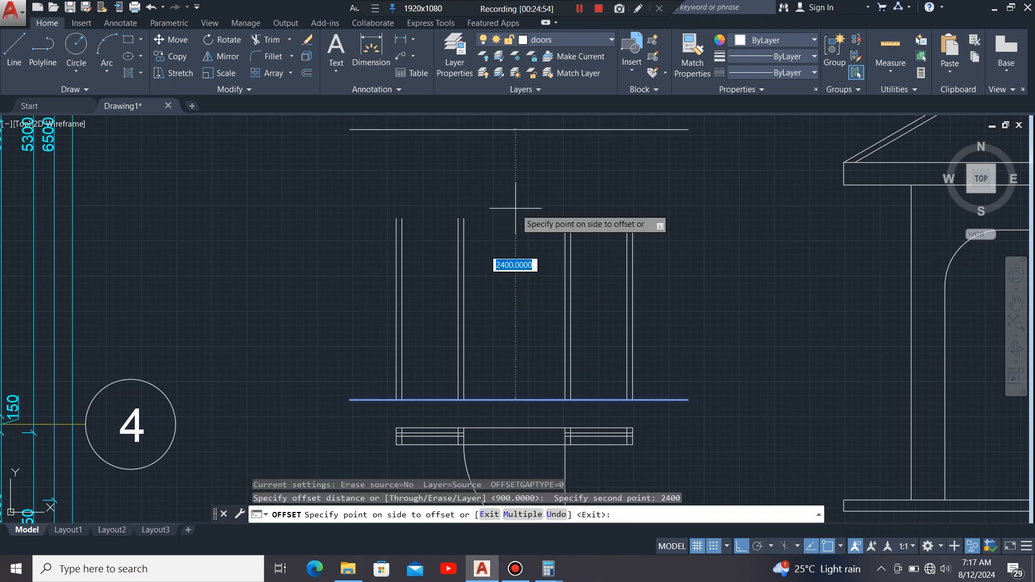
{"action": "left_click", "coordinate": [516, 207]}
{"action": "scroll", "coordinate": [511, 288], "scroll_direction": "down", "scroll_amount": 2}
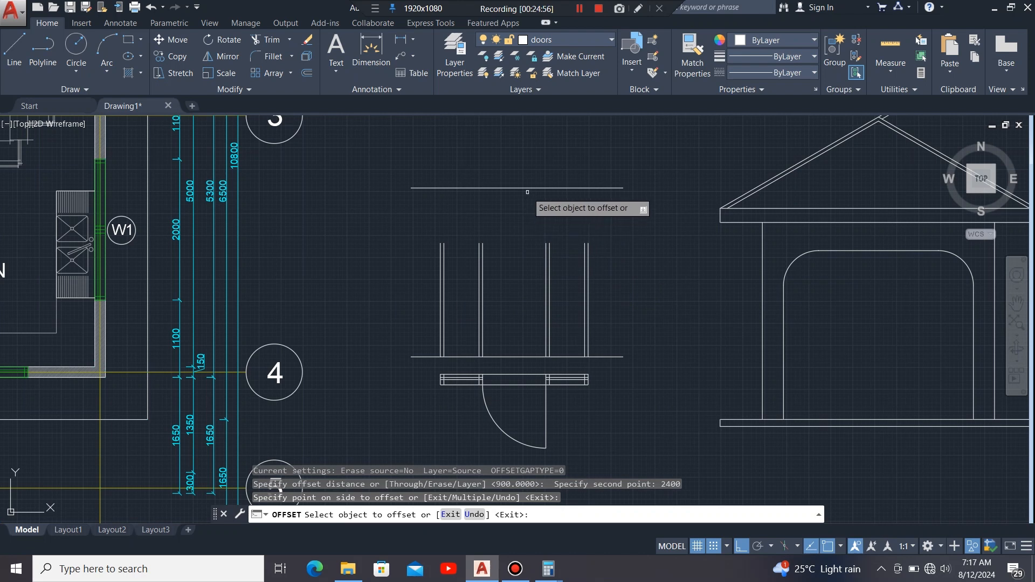
{"action": "key", "text": "Escape"}
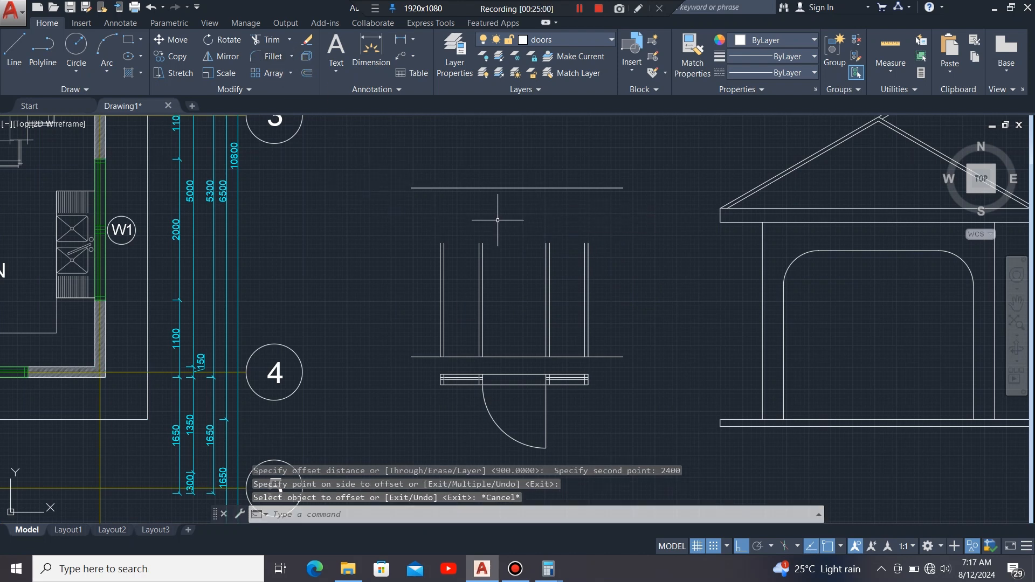
Step: Extend all eight vertical lines up to the top horizontal line of the door elevation
{"action": "left_click", "coordinate": [492, 190]}
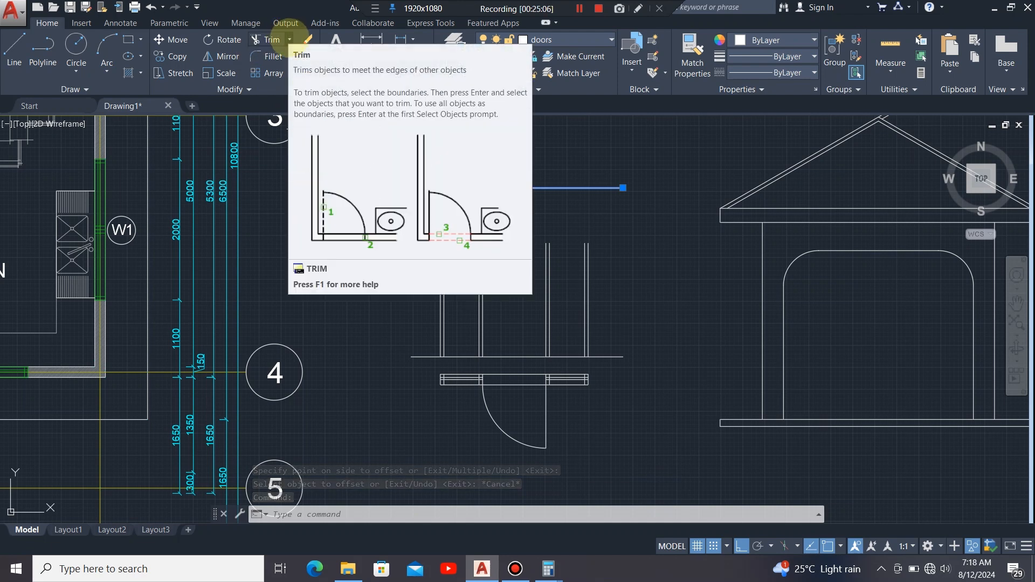
{"action": "left_click", "coordinate": [289, 39]}
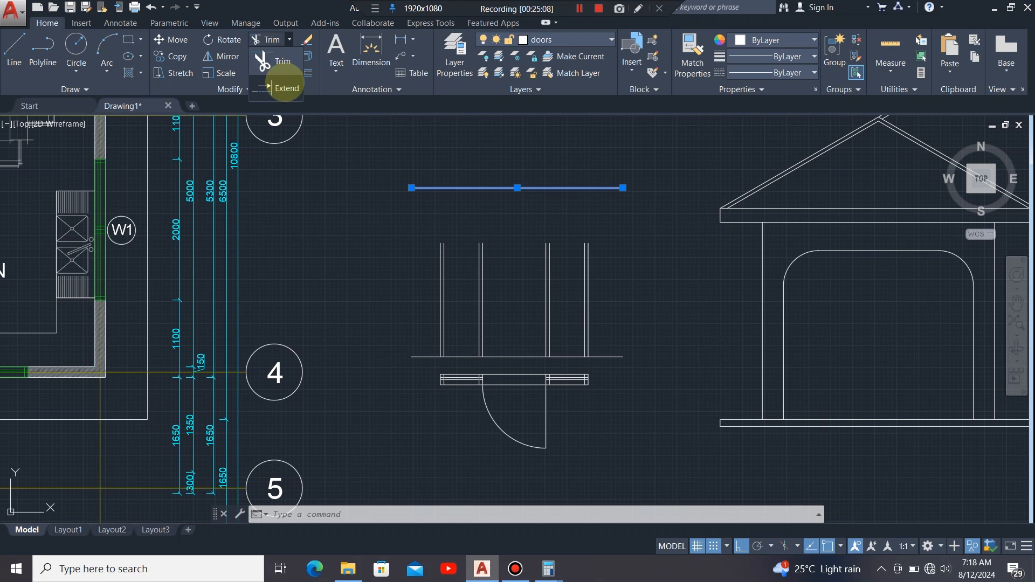
{"action": "left_click", "coordinate": [287, 86]}
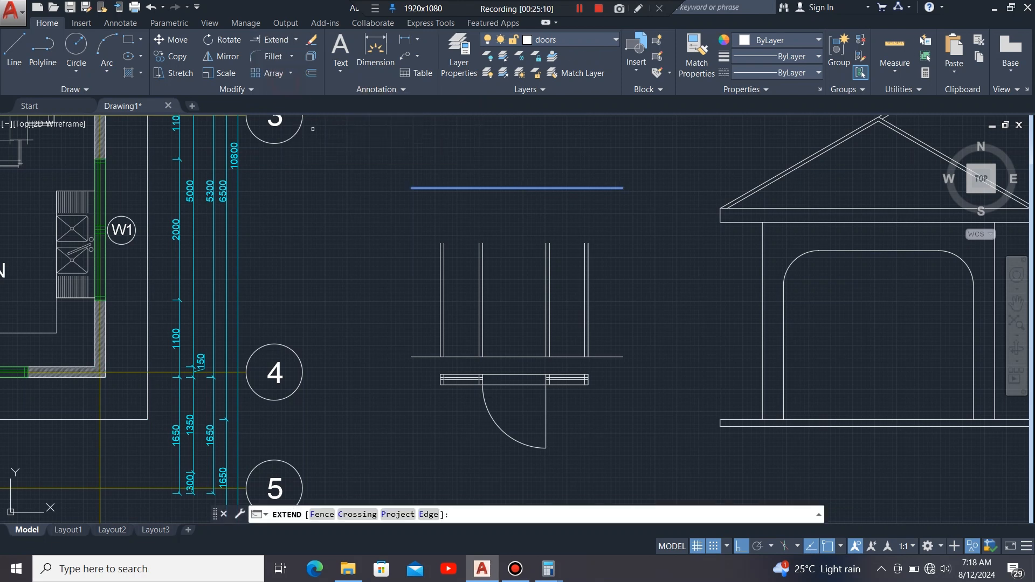
{"action": "left_click", "coordinate": [610, 263]}
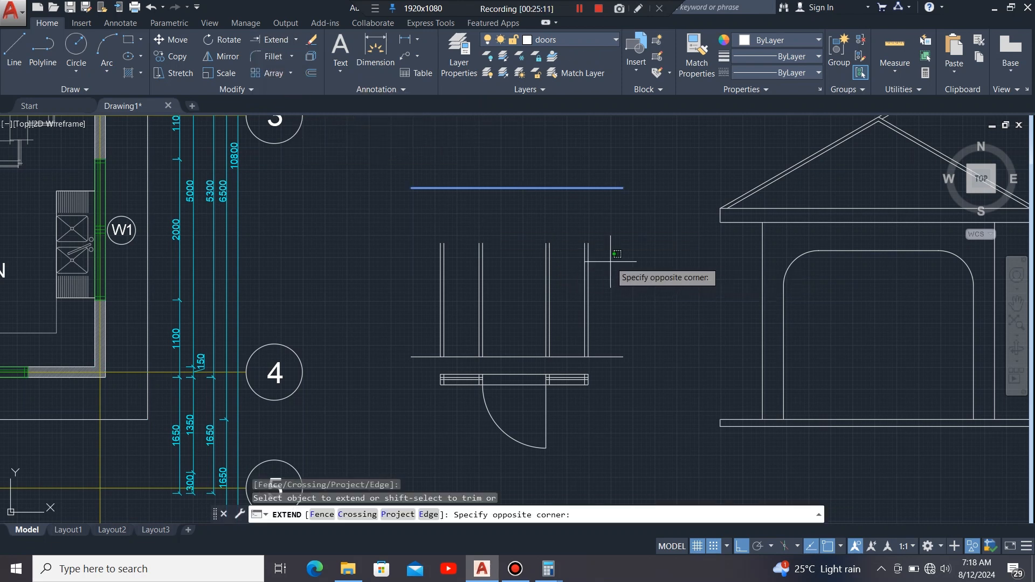
{"action": "left_click", "coordinate": [412, 268]}
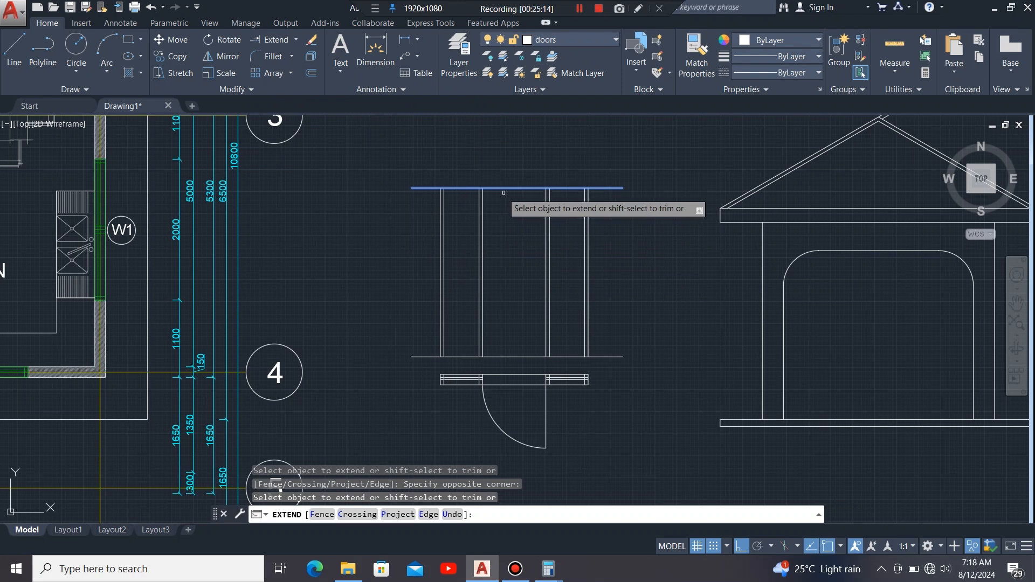
{"action": "key", "text": "Escape"}
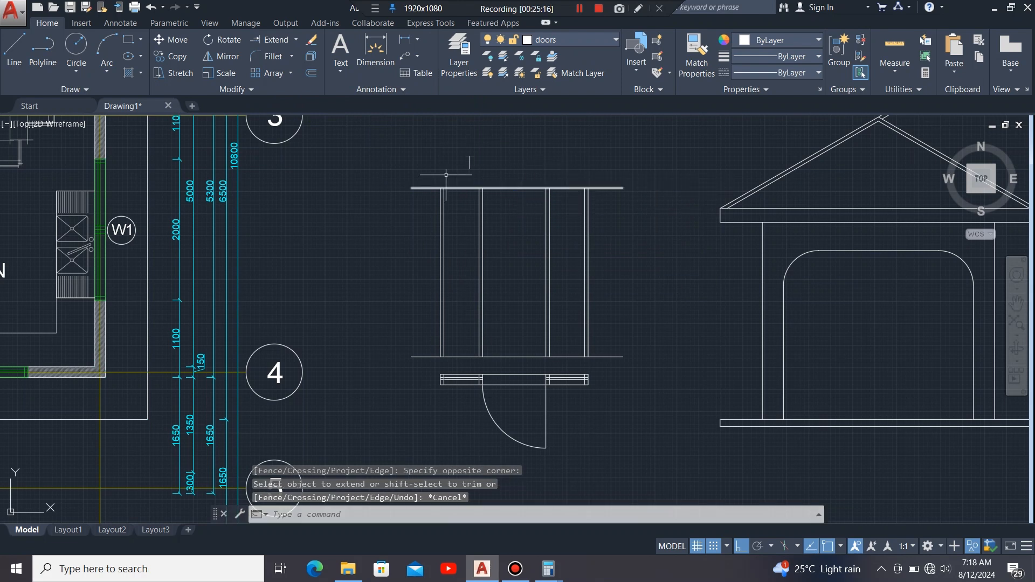
{"action": "left_click", "coordinate": [376, 45]}
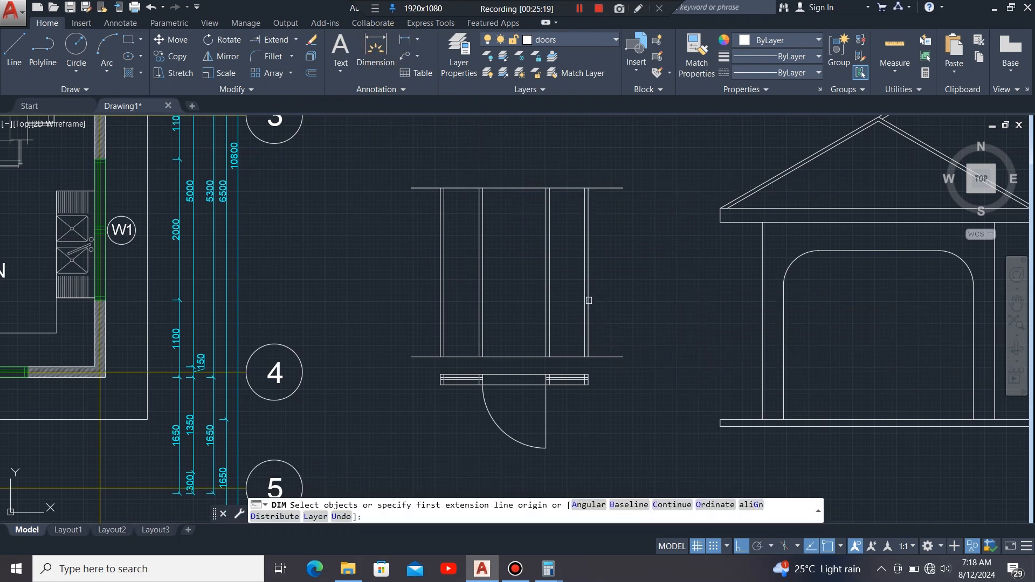
{"action": "scroll", "coordinate": [589, 300], "scroll_direction": "up", "scroll_amount": 2}
{"action": "key", "text": "Escape"}
{"action": "scroll", "coordinate": [489, 339], "scroll_direction": "down", "scroll_amount": 2}
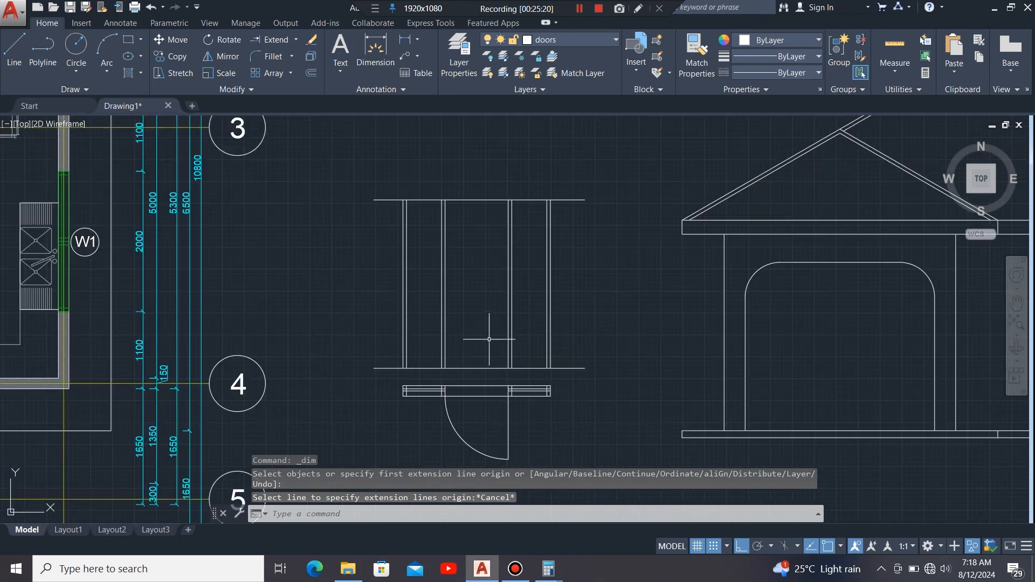
Step: Offset the door elevation's top line 50 downward and its bottom line 50 upward, then end the Offset command
{"action": "left_click", "coordinate": [471, 200]}
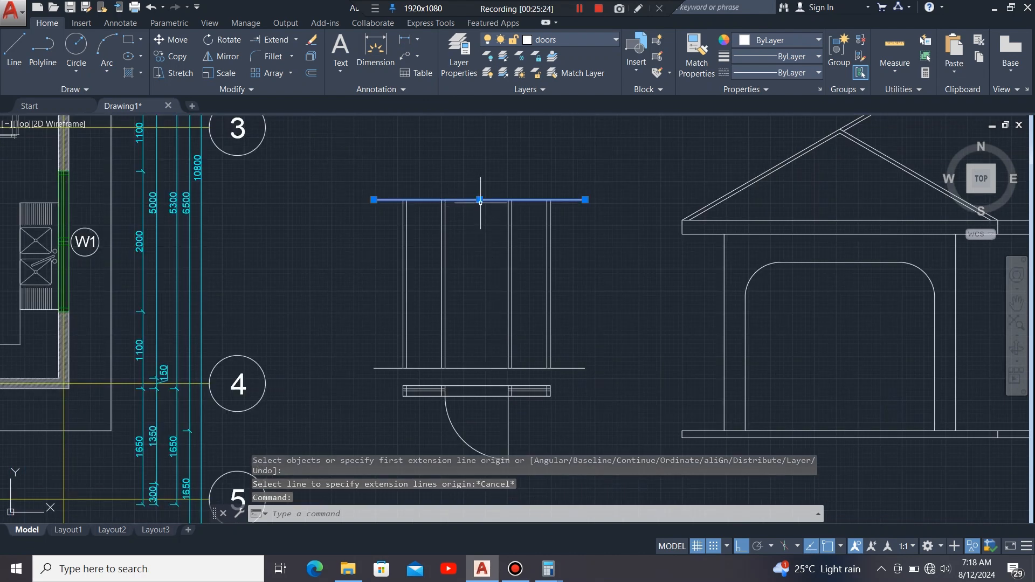
{"action": "left_click", "coordinate": [312, 72]}
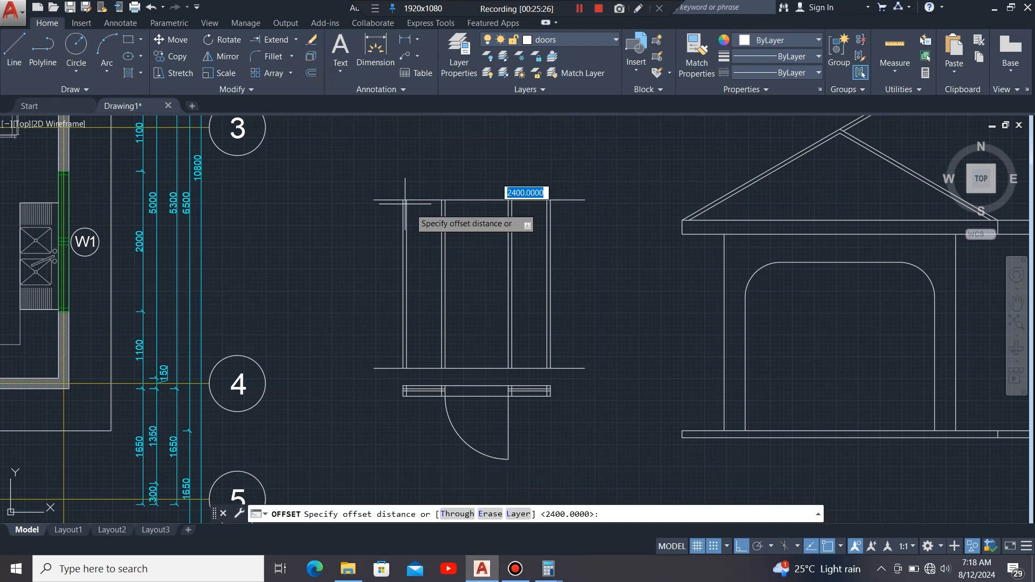
{"action": "left_click", "coordinate": [479, 199]}
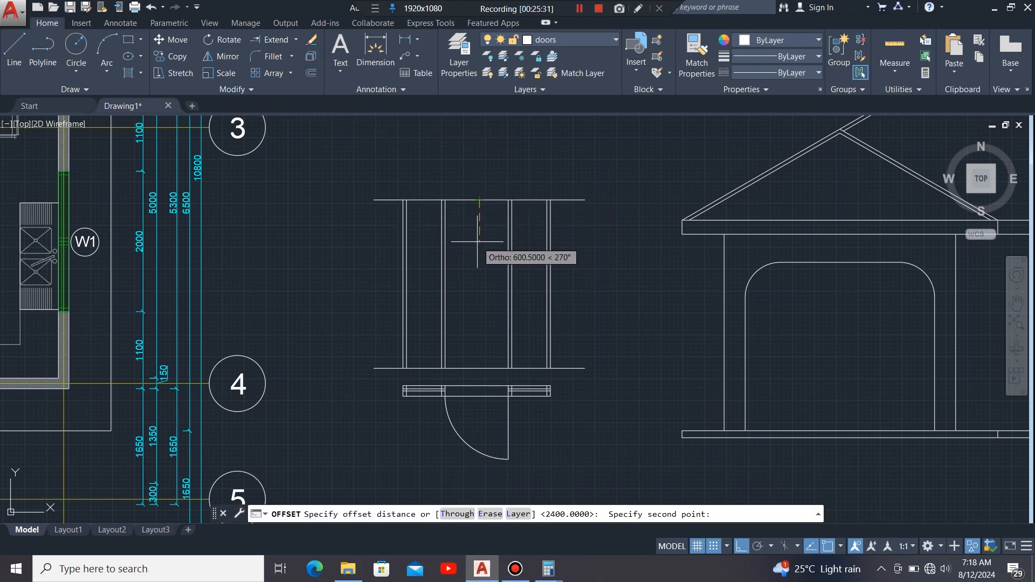
{"action": "type", "text": "50"}
{"action": "key", "text": "Return"}
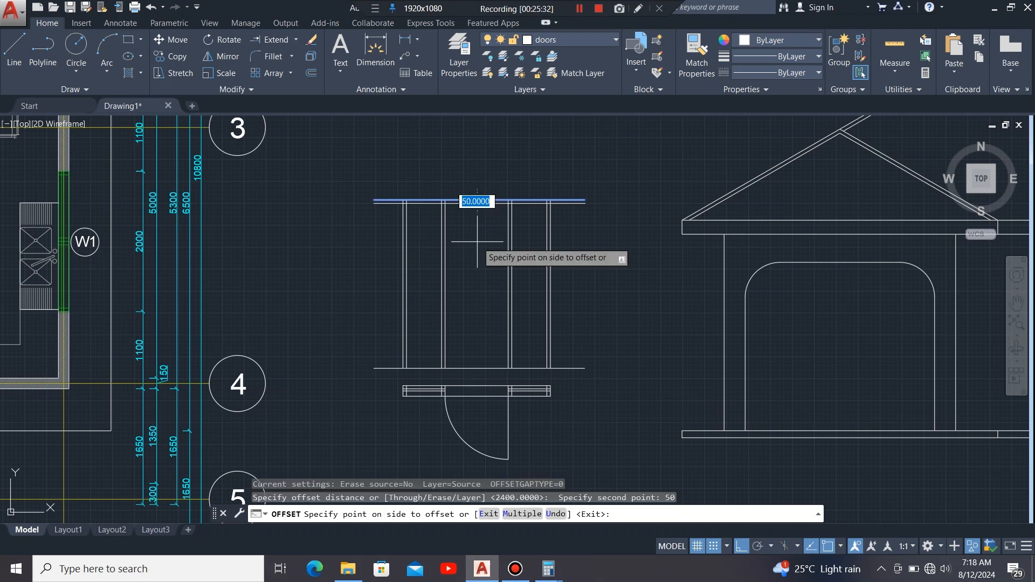
{"action": "left_click", "coordinate": [477, 242]}
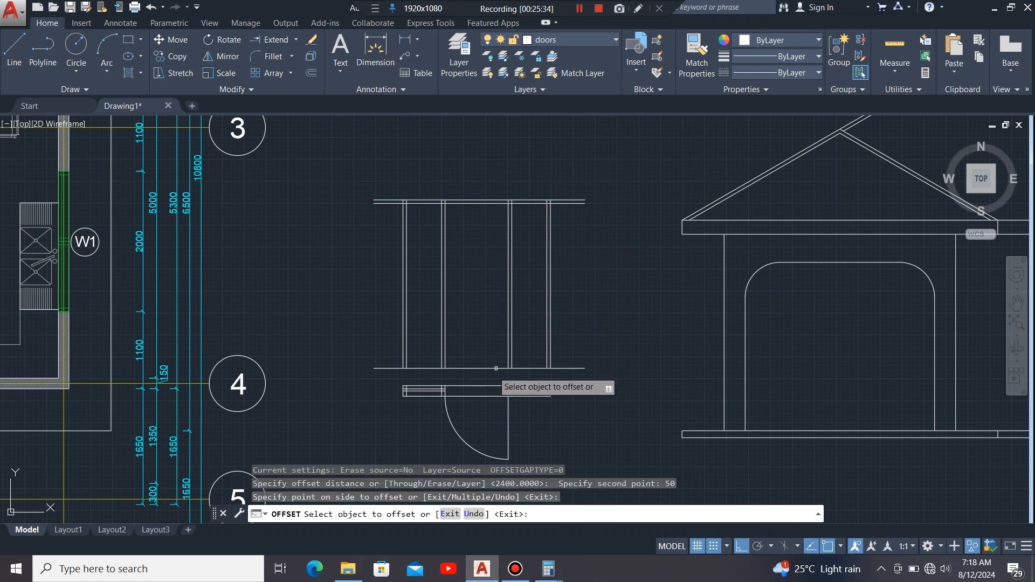
{"action": "left_click", "coordinate": [479, 369]}
{"action": "left_click", "coordinate": [494, 353]}
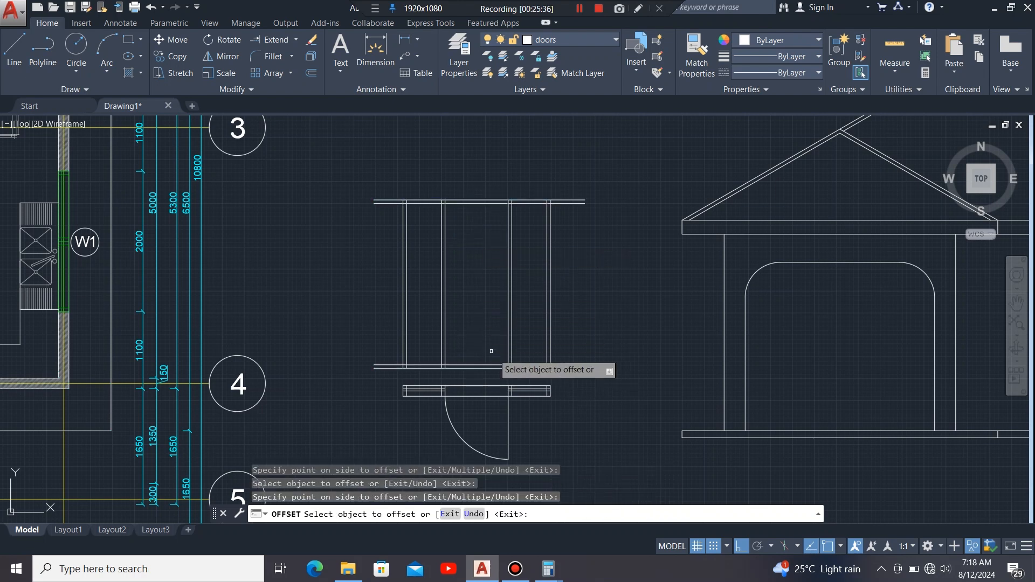
{"action": "scroll", "coordinate": [497, 384], "scroll_direction": "up", "scroll_amount": 2}
{"action": "key", "text": "Escape"}
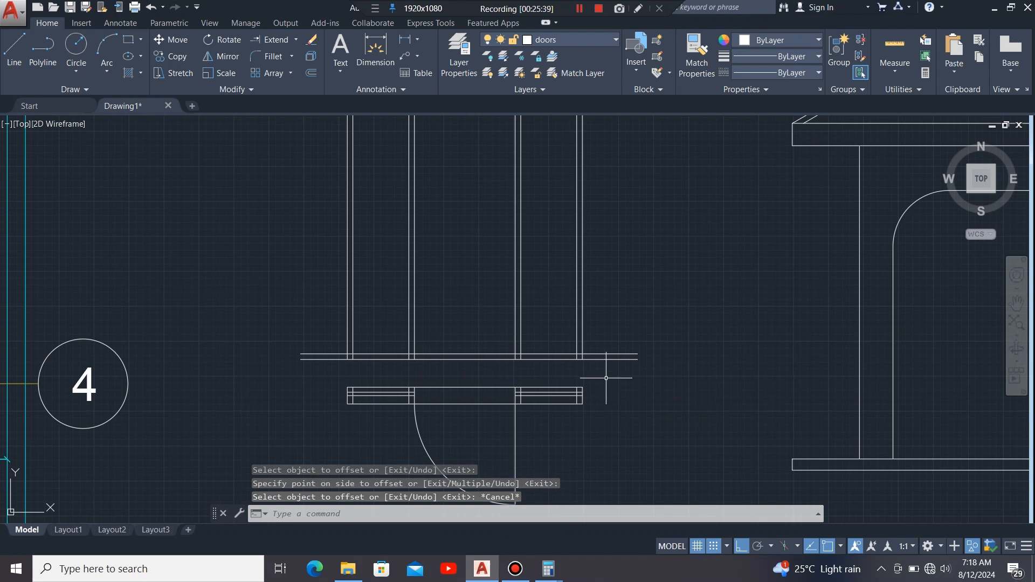
Step: Erase the copied door floor plan below the door elevation
{"action": "scroll", "coordinate": [604, 369], "scroll_direction": "down", "scroll_amount": 2}
{"action": "left_click", "coordinate": [605, 379]}
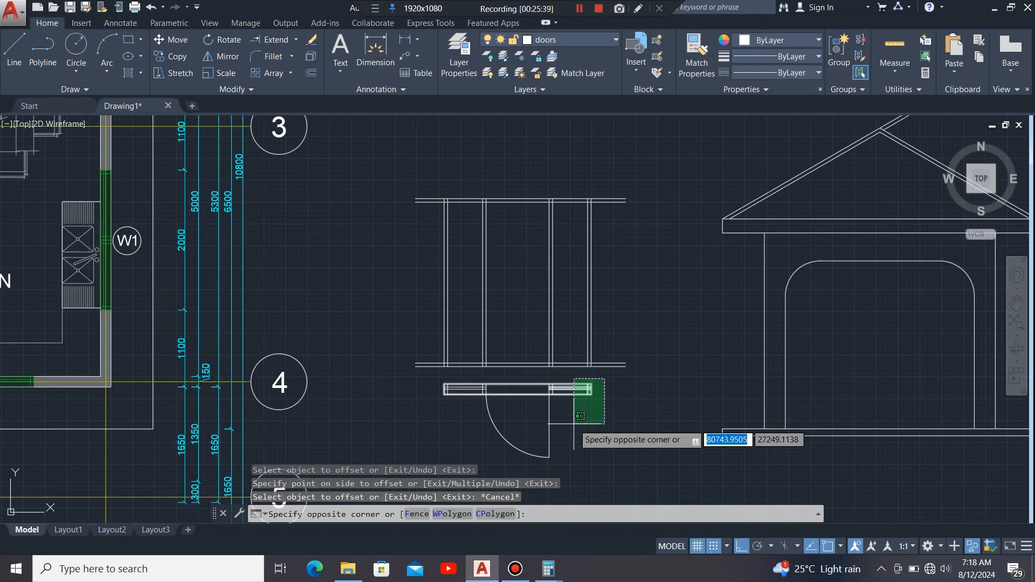
{"action": "left_click", "coordinate": [418, 455]}
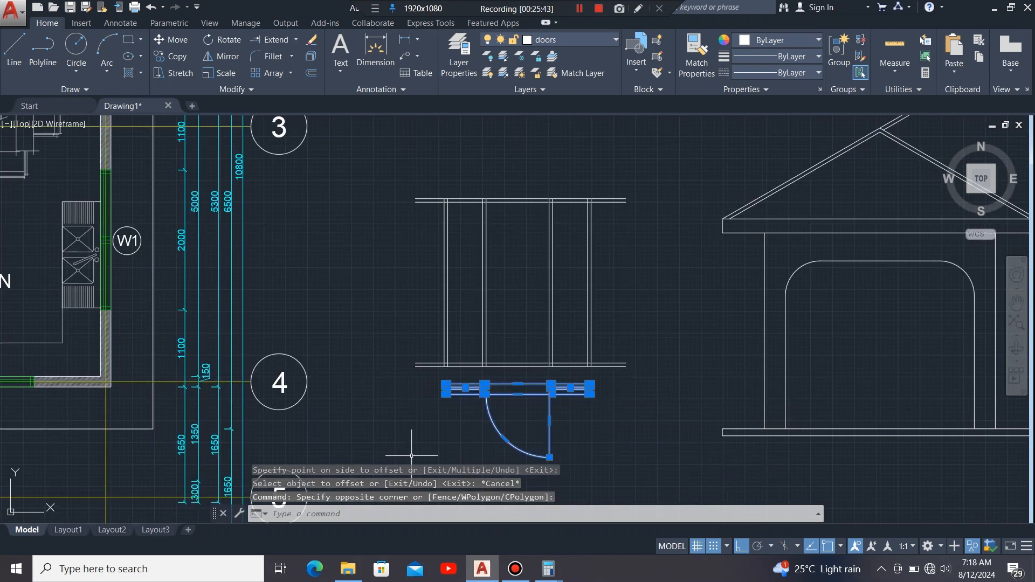
{"action": "key", "text": "Delete"}
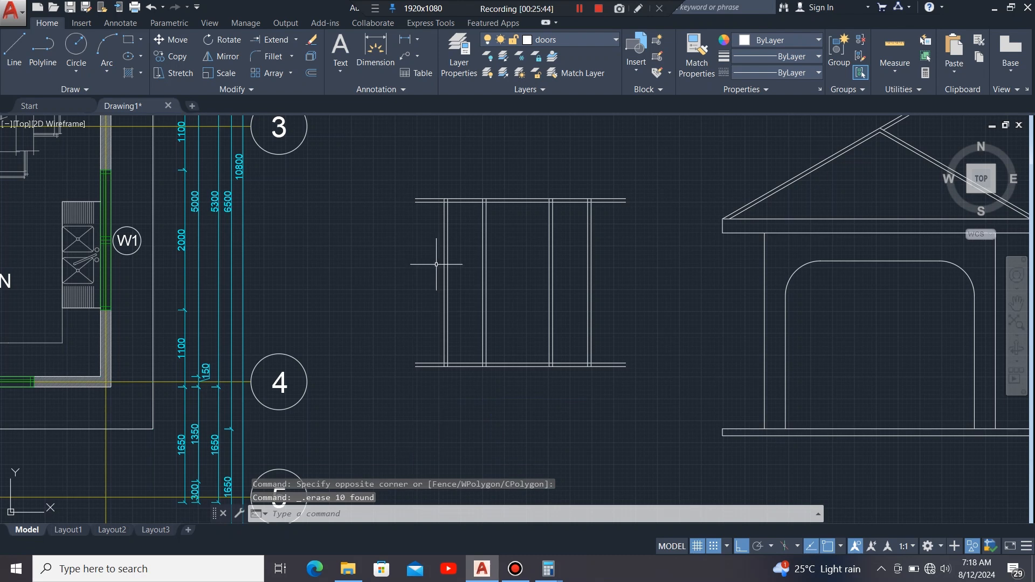
Step: Using all the door elevation lines as cutting edges, trim the two top lines' ends projecting beyond the outer verticals
{"action": "scroll", "coordinate": [436, 265], "scroll_direction": "up", "scroll_amount": 2}
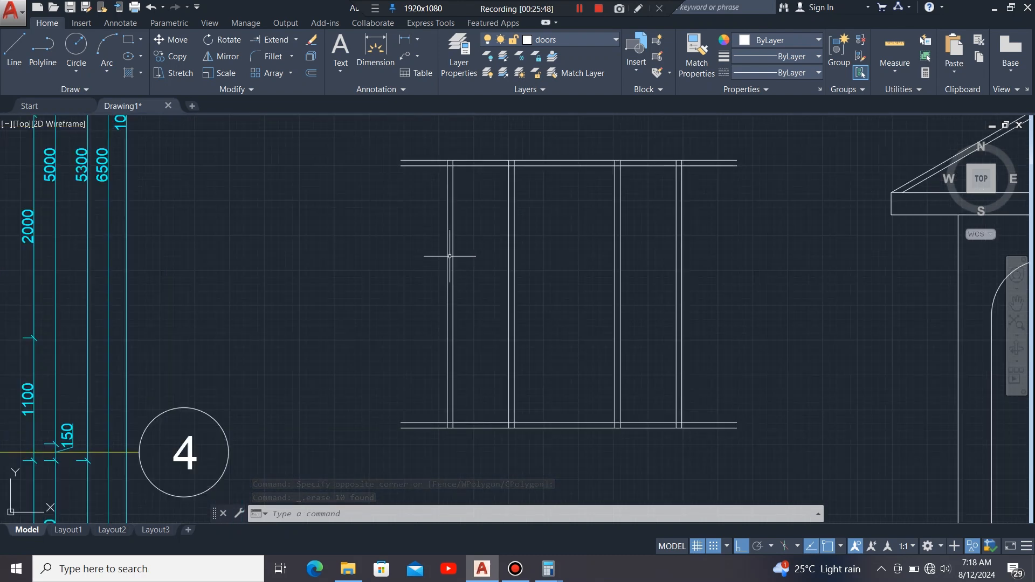
{"action": "scroll", "coordinate": [435, 259], "scroll_direction": "down", "scroll_amount": 2}
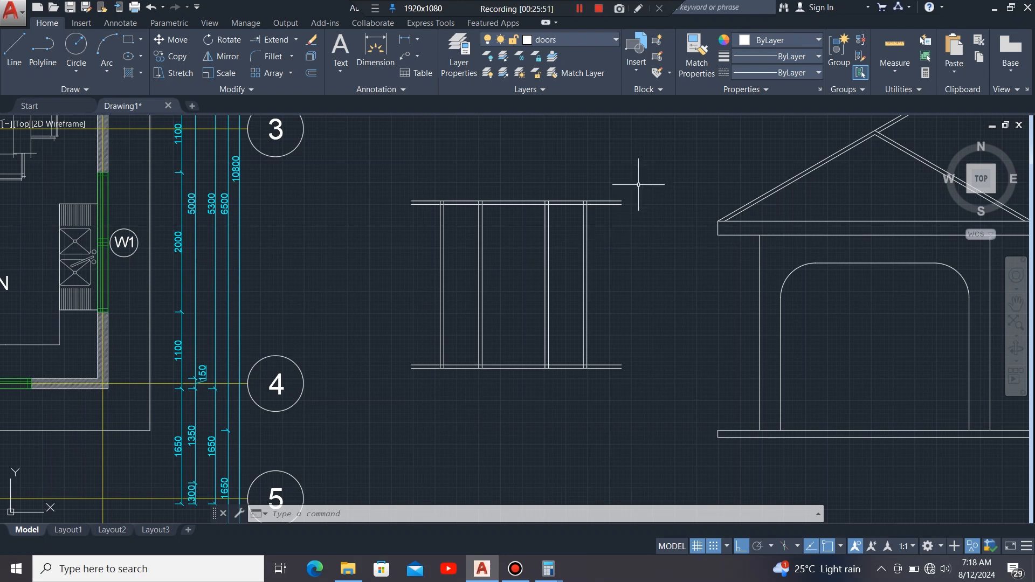
{"action": "scroll", "coordinate": [431, 257], "scroll_direction": "up", "scroll_amount": 2}
{"action": "scroll", "coordinate": [386, 293], "scroll_direction": "down", "scroll_amount": 2}
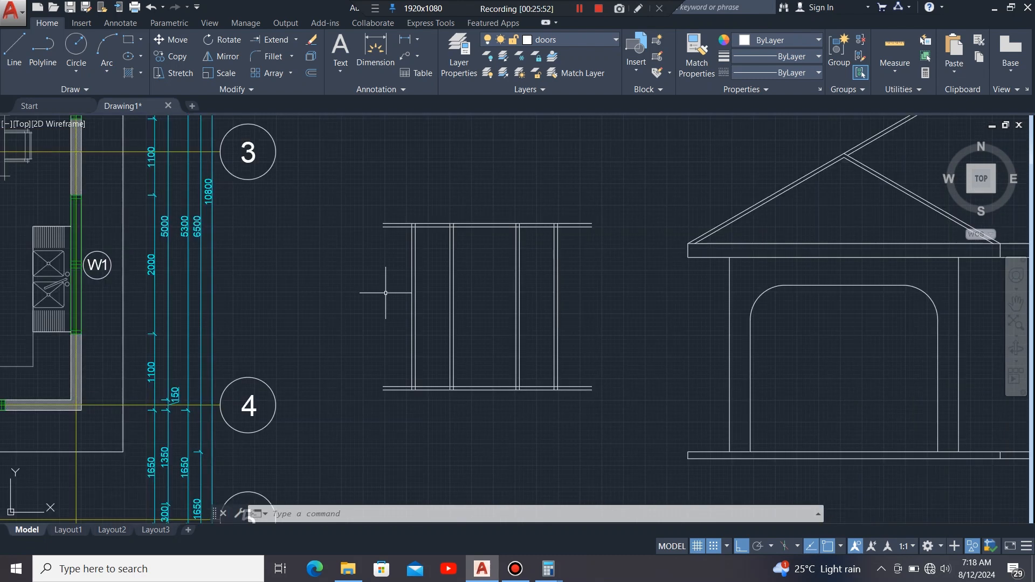
{"action": "left_click", "coordinate": [646, 189]}
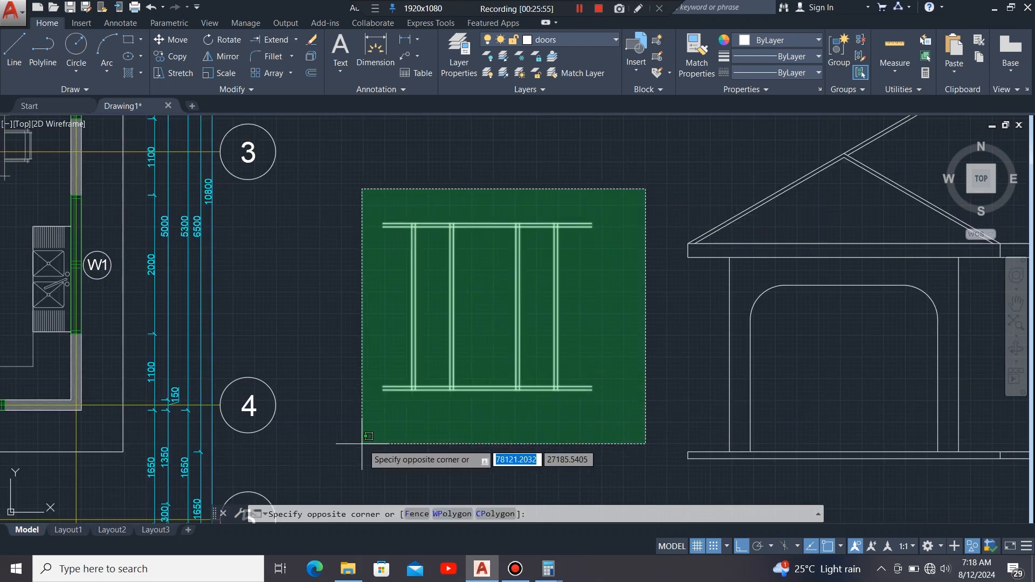
{"action": "left_click", "coordinate": [355, 435]}
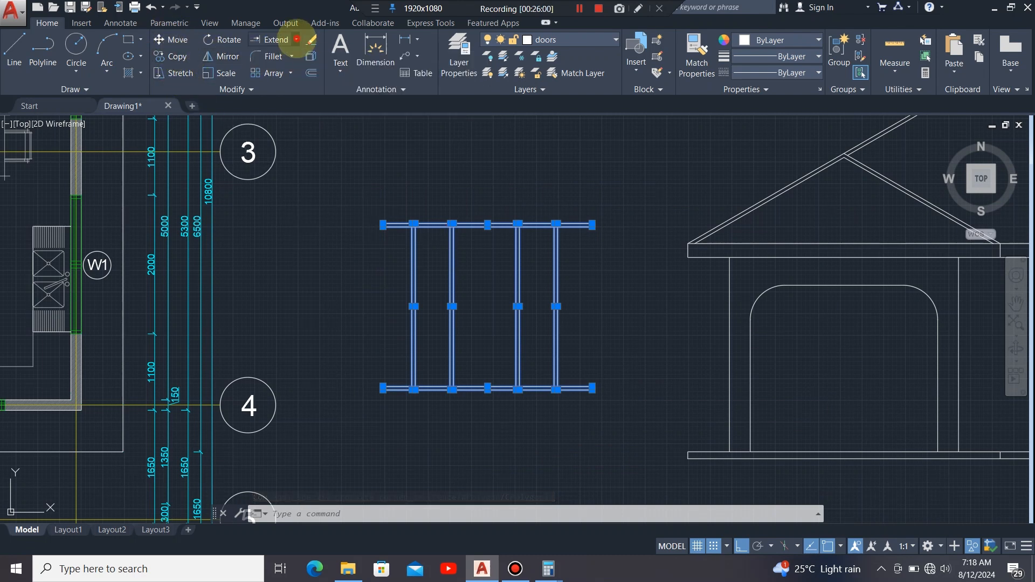
{"action": "left_click", "coordinate": [296, 40]}
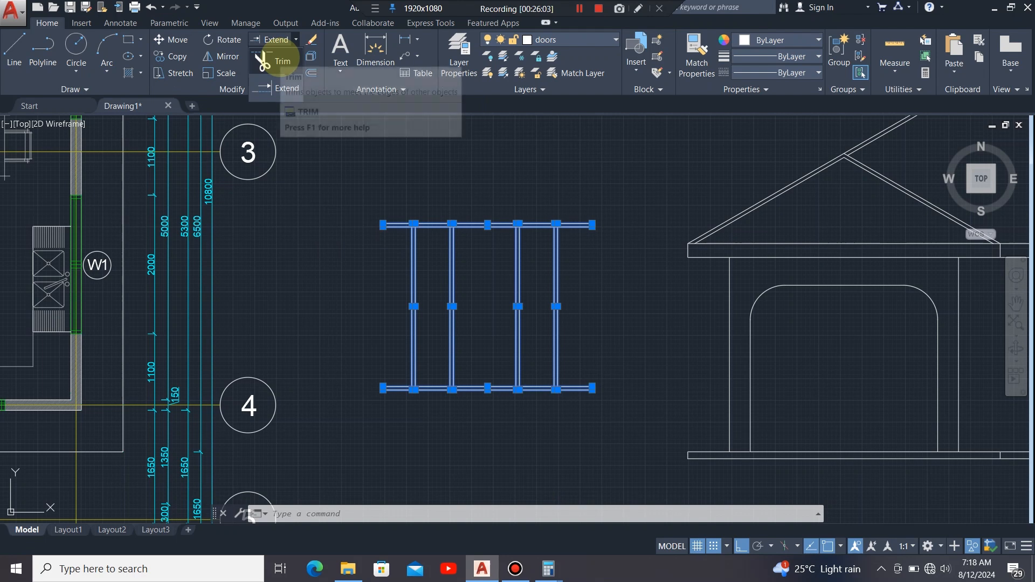
{"action": "left_click", "coordinate": [276, 60]}
{"action": "scroll", "coordinate": [399, 226], "scroll_direction": "up", "scroll_amount": 4}
{"action": "left_click", "coordinate": [402, 244]}
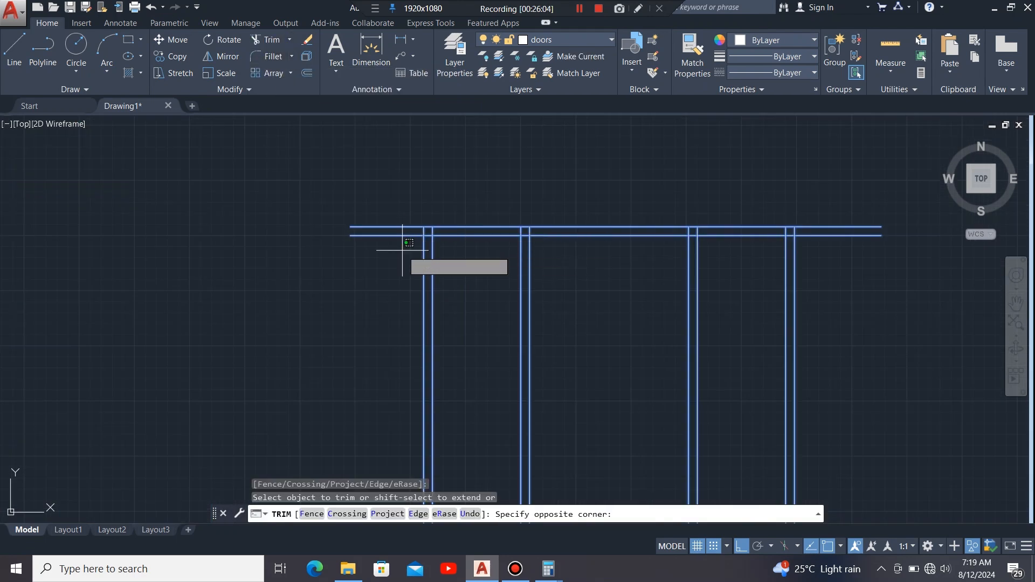
{"action": "left_click", "coordinate": [404, 203]}
{"action": "left_click", "coordinate": [816, 263]}
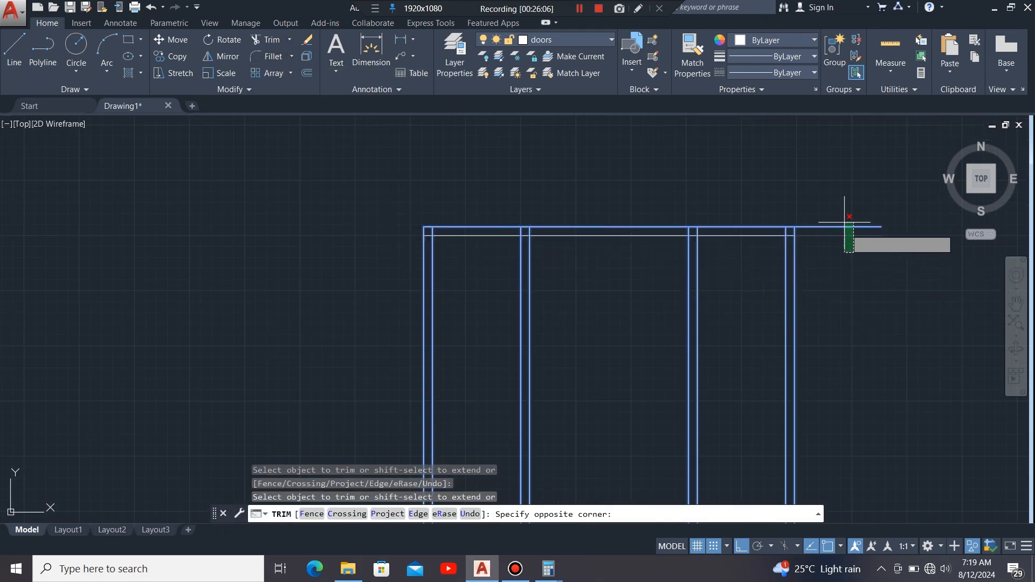
{"action": "left_click", "coordinate": [846, 224]}
Step: Trim the overhanging ends of the two bottom lines on both sides of the door elevation
{"action": "scroll", "coordinate": [450, 177], "scroll_direction": "down", "scroll_amount": 4}
{"action": "left_click", "coordinate": [606, 378]}
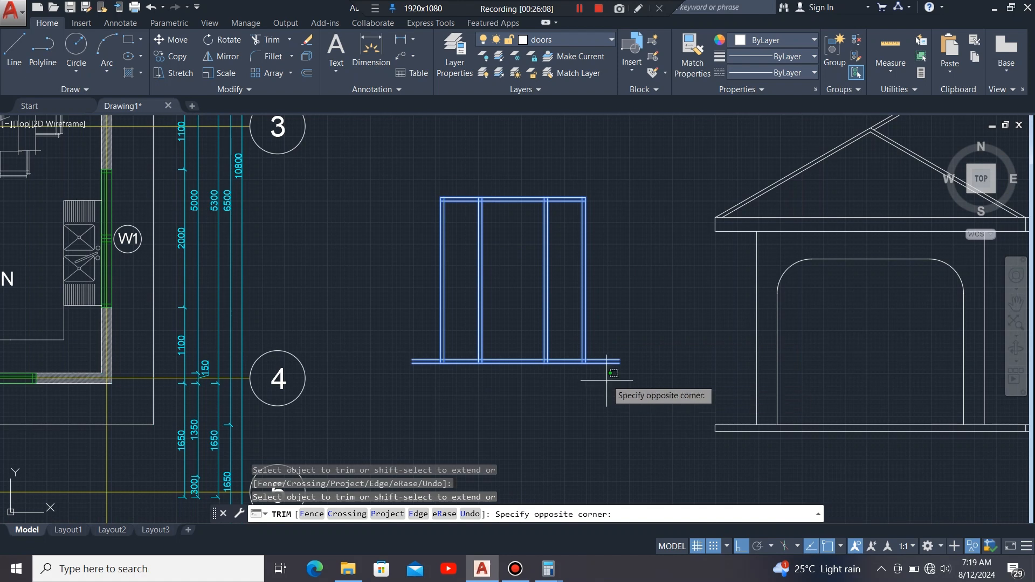
{"action": "left_click", "coordinate": [607, 349]}
{"action": "left_click", "coordinate": [607, 342]}
{"action": "left_click", "coordinate": [600, 374]}
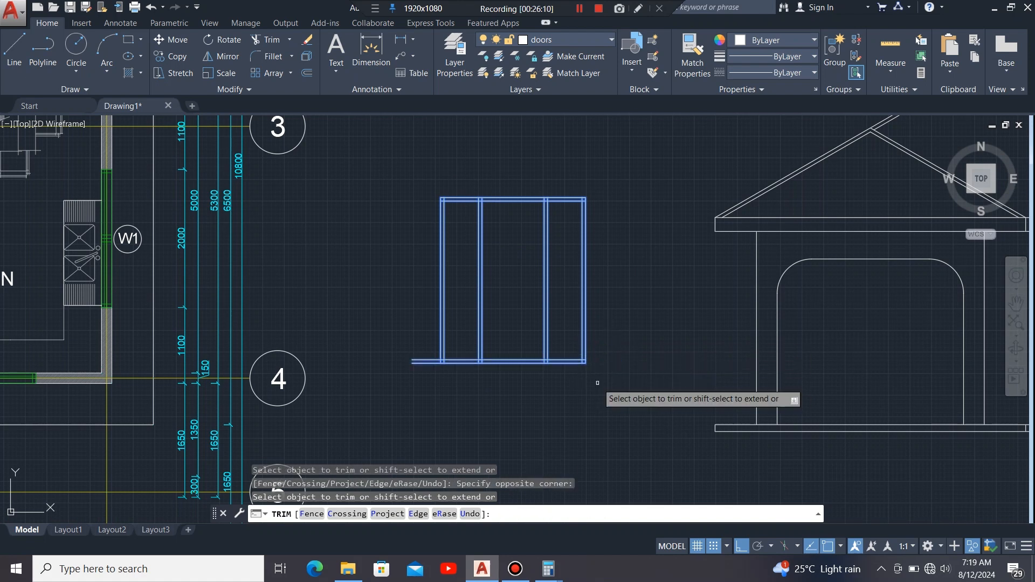
{"action": "left_click", "coordinate": [423, 377]}
{"action": "left_click", "coordinate": [419, 341]}
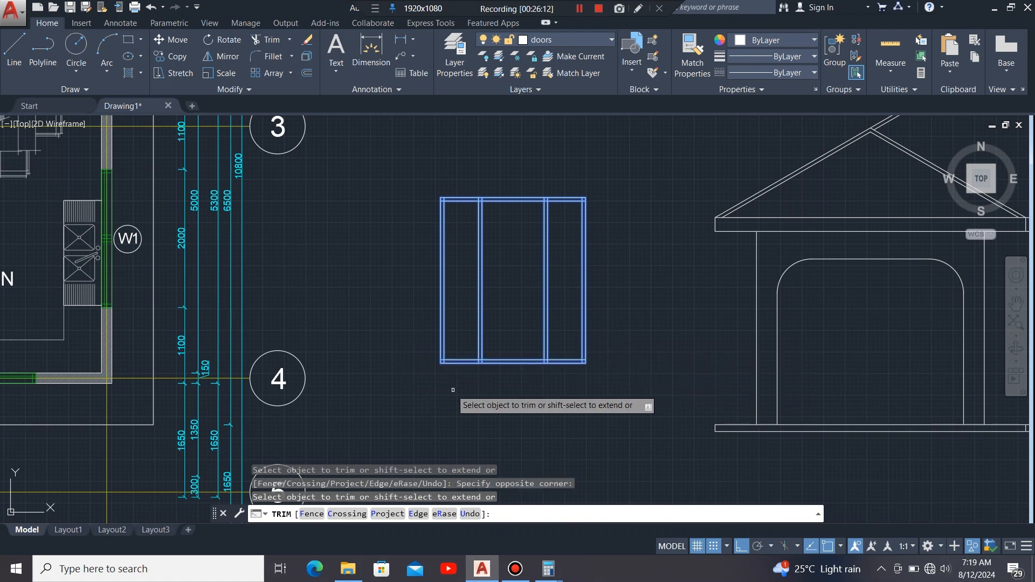
Step: Trim the inner frame lines overlapping at the lower-left corner of the door elevation
{"action": "scroll", "coordinate": [446, 362], "scroll_direction": "up", "scroll_amount": 10}
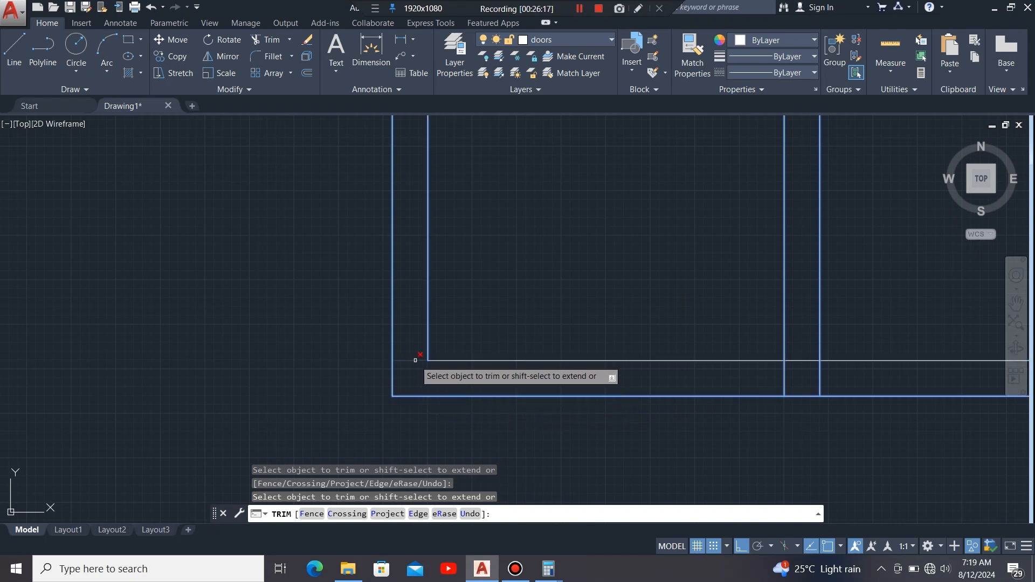
{"action": "left_click", "coordinate": [418, 360]}
{"action": "scroll", "coordinate": [334, 388], "scroll_direction": "down", "scroll_amount": 4}
{"action": "scroll", "coordinate": [559, 393], "scroll_direction": "up", "scroll_amount": 4}
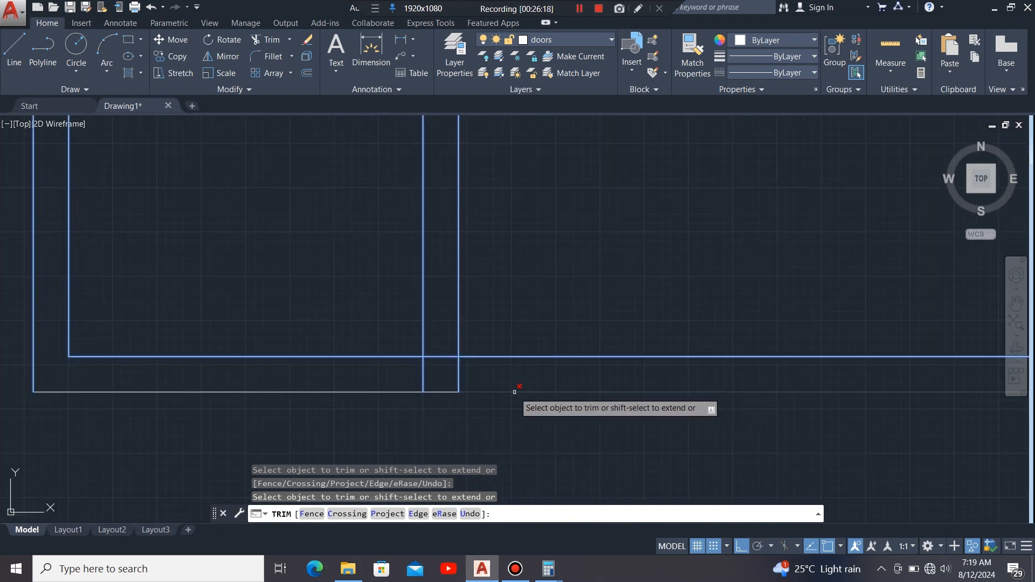
{"action": "scroll", "coordinate": [445, 421], "scroll_direction": "down", "scroll_amount": 2}
{"action": "scroll", "coordinate": [359, 418], "scroll_direction": "down", "scroll_amount": 3}
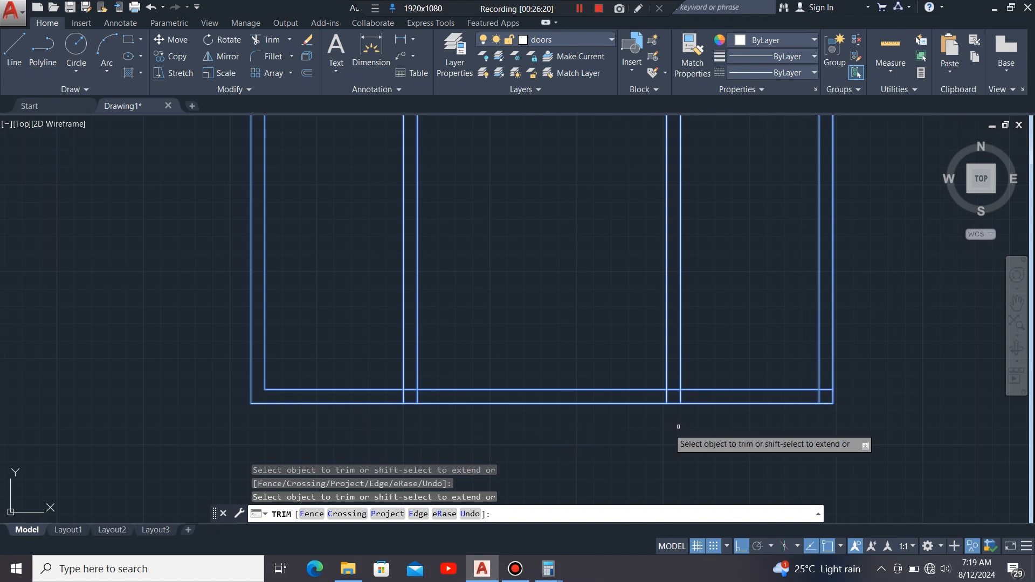
Step: Trim the overlapping inner frame lines at both bottom corners of the right side panel
{"action": "scroll", "coordinate": [677, 423], "scroll_direction": "up", "scroll_amount": 3}
{"action": "left_click", "coordinate": [652, 387]}
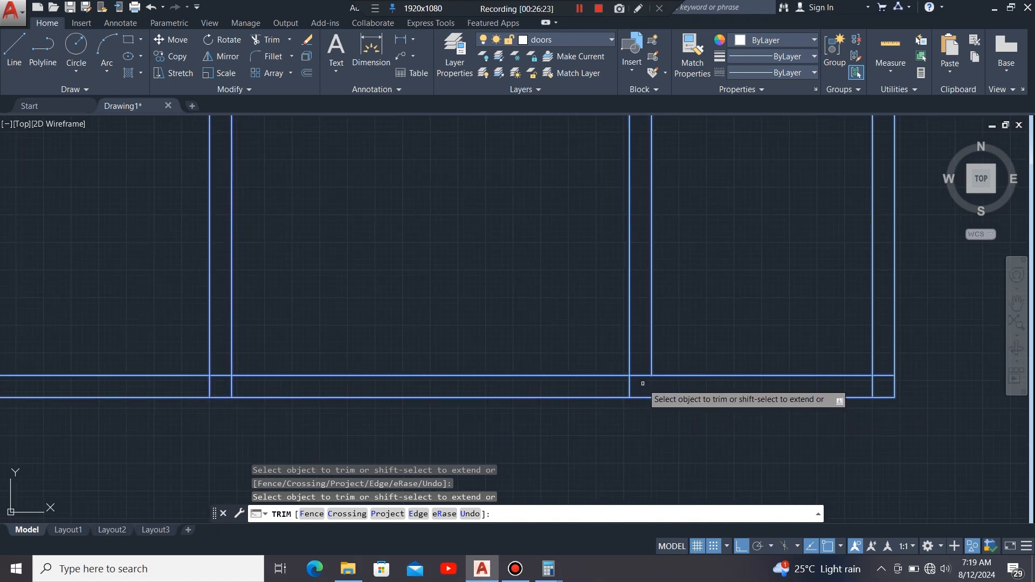
{"action": "left_click", "coordinate": [642, 375]}
{"action": "scroll", "coordinate": [613, 409], "scroll_direction": "down", "scroll_amount": 1}
{"action": "scroll", "coordinate": [701, 391], "scroll_direction": "up", "scroll_amount": 4}
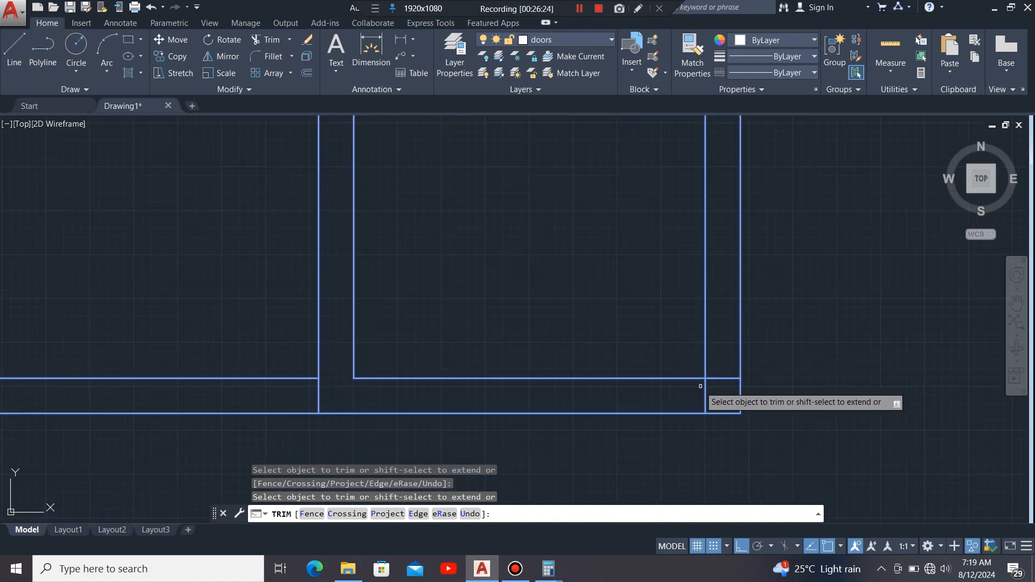
{"action": "left_click", "coordinate": [706, 403]}
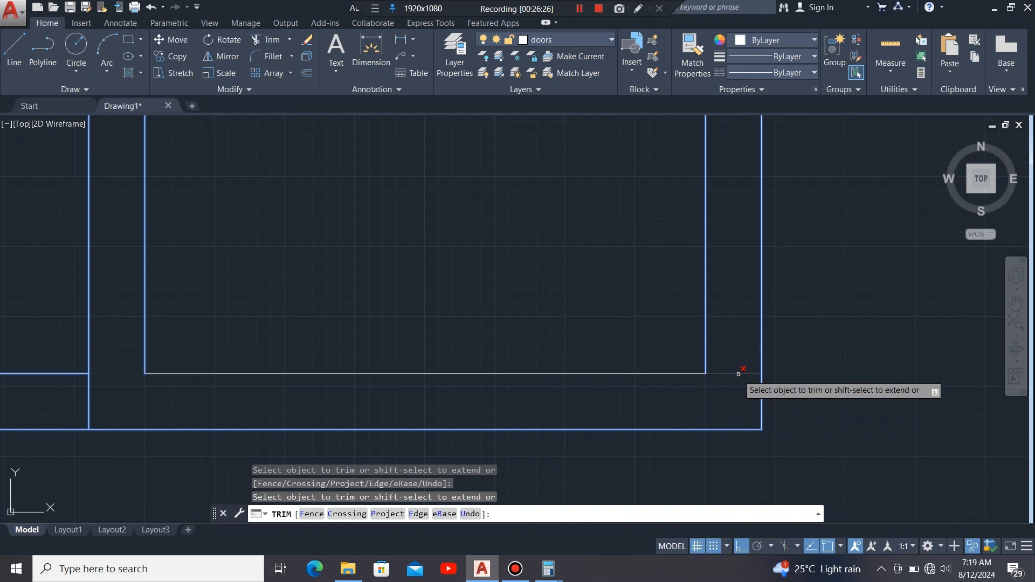
{"action": "left_click", "coordinate": [739, 374]}
{"action": "scroll", "coordinate": [682, 423], "scroll_direction": "down", "scroll_amount": 5}
{"action": "scroll", "coordinate": [608, 363], "scroll_direction": "down", "scroll_amount": 4}
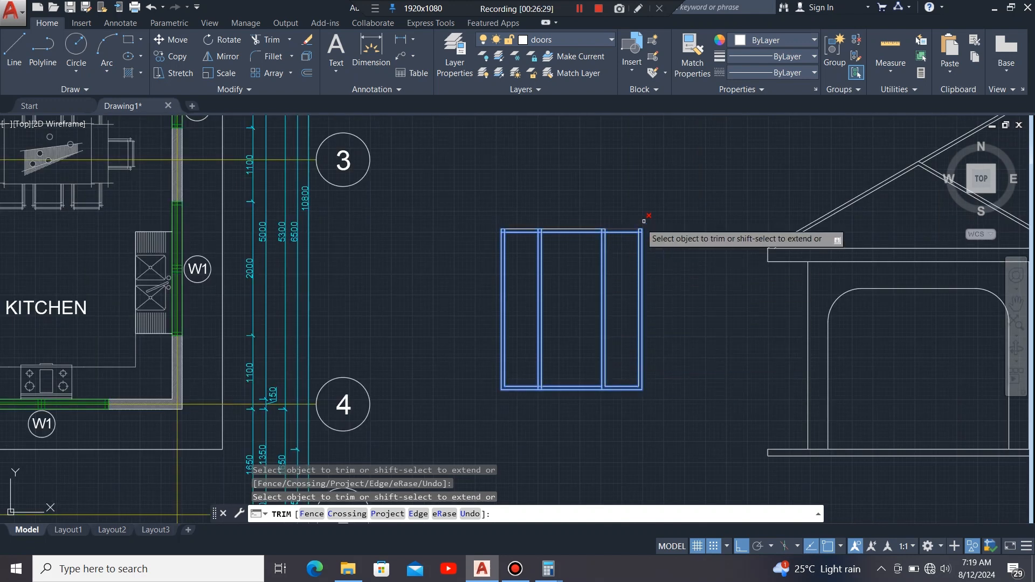
Step: Trim the overlapping inner frame lines at both top corners of the right side panel
{"action": "scroll", "coordinate": [647, 220], "scroll_direction": "up", "scroll_amount": 9}
{"action": "left_click", "coordinate": [575, 305]}
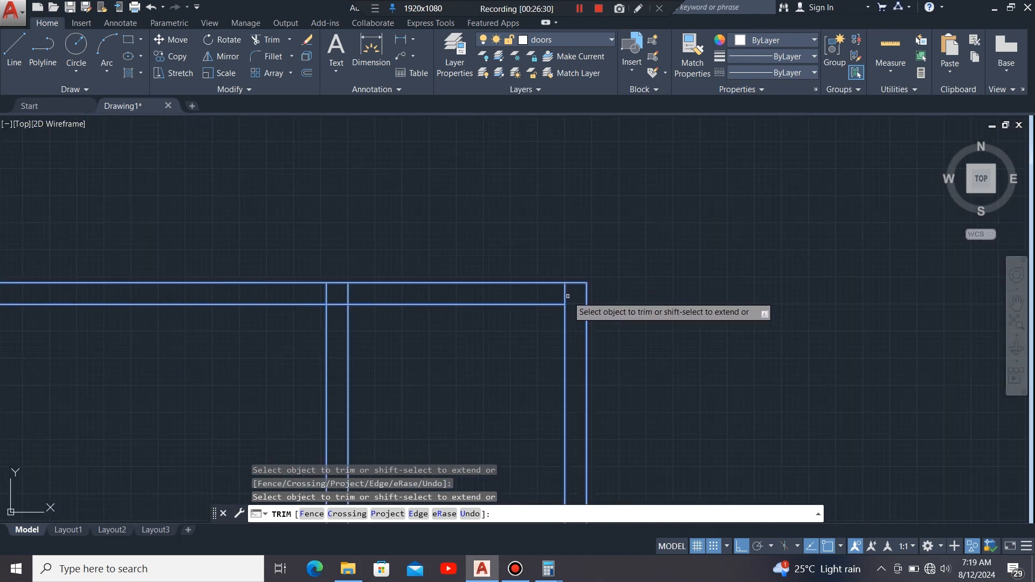
{"action": "left_click", "coordinate": [566, 293]}
{"action": "scroll", "coordinate": [642, 296], "scroll_direction": "down", "scroll_amount": 2}
{"action": "scroll", "coordinate": [643, 296], "scroll_direction": "down", "scroll_amount": 2}
{"action": "scroll", "coordinate": [534, 296], "scroll_direction": "up", "scroll_amount": 6}
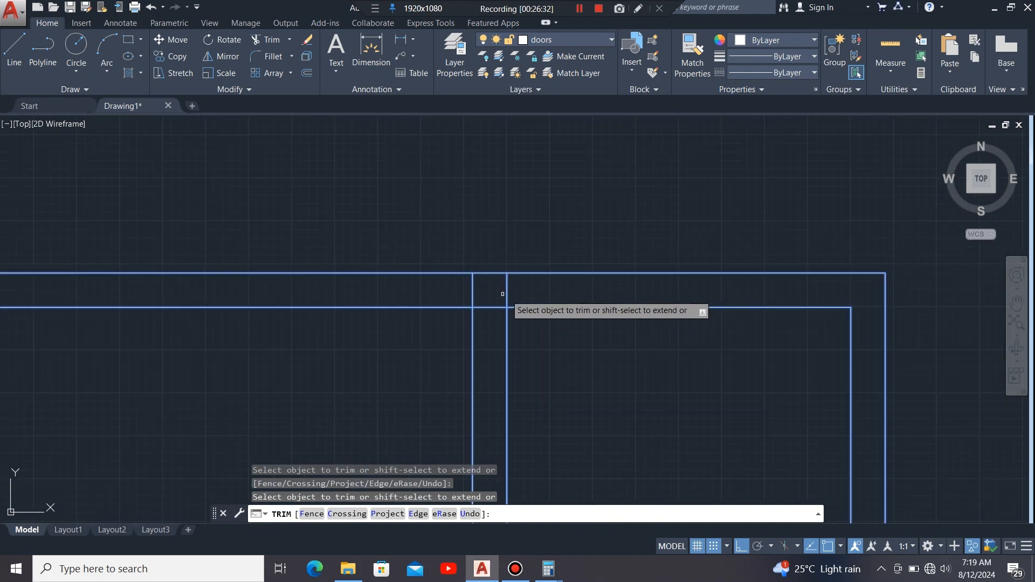
{"action": "left_click", "coordinate": [511, 286]}
{"action": "left_click_drag", "start_coordinate": [502, 291], "coordinate": [494, 302]}
{"action": "scroll", "coordinate": [584, 259], "scroll_direction": "down", "scroll_amount": 3}
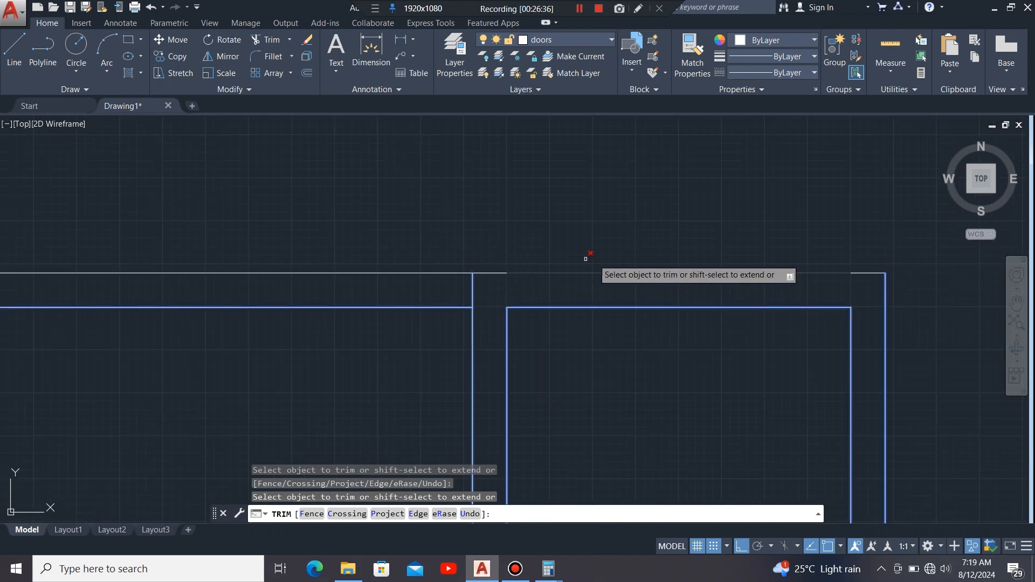
Step: Trim the overlapping inner frame lines at both top corners of the left side panel
{"action": "scroll", "coordinate": [455, 302], "scroll_direction": "up", "scroll_amount": 6}
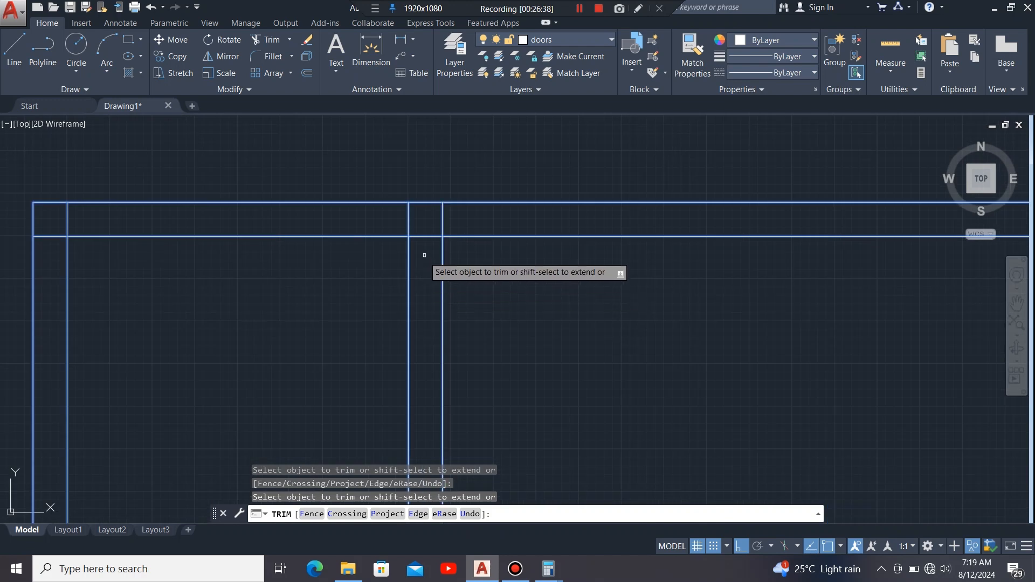
{"action": "left_click", "coordinate": [428, 237]}
{"action": "left_click", "coordinate": [409, 222]}
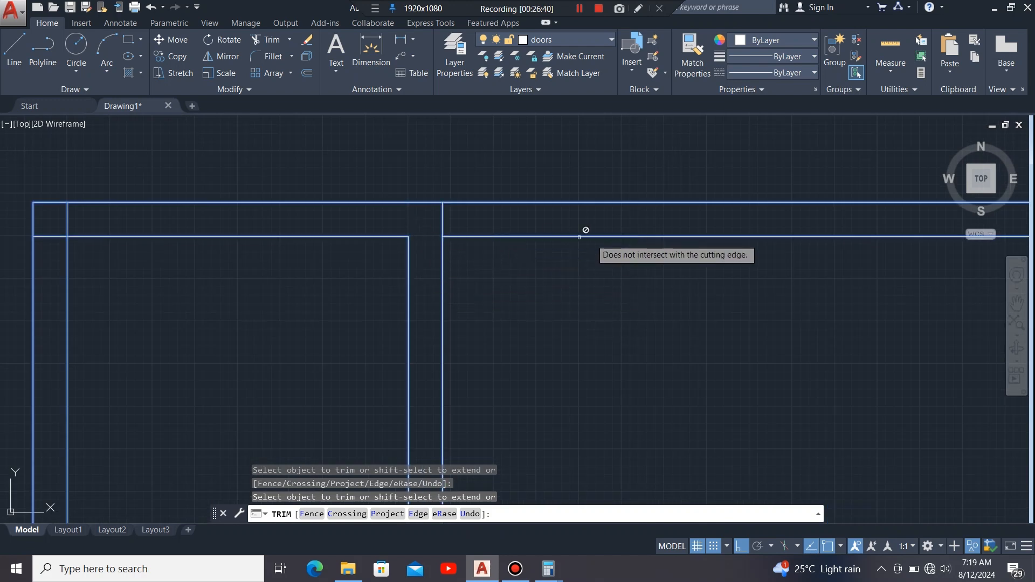
{"action": "scroll", "coordinate": [593, 237], "scroll_direction": "down", "scroll_amount": 4}
{"action": "scroll", "coordinate": [382, 232], "scroll_direction": "up", "scroll_amount": 6}
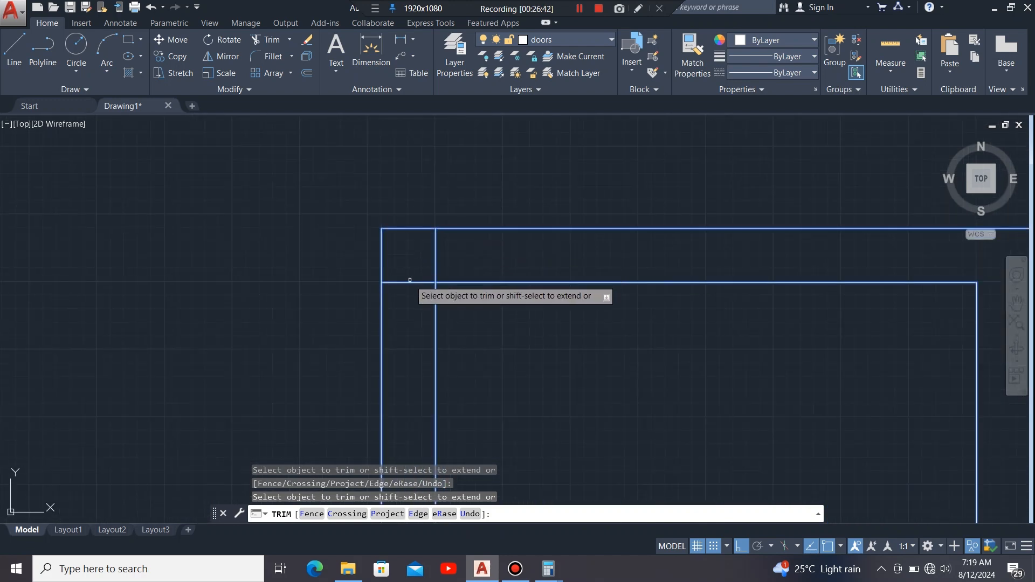
{"action": "left_click", "coordinate": [435, 258]}
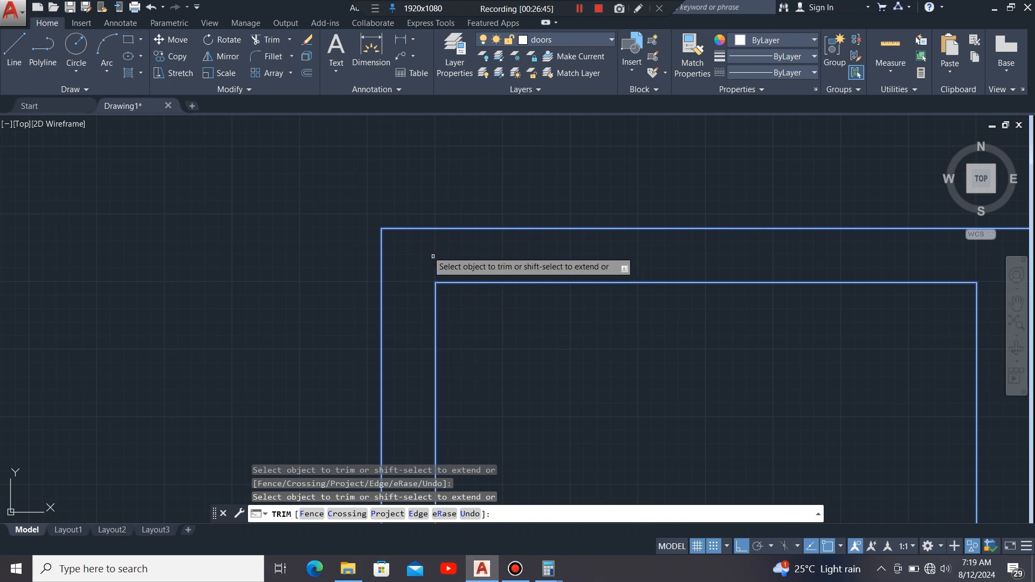
Step: Trim the overlapping inner frame lines at the lower-right corner of the left side panel
{"action": "scroll", "coordinate": [433, 256], "scroll_direction": "down", "scroll_amount": 8}
{"action": "scroll", "coordinate": [398, 178], "scroll_direction": "down", "scroll_amount": 2}
{"action": "scroll", "coordinate": [469, 450], "scroll_direction": "up", "scroll_amount": 8}
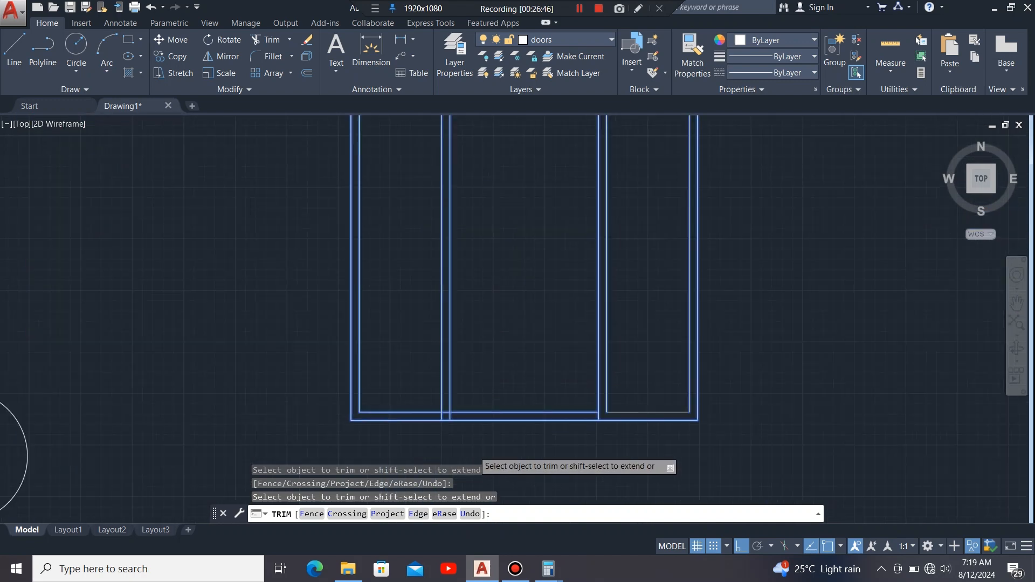
{"action": "scroll", "coordinate": [349, 301], "scroll_direction": "up", "scroll_amount": 4}
{"action": "left_click", "coordinate": [361, 277]}
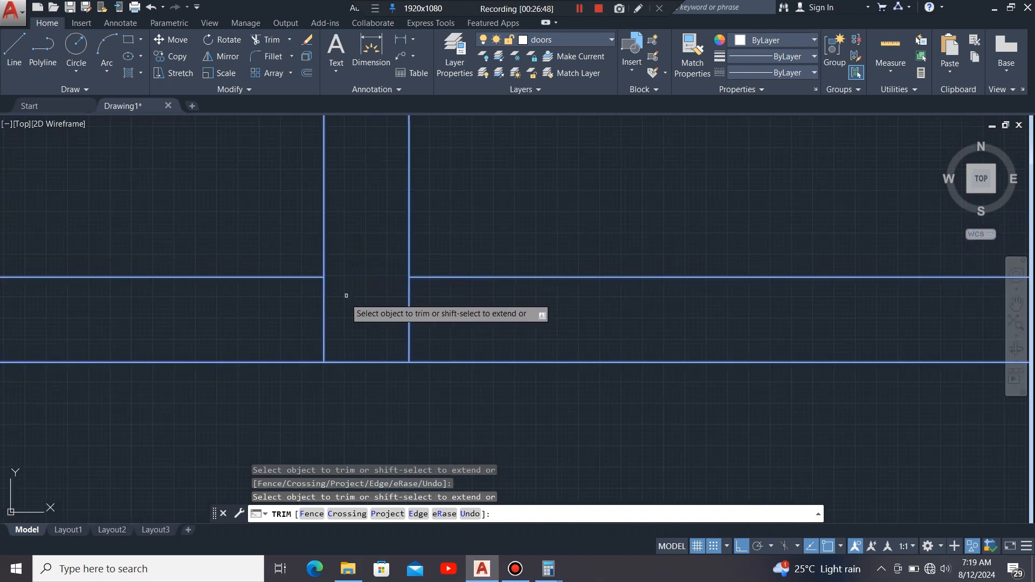
{"action": "left_click", "coordinate": [324, 316]}
{"action": "scroll", "coordinate": [448, 367], "scroll_direction": "down", "scroll_amount": 6}
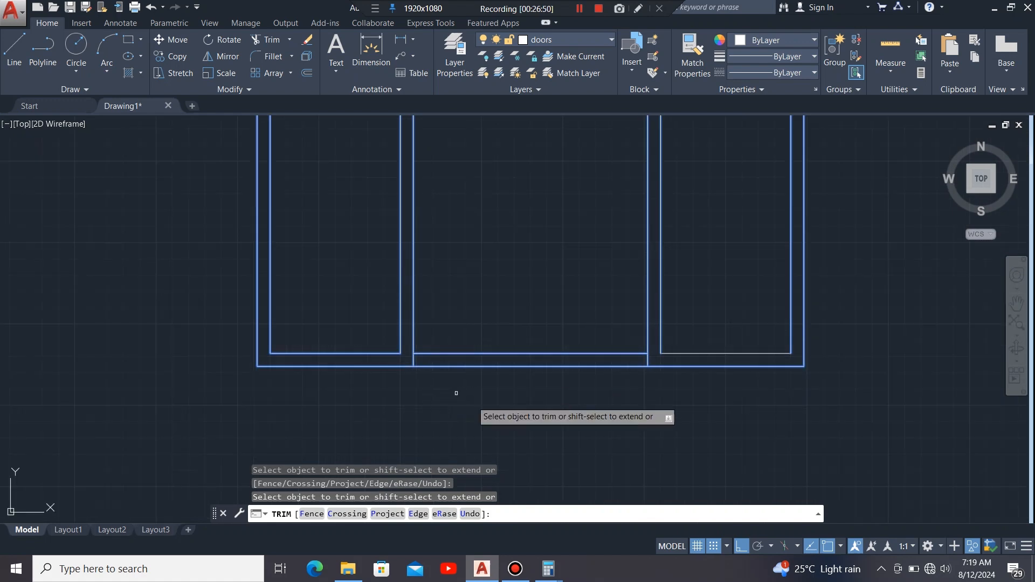
{"action": "scroll", "coordinate": [492, 144], "scroll_direction": "up", "scroll_amount": 2}
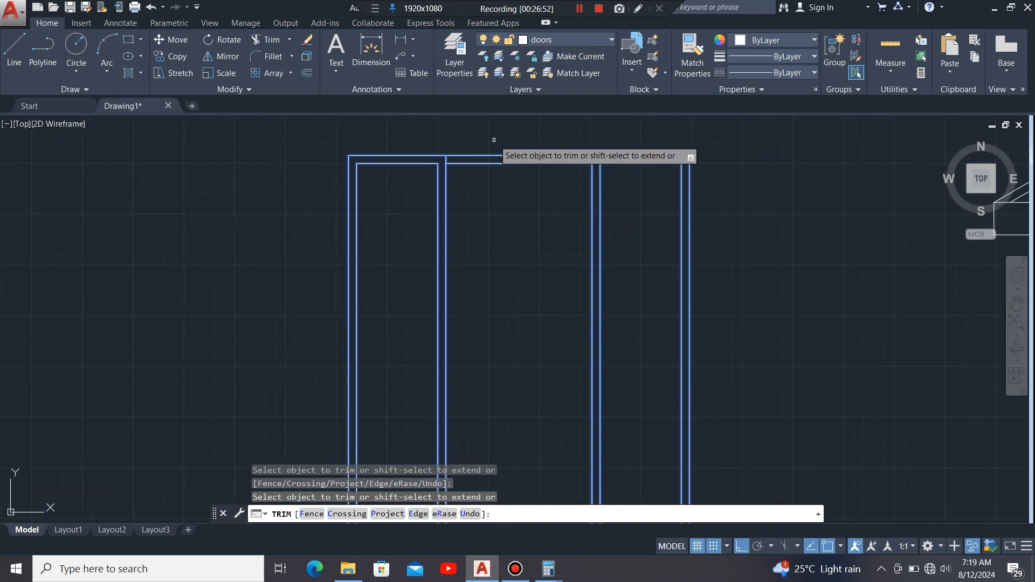
{"action": "scroll", "coordinate": [488, 218], "scroll_direction": "down", "scroll_amount": 2}
{"action": "key", "text": "Escape"}
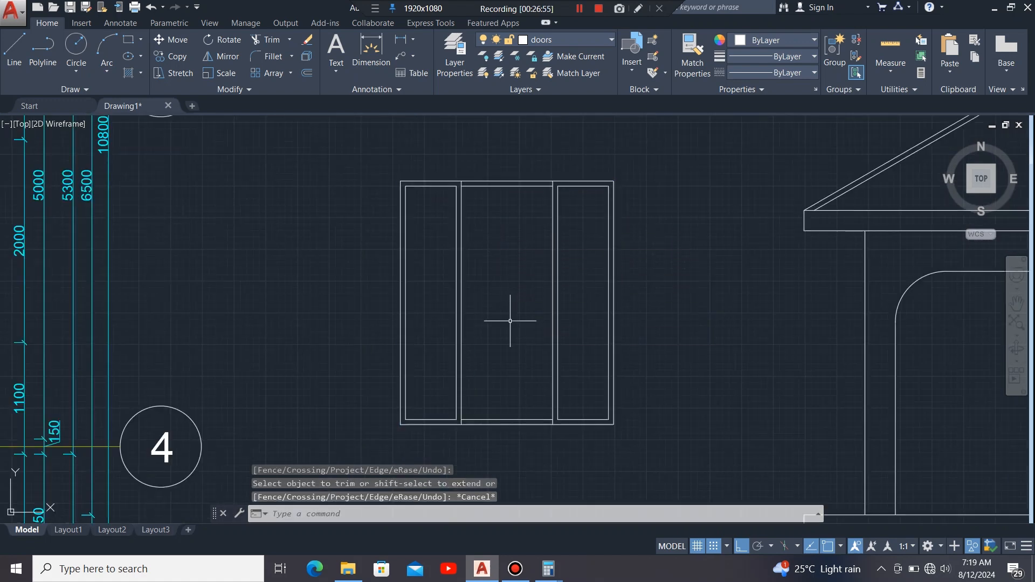
Step: Examine the D1 entrance door on the ground floor plan and the dimensions locating it along the porch's front wall
{"action": "scroll", "coordinate": [510, 278], "scroll_direction": "down", "scroll_amount": 2}
{"action": "scroll", "coordinate": [521, 286], "scroll_direction": "down", "scroll_amount": 2}
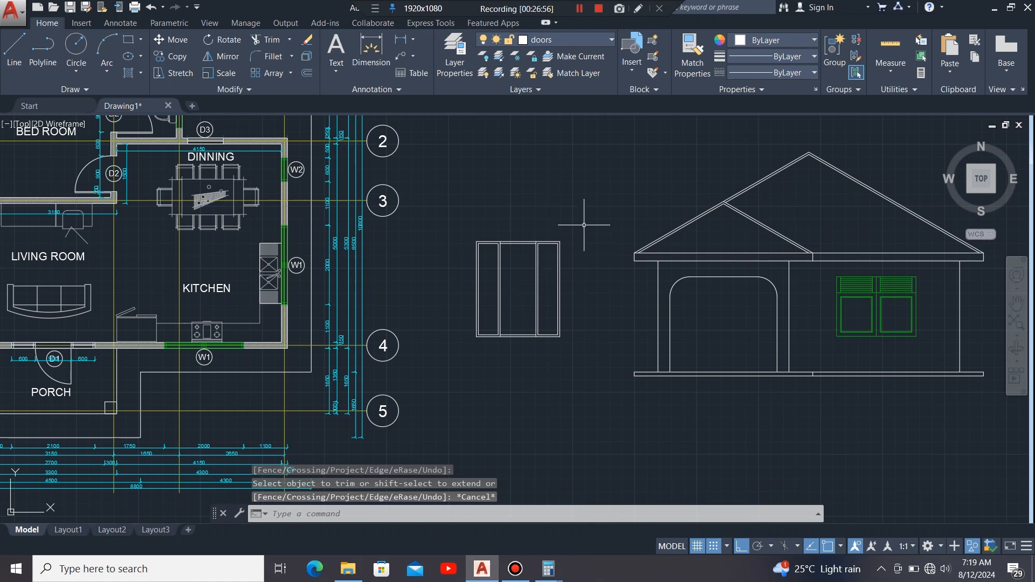
{"action": "scroll", "coordinate": [615, 245], "scroll_direction": "down", "scroll_amount": 2}
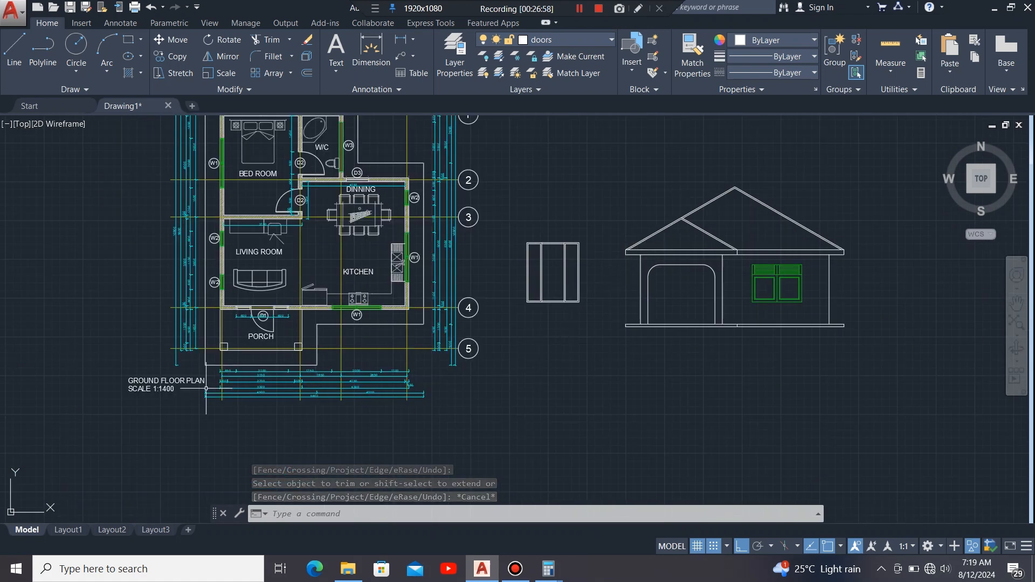
{"action": "scroll", "coordinate": [205, 357], "scroll_direction": "up", "scroll_amount": 4}
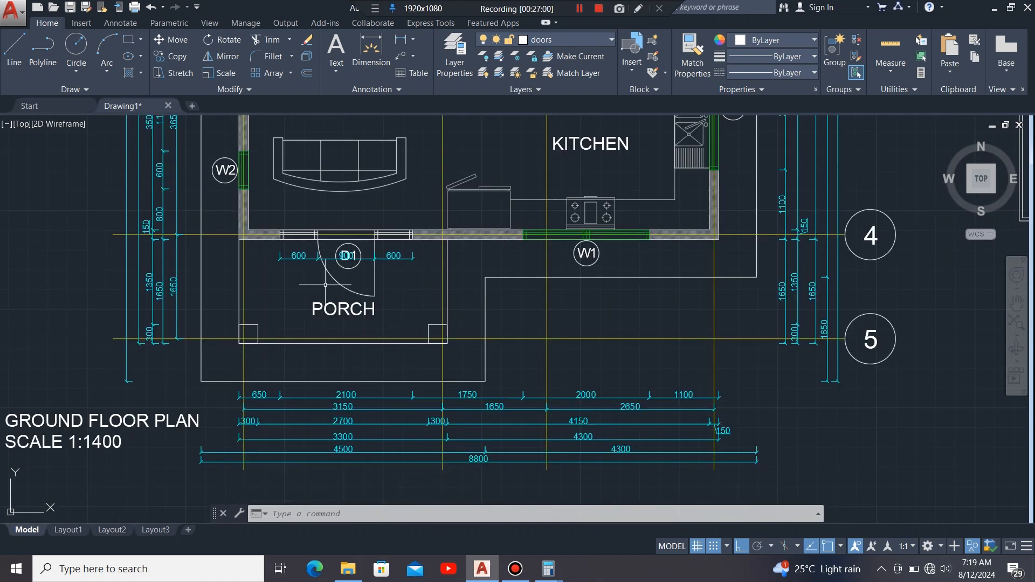
{"action": "scroll", "coordinate": [511, 211], "scroll_direction": "down", "scroll_amount": 2}
{"action": "scroll", "coordinate": [458, 260], "scroll_direction": "up", "scroll_amount": 4}
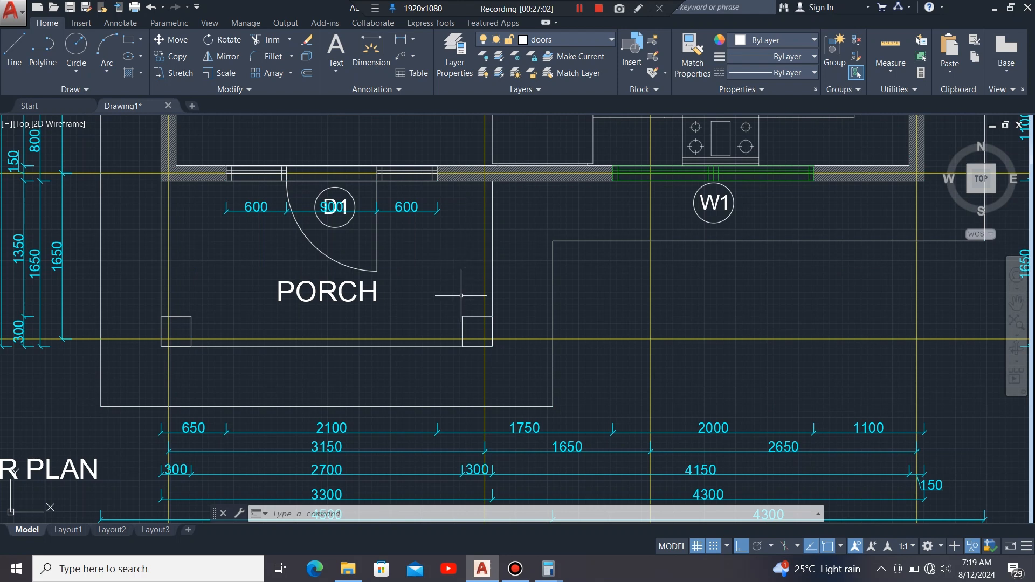
{"action": "scroll", "coordinate": [461, 296], "scroll_direction": "down", "scroll_amount": 2}
{"action": "scroll", "coordinate": [456, 229], "scroll_direction": "up", "scroll_amount": 2}
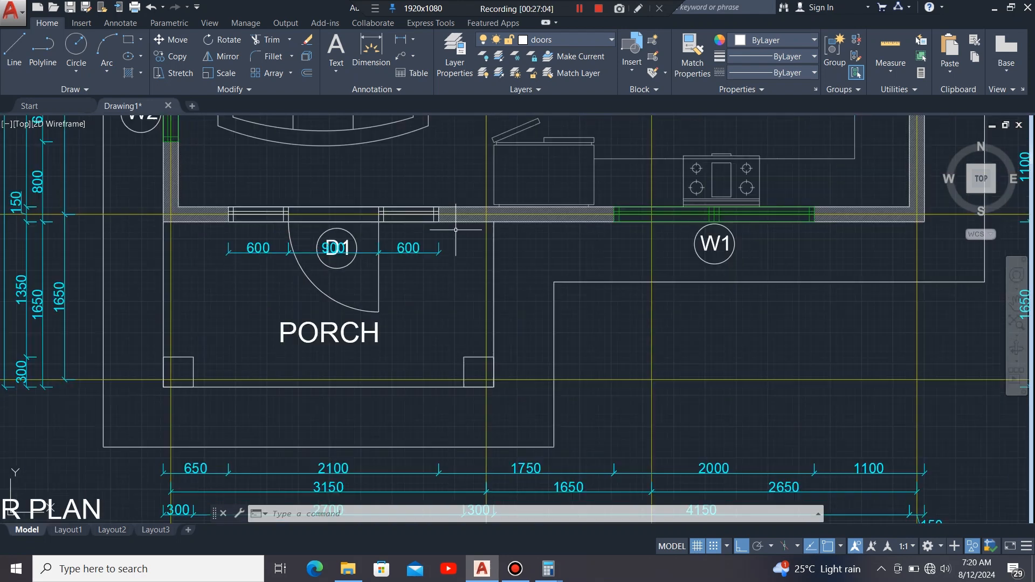
{"action": "scroll", "coordinate": [440, 244], "scroll_direction": "up", "scroll_amount": 2}
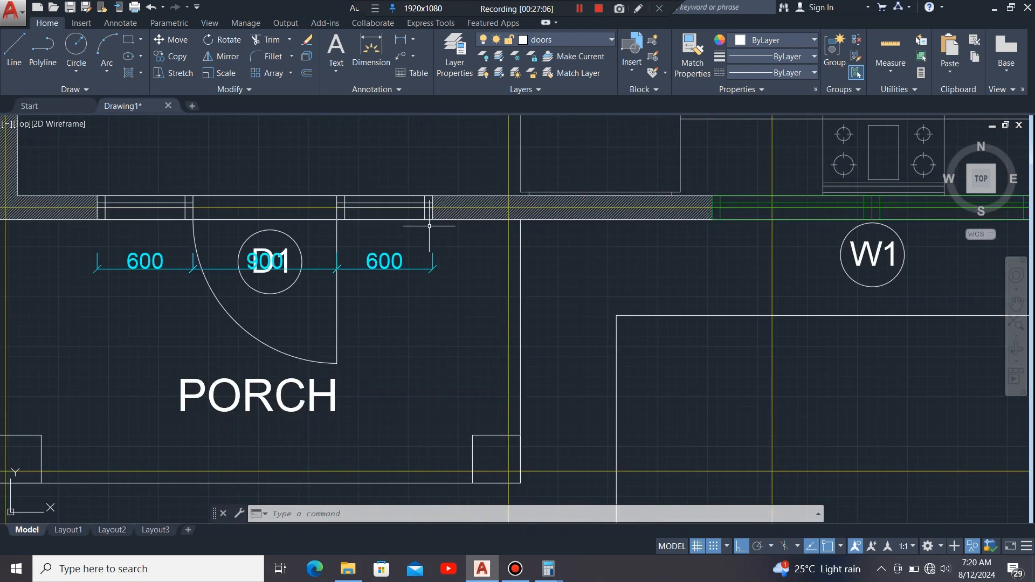
{"action": "scroll", "coordinate": [418, 259], "scroll_direction": "down", "scroll_amount": 2}
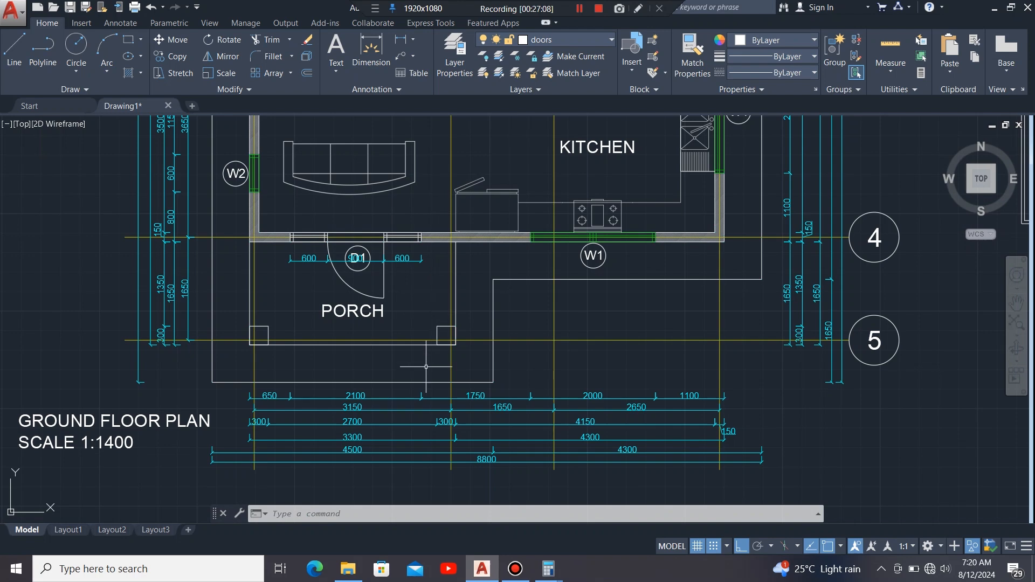
{"action": "scroll", "coordinate": [429, 424], "scroll_direction": "up", "scroll_amount": 2}
{"action": "scroll", "coordinate": [472, 407], "scroll_direction": "down", "scroll_amount": 2}
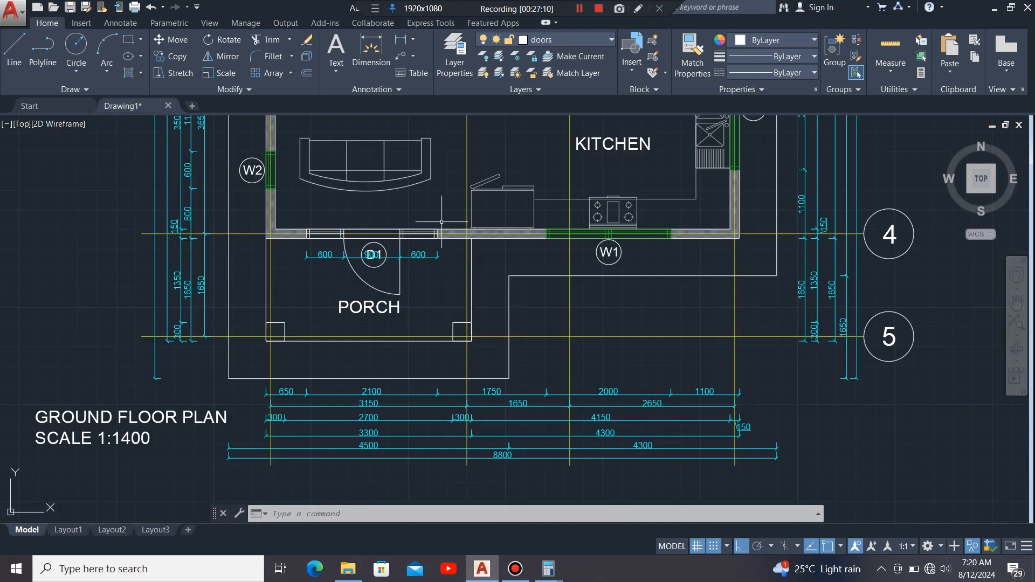
{"action": "scroll", "coordinate": [442, 222], "scroll_direction": "up", "scroll_amount": 4}
{"action": "scroll", "coordinate": [537, 292], "scroll_direction": "down", "scroll_amount": 2}
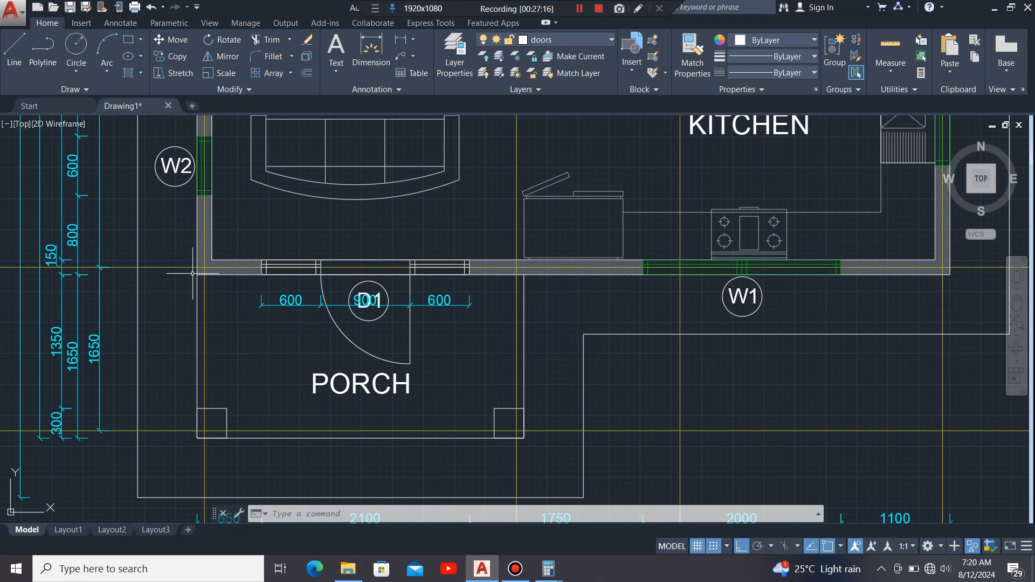
{"action": "scroll", "coordinate": [434, 205], "scroll_direction": "down", "scroll_amount": 5}
{"action": "scroll", "coordinate": [399, 336], "scroll_direction": "up", "scroll_amount": 4}
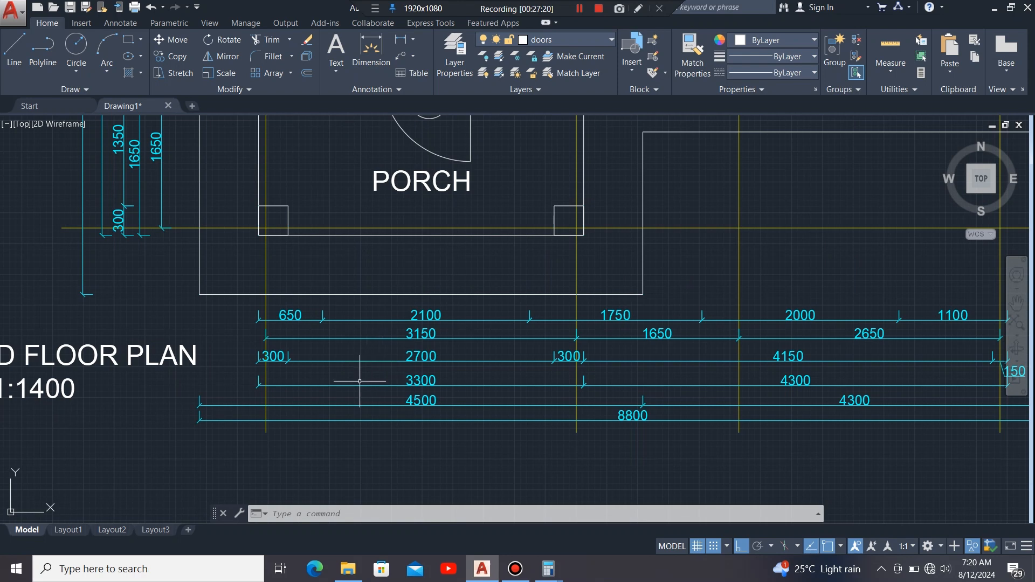
{"action": "scroll", "coordinate": [354, 386], "scroll_direction": "down", "scroll_amount": 2}
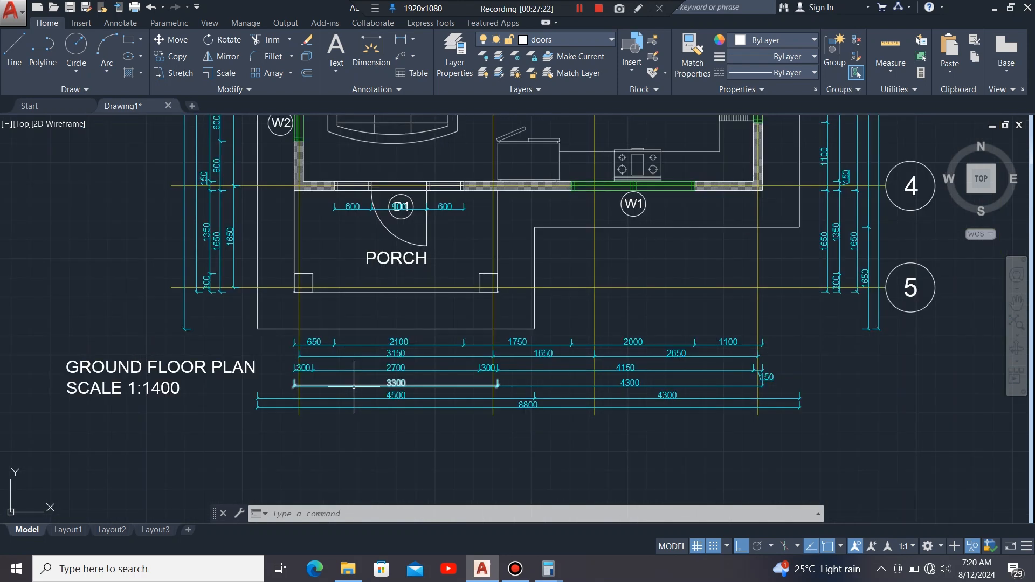
{"action": "scroll", "coordinate": [405, 353], "scroll_direction": "up", "scroll_amount": 2}
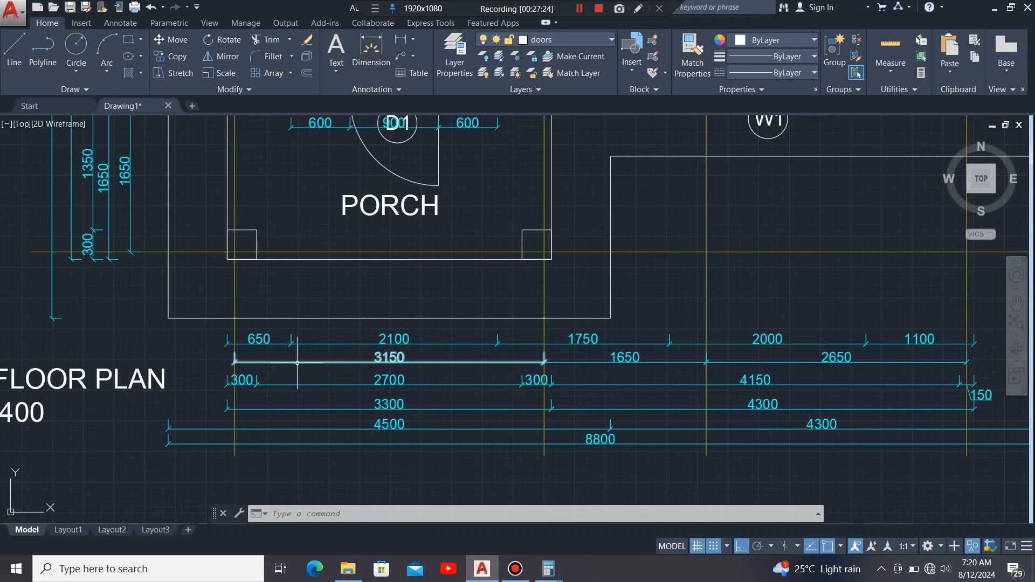
{"action": "scroll", "coordinate": [247, 349], "scroll_direction": "up", "scroll_amount": 6}
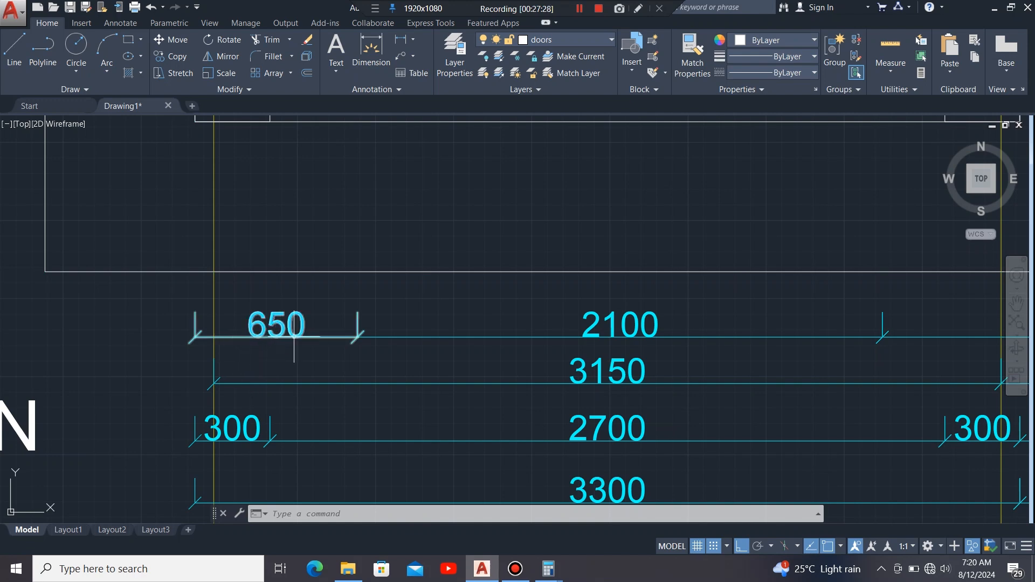
{"action": "scroll", "coordinate": [243, 361], "scroll_direction": "down", "scroll_amount": 6}
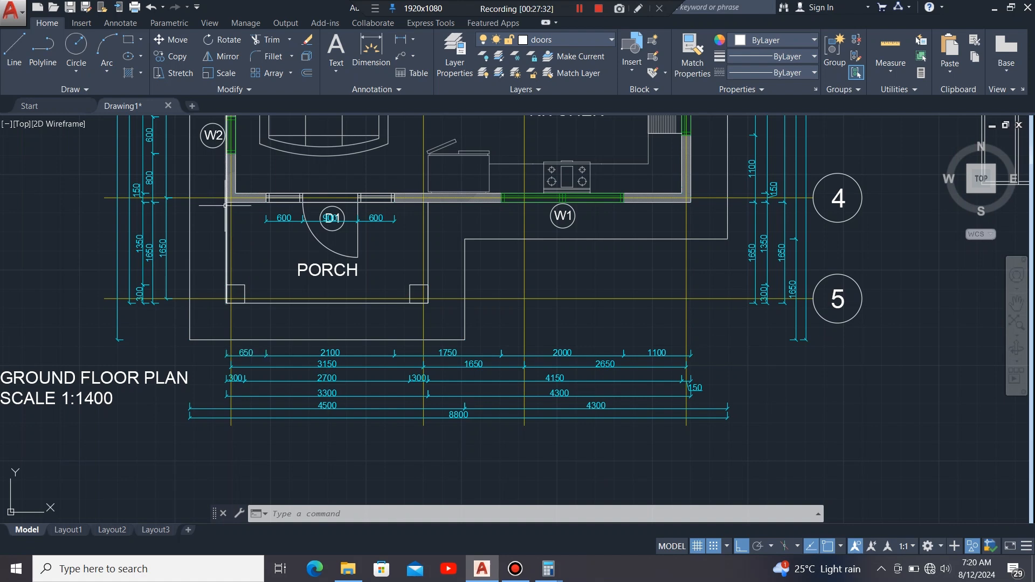
{"action": "scroll", "coordinate": [295, 346], "scroll_direction": "up", "scroll_amount": 4}
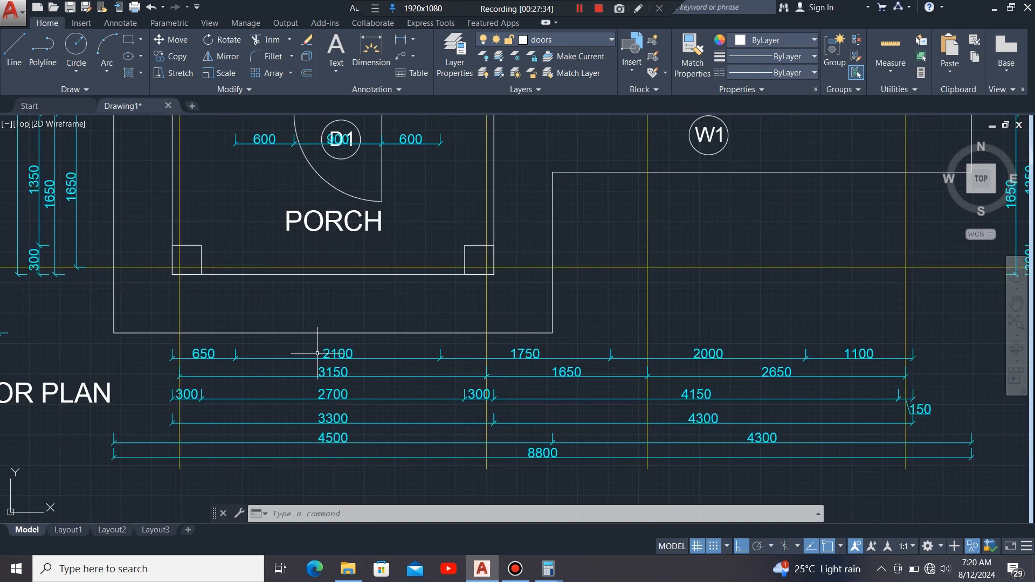
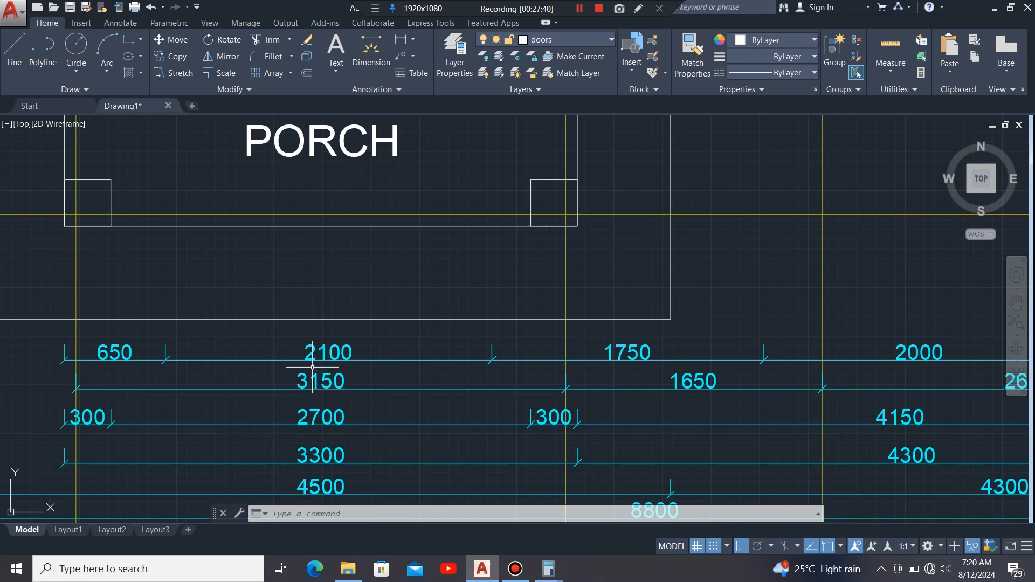
Step: Measure the overall width of the door elevation along its bottom edge with a temporary dimension
{"action": "scroll", "coordinate": [235, 363], "scroll_direction": "down", "scroll_amount": 6}
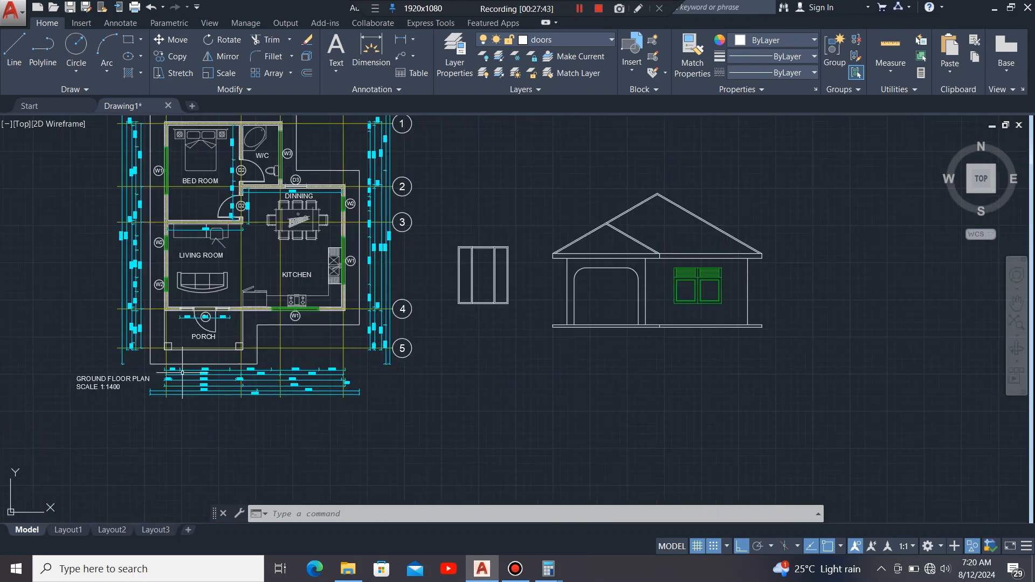
{"action": "scroll", "coordinate": [483, 318], "scroll_direction": "up", "scroll_amount": 6}
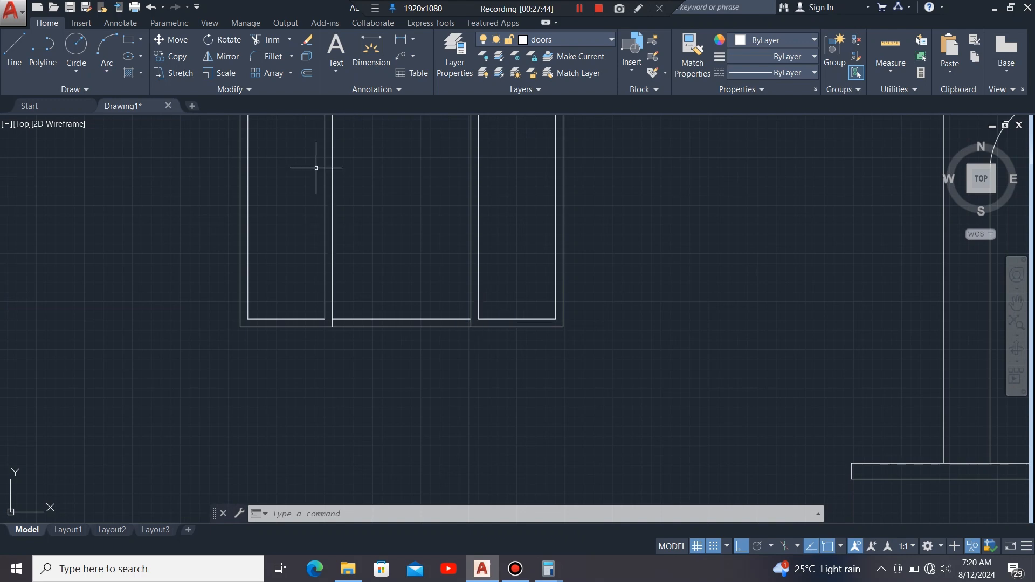
{"action": "left_click", "coordinate": [371, 51]}
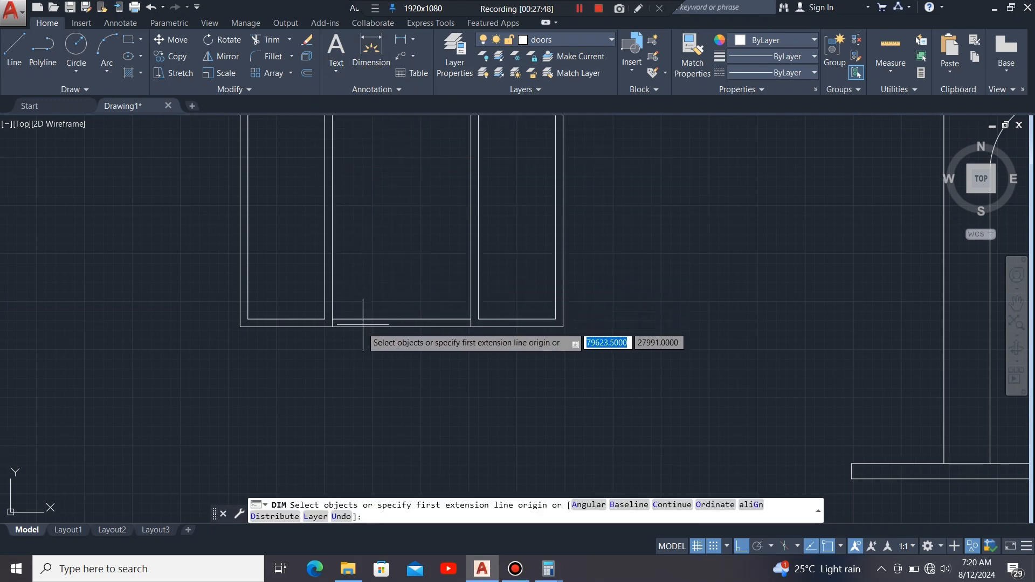
{"action": "key", "text": "Return"}
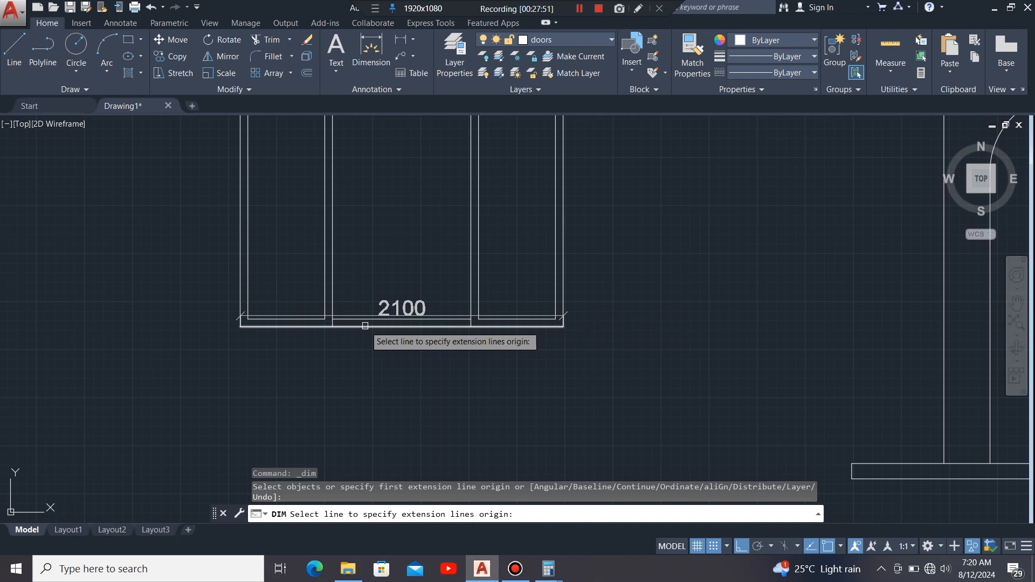
{"action": "left_click", "coordinate": [365, 326]}
{"action": "key", "text": "Escape"}
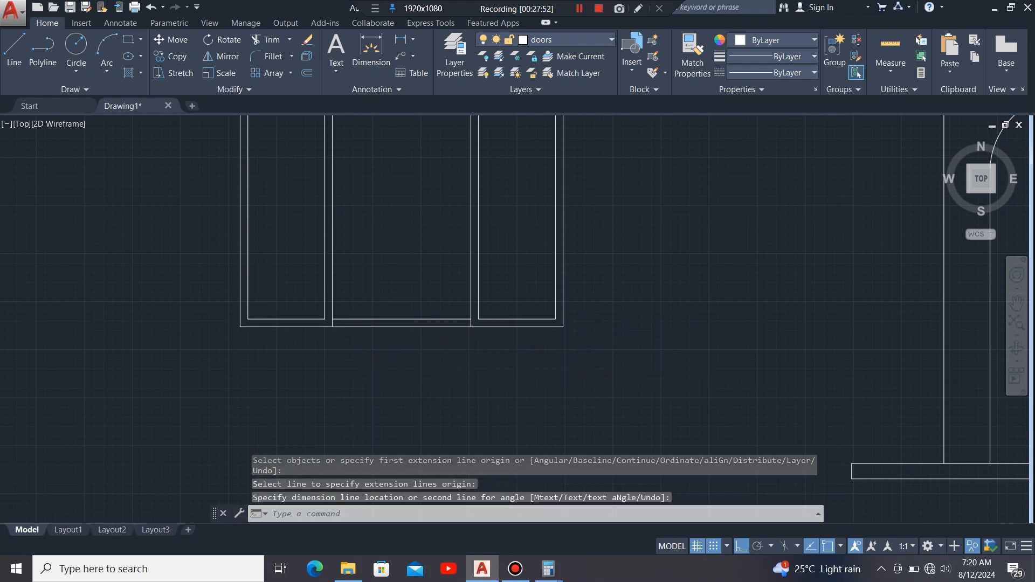
Step: Offset the front elevation's leftmost wall line 650 inward across the porch arch
{"action": "scroll", "coordinate": [492, 366], "scroll_direction": "down", "scroll_amount": 3}
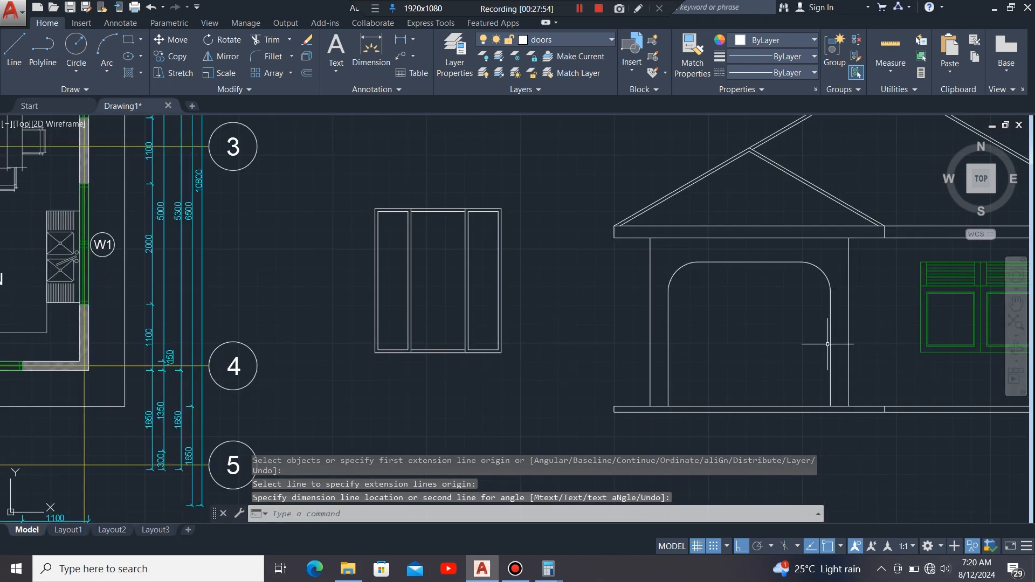
{"action": "middle_click_drag", "start_coordinate": [828, 343], "coordinate": [592, 343]}
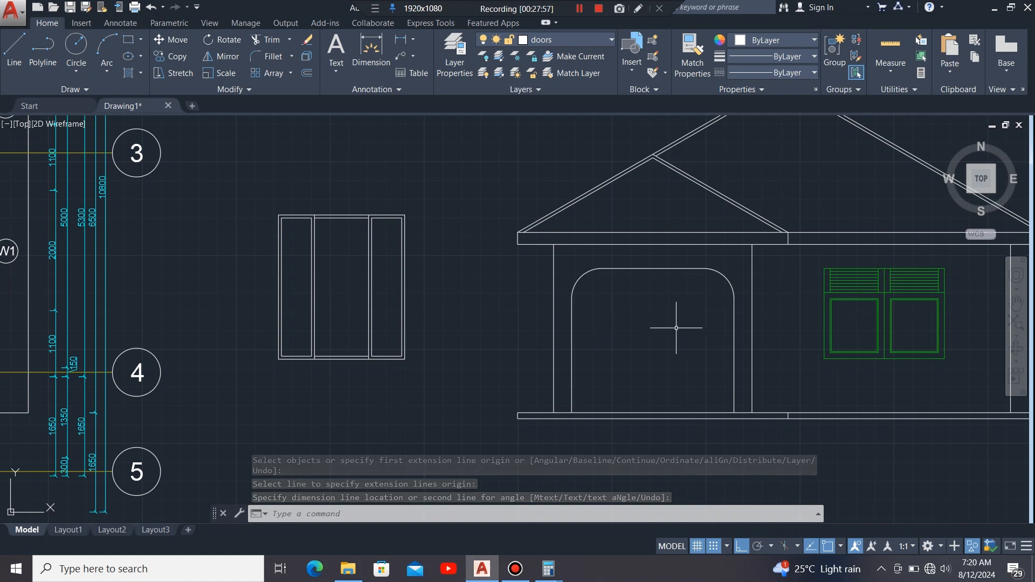
{"action": "middle_click_drag", "start_coordinate": [668, 330], "coordinate": [549, 333]}
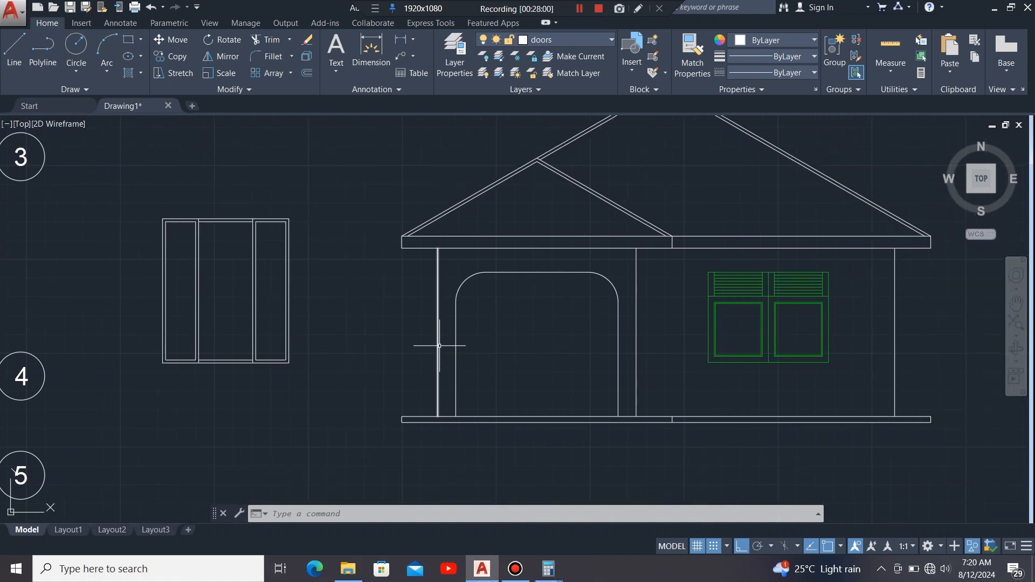
{"action": "left_click", "coordinate": [439, 345]}
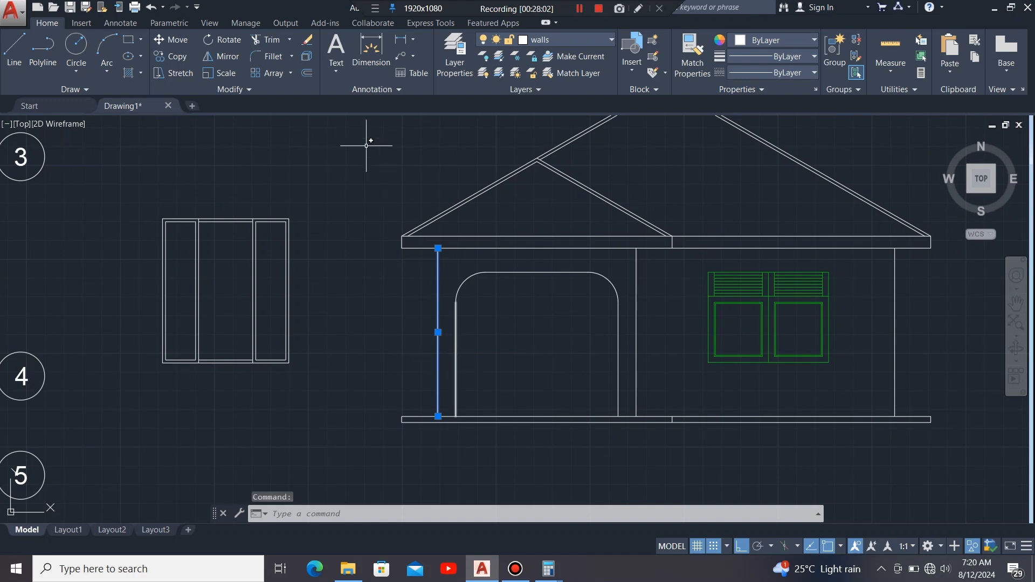
{"action": "left_click", "coordinate": [307, 73]}
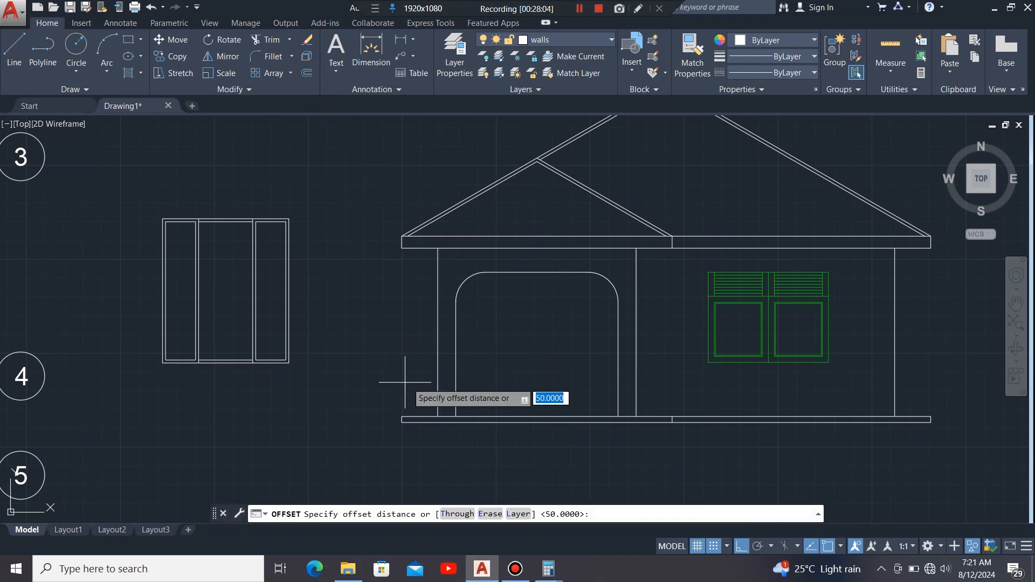
{"action": "left_click", "coordinate": [438, 333]}
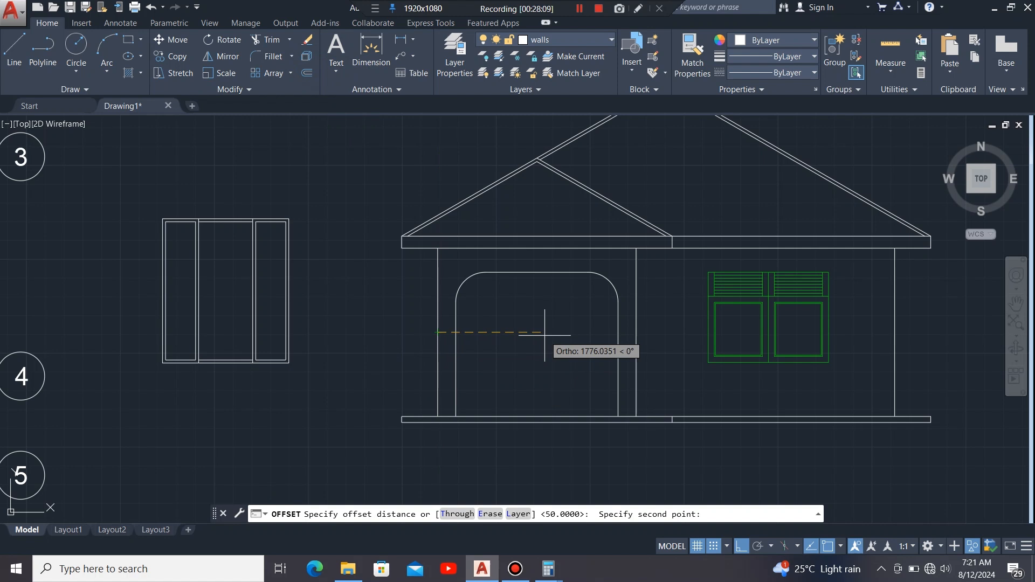
{"action": "type", "text": "650"}
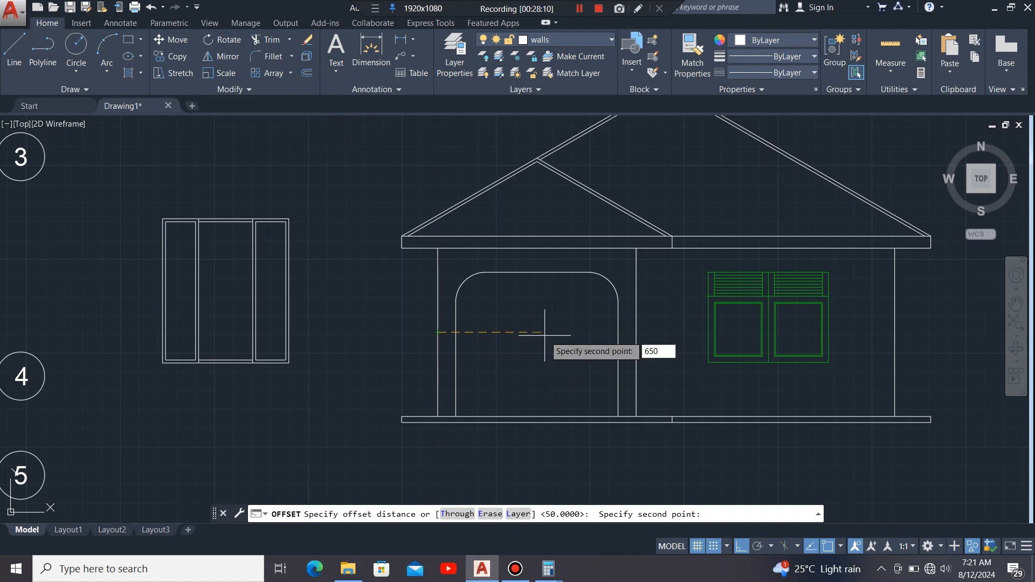
{"action": "key", "text": "Return"}
{"action": "left_click", "coordinate": [545, 335]}
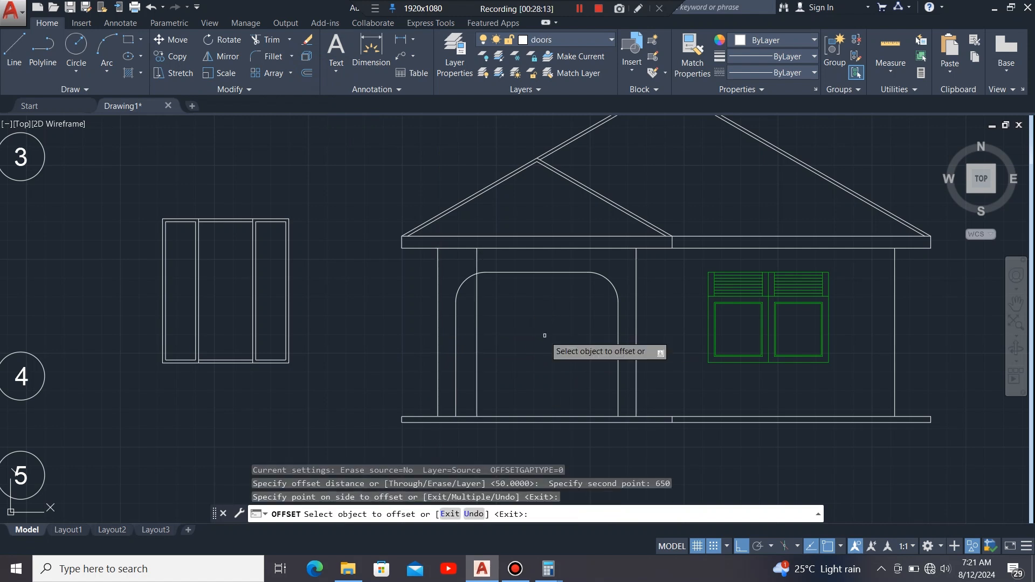
{"action": "key", "text": "Escape"}
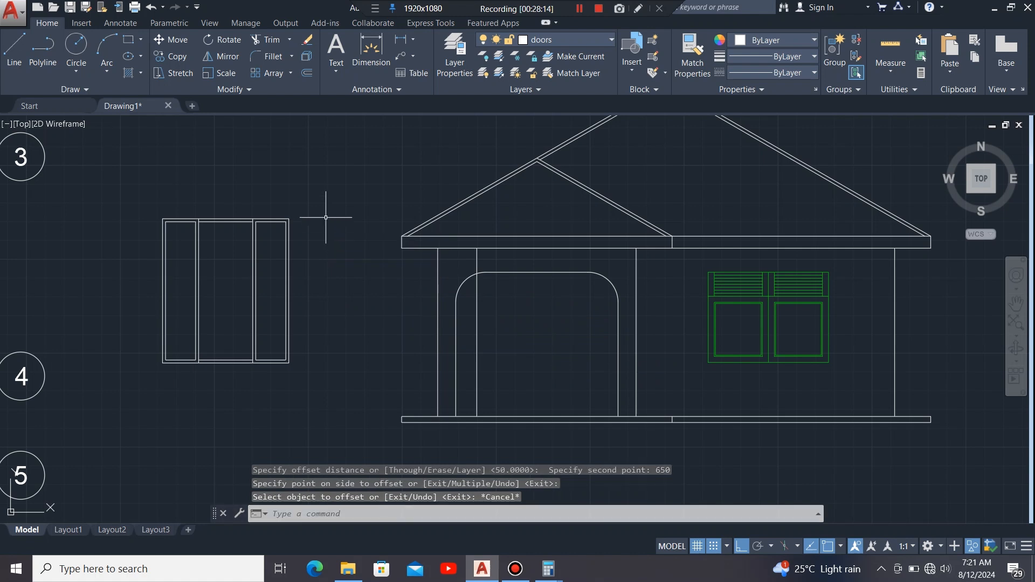
Step: Move the whole door elevation by its lower-left corner to where the 650 offset line meets the floor slab, with Ortho turned off
{"action": "left_click", "coordinate": [323, 186]}
{"action": "left_click", "coordinate": [115, 405]}
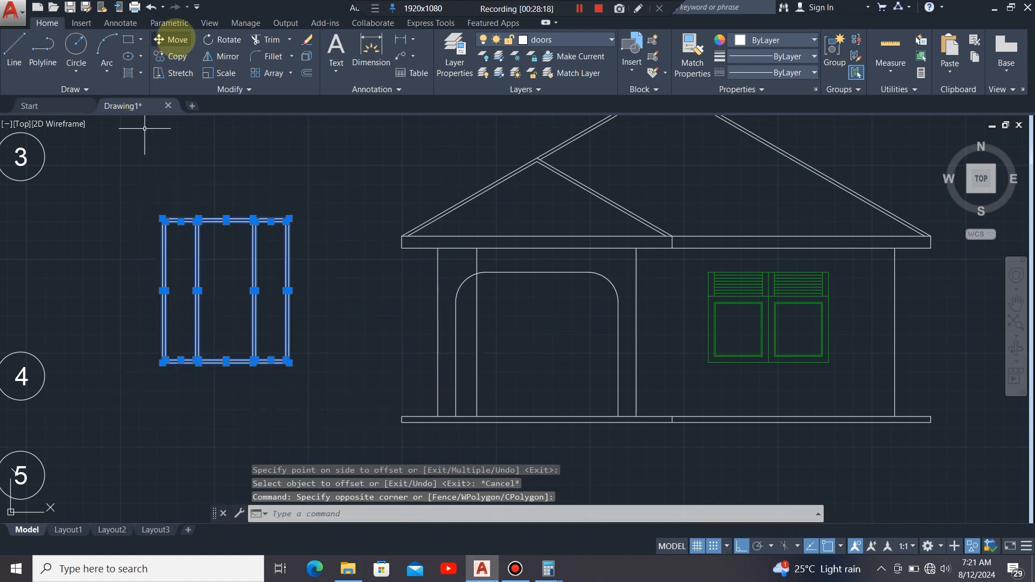
{"action": "left_click", "coordinate": [171, 39]}
{"action": "scroll", "coordinate": [135, 367], "scroll_direction": "up", "scroll_amount": 5}
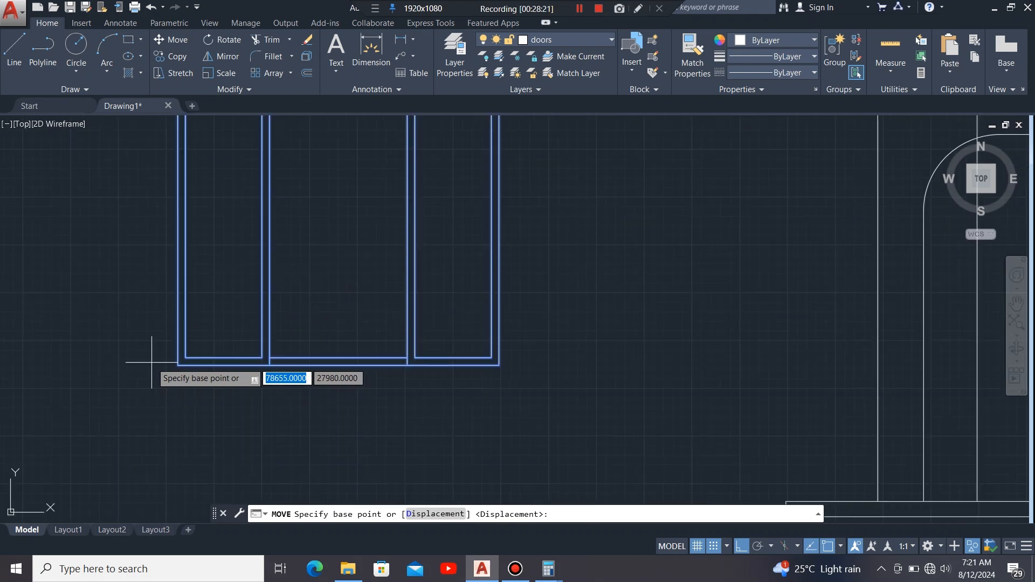
{"action": "left_click", "coordinate": [193, 368]}
{"action": "scroll", "coordinate": [161, 366], "scroll_direction": "down", "scroll_amount": 5}
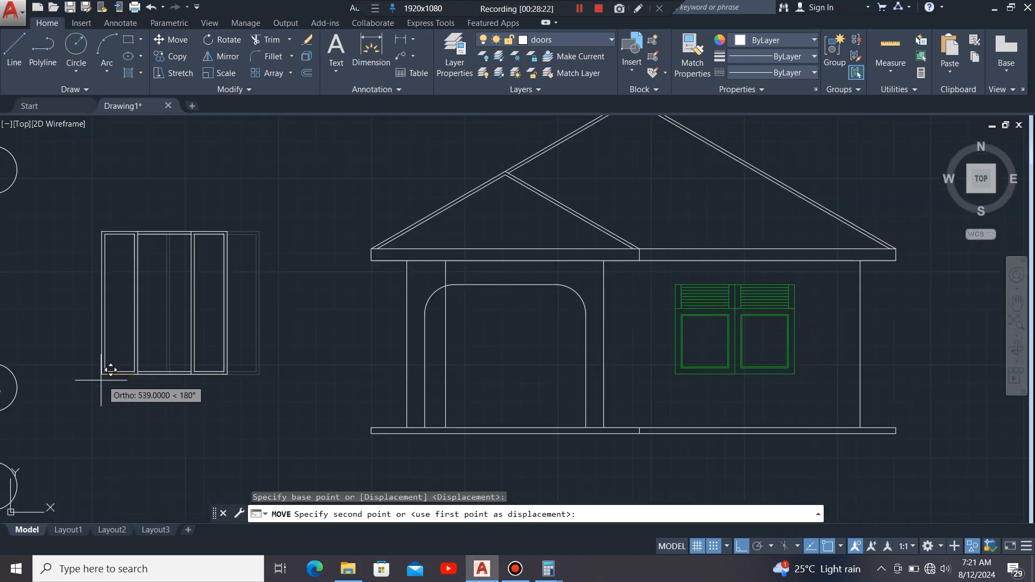
{"action": "scroll", "coordinate": [470, 434], "scroll_direction": "up", "scroll_amount": 2}
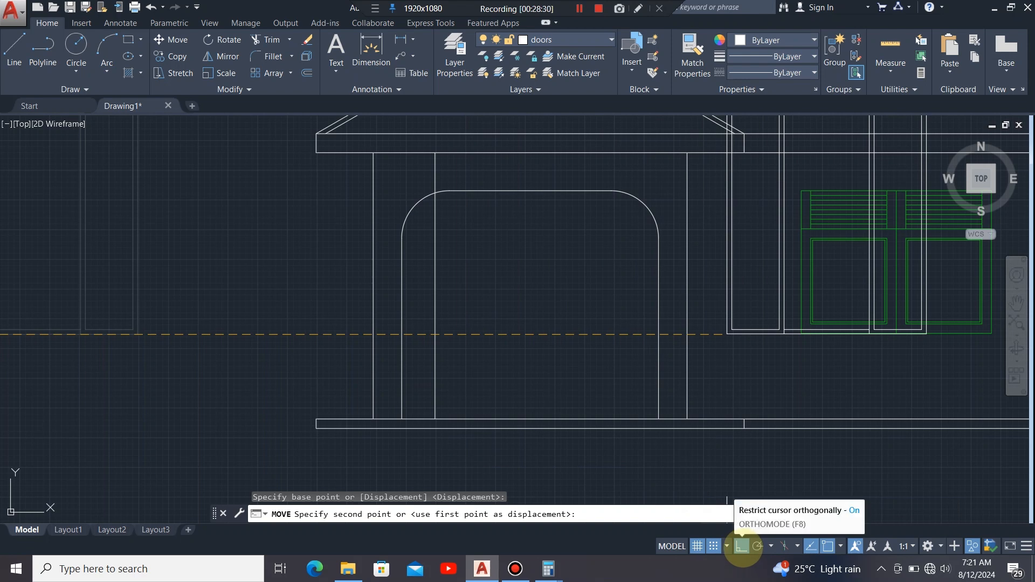
{"action": "left_click", "coordinate": [742, 546]}
{"action": "scroll", "coordinate": [442, 405], "scroll_direction": "up", "scroll_amount": 3}
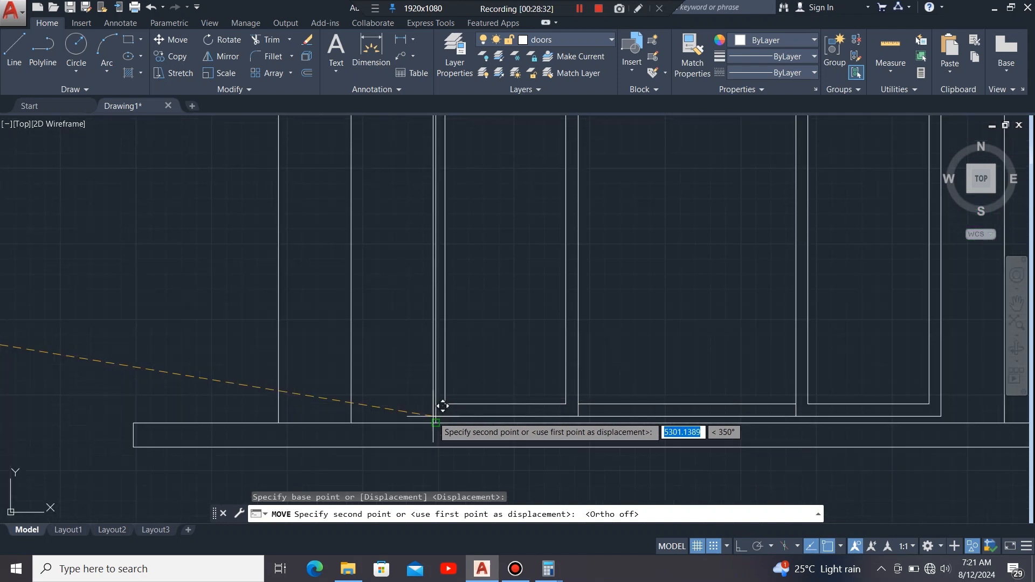
{"action": "scroll", "coordinate": [442, 405], "scroll_direction": "up", "scroll_amount": 3}
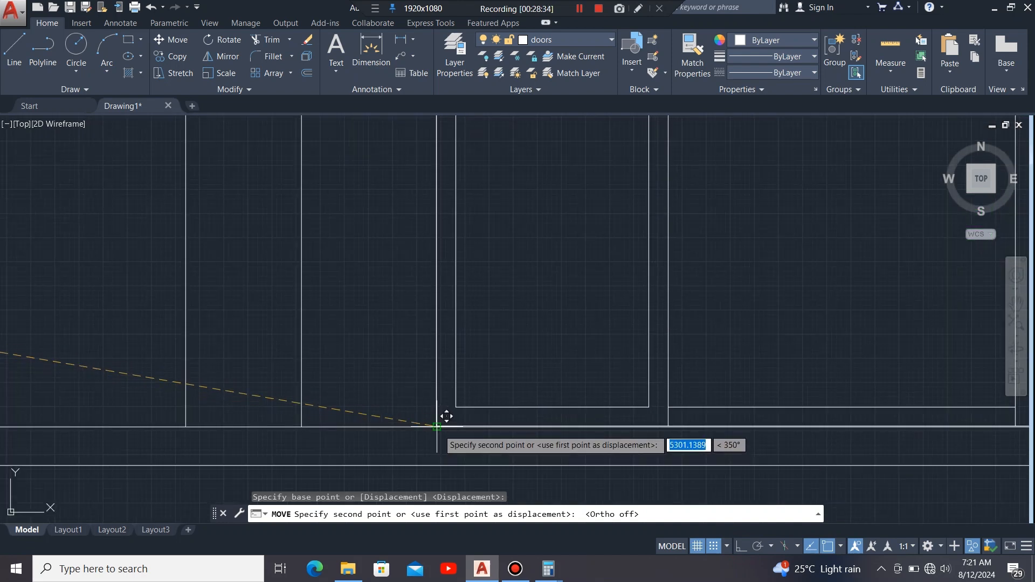
{"action": "left_click", "coordinate": [438, 428]}
{"action": "scroll", "coordinate": [290, 429], "scroll_direction": "down", "scroll_amount": 5}
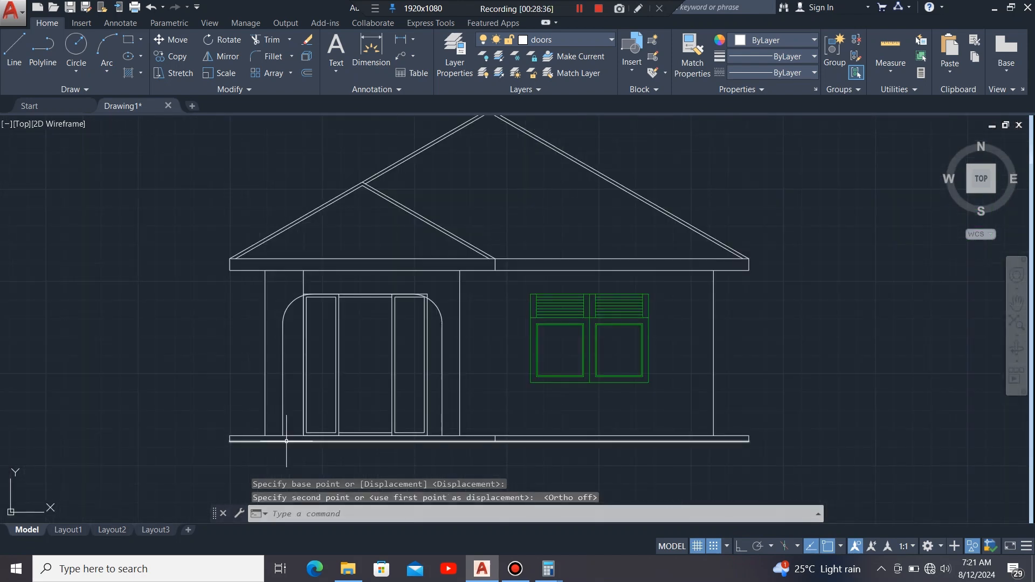
Step: Erase the 650 offset guide line running through the porch arch to the roof's fascia
{"action": "scroll", "coordinate": [291, 406], "scroll_direction": "up", "scroll_amount": 2}
{"action": "scroll", "coordinate": [356, 206], "scroll_direction": "up", "scroll_amount": 4}
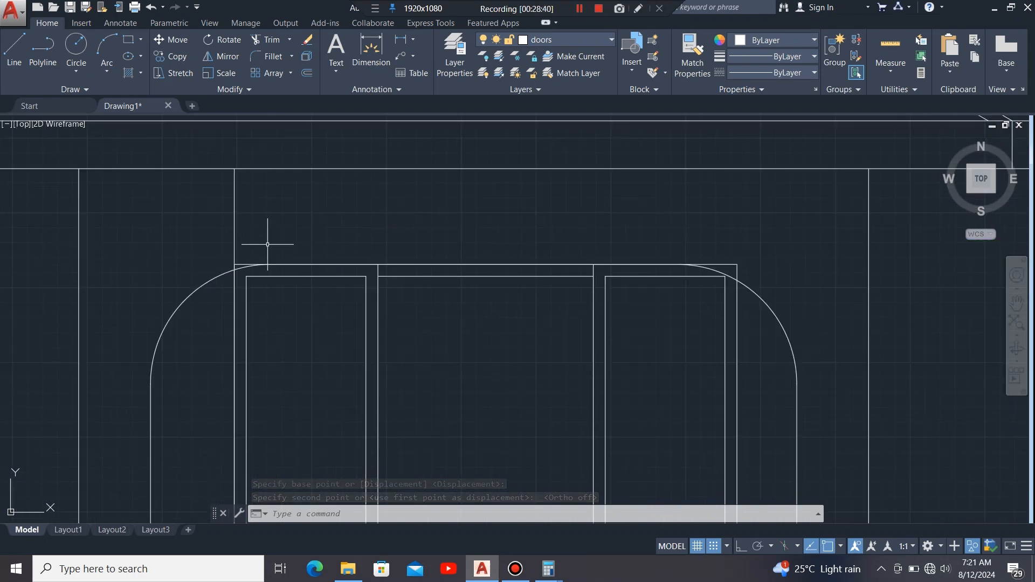
{"action": "scroll", "coordinate": [363, 248], "scroll_direction": "down", "scroll_amount": 2}
{"action": "left_click", "coordinate": [296, 221]}
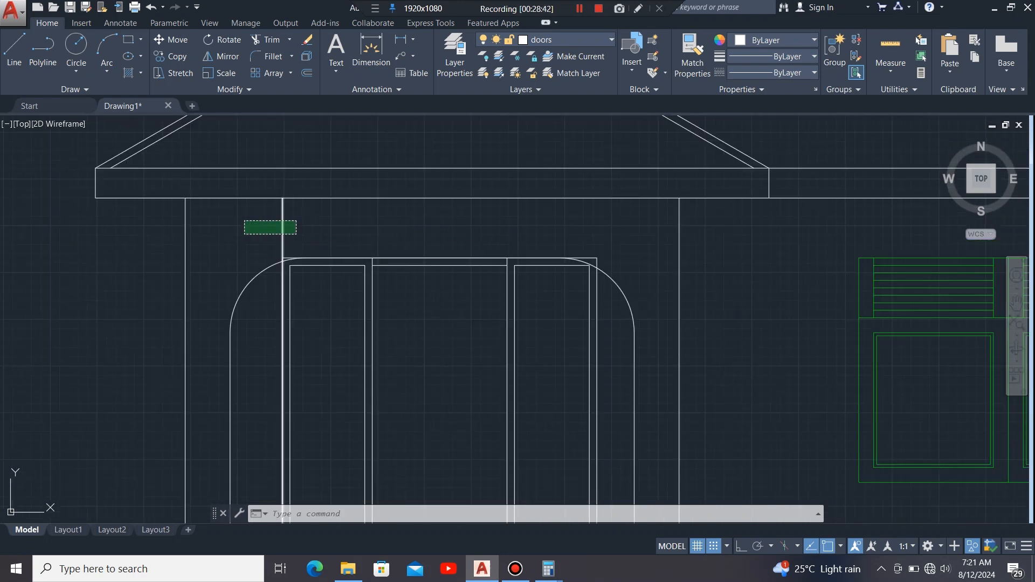
{"action": "left_click", "coordinate": [245, 234]}
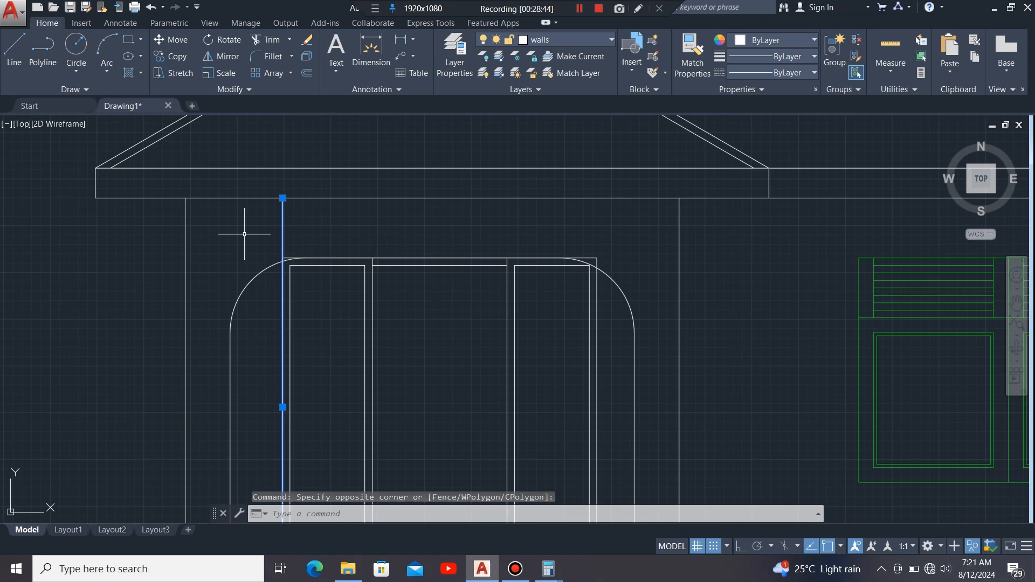
{"action": "key", "text": "Delete"}
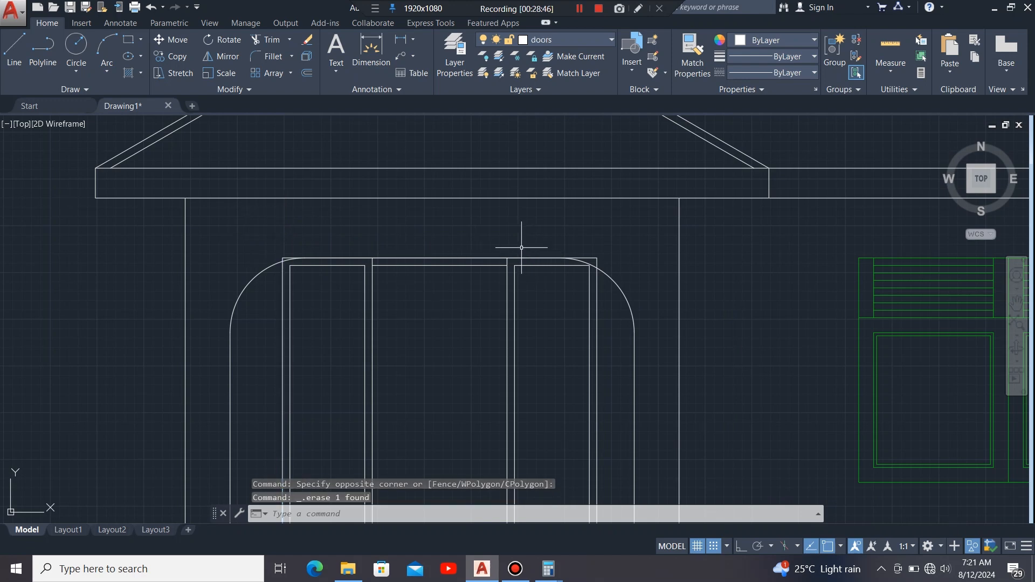
Step: Trim the door frame lines projecting beyond the arch's left corner, using both arch corner arcs as cutting edges
{"action": "scroll", "coordinate": [521, 248], "scroll_direction": "up", "scroll_amount": 2}
{"action": "scroll", "coordinate": [687, 273], "scroll_direction": "up", "scroll_amount": 2}
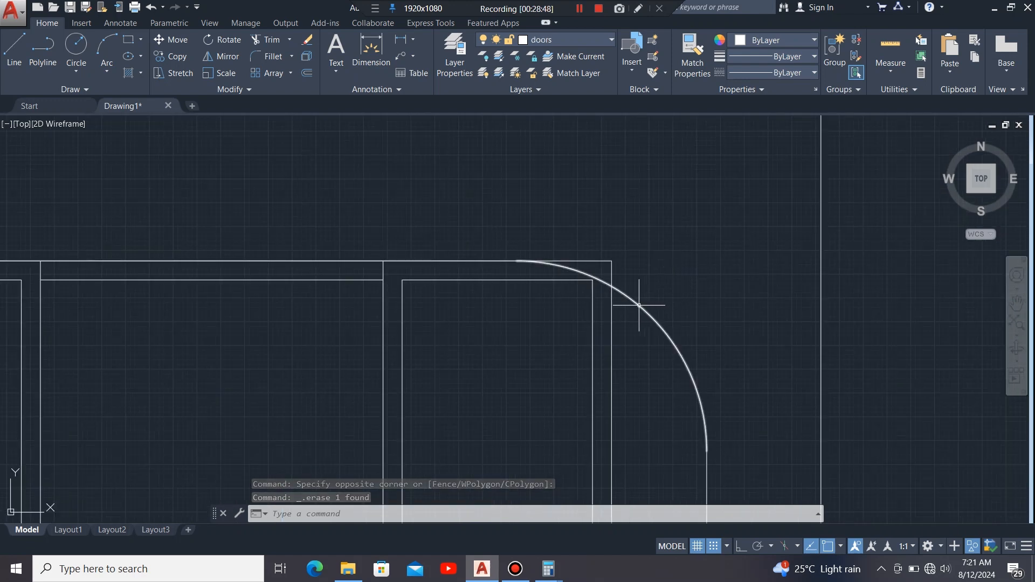
{"action": "left_click", "coordinate": [639, 305]}
{"action": "scroll", "coordinate": [710, 241], "scroll_direction": "down", "scroll_amount": 4}
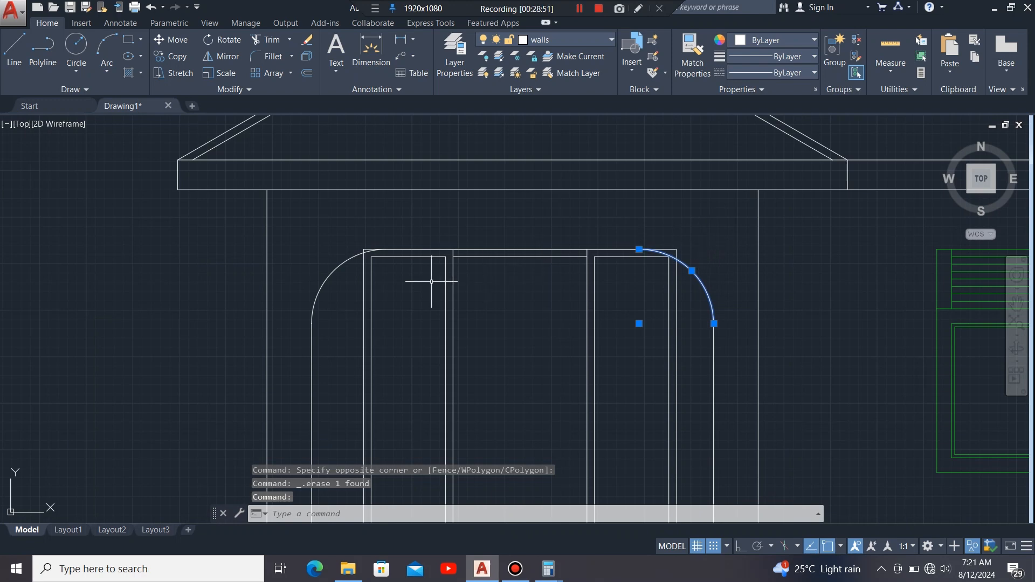
{"action": "scroll", "coordinate": [339, 272], "scroll_direction": "up", "scroll_amount": 5}
{"action": "left_click", "coordinate": [346, 278]}
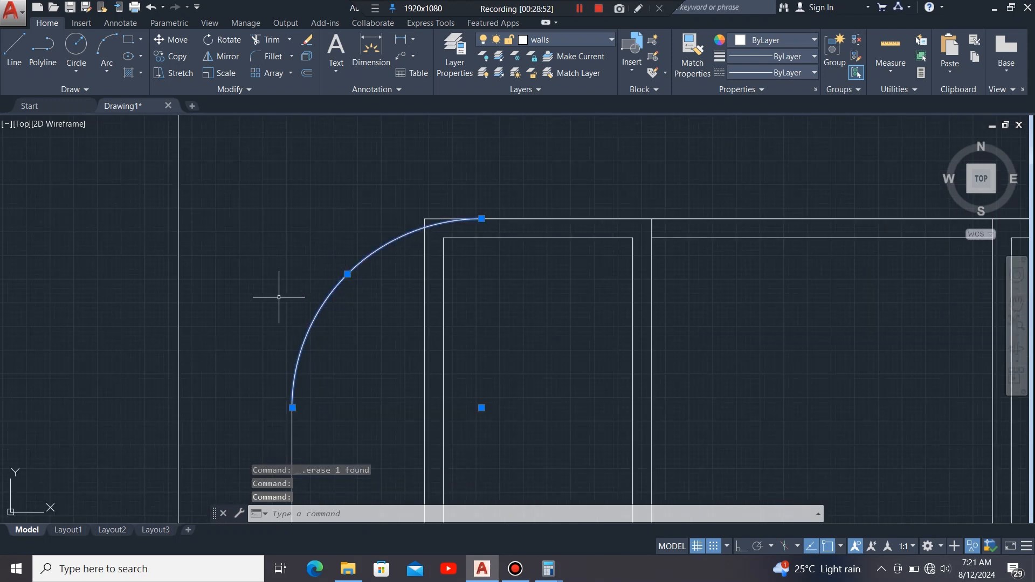
{"action": "scroll", "coordinate": [247, 327], "scroll_direction": "down", "scroll_amount": 4}
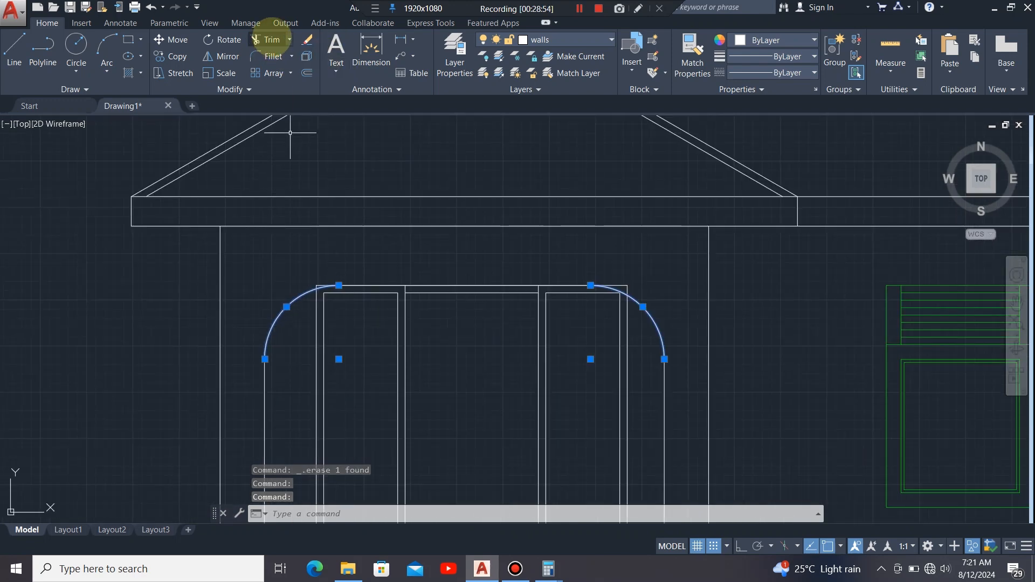
{"action": "left_click", "coordinate": [267, 39]}
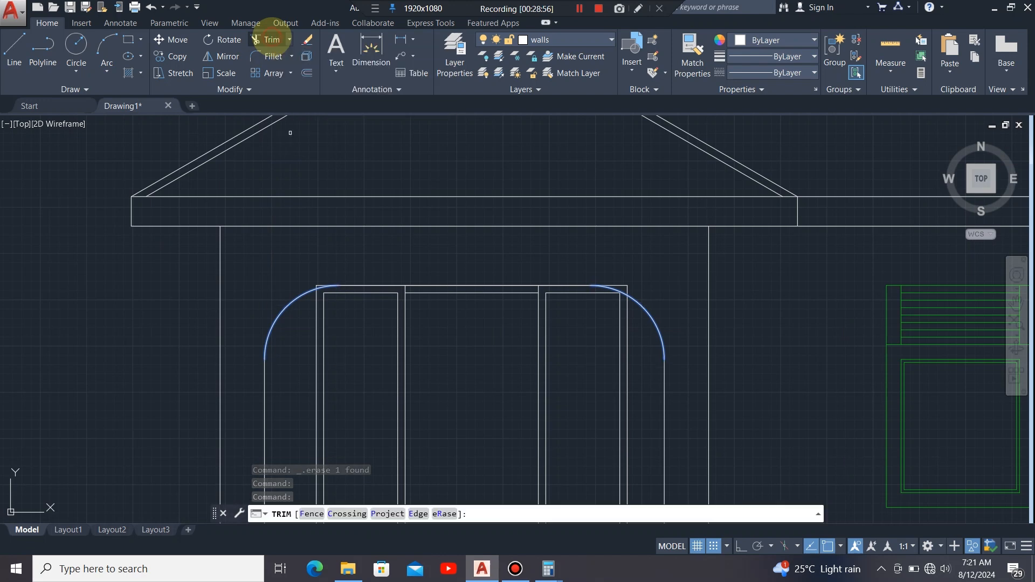
{"action": "scroll", "coordinate": [323, 278], "scroll_direction": "up", "scroll_amount": 5}
{"action": "left_click", "coordinate": [324, 277]}
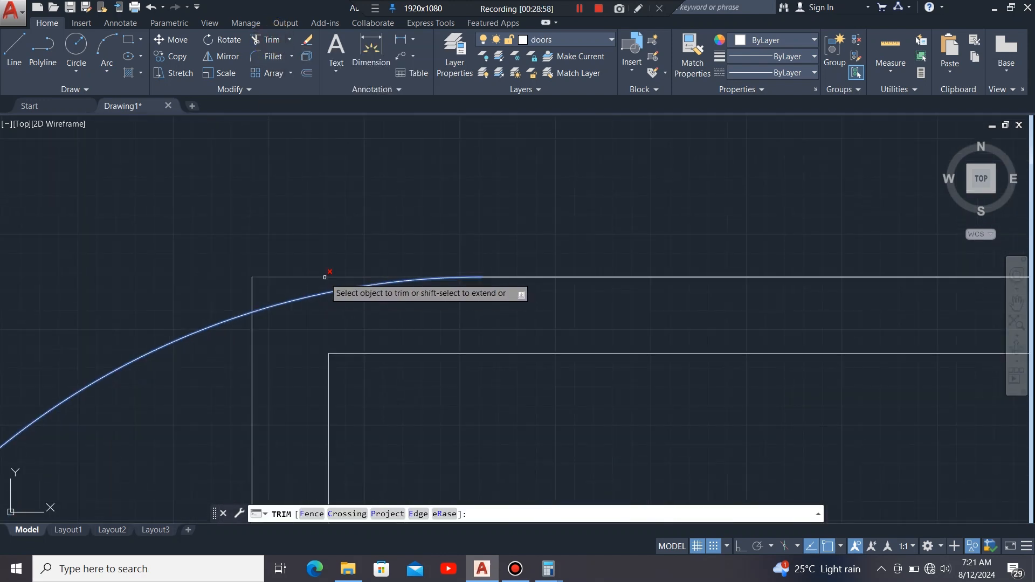
{"action": "left_click", "coordinate": [252, 290]}
{"action": "scroll", "coordinate": [215, 291], "scroll_direction": "down", "scroll_amount": 4}
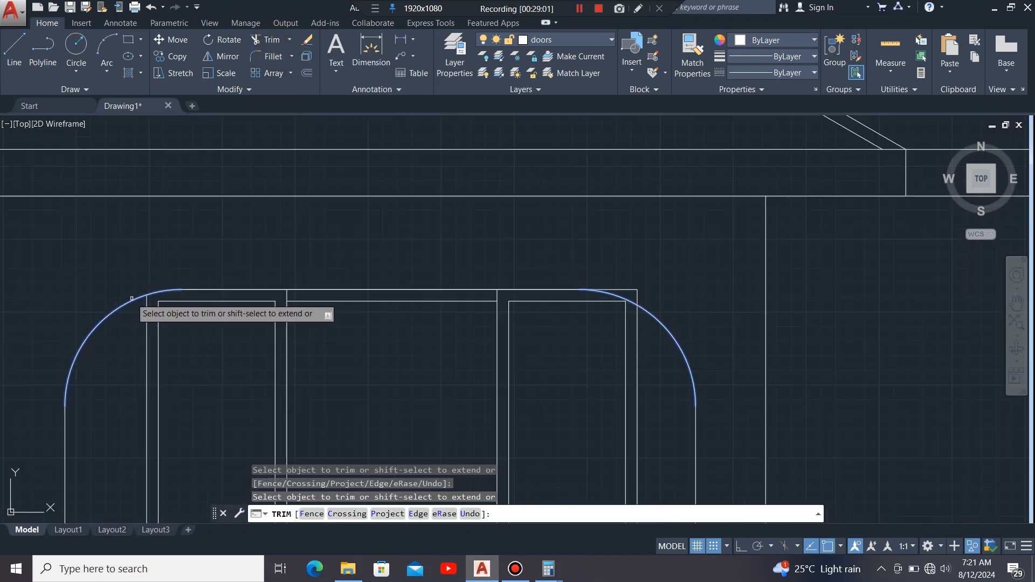
Step: Trim the door frame lines projecting beyond the arch's right corner and end the trimming
{"action": "scroll", "coordinate": [451, 293], "scroll_direction": "up", "scroll_amount": 5}
{"action": "left_click", "coordinate": [468, 300]}
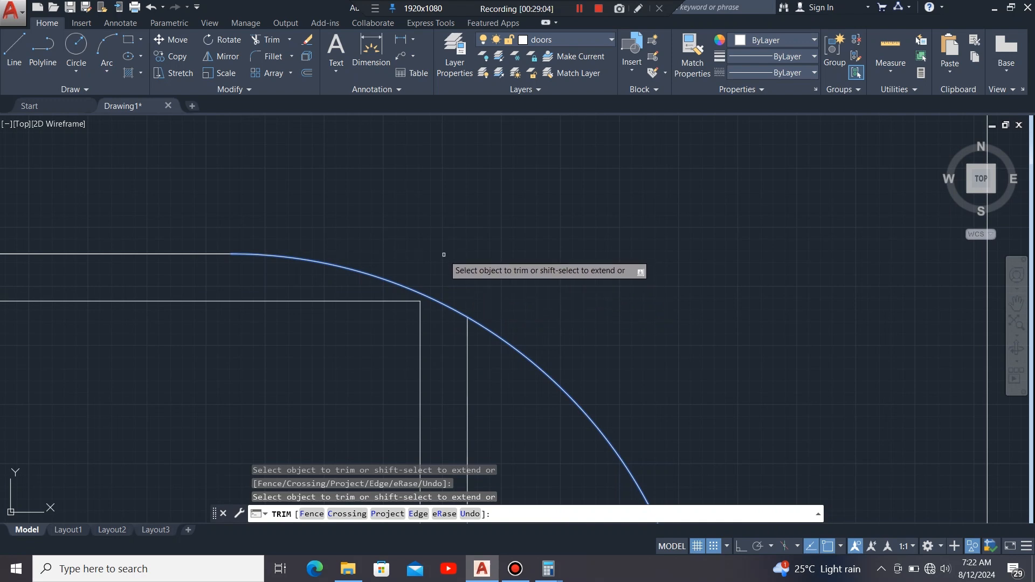
{"action": "scroll", "coordinate": [528, 229], "scroll_direction": "down", "scroll_amount": 5}
{"action": "scroll", "coordinate": [564, 200], "scroll_direction": "up", "scroll_amount": 1}
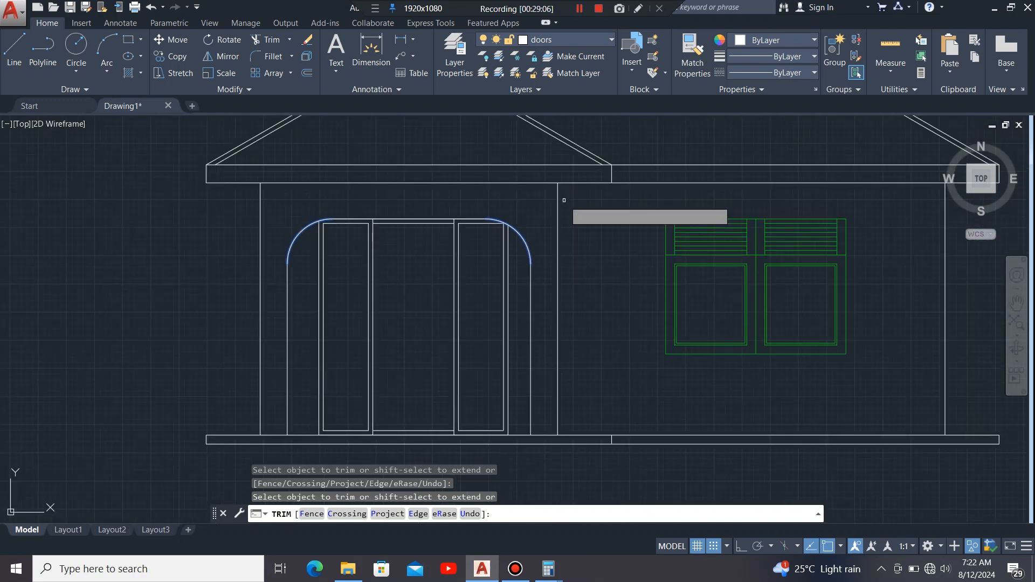
{"action": "key", "text": "Escape"}
Step: Draw a 2000 by 2000 square on the Defpoints layer in the empty area up and left of the front elevation
{"action": "scroll", "coordinate": [358, 259], "scroll_direction": "down", "scroll_amount": 4}
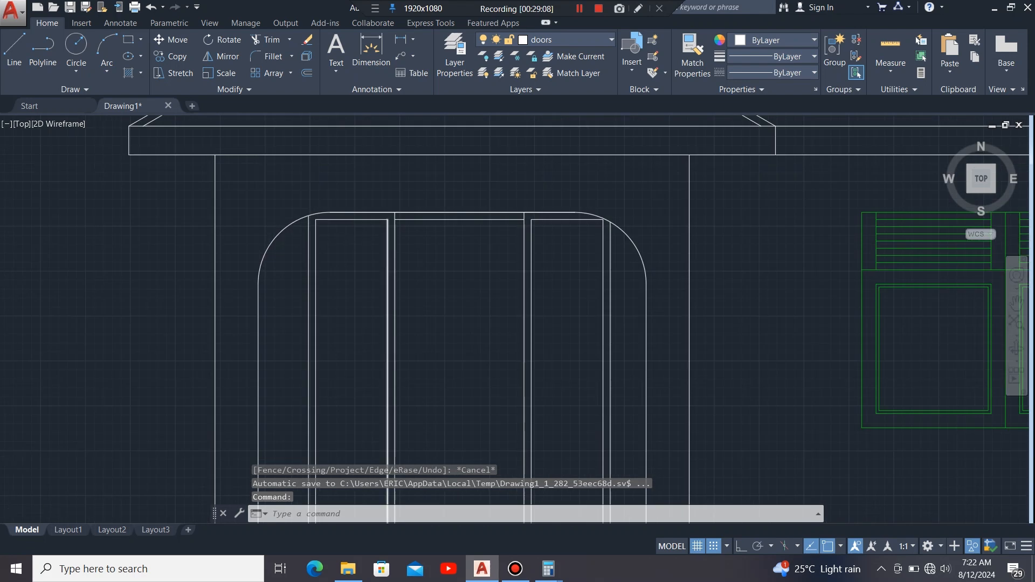
{"action": "mouse_move", "coordinate": [464, 243]}
{"action": "middle_mouse_down"}
{"action": "mouse_move", "coordinate": [495, 255]}
{"action": "mouse_move", "coordinate": [500, 289]}
{"action": "mouse_move", "coordinate": [572, 301]}
{"action": "middle_mouse_up"}
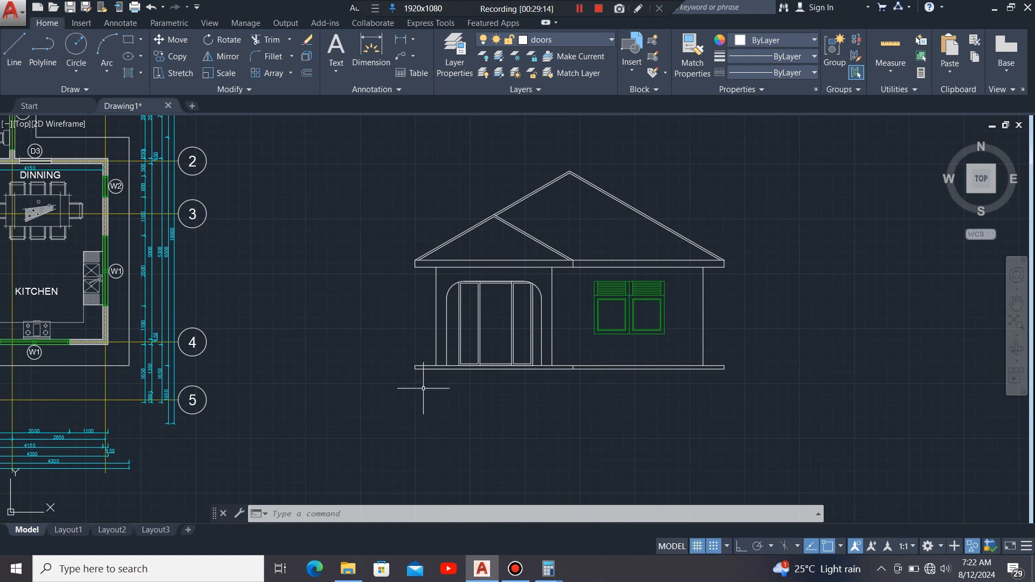
{"action": "scroll", "coordinate": [423, 388], "scroll_direction": "down", "scroll_amount": 2}
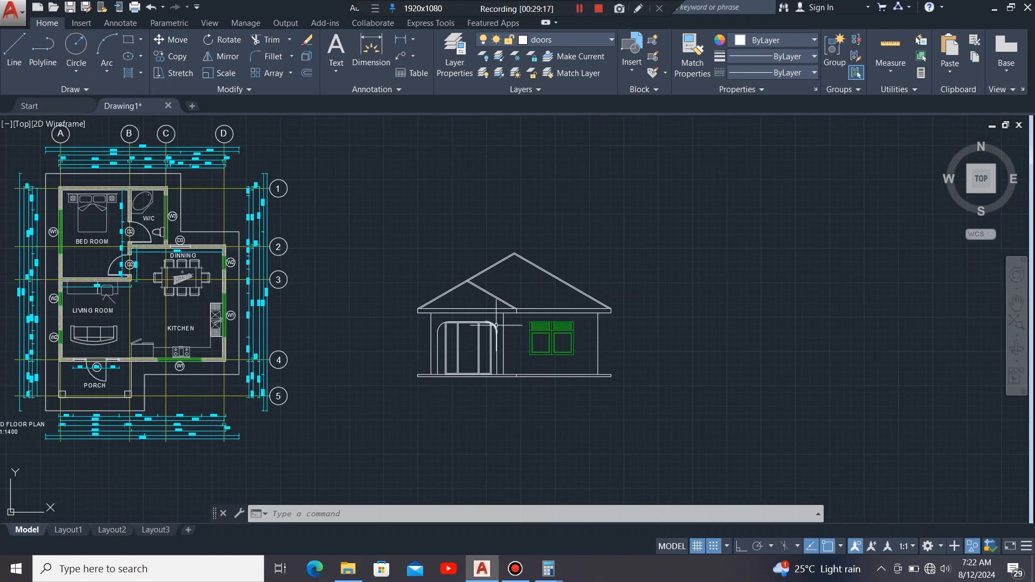
{"action": "scroll", "coordinate": [496, 325], "scroll_direction": "up", "scroll_amount": 2}
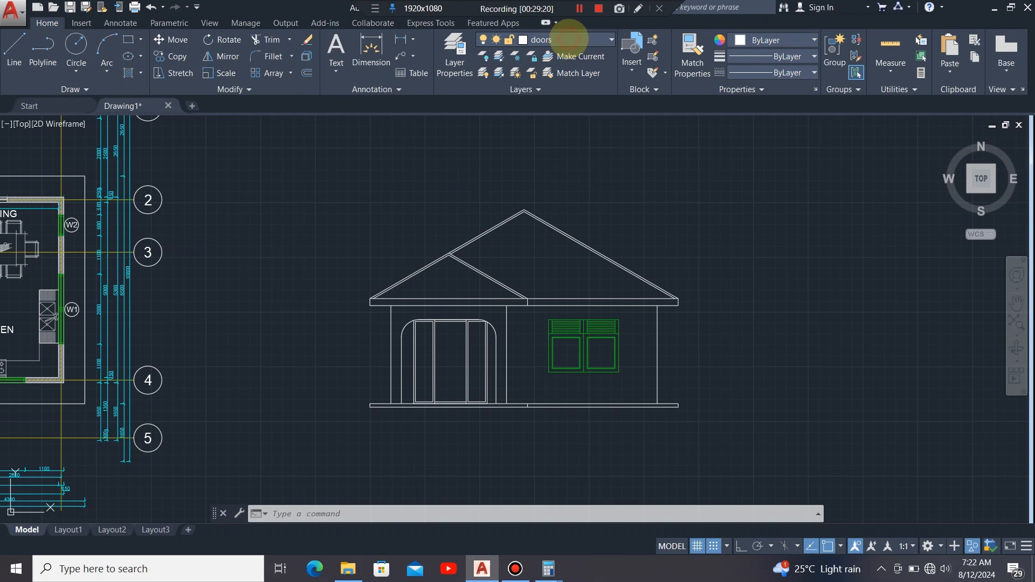
{"action": "left_click", "coordinate": [570, 39]}
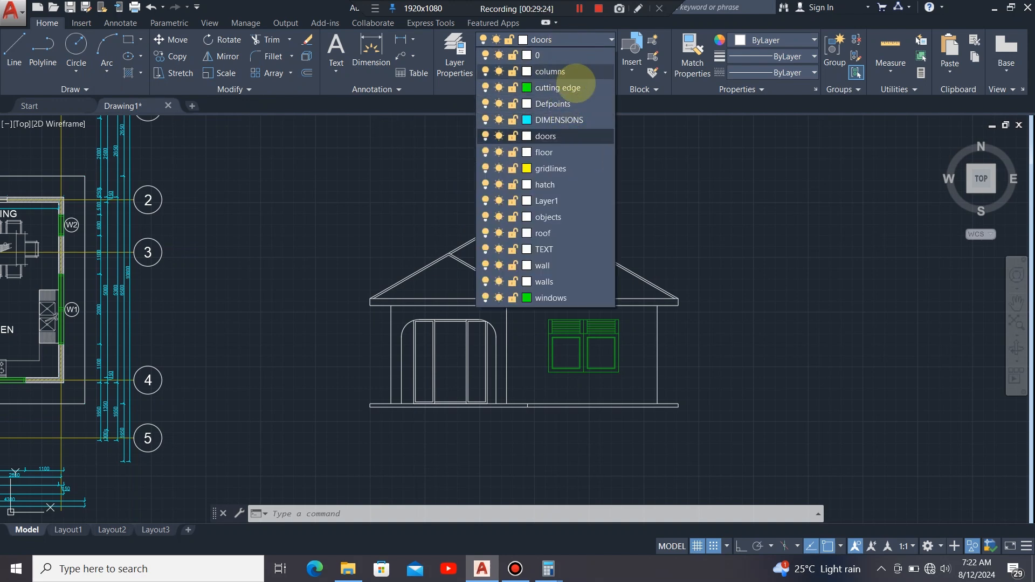
{"action": "left_click", "coordinate": [553, 104]}
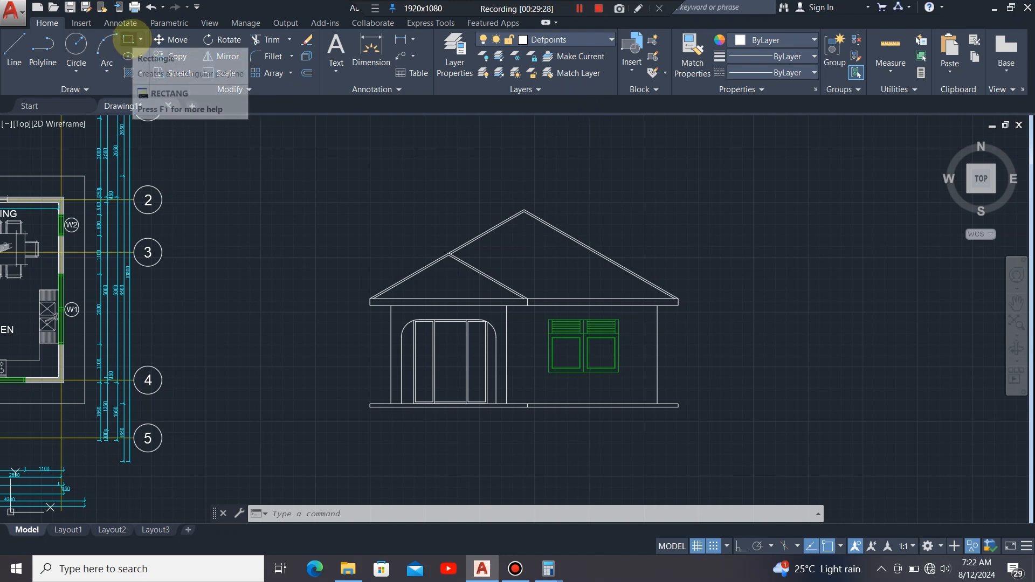
{"action": "left_click", "coordinate": [128, 40]}
{"action": "left_click", "coordinate": [290, 194]}
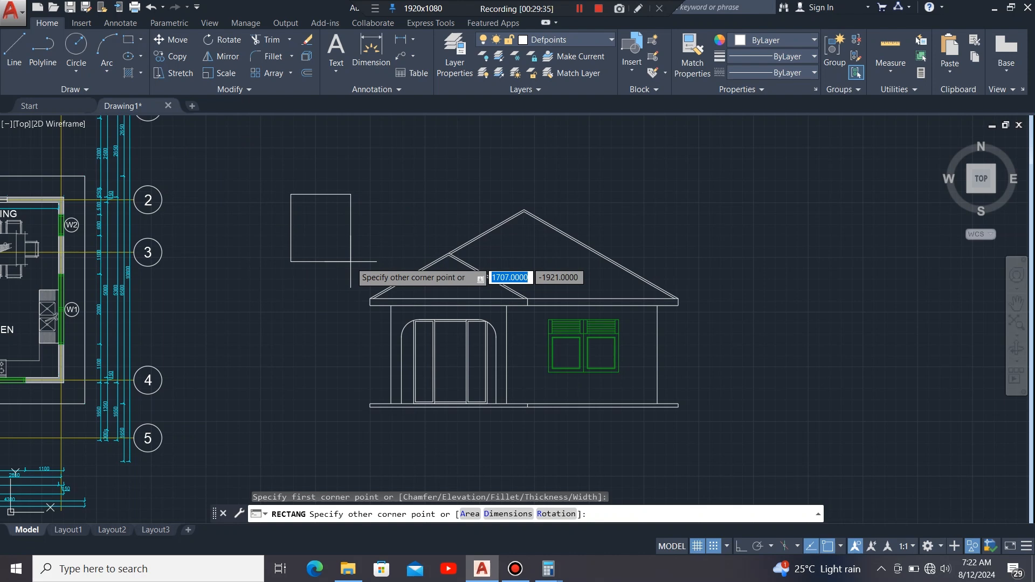
{"action": "type", "text": "2000"}
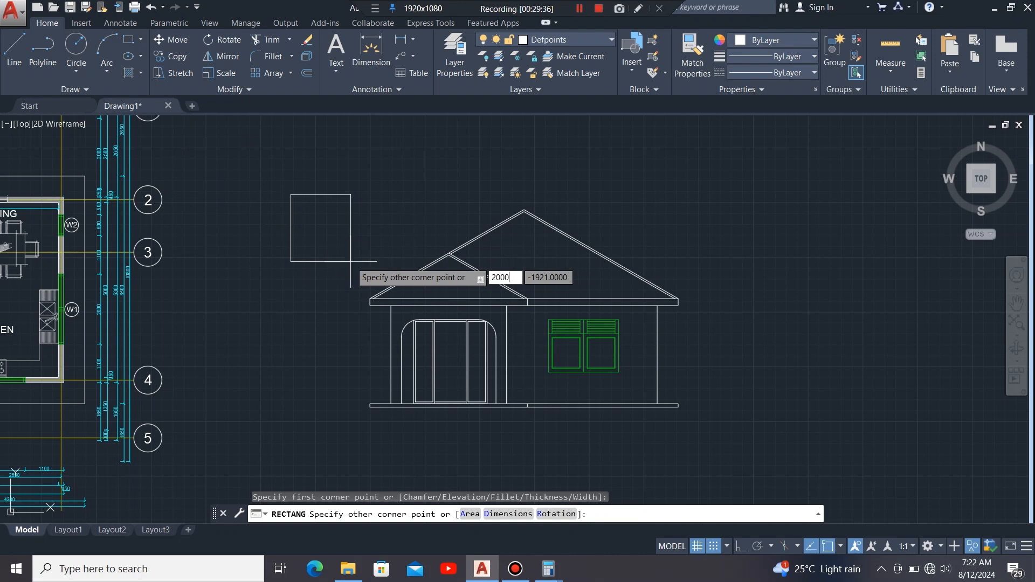
{"action": "key", "text": "Tab"}
{"action": "type", "text": "2"}
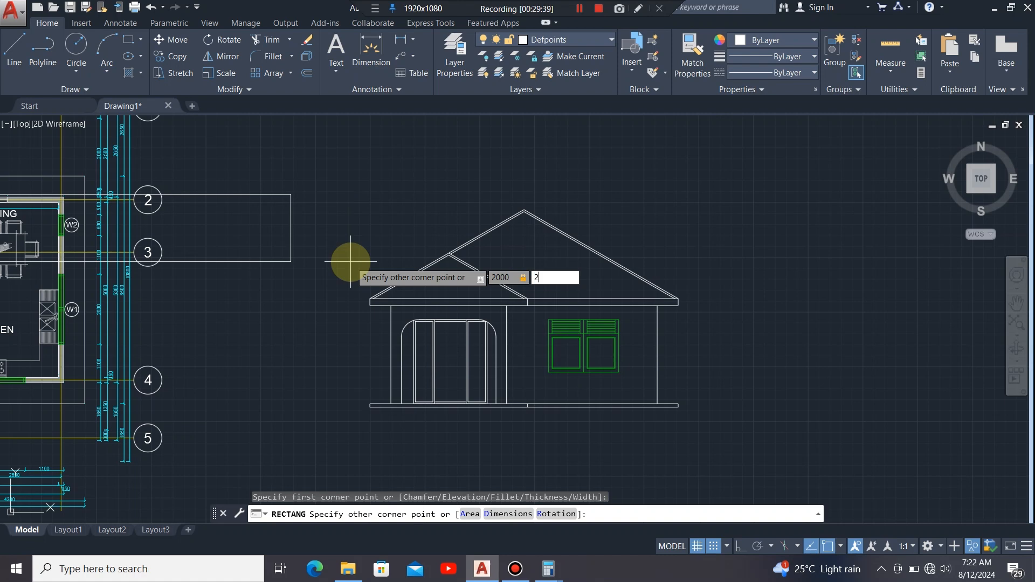
{"action": "type", "text": "000"}
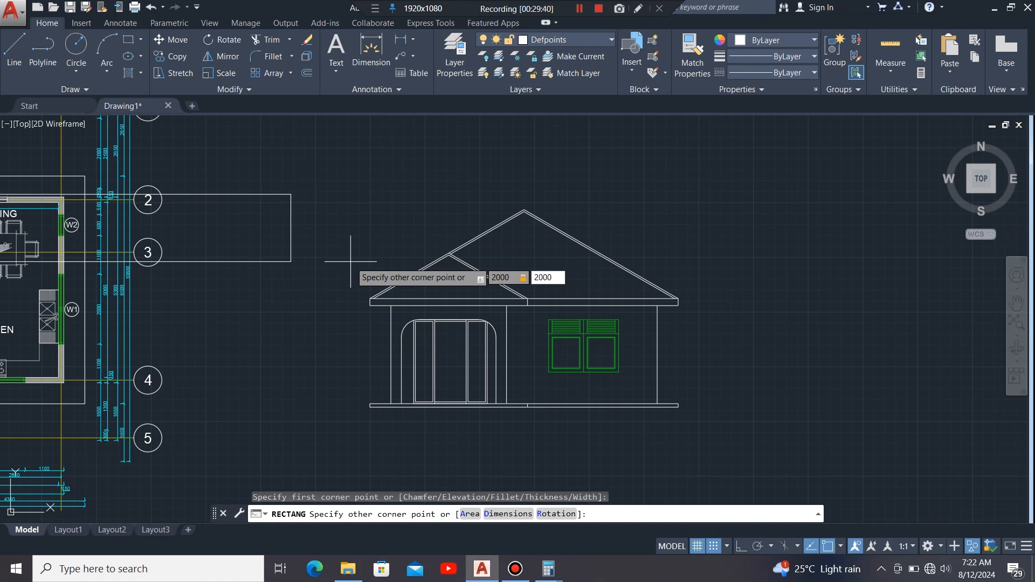
{"action": "key", "text": "Return"}
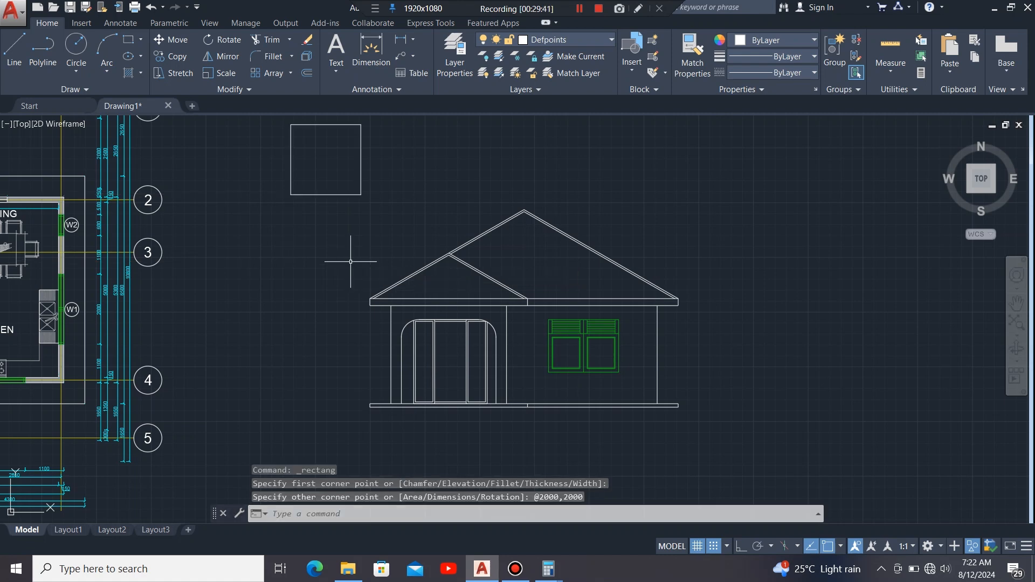
Step: Move the 2000 square by its top-right corner to the lower-left corner of the floor slab
{"action": "left_click", "coordinate": [373, 193]}
{"action": "left_click", "coordinate": [346, 208]}
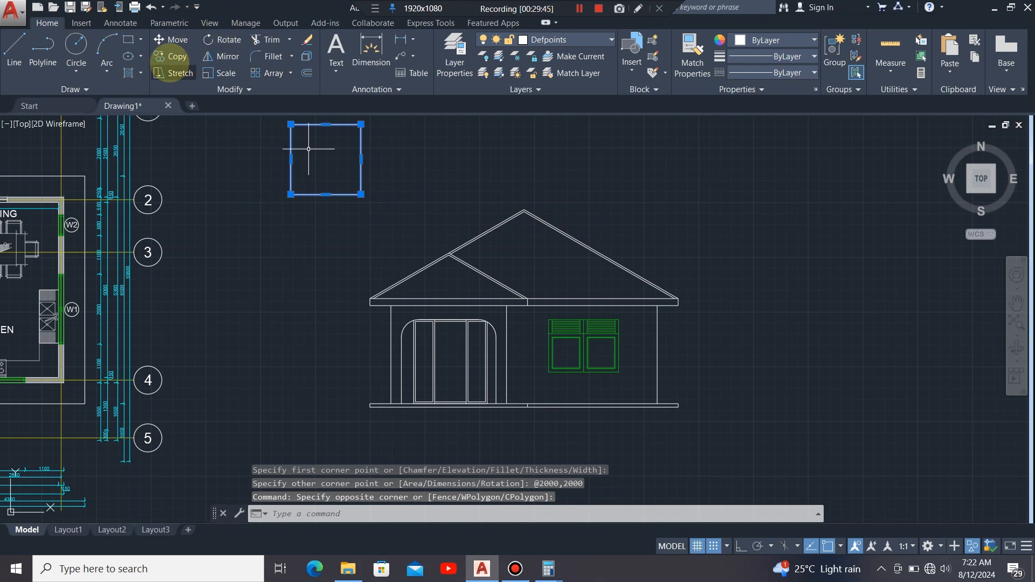
{"action": "left_click", "coordinate": [173, 40]}
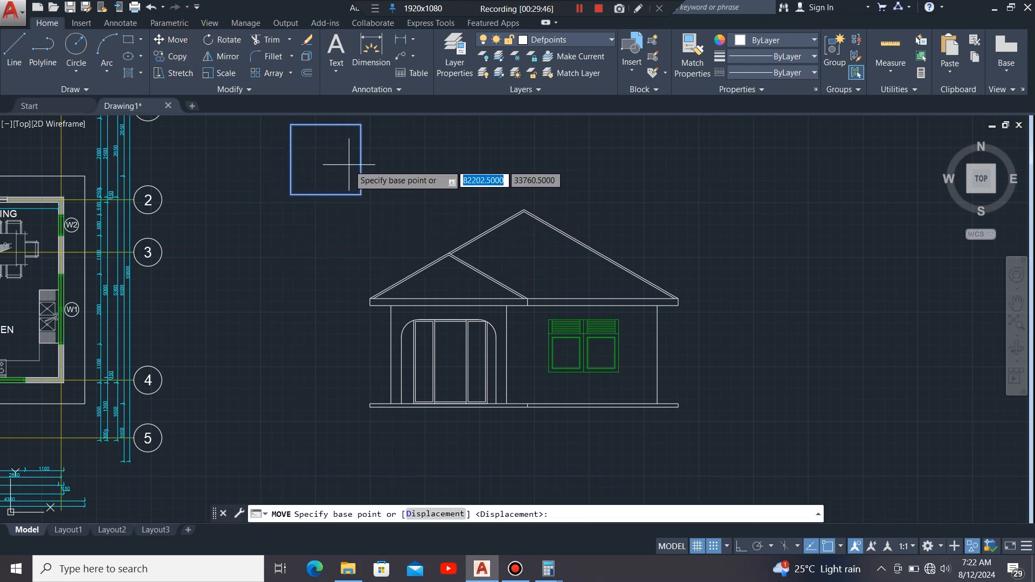
{"action": "left_click", "coordinate": [326, 159]}
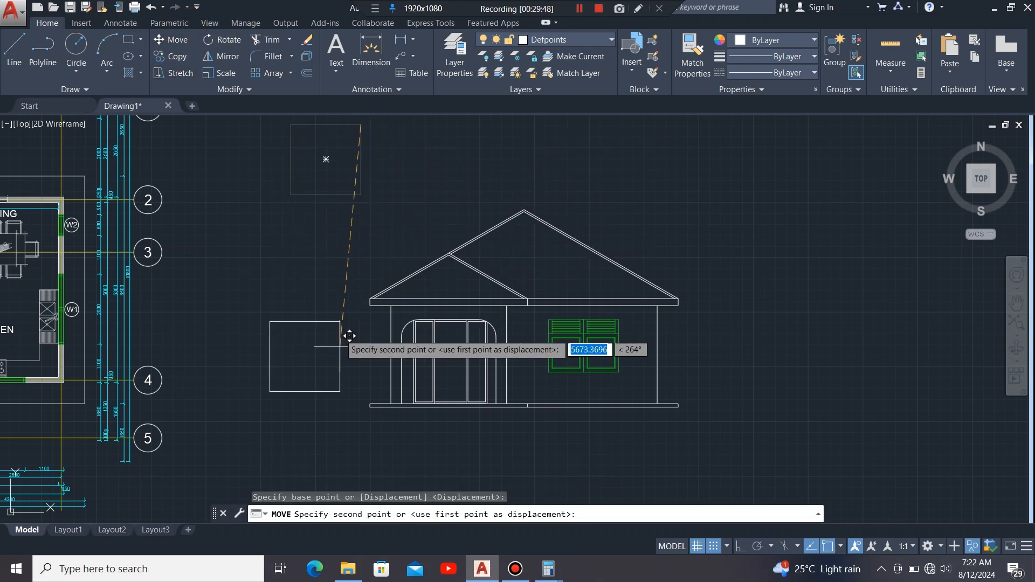
{"action": "scroll", "coordinate": [372, 415], "scroll_direction": "up", "scroll_amount": 5}
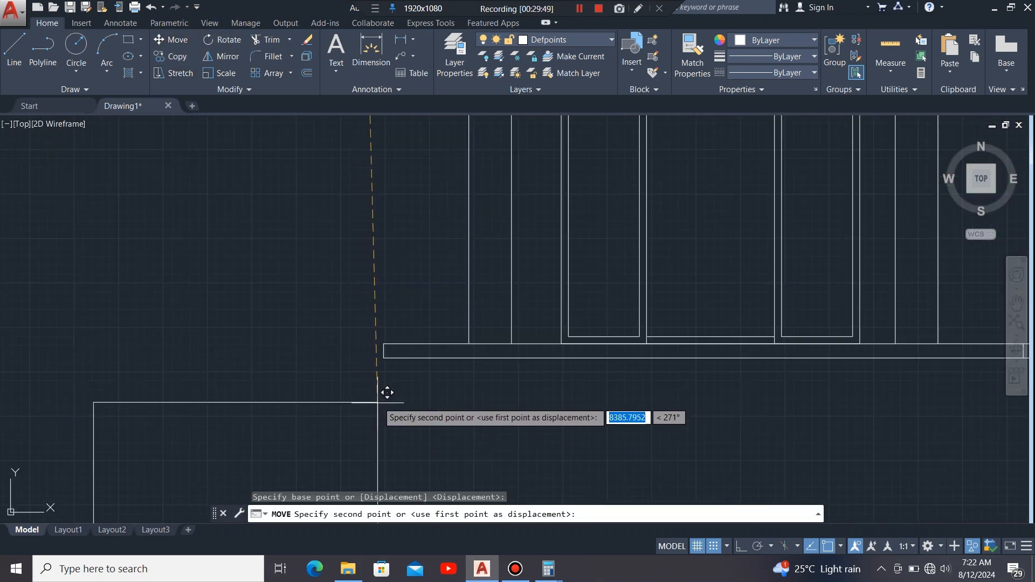
{"action": "left_click", "coordinate": [392, 347]}
Step: Copy the square from its lower-left corner to the point level with the roof ridge and in line with the fascia's right end
{"action": "scroll", "coordinate": [377, 277], "scroll_direction": "down", "scroll_amount": 5}
{"action": "left_click", "coordinate": [418, 307]}
{"action": "left_click", "coordinate": [371, 344]}
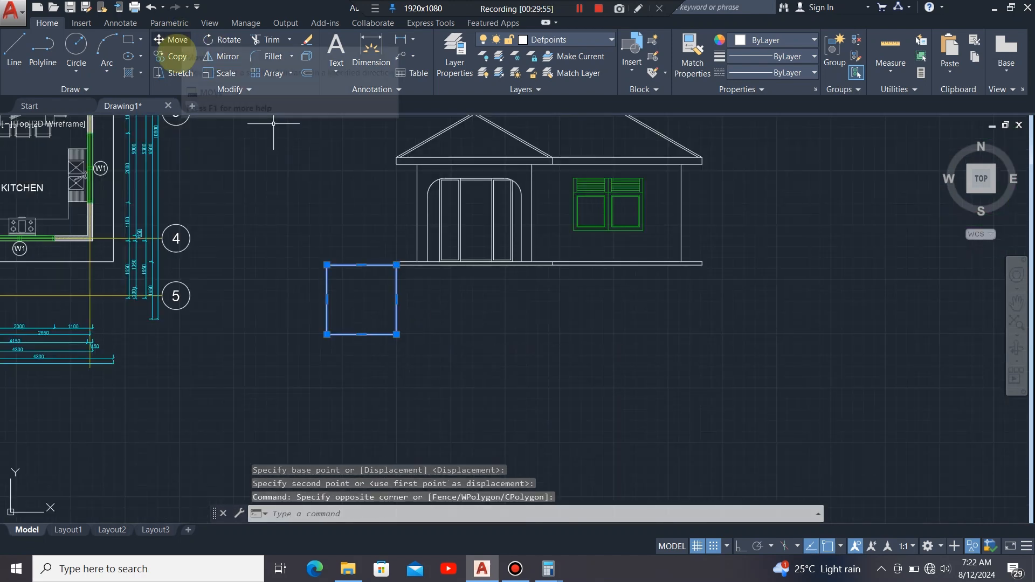
{"action": "left_click", "coordinate": [173, 56]}
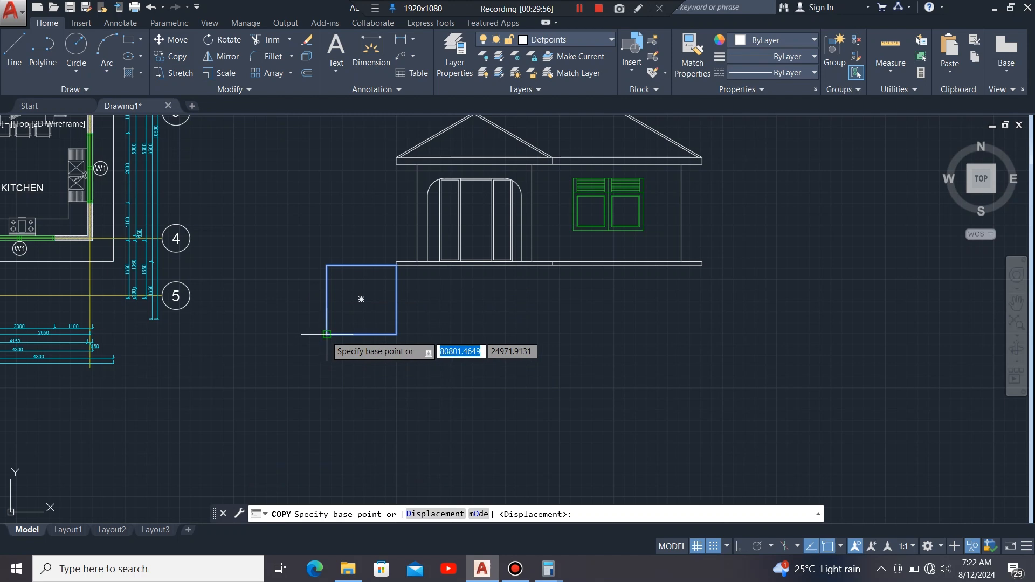
{"action": "left_click", "coordinate": [326, 334]}
{"action": "scroll", "coordinate": [310, 385], "scroll_direction": "down", "scroll_amount": 4}
{"action": "scroll", "coordinate": [402, 269], "scroll_direction": "up", "scroll_amount": 4}
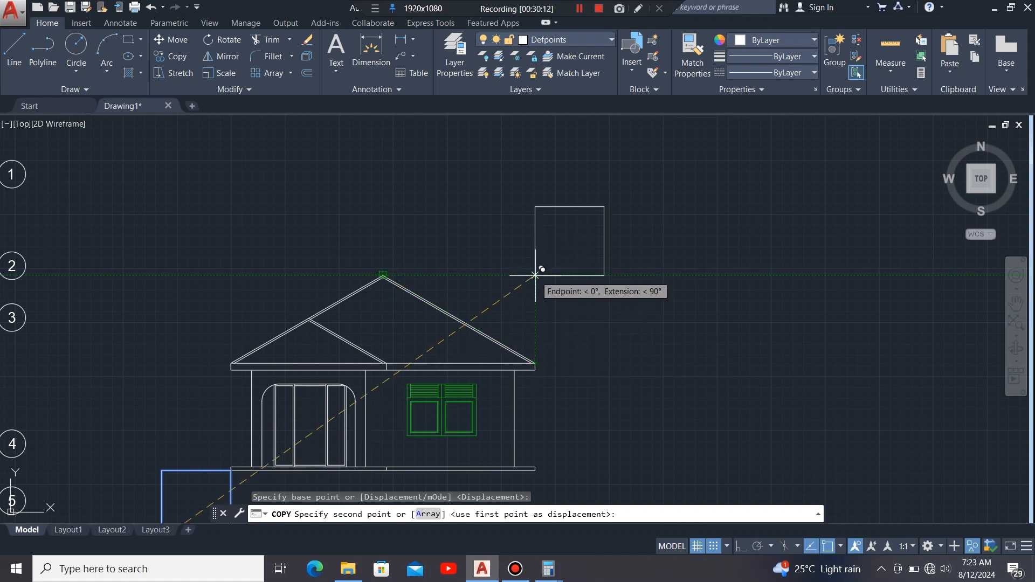
{"action": "left_click", "coordinate": [535, 275]}
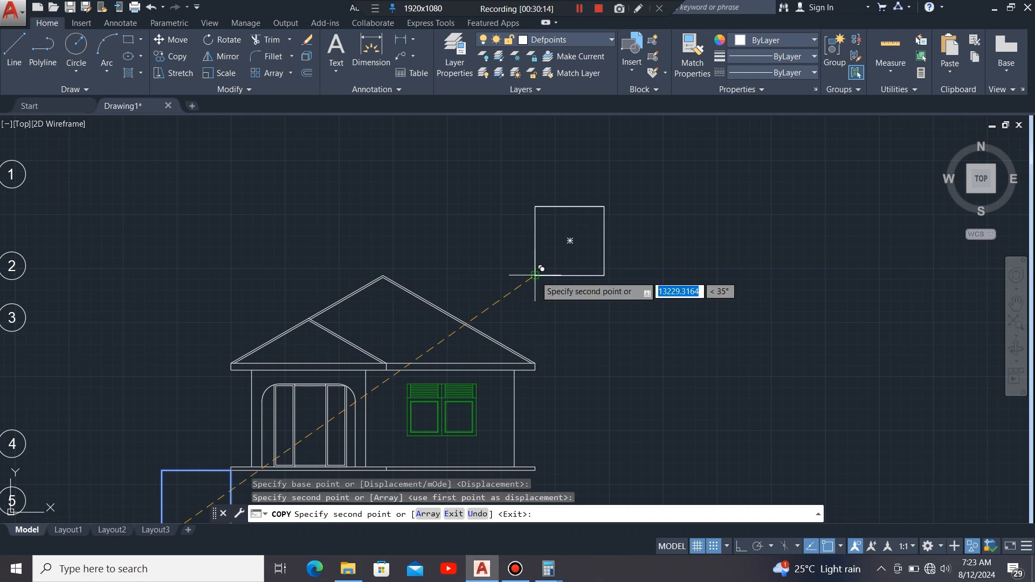
{"action": "key", "text": "Escape"}
Step: Draw a rectangle around the elevation from the lower square's bottom-left corner to the upper square's top-right corner
{"action": "scroll", "coordinate": [682, 189], "scroll_direction": "down", "scroll_amount": 2}
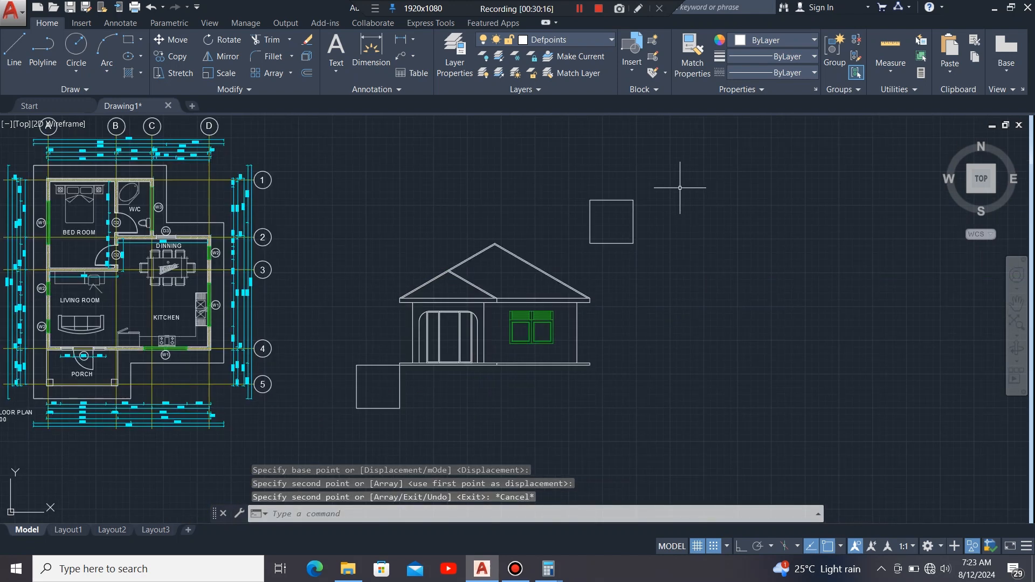
{"action": "left_click", "coordinate": [128, 39]}
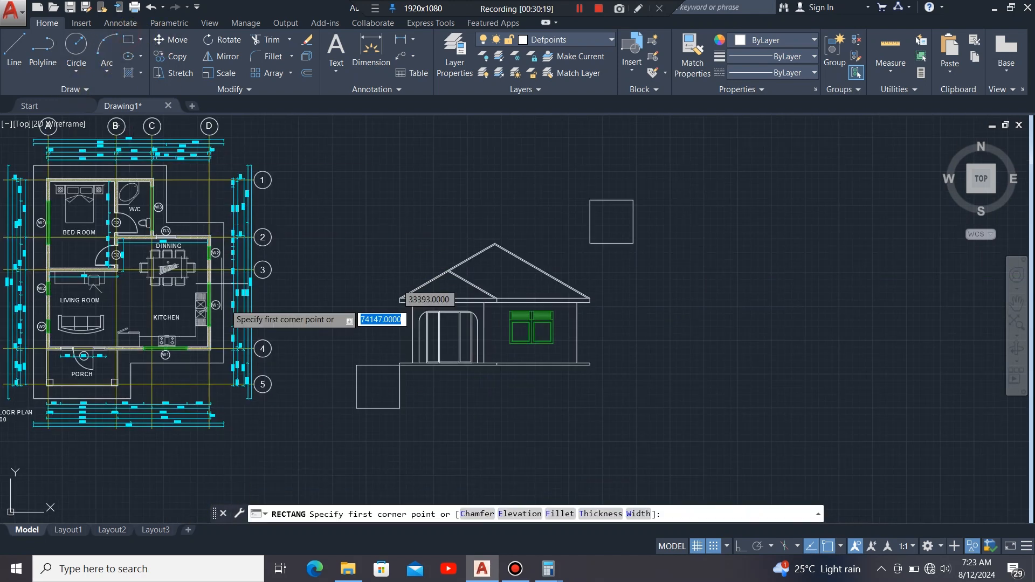
{"action": "left_click", "coordinate": [356, 409]}
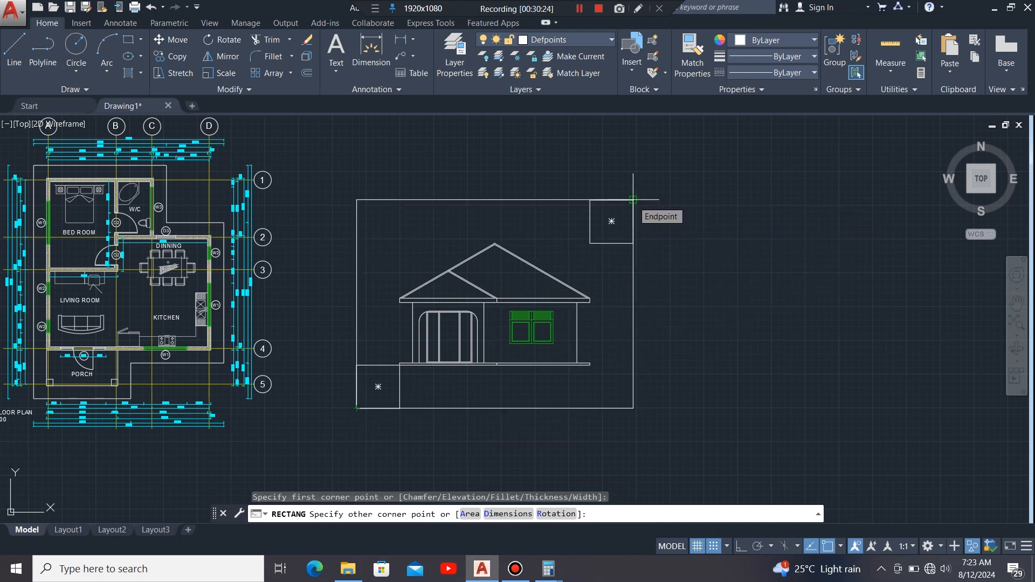
{"action": "left_click", "coordinate": [633, 200]}
{"action": "key", "text": "Escape"}
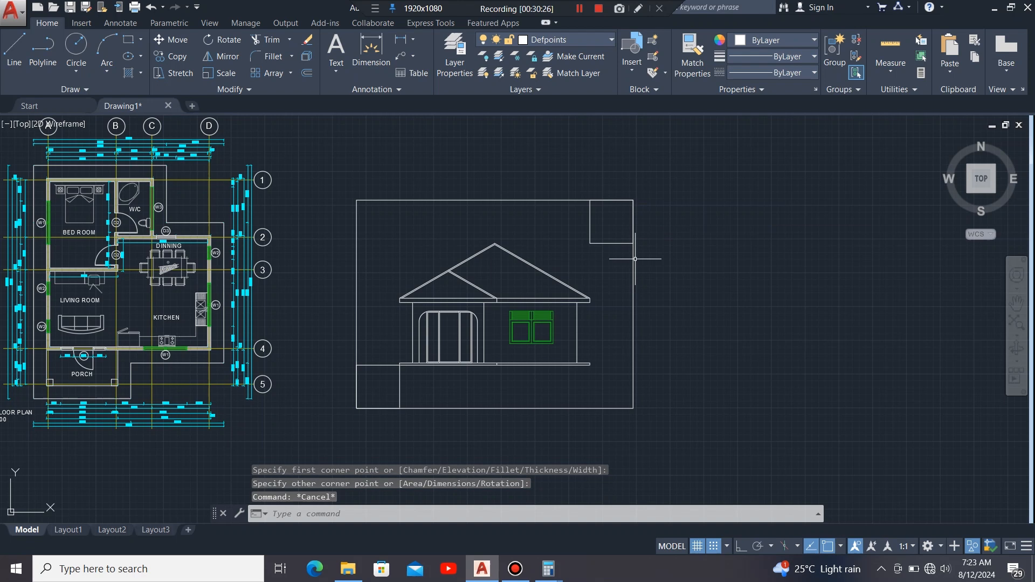
Step: Erase the two 2000 reference squares at opposite corners of the rectangle around the elevation
{"action": "left_click", "coordinate": [606, 232]}
{"action": "left_click", "coordinate": [597, 255]}
{"action": "left_click", "coordinate": [408, 385]}
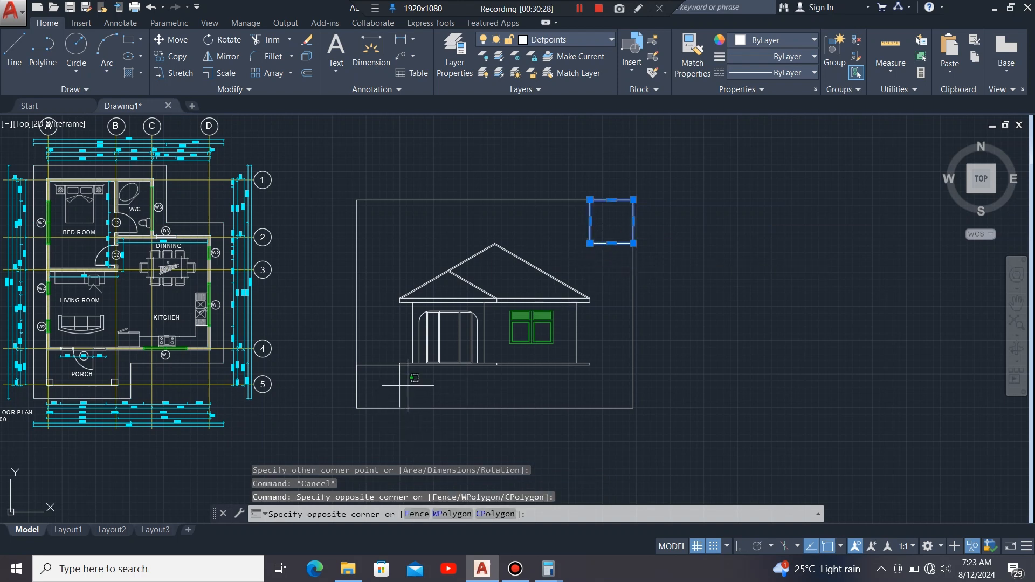
{"action": "left_click", "coordinate": [393, 391]}
{"action": "key", "text": "Delete"}
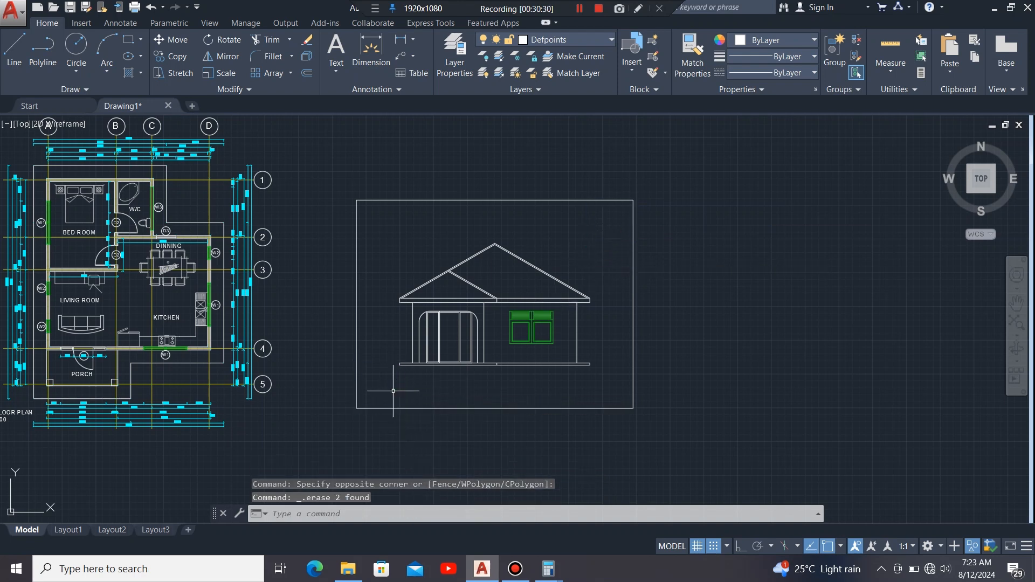
Step: Offset the porch's left wall line 75 inward, toward the arch, and end the offsetting
{"action": "scroll", "coordinate": [397, 323], "scroll_direction": "up", "scroll_amount": 2}
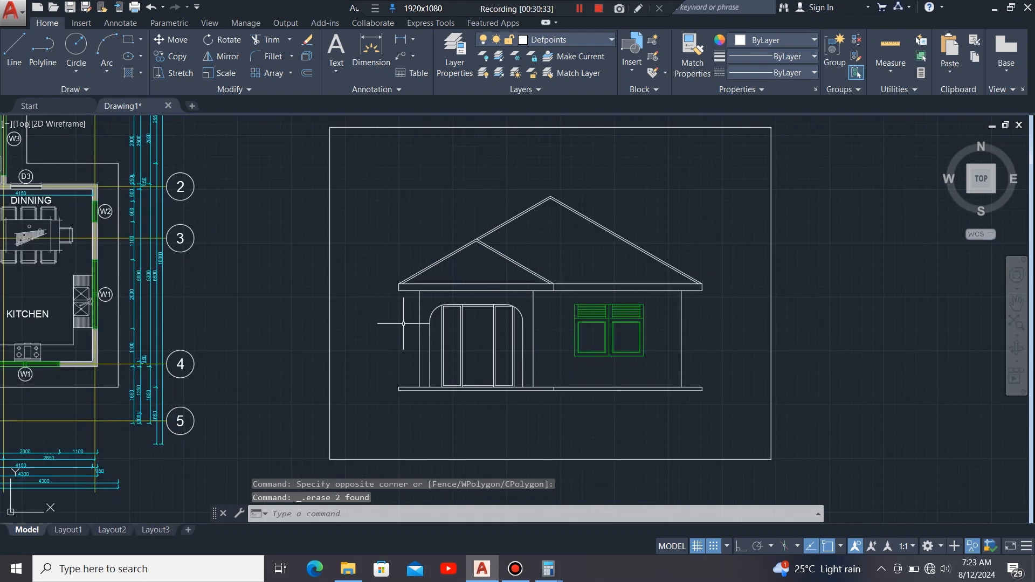
{"action": "scroll", "coordinate": [423, 333], "scroll_direction": "up", "scroll_amount": 4}
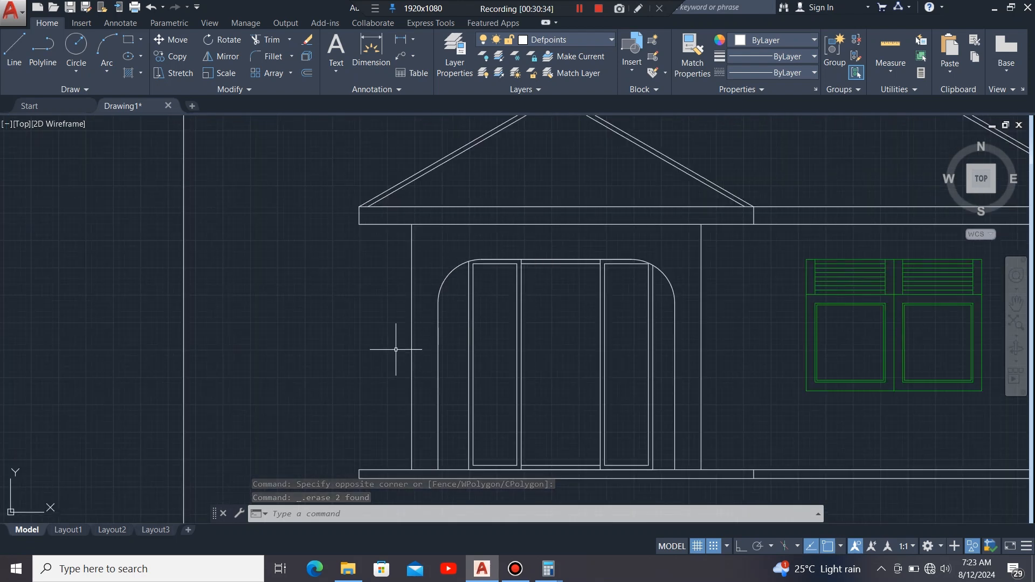
{"action": "scroll", "coordinate": [398, 347], "scroll_direction": "up", "scroll_amount": 2}
{"action": "left_click", "coordinate": [420, 346]}
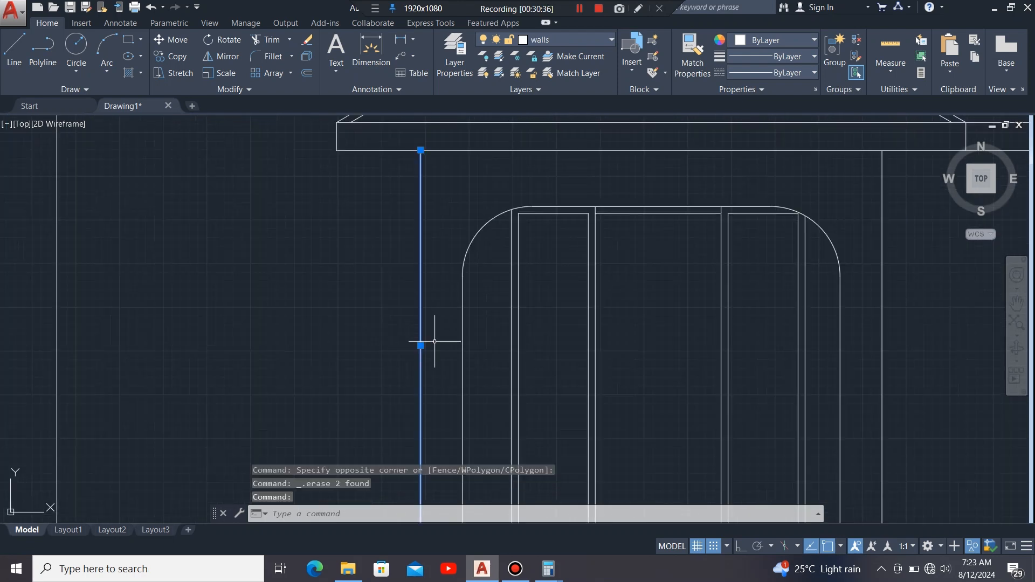
{"action": "scroll", "coordinate": [420, 346], "scroll_direction": "down", "scroll_amount": 4}
{"action": "scroll", "coordinate": [427, 346], "scroll_direction": "up", "scroll_amount": 2}
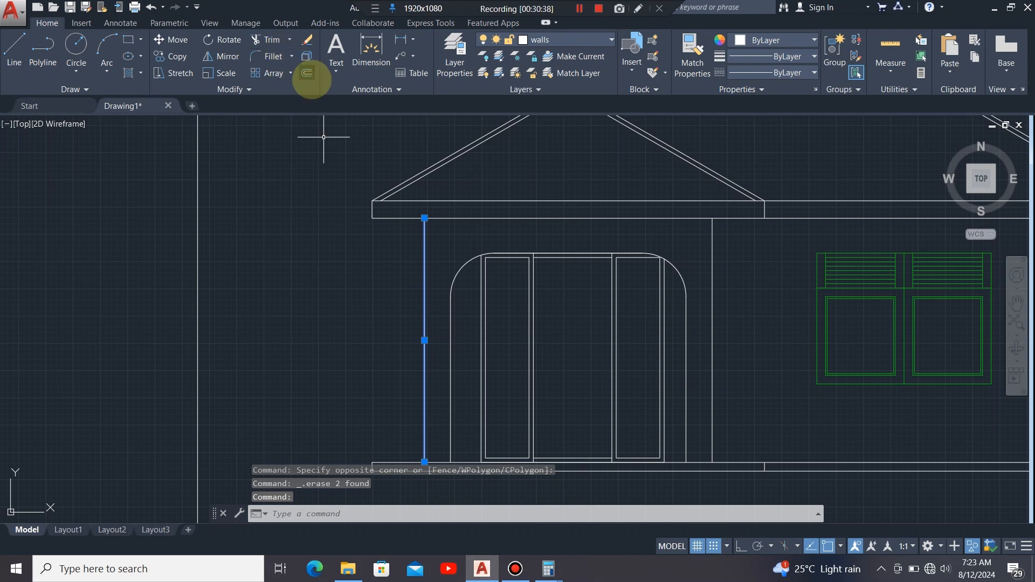
{"action": "left_click", "coordinate": [307, 72]}
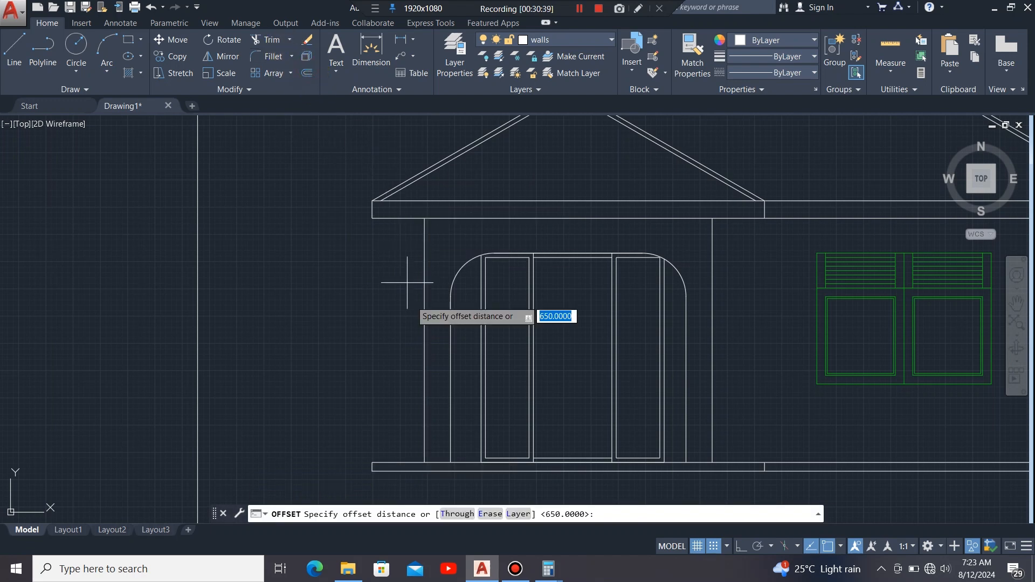
{"action": "left_click", "coordinate": [424, 340]}
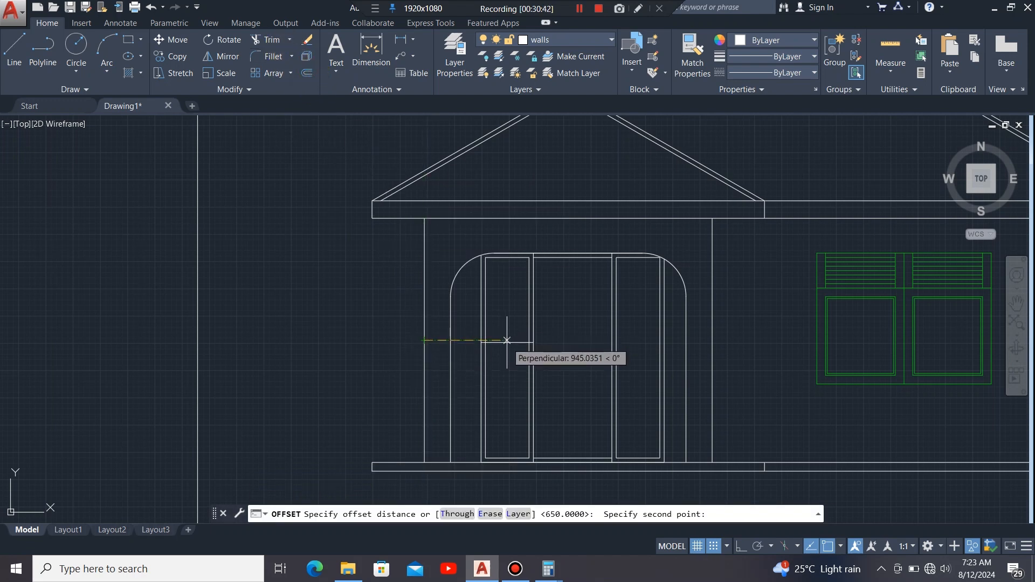
{"action": "type", "text": "75"}
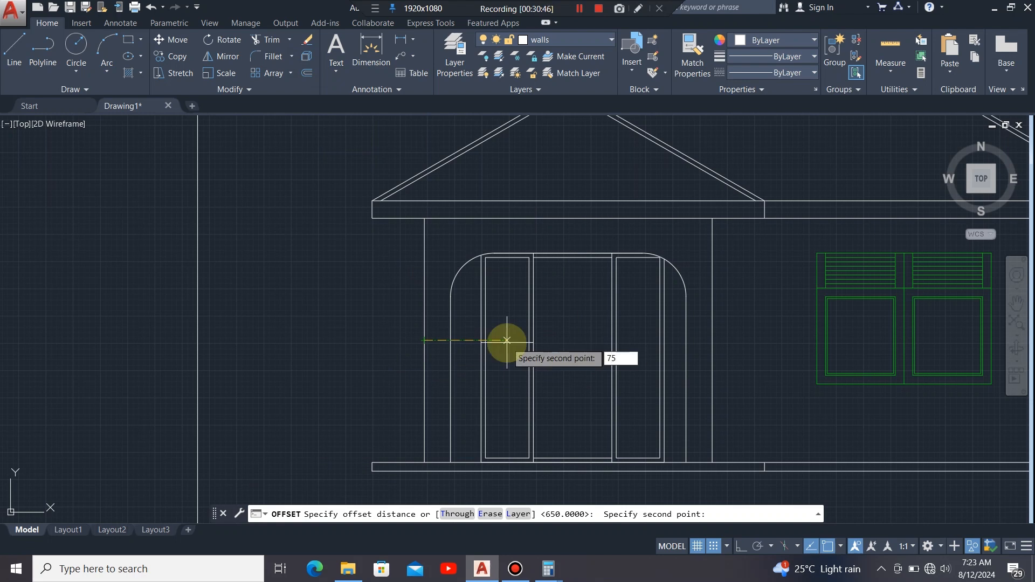
{"action": "key", "text": "Return"}
{"action": "left_click", "coordinate": [507, 343]}
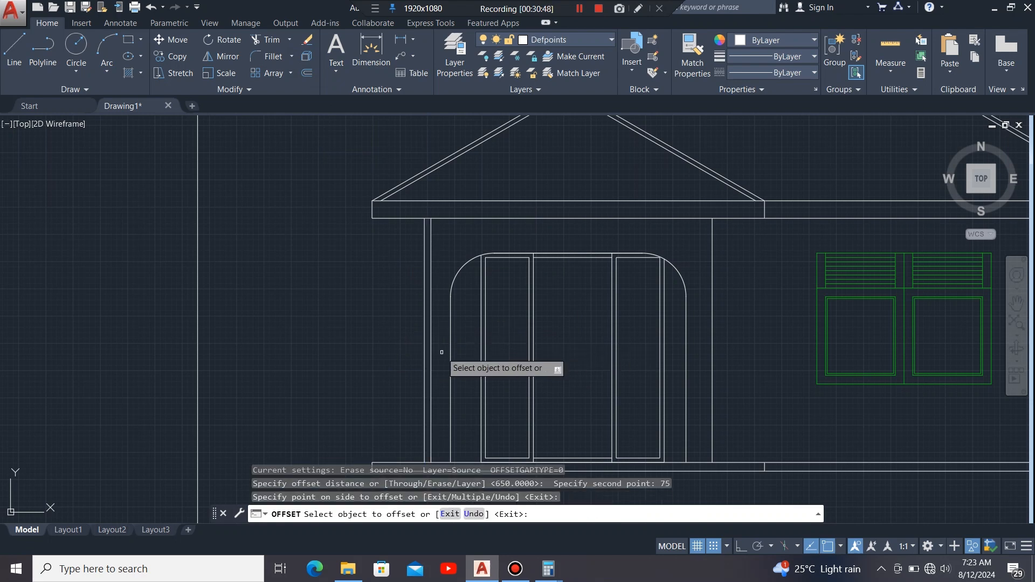
{"action": "scroll", "coordinate": [442, 352], "scroll_direction": "down", "scroll_amount": 2}
{"action": "key", "text": "Escape"}
Step: Select the large rectangle framing the front elevation and start offsetting it
{"action": "left_click", "coordinate": [359, 317]}
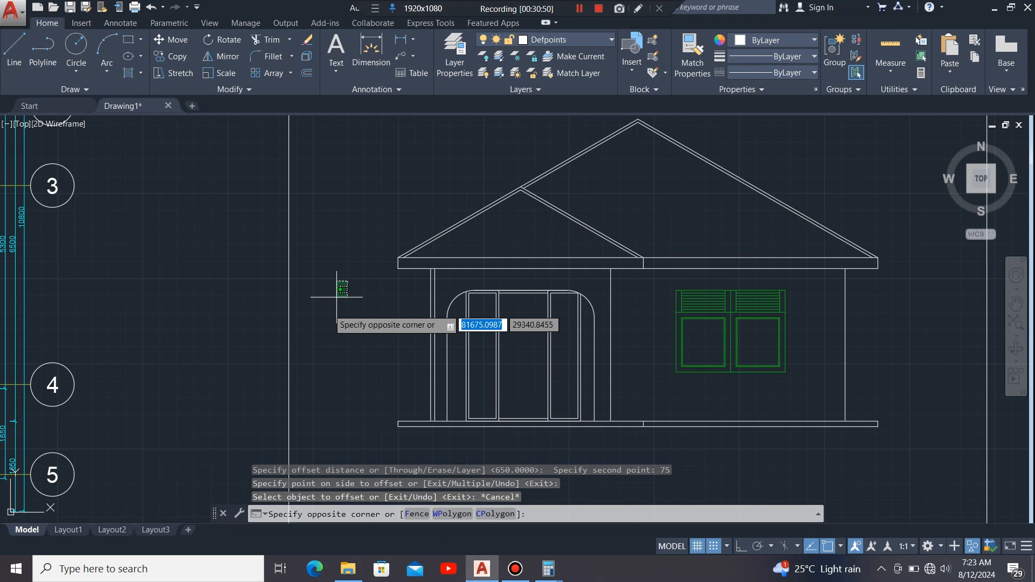
{"action": "left_click", "coordinate": [260, 367]}
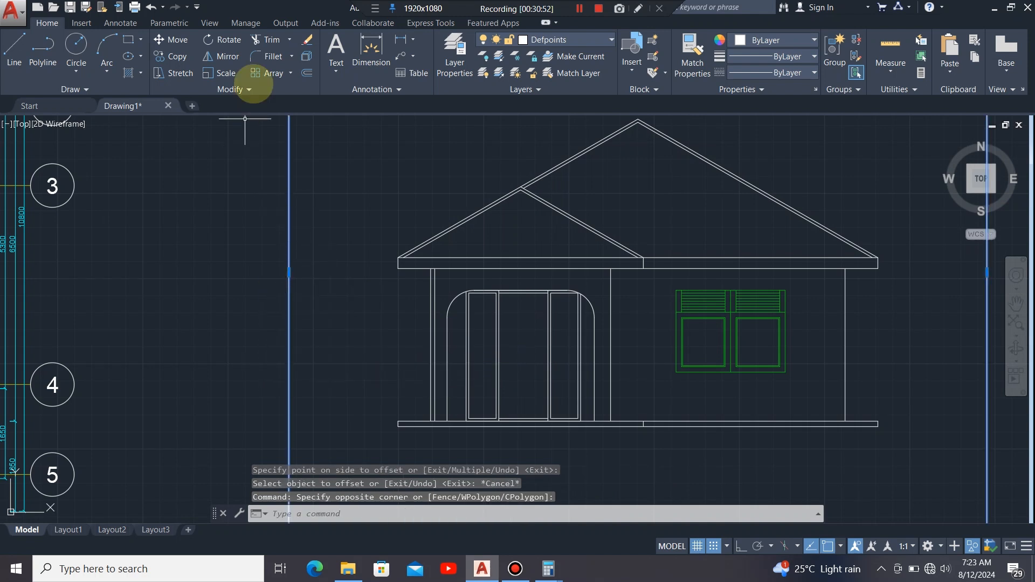
{"action": "left_click", "coordinate": [307, 73]}
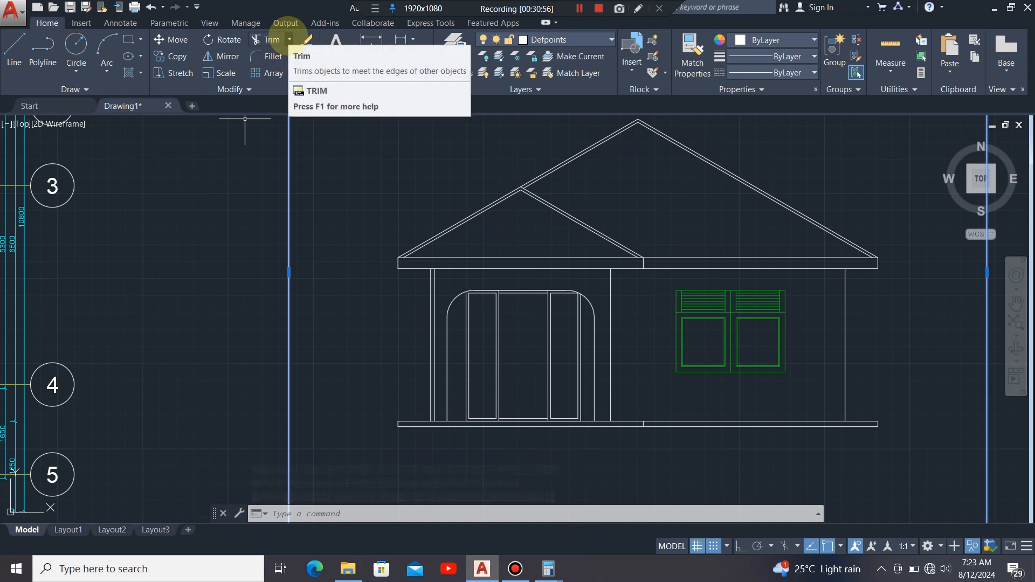
Step: Extend the inner vertical line beside the elevation's left wall up to the surrounding rectangular frame
{"action": "left_click", "coordinate": [290, 39]}
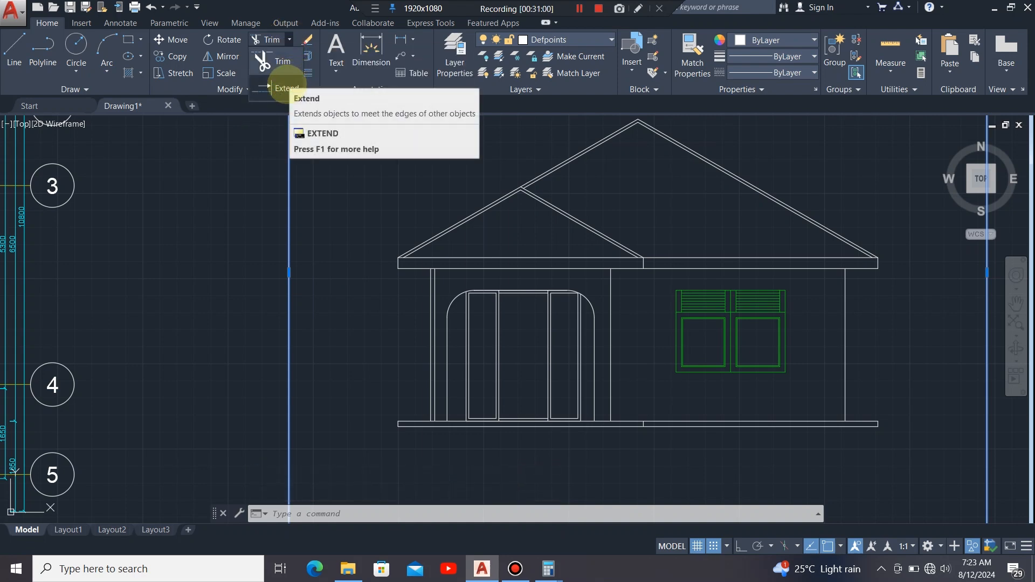
{"action": "left_click", "coordinate": [281, 88]}
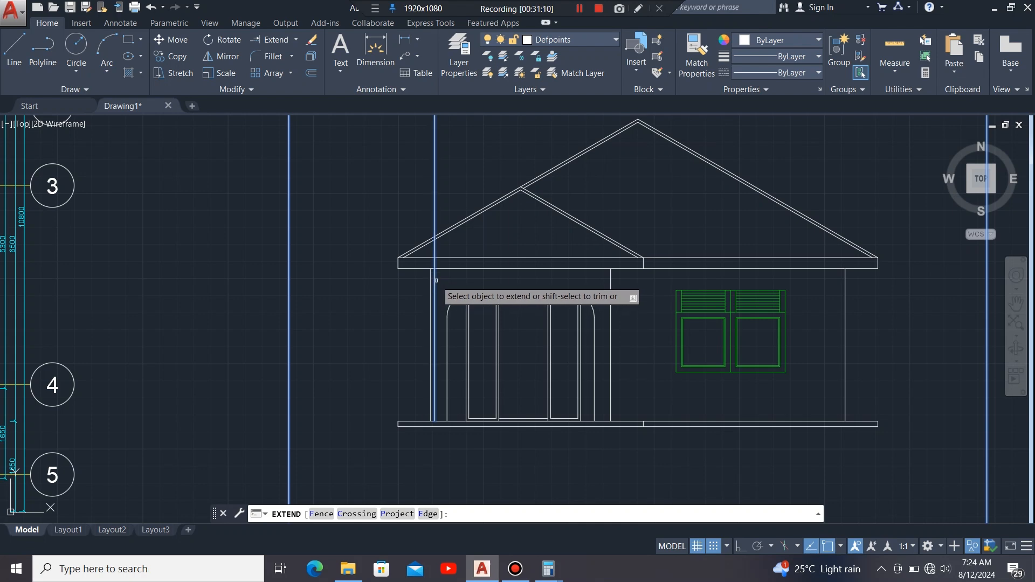
{"action": "left_click", "coordinate": [433, 329]}
{"action": "scroll", "coordinate": [416, 347], "scroll_direction": "down", "scroll_amount": 3}
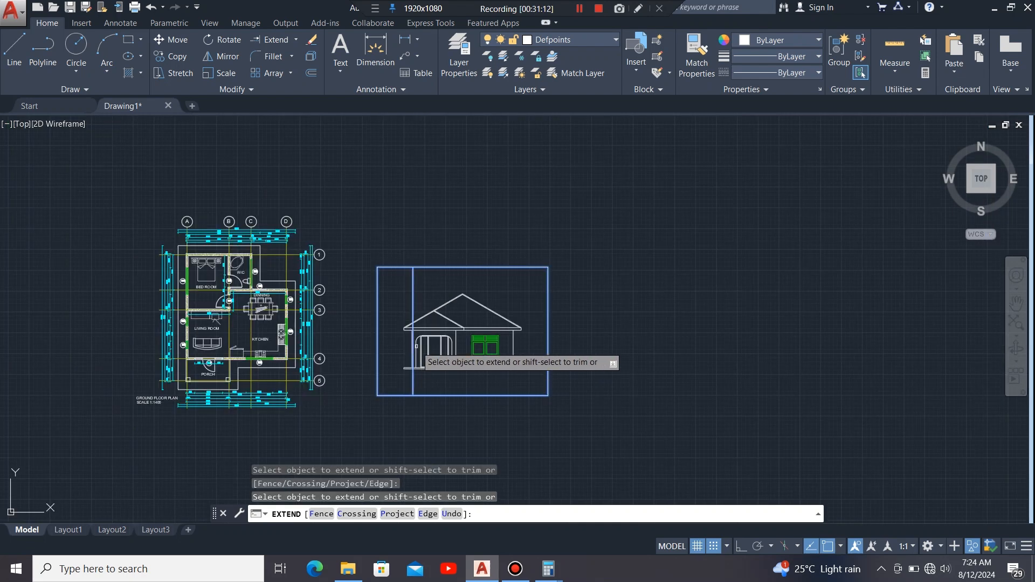
{"action": "scroll", "coordinate": [413, 303], "scroll_direction": "up", "scroll_amount": 1}
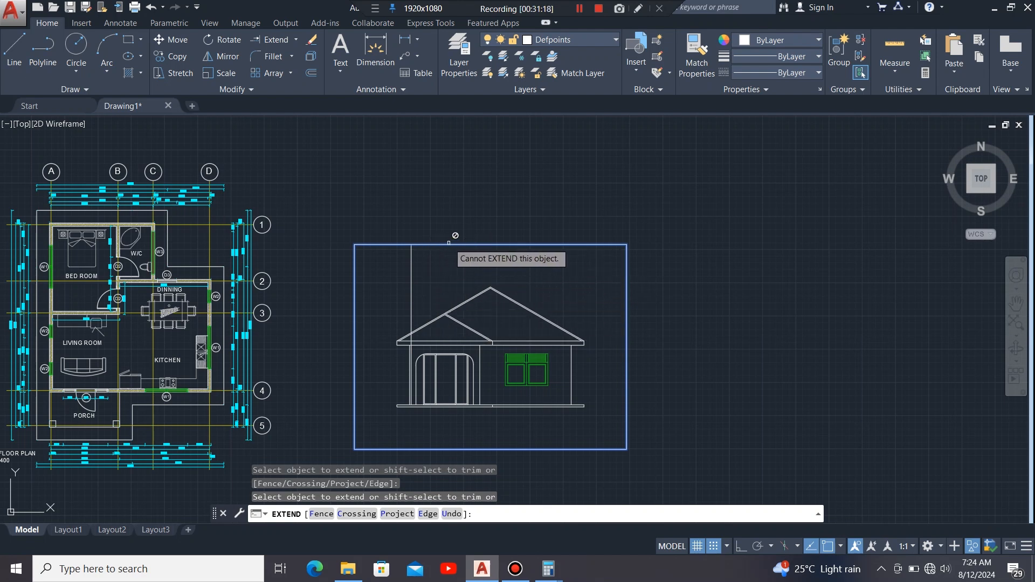
{"action": "key", "text": "Escape"}
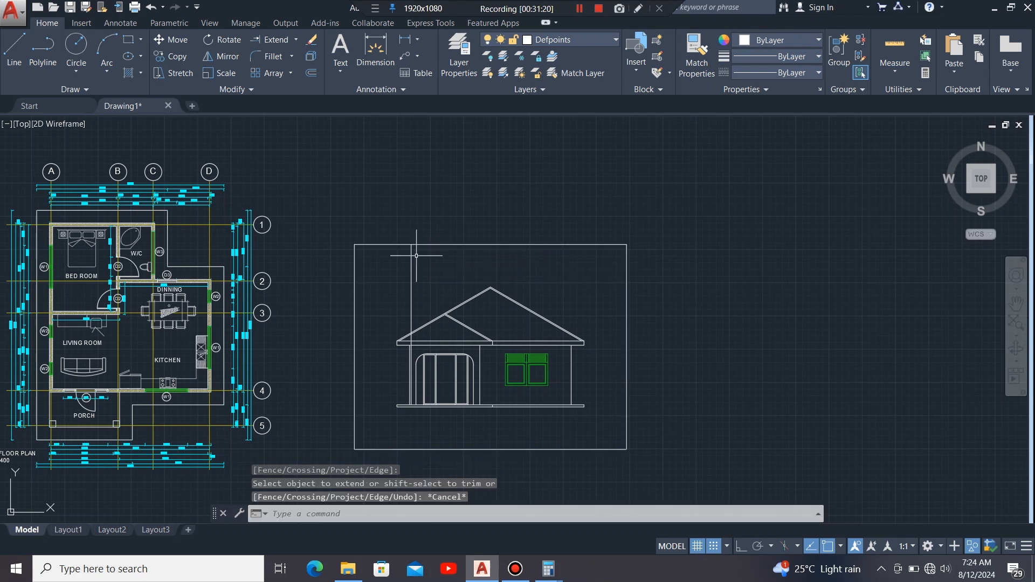
Step: Examine the gridline spacing dimensions below the porch on the ground floor plan
{"action": "scroll", "coordinate": [394, 278], "scroll_direction": "up", "scroll_amount": 2}
{"action": "scroll", "coordinate": [515, 216], "scroll_direction": "down", "scroll_amount": 2}
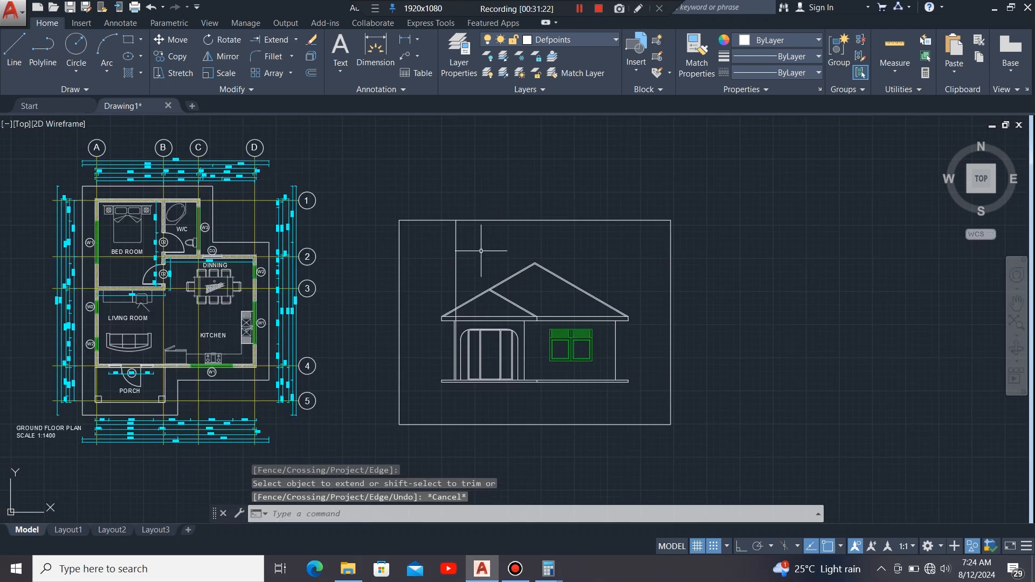
{"action": "scroll", "coordinate": [766, 274], "scroll_direction": "down", "scroll_amount": 1}
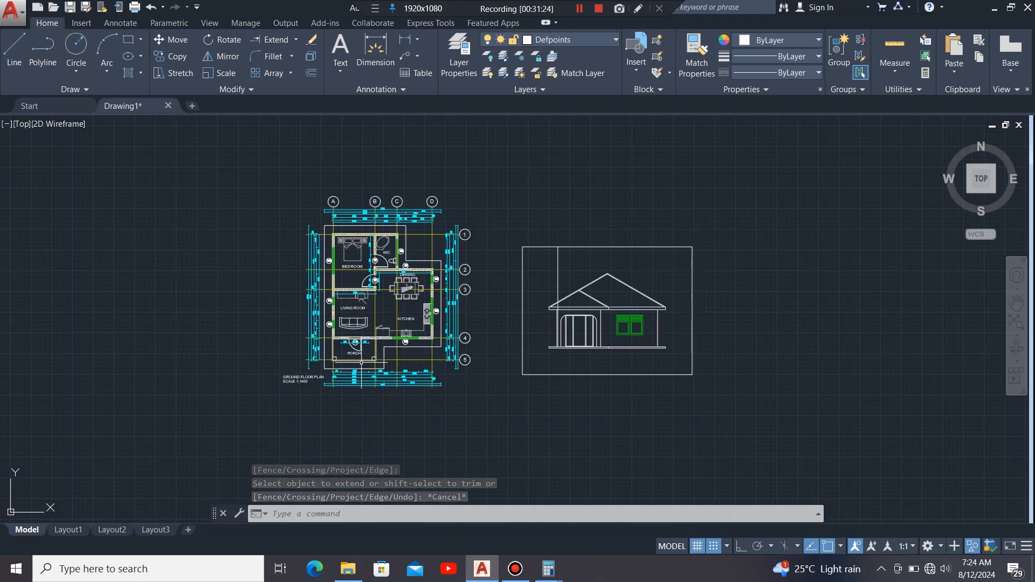
{"action": "scroll", "coordinate": [356, 365], "scroll_direction": "up", "scroll_amount": 4}
{"action": "scroll", "coordinate": [296, 373], "scroll_direction": "up", "scroll_amount": 4}
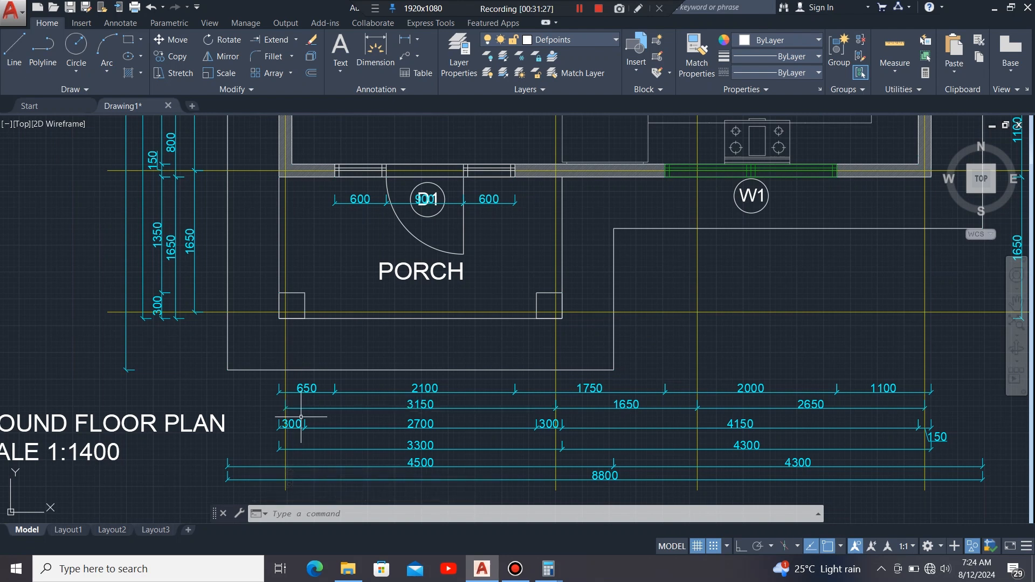
{"action": "scroll", "coordinate": [577, 423], "scroll_direction": "up", "scroll_amount": 1}
{"action": "scroll", "coordinate": [628, 379], "scroll_direction": "down", "scroll_amount": 1}
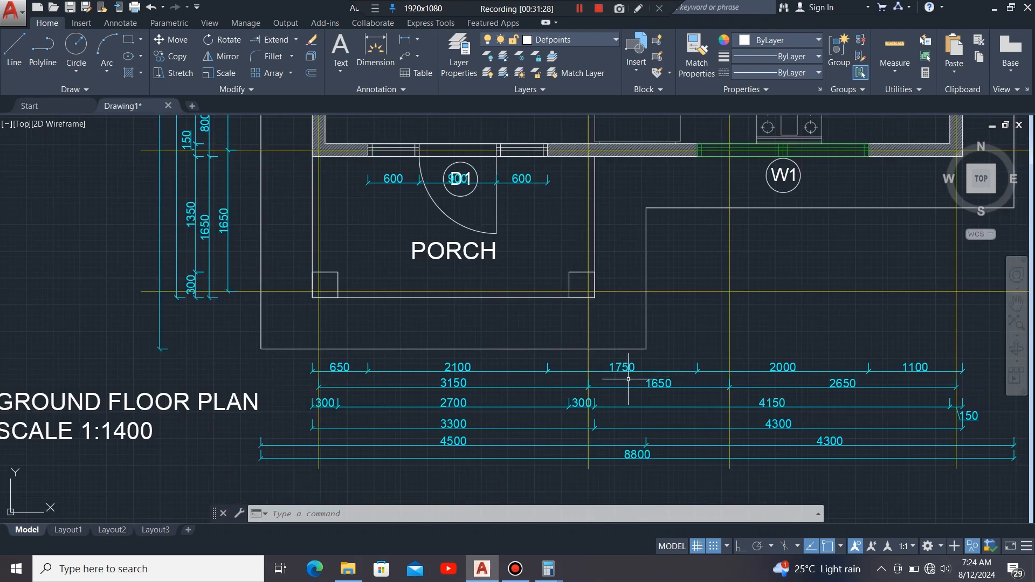
{"action": "scroll", "coordinate": [492, 394], "scroll_direction": "up", "scroll_amount": 2}
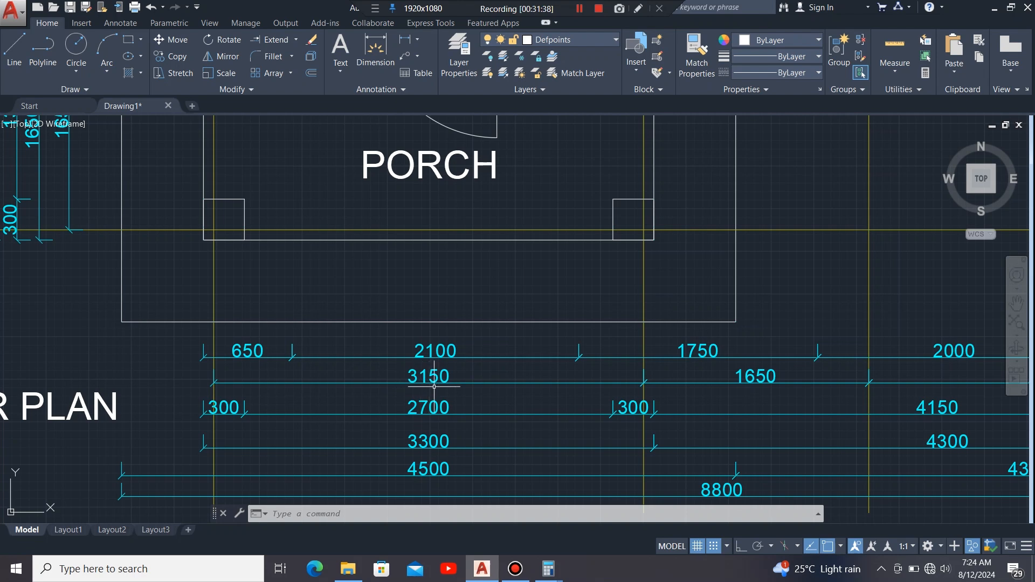
{"action": "scroll", "coordinate": [302, 394], "scroll_direction": "down", "scroll_amount": 8}
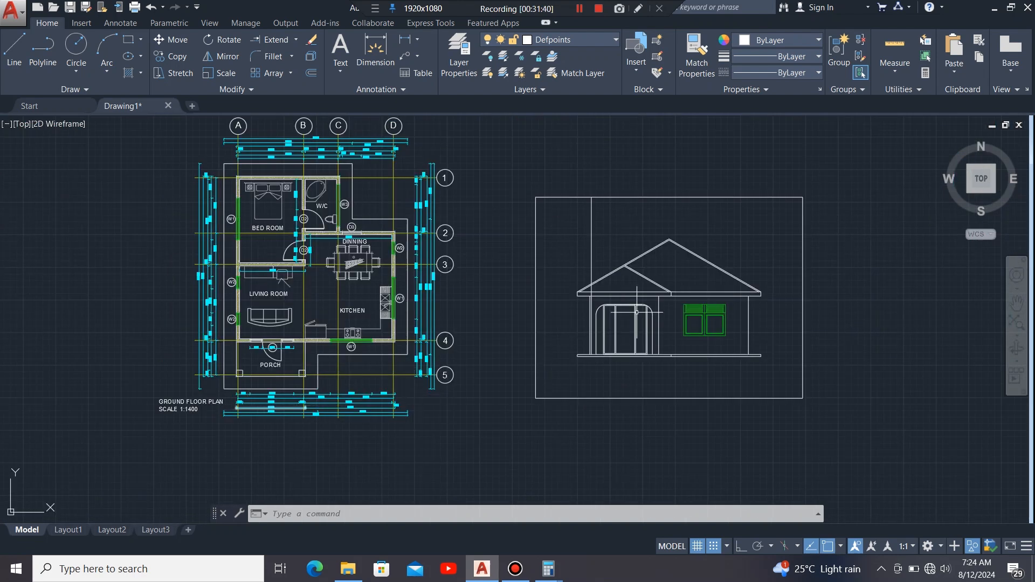
Step: Move the extended vertical line on the front elevation to the gridlines layer
{"action": "scroll", "coordinate": [636, 312], "scroll_direction": "up", "scroll_amount": 4}
{"action": "left_click", "coordinate": [508, 151]}
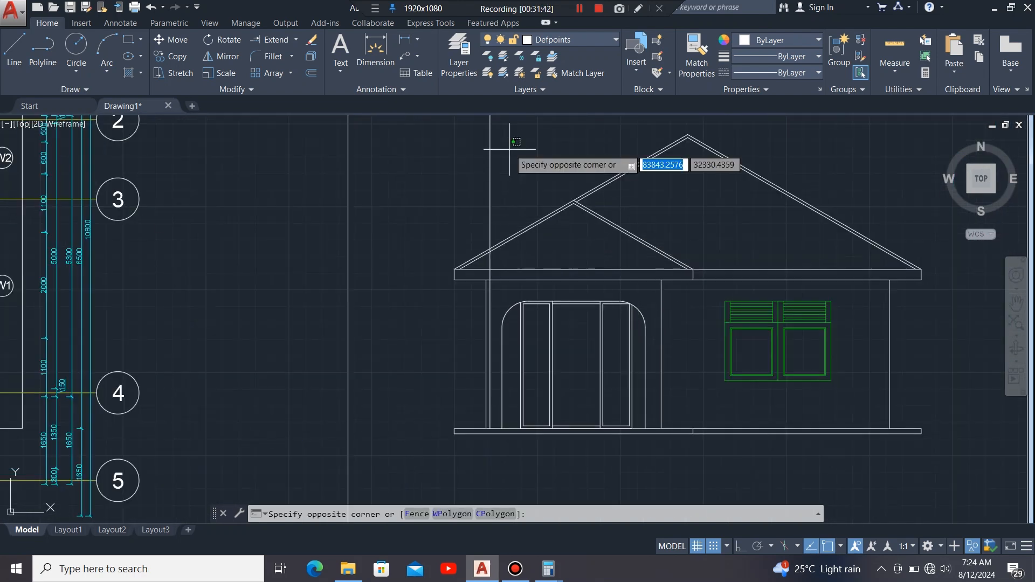
{"action": "left_click", "coordinate": [452, 192]}
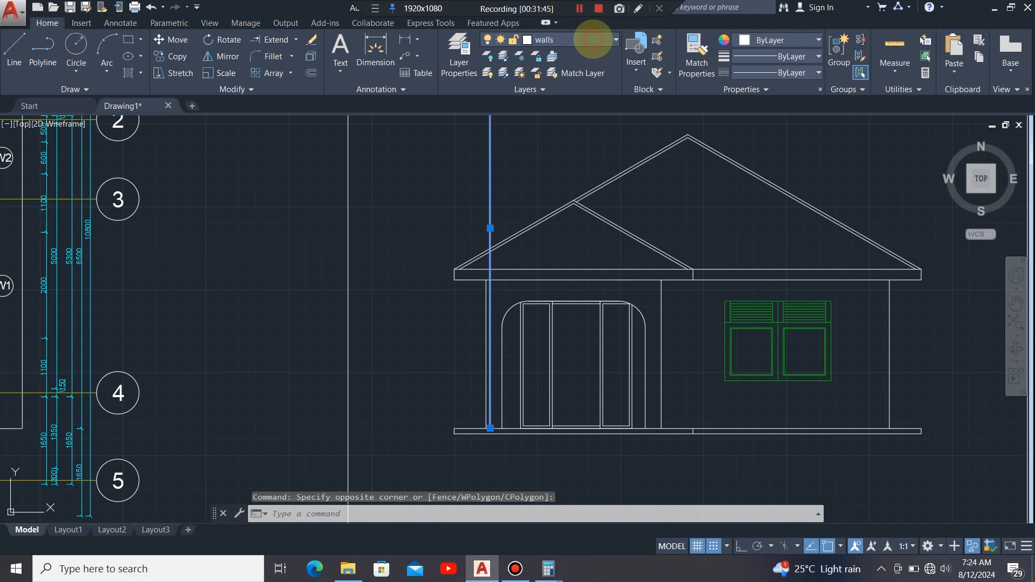
{"action": "left_click", "coordinate": [593, 39]}
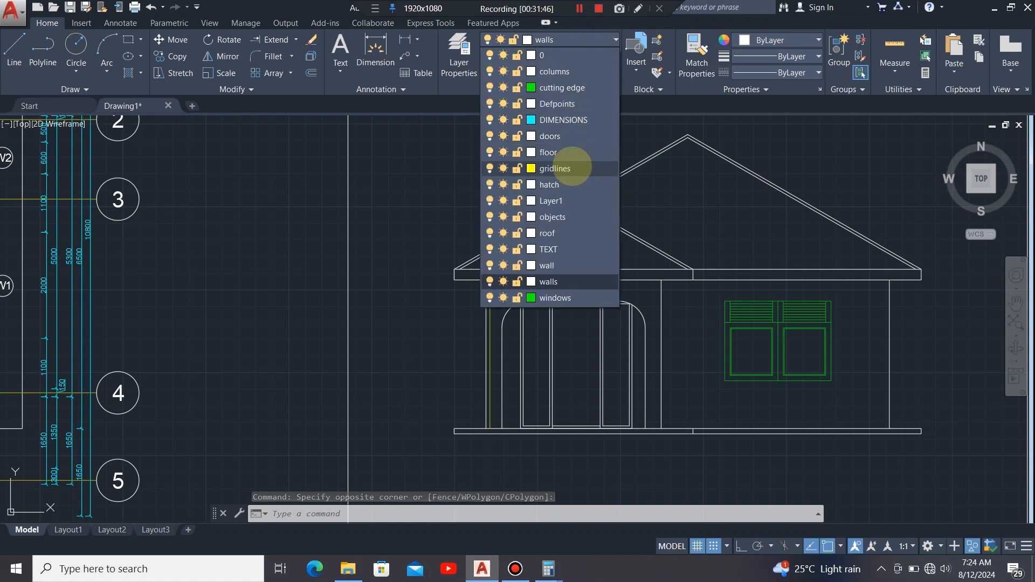
{"action": "left_click", "coordinate": [555, 168]}
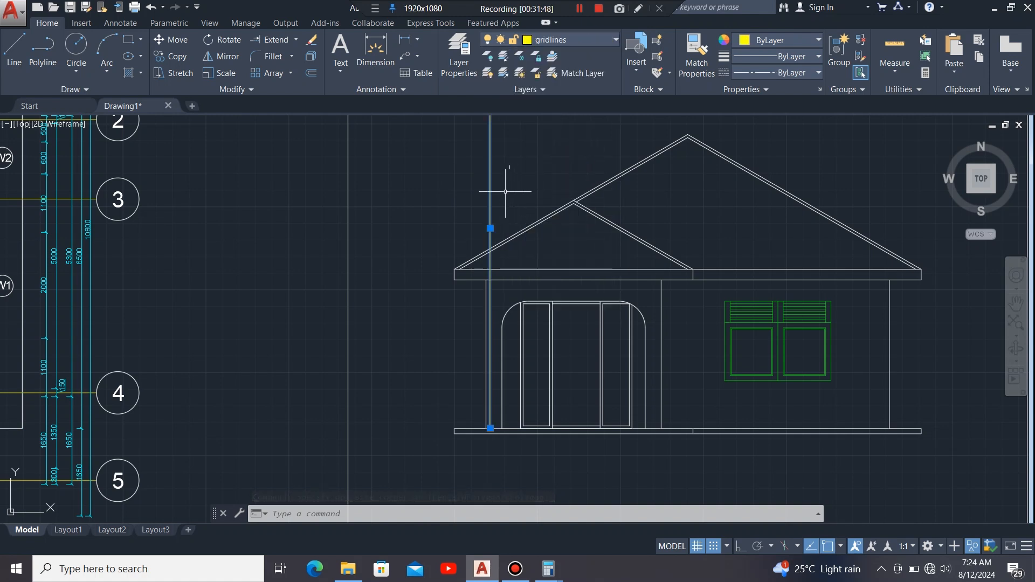
Step: Offset the elevation's first gridline 3150 to the right with the Offset command
{"action": "left_click", "coordinate": [311, 72]}
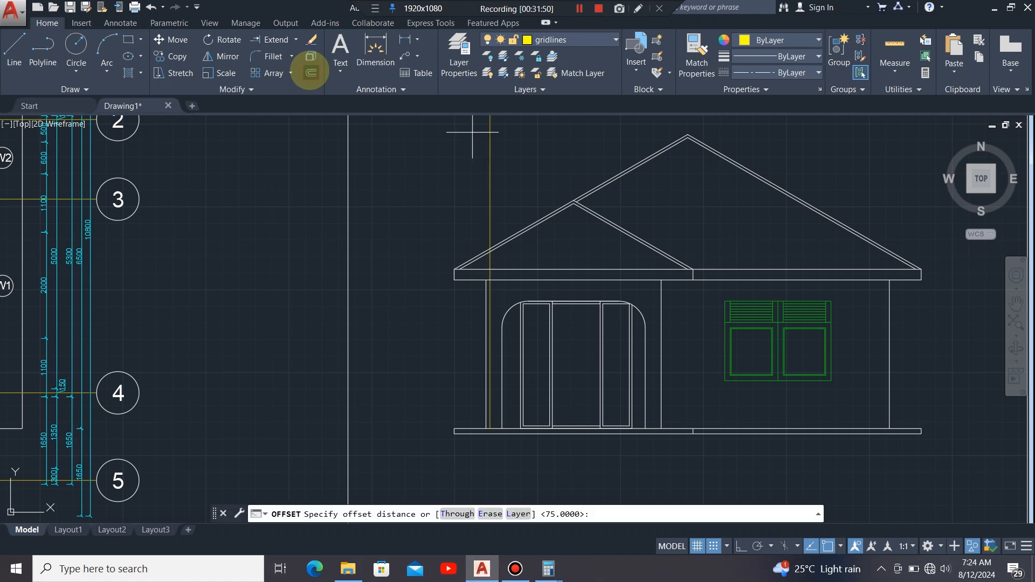
{"action": "left_click", "coordinate": [490, 216]}
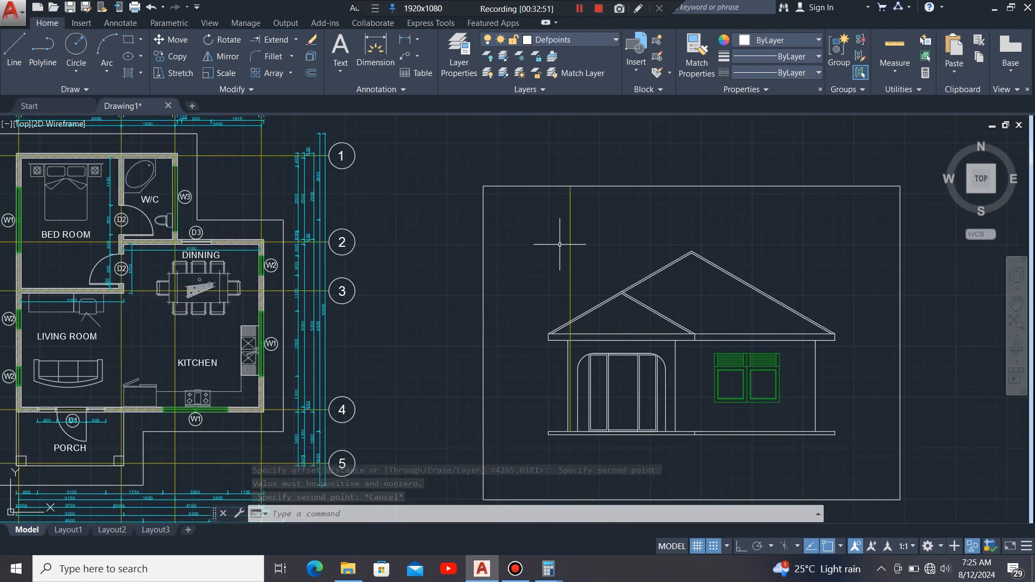
{"action": "left_click_drag", "start_coordinate": [581, 242], "coordinate": [562, 265]}
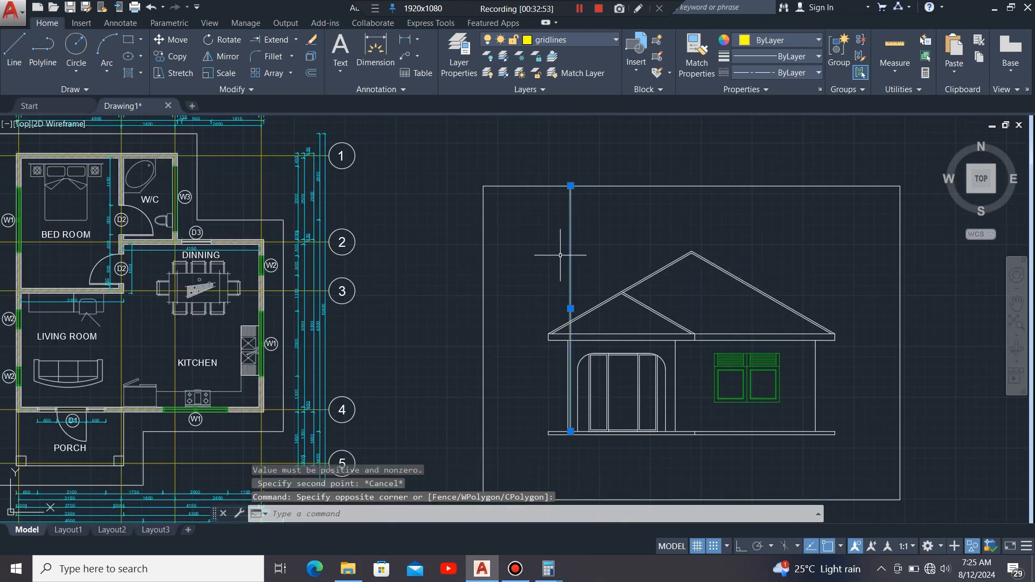
{"action": "left_click", "coordinate": [311, 73]}
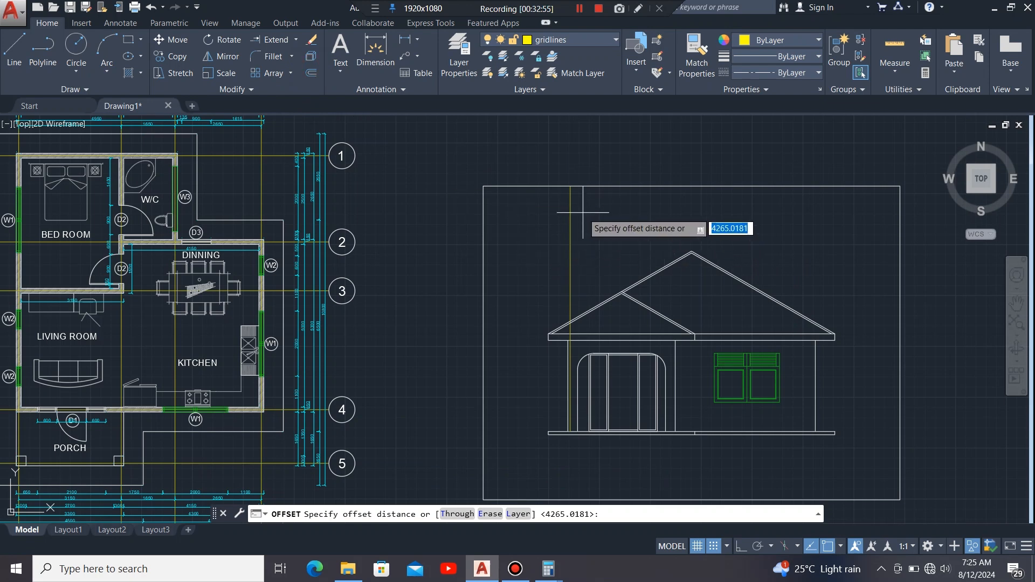
{"action": "left_click", "coordinate": [570, 187]}
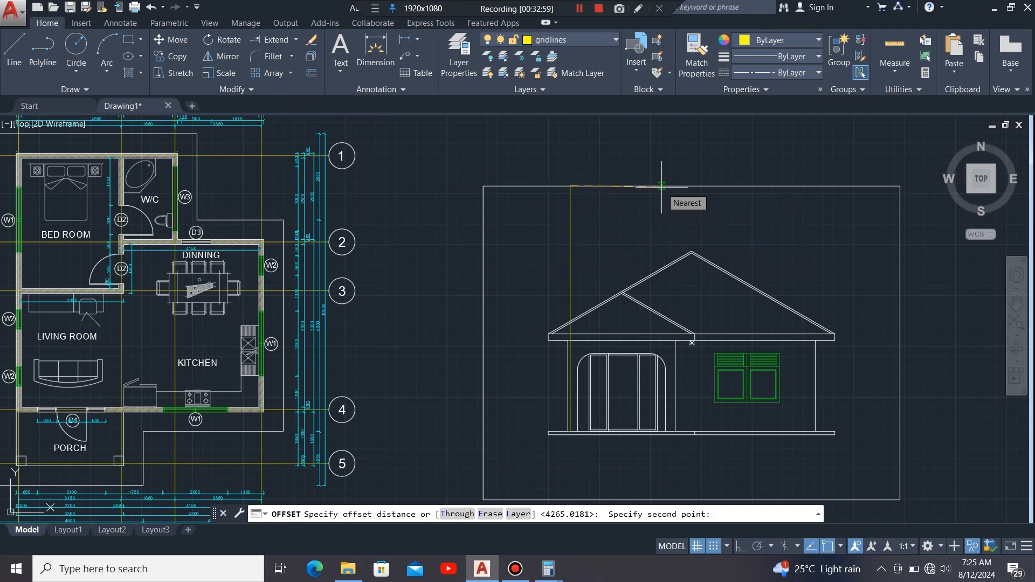
{"action": "type", "text": "3150"}
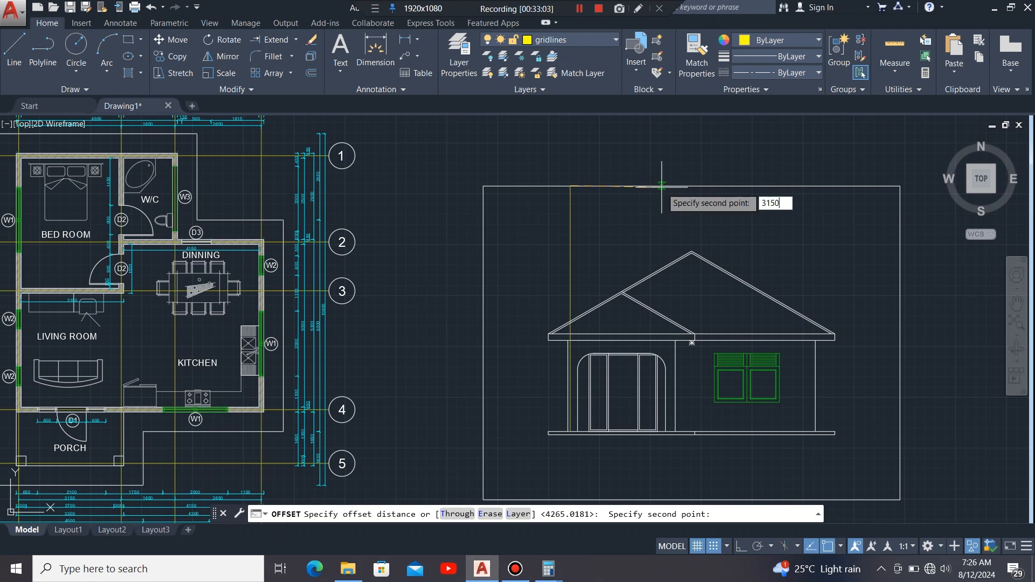
{"action": "key", "text": "Return"}
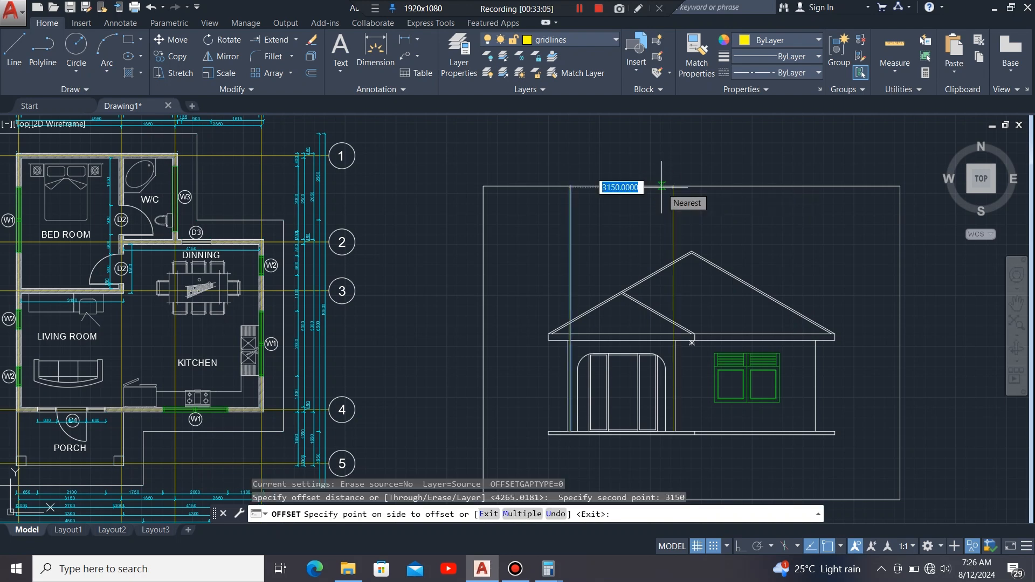
{"action": "left_click", "coordinate": [663, 189]}
Step: Check the floor plan's B–C grid spacing and offset the elevation's second gridline 1650 to the right
{"action": "scroll", "coordinate": [674, 323], "scroll_direction": "up", "scroll_amount": 4}
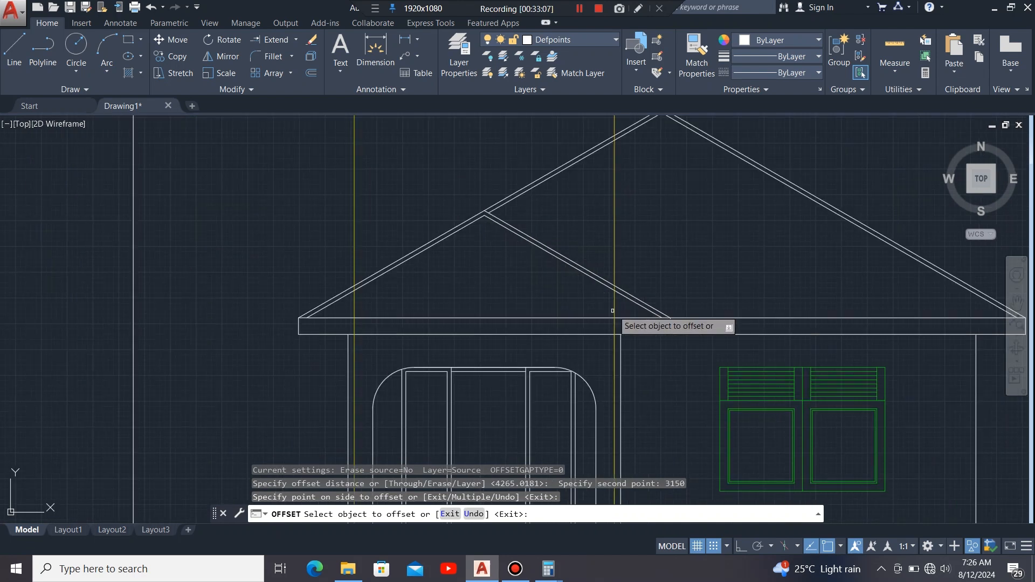
{"action": "scroll", "coordinate": [614, 324], "scroll_direction": "down", "scroll_amount": 6}
{"action": "scroll", "coordinate": [510, 379], "scroll_direction": "up", "scroll_amount": 3}
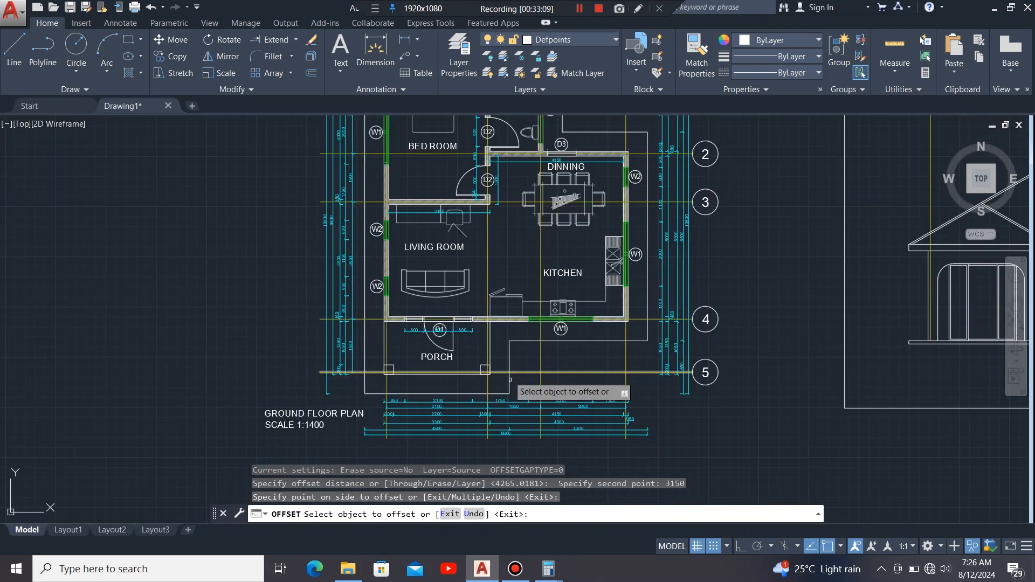
{"action": "scroll", "coordinate": [512, 383], "scroll_direction": "up", "scroll_amount": 2}
{"action": "left_click", "coordinate": [531, 414]}
{"action": "scroll", "coordinate": [531, 414], "scroll_direction": "up", "scroll_amount": 3}
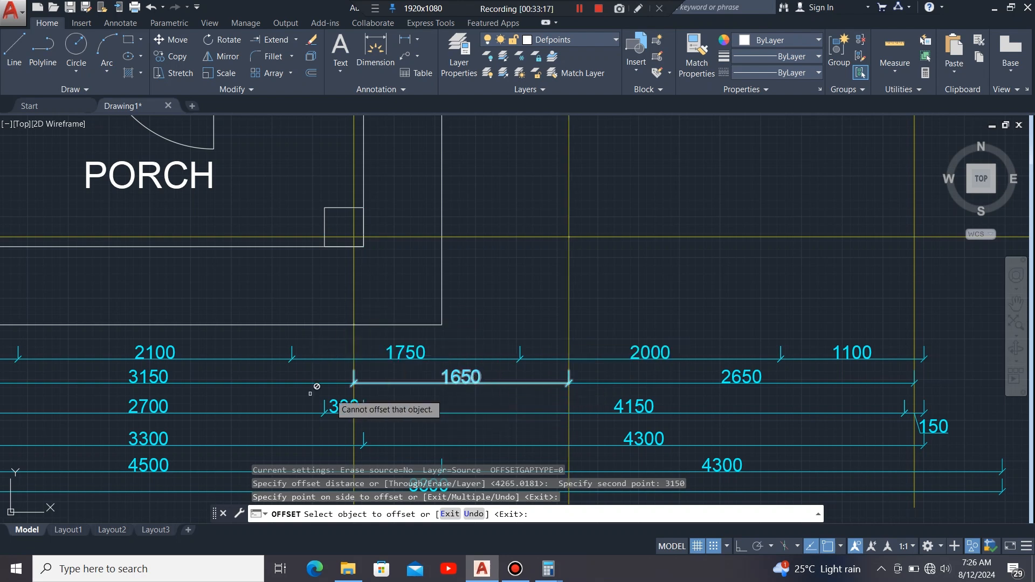
{"action": "scroll", "coordinate": [237, 410], "scroll_direction": "down", "scroll_amount": 8}
{"action": "scroll", "coordinate": [608, 276], "scroll_direction": "up", "scroll_amount": 6}
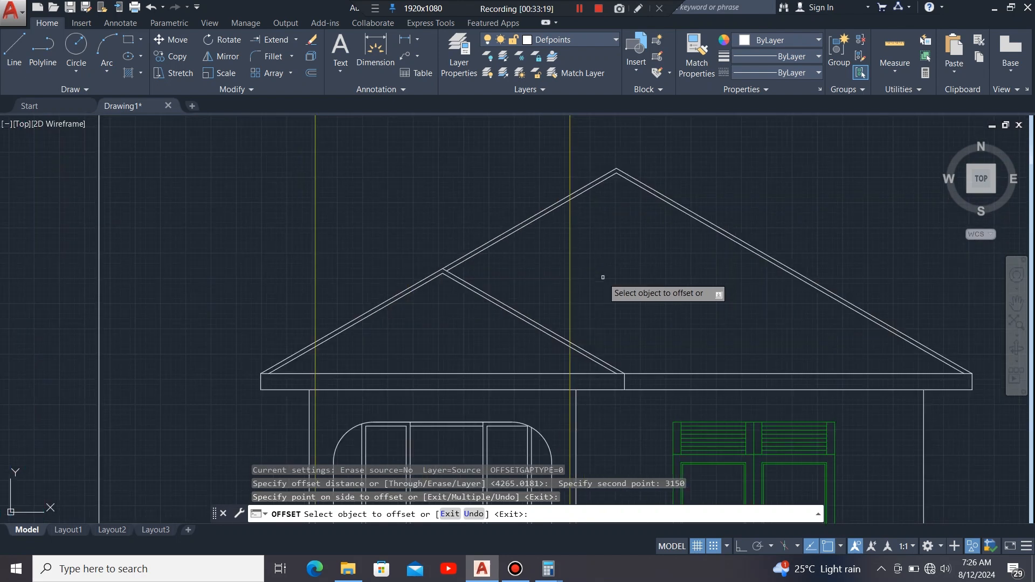
{"action": "left_click", "coordinate": [569, 277]}
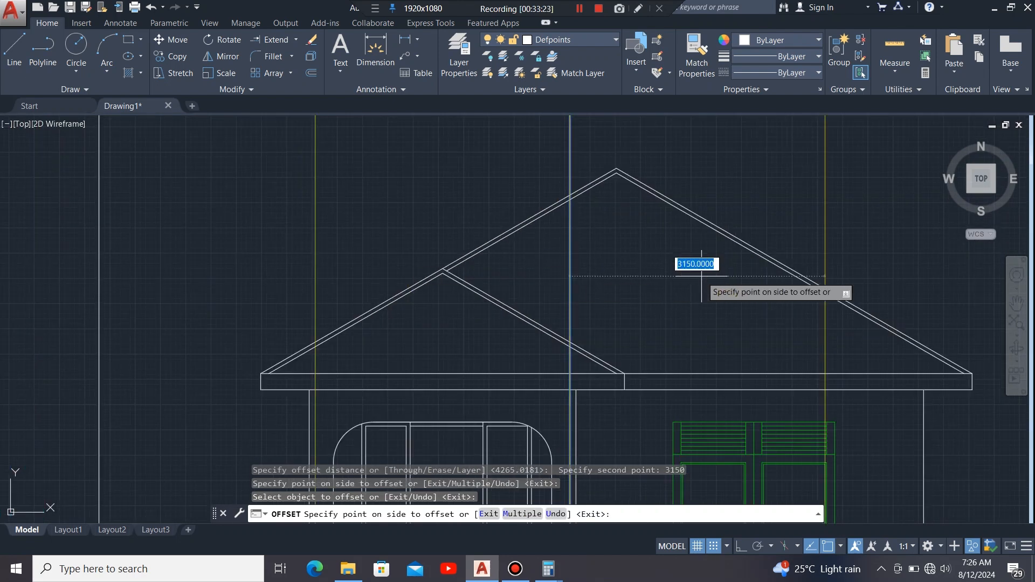
{"action": "type", "text": "1"}
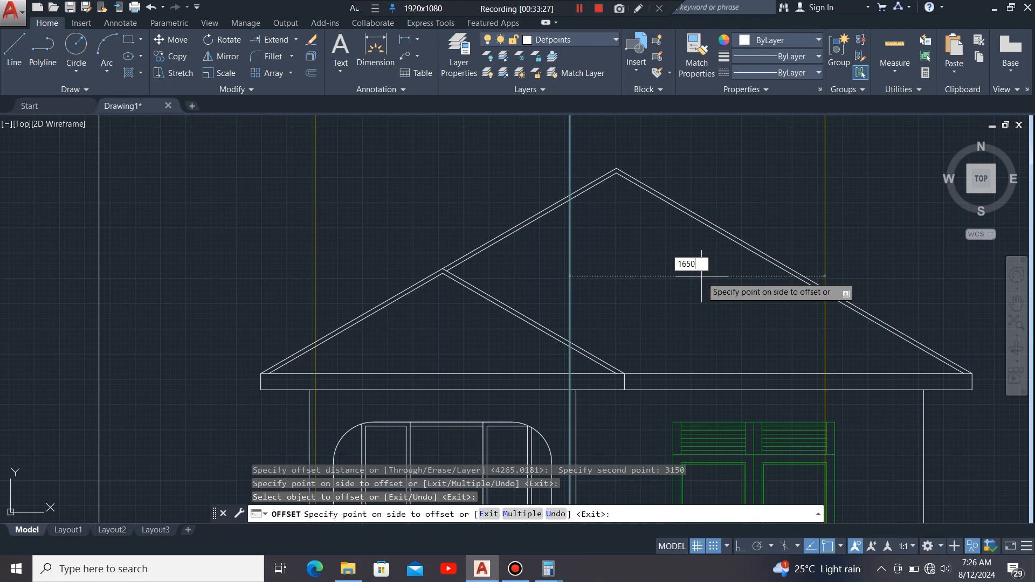
{"action": "type", "text": "650"}
{"action": "key", "text": "Return"}
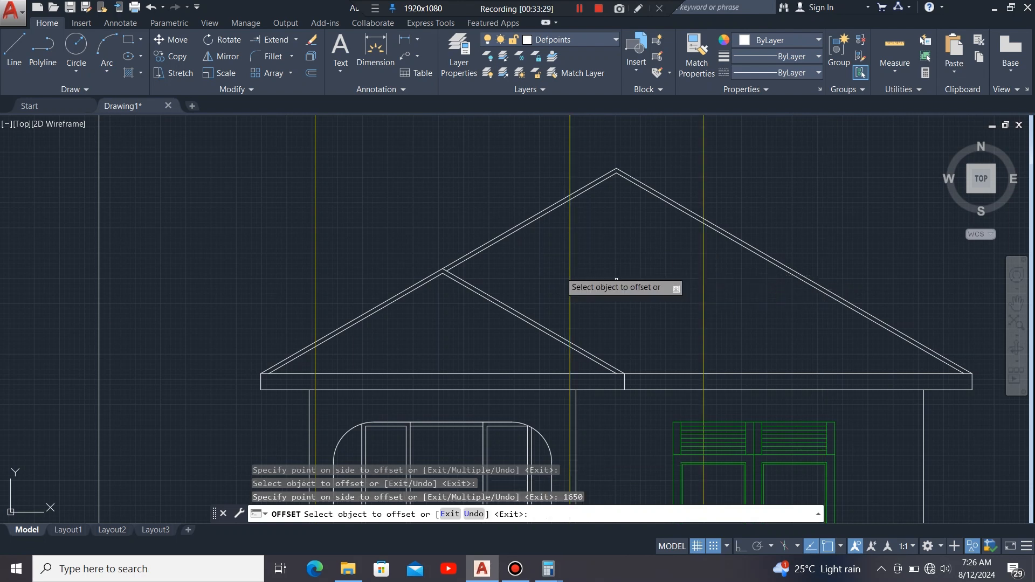
Step: Check the floor plan's C–D grid spacing and offset the elevation's third gridline 2650 to the right
{"action": "scroll", "coordinate": [673, 244], "scroll_direction": "down", "scroll_amount": 4}
{"action": "scroll", "coordinate": [740, 224], "scroll_direction": "down", "scroll_amount": 2}
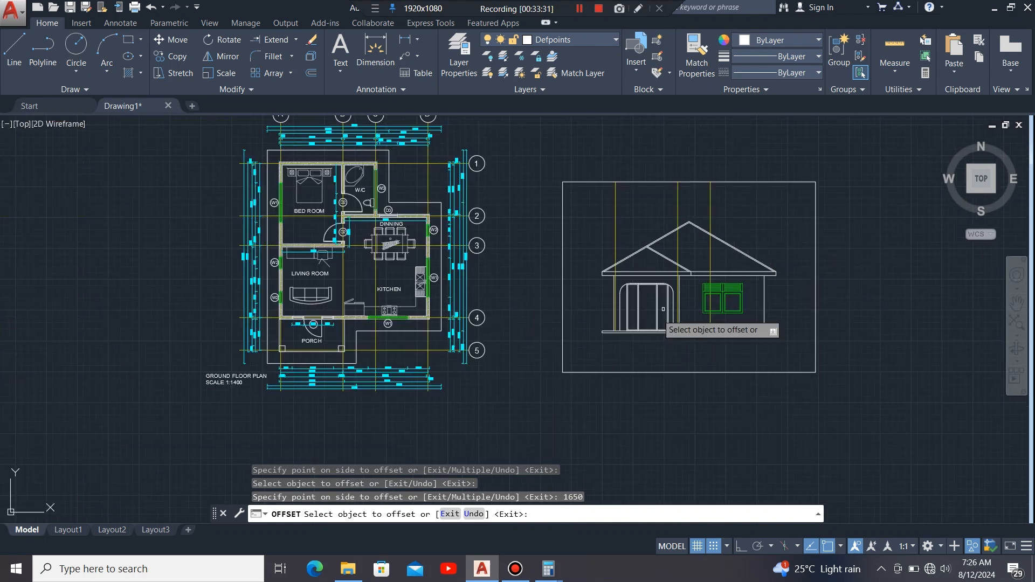
{"action": "scroll", "coordinate": [416, 356], "scroll_direction": "up", "scroll_amount": 6}
{"action": "scroll", "coordinate": [464, 246], "scroll_direction": "down", "scroll_amount": 2}
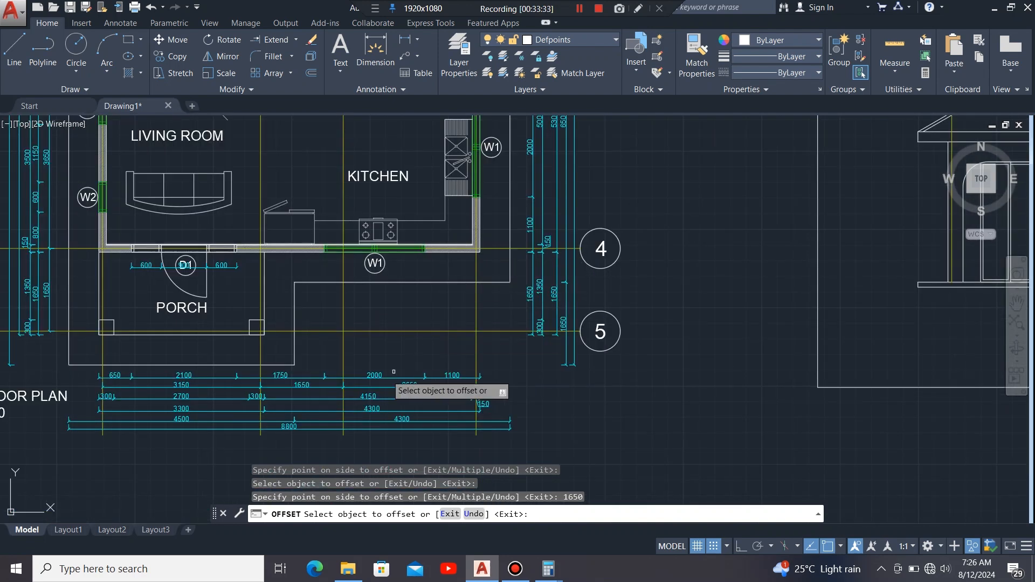
{"action": "scroll", "coordinate": [410, 383], "scroll_direction": "up", "scroll_amount": 6}
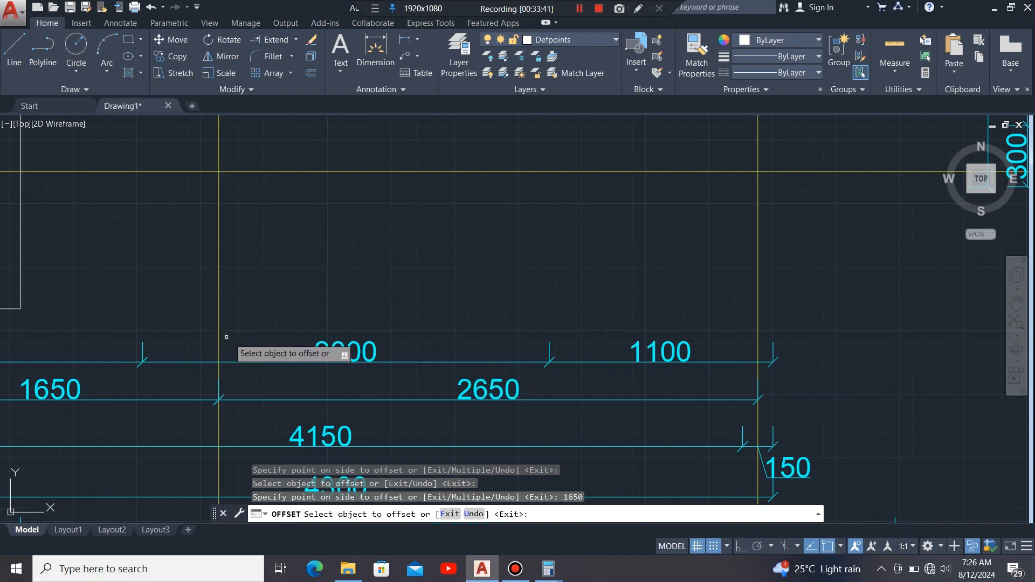
{"action": "scroll", "coordinate": [162, 379], "scroll_direction": "down", "scroll_amount": 5}
{"action": "scroll", "coordinate": [572, 229], "scroll_direction": "up", "scroll_amount": 5}
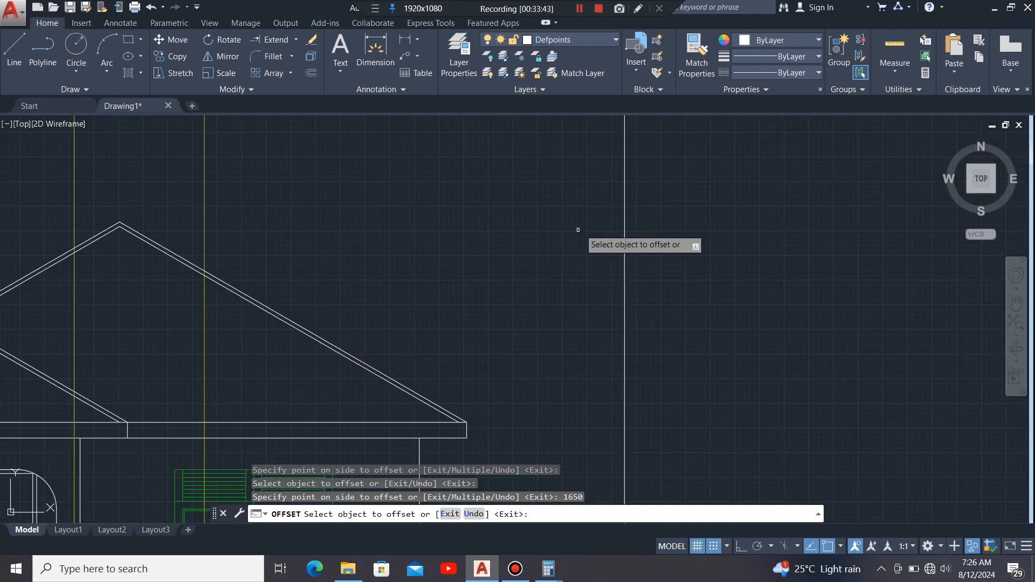
{"action": "scroll", "coordinate": [462, 277], "scroll_direction": "down", "scroll_amount": 1}
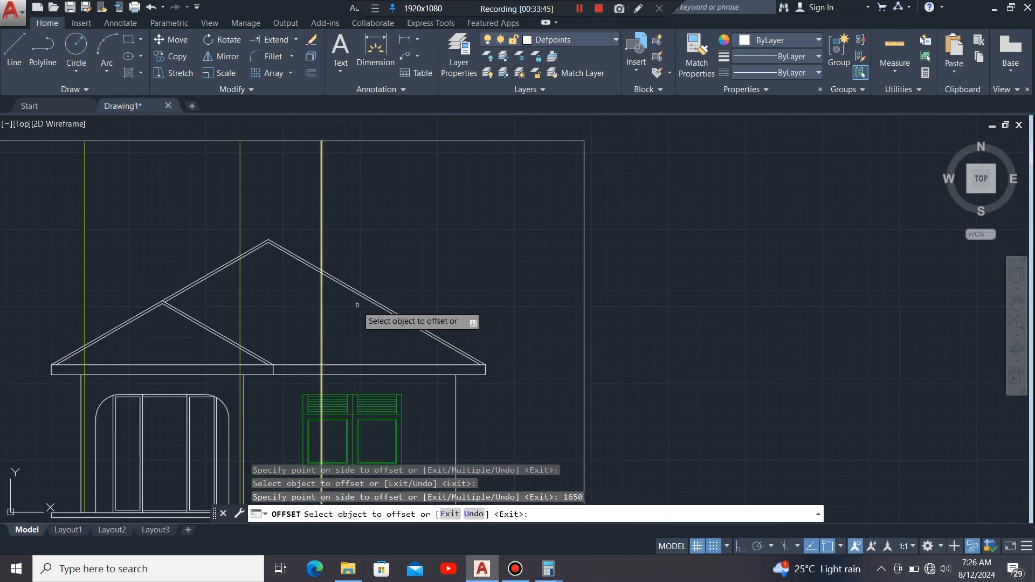
{"action": "middle_click_drag", "start_coordinate": [423, 265], "coordinate": [701, 266]}
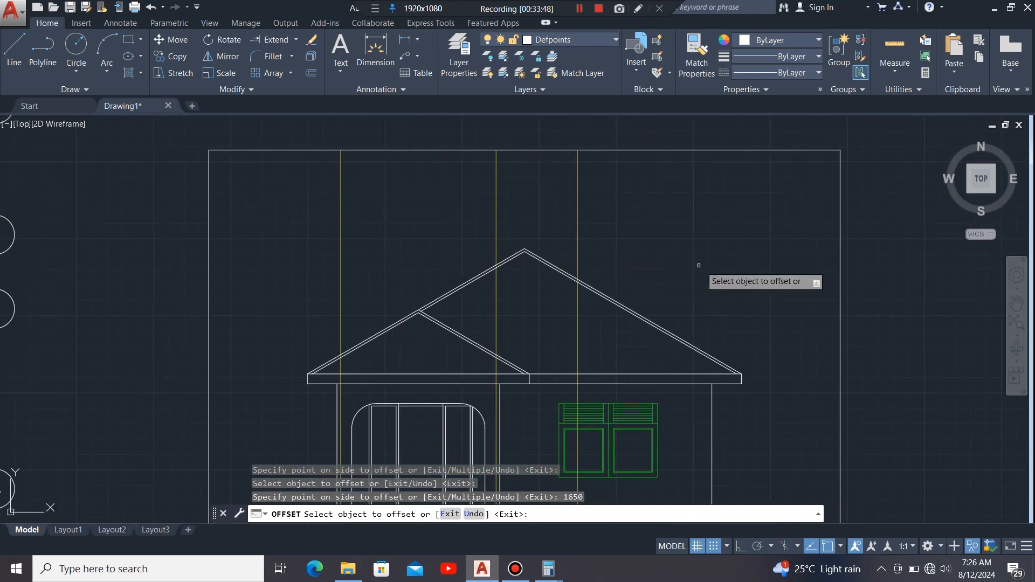
{"action": "left_click", "coordinate": [578, 330]}
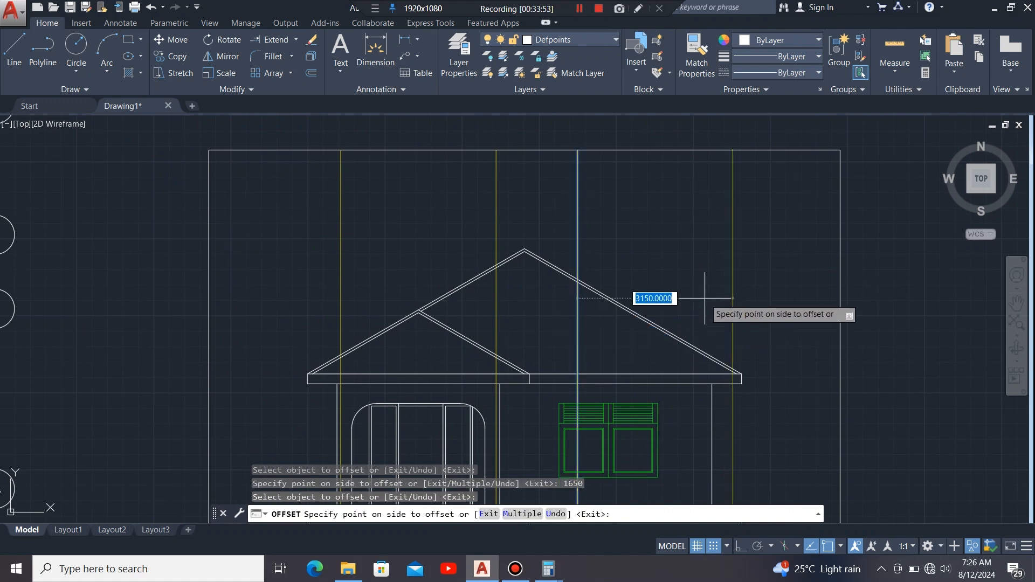
{"action": "type", "text": "2"}
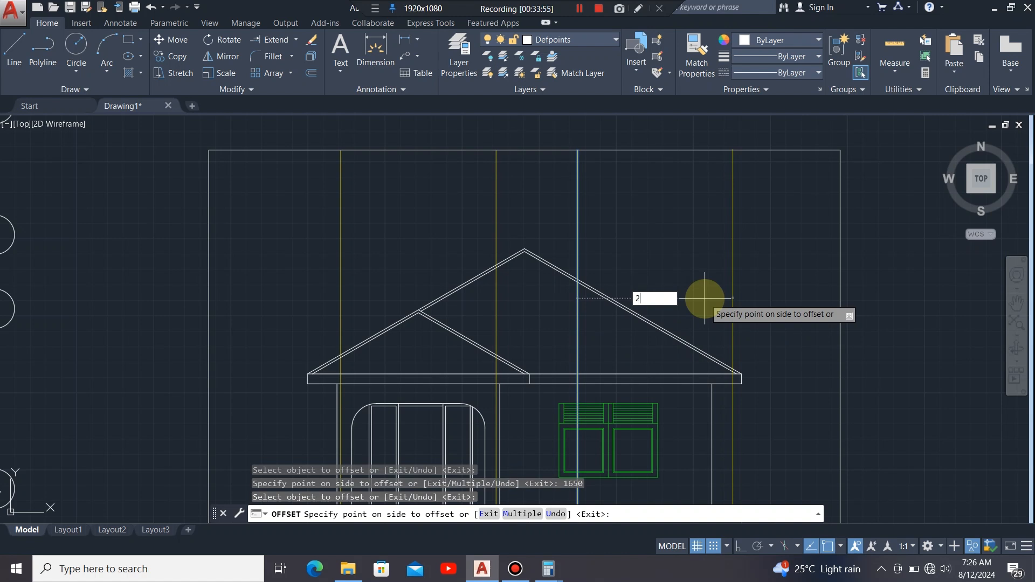
{"action": "type", "text": "6"}
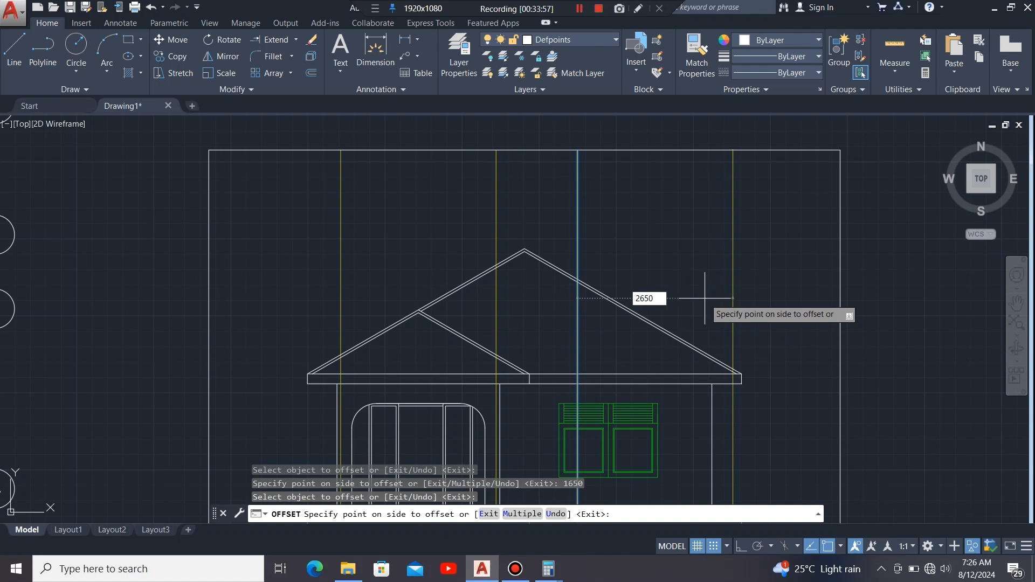
{"action": "type", "text": "50"}
{"action": "key", "text": "Return"}
{"action": "scroll", "coordinate": [703, 297], "scroll_direction": "down", "scroll_amount": 2}
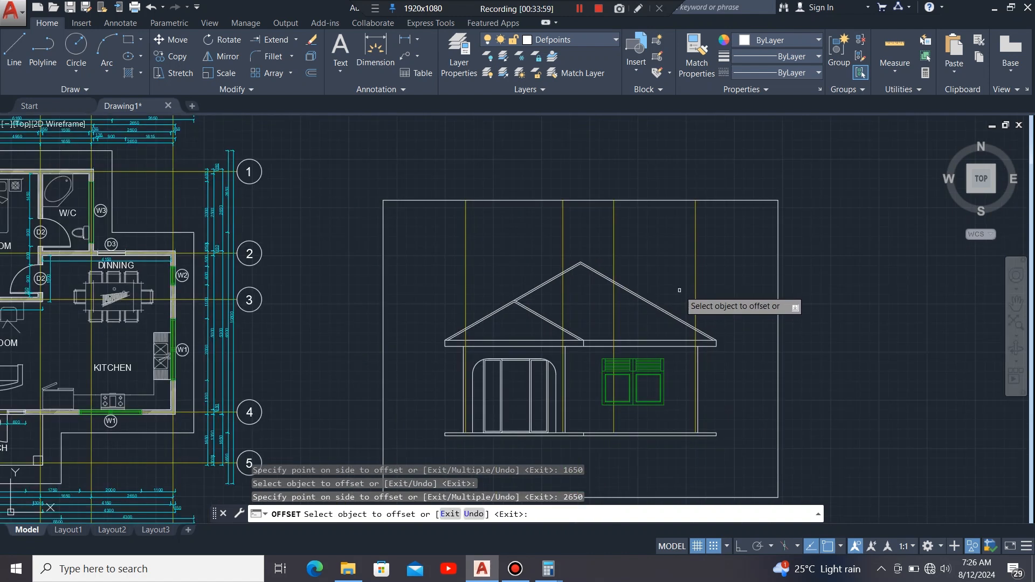
{"action": "key", "text": "Escape"}
Step: Copy grid bubbles A to D from above the floor plan onto the upper ends of the elevation's gridlines, using bubble A's lower point as base
{"action": "scroll", "coordinate": [786, 288], "scroll_direction": "down", "scroll_amount": 2}
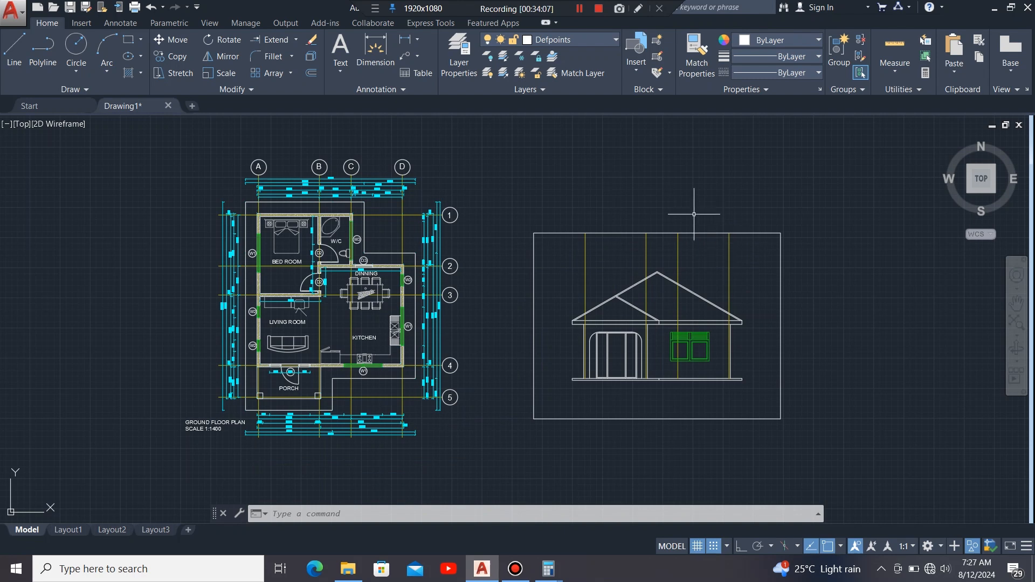
{"action": "scroll", "coordinate": [232, 126], "scroll_direction": "up", "scroll_amount": 4}
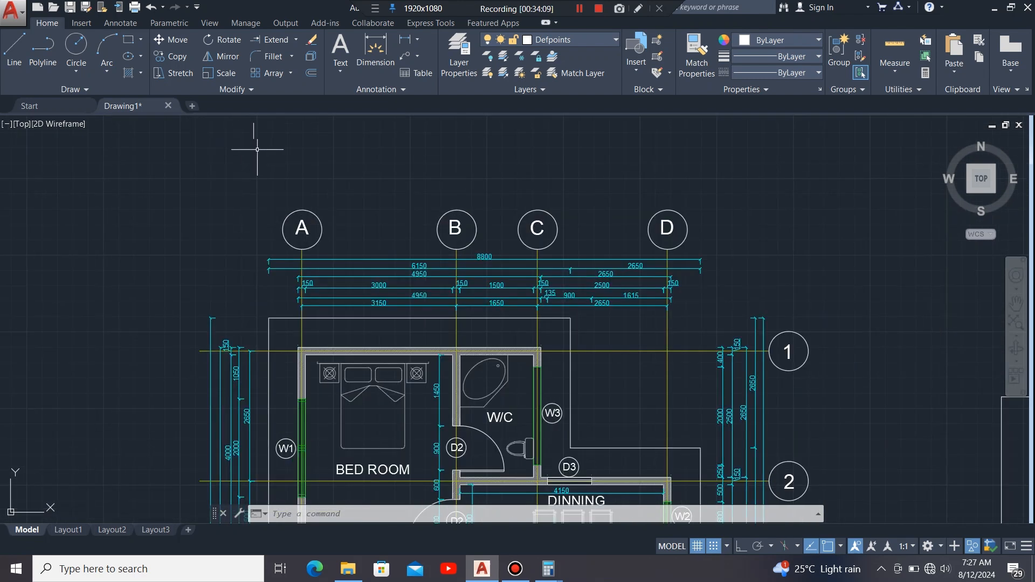
{"action": "left_click", "coordinate": [719, 186]}
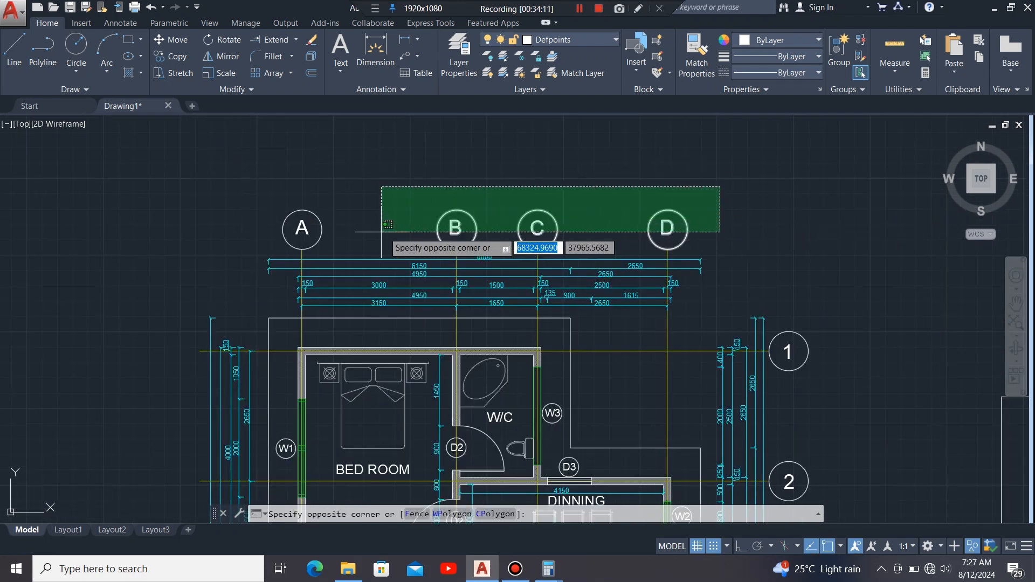
{"action": "left_click", "coordinate": [255, 233]}
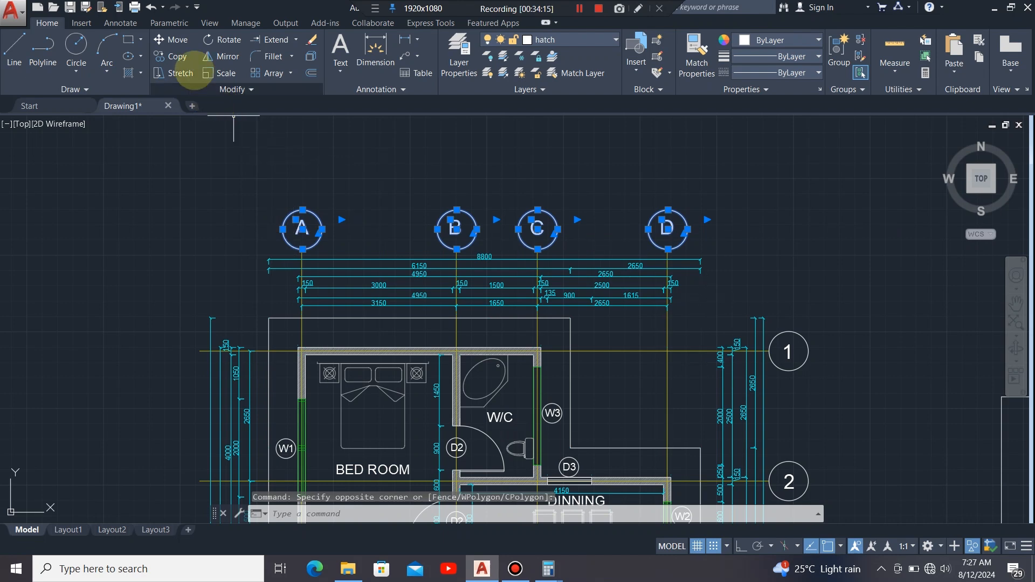
{"action": "left_click", "coordinate": [173, 56]}
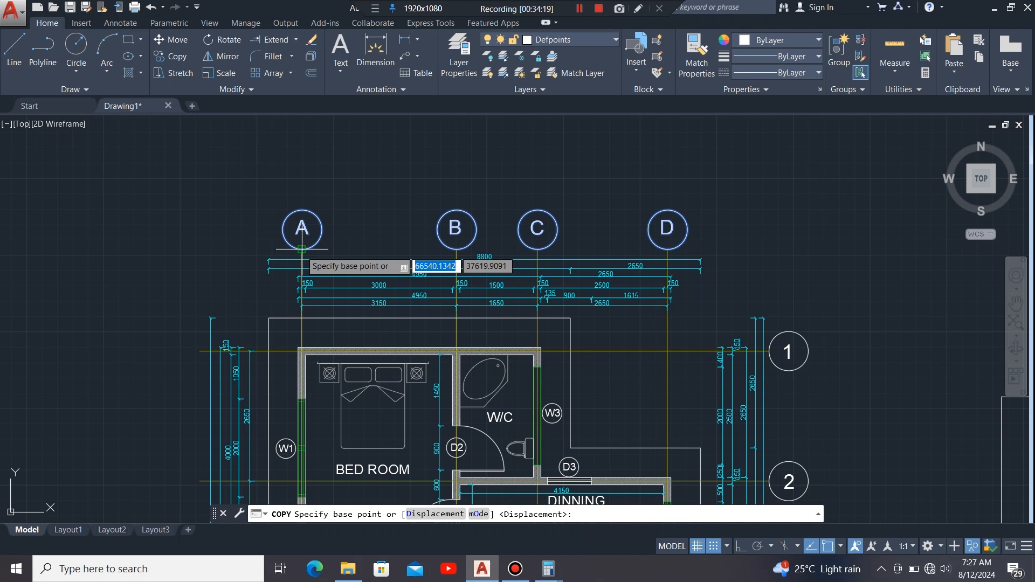
{"action": "left_click", "coordinate": [302, 245]}
{"action": "scroll", "coordinate": [116, 239], "scroll_direction": "down", "scroll_amount": 6}
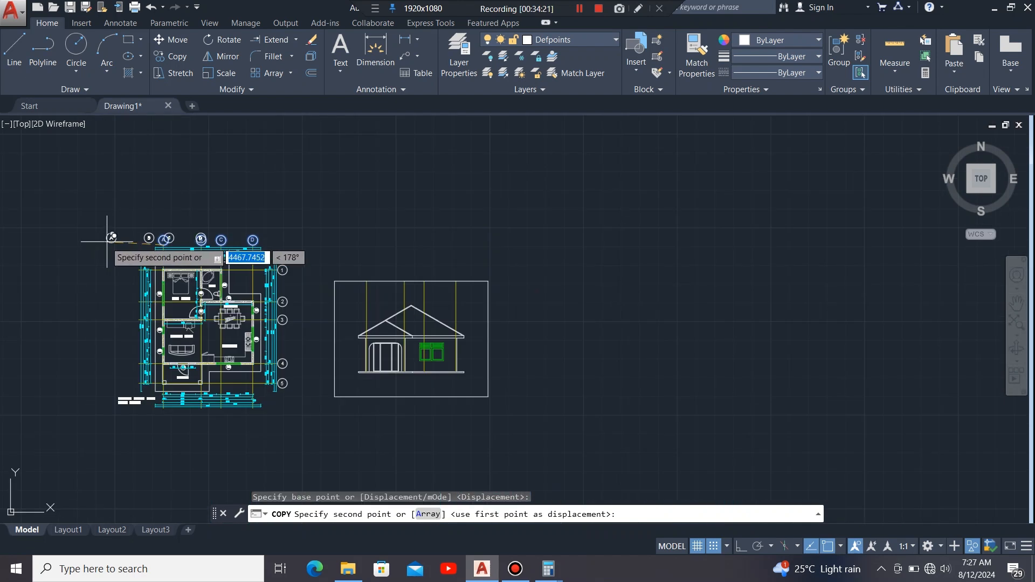
{"action": "scroll", "coordinate": [152, 242], "scroll_direction": "up", "scroll_amount": 2}
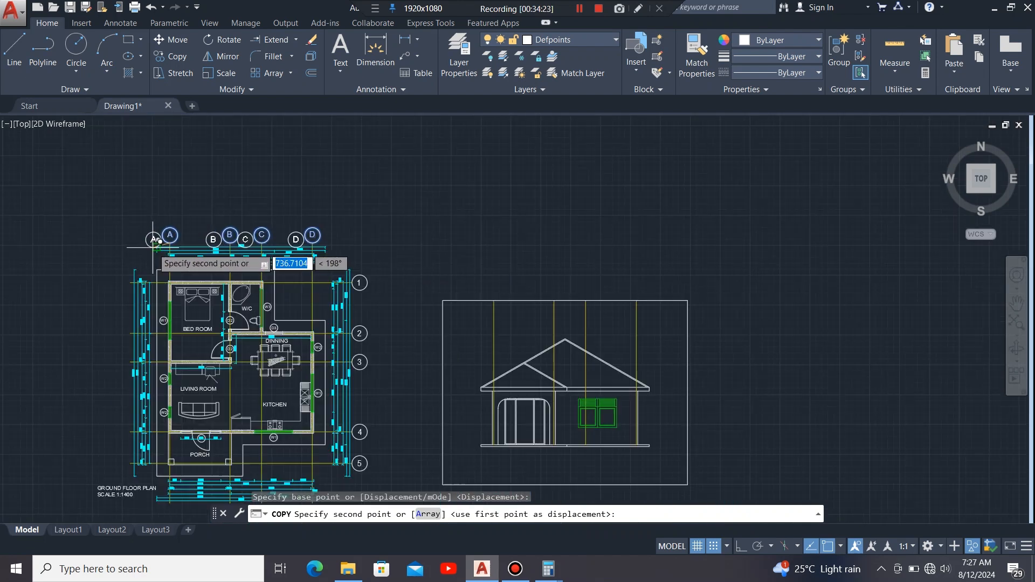
{"action": "scroll", "coordinate": [154, 240], "scroll_direction": "up", "scroll_amount": 8}
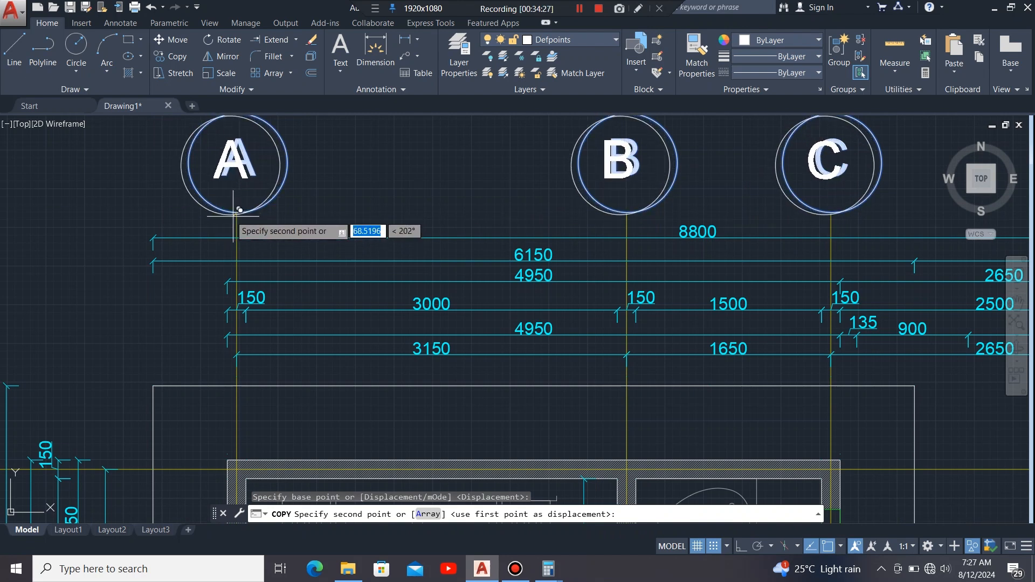
{"action": "scroll", "coordinate": [238, 207], "scroll_direction": "down", "scroll_amount": 6}
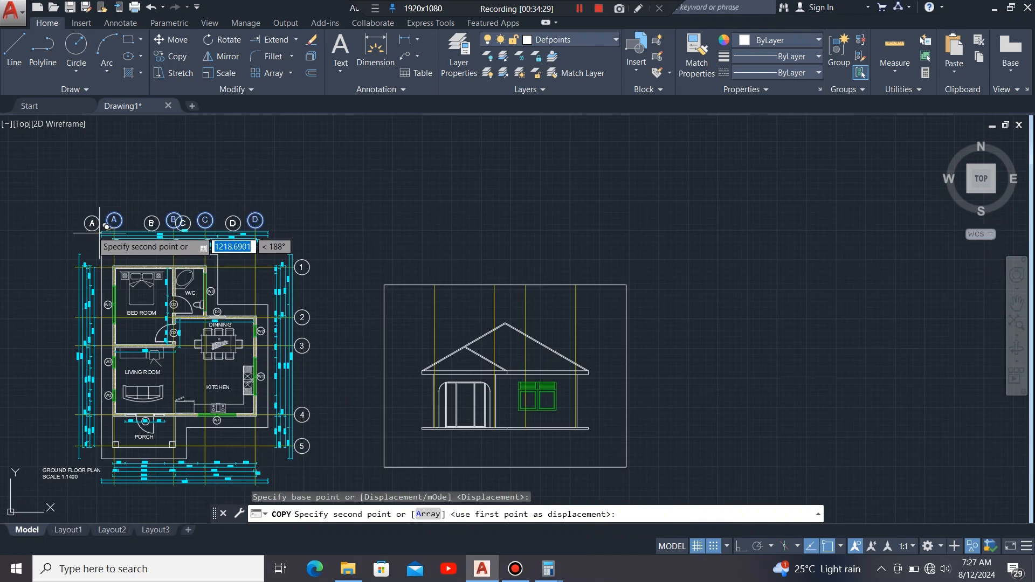
{"action": "scroll", "coordinate": [437, 270], "scroll_direction": "up", "scroll_amount": 5}
{"action": "scroll", "coordinate": [437, 269], "scroll_direction": "up", "scroll_amount": 3}
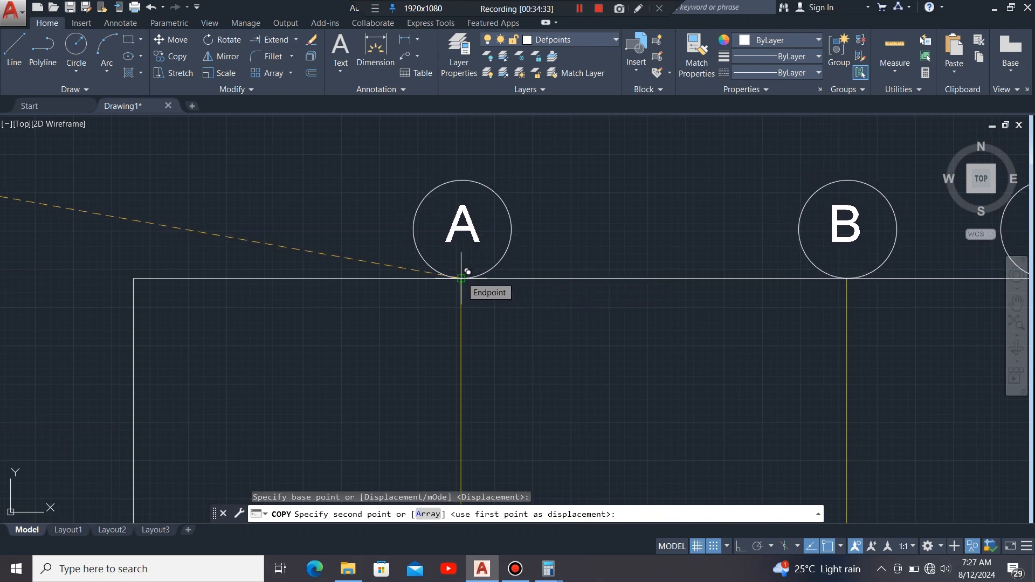
{"action": "left_click", "coordinate": [461, 279]}
{"action": "scroll", "coordinate": [462, 273], "scroll_direction": "down", "scroll_amount": 5}
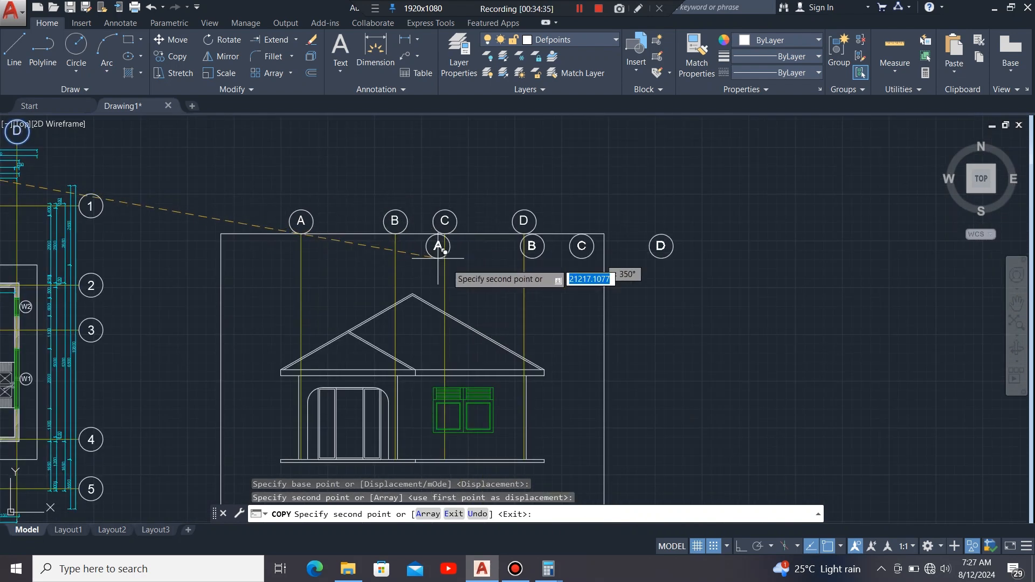
{"action": "key", "text": "Escape"}
{"action": "scroll", "coordinate": [653, 277], "scroll_direction": "down", "scroll_amount": 3}
{"action": "scroll", "coordinate": [574, 282], "scroll_direction": "up", "scroll_amount": 3}
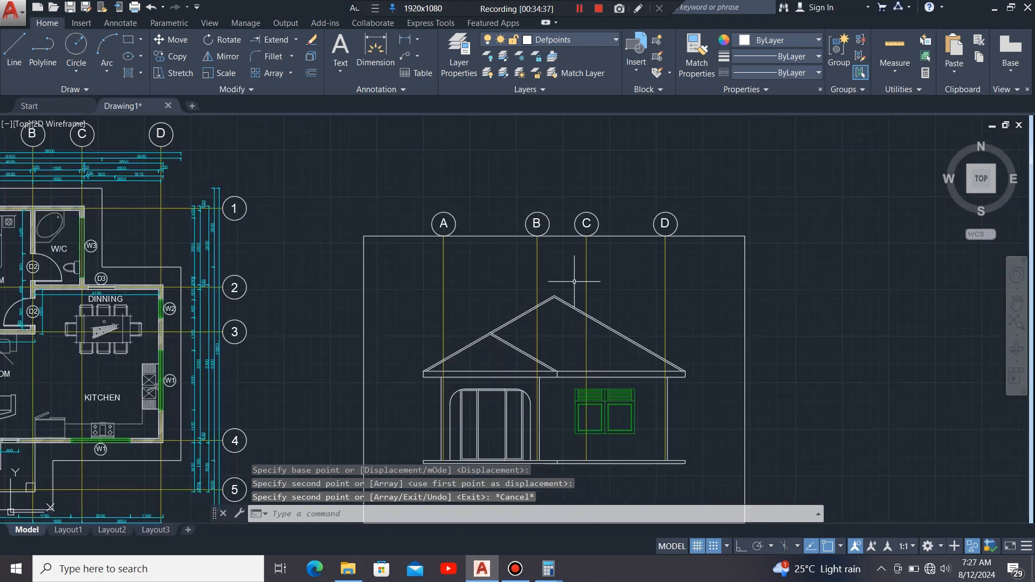
{"action": "scroll", "coordinate": [578, 277], "scroll_direction": "down", "scroll_amount": 2}
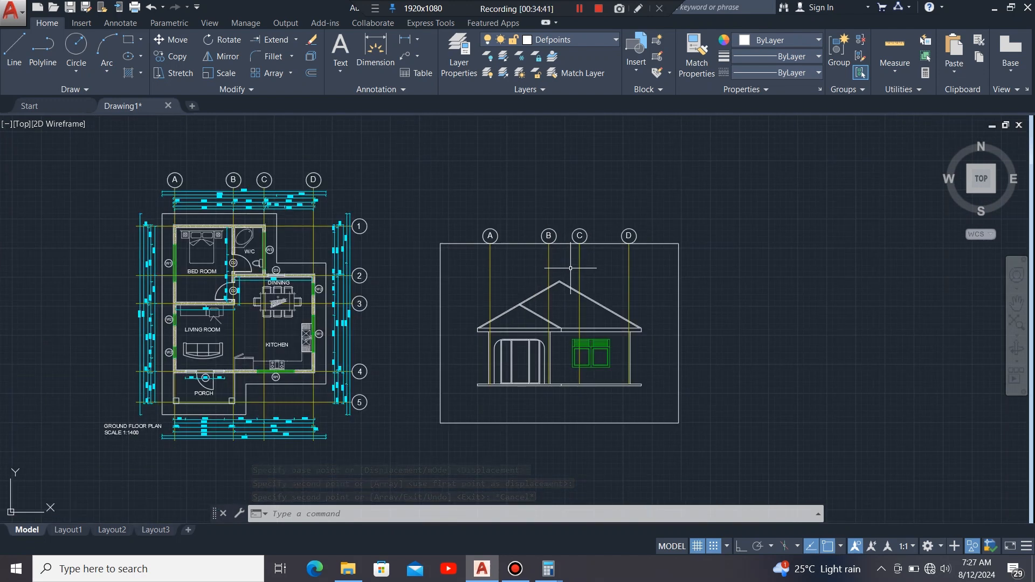
{"action": "scroll", "coordinate": [570, 268], "scroll_direction": "up", "scroll_amount": 2}
{"action": "scroll", "coordinate": [571, 248], "scroll_direction": "down", "scroll_amount": 2}
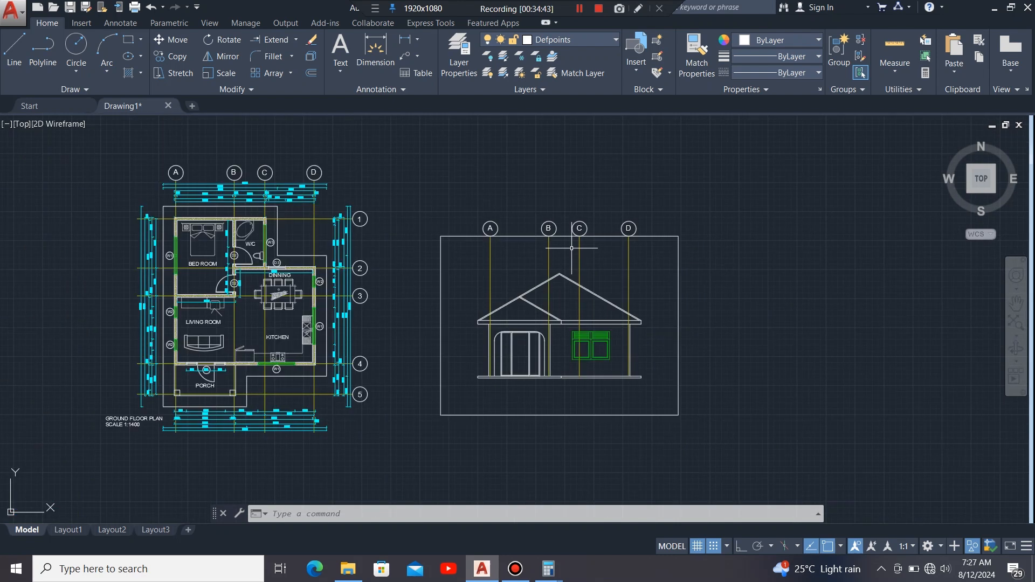
Step: Make DIMENSIONS the current layer and dimension the spacing between the elevation's gridlines A and B just below the bubbles
{"action": "scroll", "coordinate": [562, 331], "scroll_direction": "up", "scroll_amount": 2}
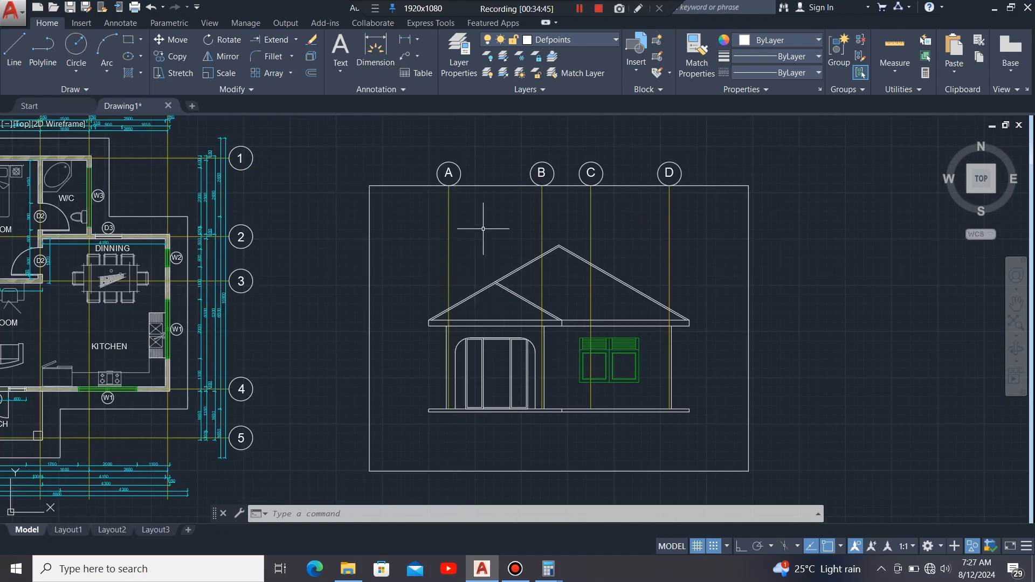
{"action": "left_click", "coordinate": [588, 39]}
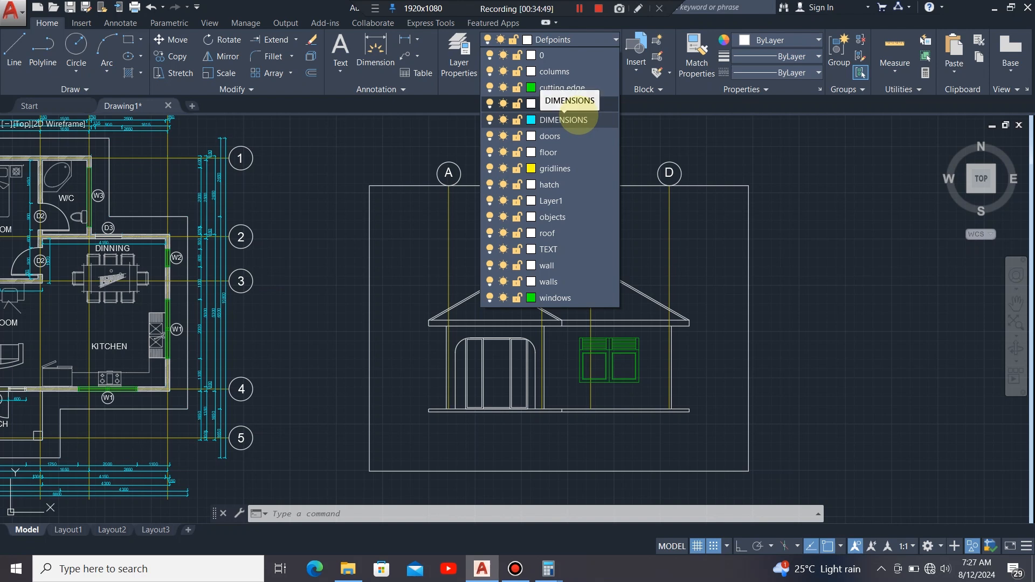
{"action": "left_click", "coordinate": [577, 119]}
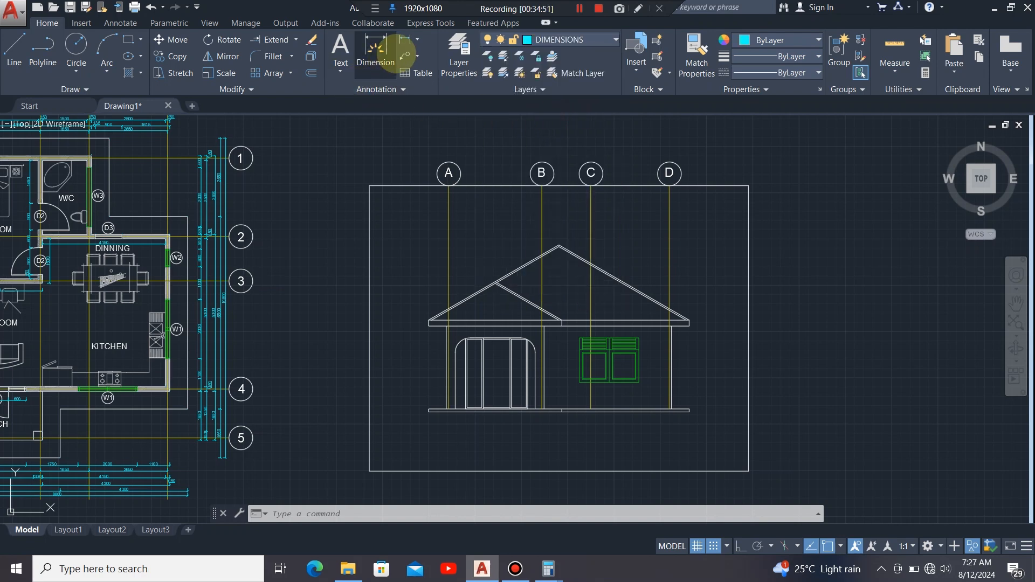
{"action": "left_click", "coordinate": [376, 48]}
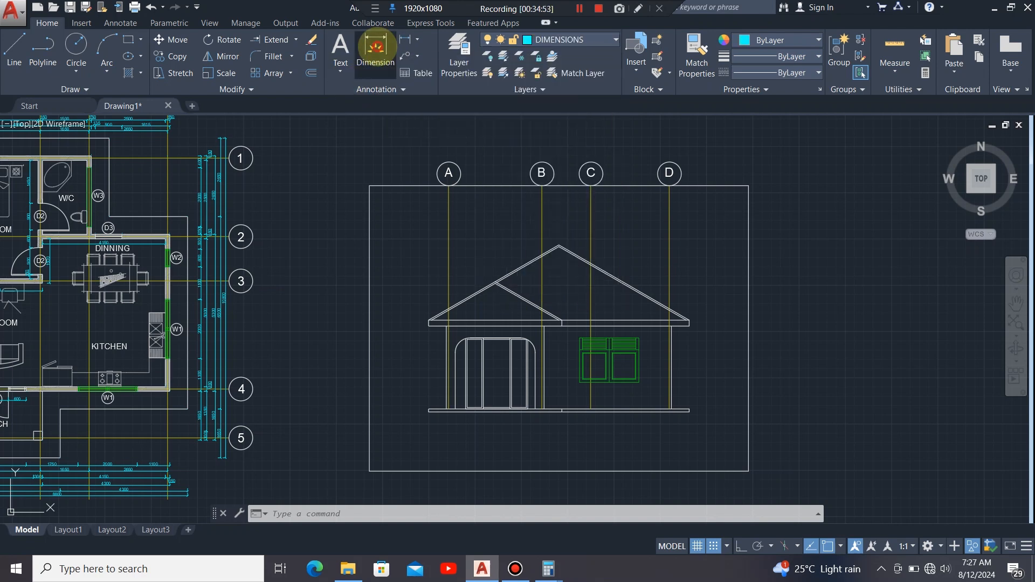
{"action": "scroll", "coordinate": [431, 181], "scroll_direction": "up", "scroll_amount": 8}
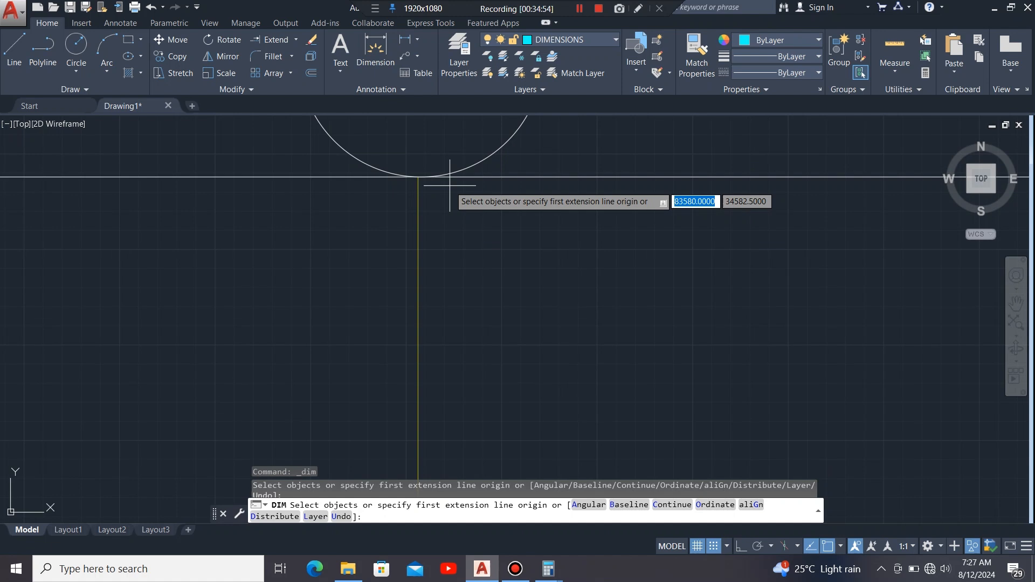
{"action": "left_click", "coordinate": [417, 176]}
{"action": "scroll", "coordinate": [416, 175], "scroll_direction": "down", "scroll_amount": 5}
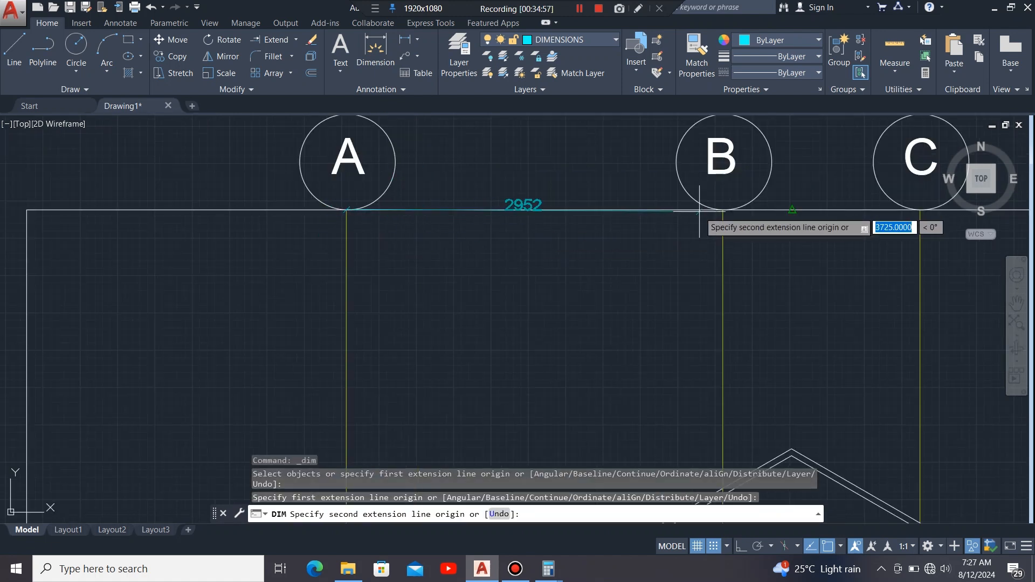
{"action": "scroll", "coordinate": [722, 209], "scroll_direction": "up", "scroll_amount": 6}
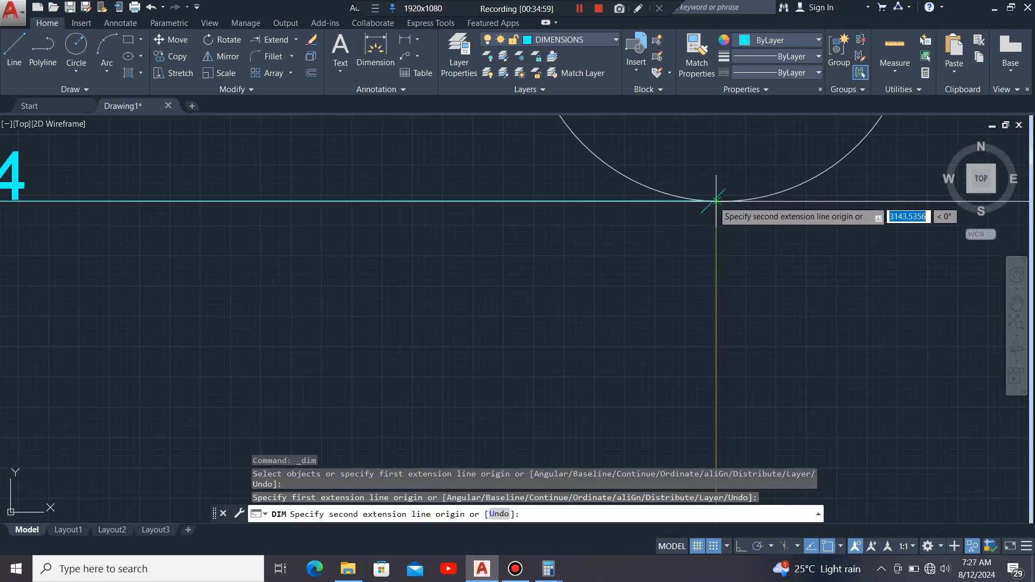
{"action": "left_click", "coordinate": [716, 200]}
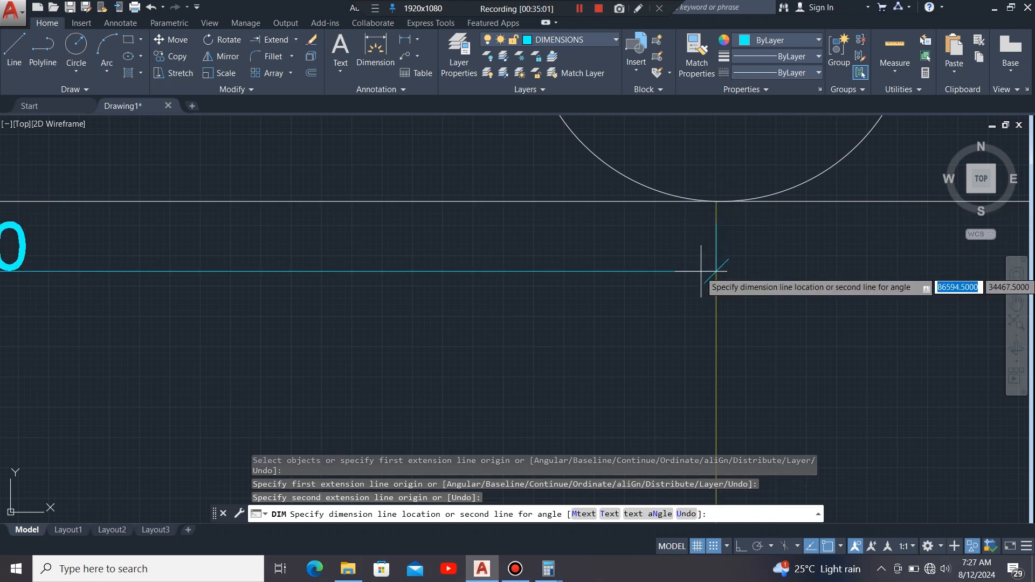
{"action": "scroll", "coordinate": [695, 259], "scroll_direction": "down", "scroll_amount": 5}
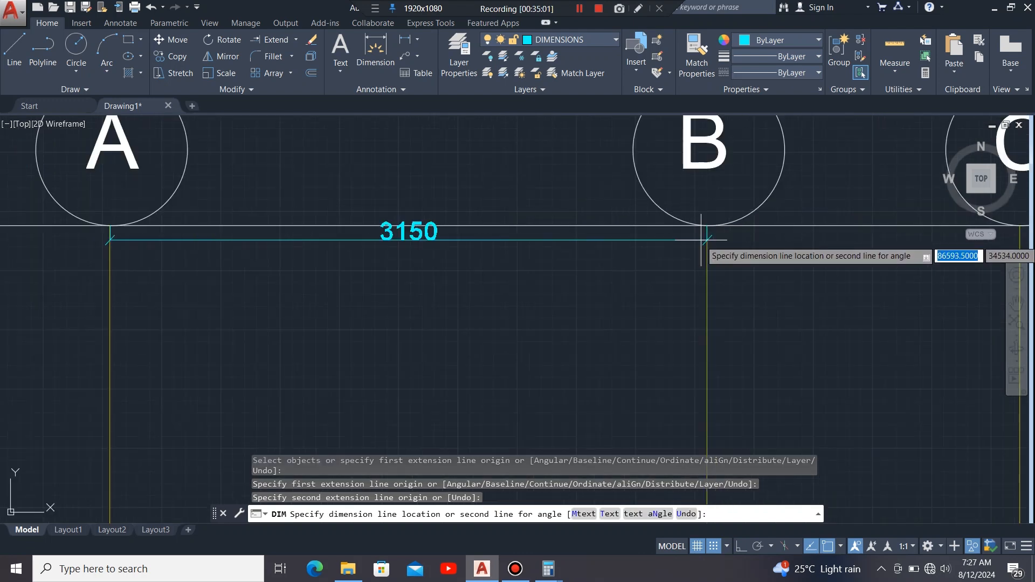
{"action": "left_click", "coordinate": [656, 286]}
{"action": "scroll", "coordinate": [751, 288], "scroll_direction": "up", "scroll_amount": 3}
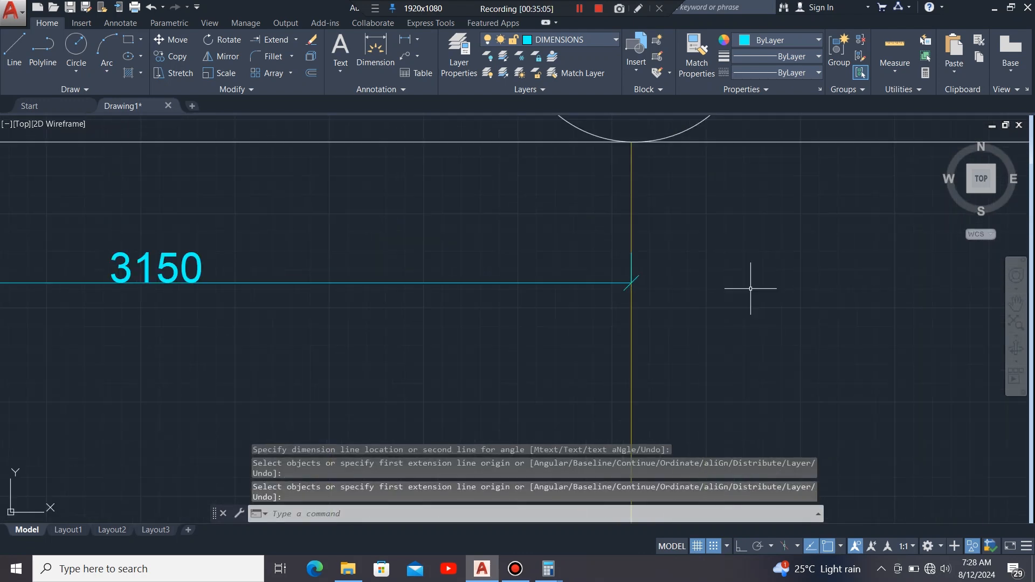
{"action": "key", "text": "Escape"}
Step: Continue the elevation's A–B dimension to gridline C, ending at the lower point of bubble C
{"action": "left_click", "coordinate": [631, 283]}
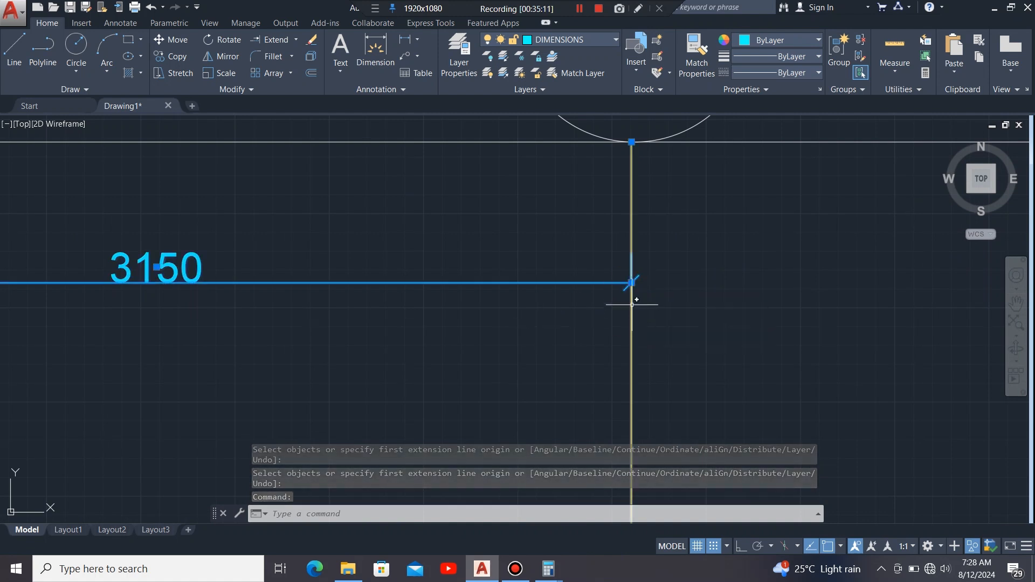
{"action": "mouse_move", "coordinate": [631, 283]}
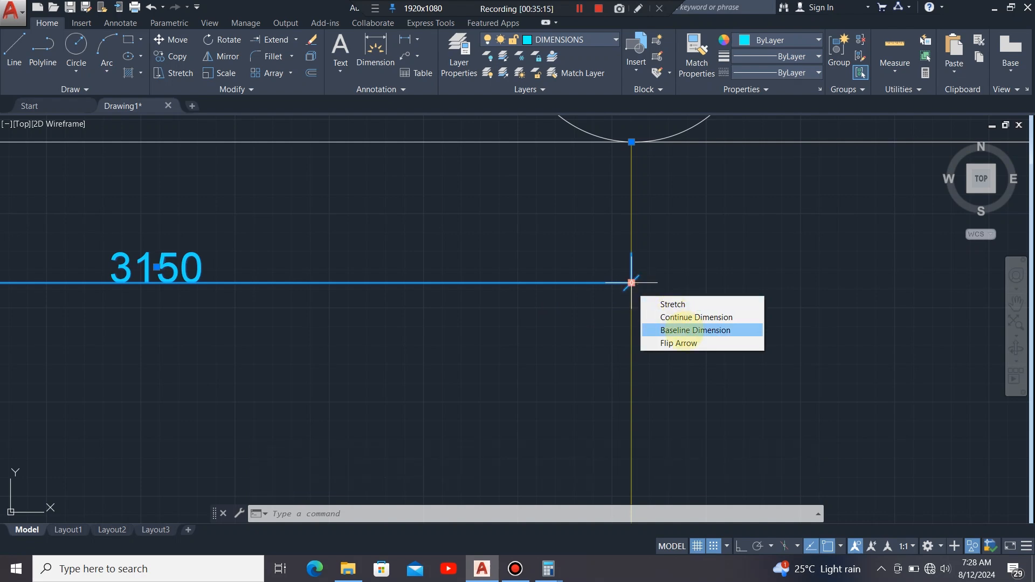
{"action": "left_click", "coordinate": [685, 317]}
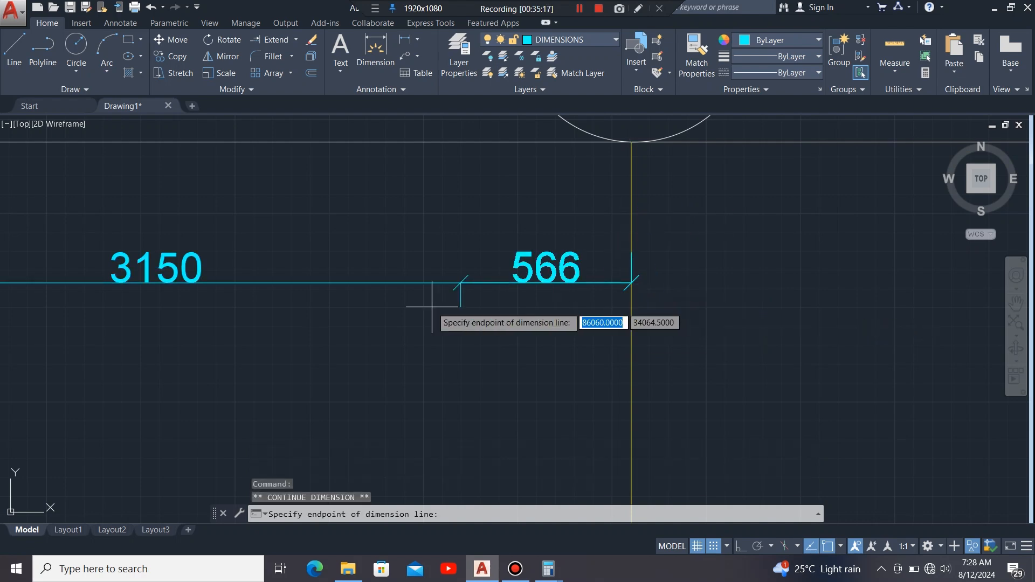
{"action": "scroll", "coordinate": [377, 312], "scroll_direction": "down", "scroll_amount": 5}
{"action": "scroll", "coordinate": [567, 291], "scroll_direction": "up", "scroll_amount": 5}
{"action": "scroll", "coordinate": [605, 282], "scroll_direction": "up", "scroll_amount": 2}
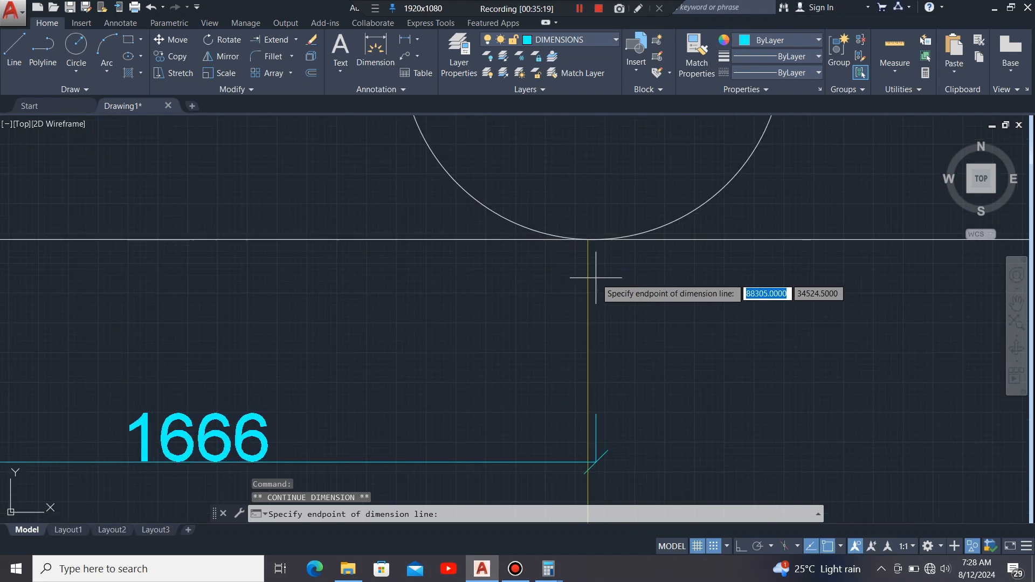
{"action": "left_click", "coordinate": [589, 239]}
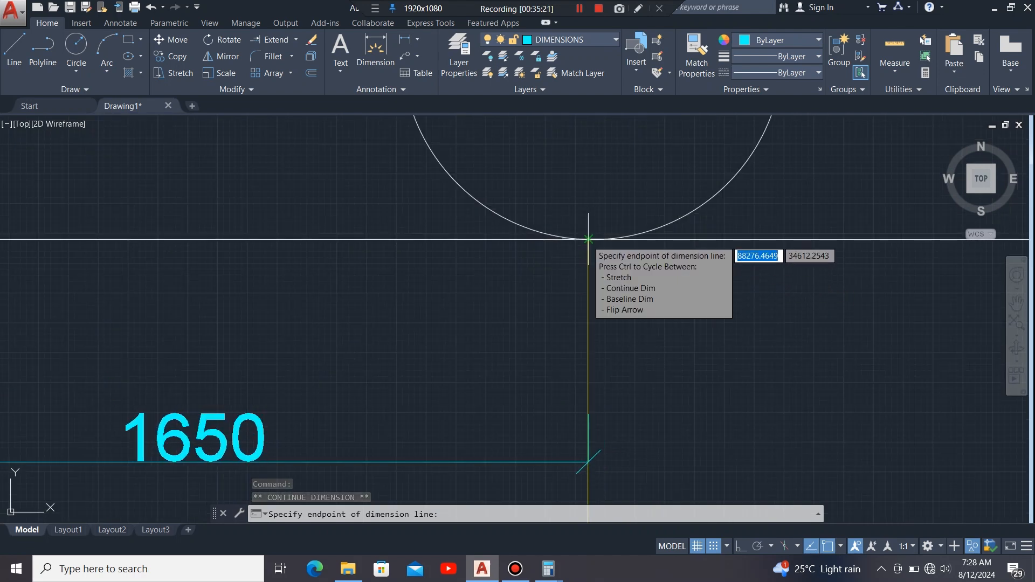
Step: Extend the dimension chain from gridline C to gridline D and end the continued dimensioning
{"action": "scroll", "coordinate": [410, 278], "scroll_direction": "down", "scroll_amount": 5}
{"action": "scroll", "coordinate": [786, 268], "scroll_direction": "up", "scroll_amount": 4}
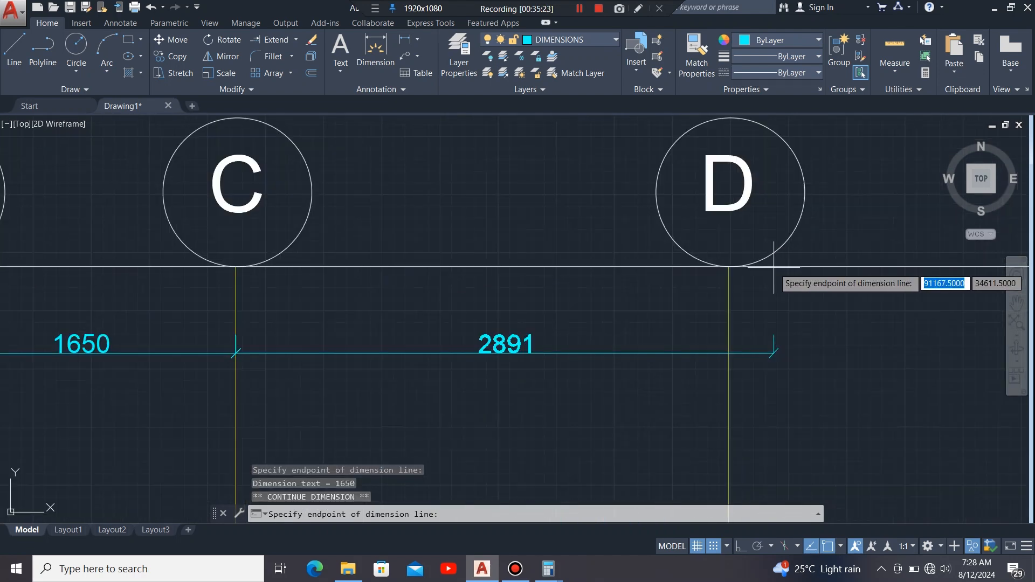
{"action": "left_click", "coordinate": [659, 258]}
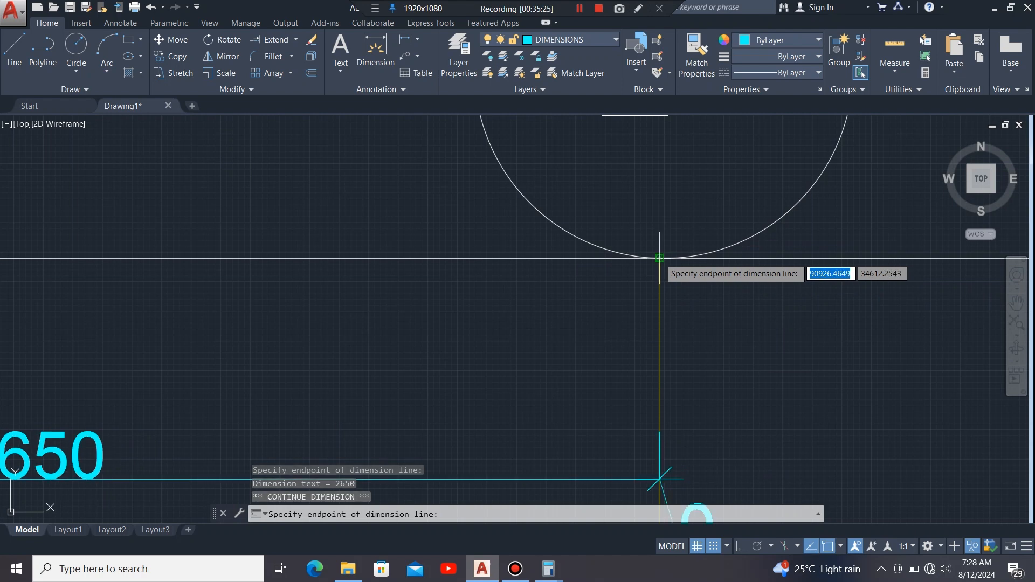
{"action": "scroll", "coordinate": [534, 259], "scroll_direction": "down", "scroll_amount": 5}
{"action": "key", "text": "Escape"}
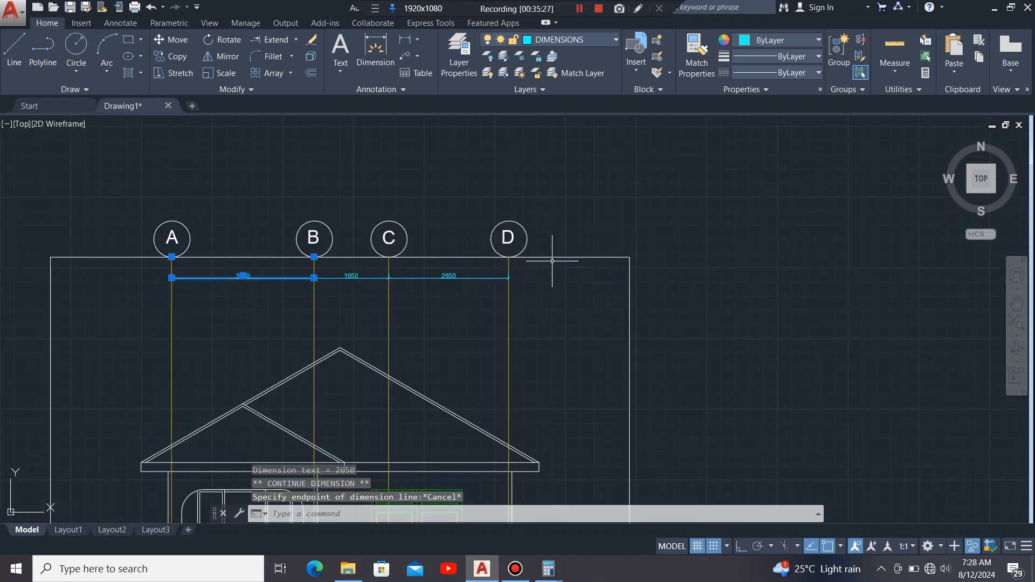
{"action": "scroll", "coordinate": [797, 263], "scroll_direction": "down", "scroll_amount": 4}
{"action": "scroll", "coordinate": [626, 287], "scroll_direction": "up", "scroll_amount": 4}
{"action": "key", "text": "Escape"}
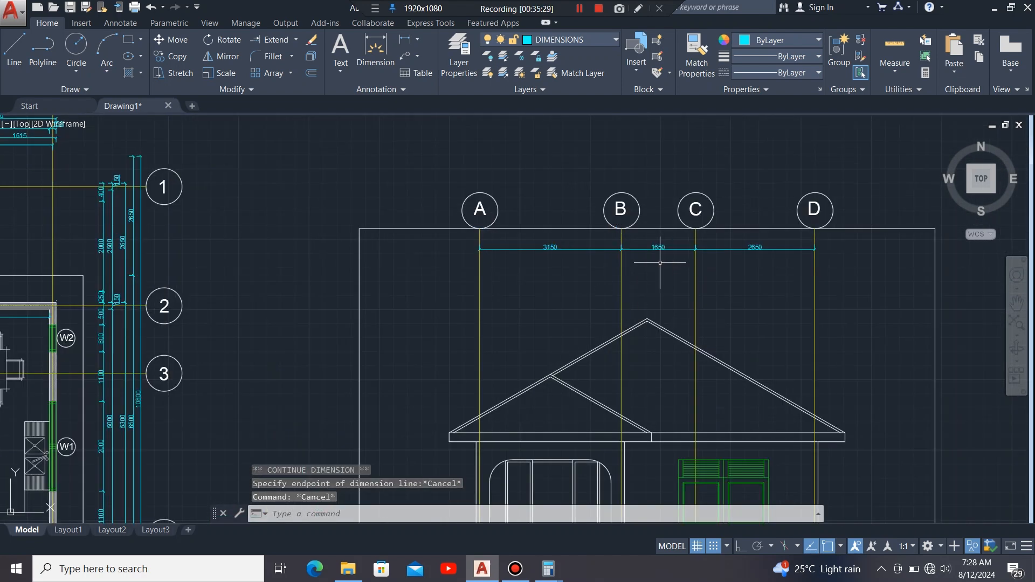
Step: Make hatch the current layer
{"action": "scroll", "coordinate": [512, 264], "scroll_direction": "down", "scroll_amount": 2}
{"action": "scroll", "coordinate": [544, 421], "scroll_direction": "up", "scroll_amount": 2}
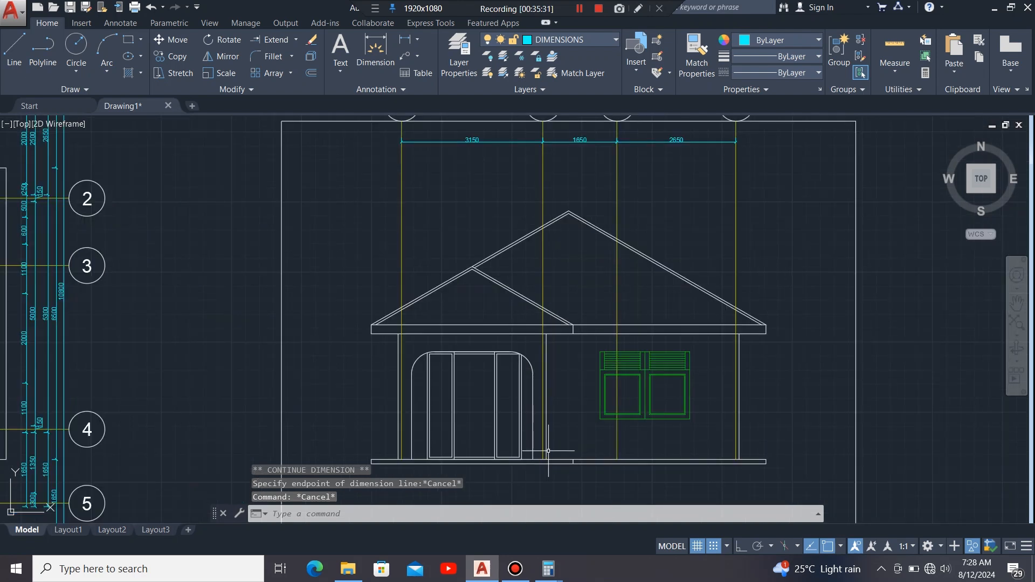
{"action": "scroll", "coordinate": [555, 377], "scroll_direction": "down", "scroll_amount": 2}
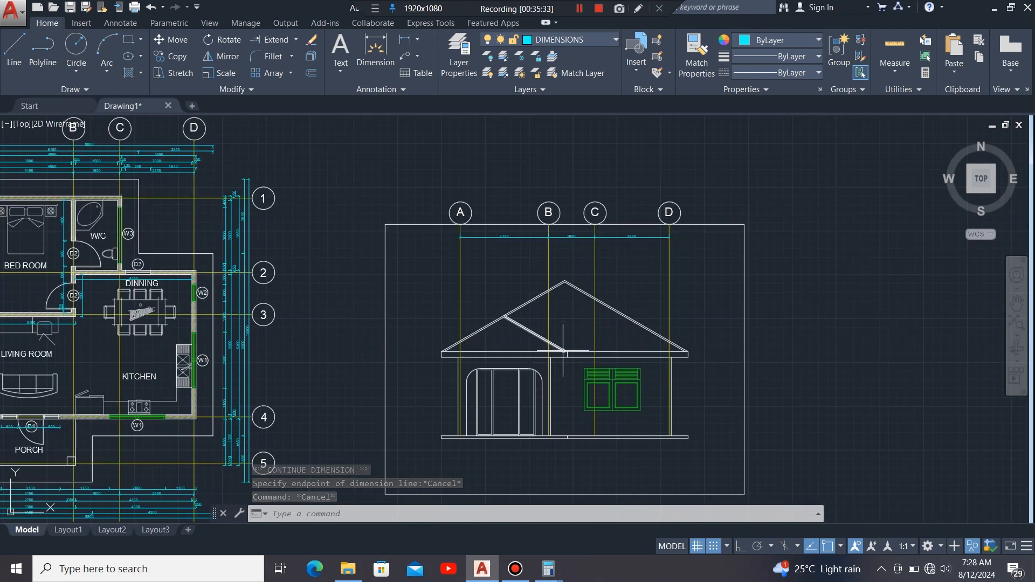
{"action": "scroll", "coordinate": [508, 331], "scroll_direction": "up", "scroll_amount": 2}
{"action": "scroll", "coordinate": [512, 349], "scroll_direction": "up", "scroll_amount": 2}
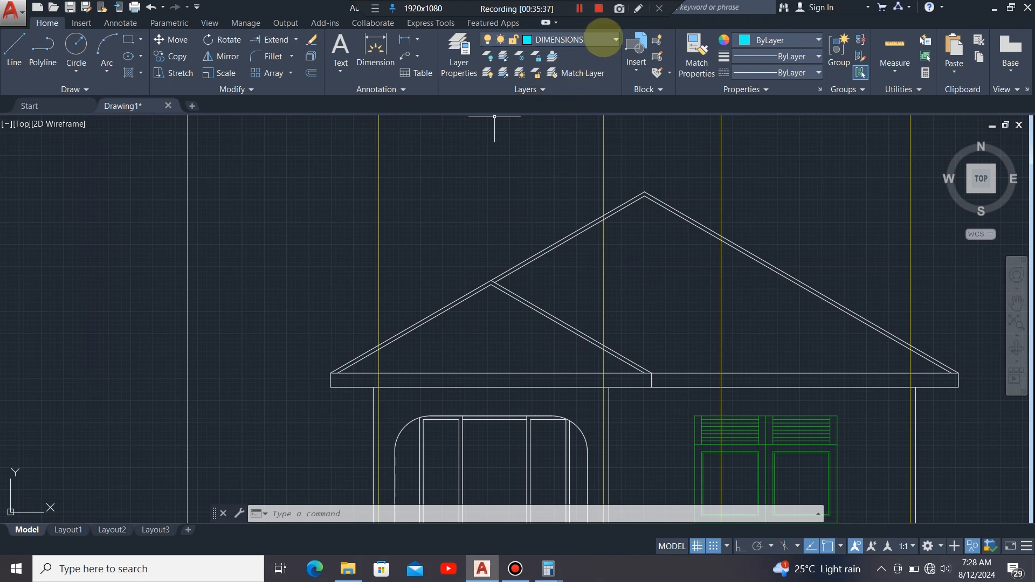
{"action": "left_click", "coordinate": [604, 37]}
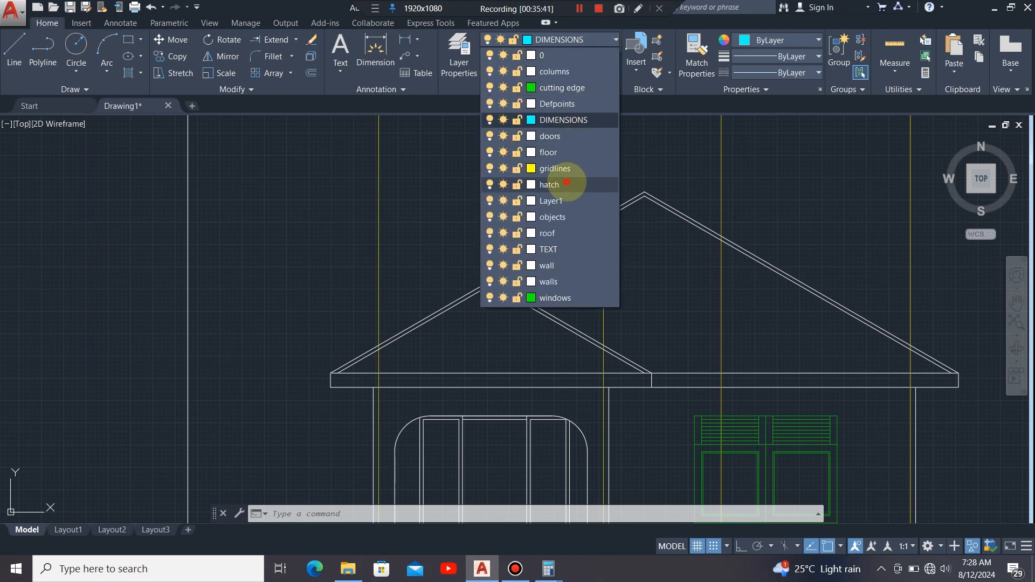
{"action": "left_click", "coordinate": [565, 183]}
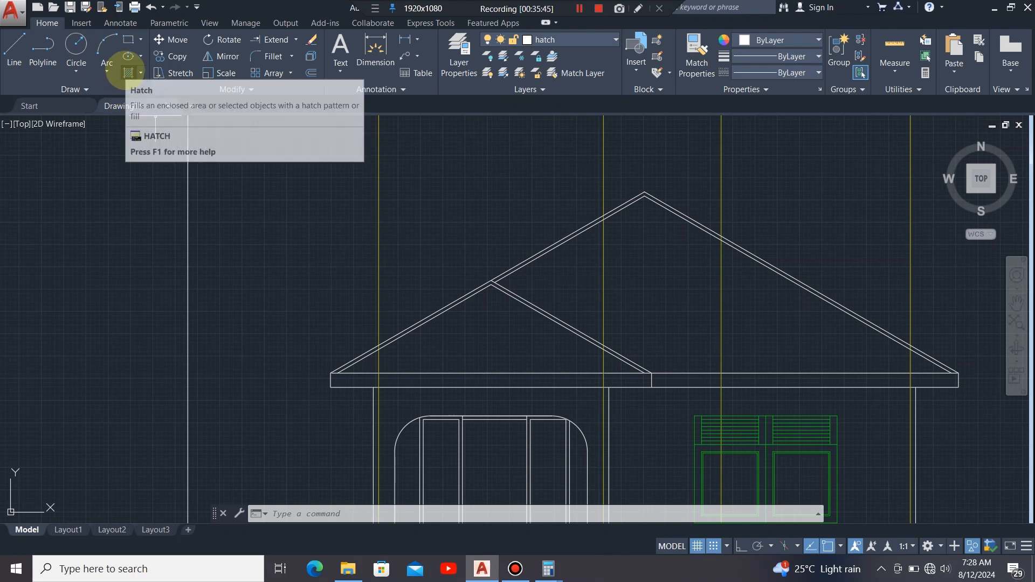
Step: Set up a hatch with the HONEY pattern, scale 1000 and transparency 40
{"action": "left_click", "coordinate": [128, 72]}
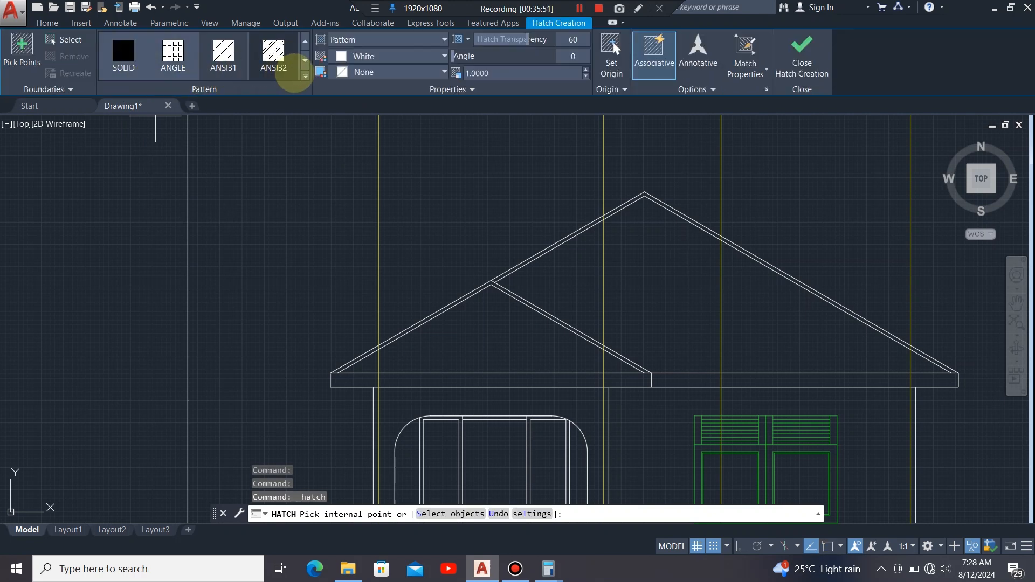
{"action": "left_click", "coordinate": [305, 76]}
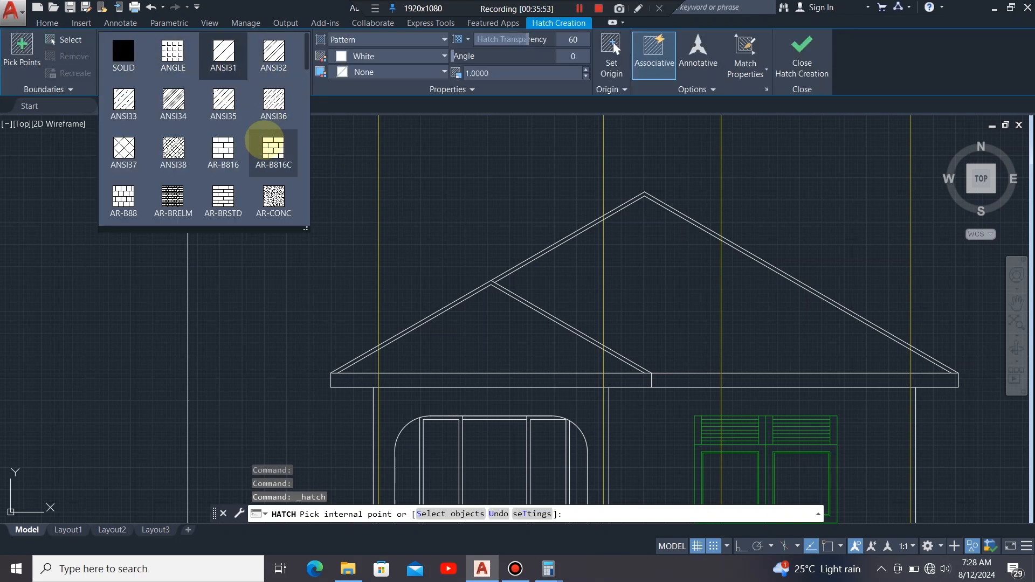
{"action": "scroll", "coordinate": [270, 146], "scroll_direction": "down", "scroll_amount": 3}
{"action": "scroll", "coordinate": [259, 149], "scroll_direction": "down", "scroll_amount": 5}
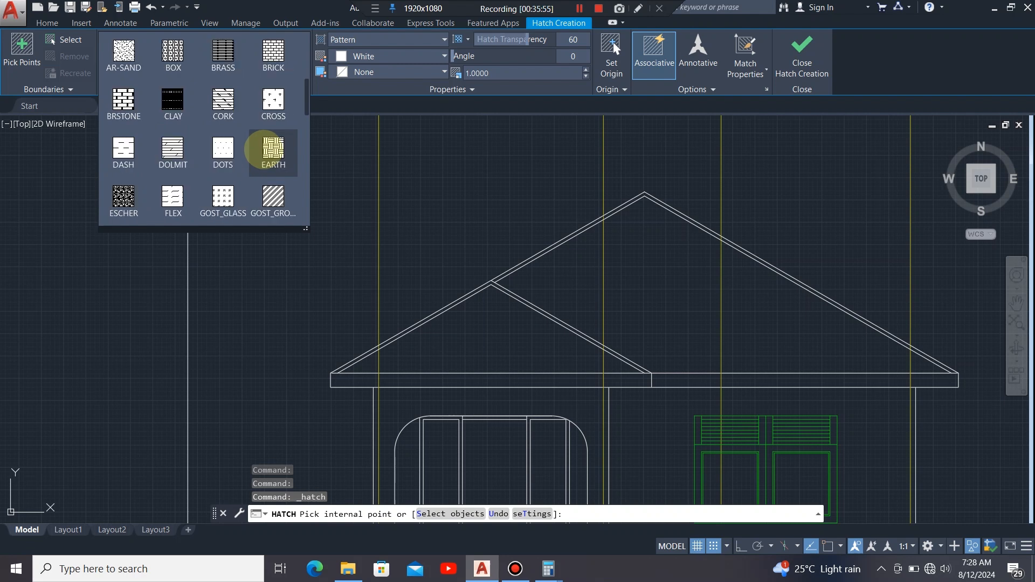
{"action": "scroll", "coordinate": [259, 150], "scroll_direction": "down", "scroll_amount": 2}
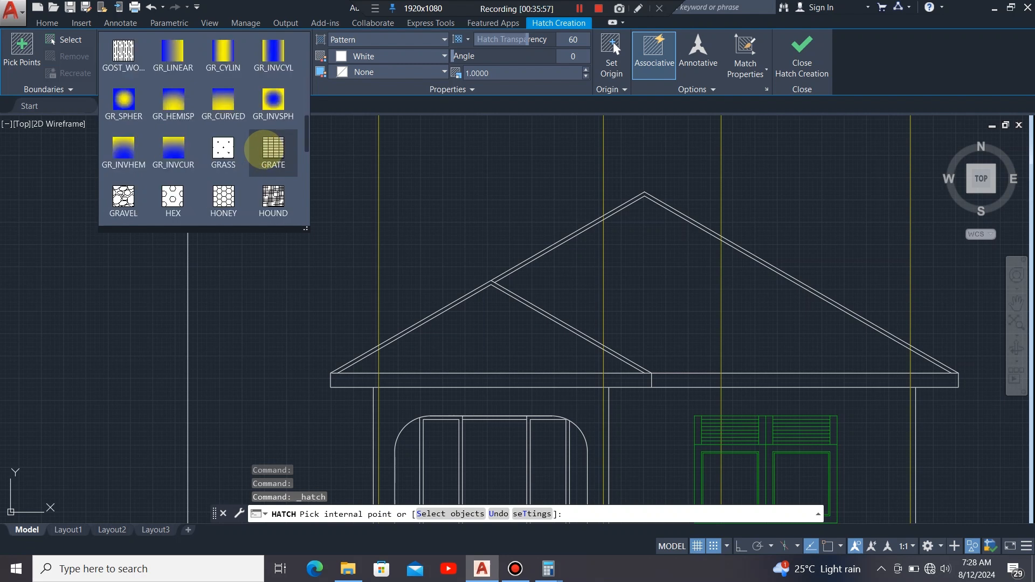
{"action": "scroll", "coordinate": [273, 150], "scroll_direction": "down", "scroll_amount": 1}
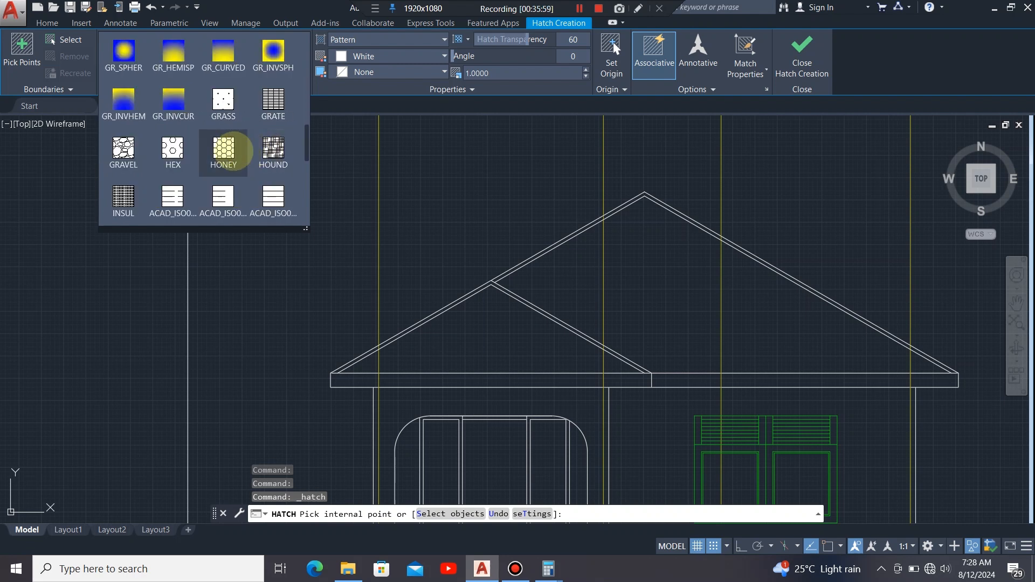
{"action": "left_click", "coordinate": [223, 149]}
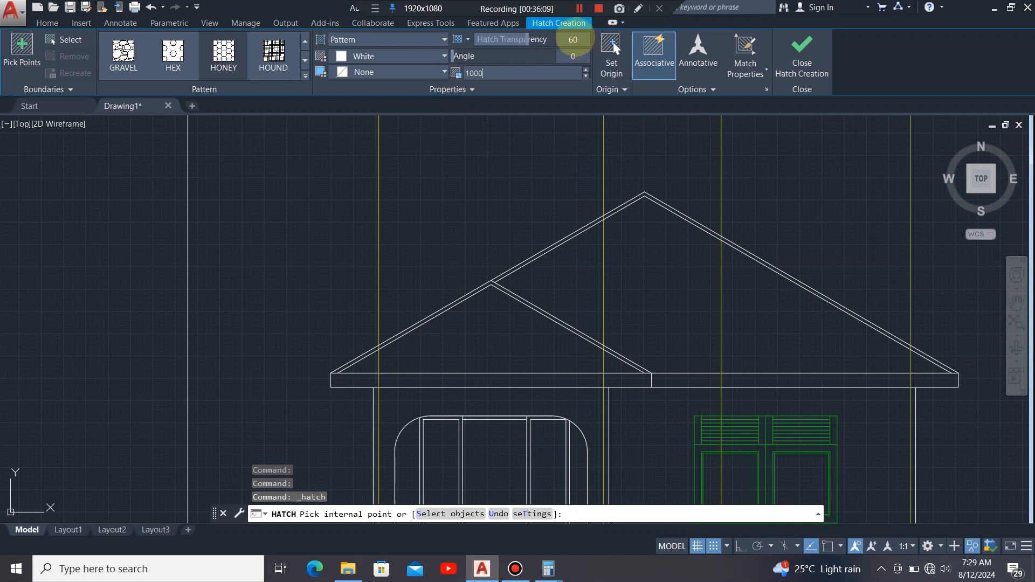
{"action": "key", "text": "Return"}
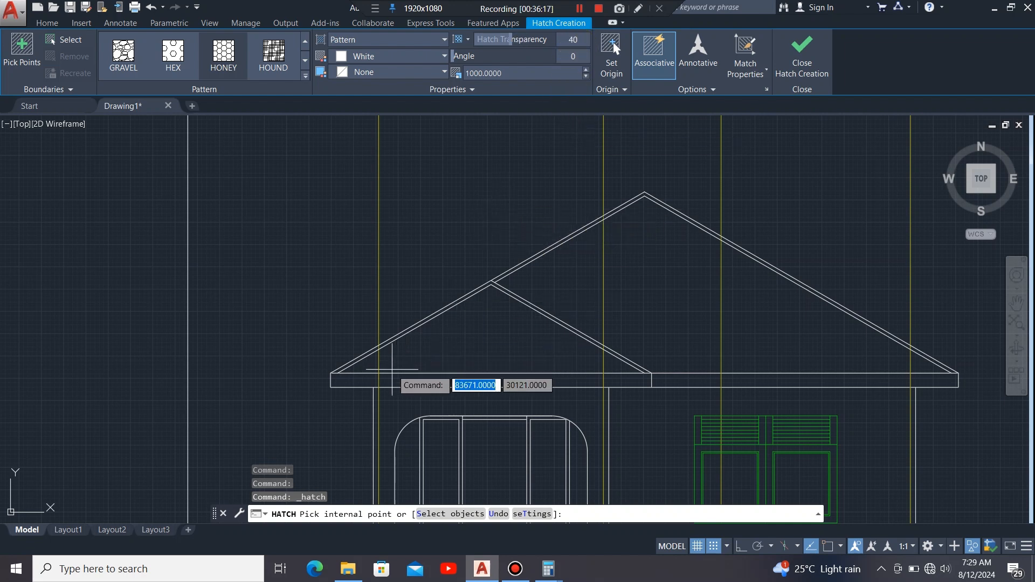
Step: Fill all roof areas of the front elevation, on both gables and between the gridlines, with the honeycomb hatch
{"action": "left_click", "coordinate": [370, 362]}
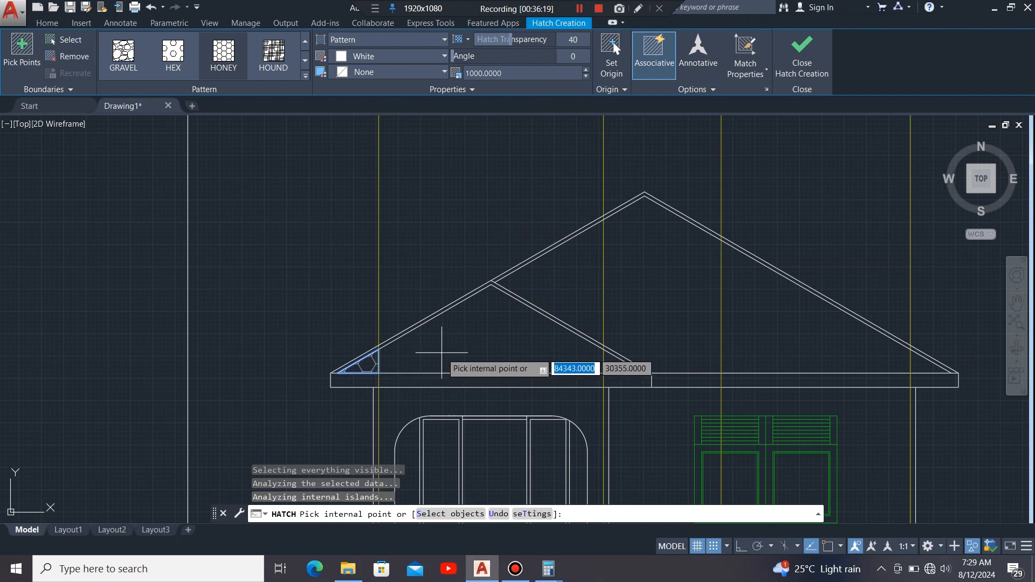
{"action": "left_click", "coordinate": [439, 346]}
{"action": "left_click", "coordinate": [570, 300]}
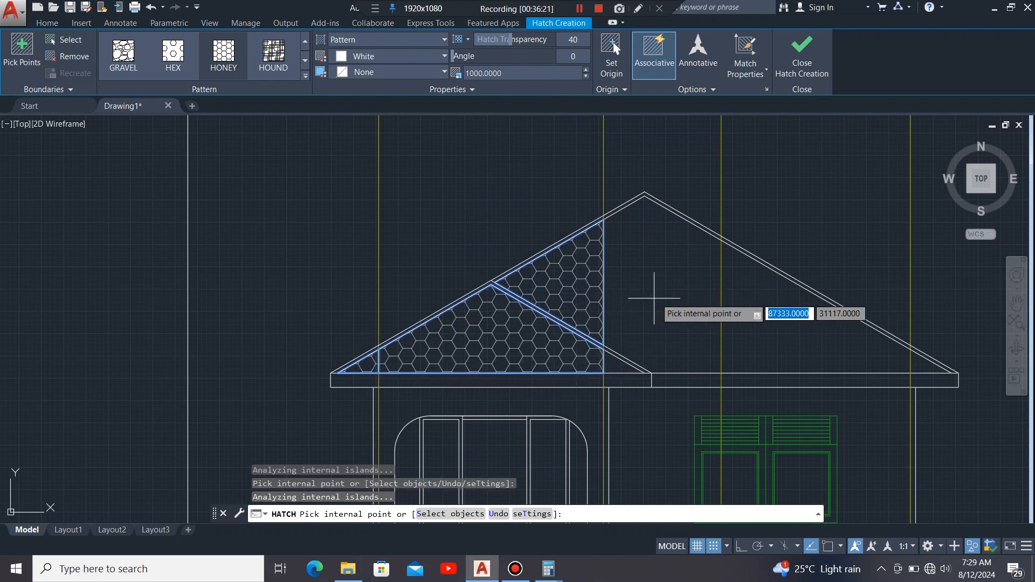
{"action": "left_click", "coordinate": [667, 298]}
{"action": "left_click", "coordinate": [760, 325]}
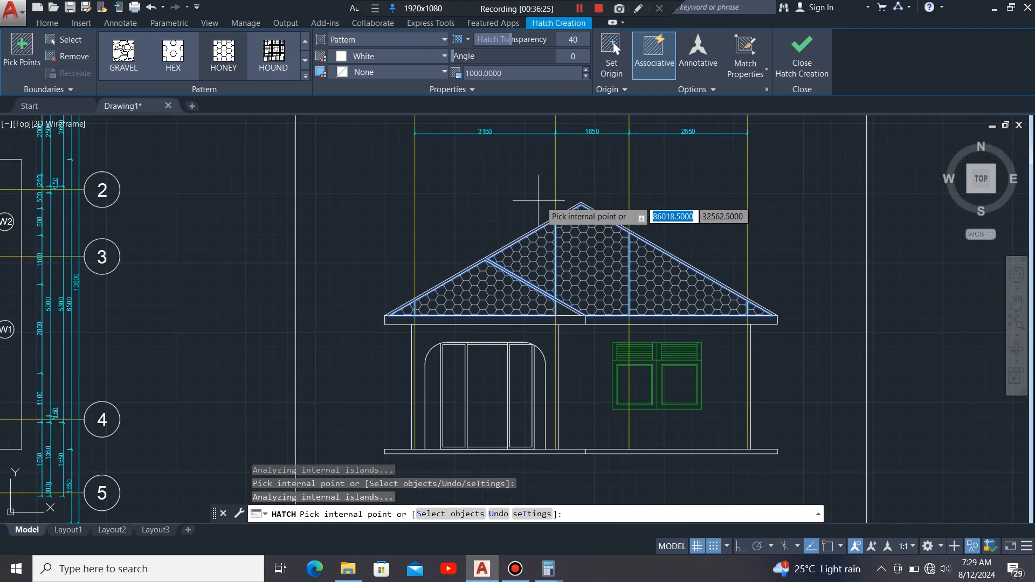
{"action": "scroll", "coordinate": [554, 197], "scroll_direction": "down", "scroll_amount": 2}
{"action": "scroll", "coordinate": [480, 194], "scroll_direction": "down", "scroll_amount": 3}
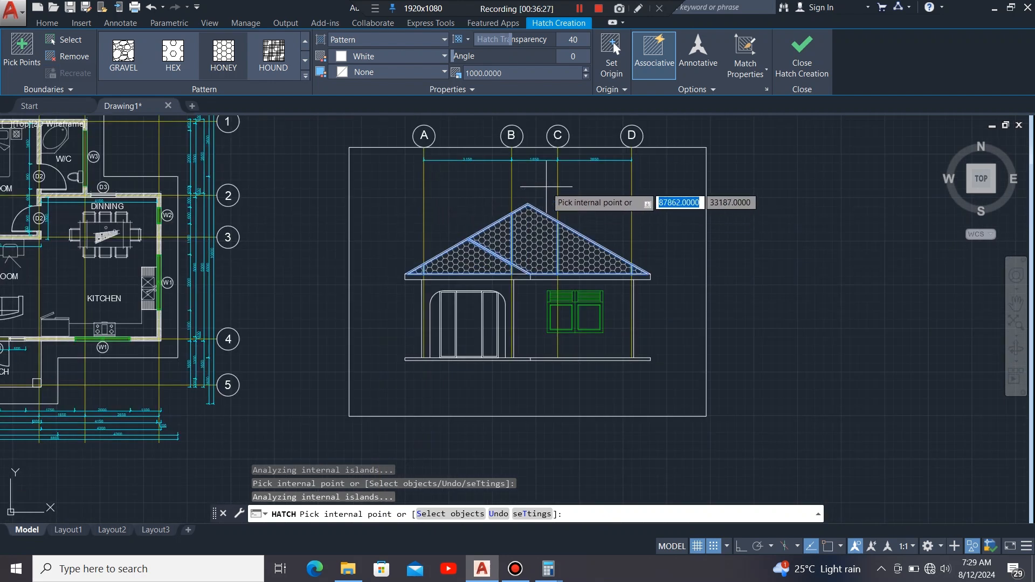
{"action": "key", "text": "Escape"}
{"action": "scroll", "coordinate": [531, 313], "scroll_direction": "up", "scroll_amount": 2}
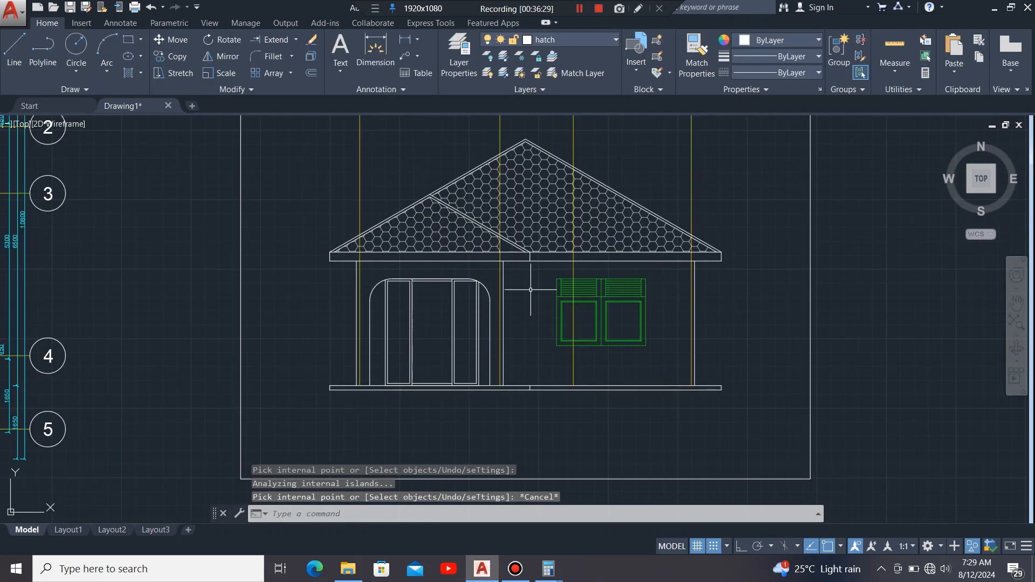
{"action": "scroll", "coordinate": [669, 175], "scroll_direction": "down", "scroll_amount": 2}
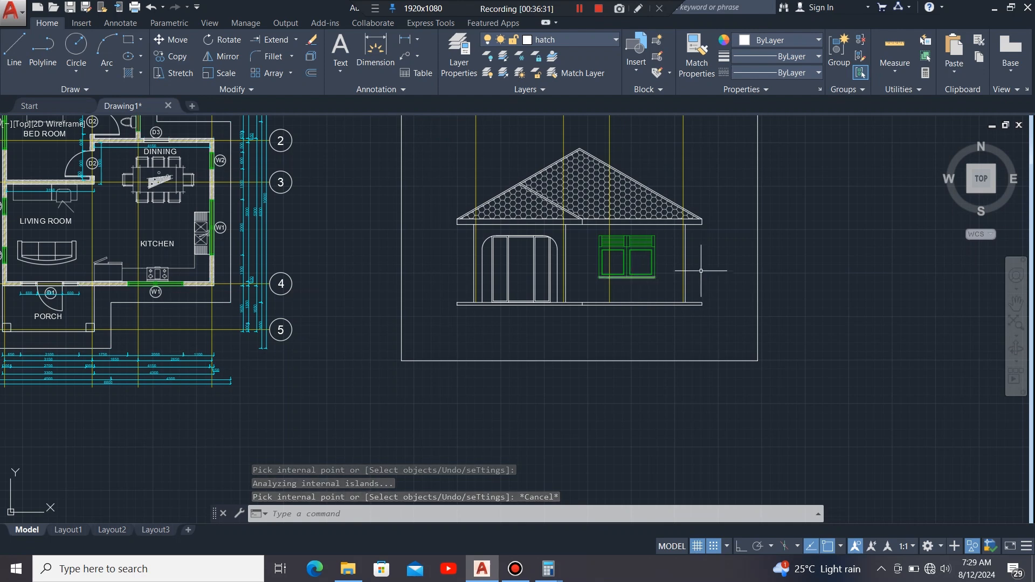
{"action": "scroll", "coordinate": [696, 269], "scroll_direction": "up", "scroll_amount": 2}
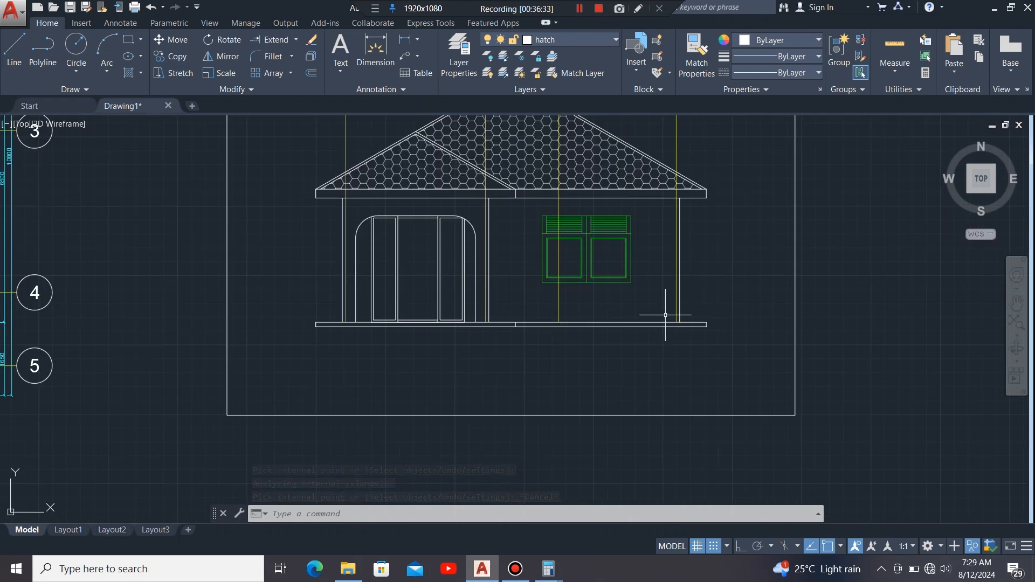
{"action": "scroll", "coordinate": [665, 315], "scroll_direction": "down", "scroll_amount": 2}
{"action": "scroll", "coordinate": [620, 302], "scroll_direction": "up", "scroll_amount": 4}
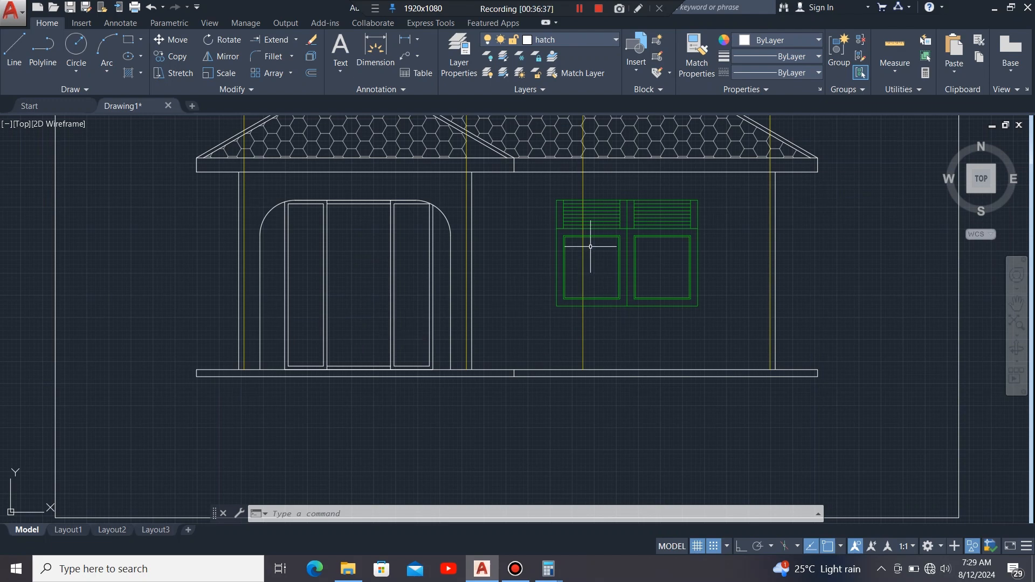
Step: Copy the D1 door tag and W1 window tag from the floor plan's porch side onto the door and window of the front elevation
{"action": "scroll", "coordinate": [591, 247], "scroll_direction": "down", "scroll_amount": 6}
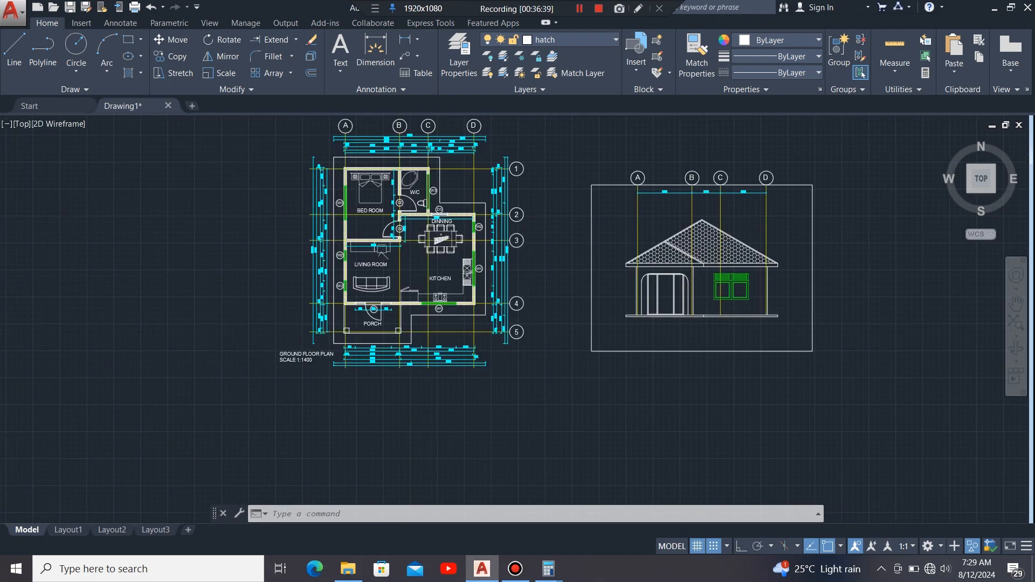
{"action": "scroll", "coordinate": [374, 311], "scroll_direction": "up", "scroll_amount": 15}
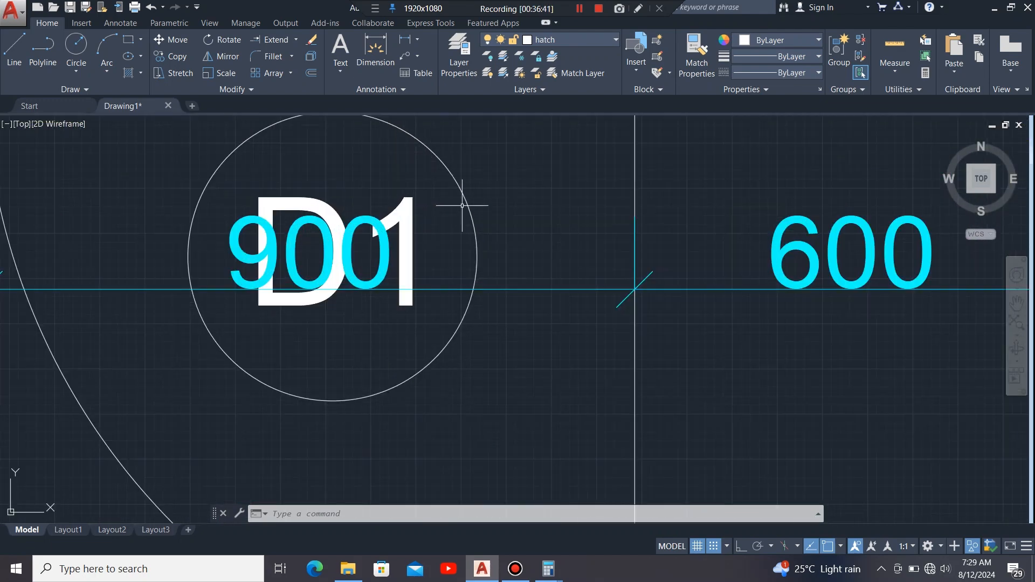
{"action": "left_click", "coordinate": [477, 158]}
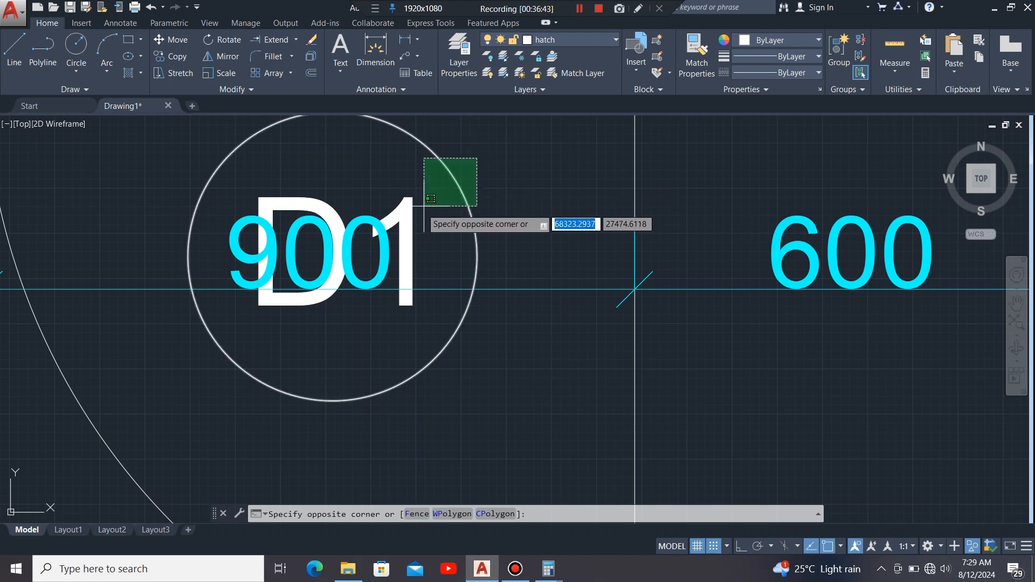
{"action": "left_click", "coordinate": [406, 232]}
{"action": "scroll", "coordinate": [210, 313], "scroll_direction": "down", "scroll_amount": 10}
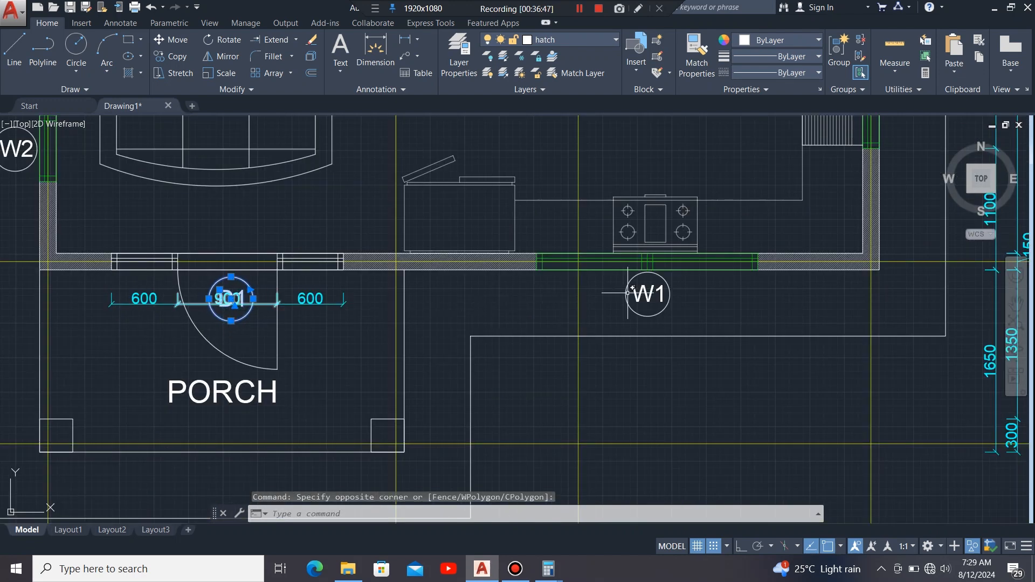
{"action": "scroll", "coordinate": [673, 283], "scroll_direction": "up", "scroll_amount": 4}
{"action": "left_click", "coordinate": [686, 282]}
{"action": "left_click", "coordinate": [596, 335]}
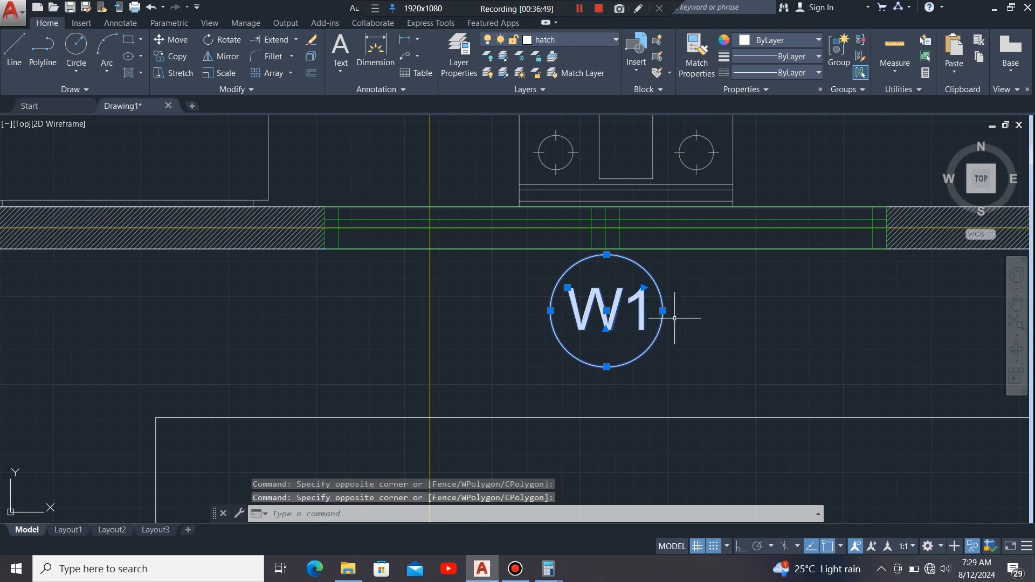
{"action": "scroll", "coordinate": [675, 318], "scroll_direction": "down", "scroll_amount": 6}
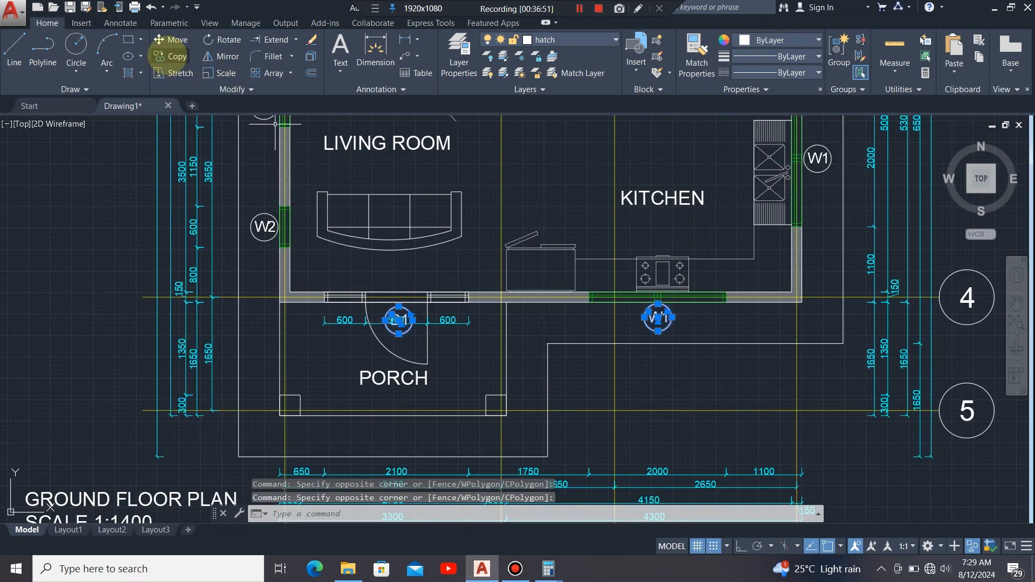
{"action": "left_click", "coordinate": [170, 56]}
{"action": "scroll", "coordinate": [398, 343], "scroll_direction": "up", "scroll_amount": 6}
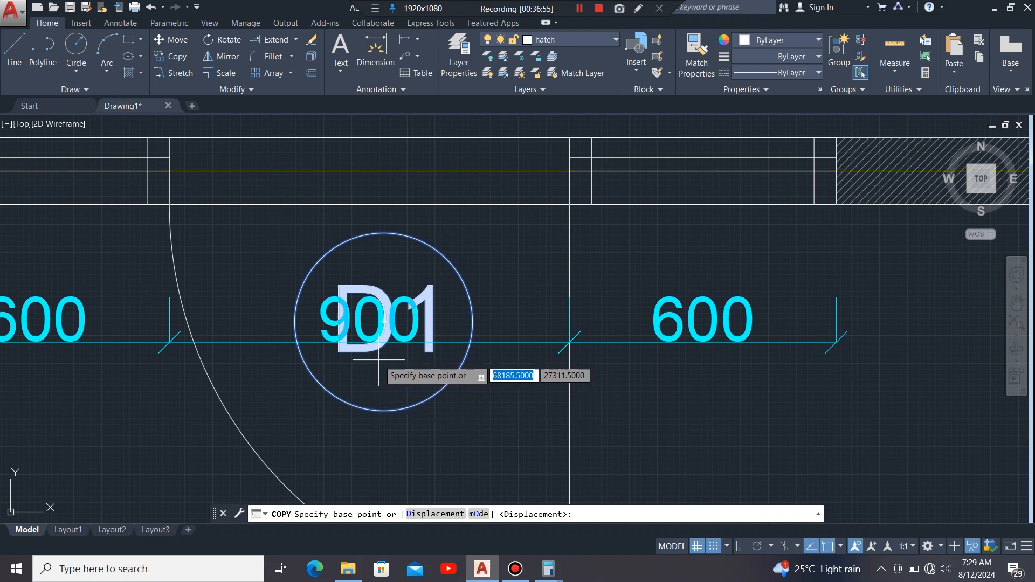
{"action": "left_click", "coordinate": [384, 322]}
{"action": "scroll", "coordinate": [384, 322], "scroll_direction": "down", "scroll_amount": 6}
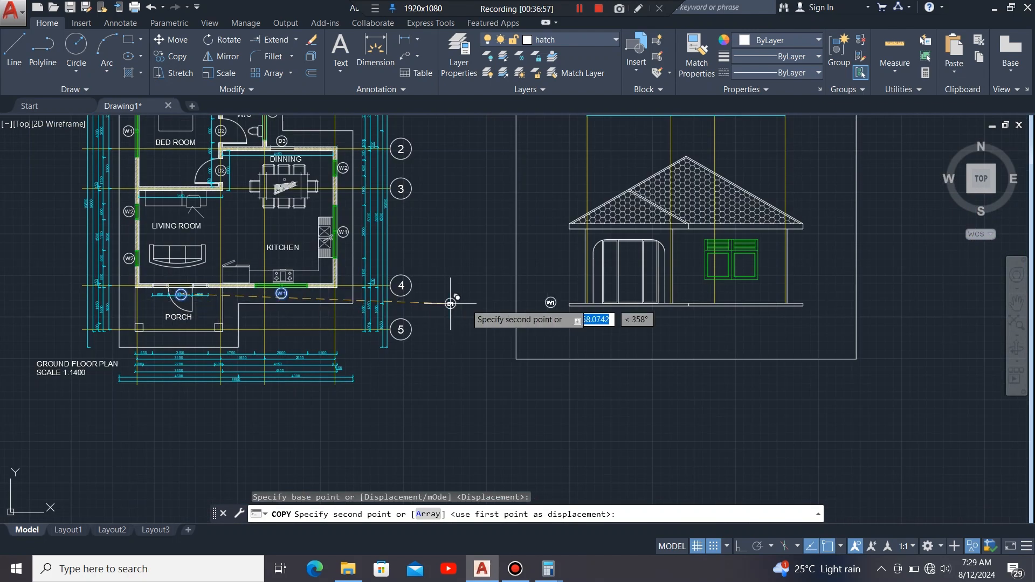
{"action": "scroll", "coordinate": [640, 252], "scroll_direction": "up", "scroll_amount": 5}
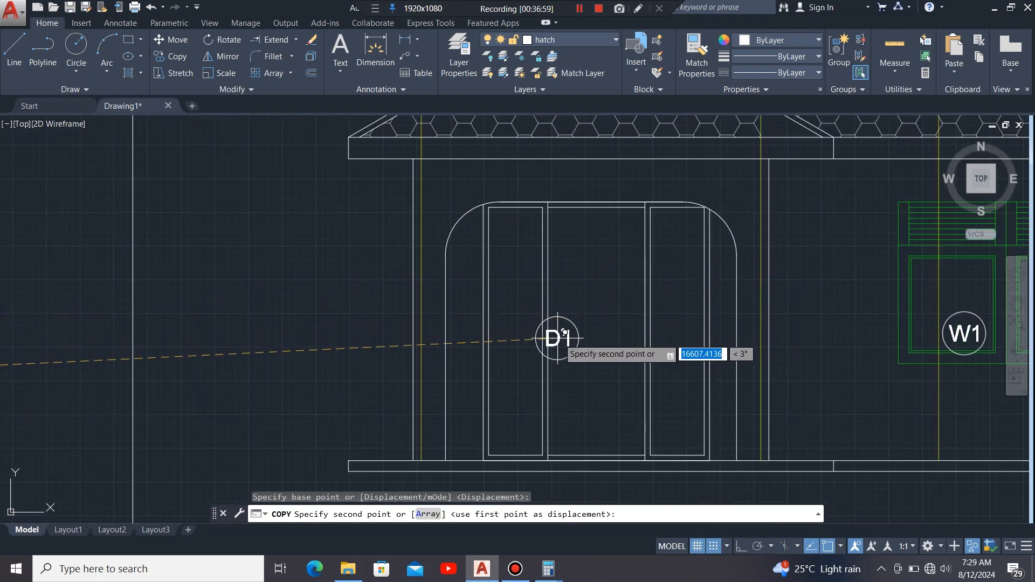
{"action": "scroll", "coordinate": [555, 340], "scroll_direction": "down", "scroll_amount": 3}
{"action": "scroll", "coordinate": [573, 336], "scroll_direction": "up", "scroll_amount": 4}
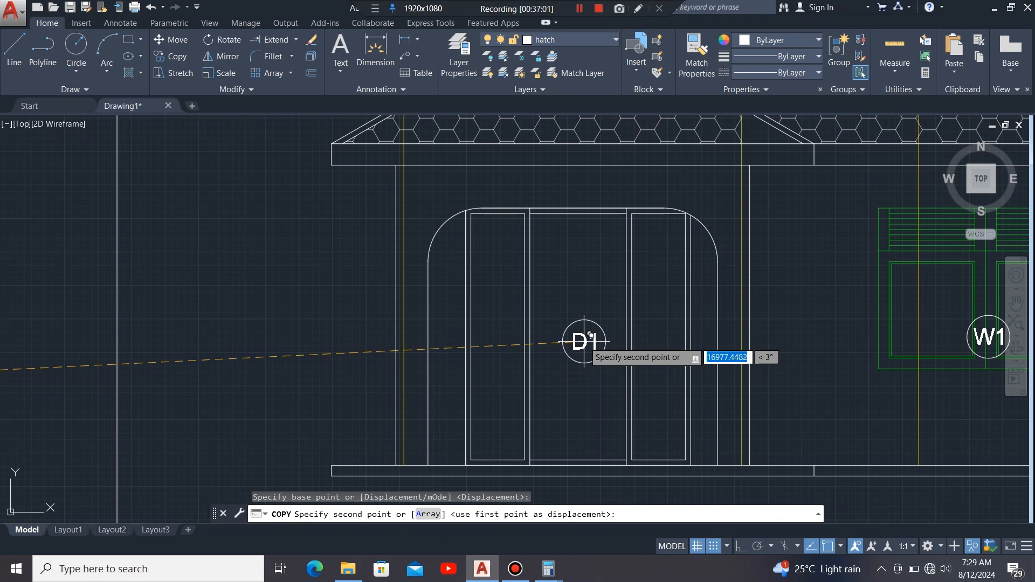
{"action": "scroll", "coordinate": [579, 341], "scroll_direction": "down", "scroll_amount": 5}
{"action": "key", "text": "Escape"}
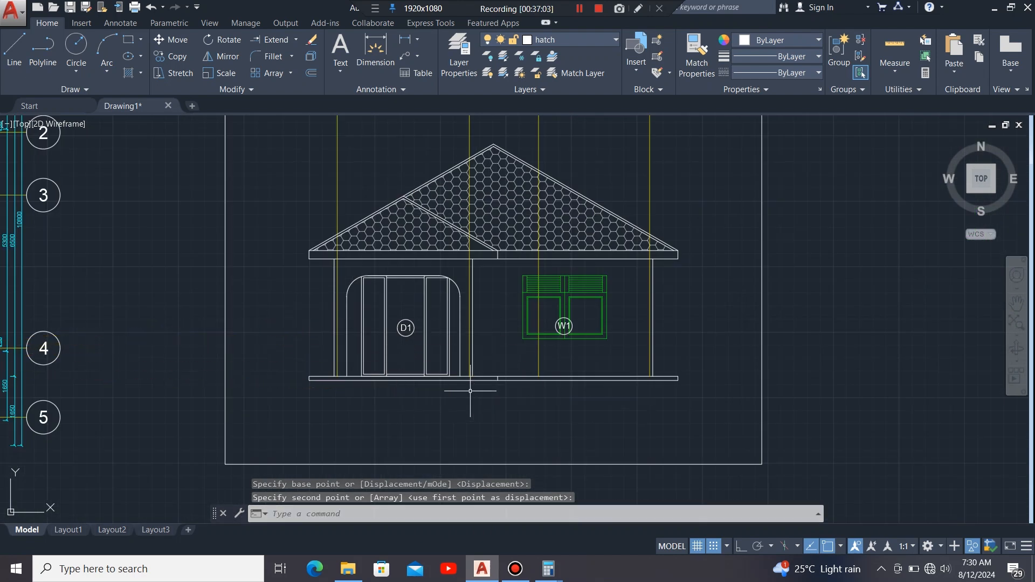
Step: Move the elevation's W1 tag straight up along the mullion to the middle of the window's lower panes
{"action": "scroll", "coordinate": [578, 316], "scroll_direction": "up", "scroll_amount": 5}
{"action": "left_click", "coordinate": [564, 358]}
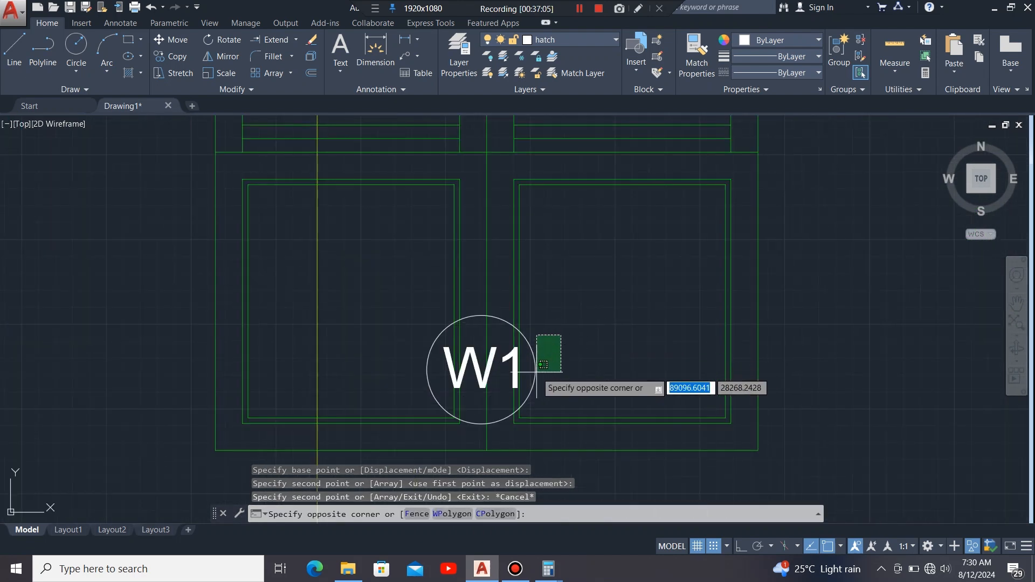
{"action": "left_click", "coordinate": [534, 373]}
{"action": "left_click", "coordinate": [496, 370]}
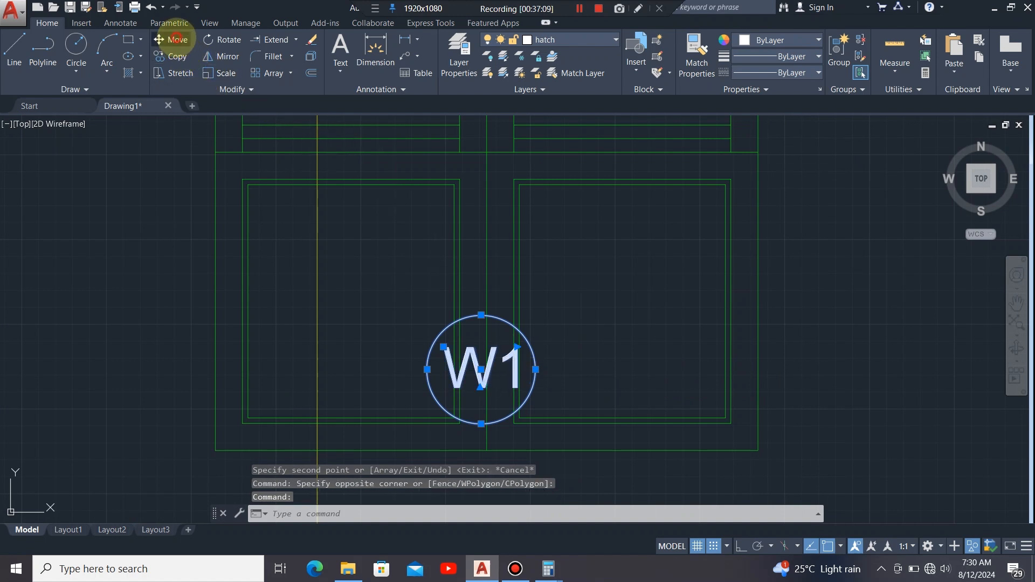
{"action": "left_click", "coordinate": [176, 39]}
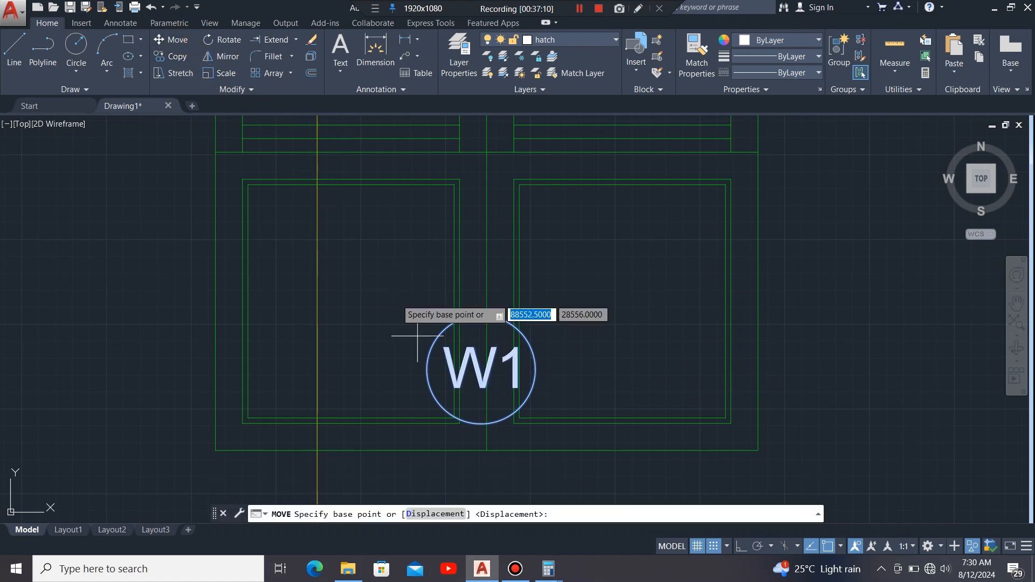
{"action": "left_click", "coordinate": [481, 370]}
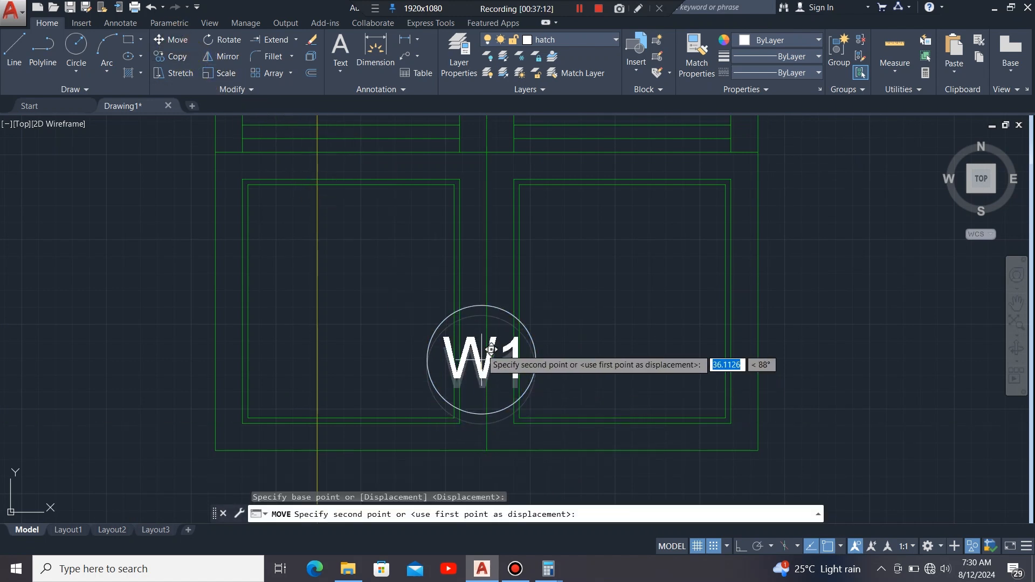
{"action": "left_click", "coordinate": [483, 276]}
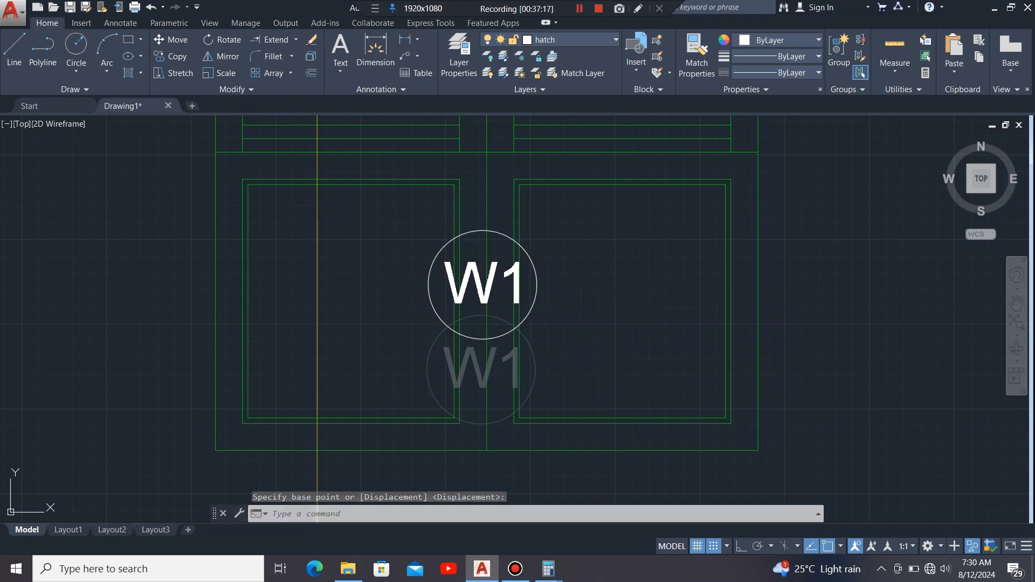
Step: Delete the rectangular frame around the front elevation
{"action": "scroll", "coordinate": [662, 298], "scroll_direction": "down", "scroll_amount": 2}
{"action": "scroll", "coordinate": [786, 282], "scroll_direction": "down", "scroll_amount": 6}
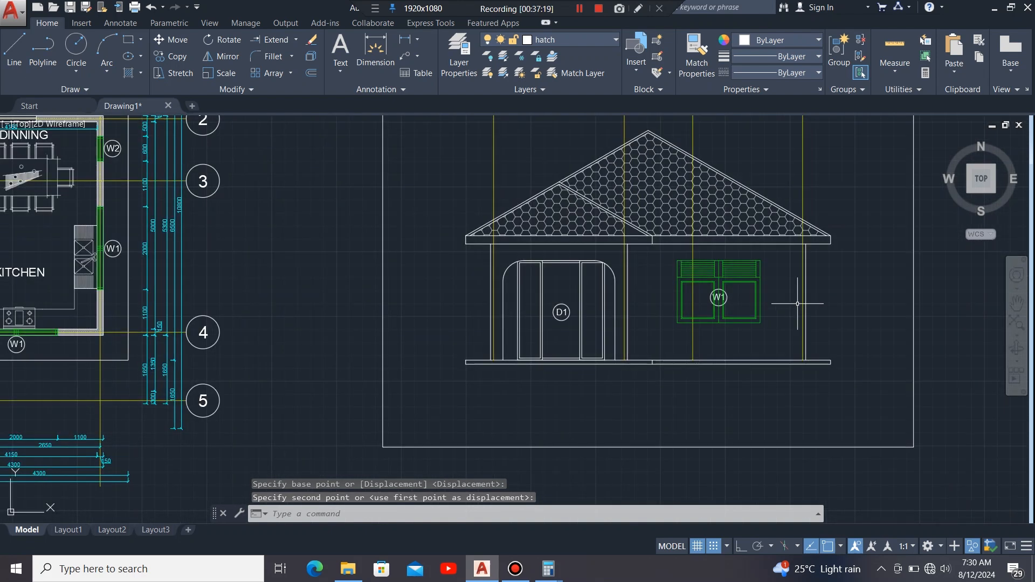
{"action": "scroll", "coordinate": [764, 314], "scroll_direction": "up", "scroll_amount": 3}
{"action": "scroll", "coordinate": [769, 313], "scroll_direction": "down", "scroll_amount": 2}
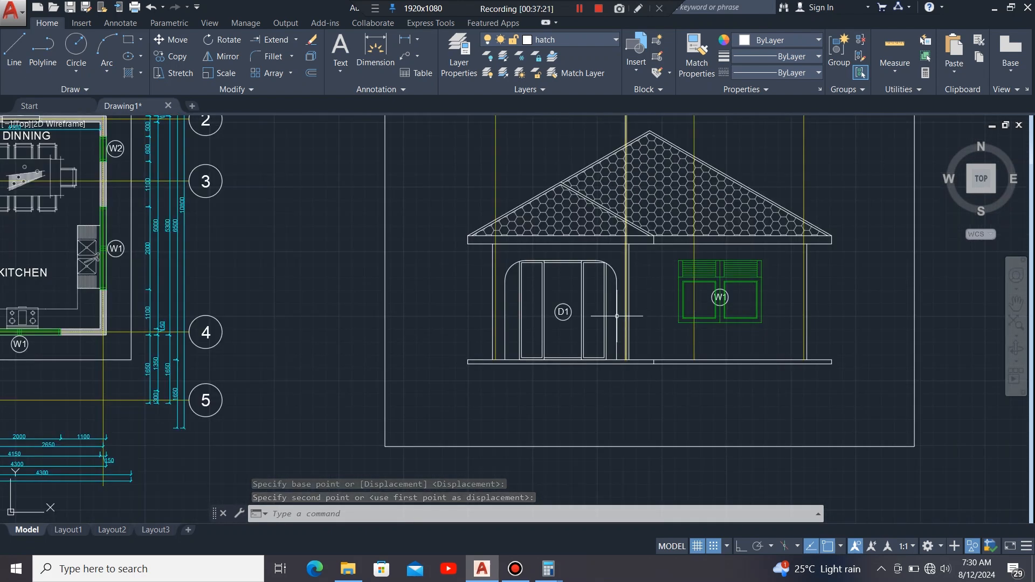
{"action": "scroll", "coordinate": [564, 382], "scroll_direction": "down", "scroll_amount": 2}
{"action": "left_click", "coordinate": [477, 262]}
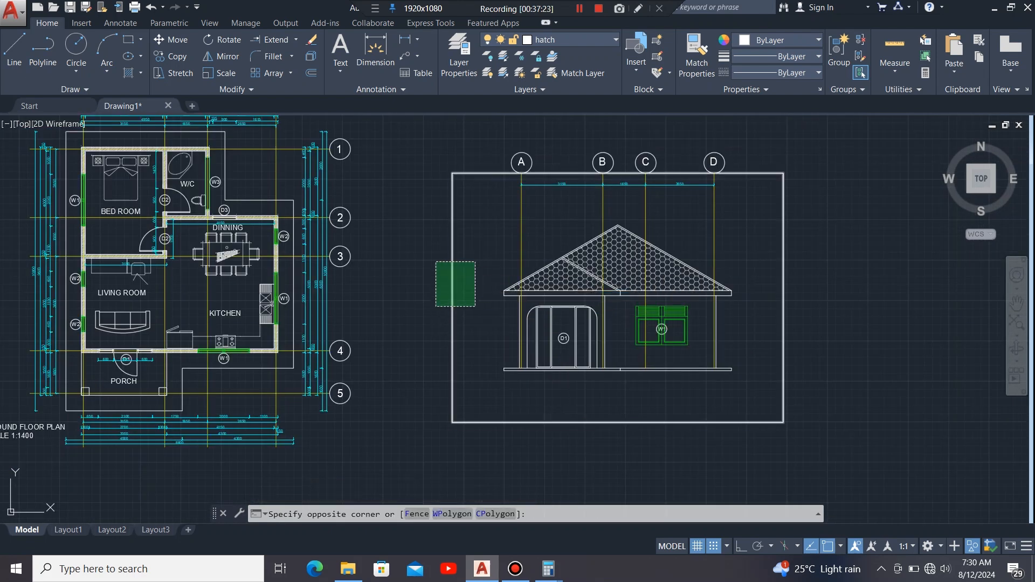
{"action": "left_click", "coordinate": [435, 307]}
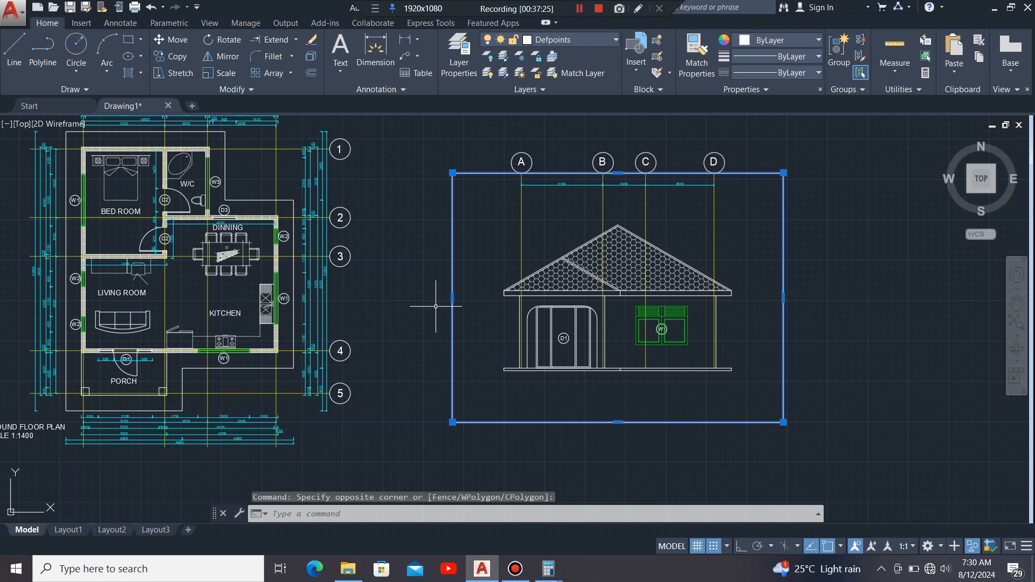
{"action": "key", "text": "Delete"}
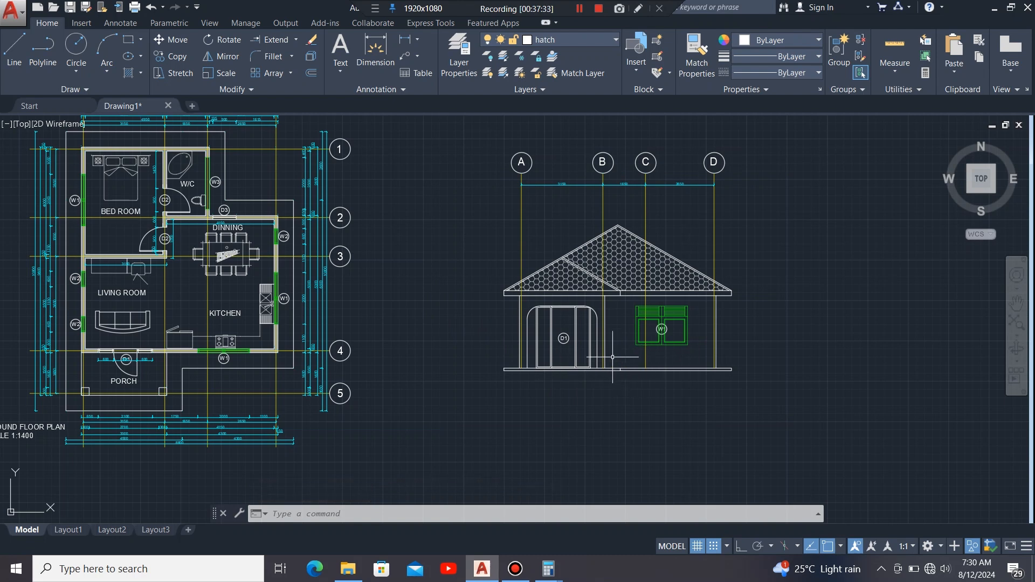
Step: Make DIMENSIONS the current layer
{"action": "scroll", "coordinate": [622, 335], "scroll_direction": "up", "scroll_amount": 1}
{"action": "scroll", "coordinate": [623, 351], "scroll_direction": "down", "scroll_amount": 1}
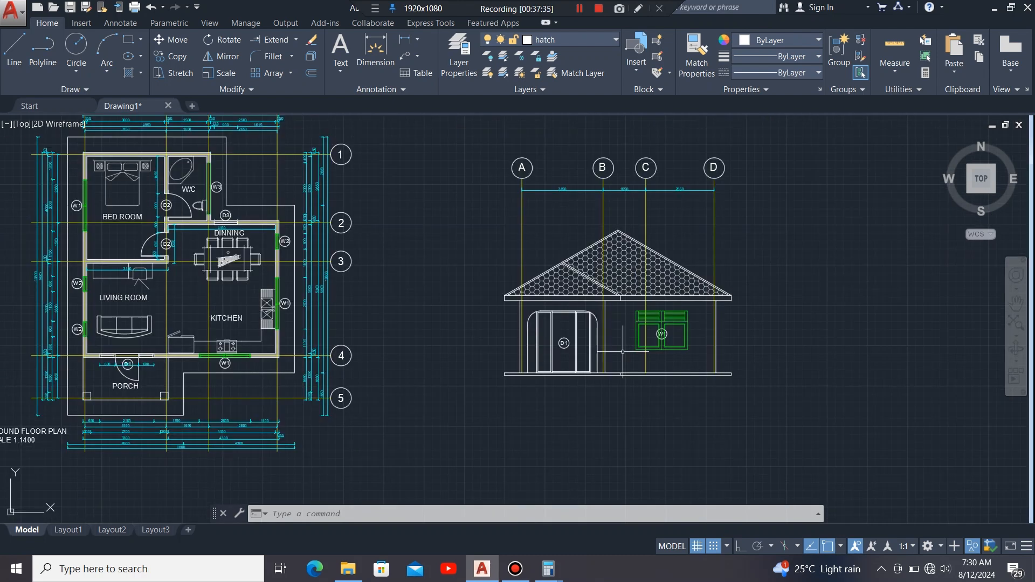
{"action": "scroll", "coordinate": [622, 350], "scroll_direction": "up", "scroll_amount": 2}
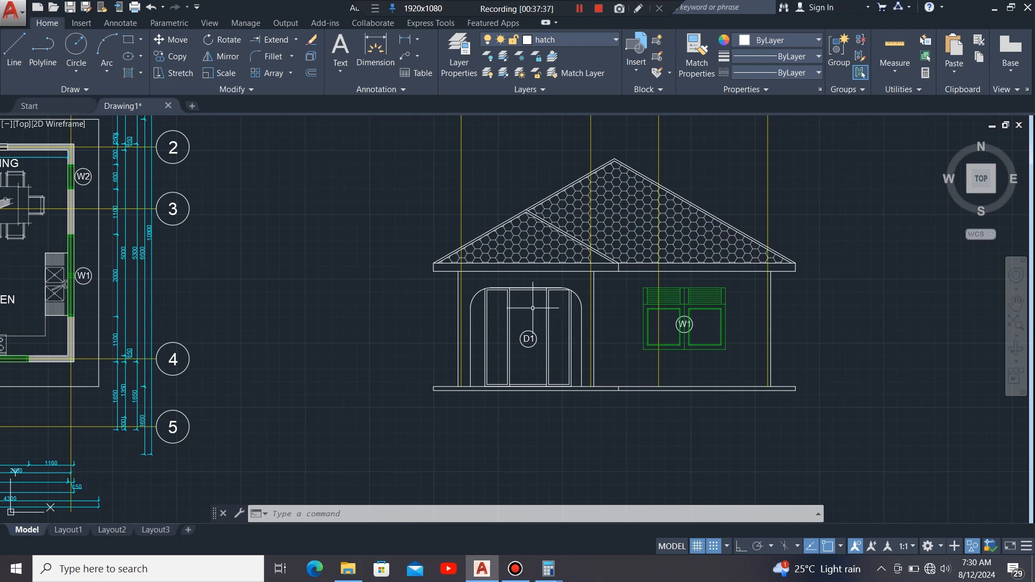
{"action": "scroll", "coordinate": [704, 354], "scroll_direction": "down", "scroll_amount": 2}
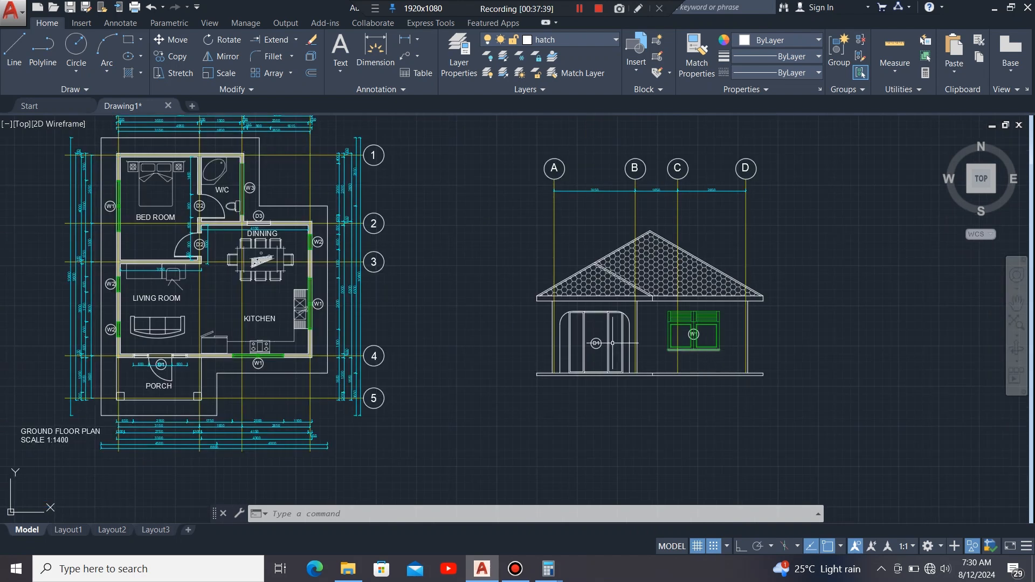
{"action": "left_click", "coordinate": [598, 39]}
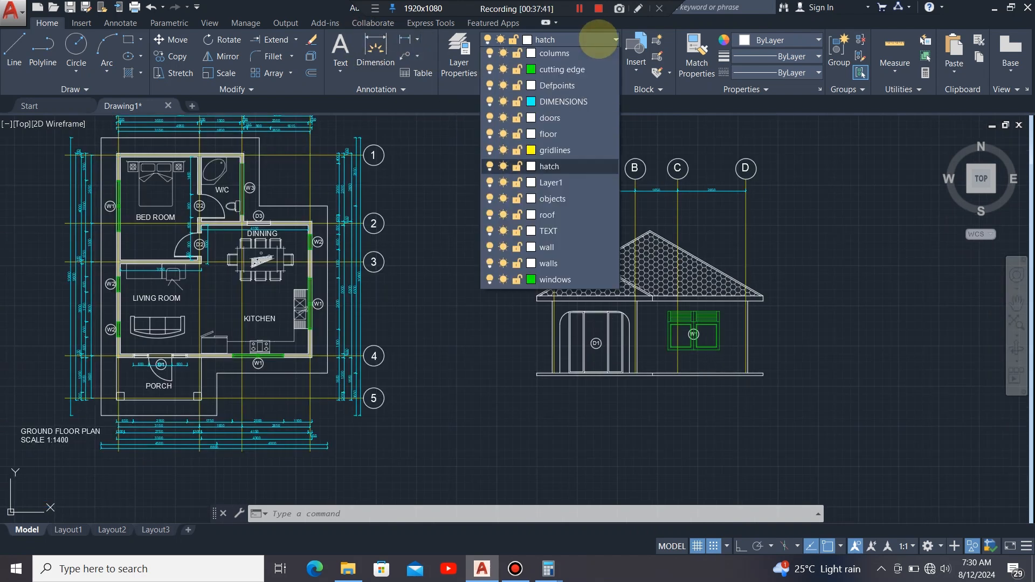
{"action": "left_click", "coordinate": [559, 117]}
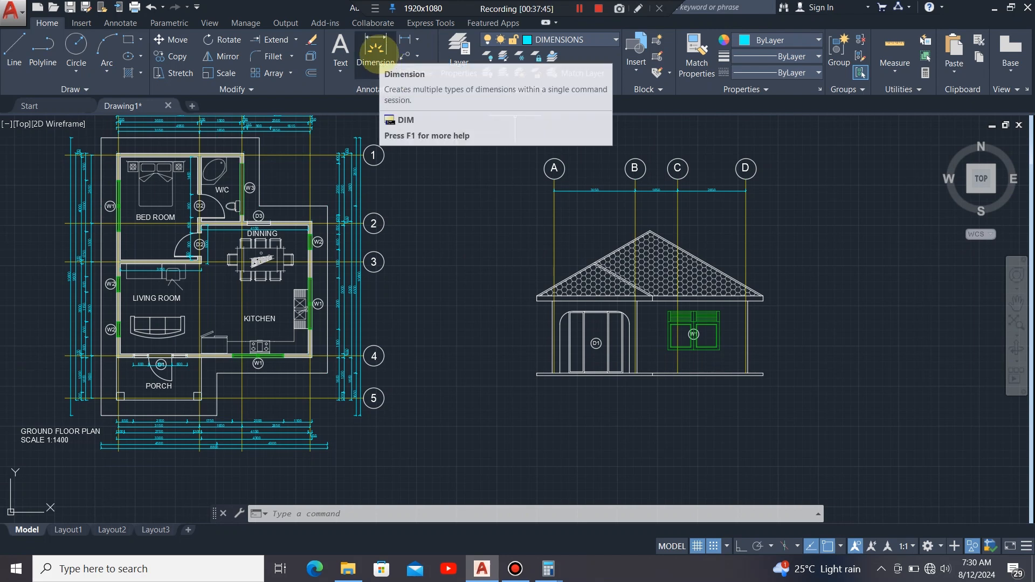
Step: Dimension the height of the elevation's outer wall near gridline D, placing the dimension line outside the roof overhang
{"action": "left_click", "coordinate": [376, 52]}
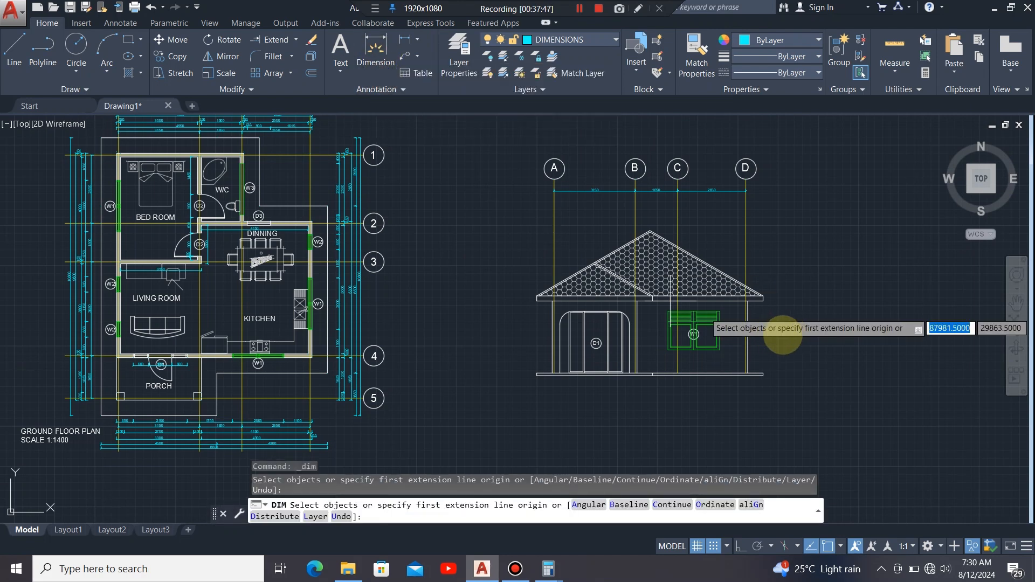
{"action": "scroll", "coordinate": [751, 338], "scroll_direction": "up", "scroll_amount": 5}
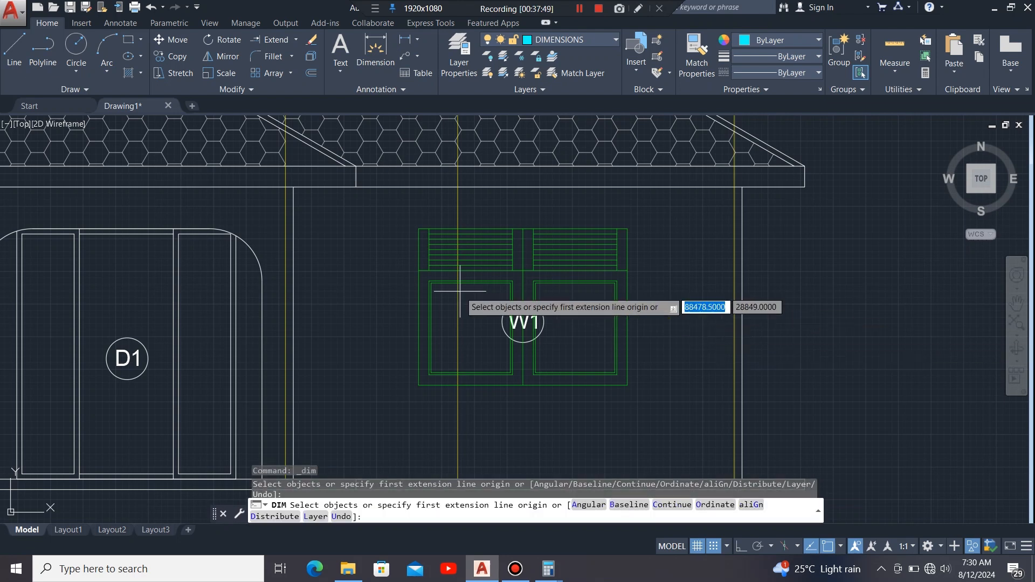
{"action": "scroll", "coordinate": [439, 296], "scroll_direction": "down", "scroll_amount": 4}
{"action": "scroll", "coordinate": [541, 324], "scroll_direction": "up", "scroll_amount": 4}
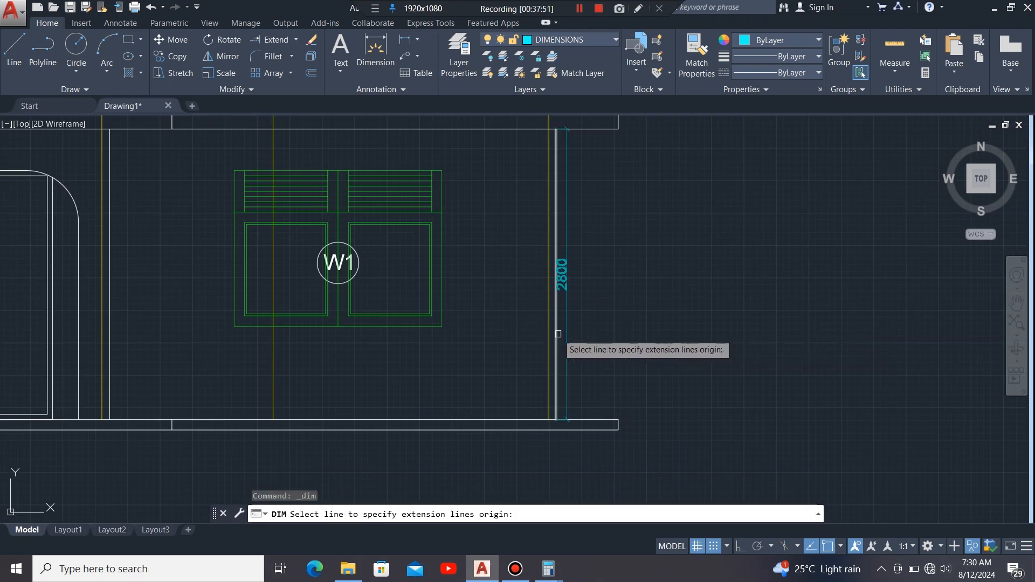
{"action": "left_click", "coordinate": [556, 336]}
{"action": "scroll", "coordinate": [584, 344], "scroll_direction": "down", "scroll_amount": 4}
{"action": "scroll", "coordinate": [584, 344], "scroll_direction": "up", "scroll_amount": 3}
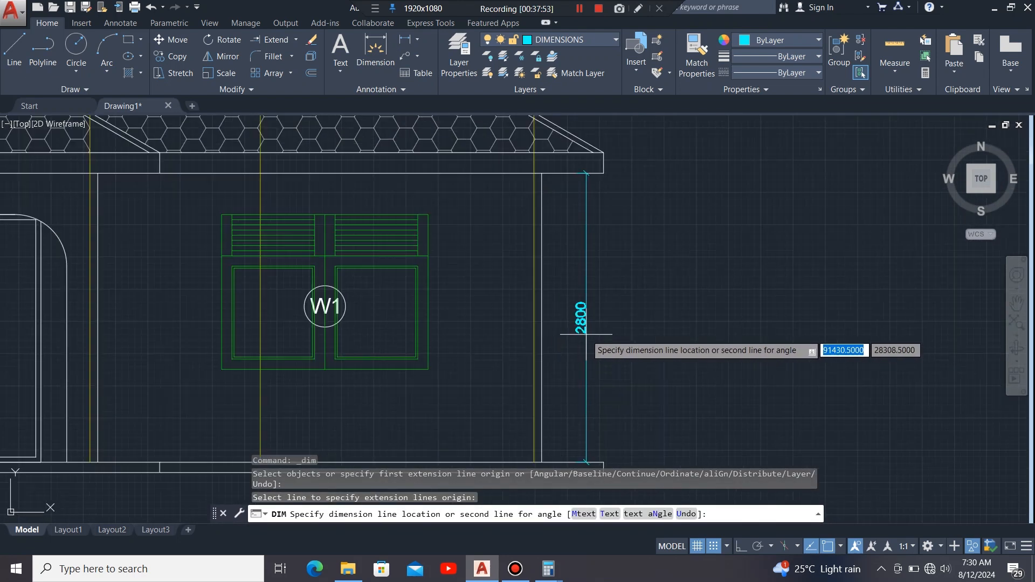
{"action": "scroll", "coordinate": [583, 347], "scroll_direction": "down", "scroll_amount": 1}
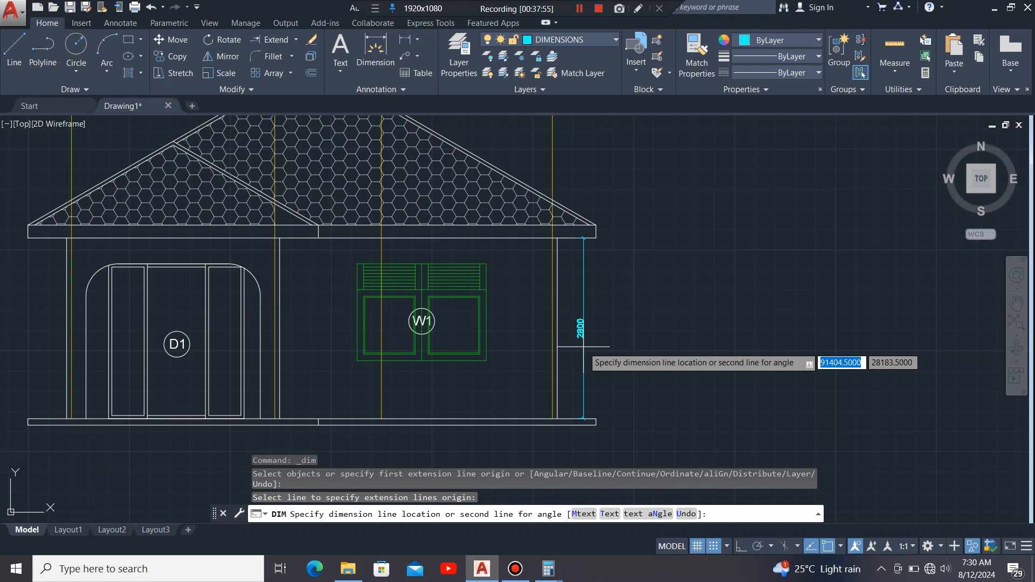
{"action": "left_click", "coordinate": [620, 347]}
Step: Dimension the sill height from the base slab up to the W1 window's lower corner, placing the dimension line just beside the window
{"action": "scroll", "coordinate": [570, 328], "scroll_direction": "up", "scroll_amount": 2}
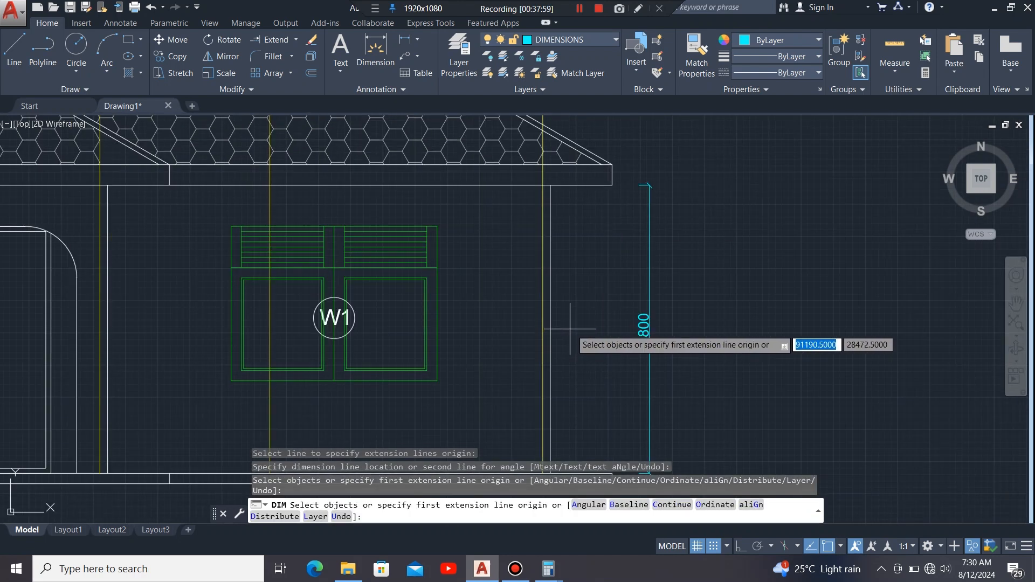
{"action": "scroll", "coordinate": [561, 343], "scroll_direction": "down", "scroll_amount": 3}
{"action": "scroll", "coordinate": [542, 360], "scroll_direction": "up", "scroll_amount": 5}
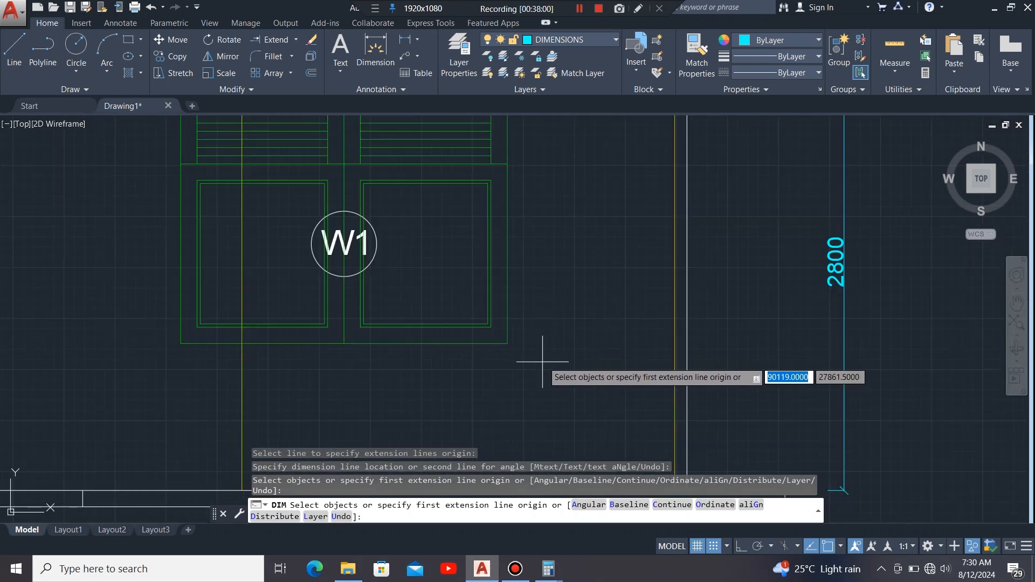
{"action": "left_click", "coordinate": [508, 343]}
{"action": "scroll", "coordinate": [509, 334], "scroll_direction": "down", "scroll_amount": 3}
{"action": "scroll", "coordinate": [512, 345], "scroll_direction": "up", "scroll_amount": 3}
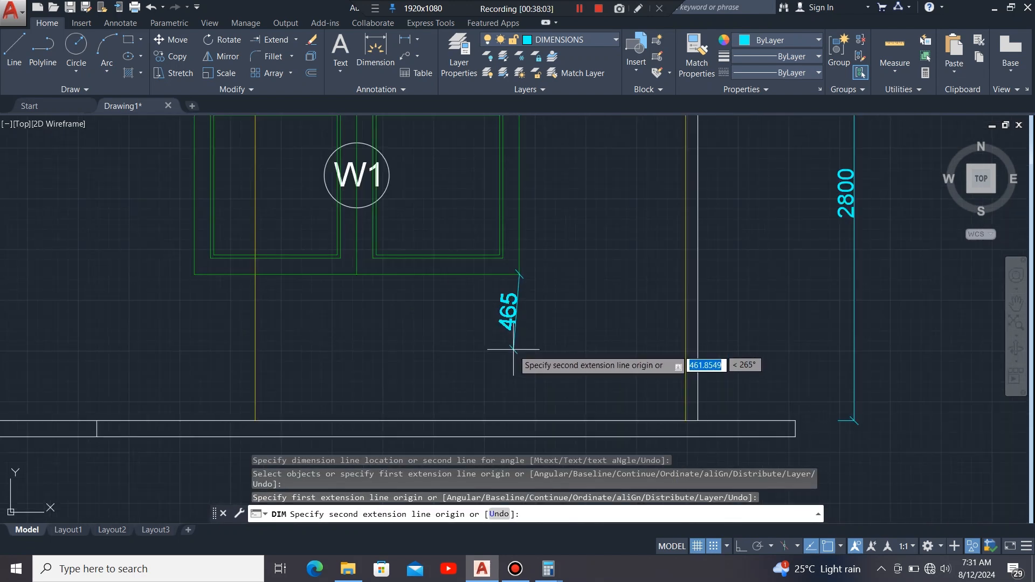
{"action": "left_click", "coordinate": [520, 421]}
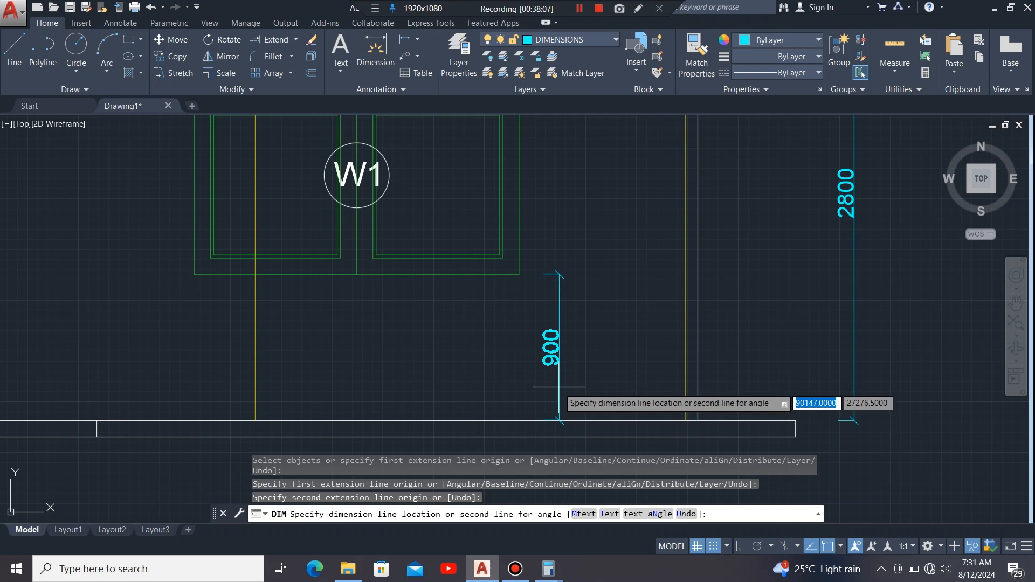
{"action": "left_click", "coordinate": [561, 334]}
{"action": "scroll", "coordinate": [561, 334], "scroll_direction": "down", "scroll_amount": 3}
{"action": "scroll", "coordinate": [567, 264], "scroll_direction": "up", "scroll_amount": 3}
{"action": "key", "text": "Return"}
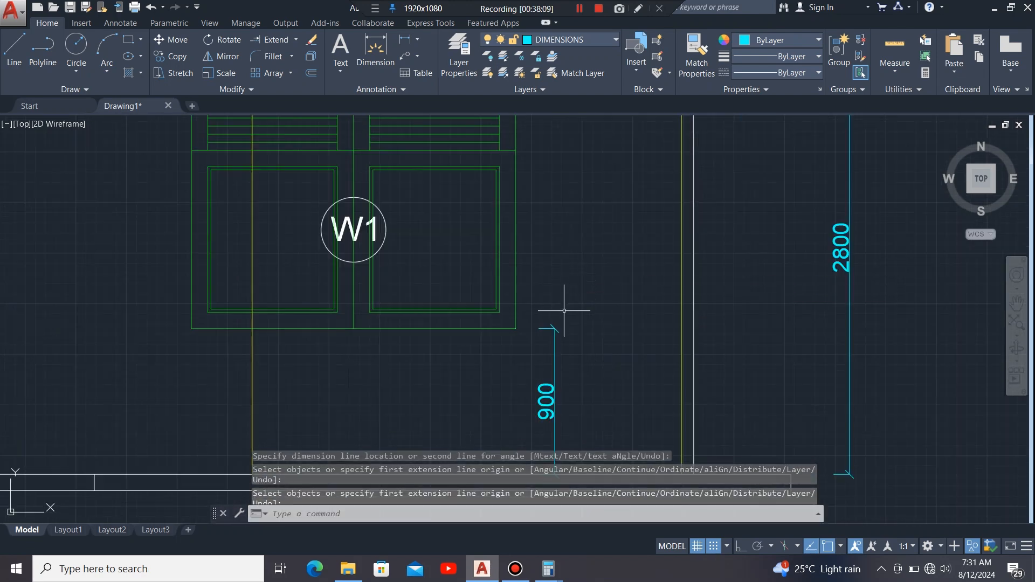
Step: Continue the sill-height dimension up to the top corner of the W1 window
{"action": "left_click", "coordinate": [556, 325]}
{"action": "mouse_move", "coordinate": [555, 328]}
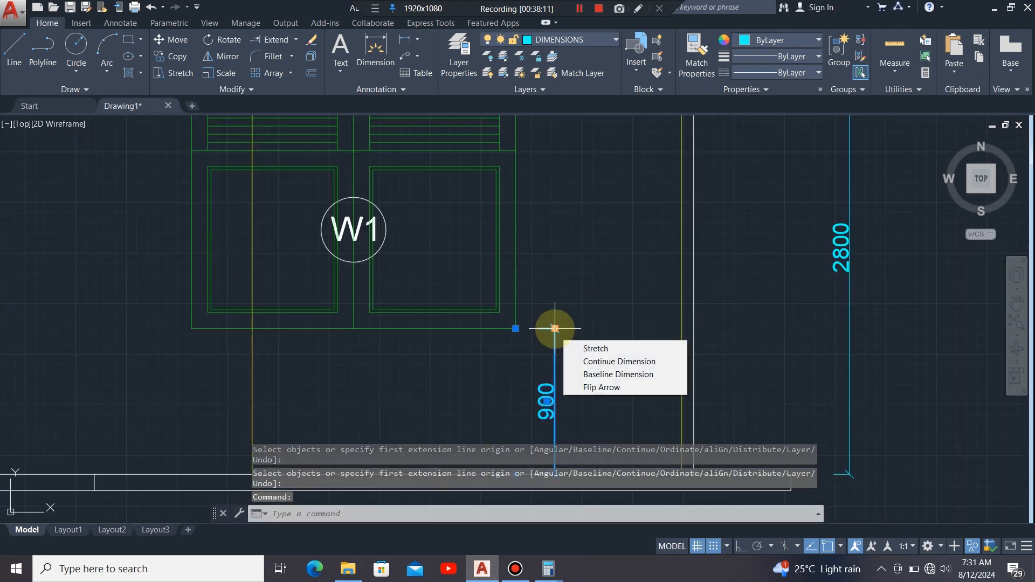
{"action": "left_click", "coordinate": [619, 361]}
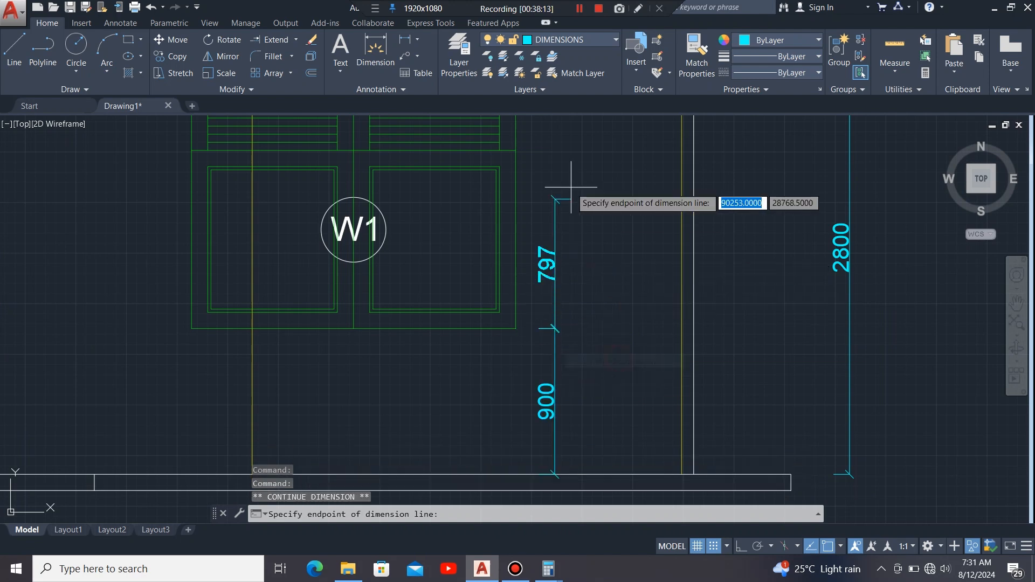
{"action": "scroll", "coordinate": [555, 238], "scroll_direction": "down", "scroll_amount": 3}
{"action": "scroll", "coordinate": [545, 186], "scroll_direction": "up", "scroll_amount": 5}
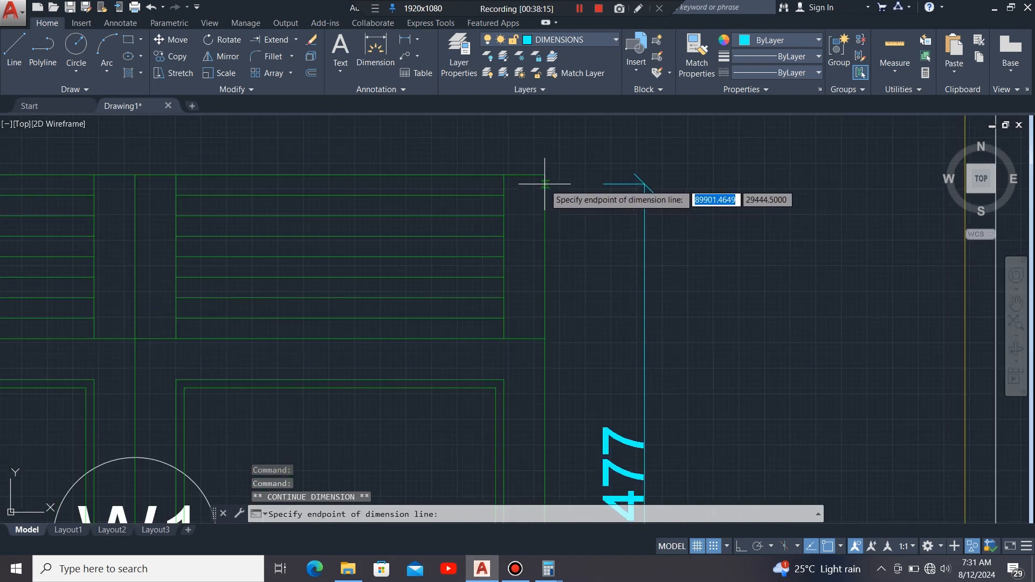
{"action": "scroll", "coordinate": [580, 173], "scroll_direction": "down", "scroll_amount": 5}
{"action": "key", "text": "Escape"}
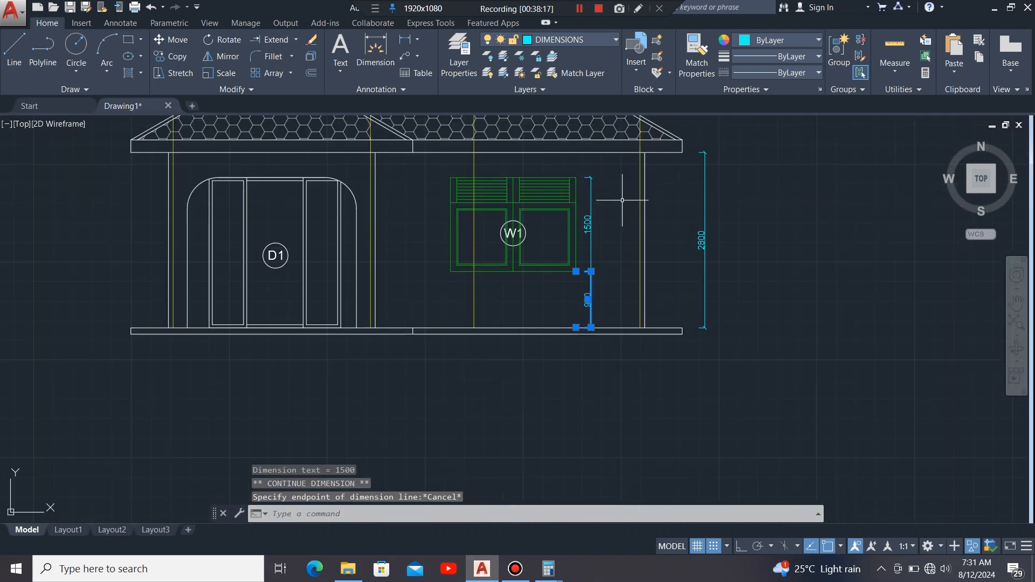
{"action": "key", "text": "Escape"}
{"action": "scroll", "coordinate": [401, 278], "scroll_direction": "up", "scroll_amount": 2}
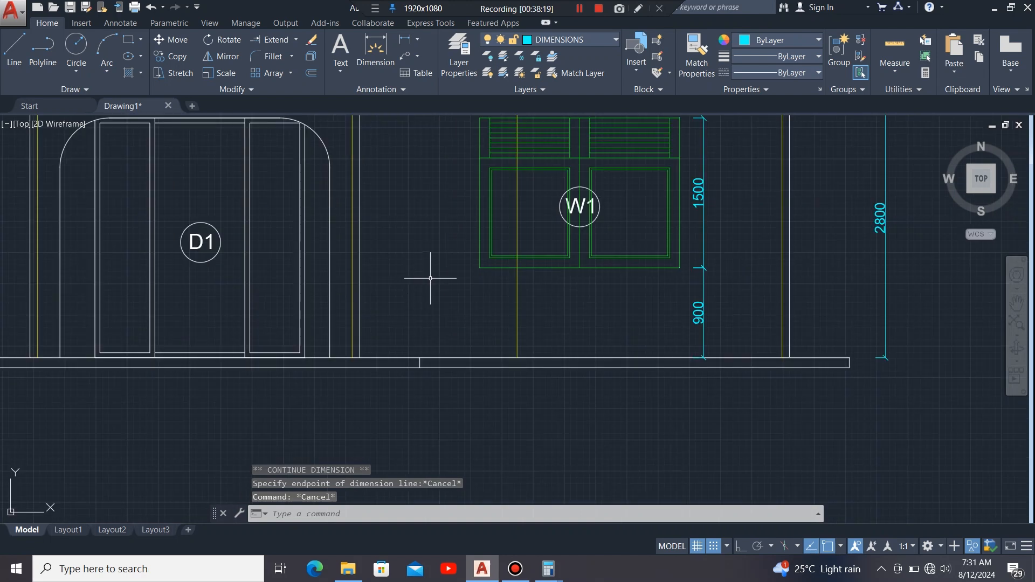
Step: Dimension the full height of door D1, placing the dimension line within the side panel nearest gridline A
{"action": "scroll", "coordinate": [664, 301], "scroll_direction": "down", "scroll_amount": 4}
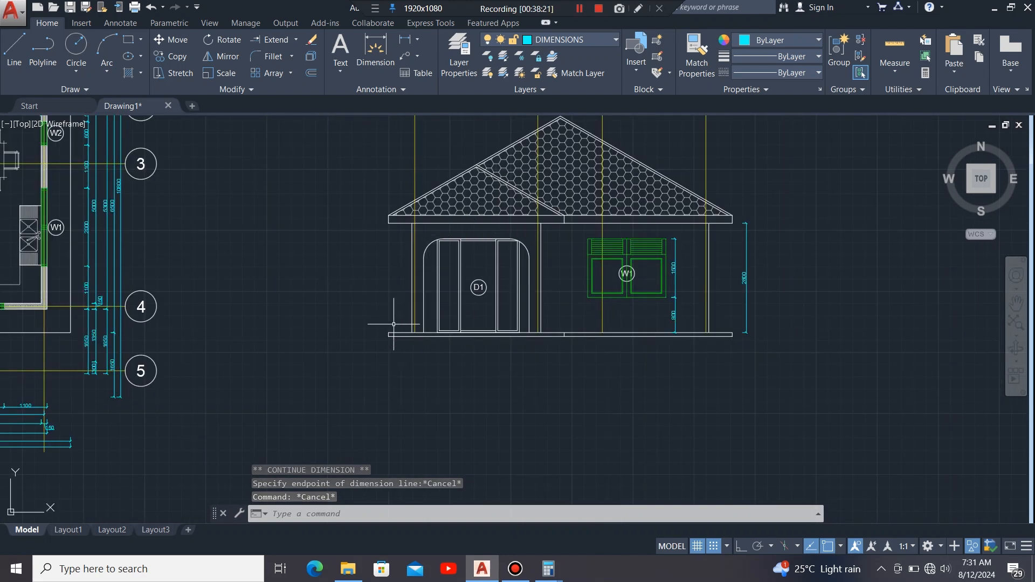
{"action": "key", "text": "space"}
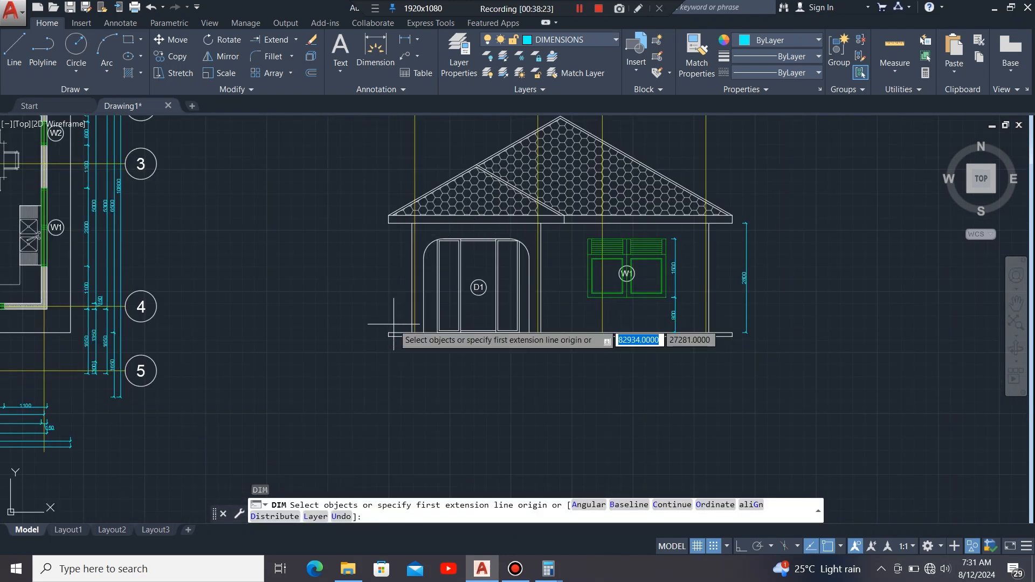
{"action": "scroll", "coordinate": [512, 288], "scroll_direction": "up", "scroll_amount": 2}
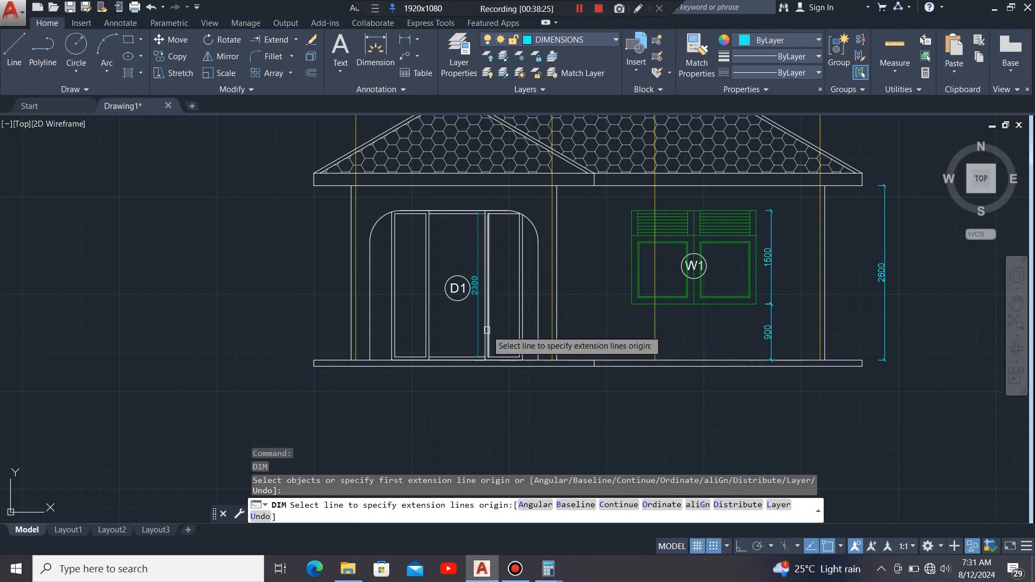
{"action": "scroll", "coordinate": [431, 245], "scroll_direction": "up", "scroll_amount": 4}
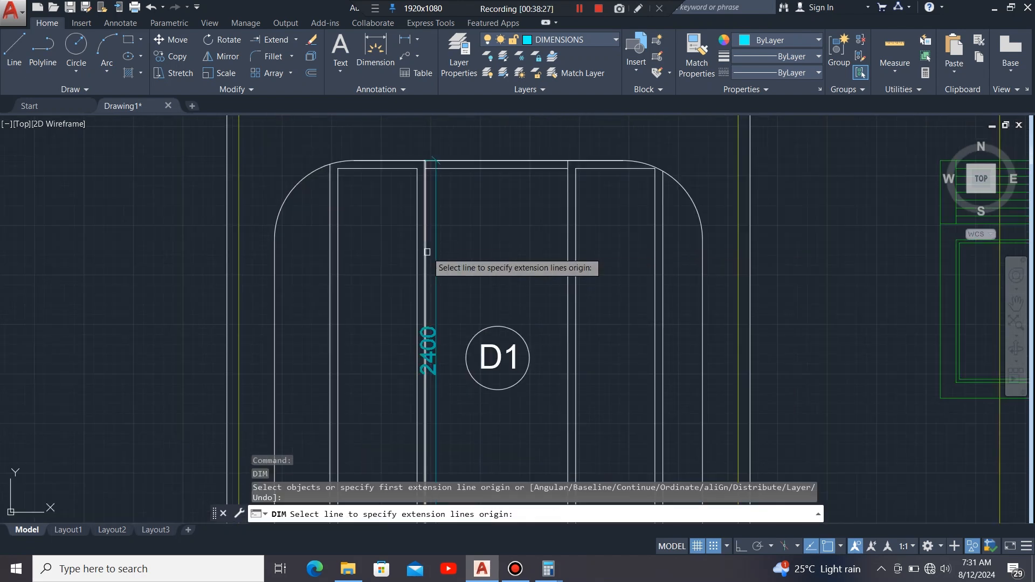
{"action": "left_click", "coordinate": [425, 252]}
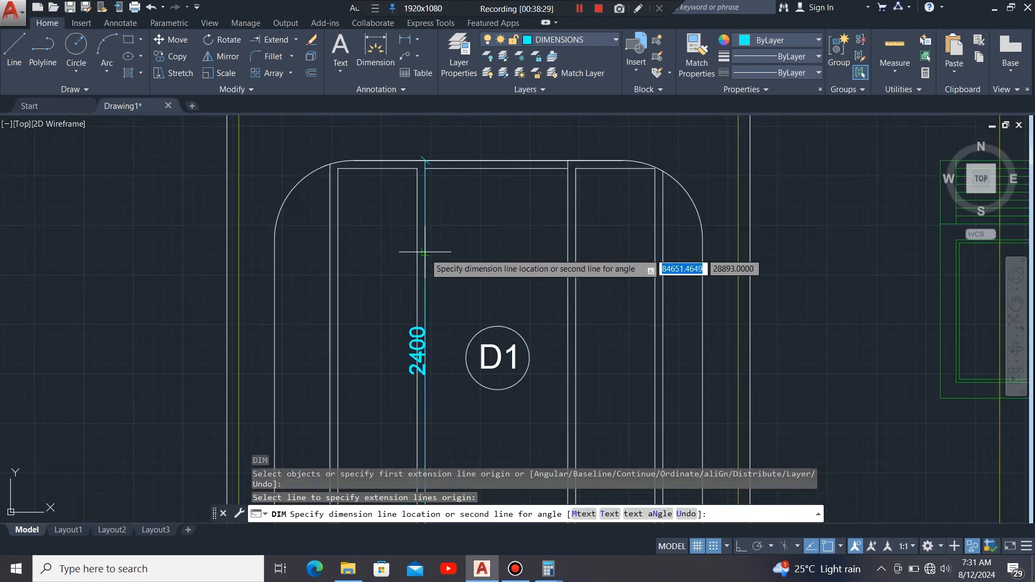
{"action": "scroll", "coordinate": [434, 270], "scroll_direction": "down", "scroll_amount": 3}
{"action": "scroll", "coordinate": [437, 278], "scroll_direction": "up", "scroll_amount": 4}
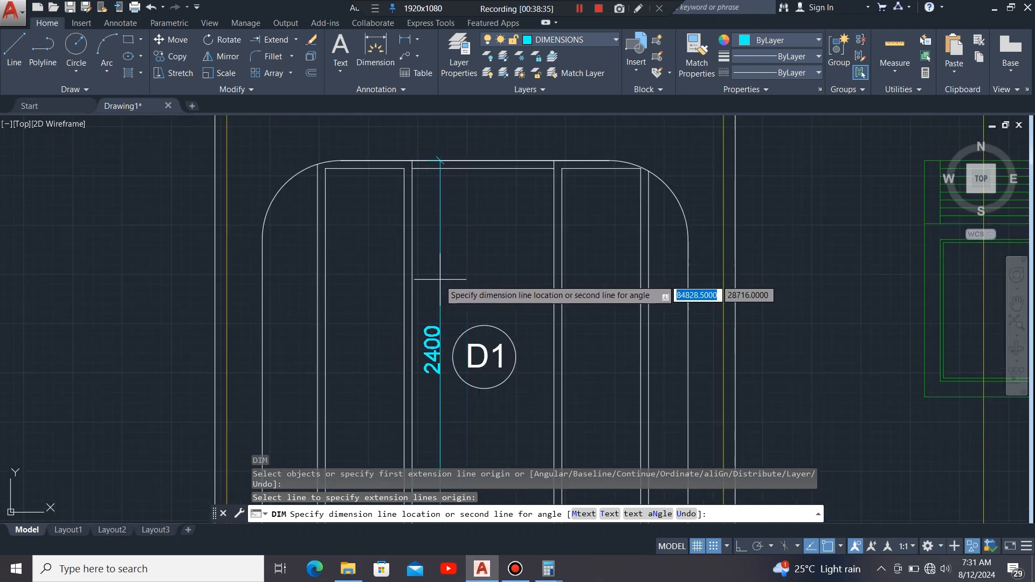
{"action": "left_click", "coordinate": [375, 288]}
{"action": "scroll", "coordinate": [487, 212], "scroll_direction": "down", "scroll_amount": 2}
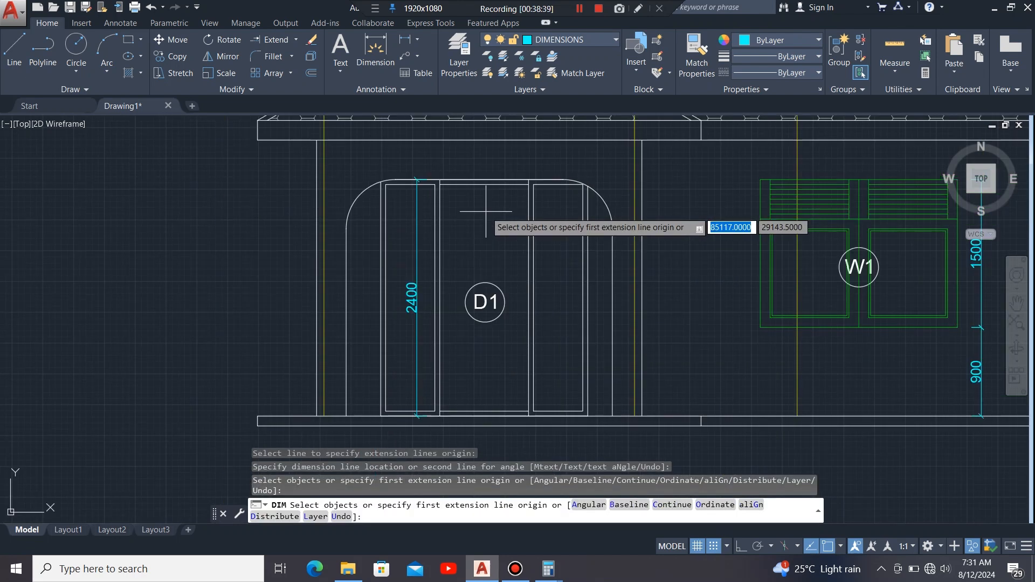
Step: Dimension the height of the elevation's outer wall near gridline A, placing the dimension line outside the wall beneath the roof overhang
{"action": "scroll", "coordinate": [378, 246], "scroll_direction": "down", "scroll_amount": 2}
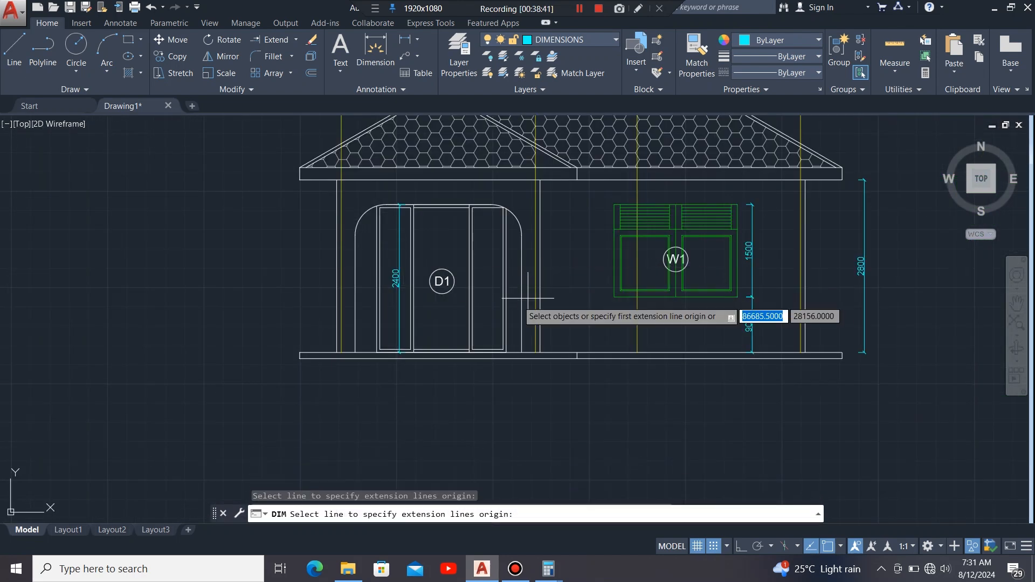
{"action": "scroll", "coordinate": [321, 340], "scroll_direction": "down", "scroll_amount": 1}
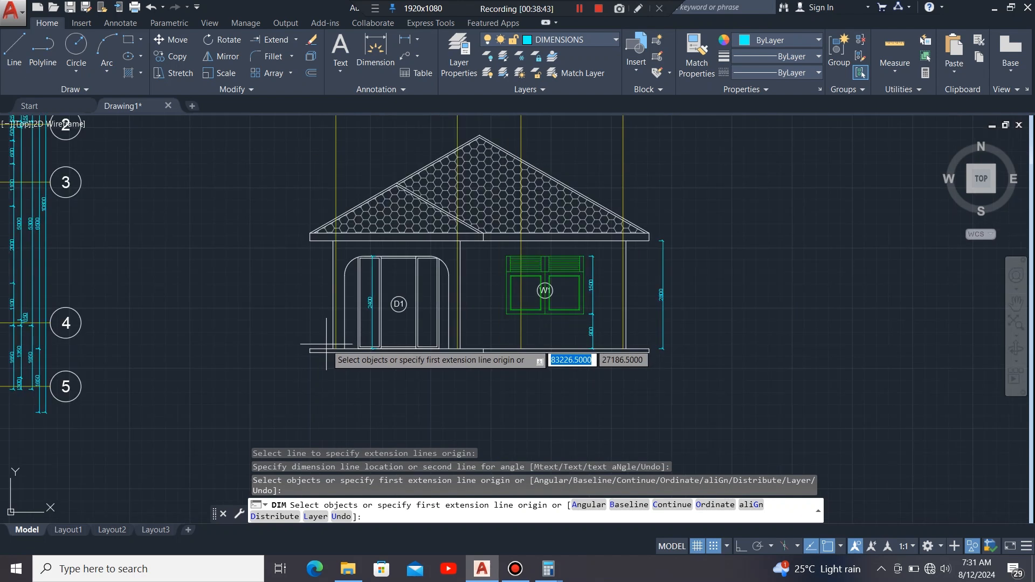
{"action": "scroll", "coordinate": [322, 340], "scroll_direction": "up", "scroll_amount": 1}
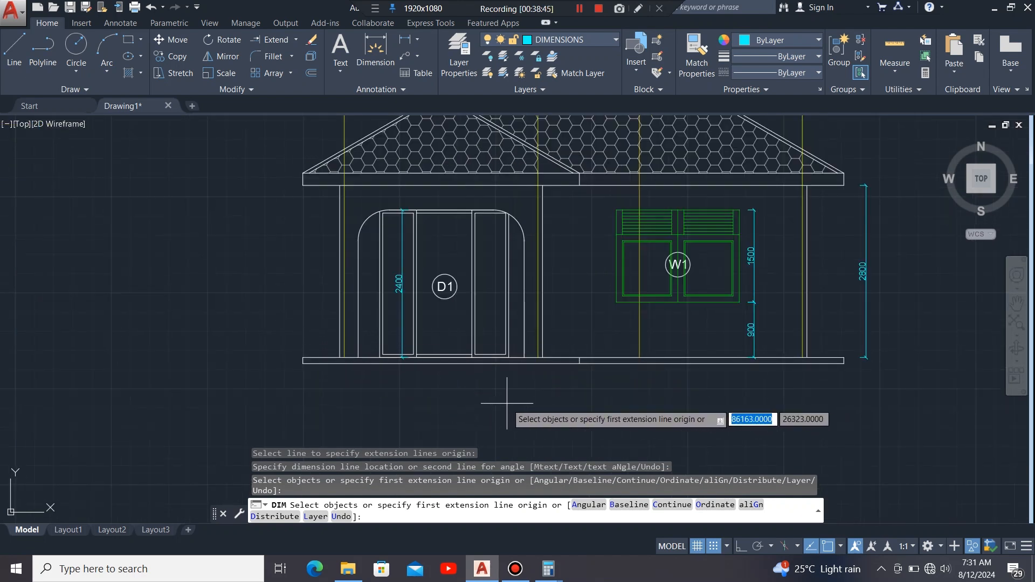
{"action": "scroll", "coordinate": [337, 318], "scroll_direction": "up", "scroll_amount": 2}
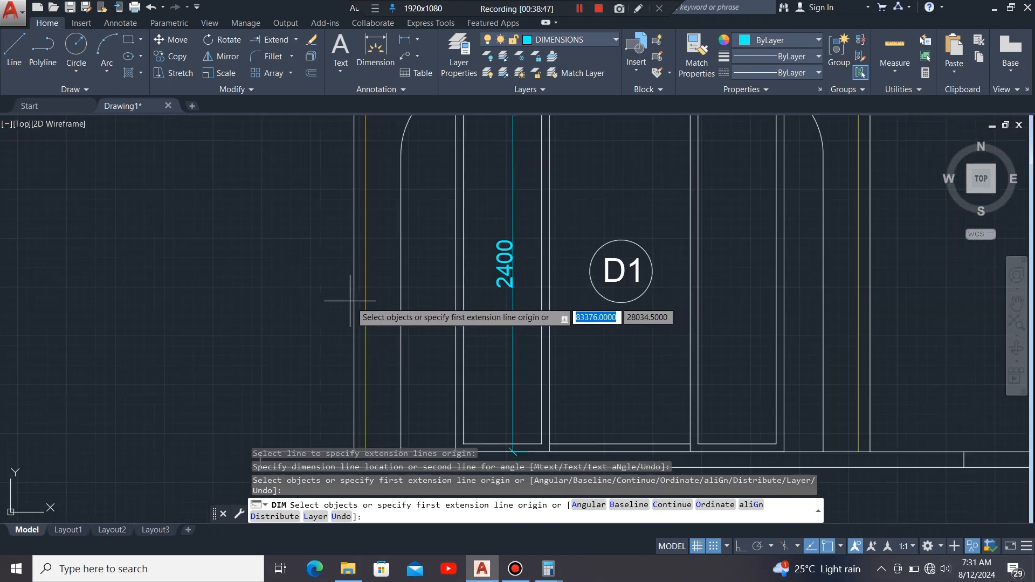
{"action": "key", "text": "Return"}
{"action": "left_click", "coordinate": [353, 302]}
{"action": "scroll", "coordinate": [313, 326], "scroll_direction": "down", "scroll_amount": 3}
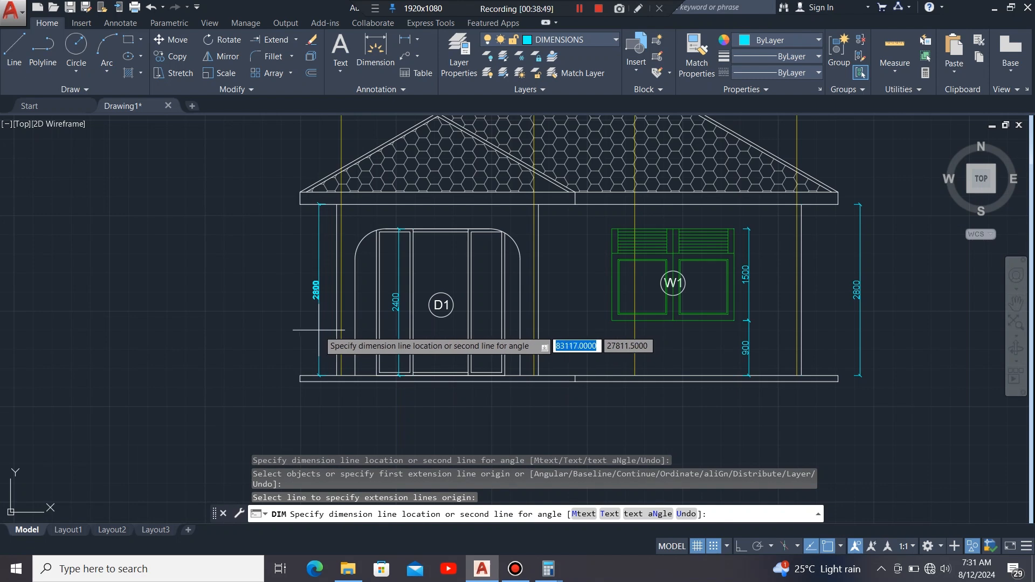
{"action": "left_click", "coordinate": [359, 318]}
{"action": "key", "text": "Return"}
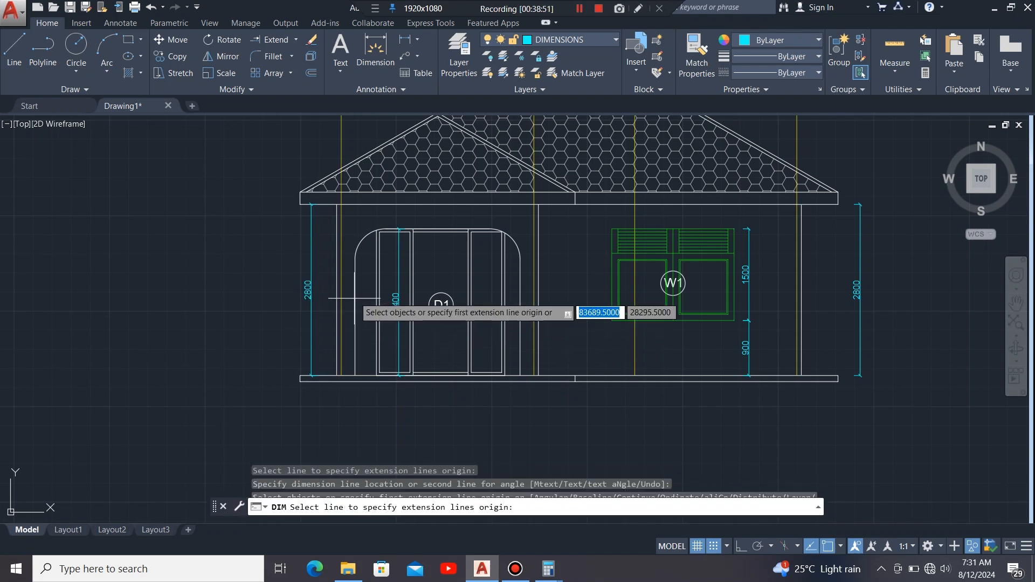
Step: Dimension the straight vertical side of the arched entrance opening, placing the dimension line between the outer wall and its height dimension
{"action": "scroll", "coordinate": [355, 293], "scroll_direction": "up", "scroll_amount": 2}
{"action": "left_click", "coordinate": [353, 296]}
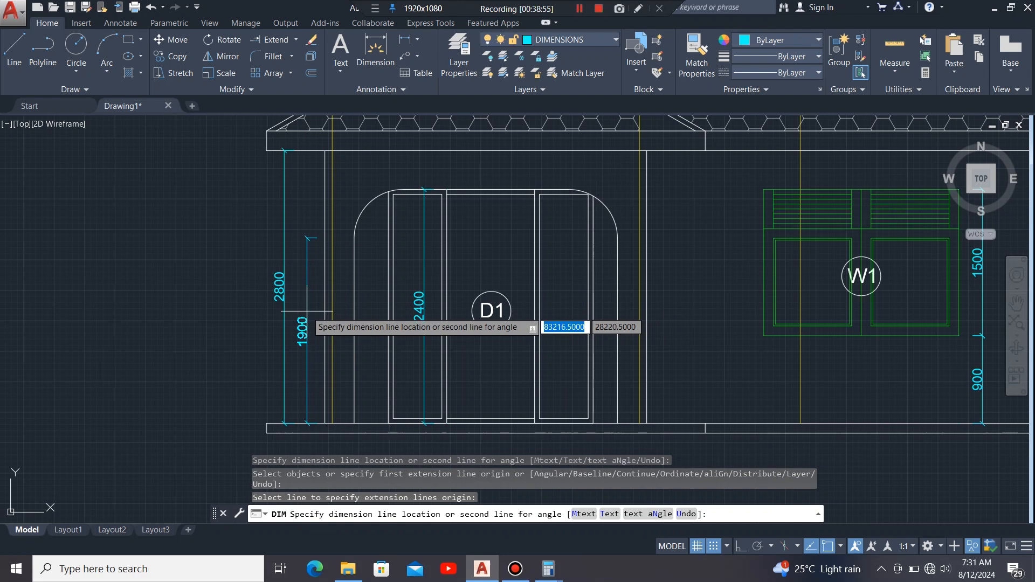
{"action": "left_click", "coordinate": [308, 314]}
{"action": "scroll", "coordinate": [361, 348], "scroll_direction": "up", "scroll_amount": 1}
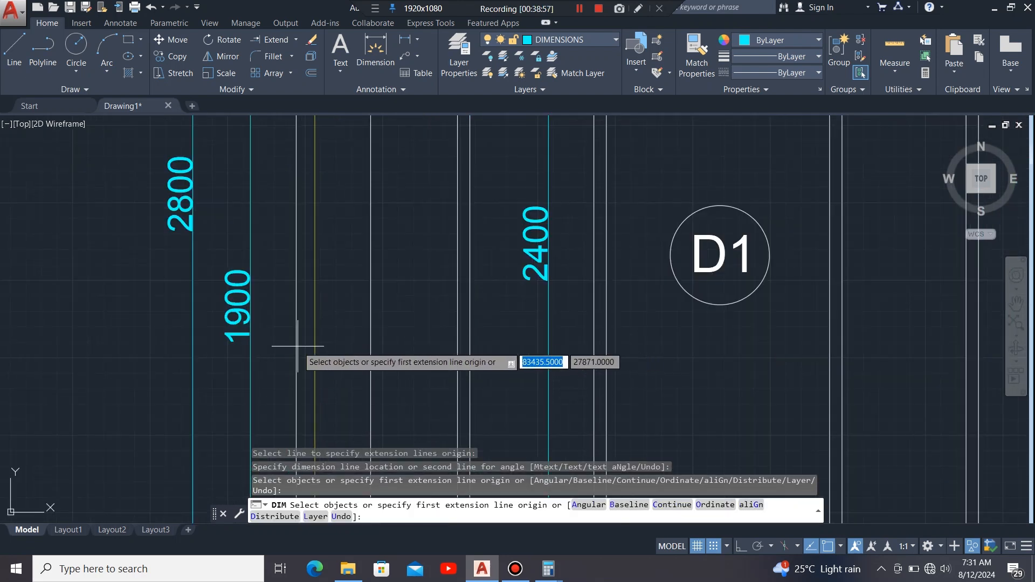
{"action": "scroll", "coordinate": [363, 359], "scroll_direction": "down", "scroll_amount": 3}
Step: Dimension the straight top edge of the arched entrance opening, placing the dimension line just above it
{"action": "key", "text": "Return"}
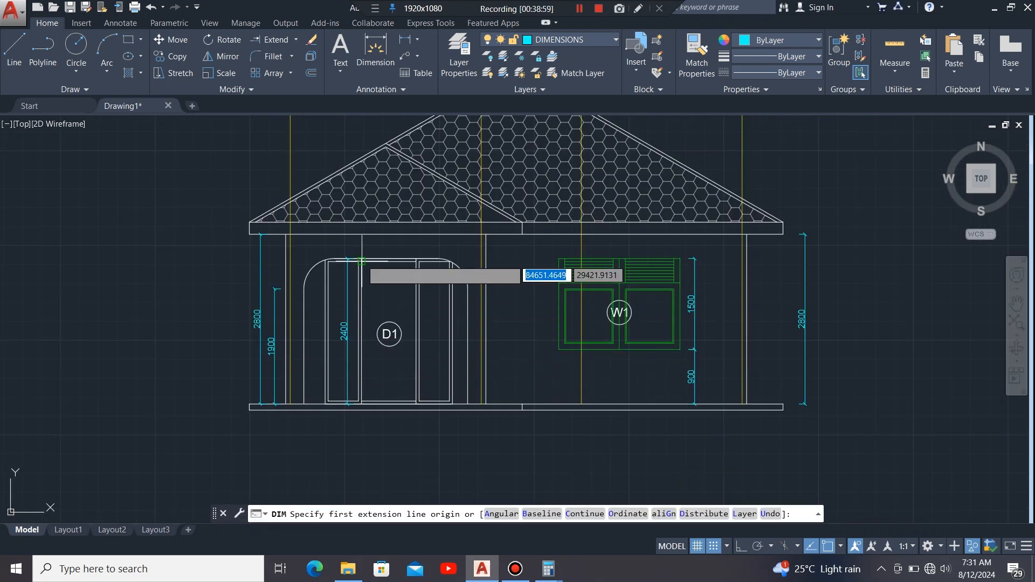
{"action": "scroll", "coordinate": [364, 259], "scroll_direction": "up", "scroll_amount": 2}
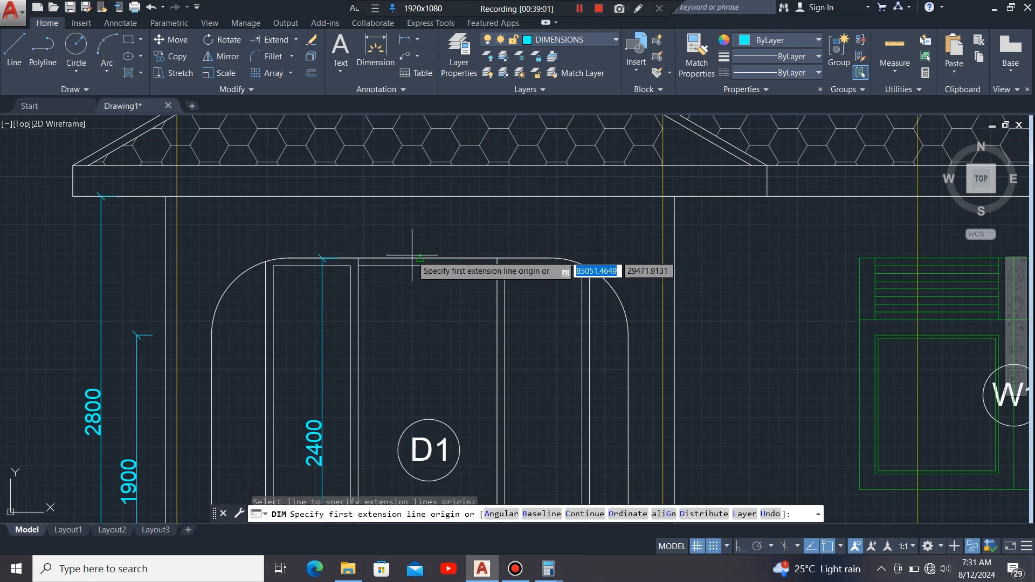
{"action": "left_click", "coordinate": [452, 258]}
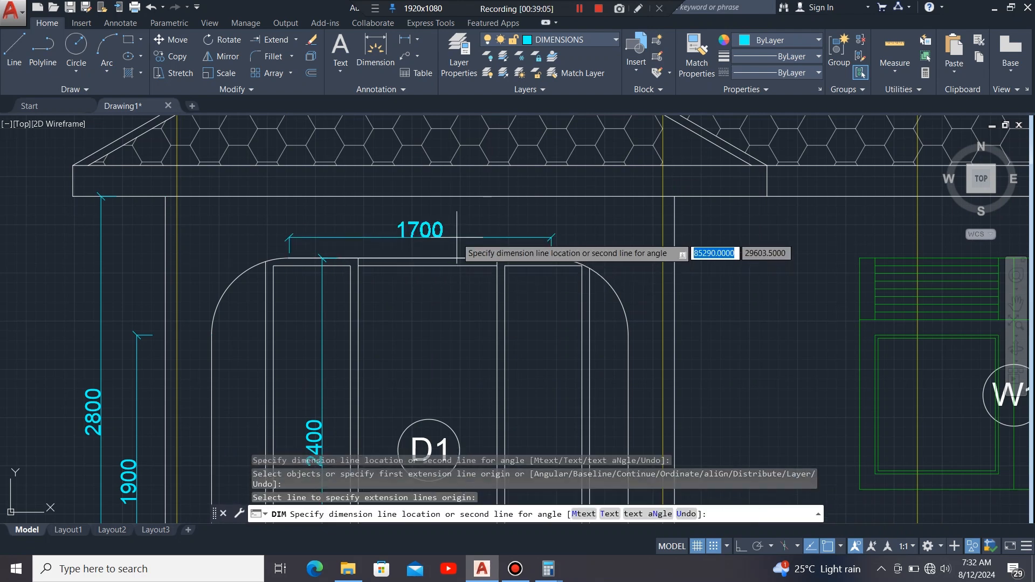
{"action": "left_click", "coordinate": [457, 237]}
{"action": "scroll", "coordinate": [255, 276], "scroll_direction": "down", "scroll_amount": 4}
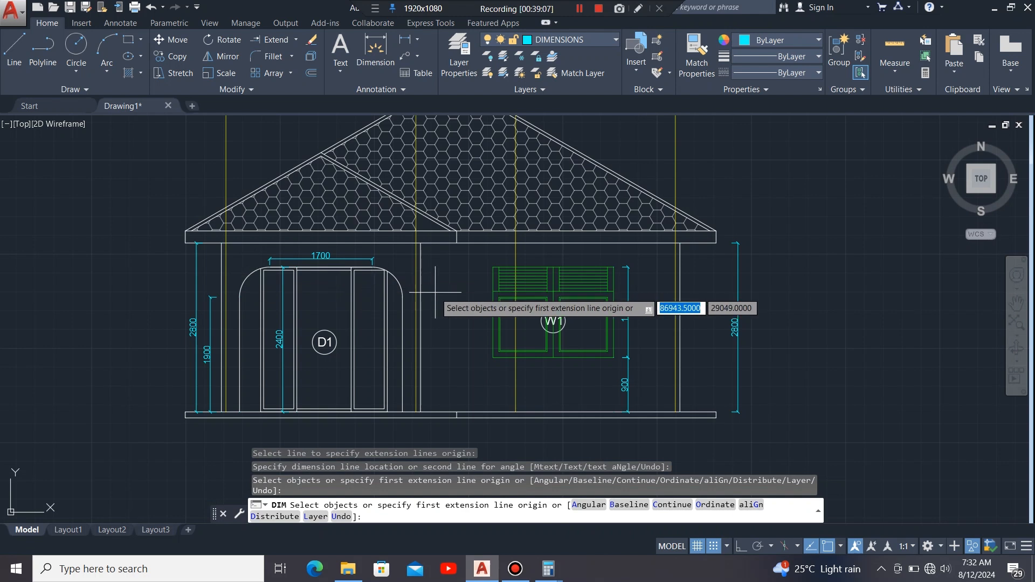
{"action": "key", "text": "Escape"}
Step: Make TEXT the current layer
{"action": "scroll", "coordinate": [436, 291], "scroll_direction": "down", "scroll_amount": 2}
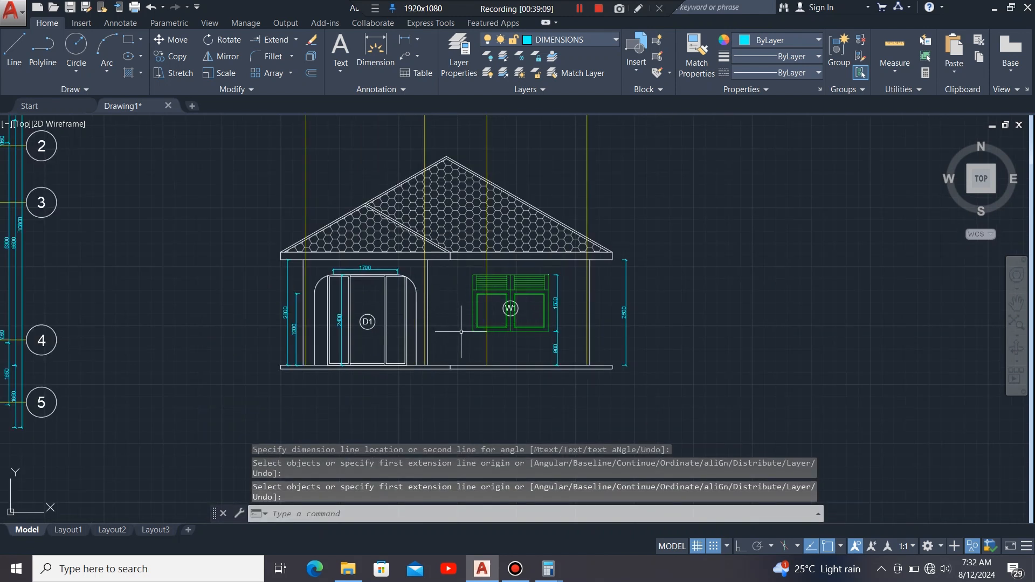
{"action": "middle_click_drag", "start_coordinate": [496, 347], "coordinate": [582, 388]}
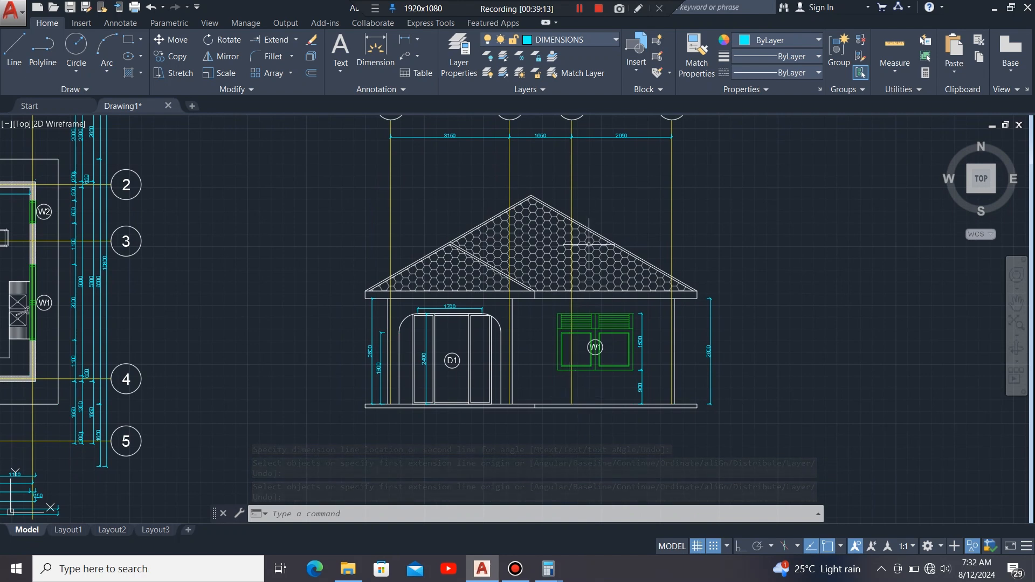
{"action": "middle_click_drag", "start_coordinate": [601, 196], "coordinate": [601, 231]}
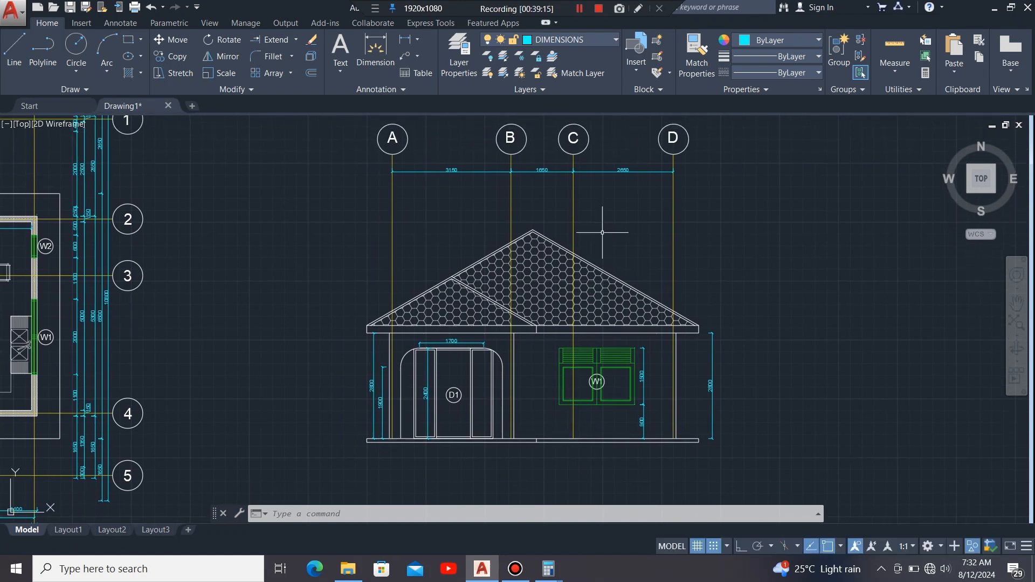
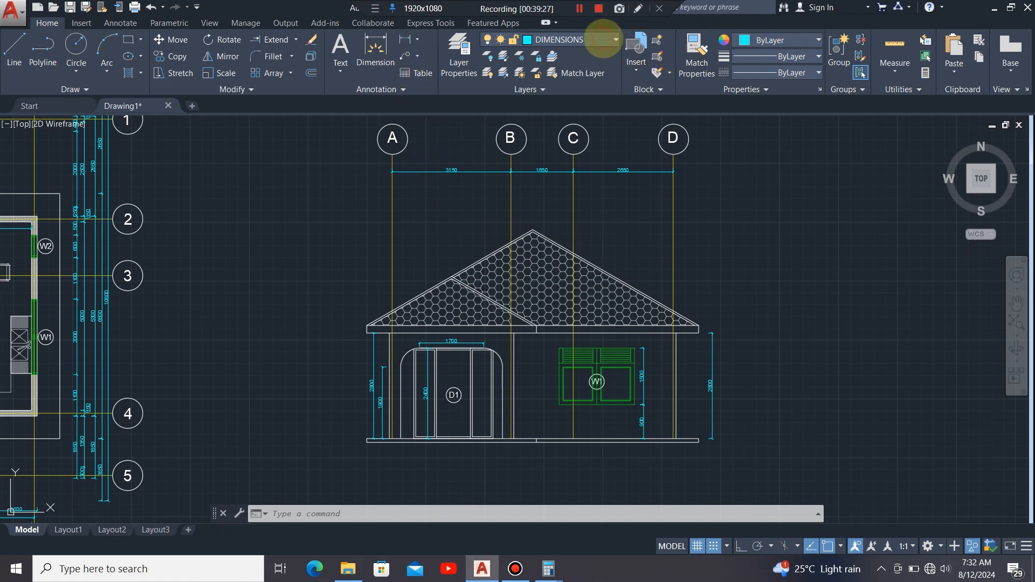
{"action": "left_click", "coordinate": [602, 40]}
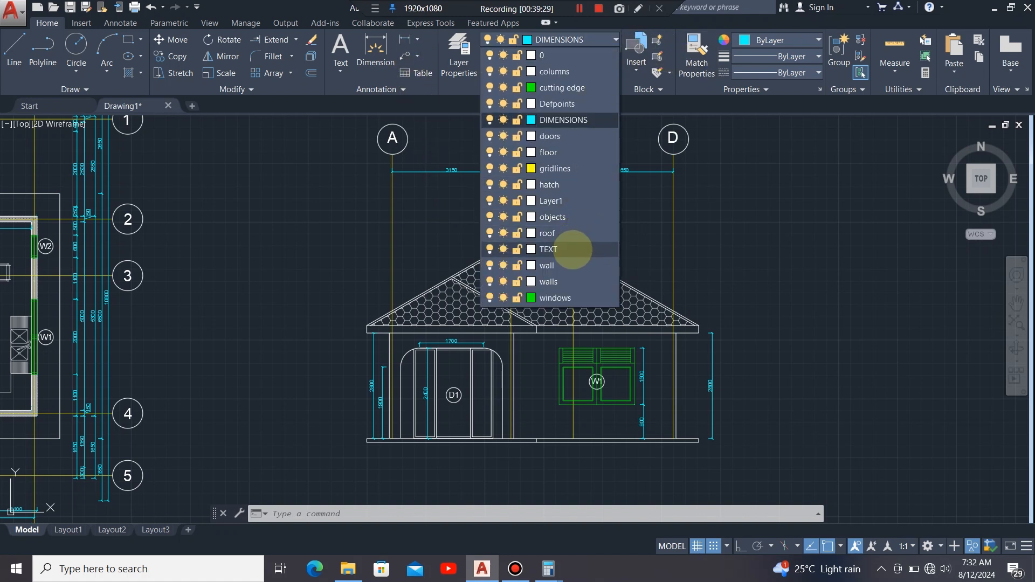
{"action": "left_click", "coordinate": [573, 249]}
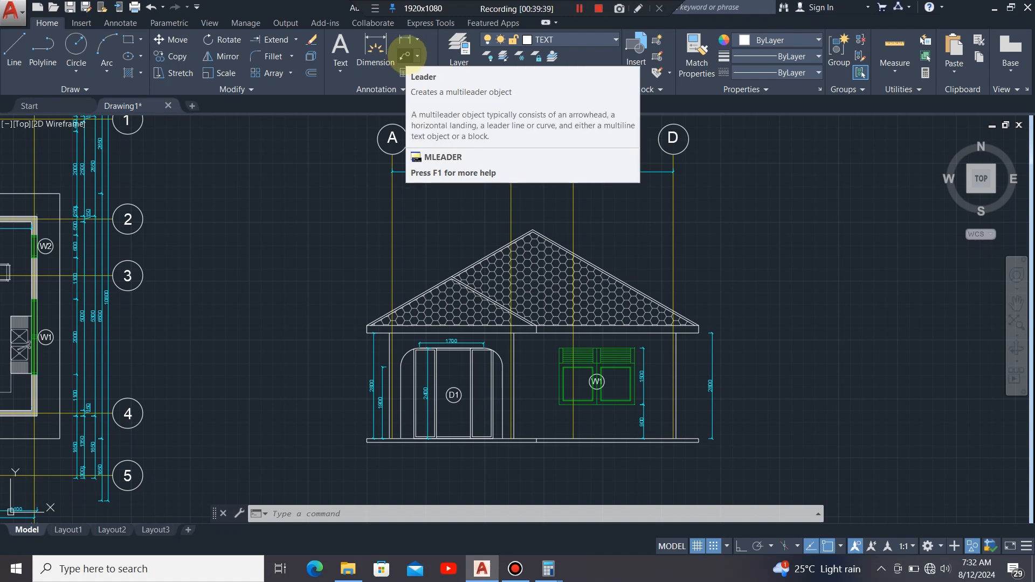
Step: Place a multileader with its arrowhead on the wall between window W1 and gridline D, landing outside the outer wall's height dimension
{"action": "left_click", "coordinate": [404, 55]}
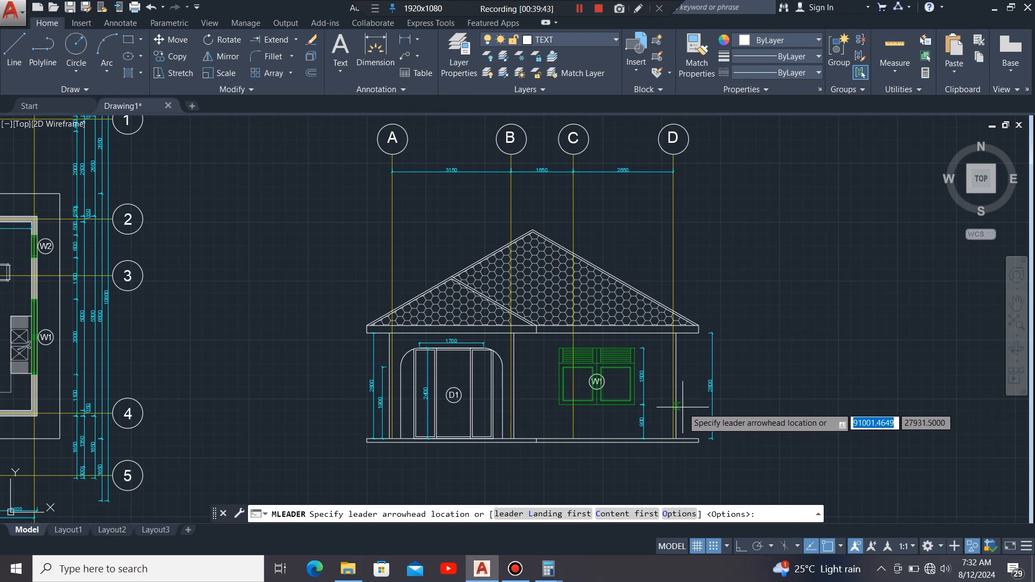
{"action": "scroll", "coordinate": [682, 407], "scroll_direction": "up", "scroll_amount": 2}
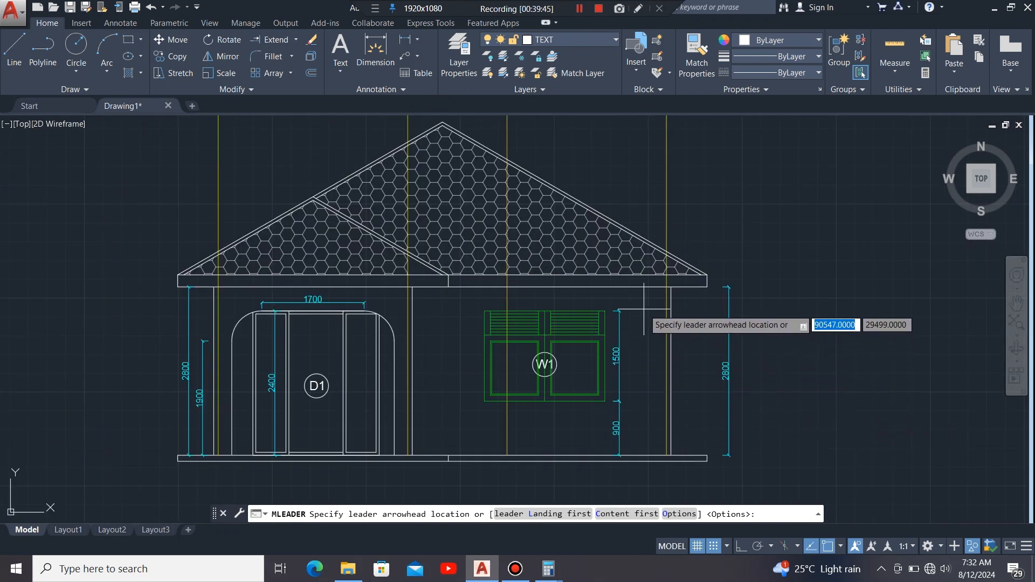
{"action": "left_click", "coordinate": [666, 340]}
{"action": "scroll", "coordinate": [540, 342], "scroll_direction": "down", "scroll_amount": 4}
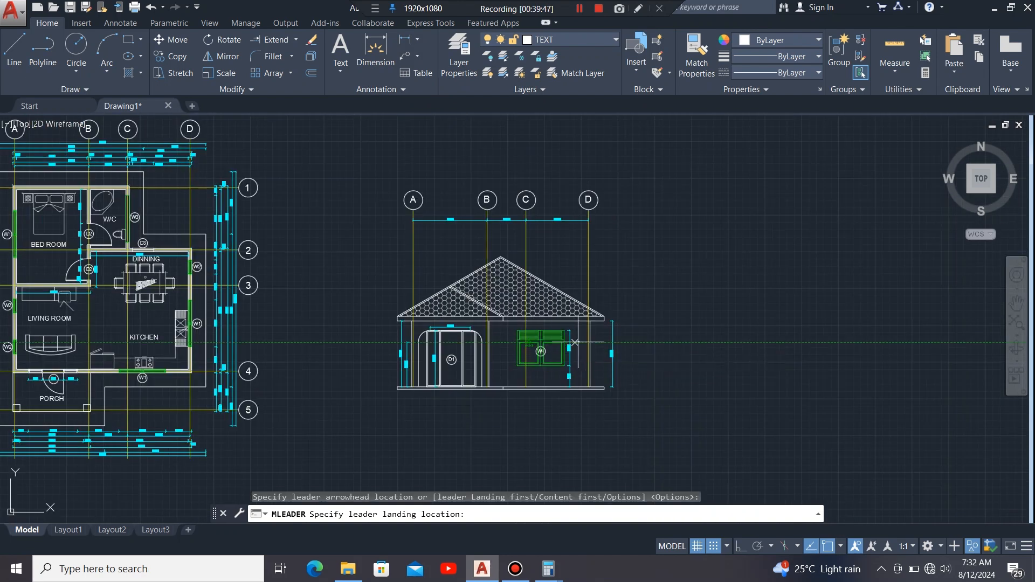
{"action": "scroll", "coordinate": [588, 341], "scroll_direction": "up", "scroll_amount": 4}
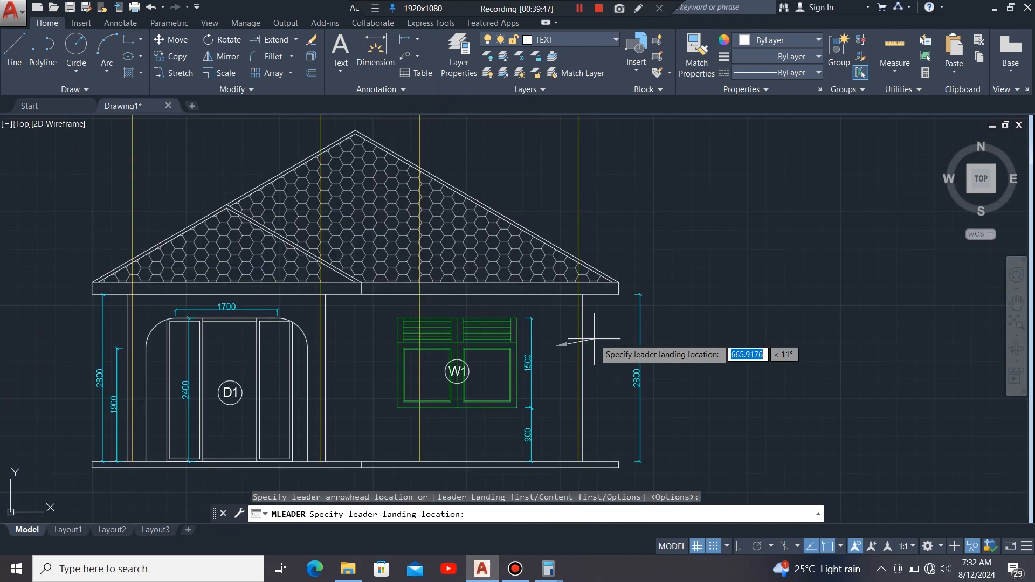
{"action": "left_click", "coordinate": [671, 346]}
{"action": "left_click", "coordinate": [677, 351]}
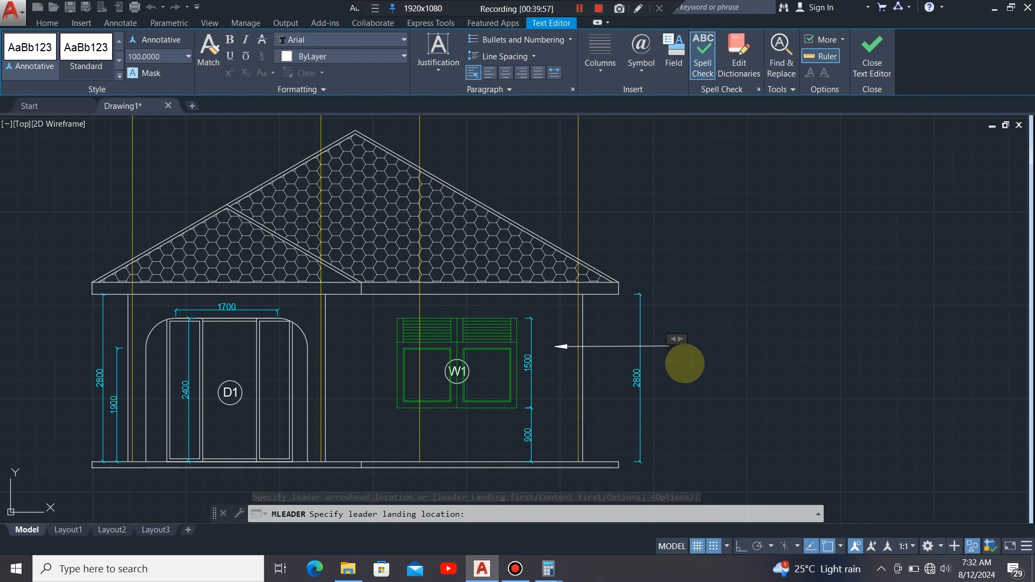
Step: Enter the leader note "150mm thick brick plastered and painted to finishes schedule"
{"action": "type", "text": "5"}
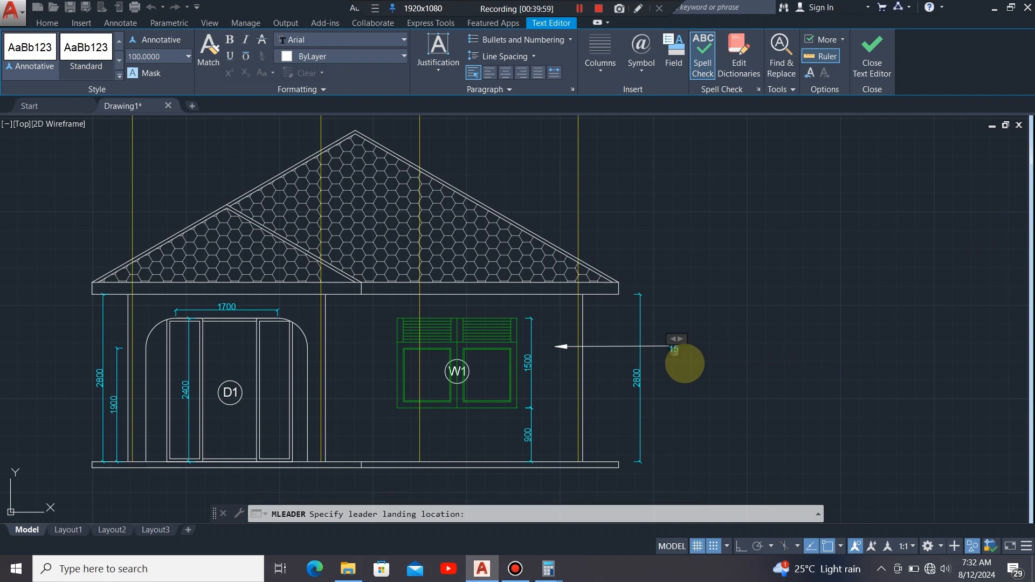
{"action": "type", "text": "0mm thick b"}
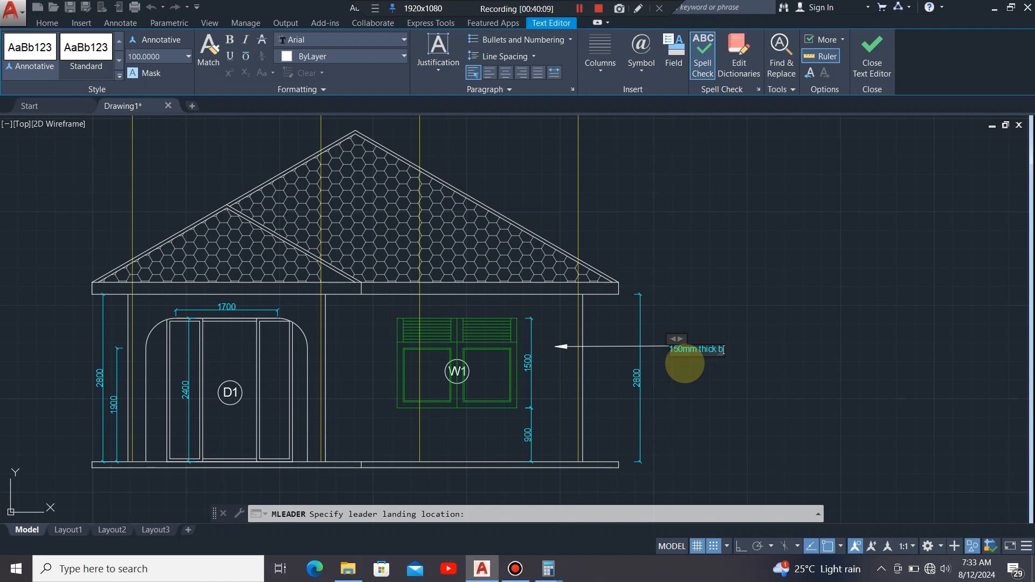
{"action": "type", "text": "rick plastered"}
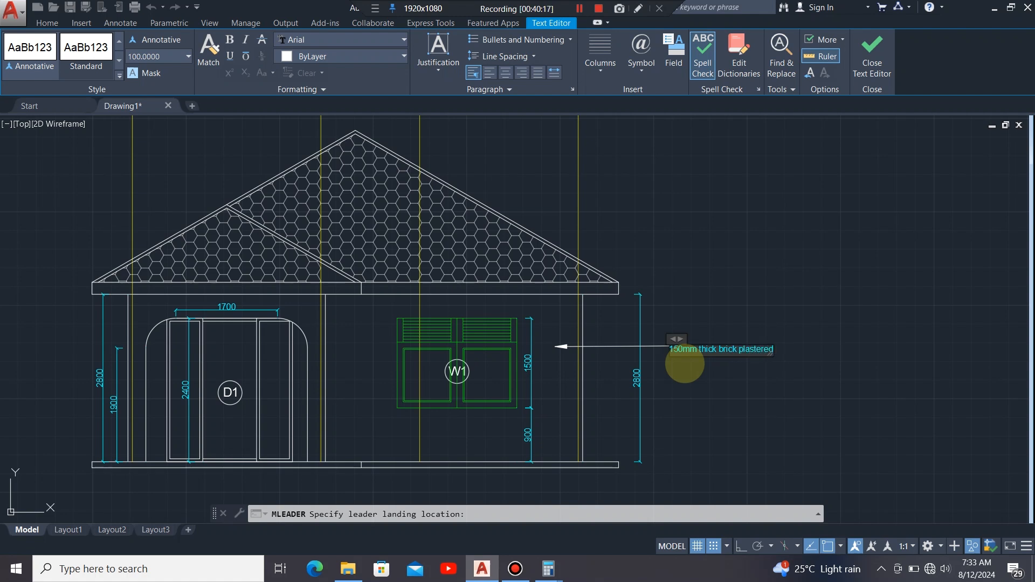
{"action": "type", "text": " and painted to fin"}
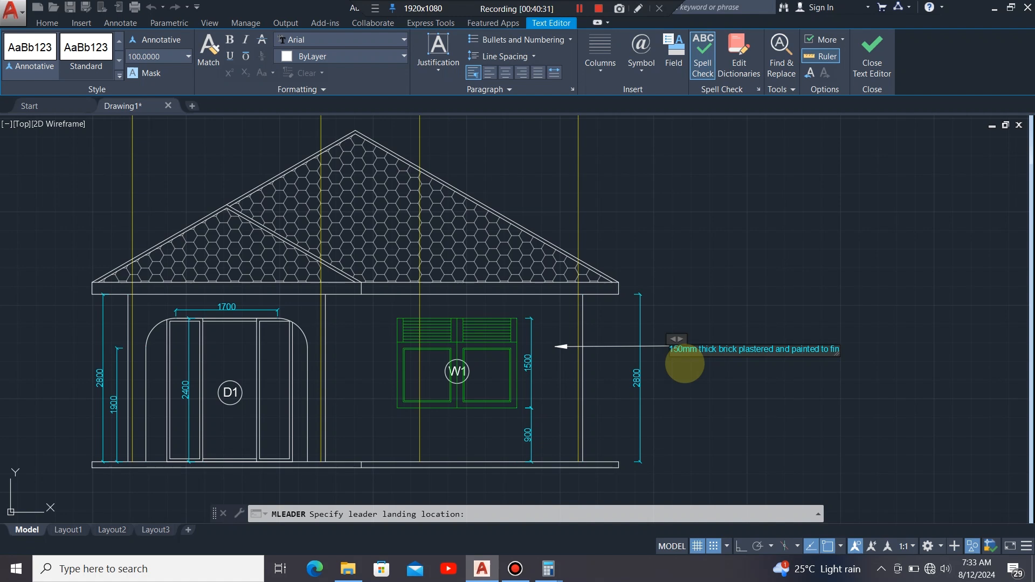
{"action": "scroll", "coordinate": [840, 351], "scroll_direction": "up", "scroll_amount": 5}
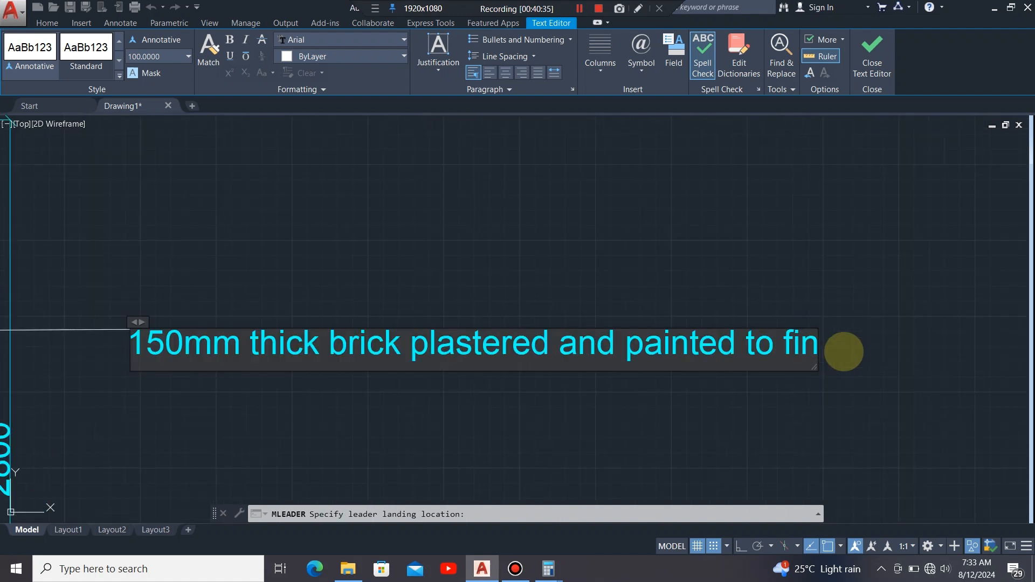
{"action": "type", "text": "ishes"}
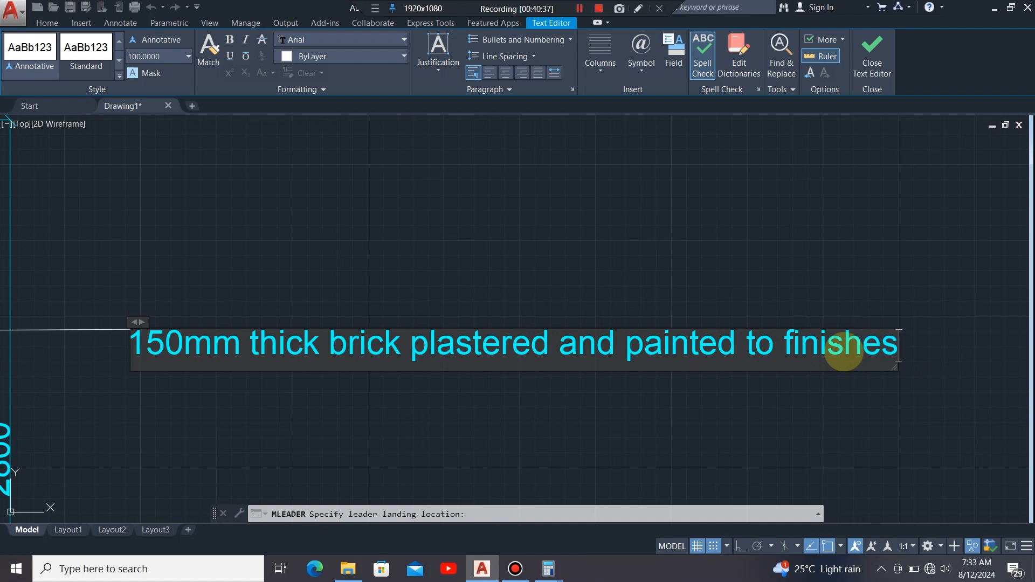
{"action": "type", "text": " sc"}
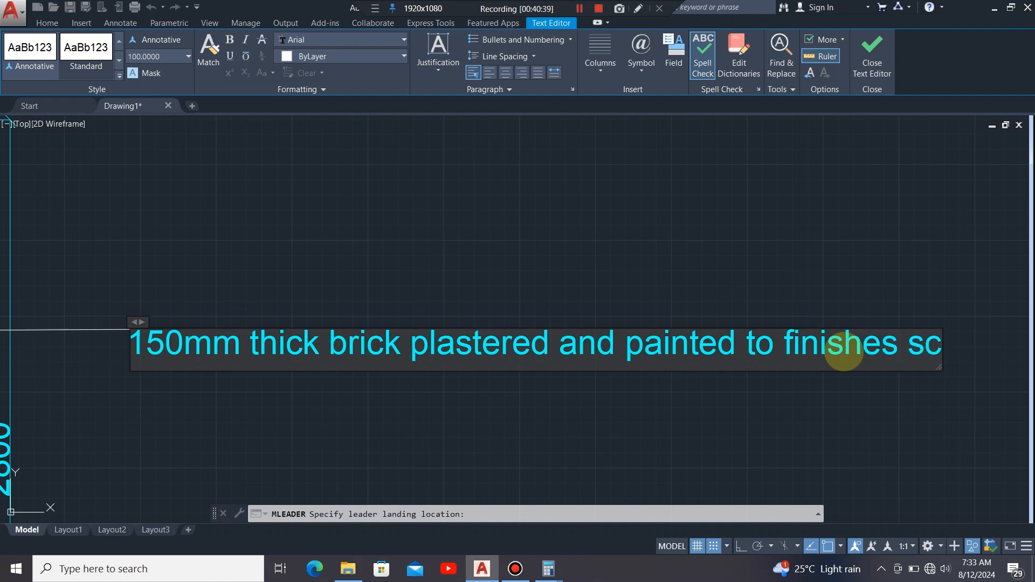
{"action": "type", "text": "hedule"}
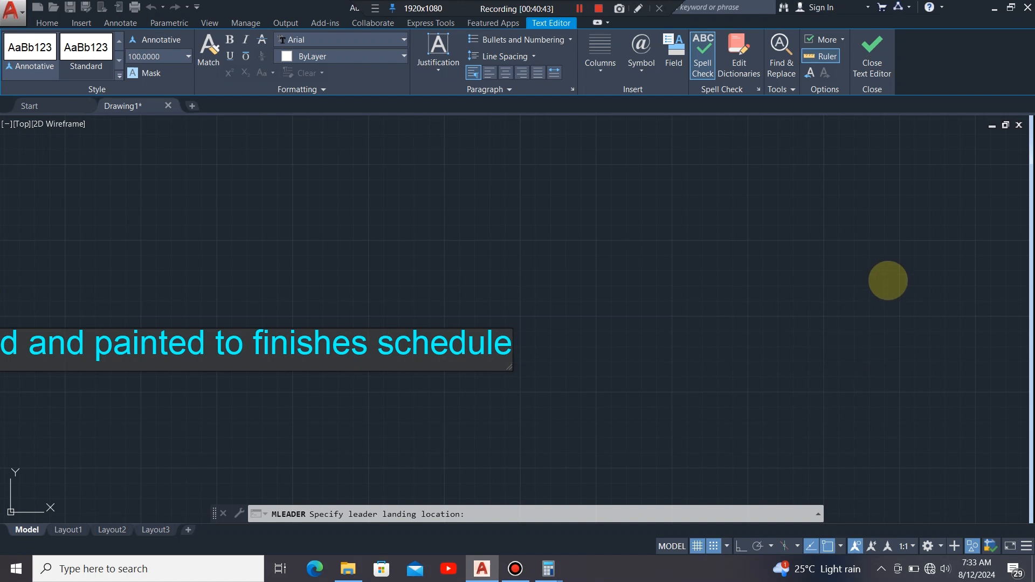
Step: Narrow the wall note's text frame so the text wraps, and set the text height to 200
{"action": "scroll", "coordinate": [889, 280], "scroll_direction": "down", "scroll_amount": 2}
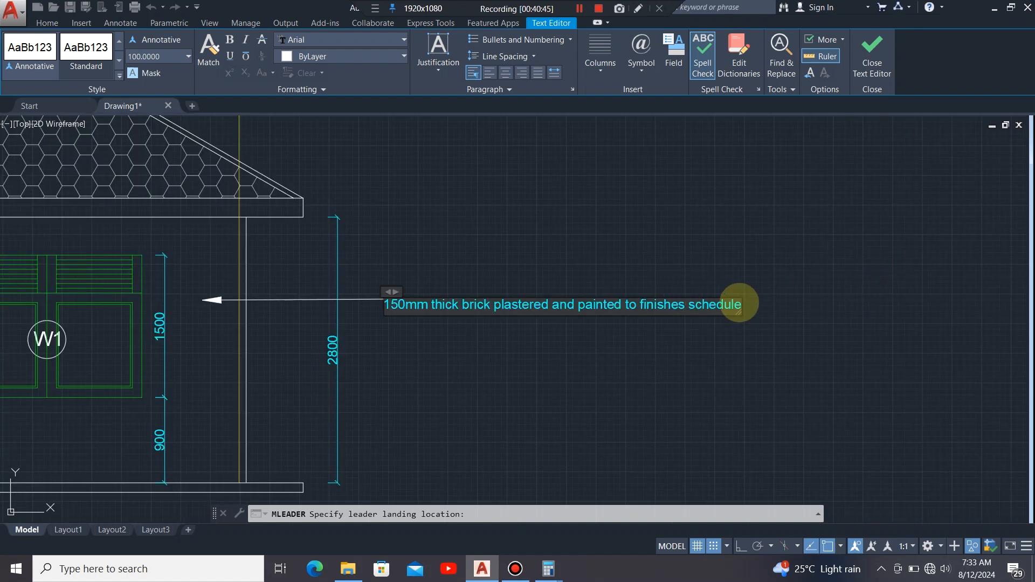
{"action": "left_click_drag", "start_coordinate": [738, 309], "coordinate": [615, 309]}
{"action": "left_click", "coordinate": [548, 322]}
{"action": "left_click_drag", "start_coordinate": [548, 322], "coordinate": [372, 301]}
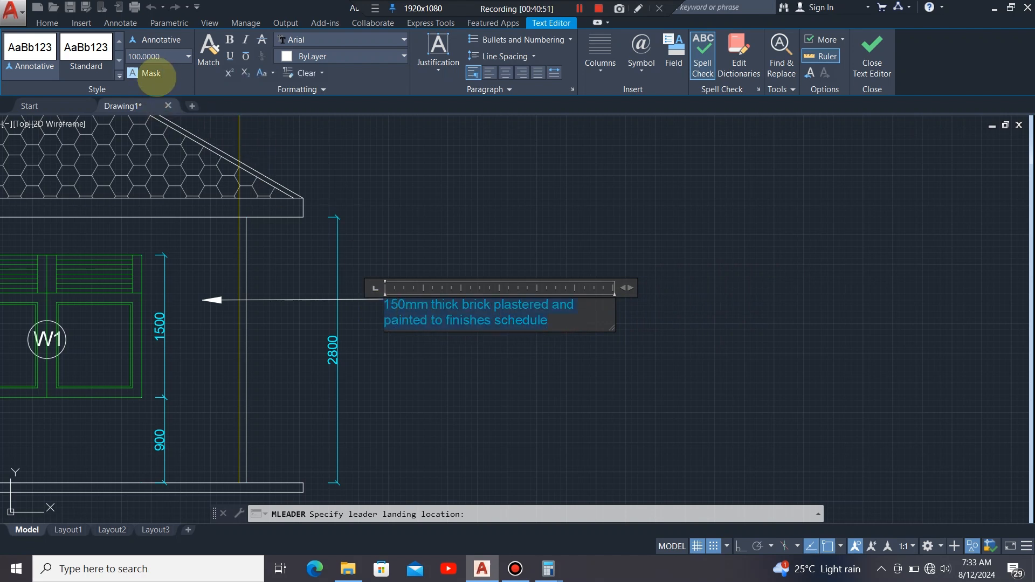
{"action": "left_click", "coordinate": [164, 56]}
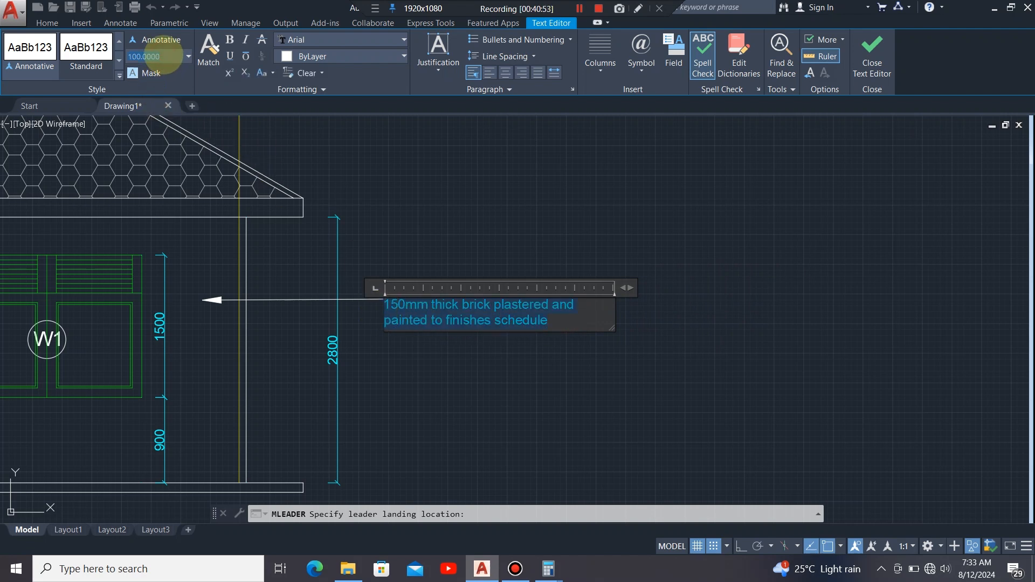
{"action": "type", "text": "200"}
{"action": "key", "text": "Return"}
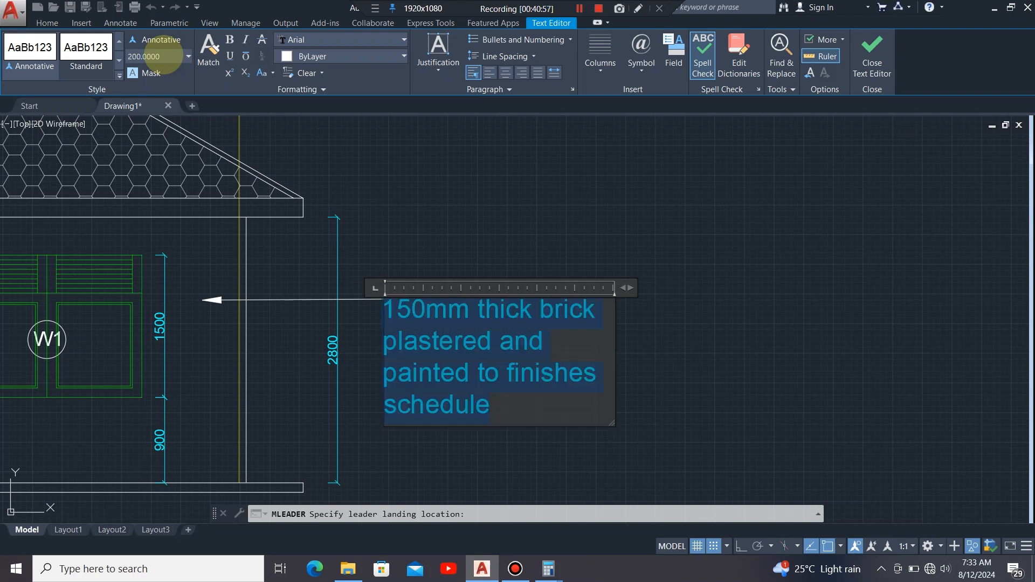
{"action": "scroll", "coordinate": [693, 246], "scroll_direction": "down", "scroll_amount": 2}
{"action": "scroll", "coordinate": [679, 254], "scroll_direction": "up", "scroll_amount": 1}
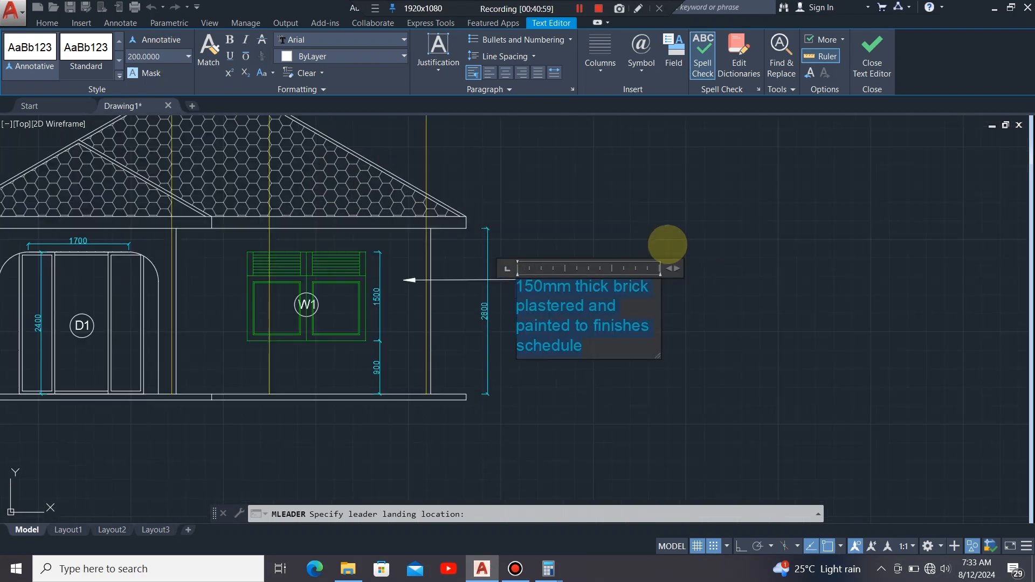
{"action": "left_click", "coordinate": [684, 362]}
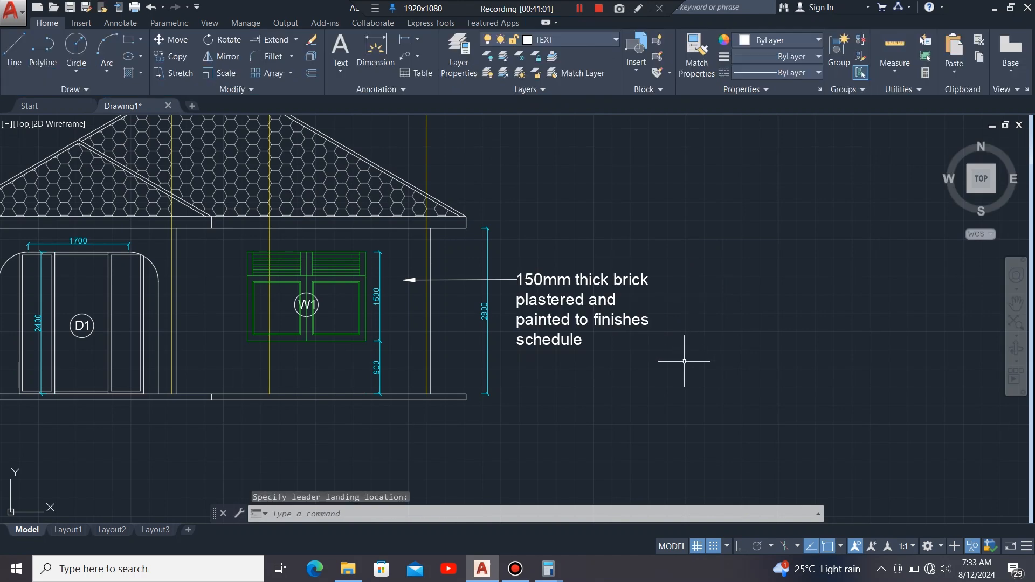
Step: Widen the wall note's text frame so the text wraps onto three lines
{"action": "double_click", "coordinate": [658, 296]}
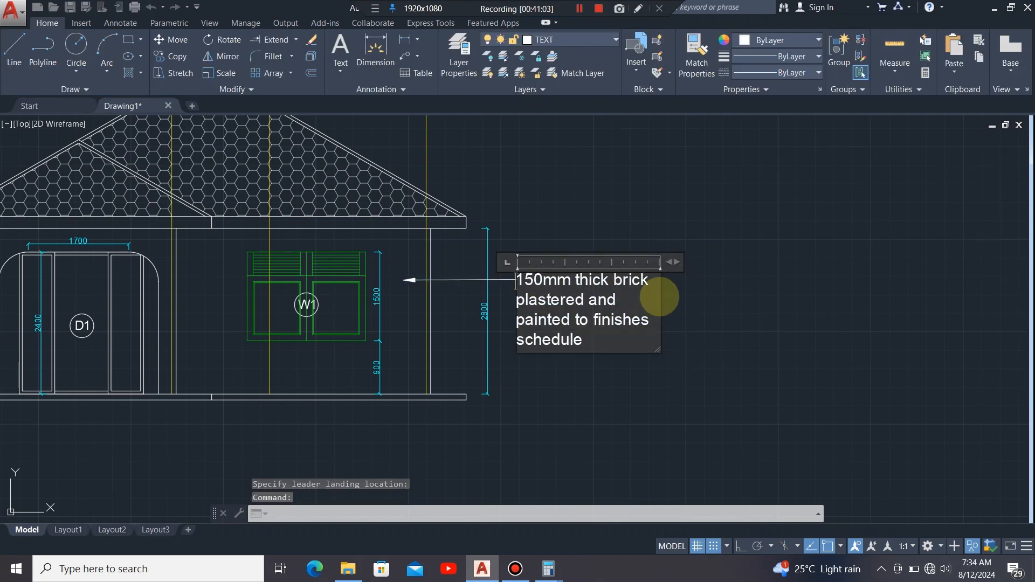
{"action": "left_click_drag", "start_coordinate": [672, 262], "coordinate": [760, 258]}
{"action": "scroll", "coordinate": [785, 318], "scroll_direction": "down", "scroll_amount": 6}
{"action": "scroll", "coordinate": [736, 326], "scroll_direction": "up", "scroll_amount": 4}
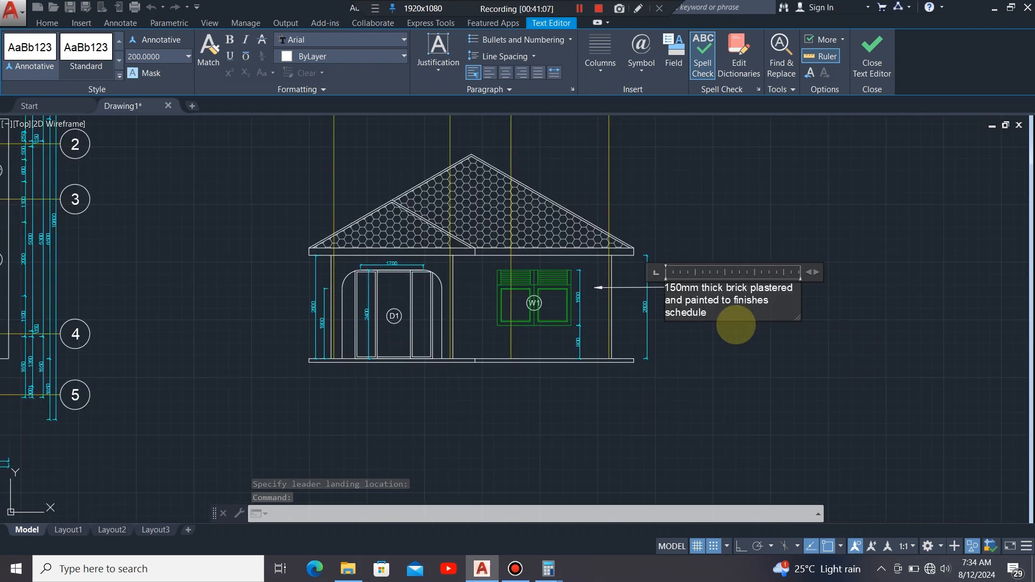
{"action": "left_click", "coordinate": [725, 339]}
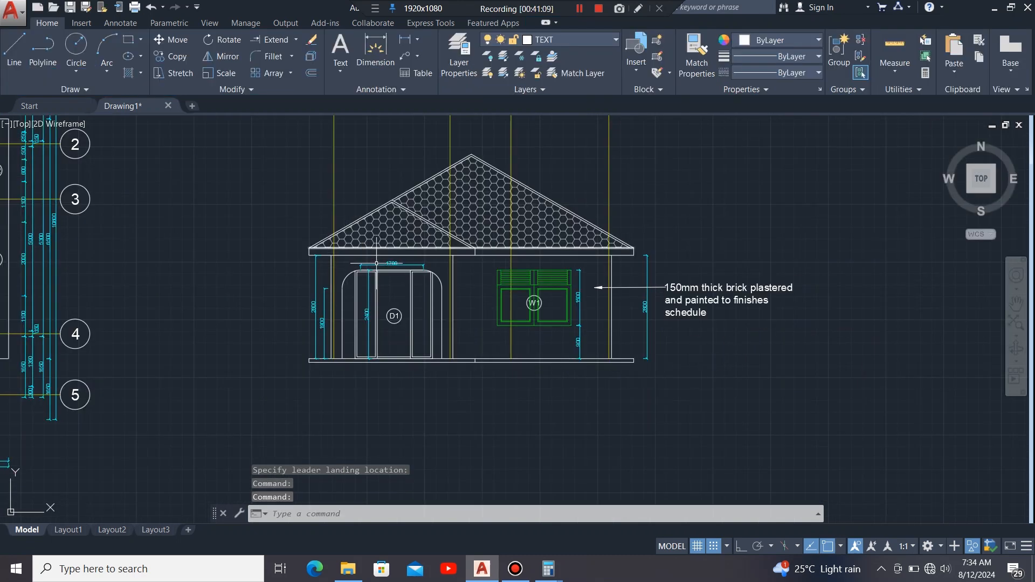
Step: Copy the wall leader note so the copy's arrowhead points at the roof slope just beside the ridge peak
{"action": "scroll", "coordinate": [723, 272], "scroll_direction": "up", "scroll_amount": 4}
{"action": "left_click", "coordinate": [656, 305]}
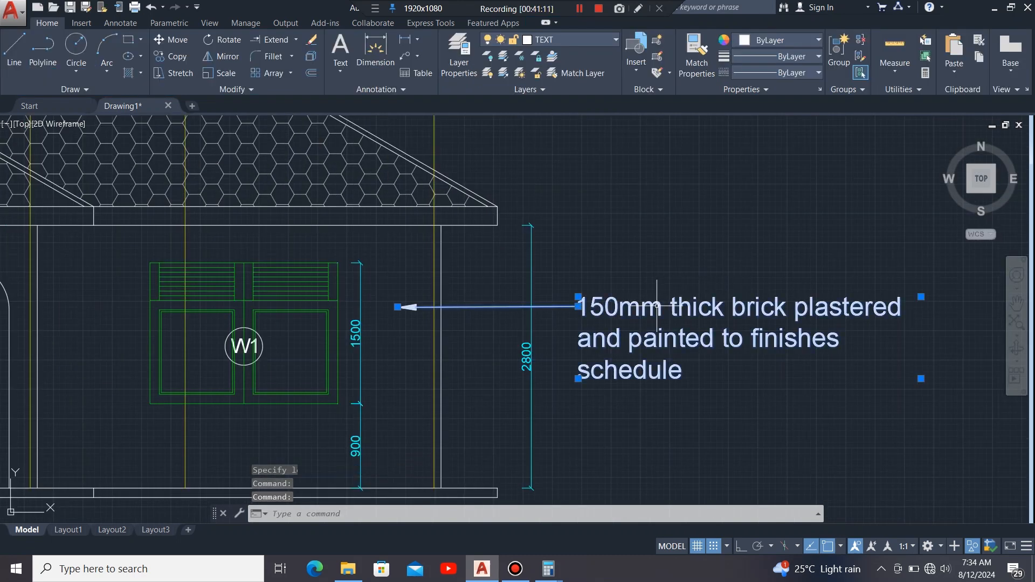
{"action": "scroll", "coordinate": [657, 306], "scroll_direction": "down", "scroll_amount": 4}
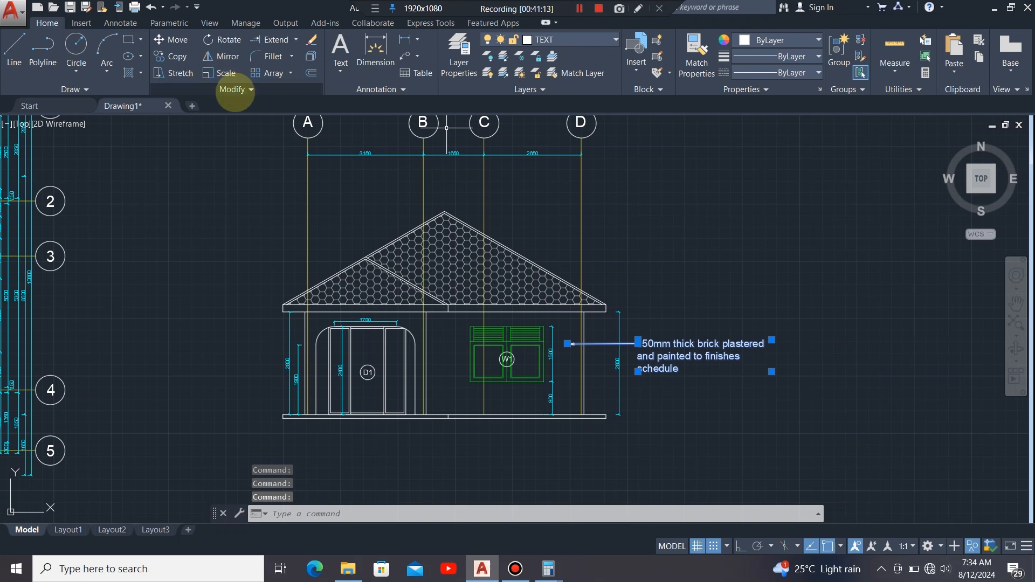
{"action": "left_click", "coordinate": [173, 40]}
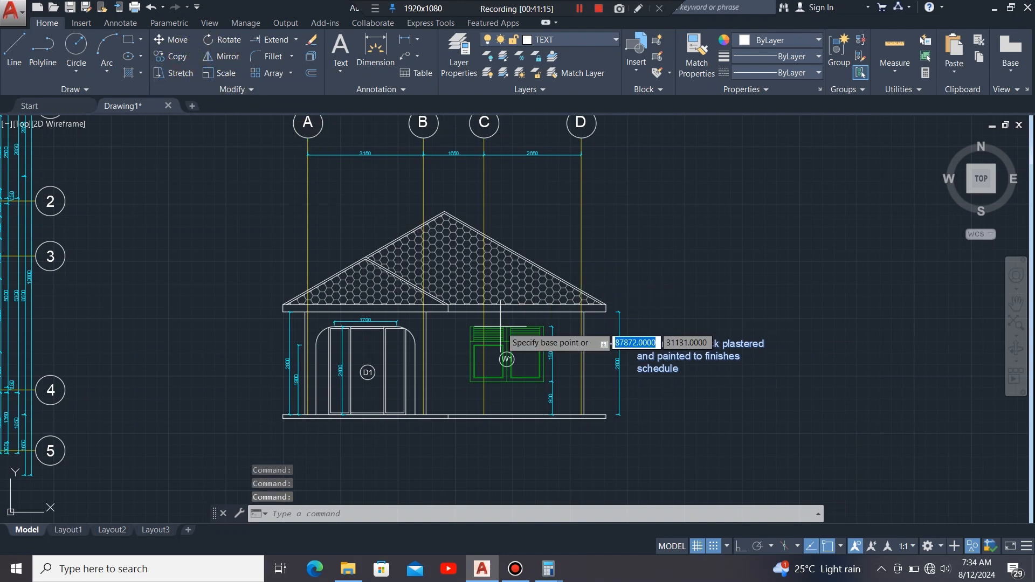
{"action": "left_click", "coordinate": [564, 344]}
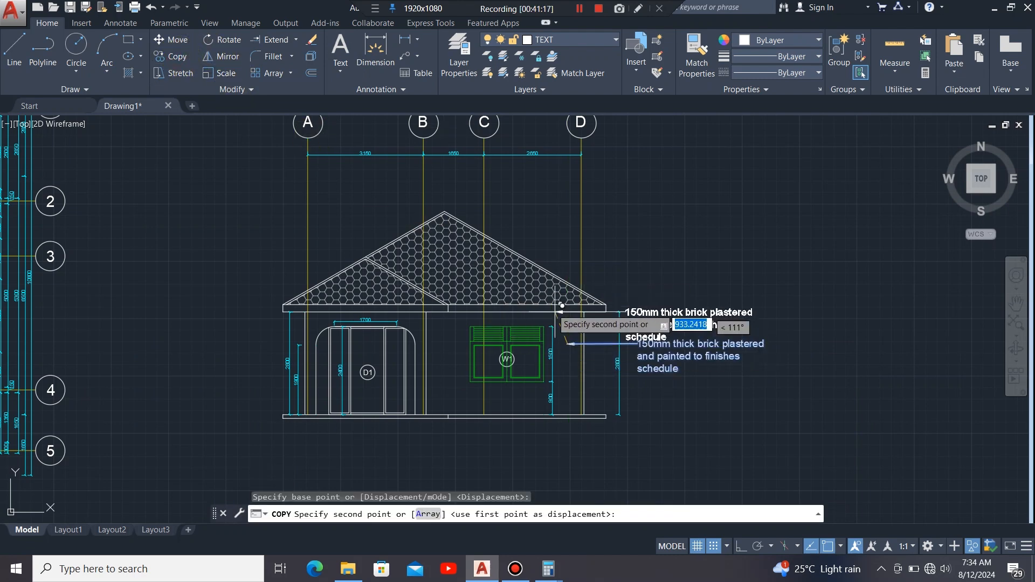
{"action": "left_click", "coordinate": [461, 222]}
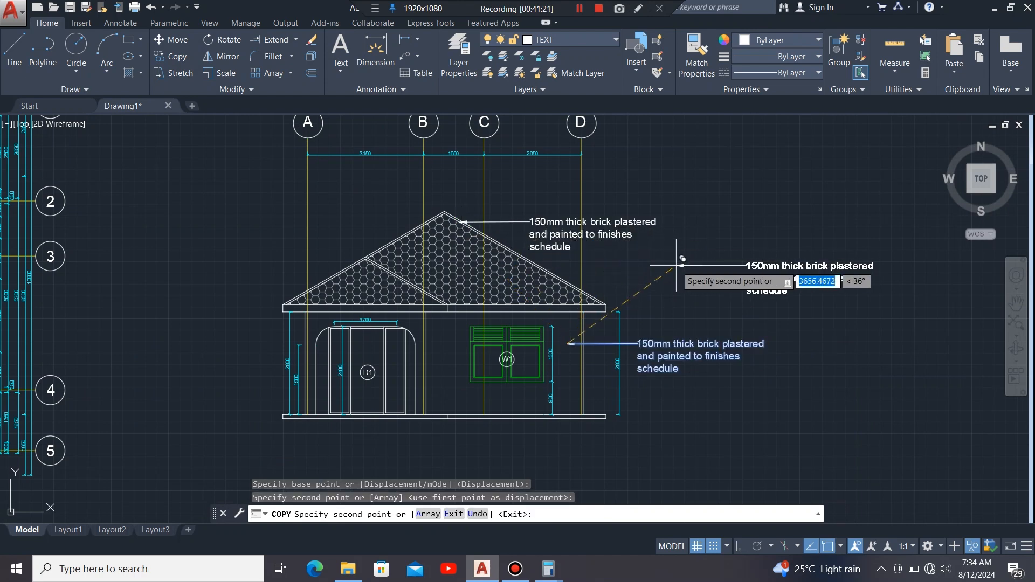
{"action": "key", "text": "Escape"}
Step: Clear the whole text of the copied leader note at the roof
{"action": "scroll", "coordinate": [664, 259], "scroll_direction": "up", "scroll_amount": 2}
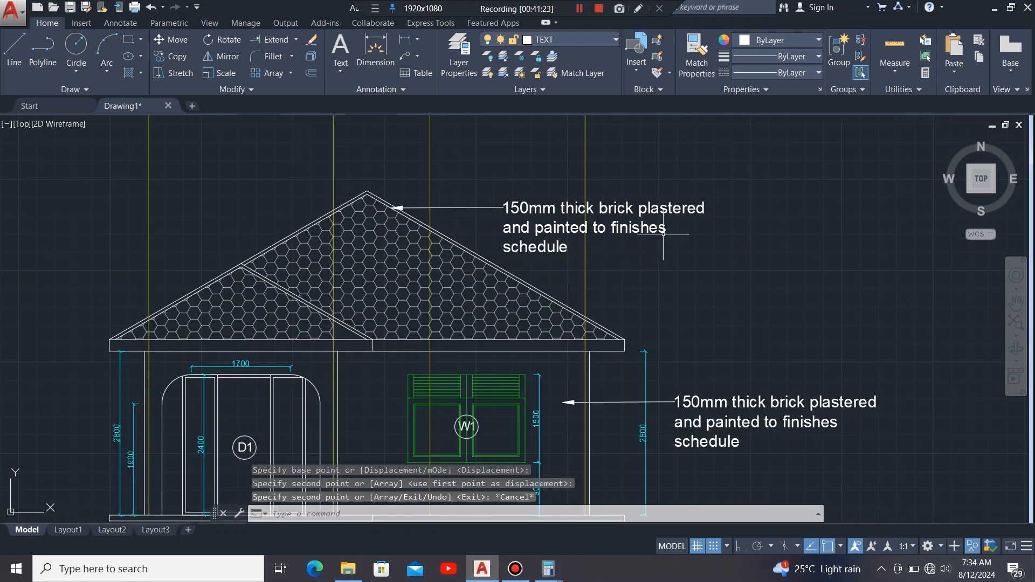
{"action": "double_click", "coordinate": [659, 234]}
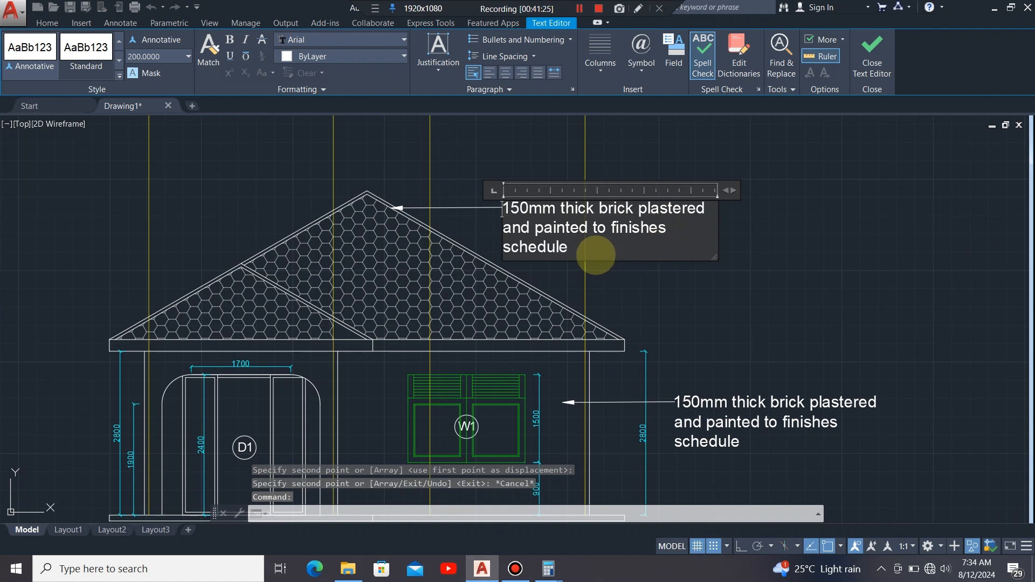
{"action": "left_click", "coordinate": [571, 249]}
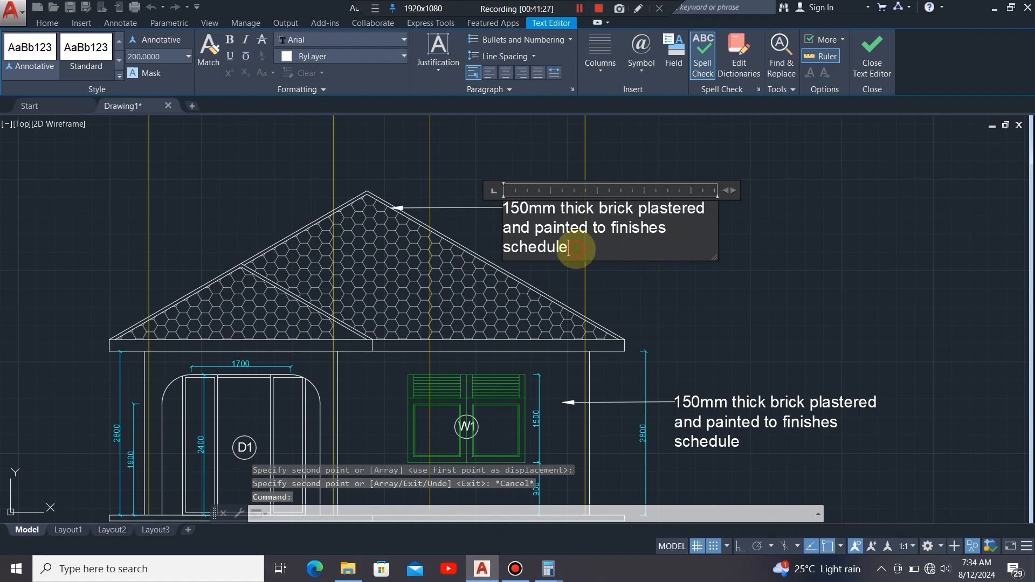
{"action": "key", "text": "BackSpace"}
{"action": "key", "text": "BackSpace"}
{"action": "key", "text": "BackSpace"}
{"action": "key", "text": "BackSpace"}
{"action": "key", "text": "BackSpace"}
{"action": "key", "text": "BackSpace"}
{"action": "key", "text": "BackSpace"}
{"action": "key", "text": "BackSpace"}
{"action": "key", "text": "BackSpace"}
{"action": "key", "text": "BackSpace"}
{"action": "key", "text": "BackSpace"}
{"action": "key", "text": "BackSpace"}
{"action": "key", "text": "BackSpace"}
{"action": "key", "text": "BackSpace"}
{"action": "key", "text": "BackSpace"}
{"action": "key", "text": "BackSpace"}
{"action": "key", "text": "BackSpace"}
{"action": "key", "text": "BackSpace"}
{"action": "key", "text": "BackSpace"}
{"action": "key", "text": "BackSpace"}
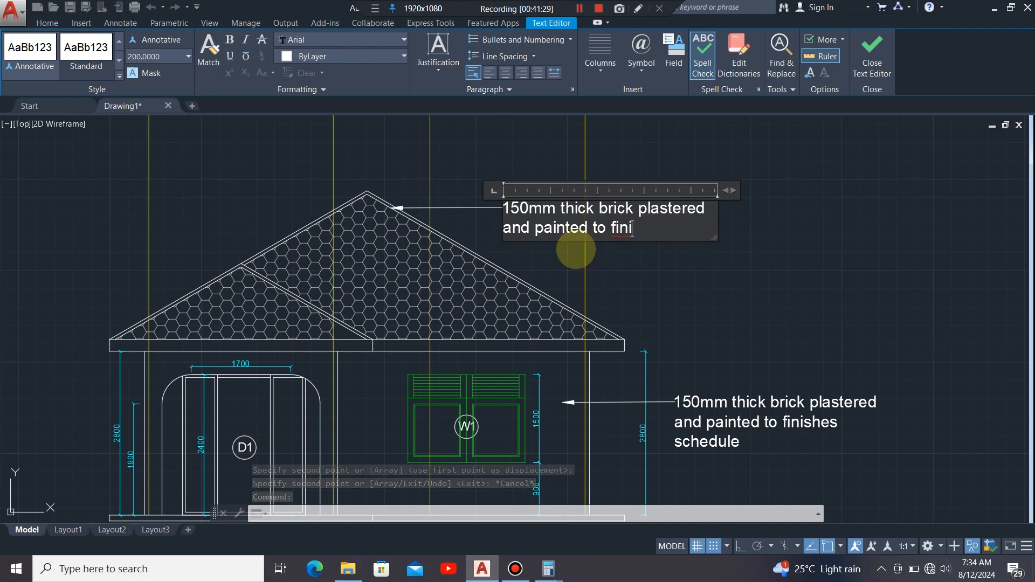
{"action": "key", "text": "BackSpace"}
{"action": "key", "text": "BackSpace"}
{"action": "key", "text": "BackSpace"}
{"action": "key", "text": "BackSpace"}
{"action": "key", "text": "BackSpace"}
{"action": "key", "text": "BackSpace"}
{"action": "key", "text": "BackSpace"}
{"action": "key", "text": "BackSpace"}
{"action": "key", "text": "BackSpace"}
{"action": "key", "text": "BackSpace"}
{"action": "key", "text": "BackSpace"}
{"action": "key", "text": "BackSpace"}
{"action": "key", "text": "BackSpace"}
{"action": "key", "text": "BackSpace"}
{"action": "key", "text": "BackSpace"}
{"action": "key", "text": "BackSpace"}
{"action": "key", "text": "BackSpace"}
{"action": "key", "text": "BackSpace"}
{"action": "key", "text": "BackSpace"}
{"action": "key", "text": "BackSpace"}
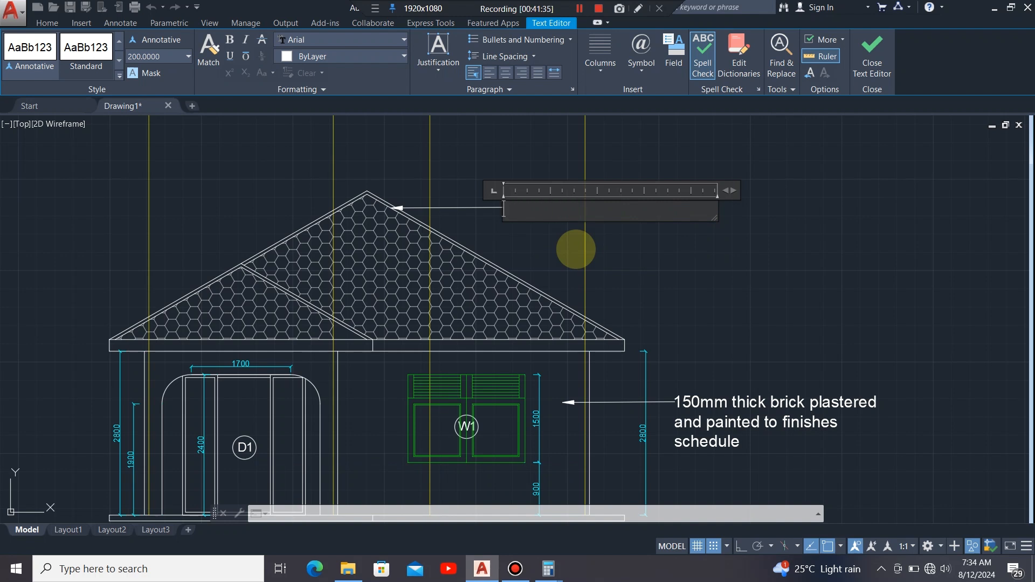
Step: Enter "Iron sheets at an angle of 300" as the text of the roof leader note
{"action": "type", "text": "i"}
{"action": "type", "text": "Iron sh"}
{"action": "type", "text": "h"}
{"action": "key", "text": "BackSpace"}
{"action": "type", "text": "eet"}
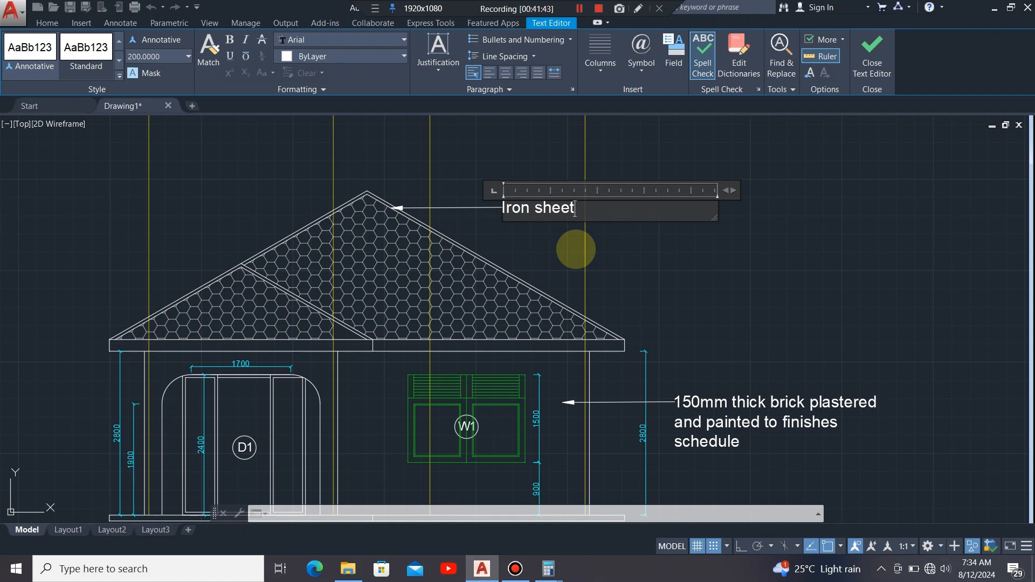
{"action": "type", "text": "s at an angle "}
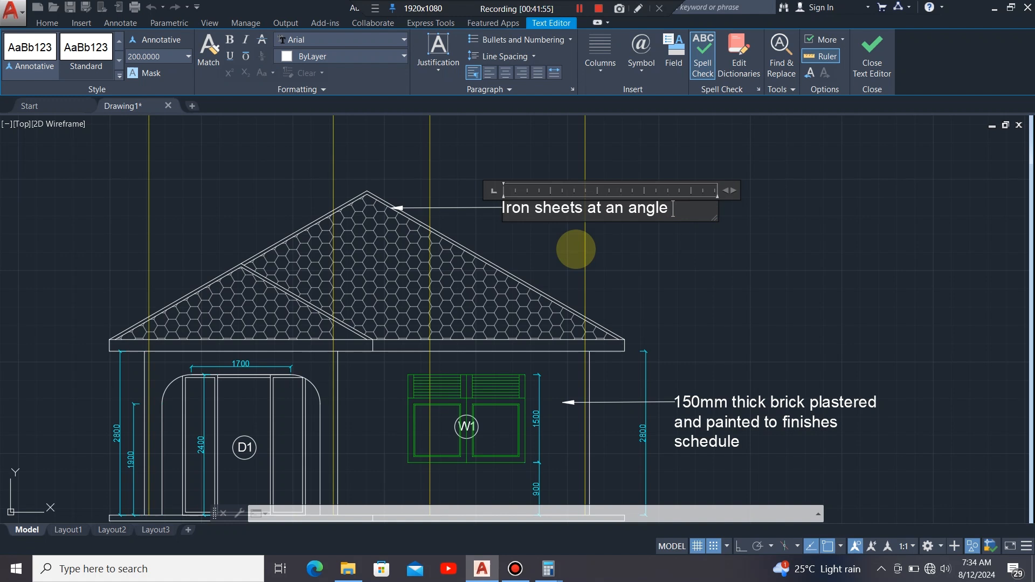
{"action": "type", "text": "of "}
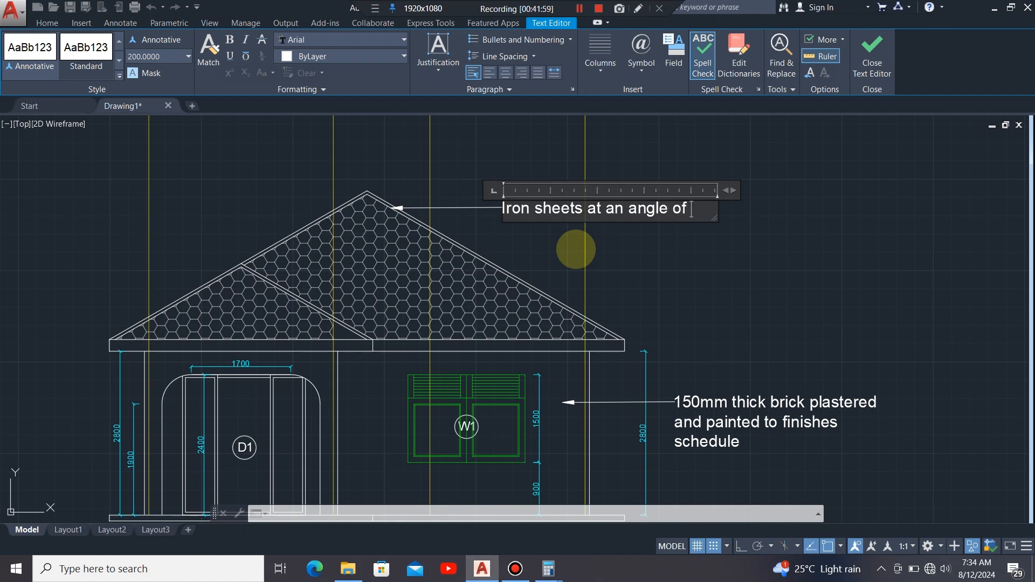
{"action": "type", "text": "300"}
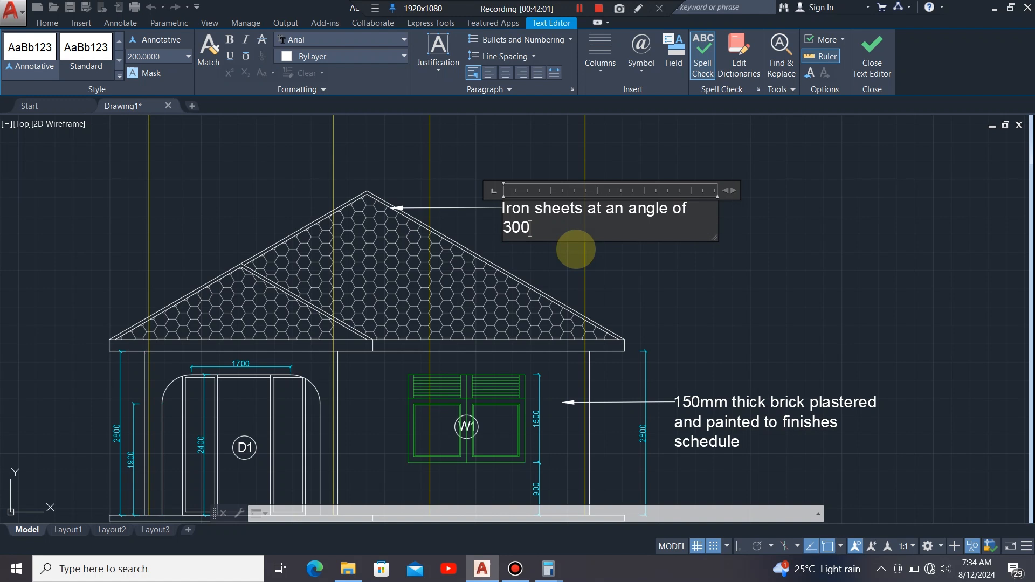
Step: Format the last 0 of "300" in the roof note as superscript to serve as a degree sign
{"action": "left_click", "coordinate": [536, 230]}
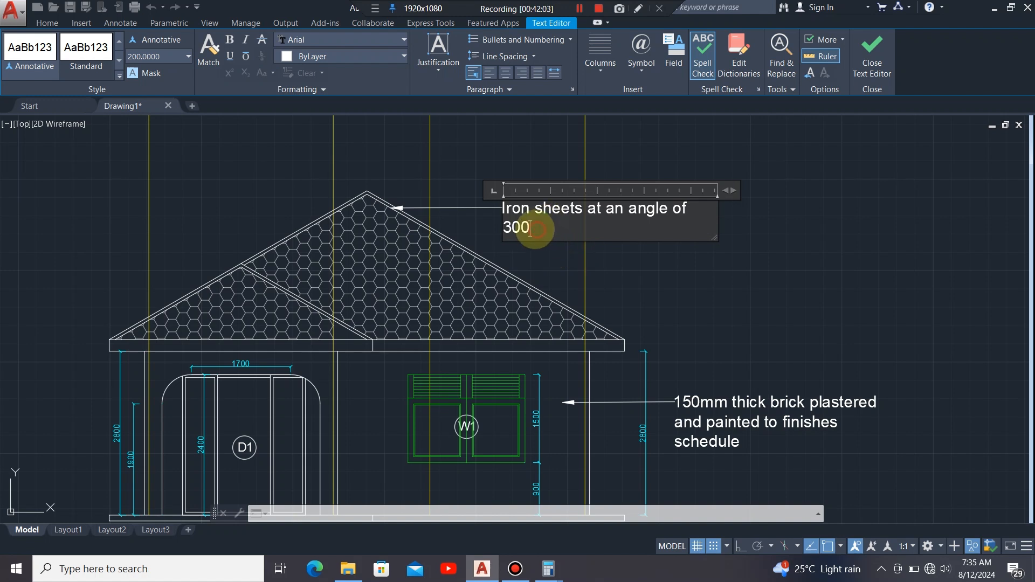
{"action": "left_click_drag", "start_coordinate": [531, 230], "coordinate": [522, 229]}
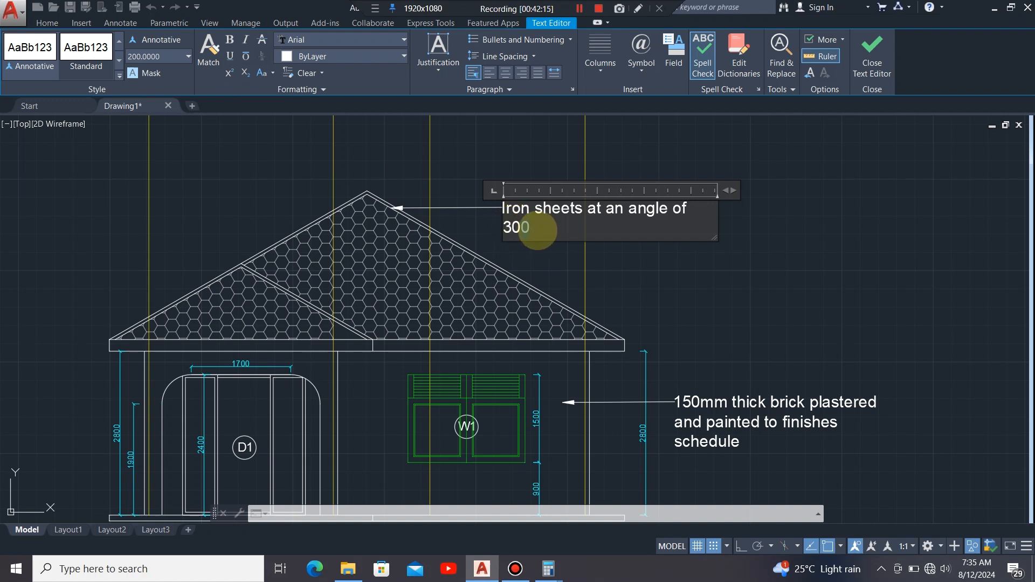
{"action": "left_click", "coordinate": [537, 229]}
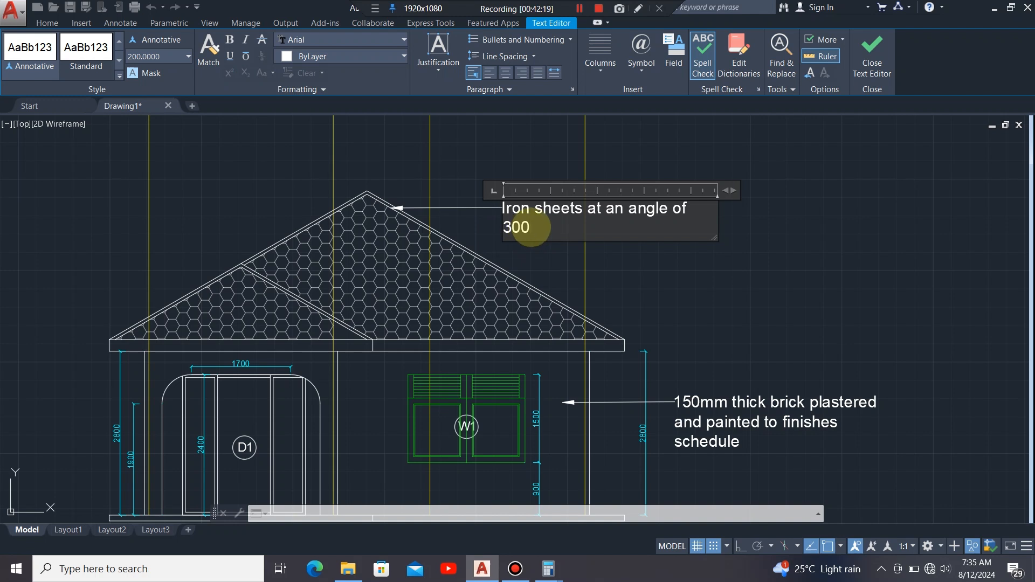
{"action": "left_click_drag", "start_coordinate": [532, 227], "coordinate": [519, 229]}
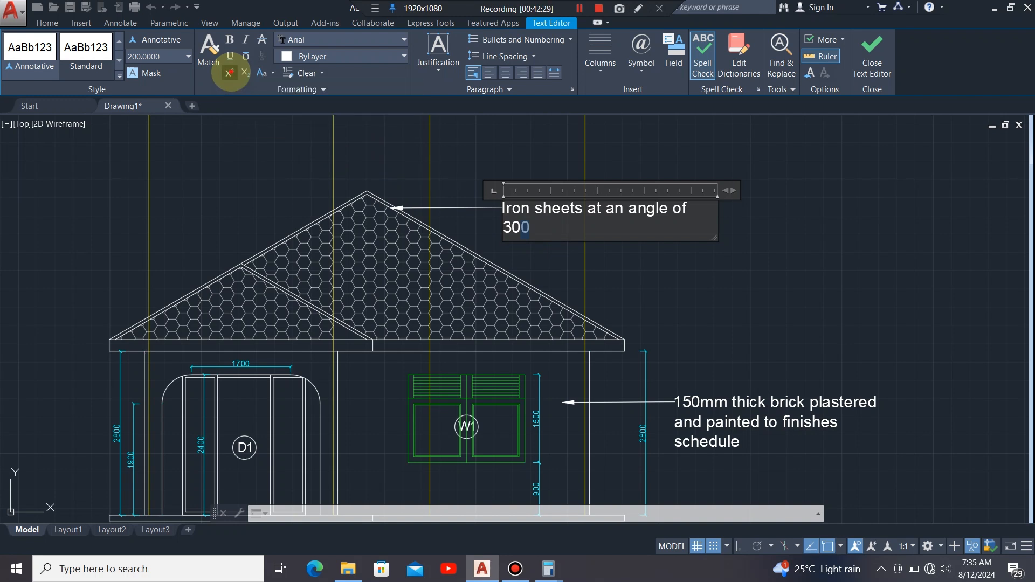
{"action": "left_click", "coordinate": [229, 73]}
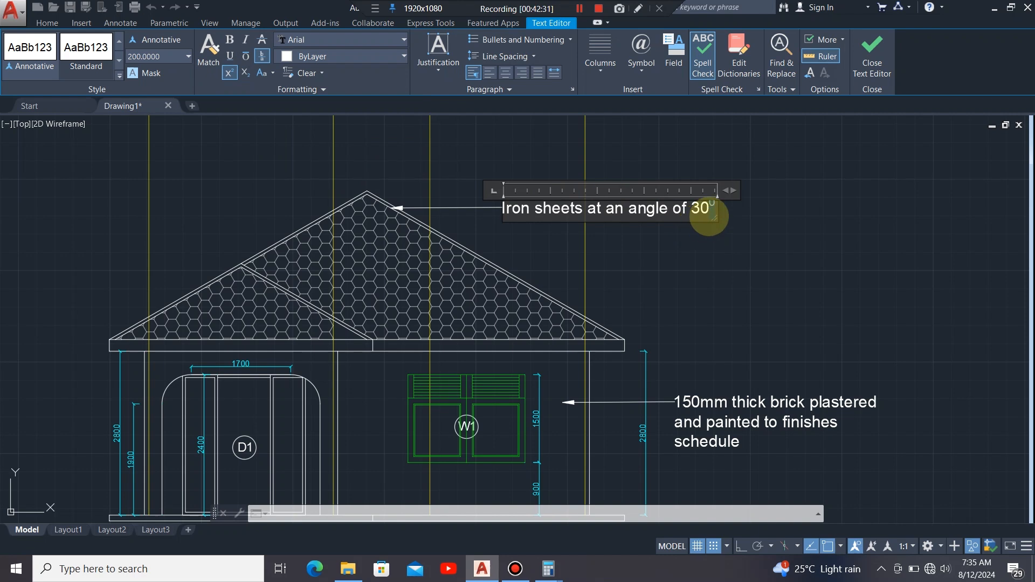
Step: Widen the roof note's text frame slightly and finish editing the note
{"action": "left_click_drag", "start_coordinate": [729, 191], "coordinate": [740, 191]}
{"action": "scroll", "coordinate": [732, 211], "scroll_direction": "up", "scroll_amount": 5}
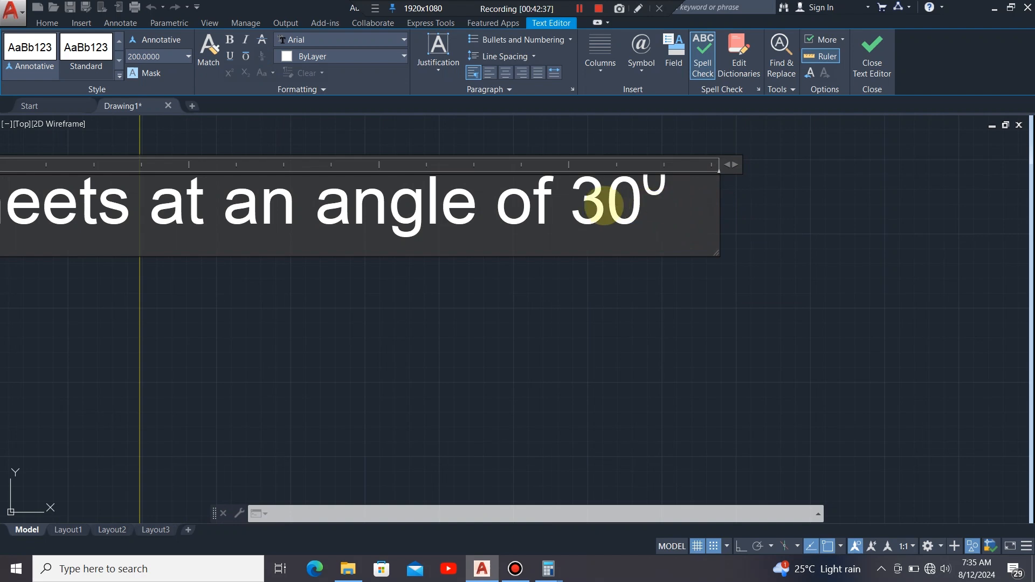
{"action": "scroll", "coordinate": [697, 226], "scroll_direction": "down", "scroll_amount": 2}
{"action": "scroll", "coordinate": [697, 226], "scroll_direction": "down", "scroll_amount": 1}
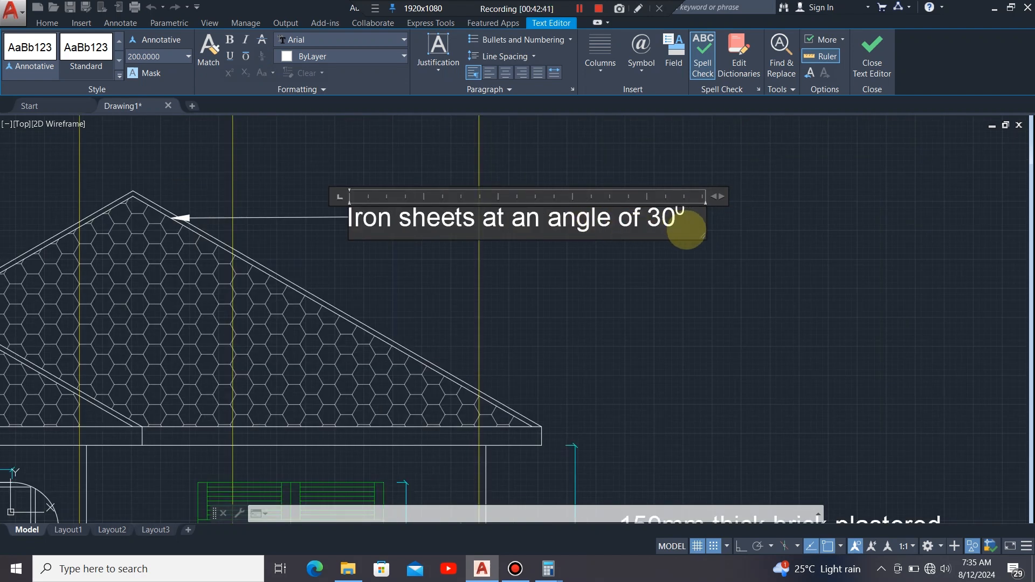
{"action": "scroll", "coordinate": [692, 224], "scroll_direction": "down", "scroll_amount": 2}
{"action": "left_click", "coordinate": [670, 256]}
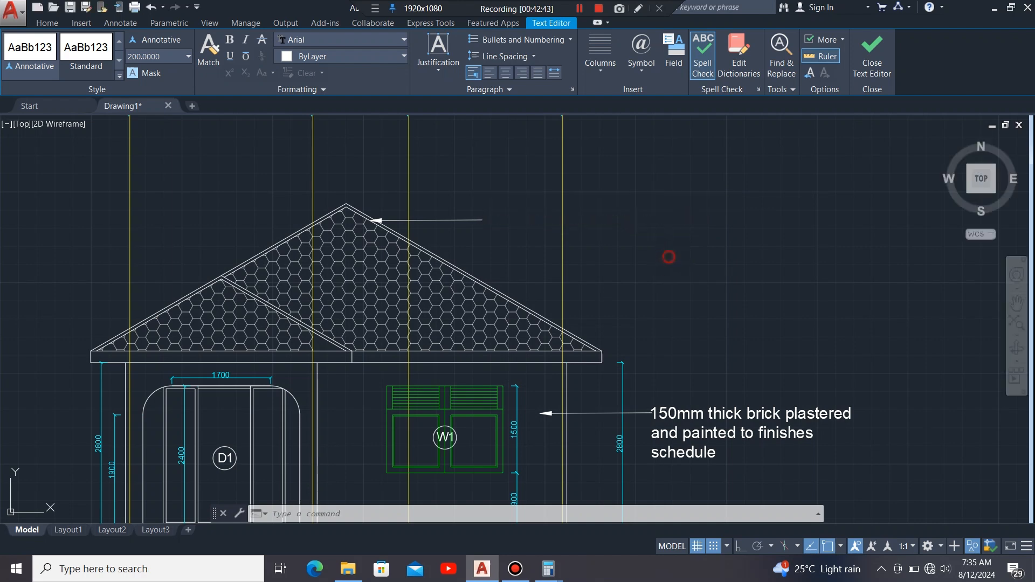
Step: Move the iron sheets note down so its arrowhead lies inside the roof hatch just below the main ridge peak
{"action": "scroll", "coordinate": [310, 219], "scroll_direction": "up", "scroll_amount": 4}
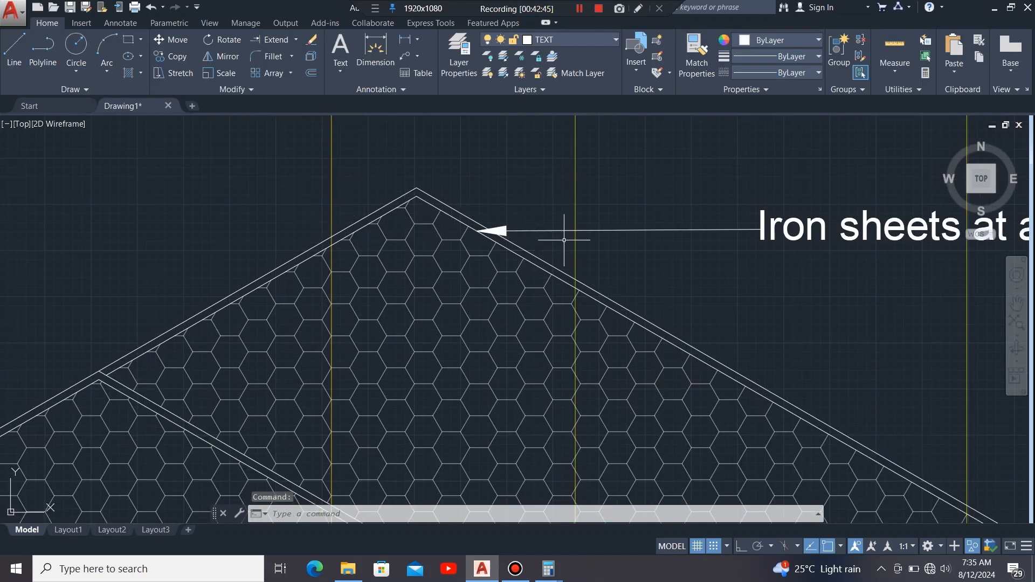
{"action": "left_click", "coordinate": [488, 232]}
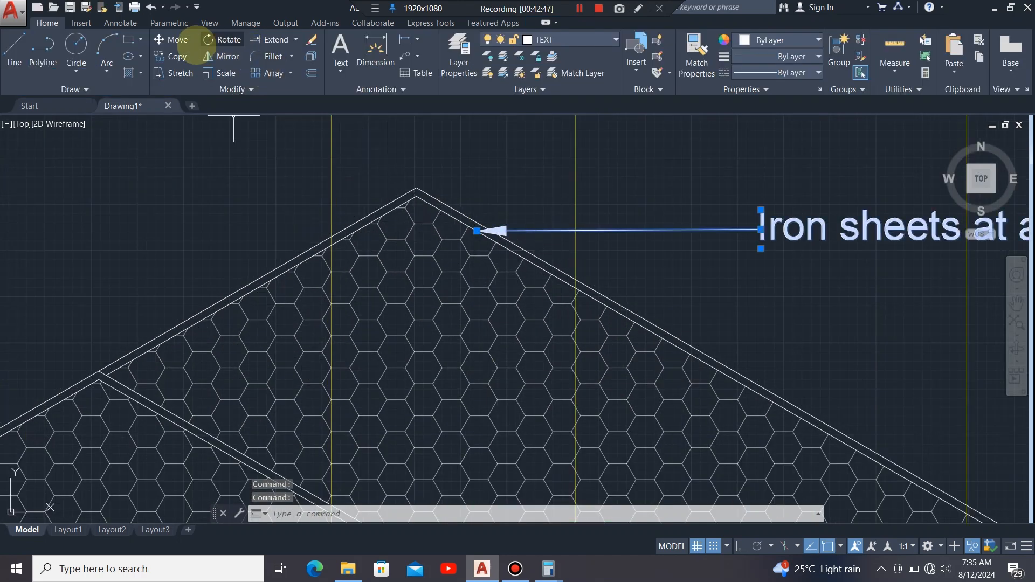
{"action": "left_click", "coordinate": [174, 39]}
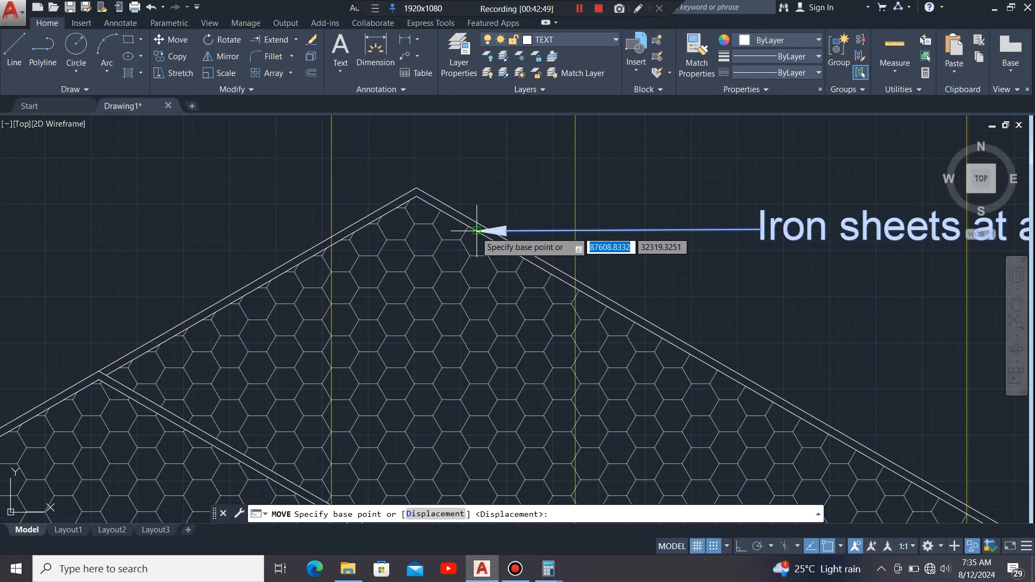
{"action": "left_click", "coordinate": [477, 231]}
{"action": "left_click", "coordinate": [439, 275]}
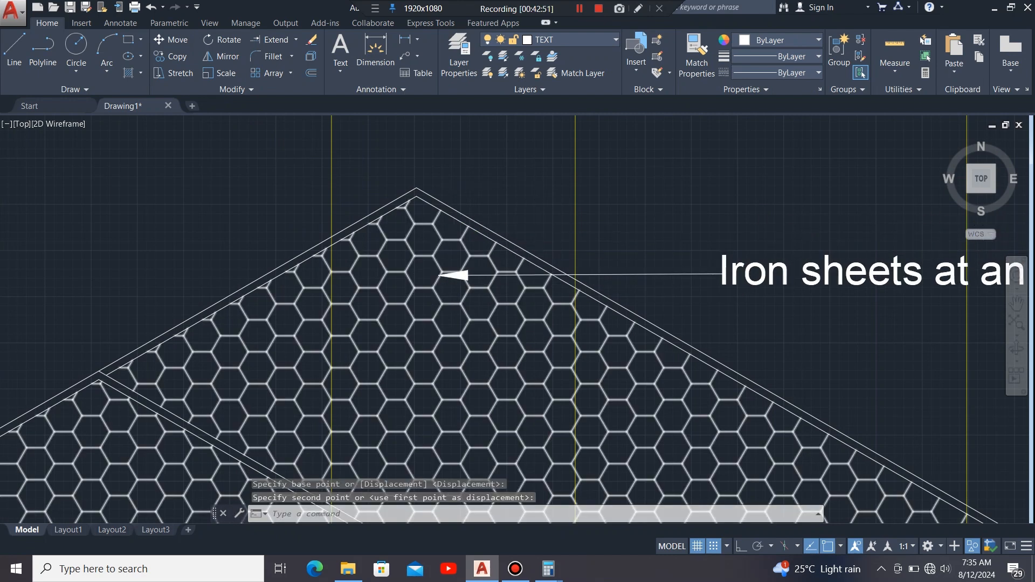
{"action": "scroll", "coordinate": [544, 203], "scroll_direction": "down", "scroll_amount": 5}
{"action": "scroll", "coordinate": [638, 242], "scroll_direction": "up", "scroll_amount": 2}
{"action": "scroll", "coordinate": [656, 225], "scroll_direction": "down", "scroll_amount": 2}
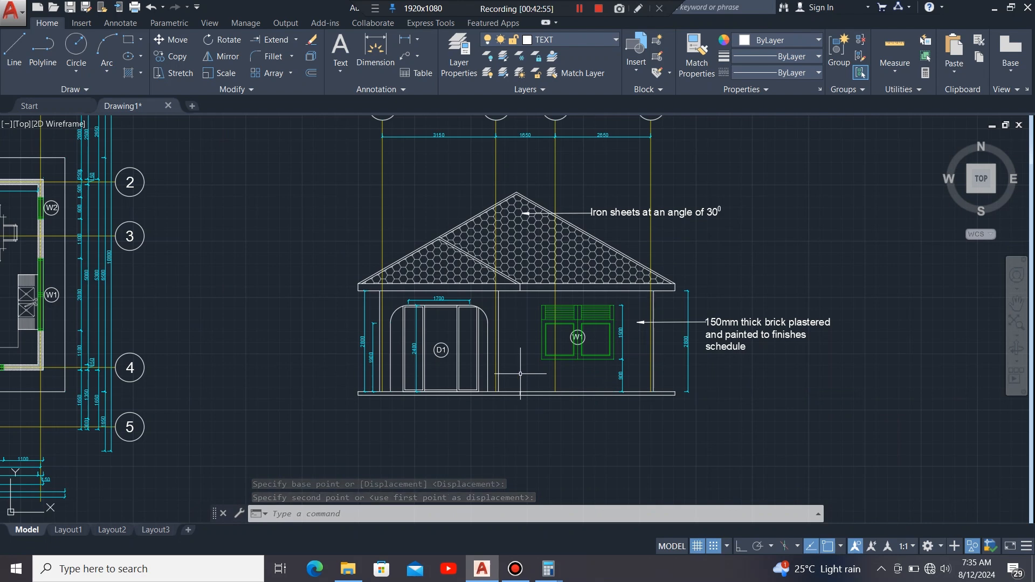
{"action": "scroll", "coordinate": [522, 376], "scroll_direction": "up", "scroll_amount": 2}
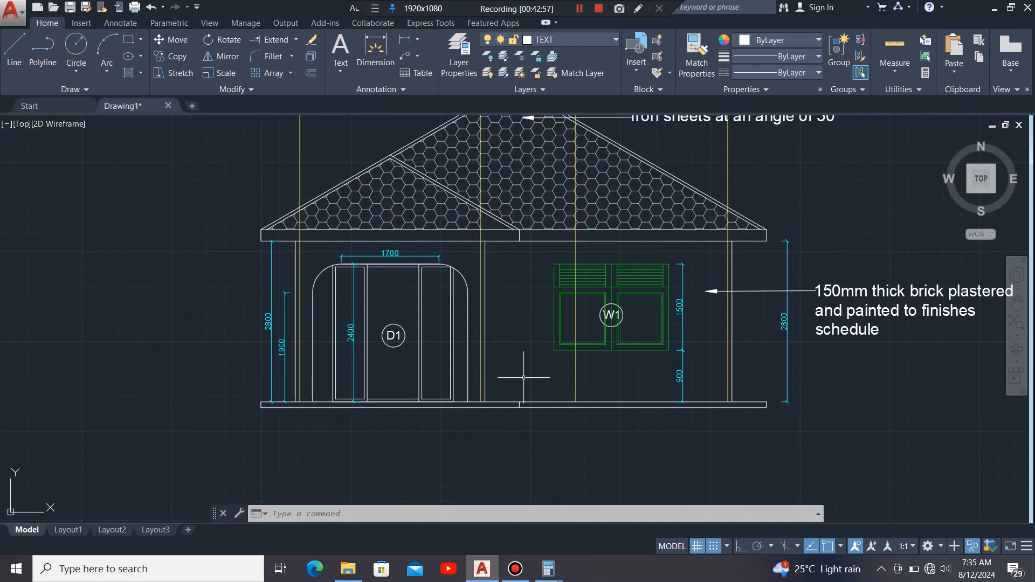
{"action": "scroll", "coordinate": [524, 378], "scroll_direction": "down", "scroll_amount": 2}
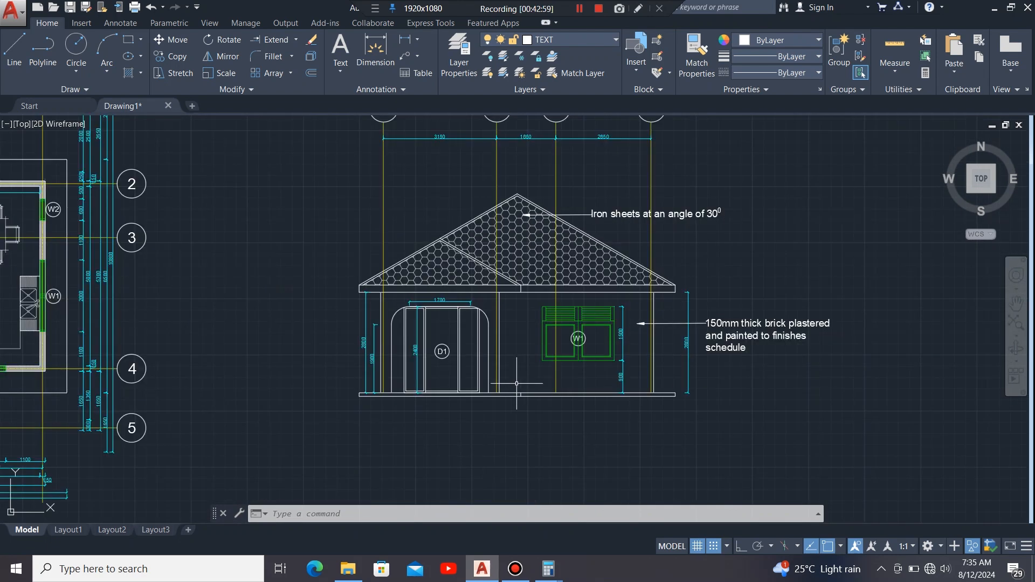
{"action": "scroll", "coordinate": [371, 343], "scroll_direction": "up", "scroll_amount": 2}
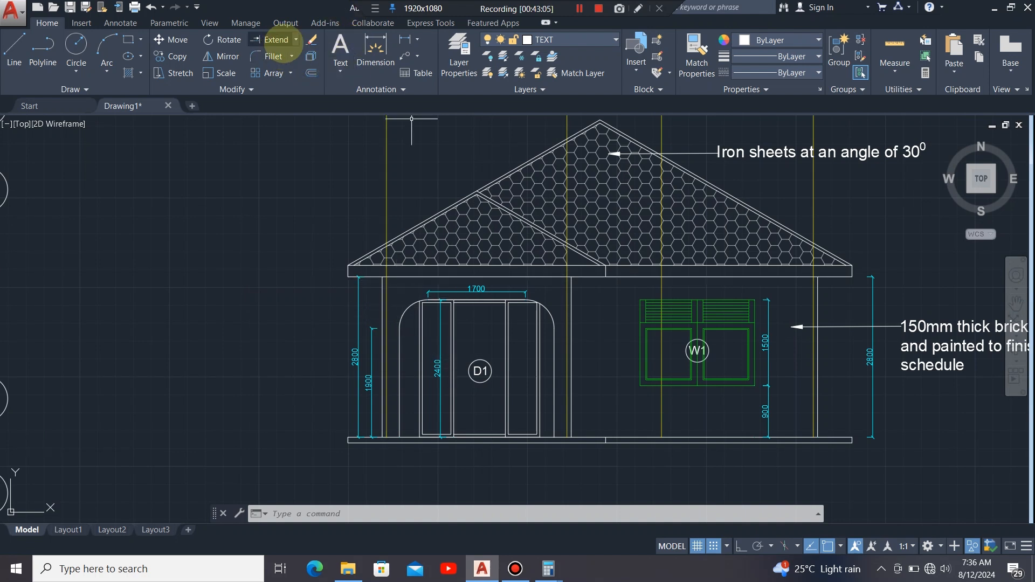
{"action": "left_click", "coordinate": [405, 54]}
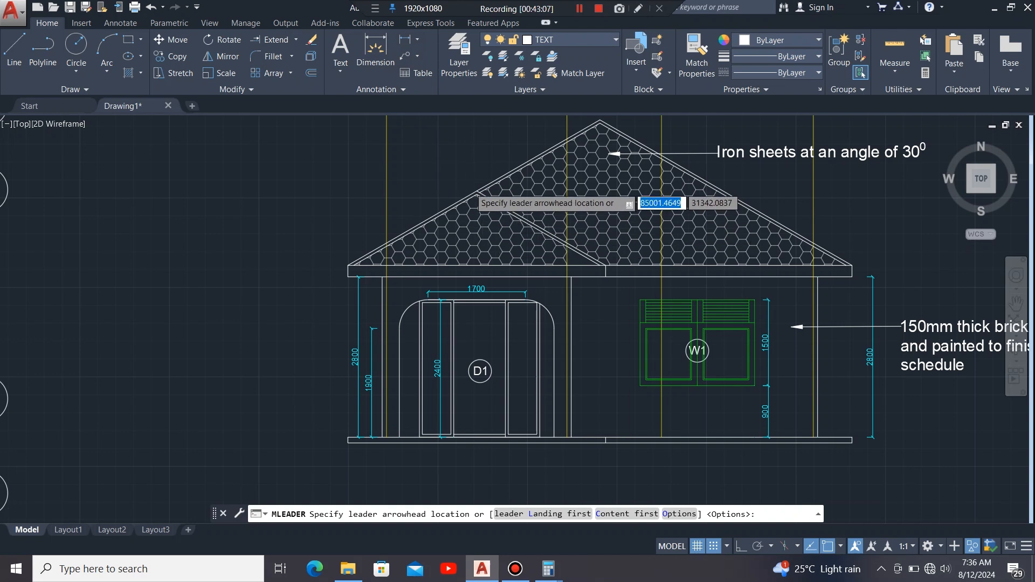
{"action": "scroll", "coordinate": [485, 208], "scroll_direction": "up", "scroll_amount": 8}
{"action": "left_click", "coordinate": [496, 203]}
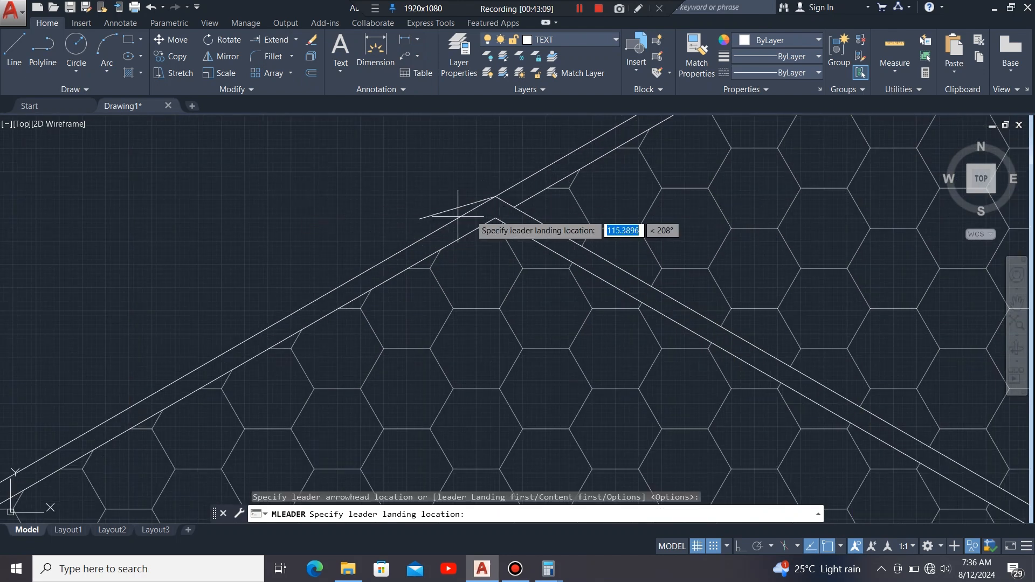
{"action": "scroll", "coordinate": [608, 213], "scroll_direction": "down", "scroll_amount": 9}
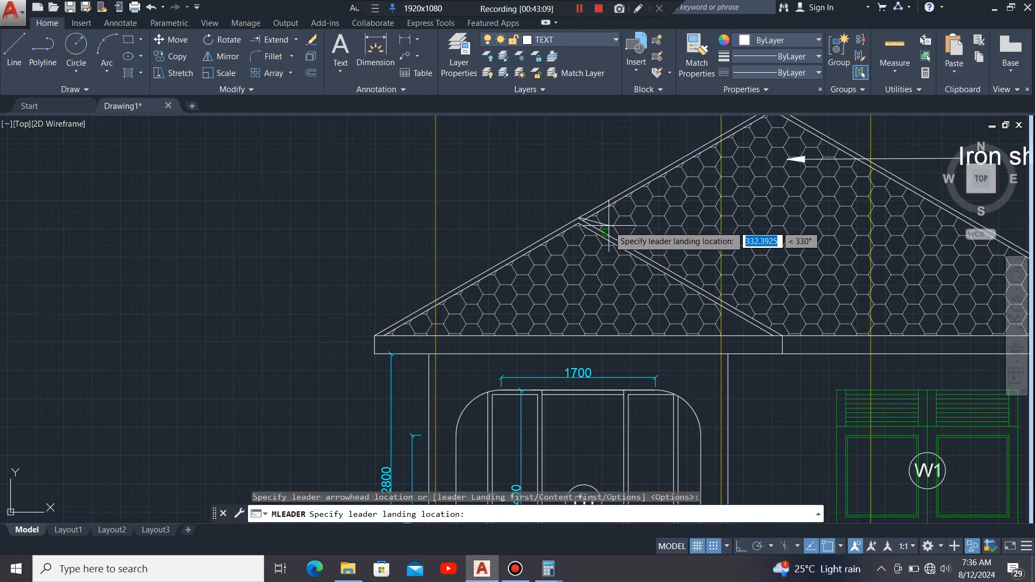
{"action": "left_click", "coordinate": [324, 215]}
{"action": "scroll", "coordinate": [561, 288], "scroll_direction": "down", "scroll_amount": 5}
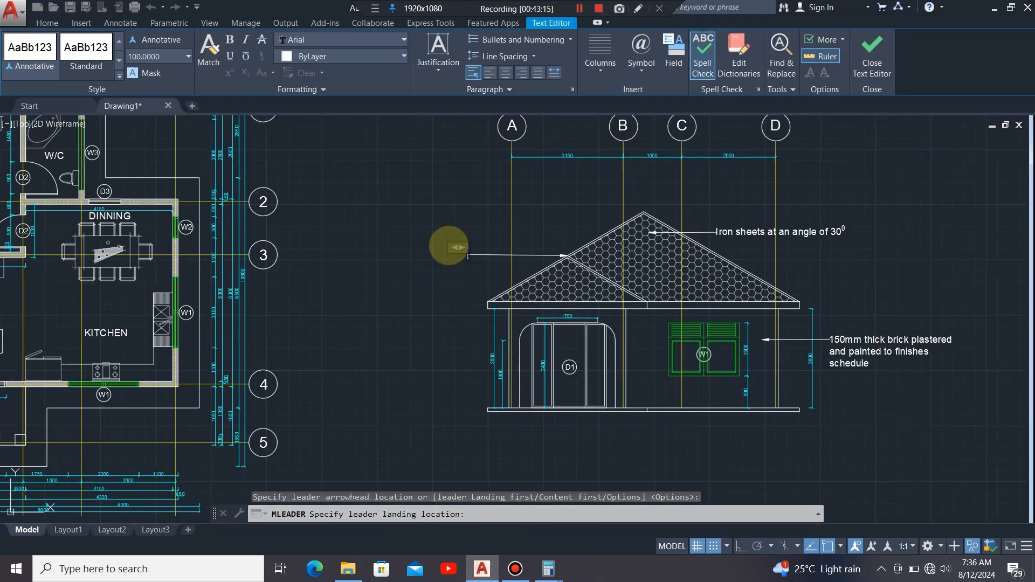
{"action": "scroll", "coordinate": [458, 248], "scroll_direction": "up", "scroll_amount": 3}
{"action": "scroll", "coordinate": [385, 273], "scroll_direction": "down", "scroll_amount": 2}
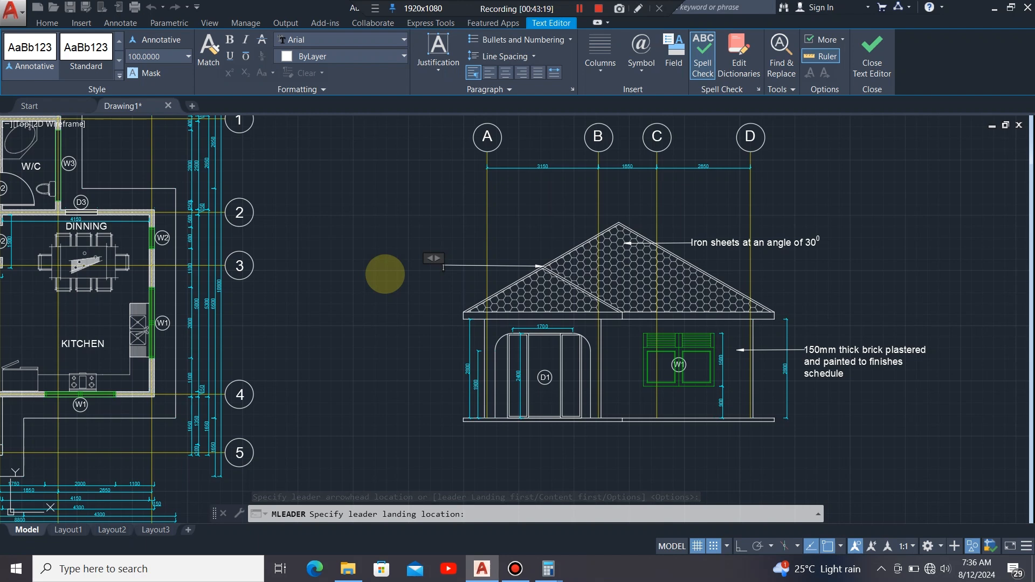
{"action": "scroll", "coordinate": [512, 264], "scroll_direction": "up", "scroll_amount": 2}
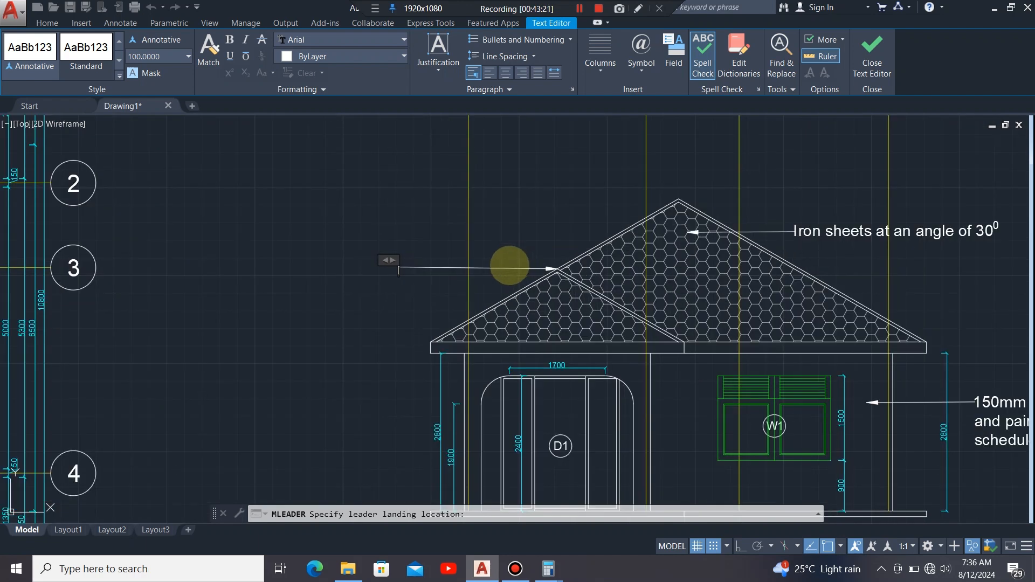
{"action": "left_click", "coordinate": [510, 265]}
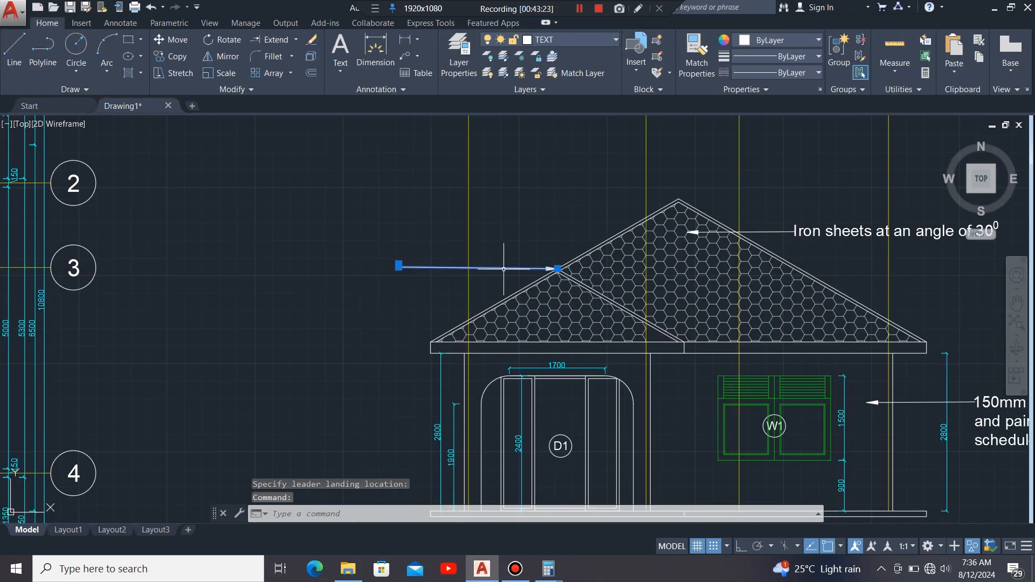
{"action": "key", "text": "Delete"}
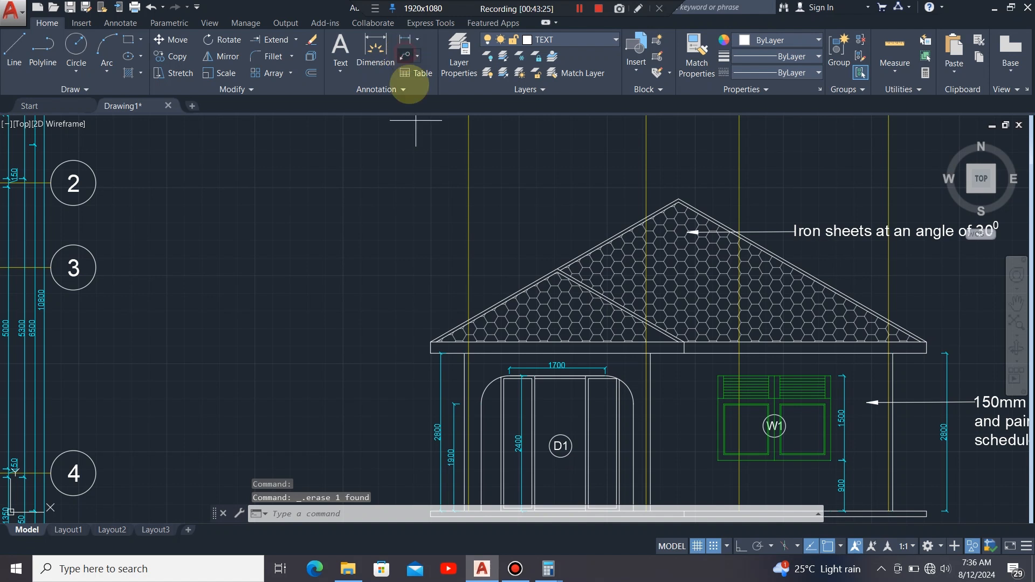
Step: With Ortho on, add a horizontal multileader from the lower gable's peak outward to the left, with the text "Roof ridge"
{"action": "left_click", "coordinate": [406, 56]}
{"action": "left_click", "coordinate": [742, 546]}
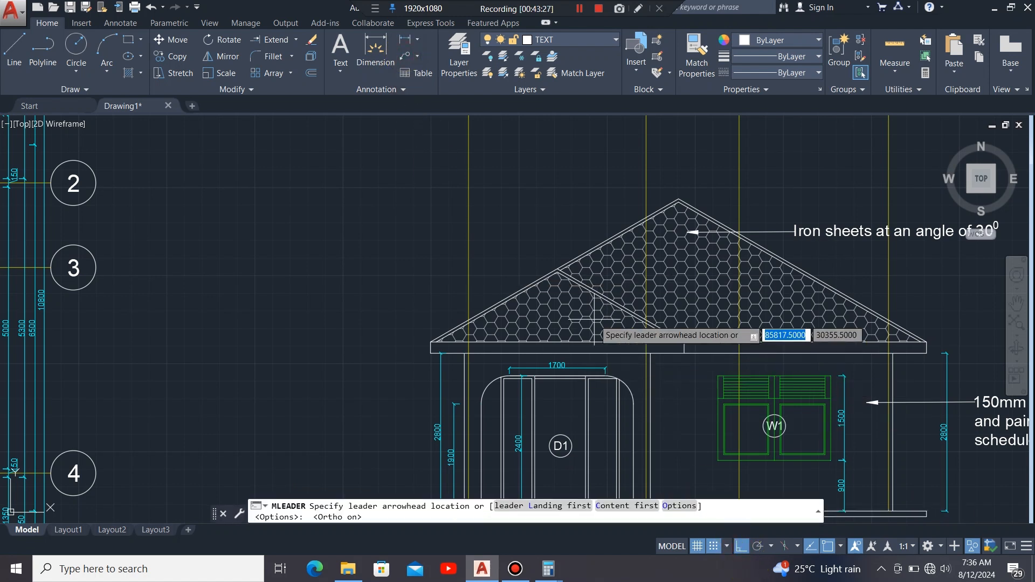
{"action": "left_click", "coordinate": [557, 269]}
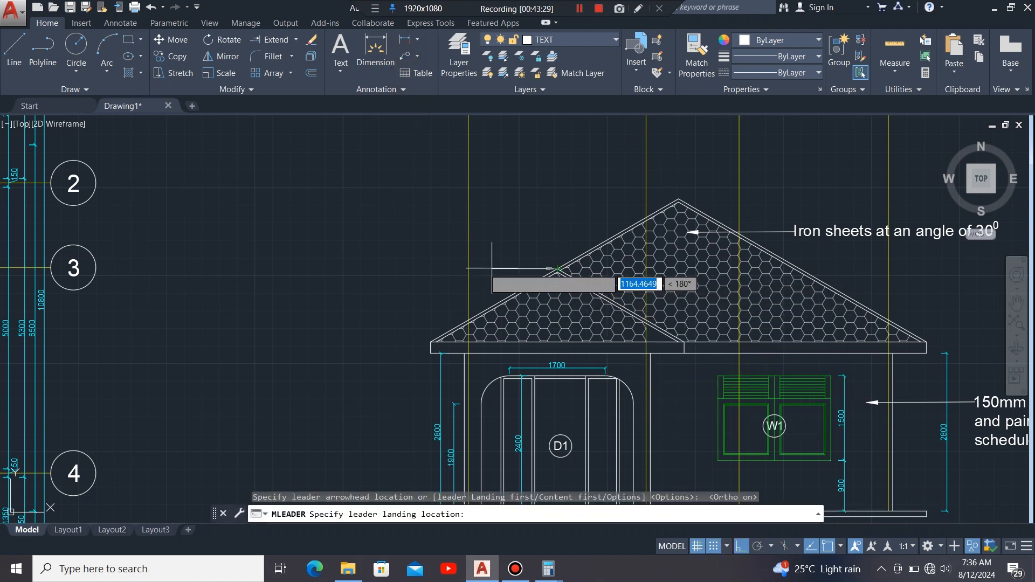
{"action": "left_click", "coordinate": [401, 274]}
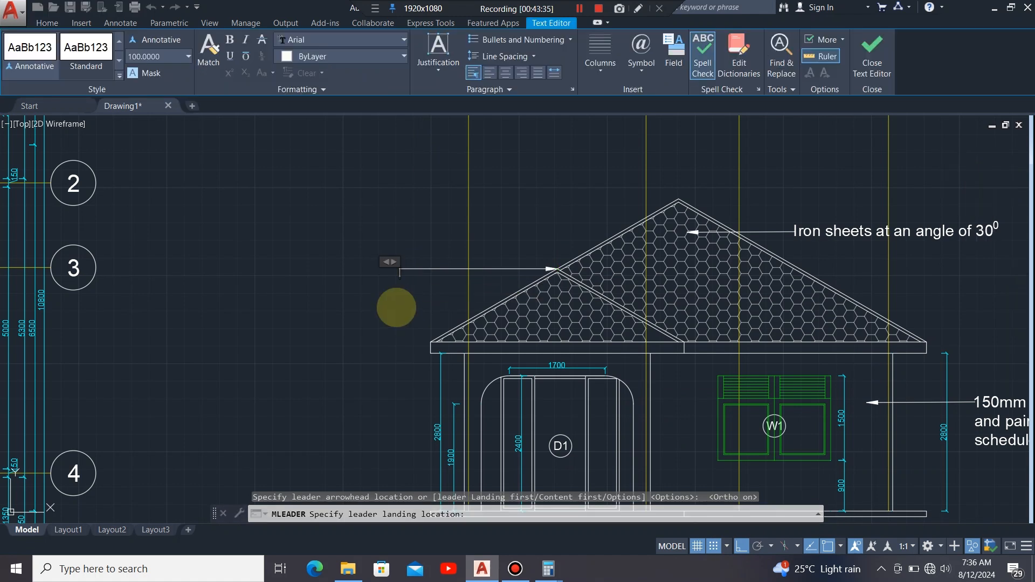
{"action": "type", "text": "Roof ridge"}
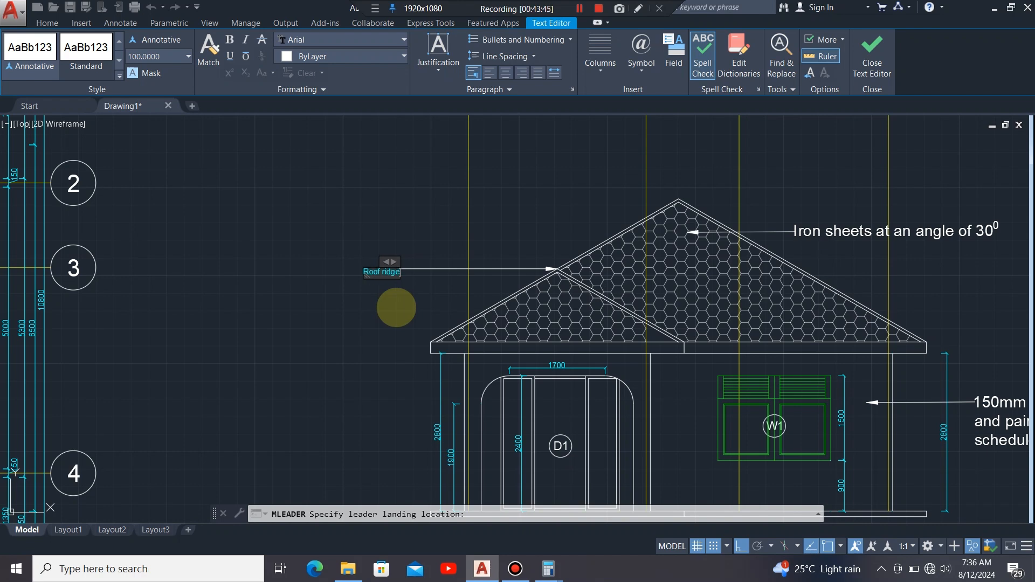
Step: Set the text height of the whole "Roof ridge" note to 200
{"action": "scroll", "coordinate": [385, 277], "scroll_direction": "up", "scroll_amount": 6}
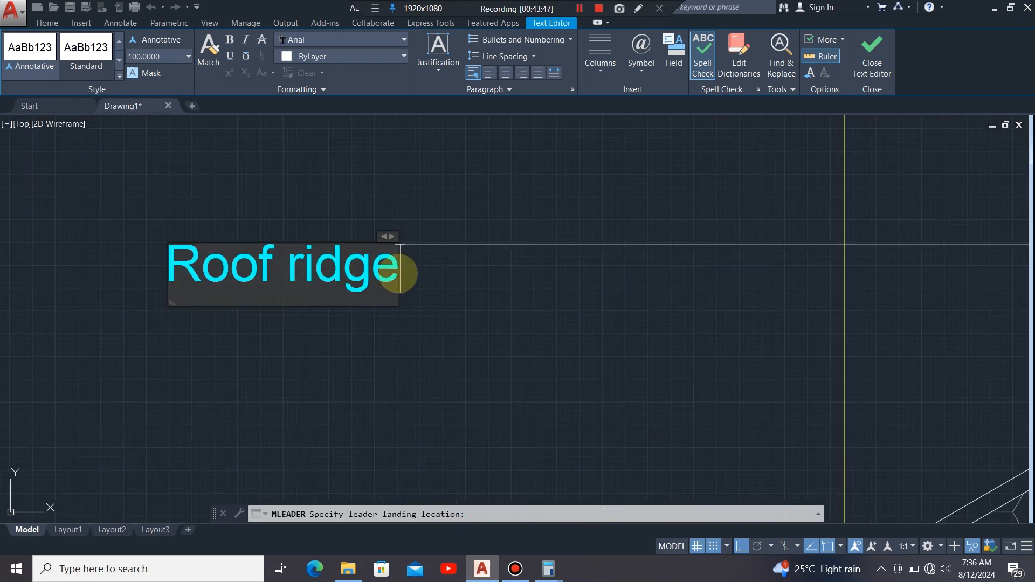
{"action": "left_click_drag", "start_coordinate": [392, 289], "coordinate": [157, 290]}
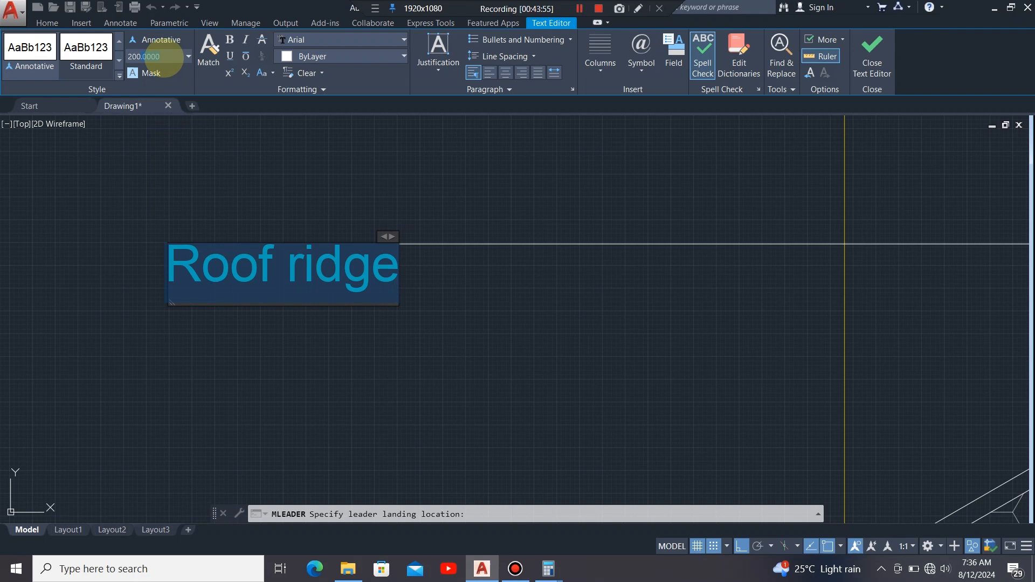
{"action": "key", "text": "Return"}
{"action": "scroll", "coordinate": [504, 302], "scroll_direction": "down", "scroll_amount": 5}
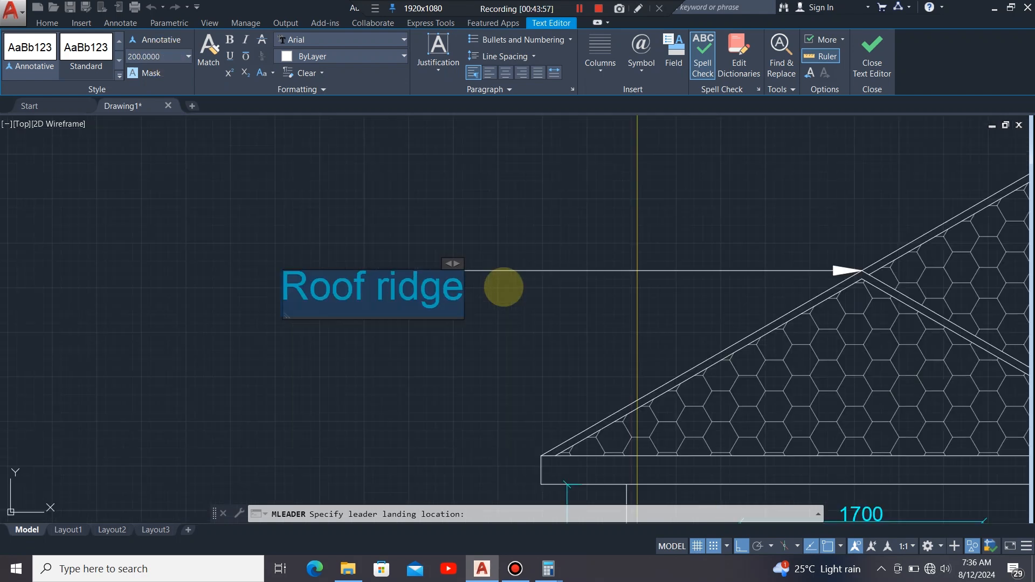
Step: Finish editing the "Roof ridge" note
{"action": "left_click", "coordinate": [499, 314]}
{"action": "scroll", "coordinate": [500, 314], "scroll_direction": "down", "scroll_amount": 6}
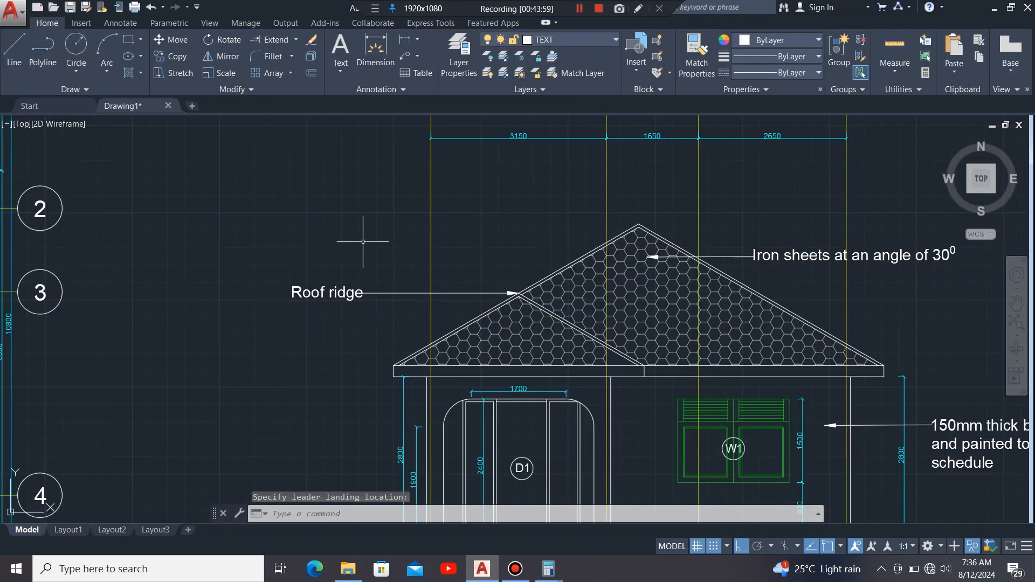
{"action": "scroll", "coordinate": [469, 414], "scroll_direction": "up", "scroll_amount": 2}
{"action": "scroll", "coordinate": [484, 318], "scroll_direction": "down", "scroll_amount": 2}
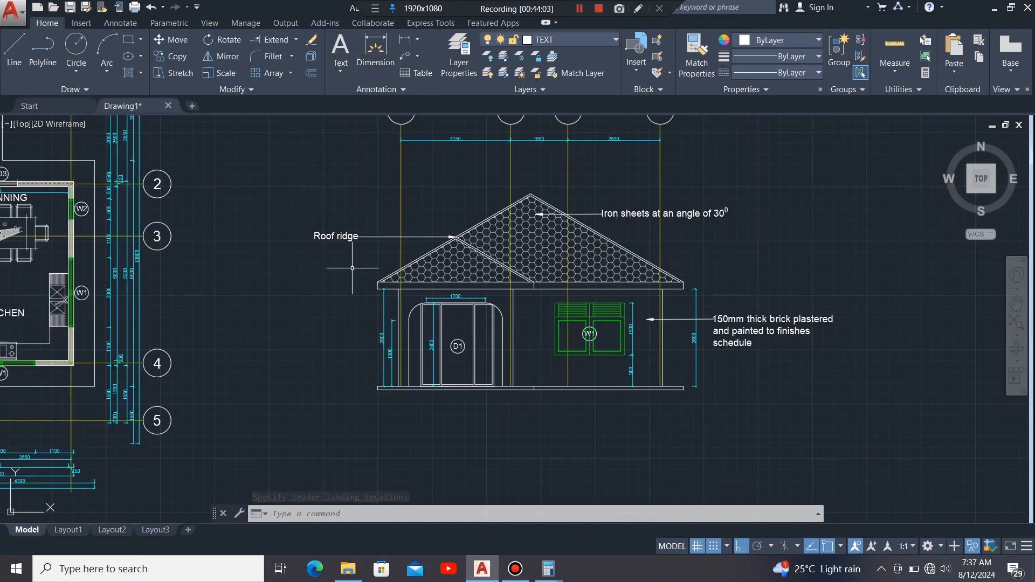
Step: Copy the "Roof ridge" leader note straight down from its arrow tip so the arrowhead lies on the door just below the D1 tag
{"action": "scroll", "coordinate": [369, 233], "scroll_direction": "up", "scroll_amount": 2}
{"action": "left_click", "coordinate": [371, 241]}
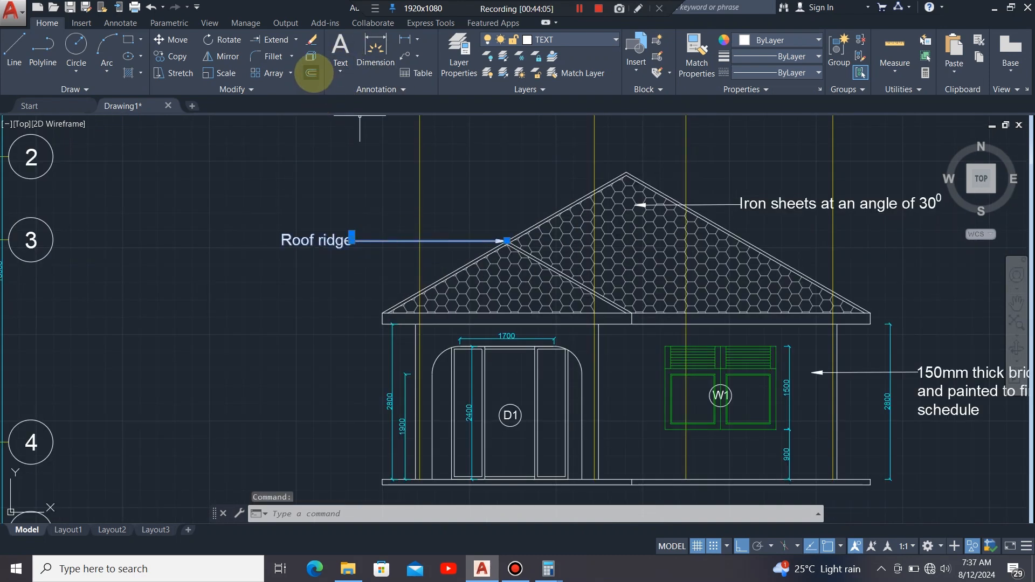
{"action": "left_click", "coordinate": [173, 56]}
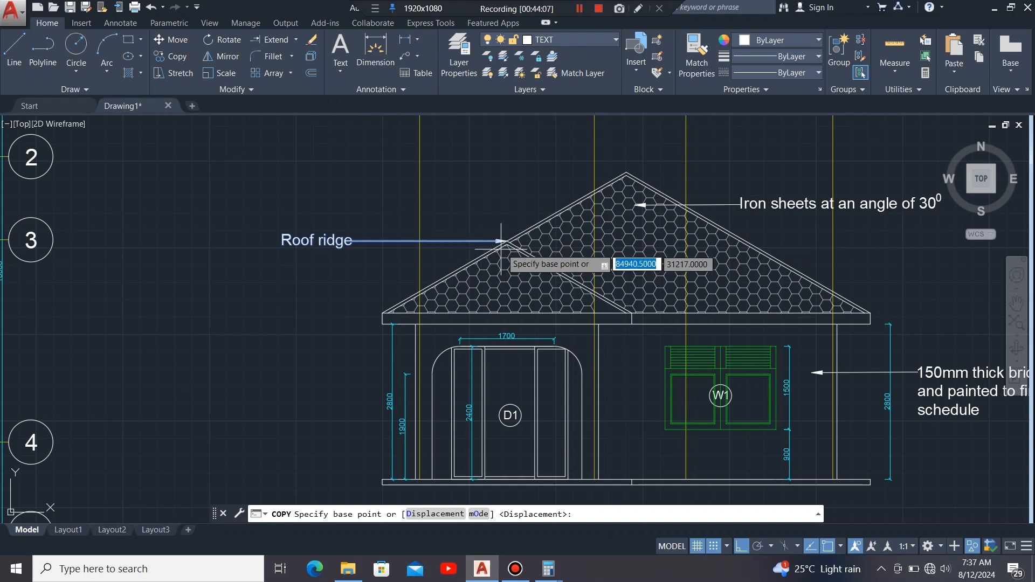
{"action": "scroll", "coordinate": [505, 241], "scroll_direction": "up", "scroll_amount": 5}
{"action": "left_click", "coordinate": [536, 229]}
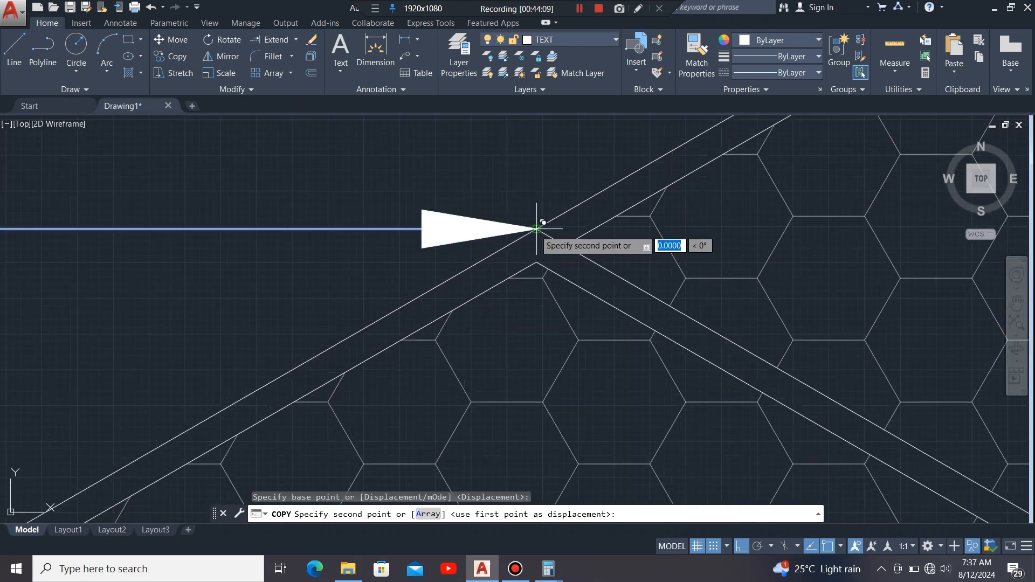
{"action": "scroll", "coordinate": [538, 228], "scroll_direction": "down", "scroll_amount": 5}
{"action": "scroll", "coordinate": [488, 345], "scroll_direction": "up", "scroll_amount": 4}
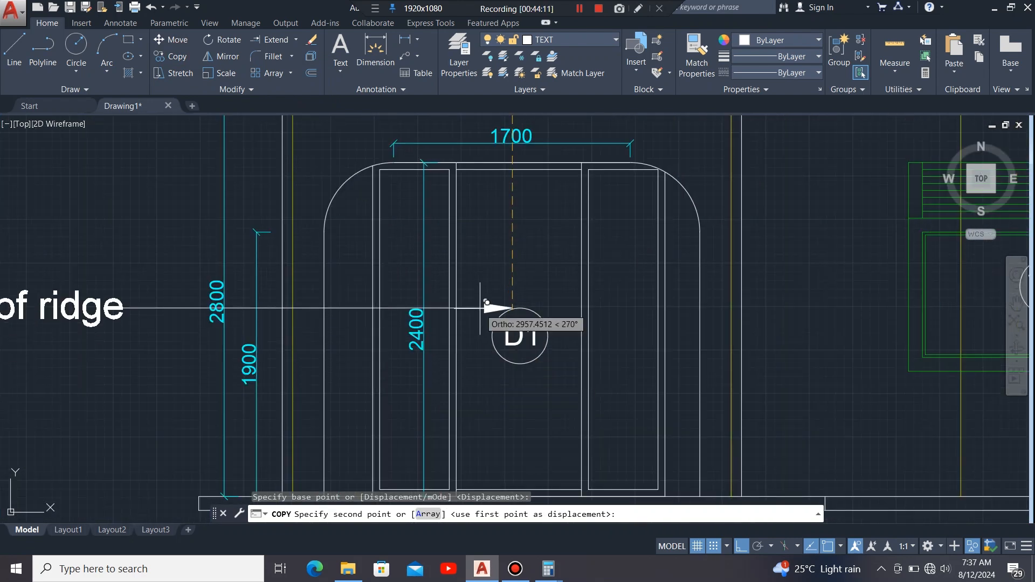
{"action": "scroll", "coordinate": [490, 318], "scroll_direction": "down", "scroll_amount": 2}
{"action": "left_click", "coordinate": [485, 364]}
{"action": "scroll", "coordinate": [350, 372], "scroll_direction": "down", "scroll_amount": 4}
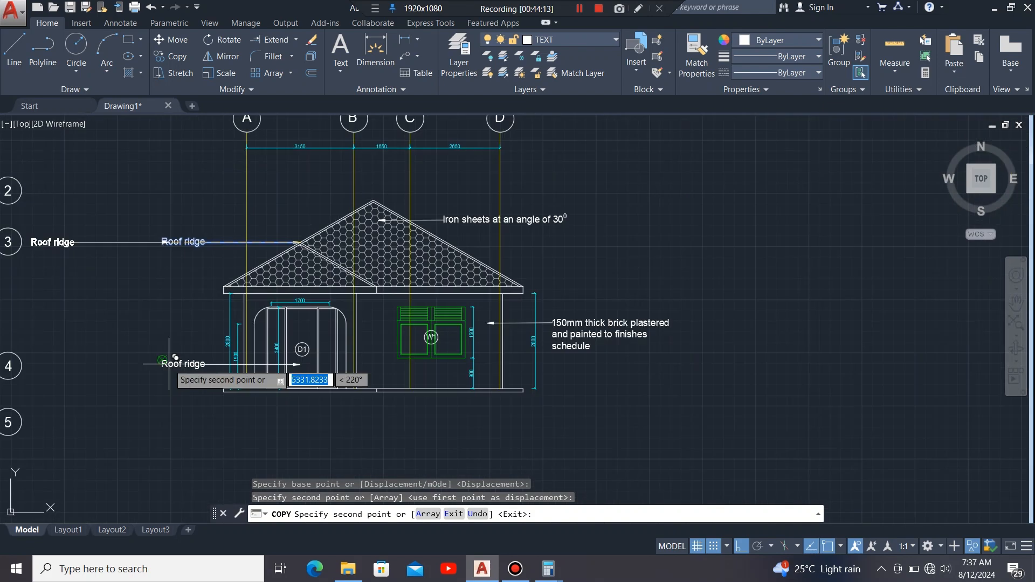
{"action": "scroll", "coordinate": [337, 378], "scroll_direction": "up", "scroll_amount": 2}
{"action": "scroll", "coordinate": [329, 364], "scroll_direction": "down", "scroll_amount": 2}
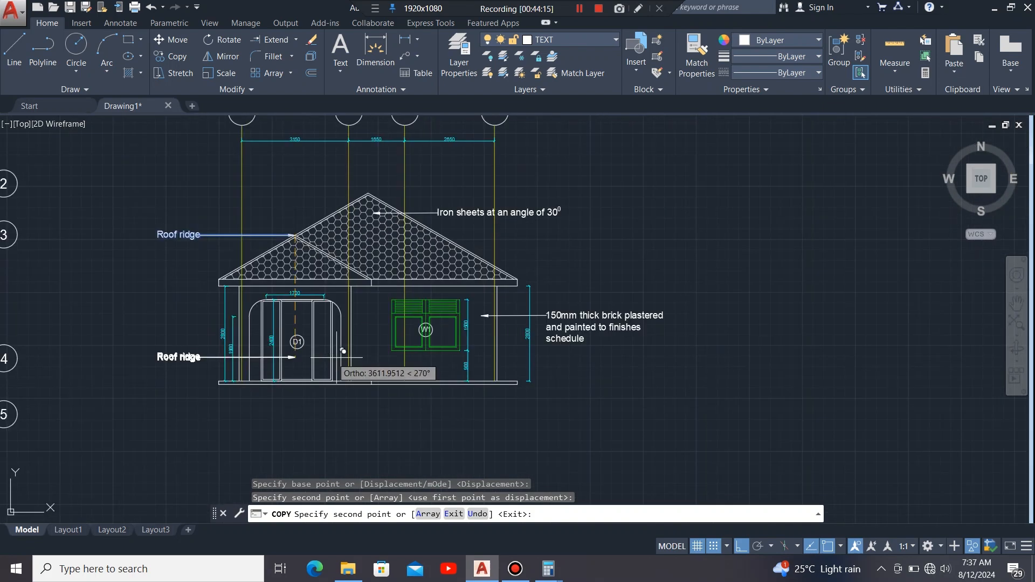
{"action": "scroll", "coordinate": [429, 370], "scroll_direction": "down", "scroll_amount": 2}
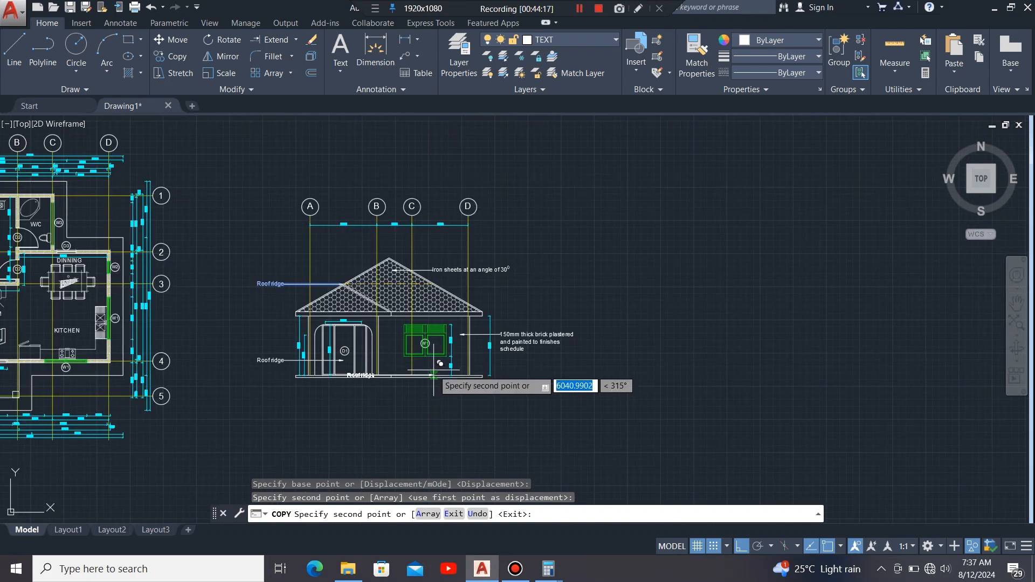
{"action": "scroll", "coordinate": [430, 369], "scroll_direction": "up", "scroll_amount": 4}
{"action": "key", "text": "Escape"}
{"action": "scroll", "coordinate": [431, 372], "scroll_direction": "down", "scroll_amount": 2}
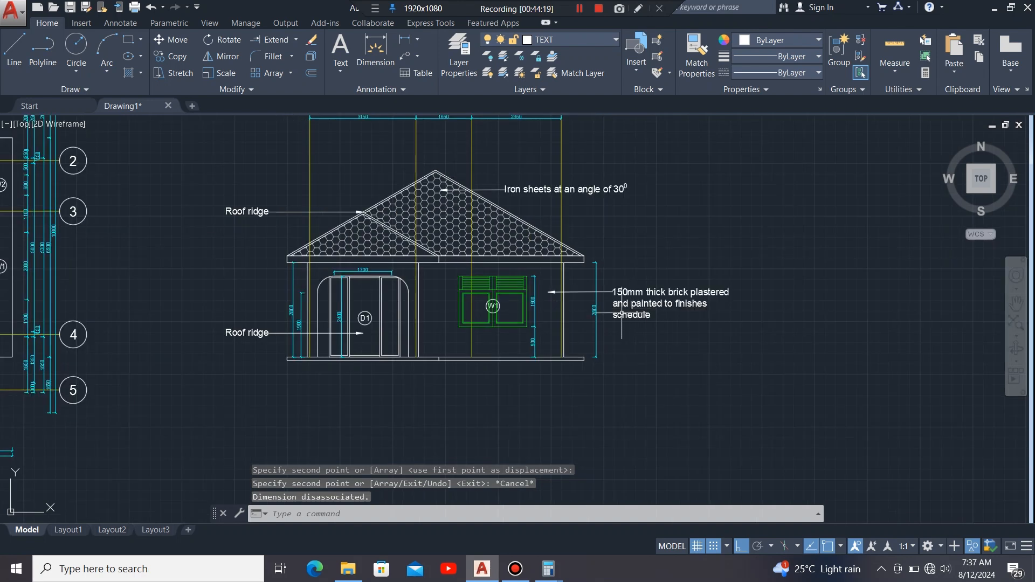
Step: Replace the text of the copied note at the door with "Door"
{"action": "scroll", "coordinate": [280, 343], "scroll_direction": "up", "scroll_amount": 5}
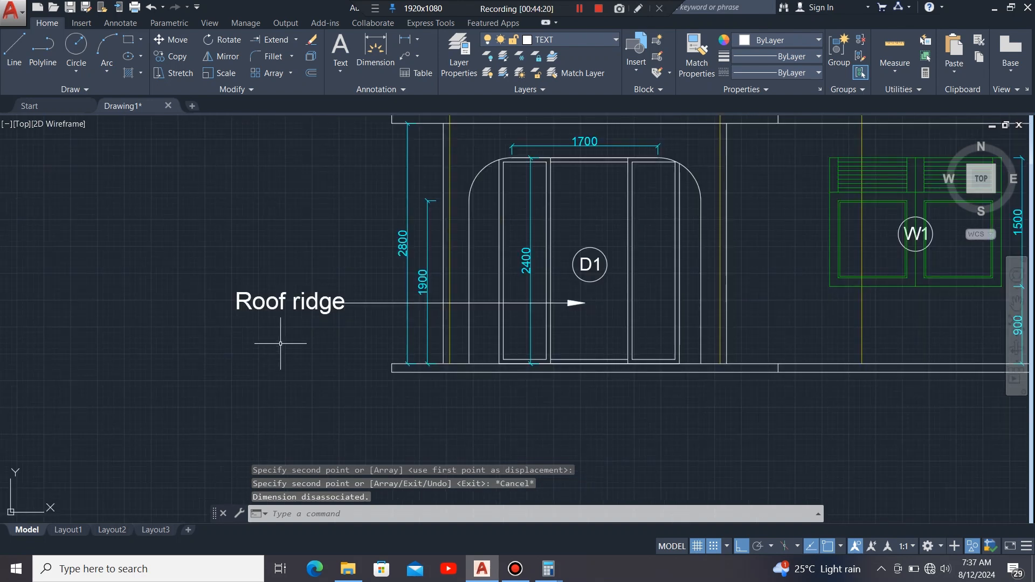
{"action": "double_click", "coordinate": [343, 306]}
{"action": "scroll", "coordinate": [342, 345], "scroll_direction": "down", "scroll_amount": 3}
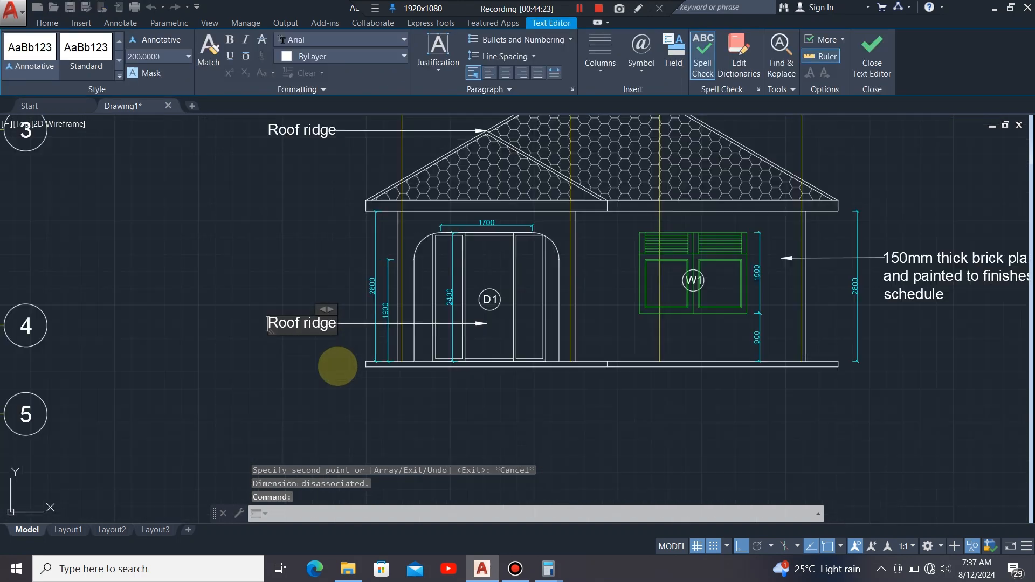
{"action": "scroll", "coordinate": [330, 366], "scroll_direction": "up", "scroll_amount": 2}
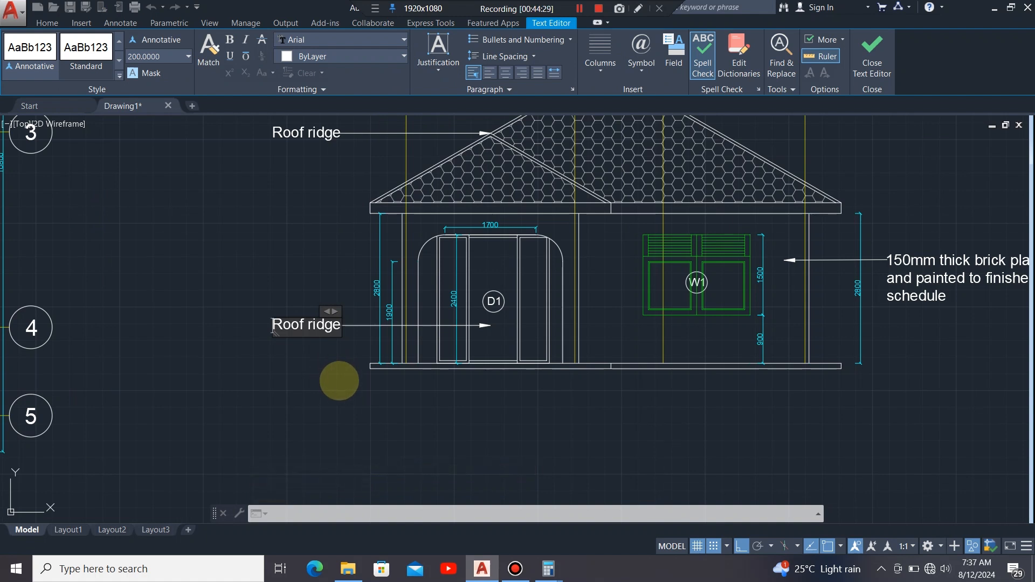
{"action": "scroll", "coordinate": [331, 336], "scroll_direction": "up", "scroll_amount": 5}
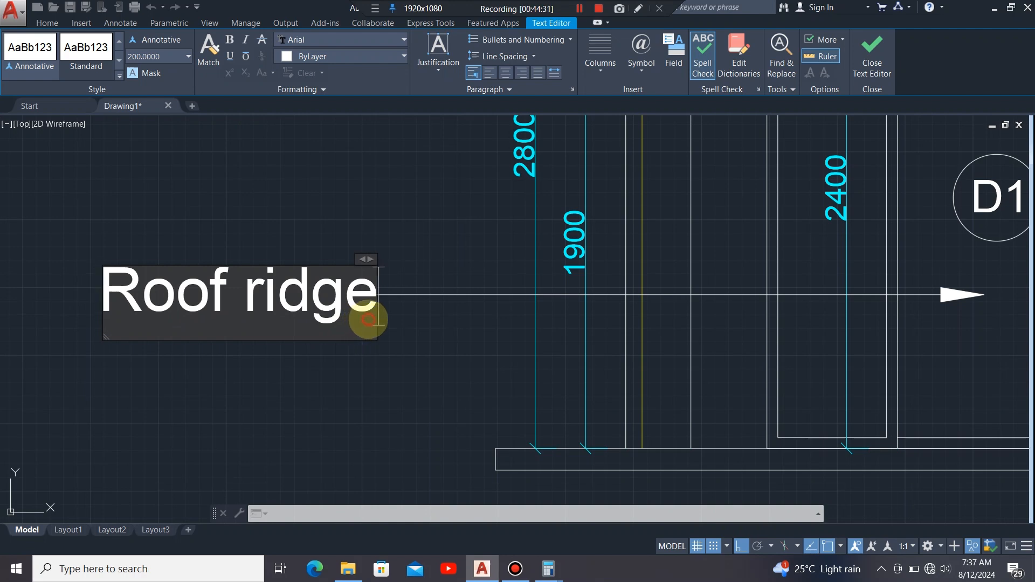
{"action": "key", "text": "BackSpace"}
{"action": "key", "text": "BackSpace"}
{"action": "key", "text": "BackSpace"}
{"action": "key", "text": "BackSpace"}
{"action": "key", "text": "BackSpace"}
{"action": "key", "text": "BackSpace"}
{"action": "key", "text": "BackSpace"}
{"action": "key", "text": "BackSpace"}
{"action": "key", "text": "BackSpace"}
{"action": "key", "text": "BackSpace"}
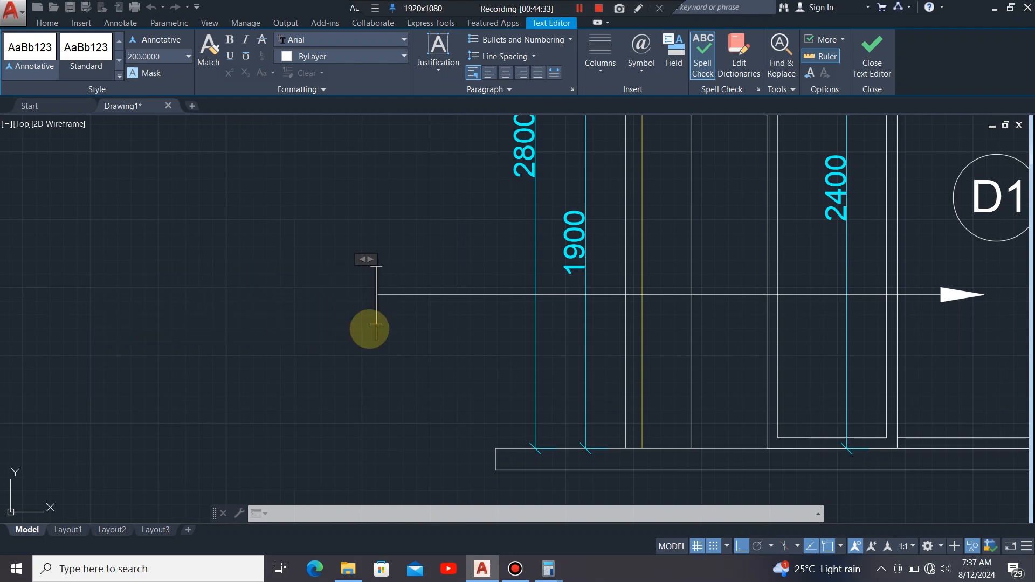
{"action": "type", "text": "D"}
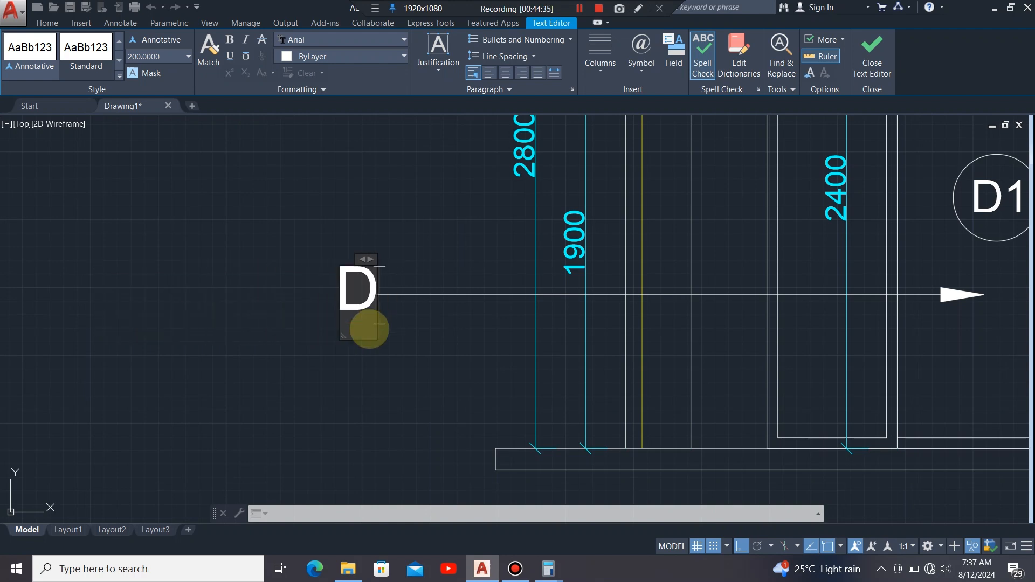
{"action": "type", "text": "oor"}
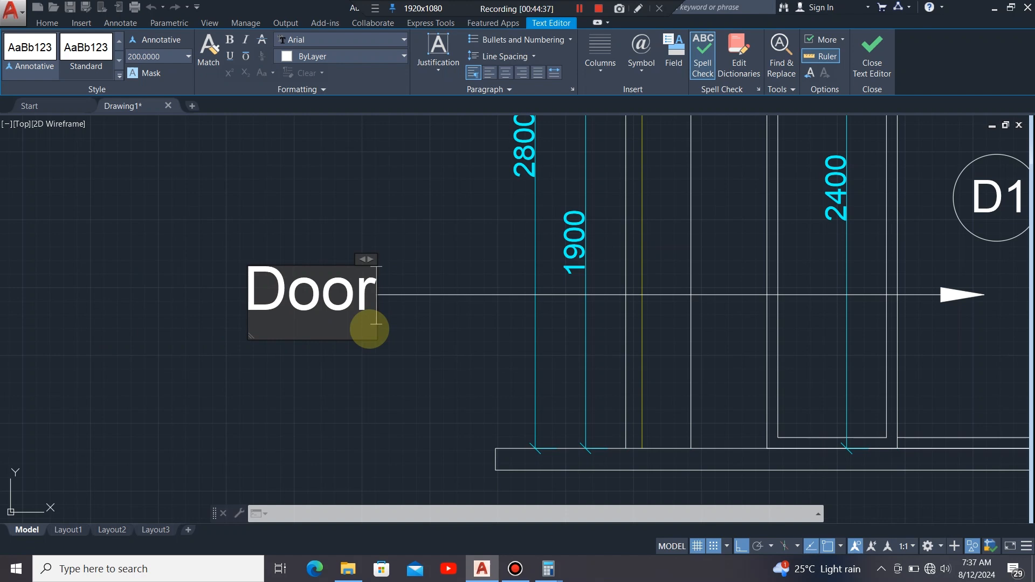
{"action": "scroll", "coordinate": [273, 354], "scroll_direction": "down", "scroll_amount": 4}
{"action": "left_click", "coordinate": [300, 353]}
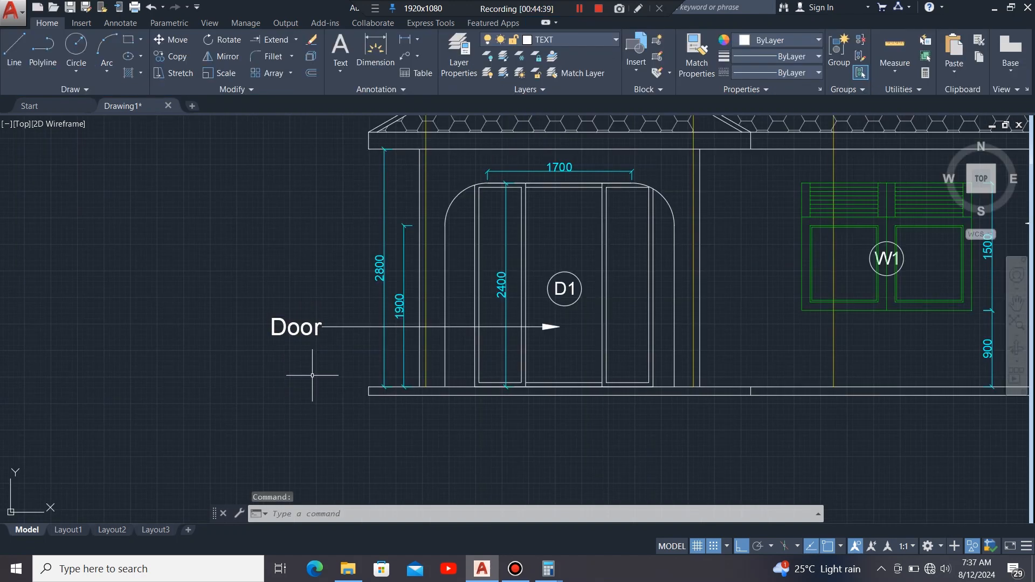
Step: Copy the "Door" leader note by its arrow tip to the upper-left corner of the floor slab
{"action": "scroll", "coordinate": [582, 346], "scroll_direction": "up", "scroll_amount": 2}
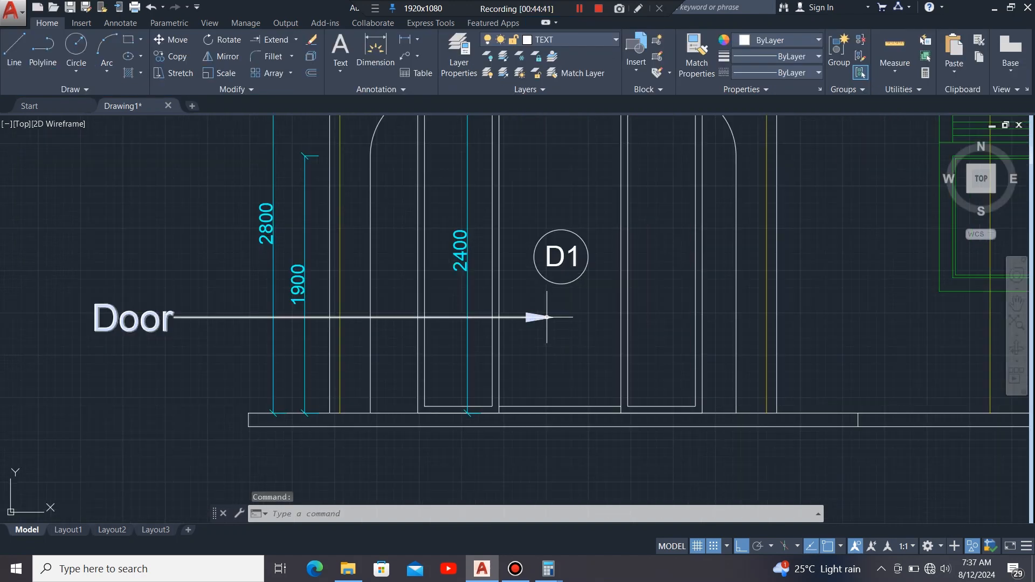
{"action": "left_click", "coordinate": [542, 318]}
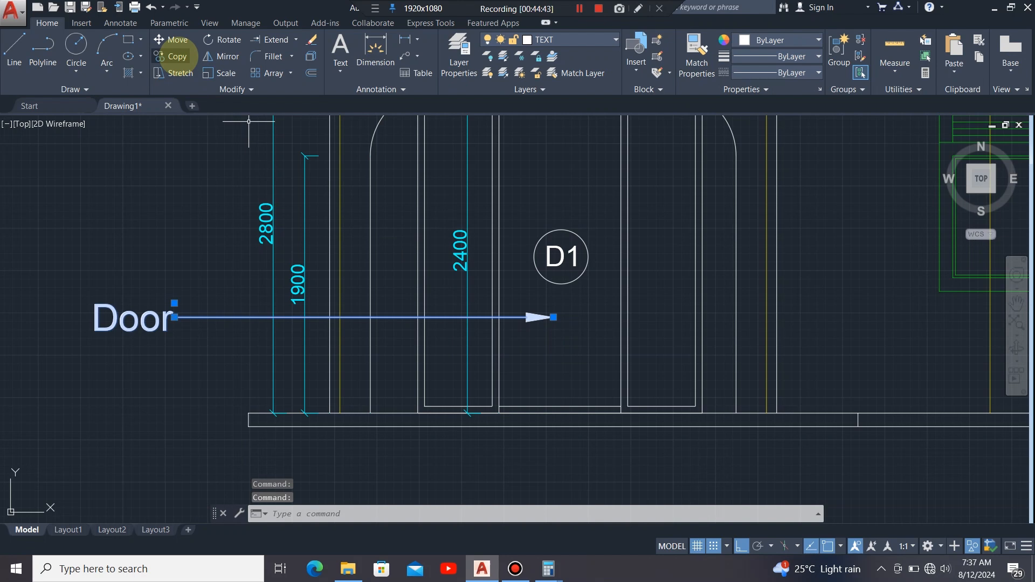
{"action": "left_click", "coordinate": [172, 56]}
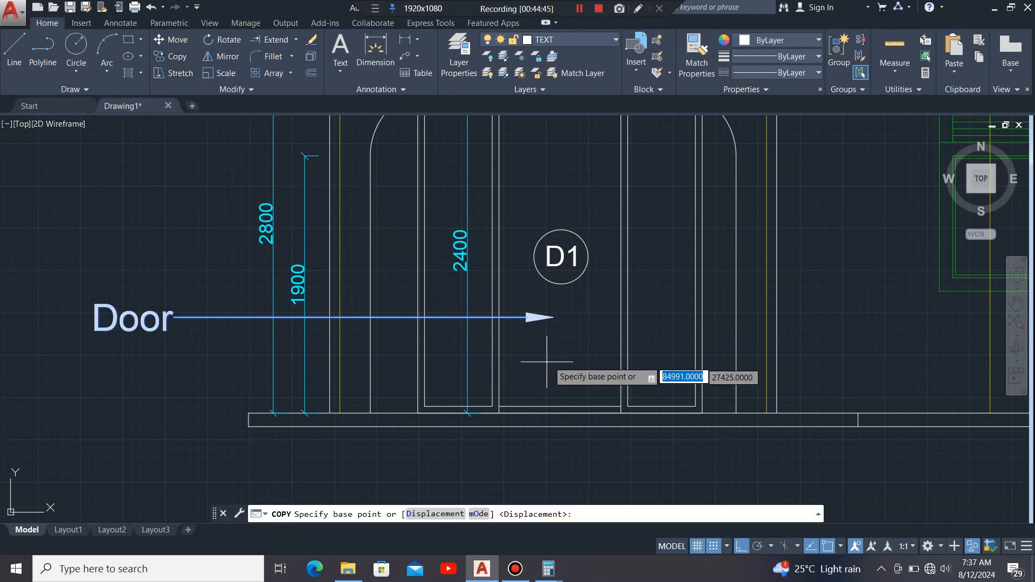
{"action": "left_click", "coordinate": [554, 318]}
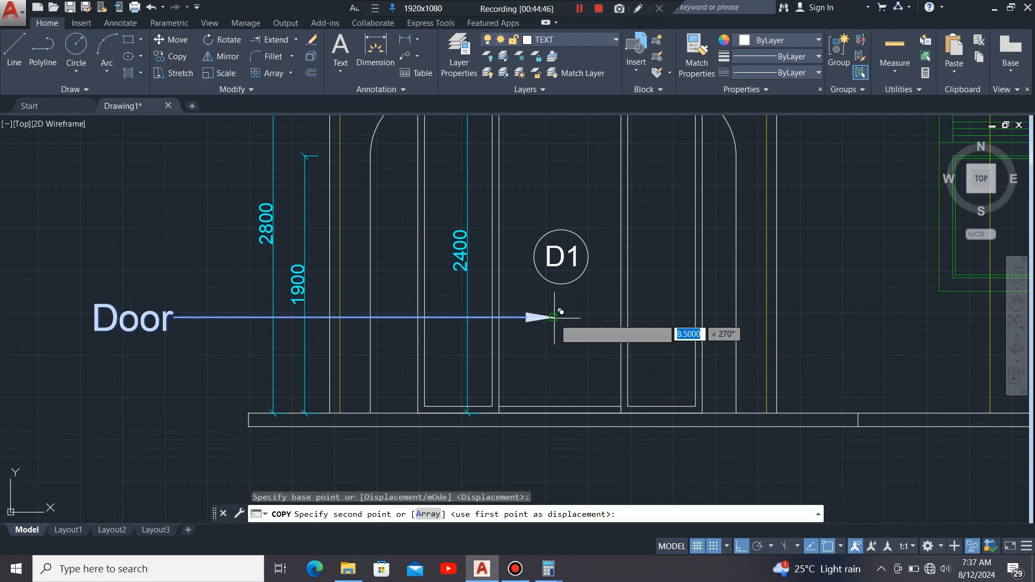
{"action": "left_click", "coordinate": [249, 413]}
{"action": "scroll", "coordinate": [514, 439], "scroll_direction": "down", "scroll_amount": 3}
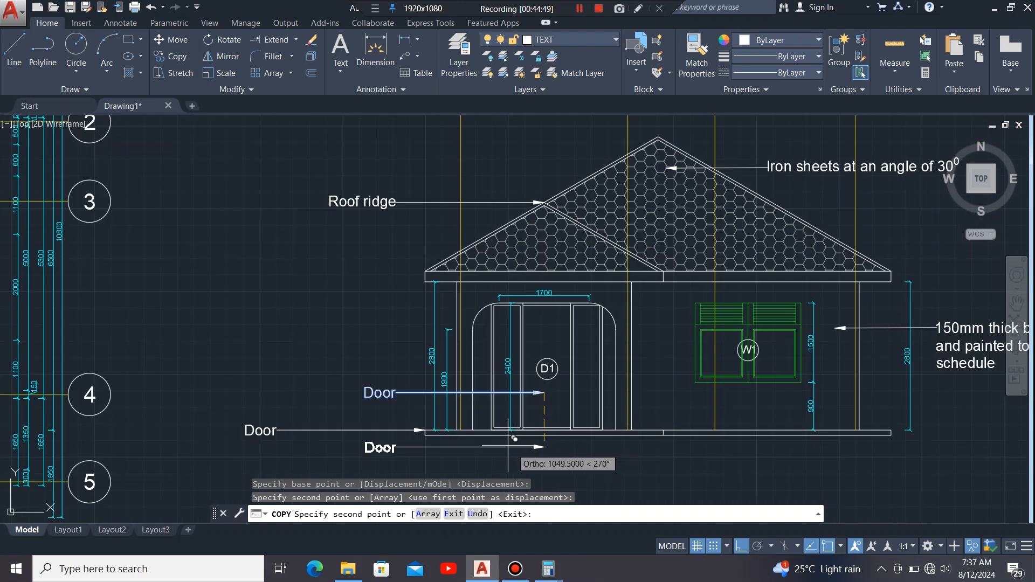
Step: Place another copy of the "Door" note at the lower-left corner of the fascia board and end copying
{"action": "scroll", "coordinate": [503, 435], "scroll_direction": "up", "scroll_amount": 4}
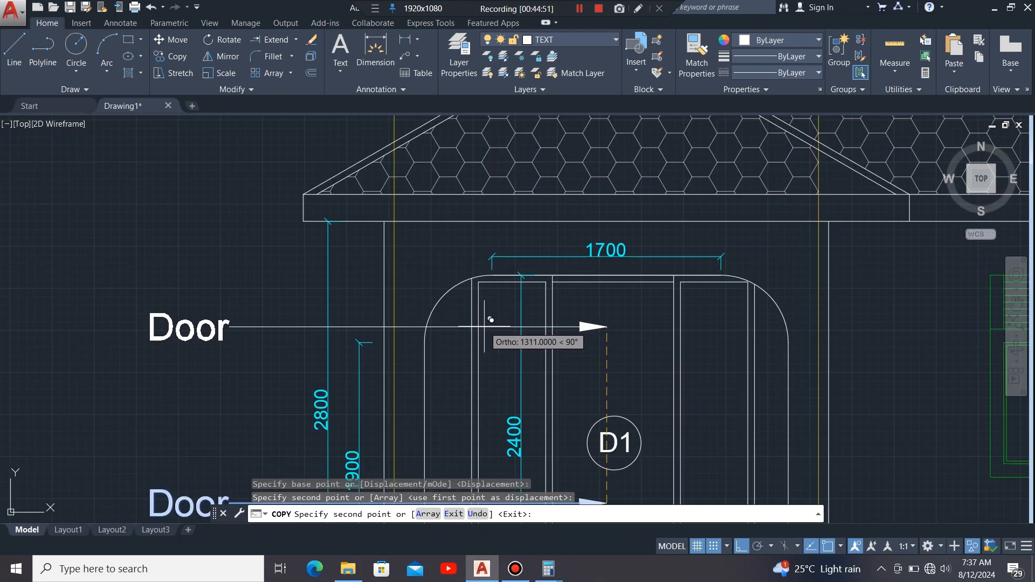
{"action": "left_click", "coordinate": [305, 215]}
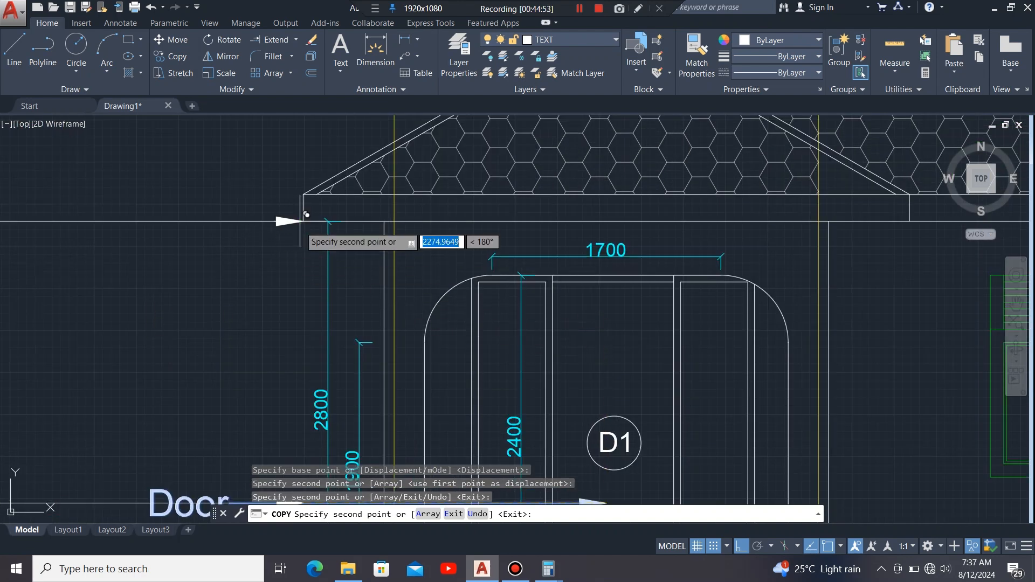
{"action": "scroll", "coordinate": [438, 246], "scroll_direction": "down", "scroll_amount": 3}
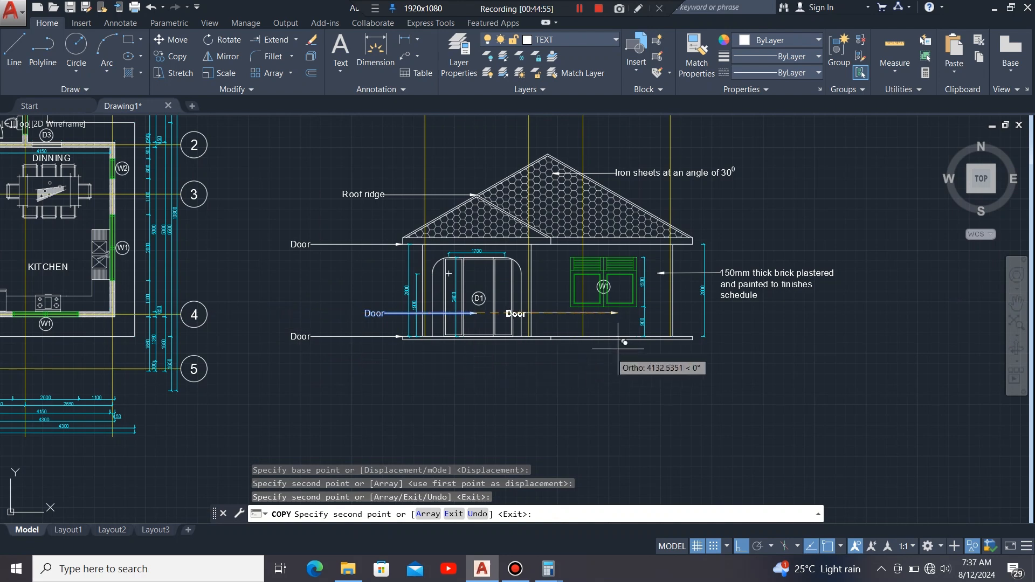
{"action": "scroll", "coordinate": [618, 349], "scroll_direction": "up", "scroll_amount": 2}
{"action": "scroll", "coordinate": [490, 382], "scroll_direction": "down", "scroll_amount": 2}
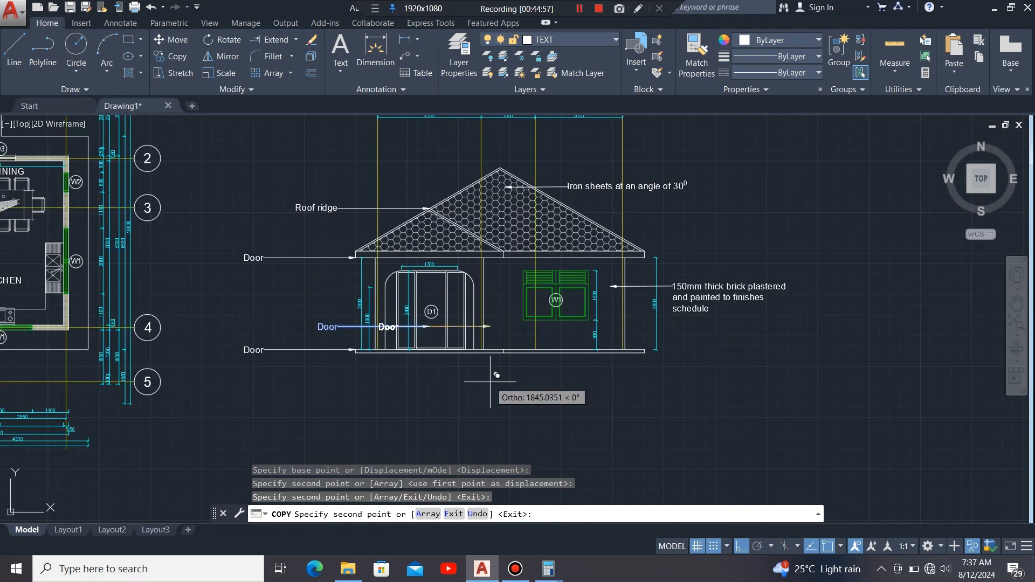
{"action": "scroll", "coordinate": [391, 366], "scroll_direction": "up", "scroll_amount": 2}
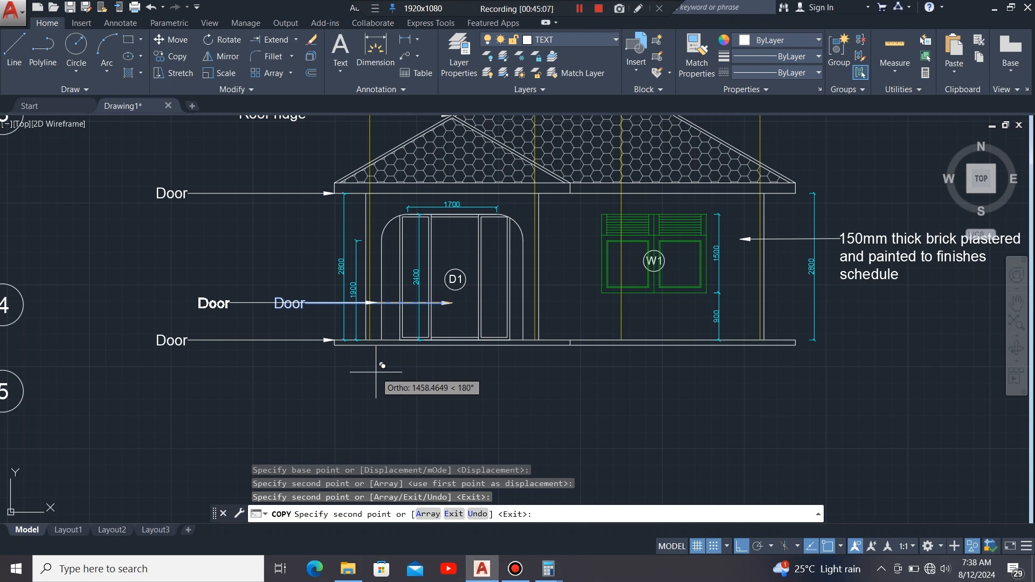
{"action": "key", "text": "Escape"}
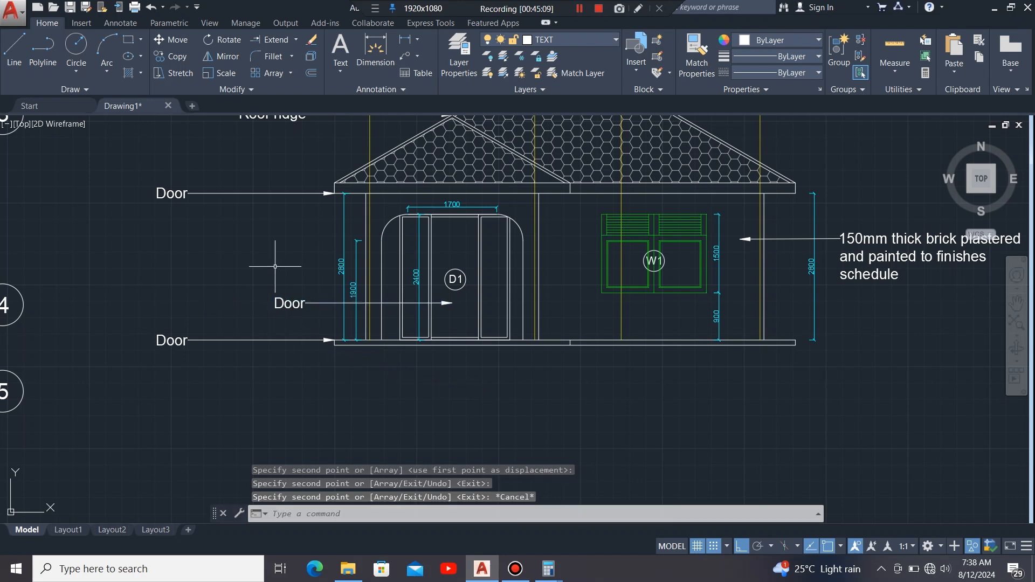
Step: Replace the text of the "Door" note at the fascia board's lower-left corner with "Roof level at 2800mm"
{"action": "scroll", "coordinate": [91, 189], "scroll_direction": "up", "scroll_amount": 4}
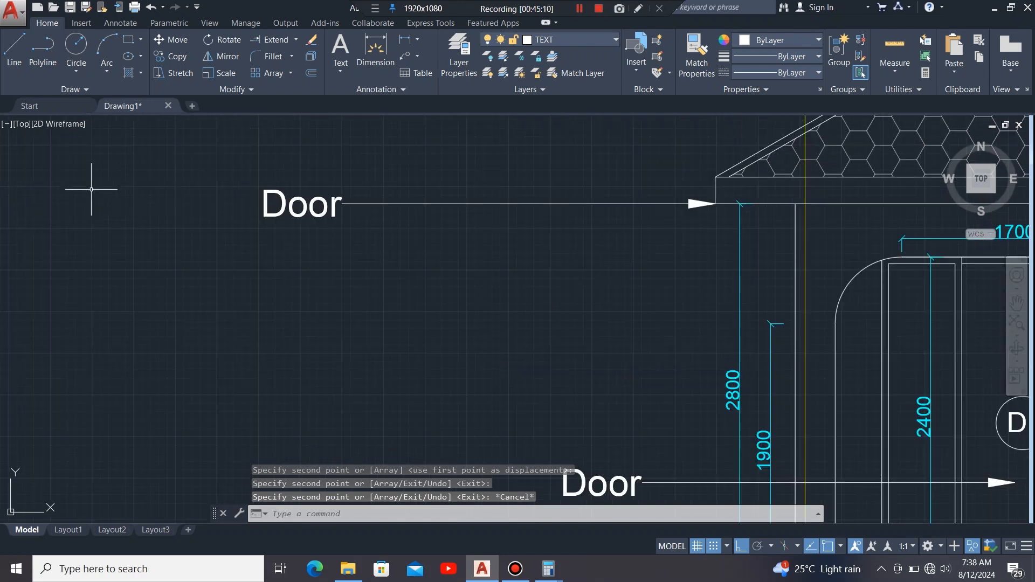
{"action": "double_click", "coordinate": [332, 221]}
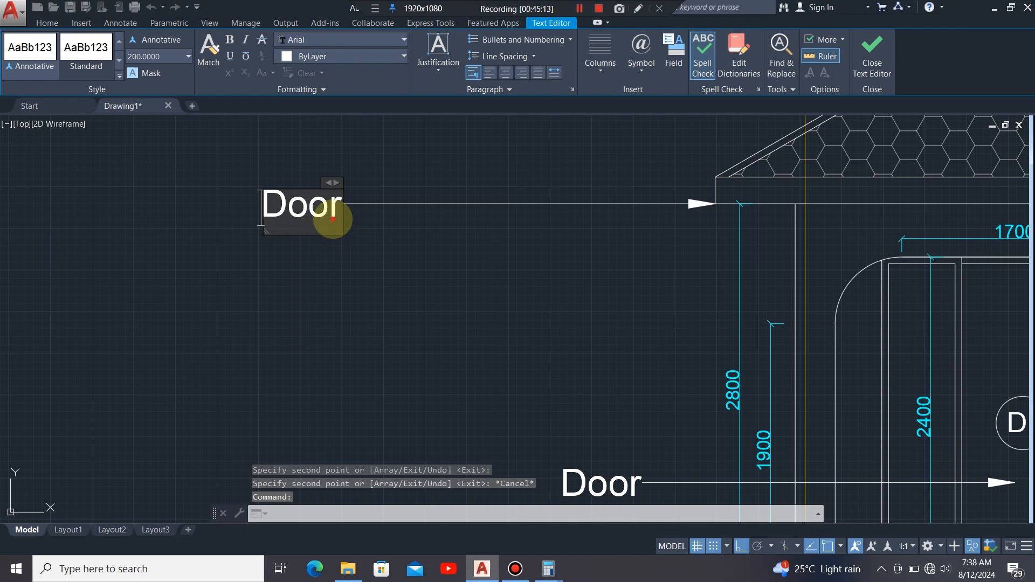
{"action": "left_click", "coordinate": [333, 219]}
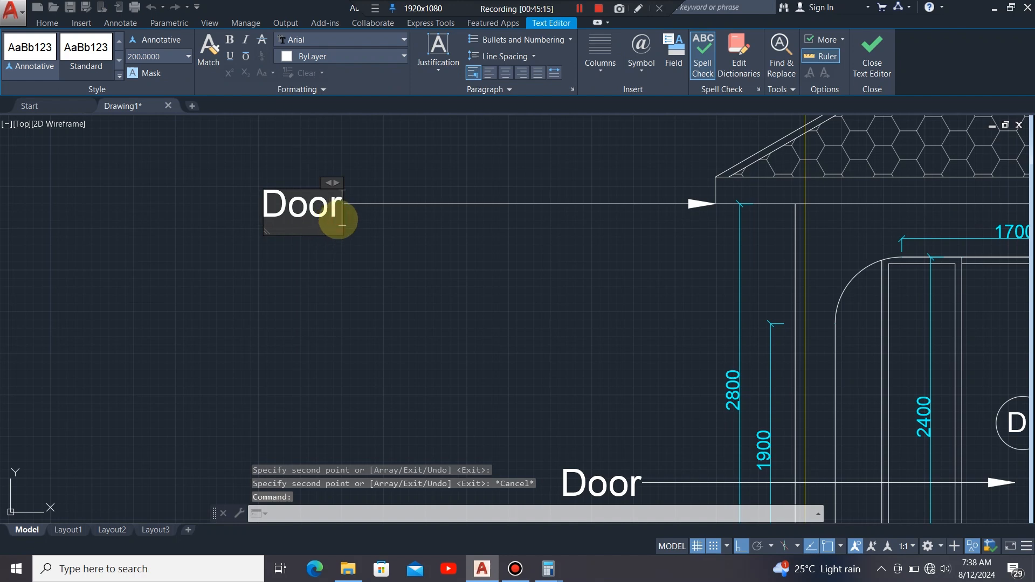
{"action": "key", "text": "BackSpace"}
{"action": "key", "text": "BackSpace"}
{"action": "key", "text": "BackSpace"}
{"action": "key", "text": "BackSpace"}
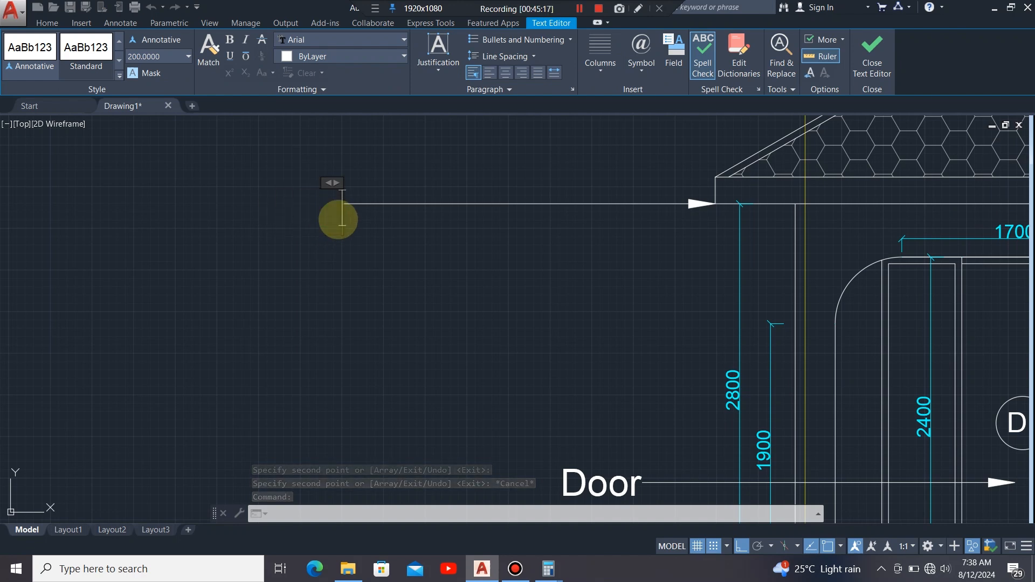
{"action": "type", "text": "R"}
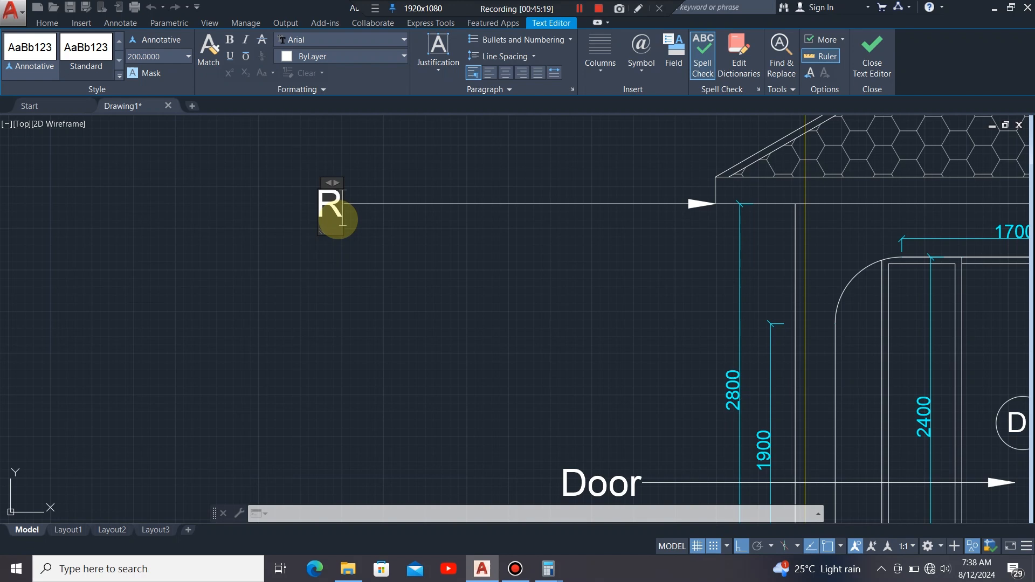
{"action": "type", "text": "OO"}
{"action": "key", "text": "BackSpace"}
{"action": "key", "text": "BackSpace"}
{"action": "type", "text": "oo"}
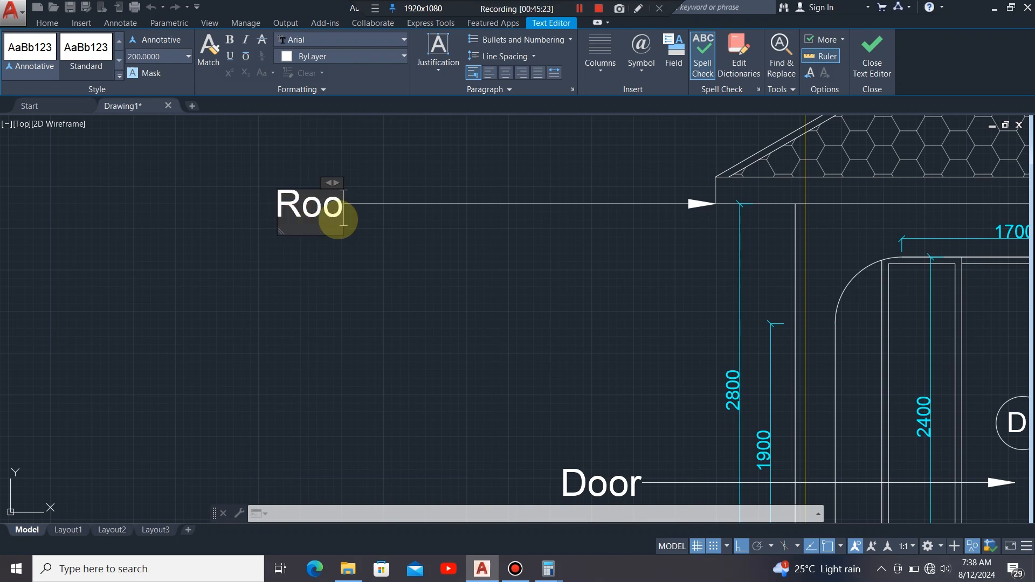
{"action": "type", "text": "f l"}
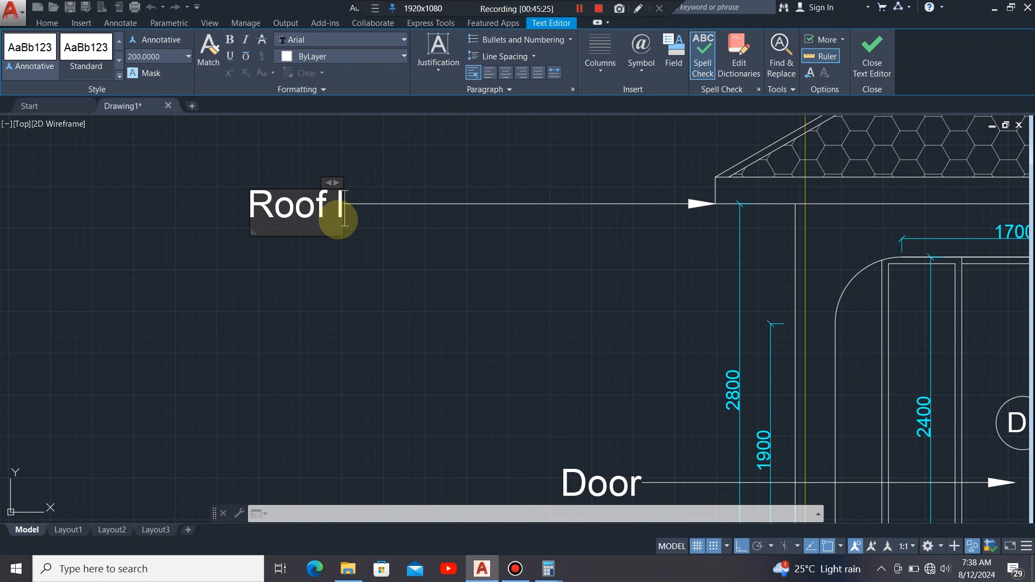
{"action": "type", "text": "eve"}
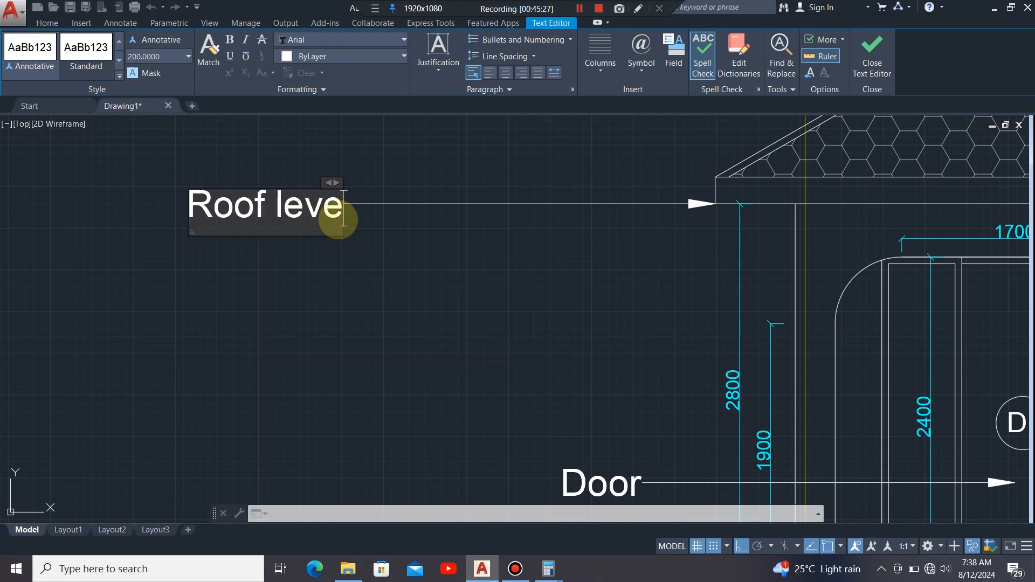
{"action": "type", "text": "l at"}
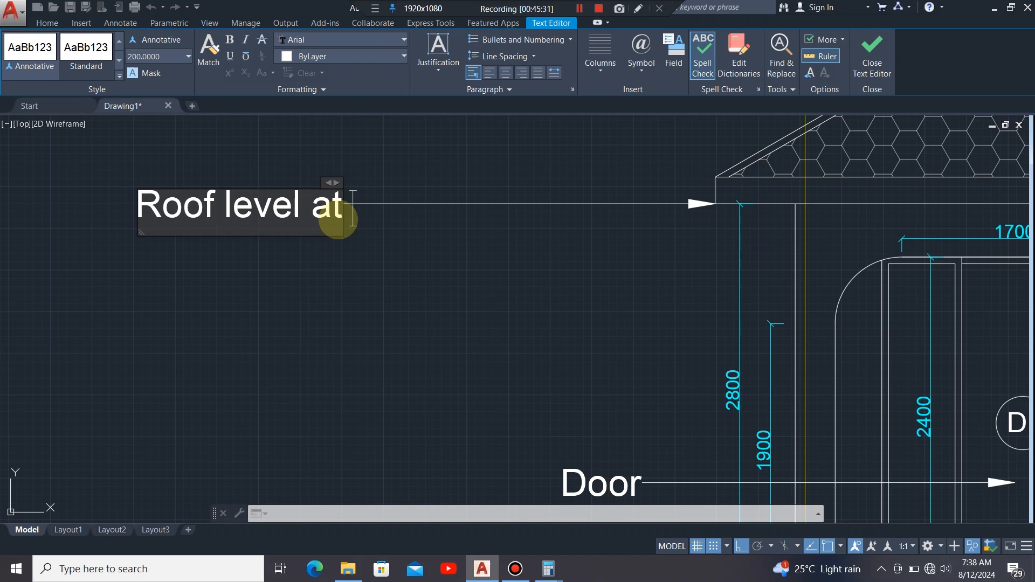
{"action": "type", "text": " 2"}
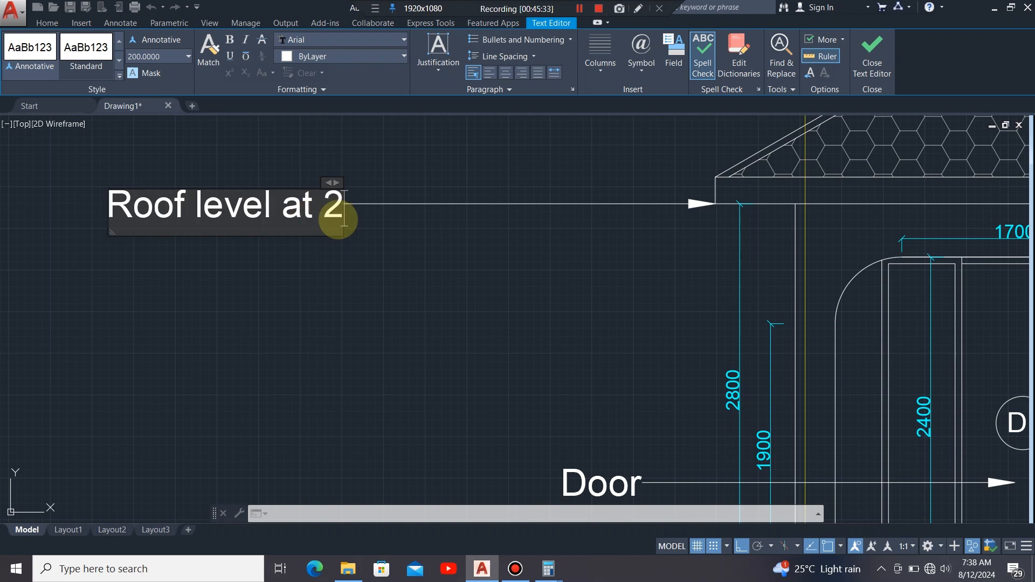
{"action": "type", "text": "8"}
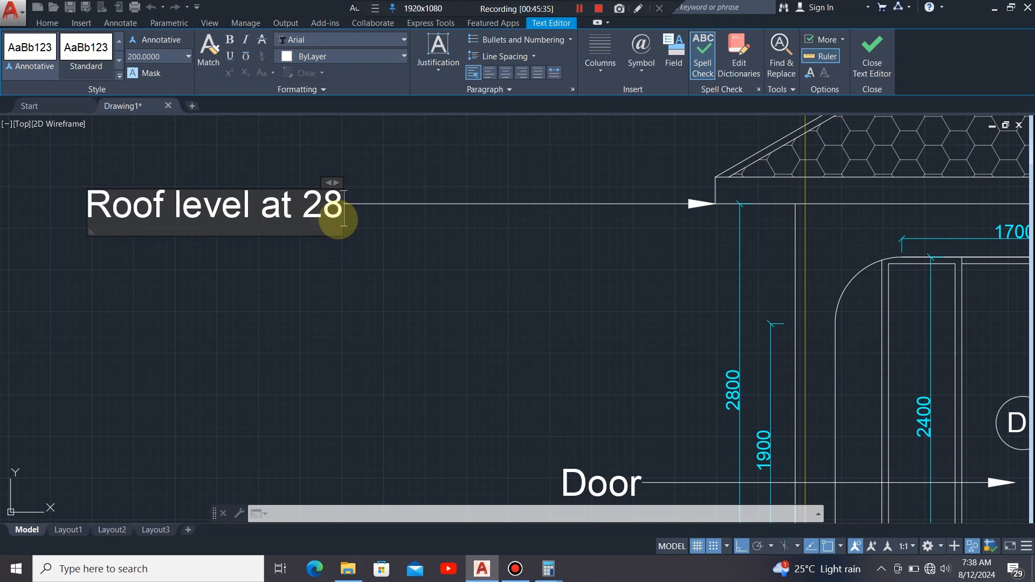
{"action": "type", "text": "00mm"}
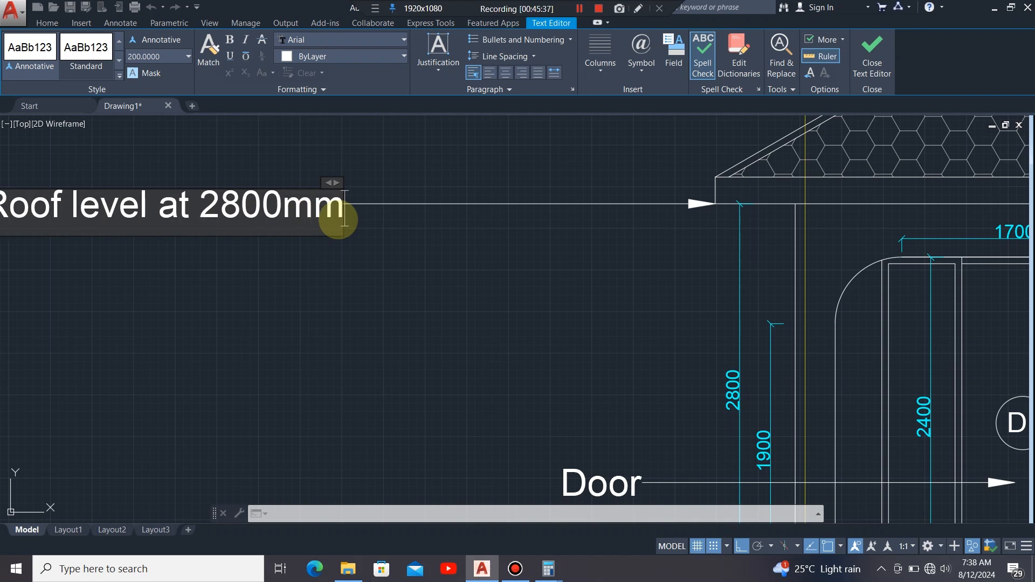
{"action": "scroll", "coordinate": [486, 215], "scroll_direction": "down", "scroll_amount": 2}
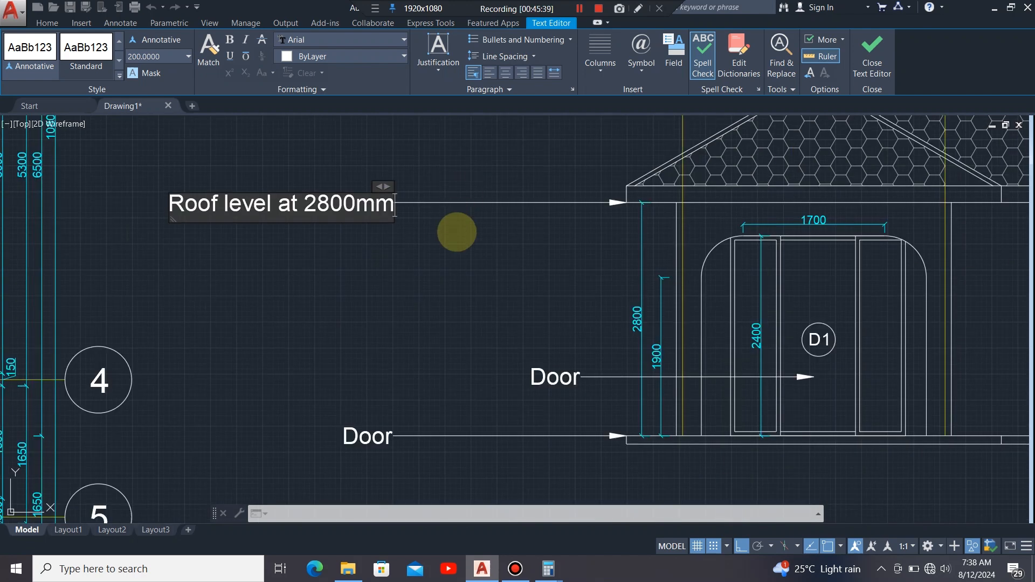
{"action": "left_click", "coordinate": [457, 232]}
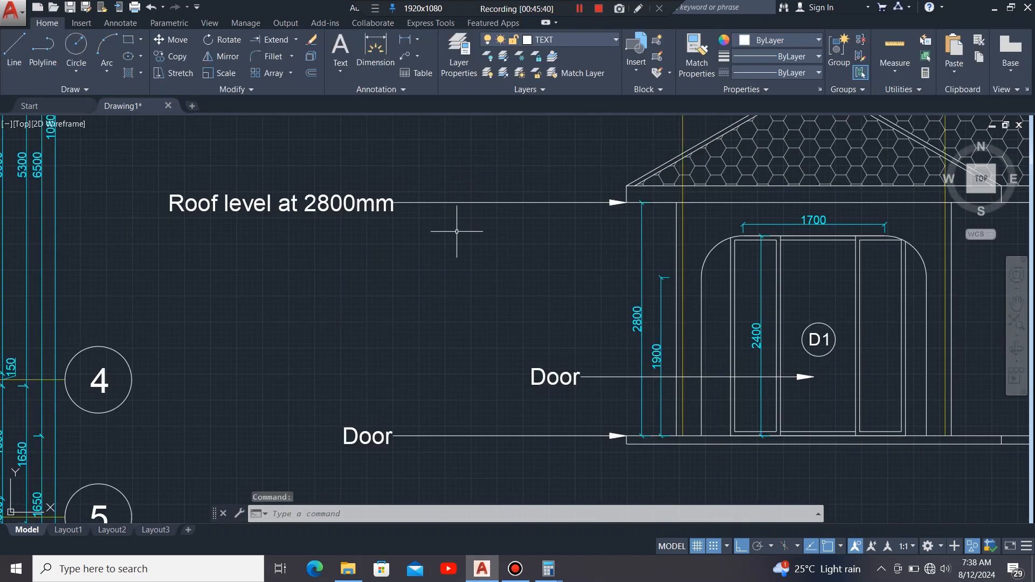
Step: Narrow the text of the "Roof level at 2800mm" note so that it wraps onto two lines, with "2800mm" on the second
{"action": "left_click", "coordinate": [379, 209]}
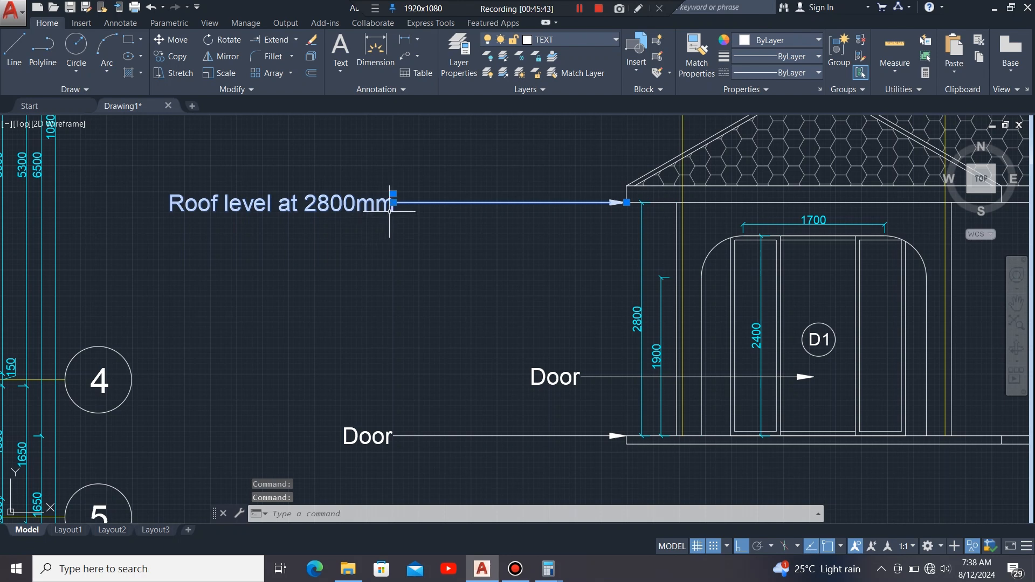
{"action": "double_click", "coordinate": [388, 209]}
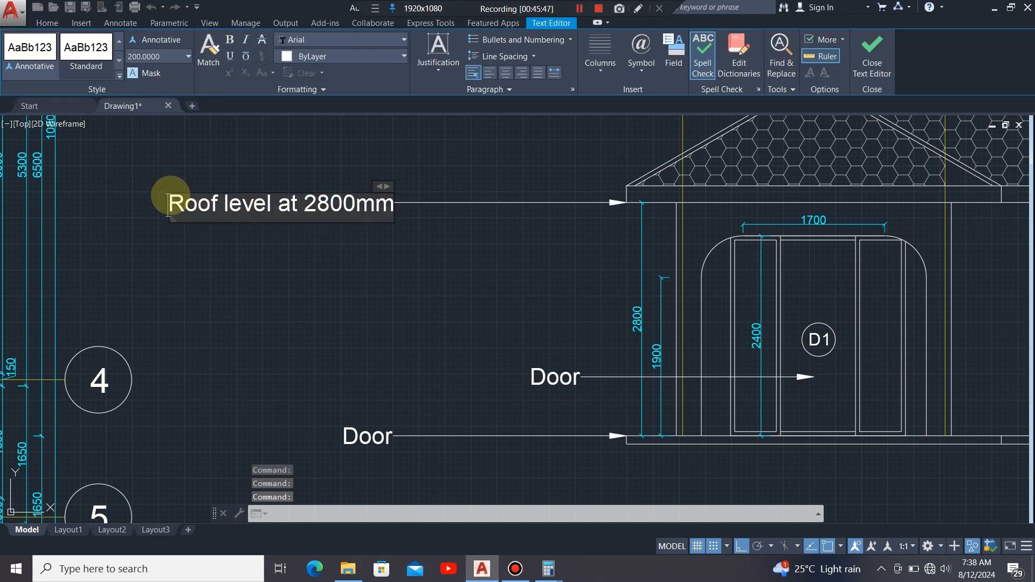
{"action": "left_click_drag", "start_coordinate": [168, 204], "coordinate": [241, 212]}
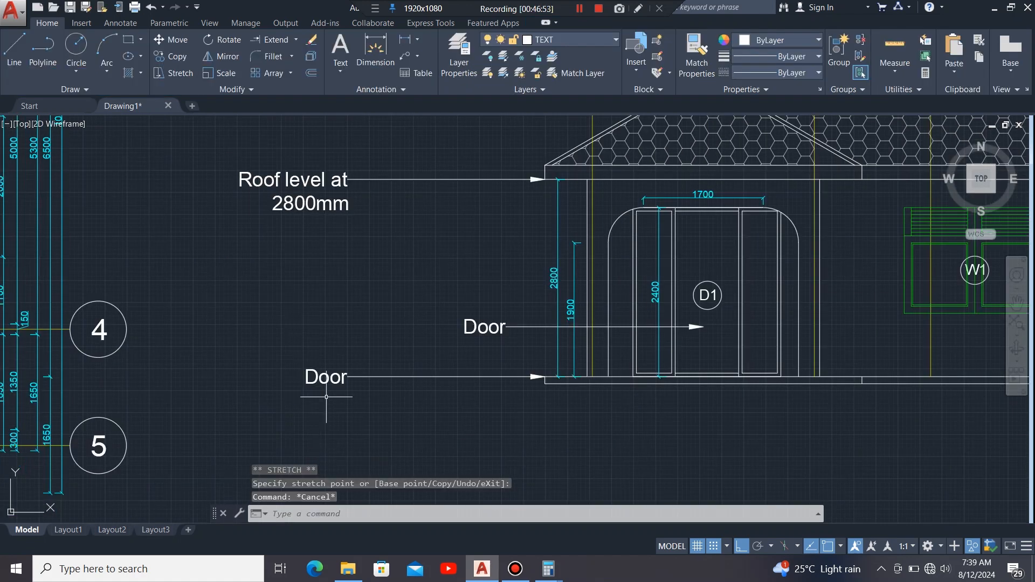
Step: Replace the text of the "Door" note at the floor slab's upper-left corner with "Ground floor at 100mm"
{"action": "scroll", "coordinate": [326, 397], "scroll_direction": "up", "scroll_amount": 6}
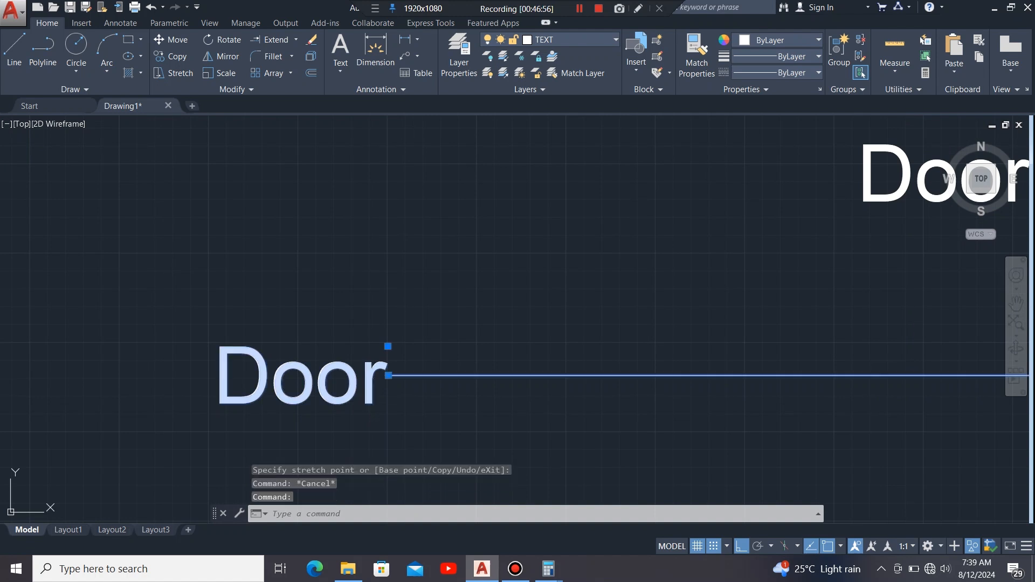
{"action": "double_click", "coordinate": [377, 403]}
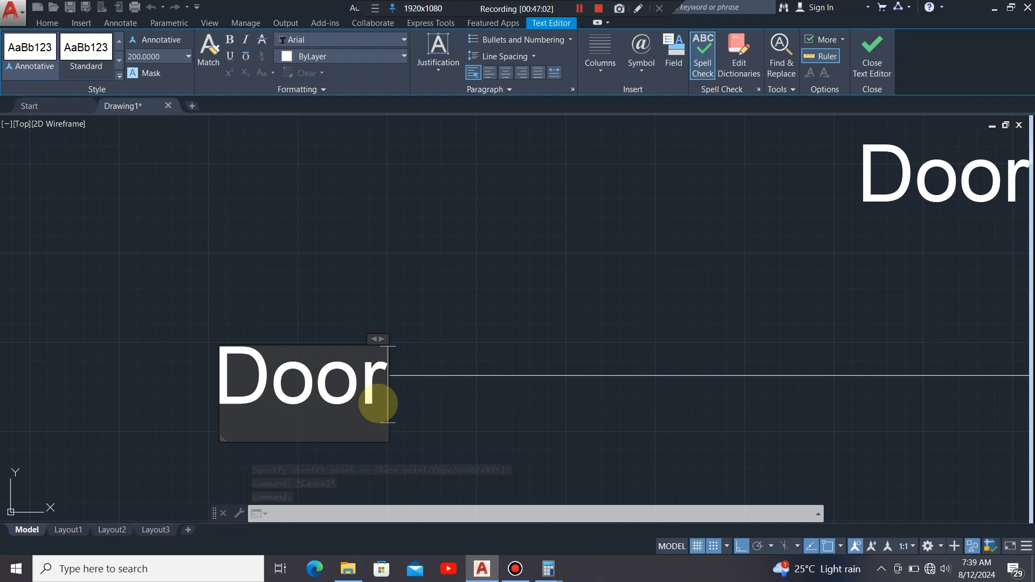
{"action": "key", "text": "BackSpace"}
{"action": "key", "text": "BackSpace"}
{"action": "key", "text": "BackSpace"}
{"action": "key", "text": "BackSpace"}
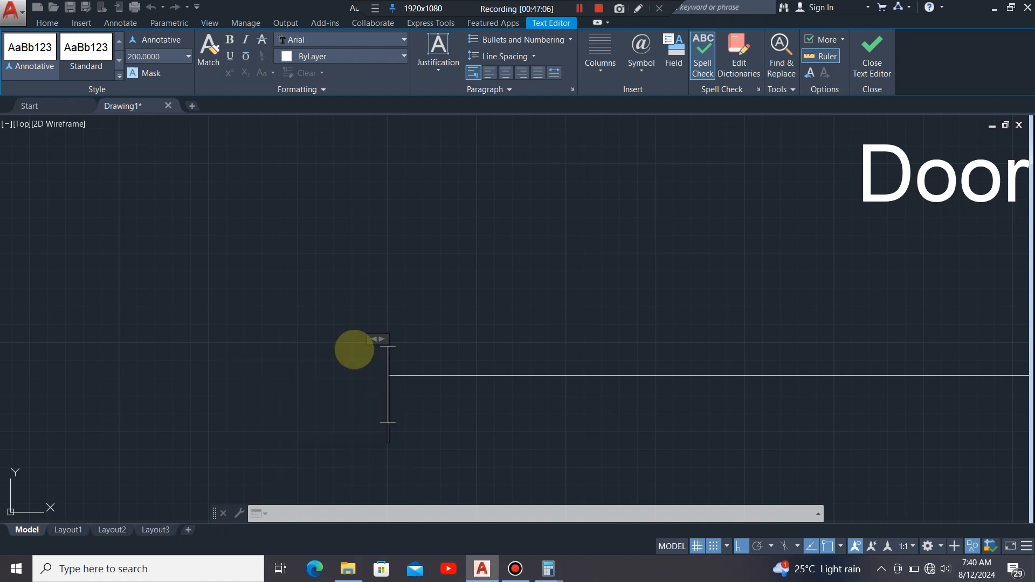
{"action": "scroll", "coordinate": [247, 343], "scroll_direction": "down", "scroll_amount": 5}
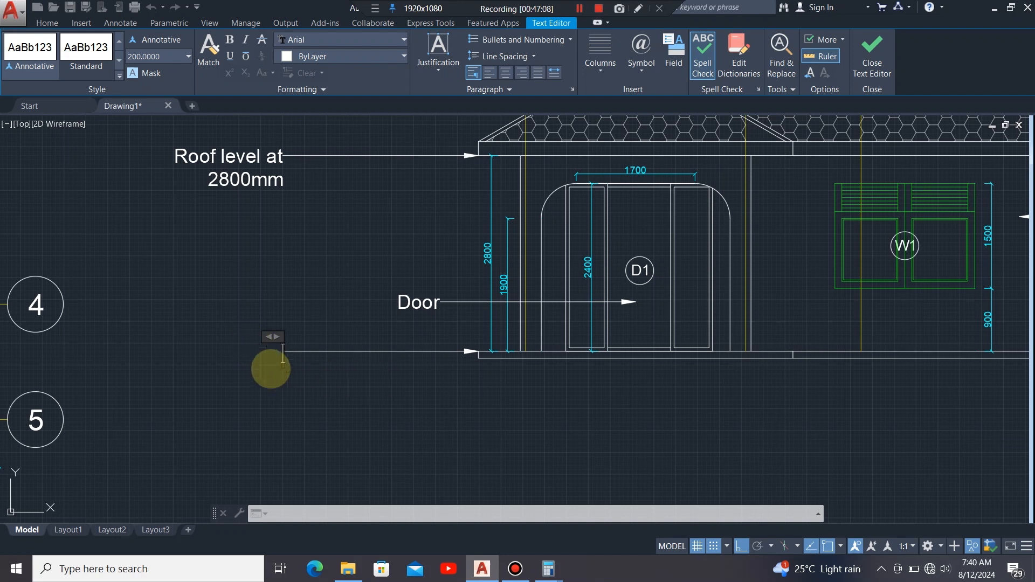
{"action": "scroll", "coordinate": [273, 362], "scroll_direction": "up", "scroll_amount": 2}
{"action": "scroll", "coordinate": [275, 357], "scroll_direction": "up", "scroll_amount": 3}
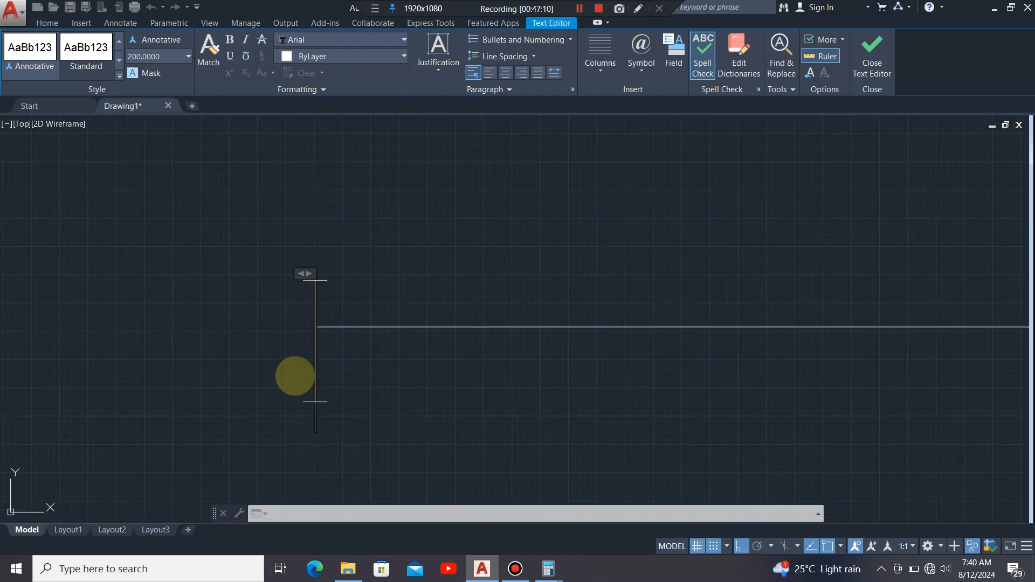
{"action": "type", "text": "Gr"}
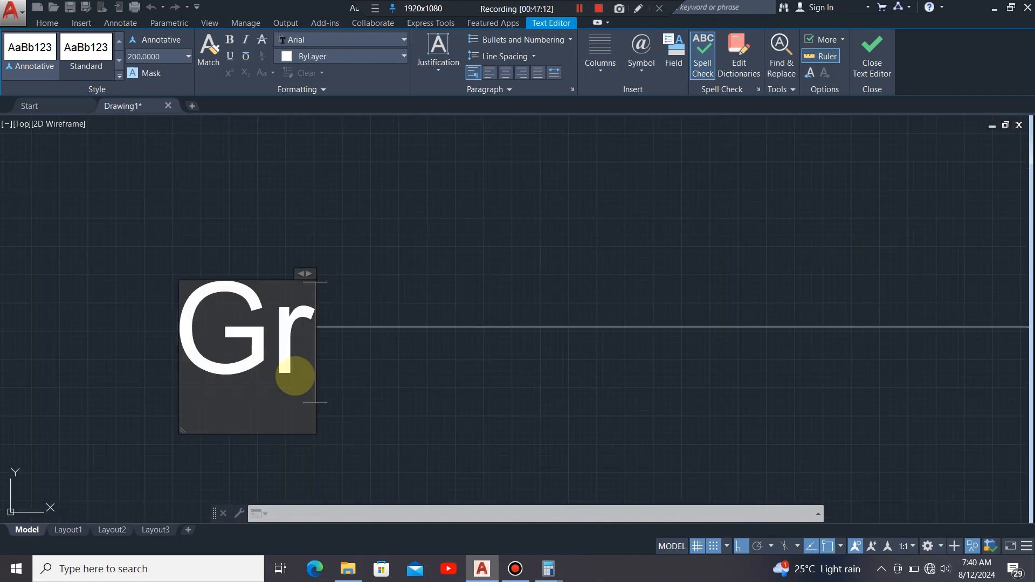
{"action": "type", "text": "ound"}
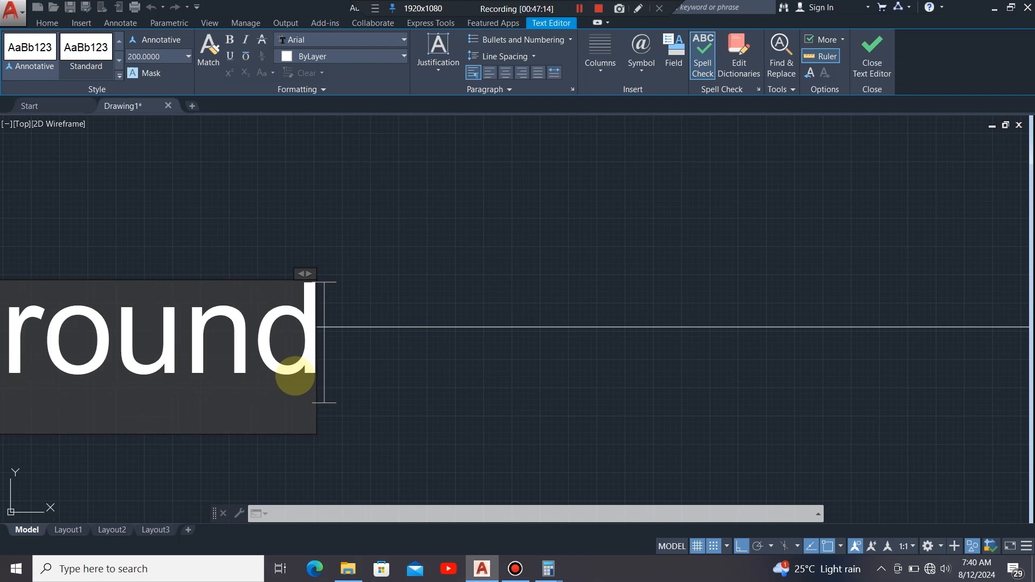
{"action": "type", "text": " floo"}
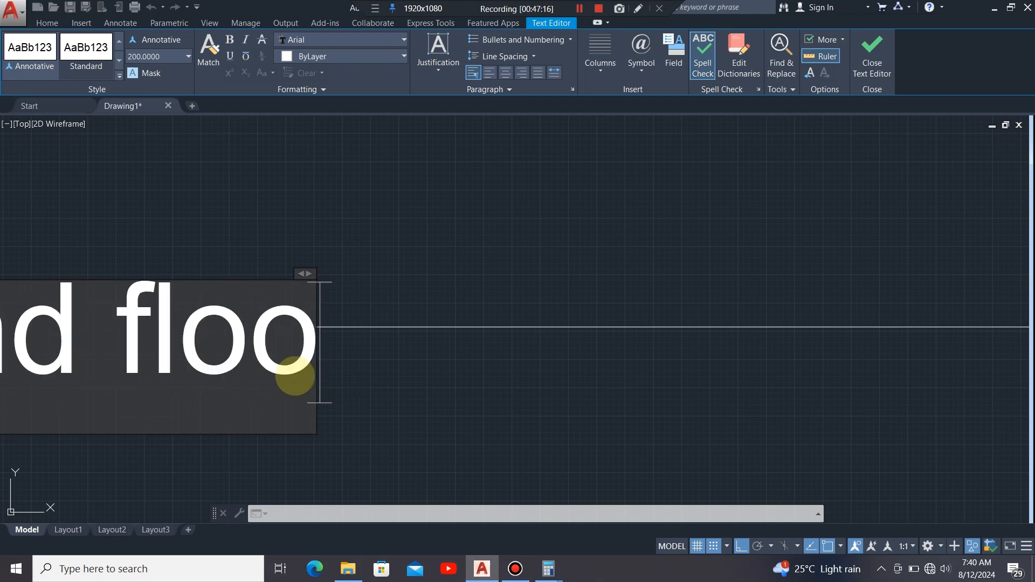
{"action": "type", "text": "r"}
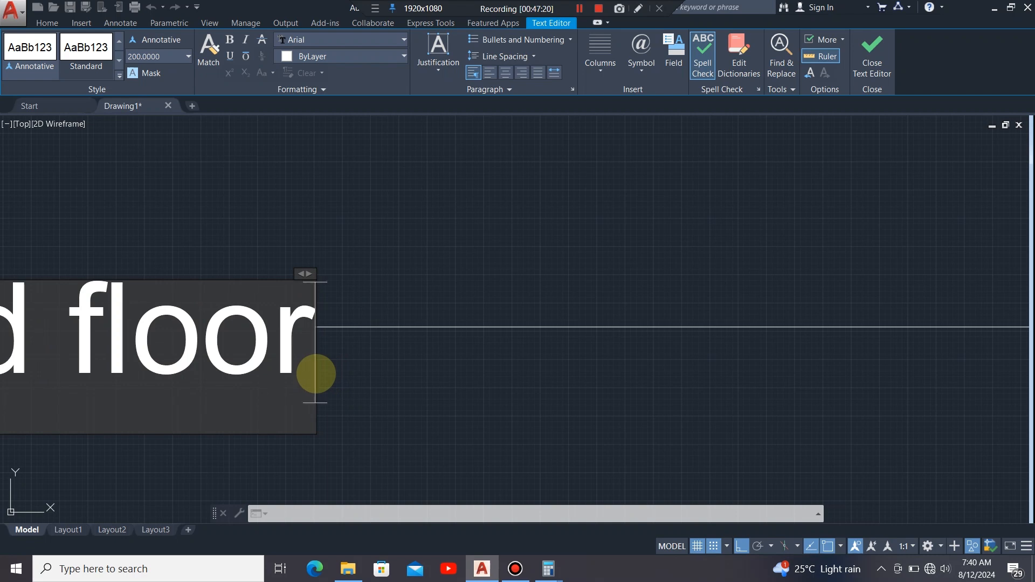
{"action": "type", "text": " at"}
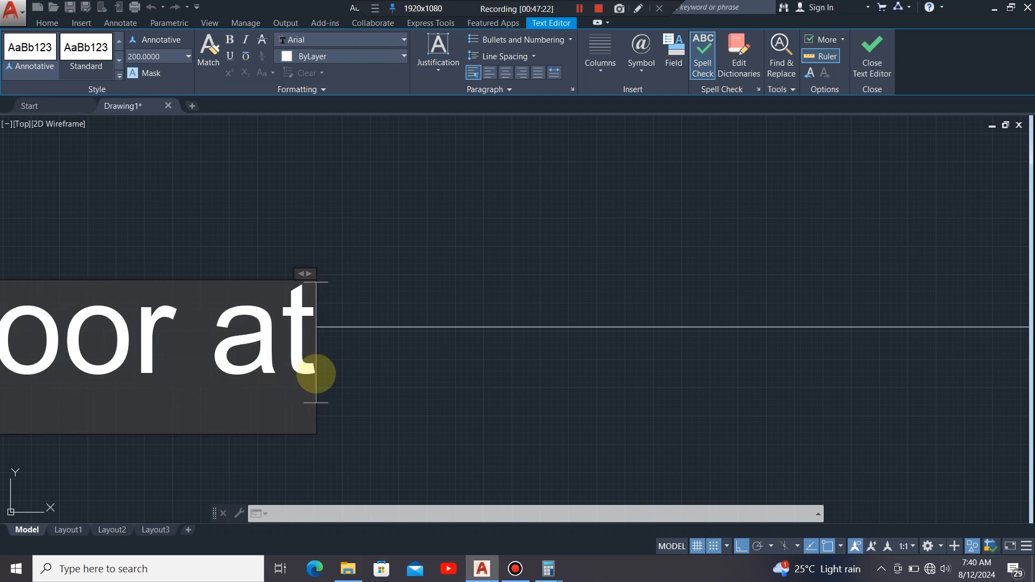
{"action": "type", "text": " 10"}
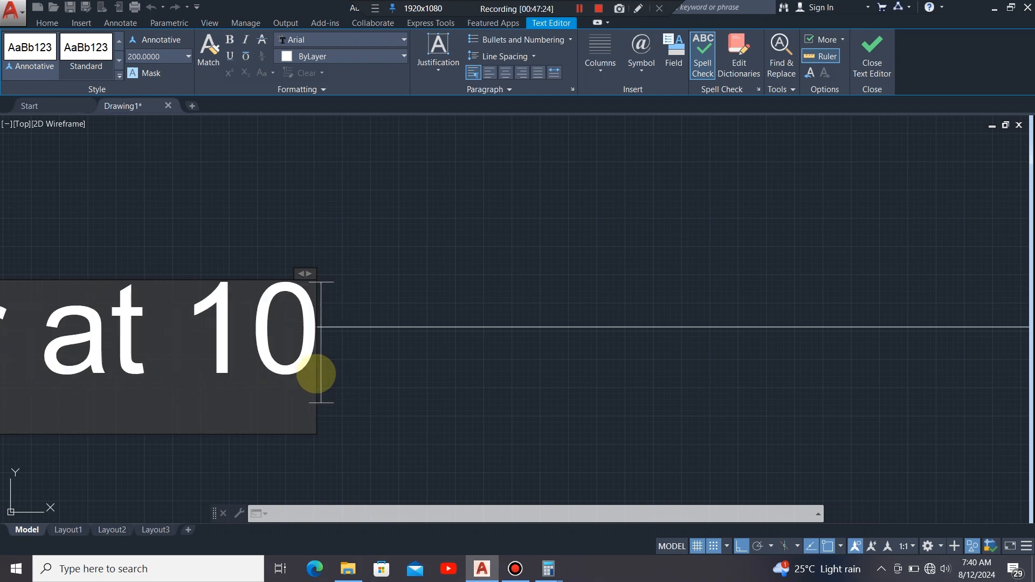
{"action": "type", "text": "0mm"}
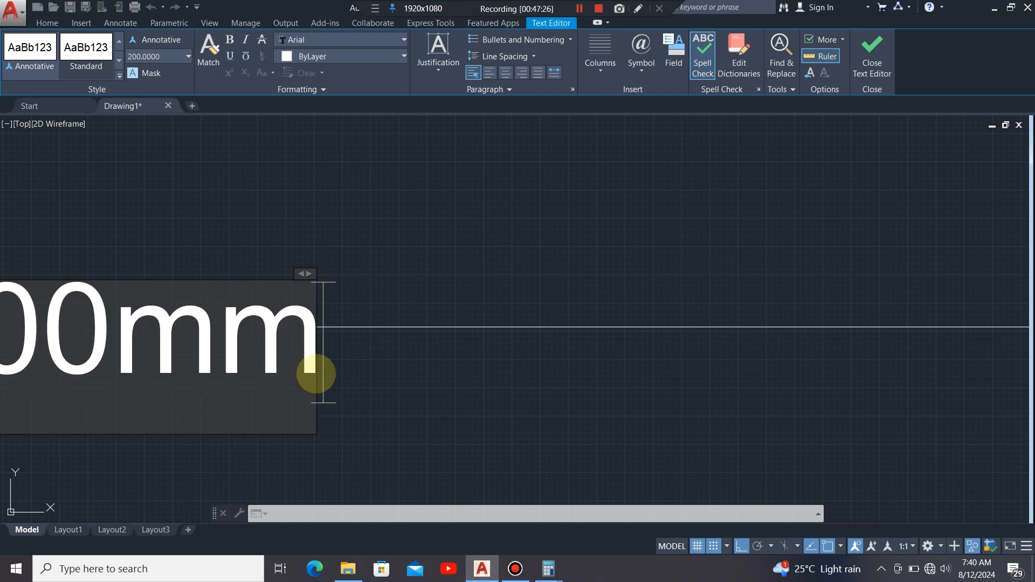
{"action": "scroll", "coordinate": [438, 402], "scroll_direction": "down", "scroll_amount": 5}
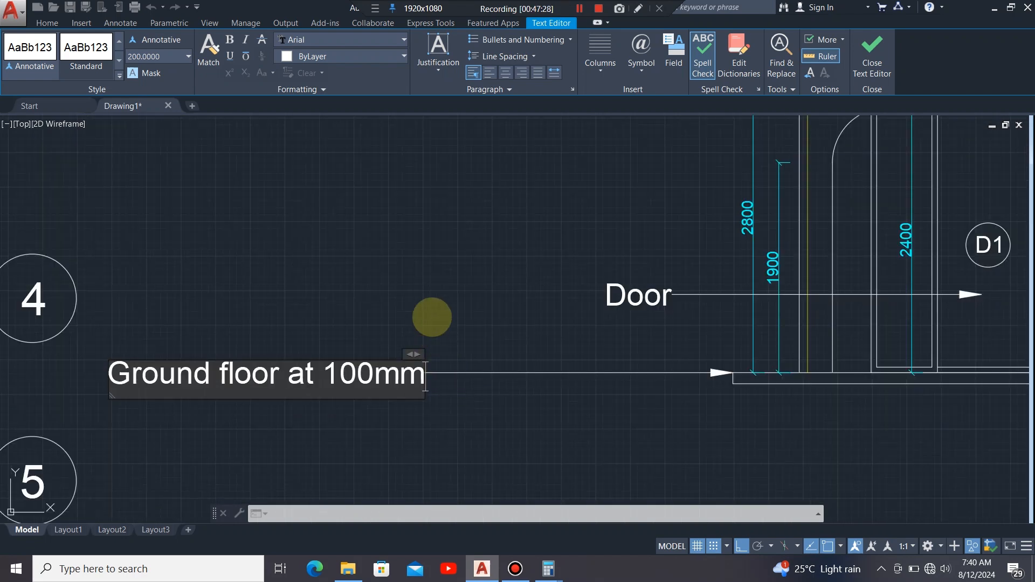
{"action": "scroll", "coordinate": [432, 318], "scroll_direction": "down", "scroll_amount": 2}
{"action": "left_click", "coordinate": [456, 365]}
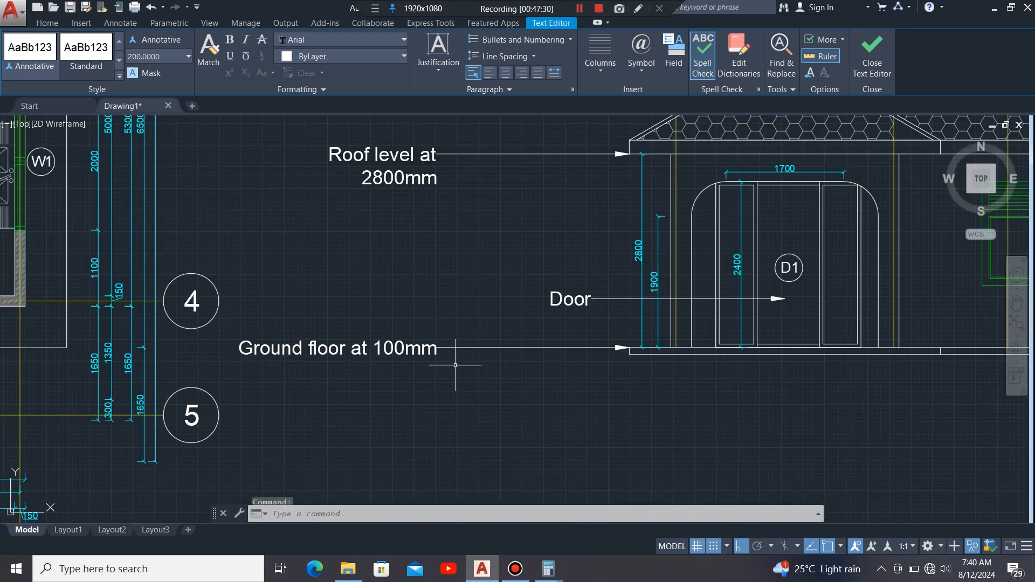
Step: Move the entire front elevation, with its gridlines, dimensions and notes, horizontally to the right, farther away from the ground floor plan
{"action": "scroll", "coordinate": [431, 399], "scroll_direction": "down", "scroll_amount": 5}
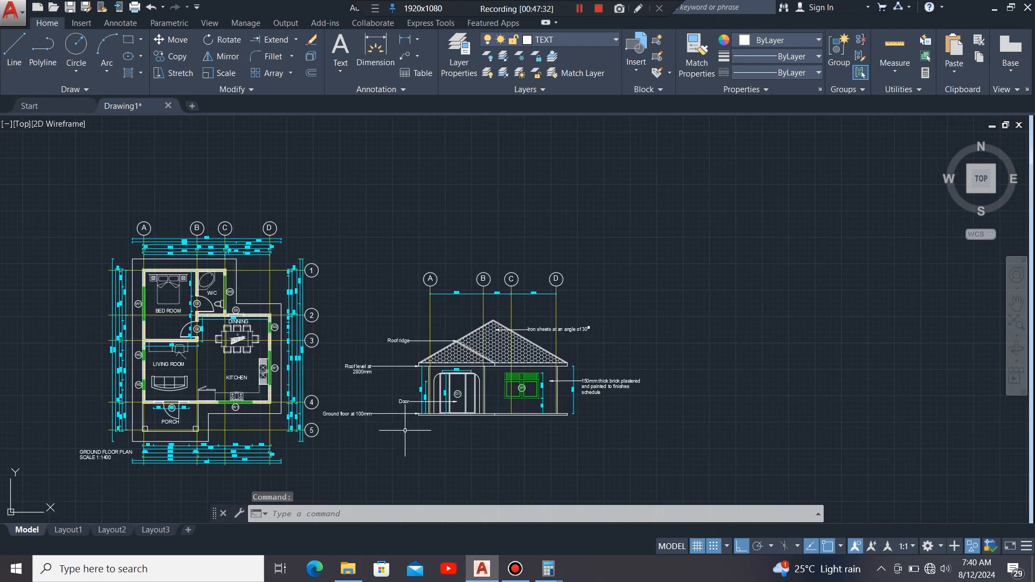
{"action": "scroll", "coordinate": [453, 442], "scroll_direction": "up", "scroll_amount": 2}
{"action": "left_click", "coordinate": [737, 165]}
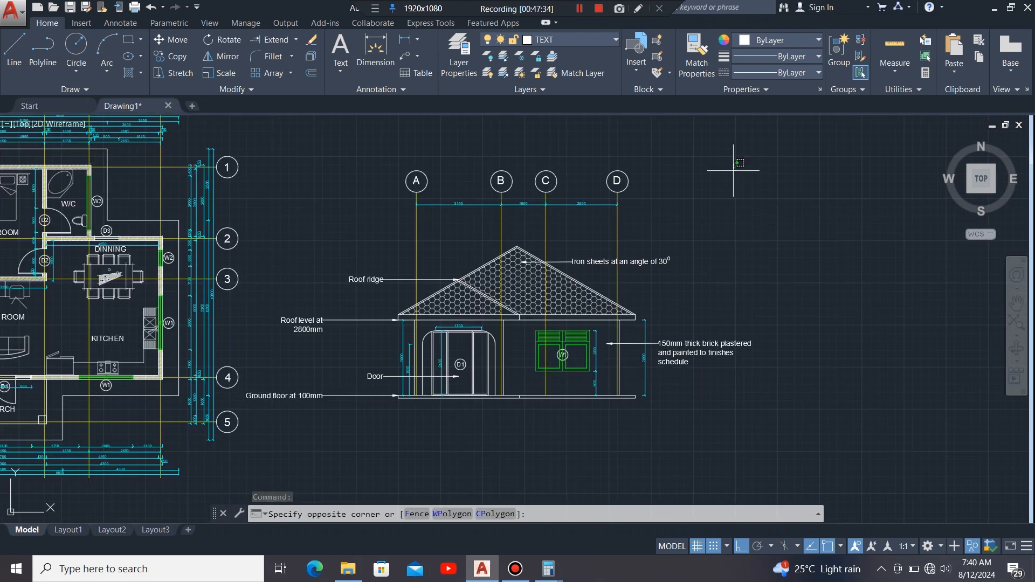
{"action": "left_click", "coordinate": [312, 439]}
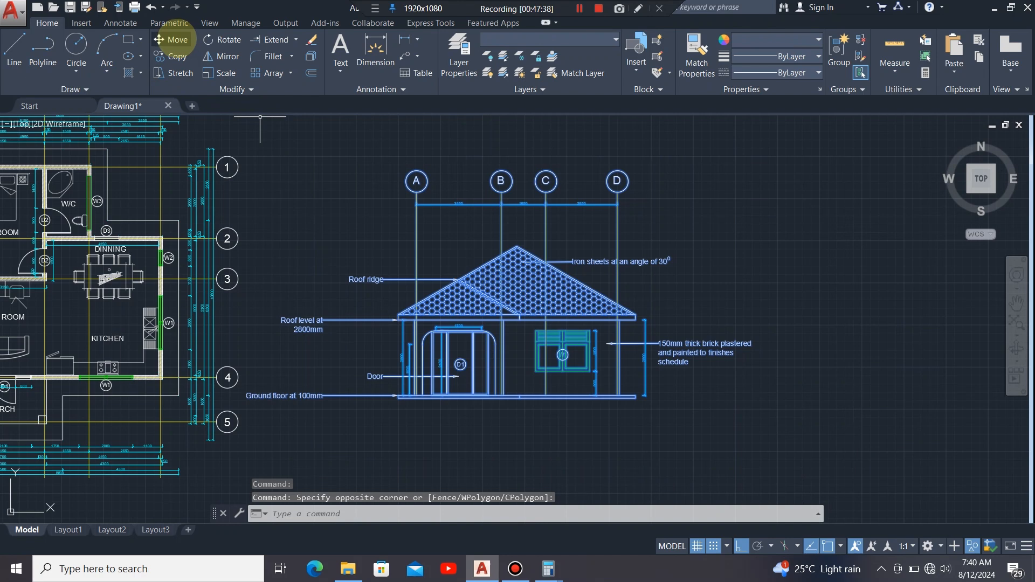
{"action": "left_click", "coordinate": [173, 40]}
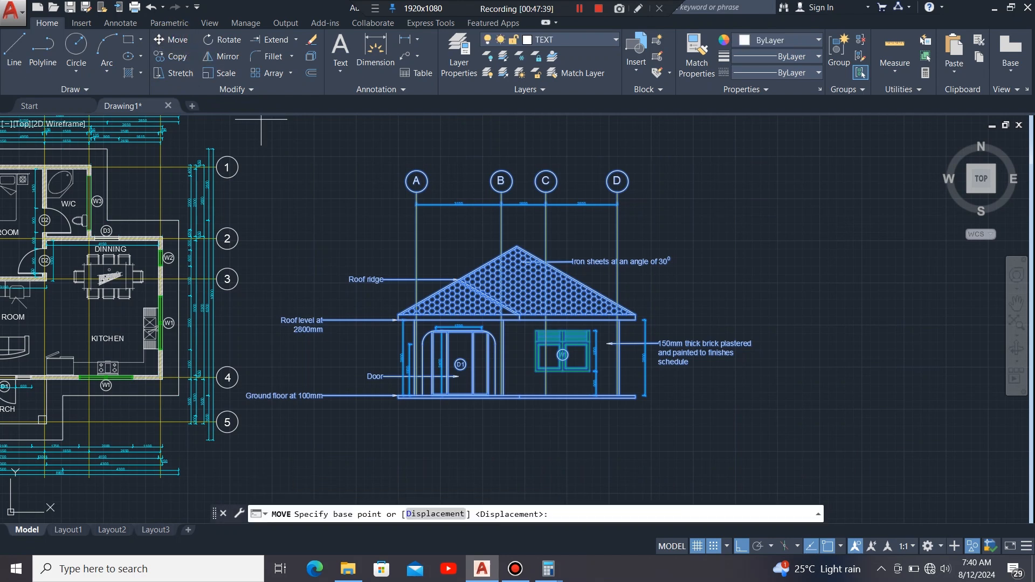
{"action": "left_click", "coordinate": [504, 337]}
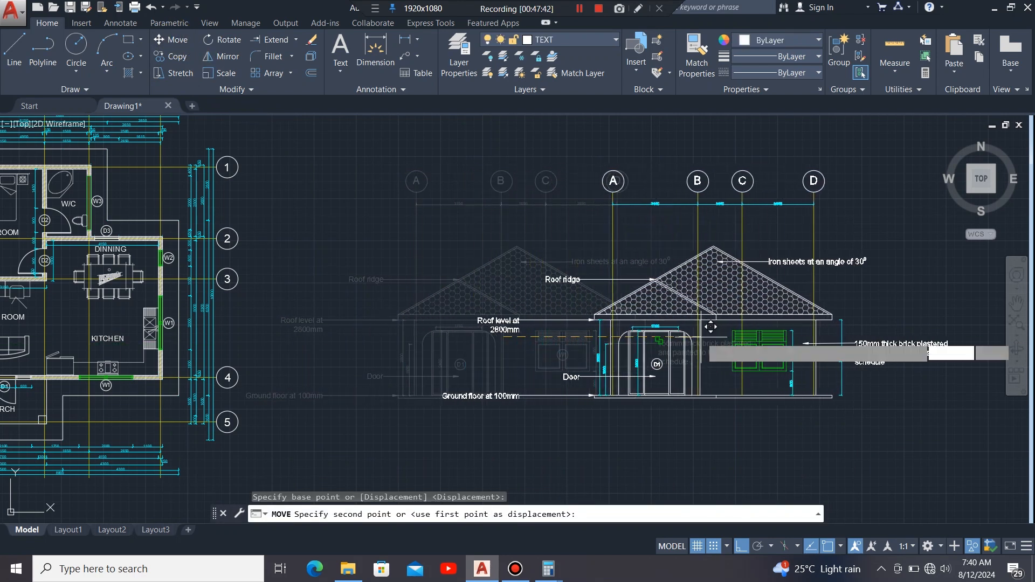
{"action": "left_click", "coordinate": [653, 337]}
{"action": "scroll", "coordinate": [353, 360], "scroll_direction": "down", "scroll_amount": 2}
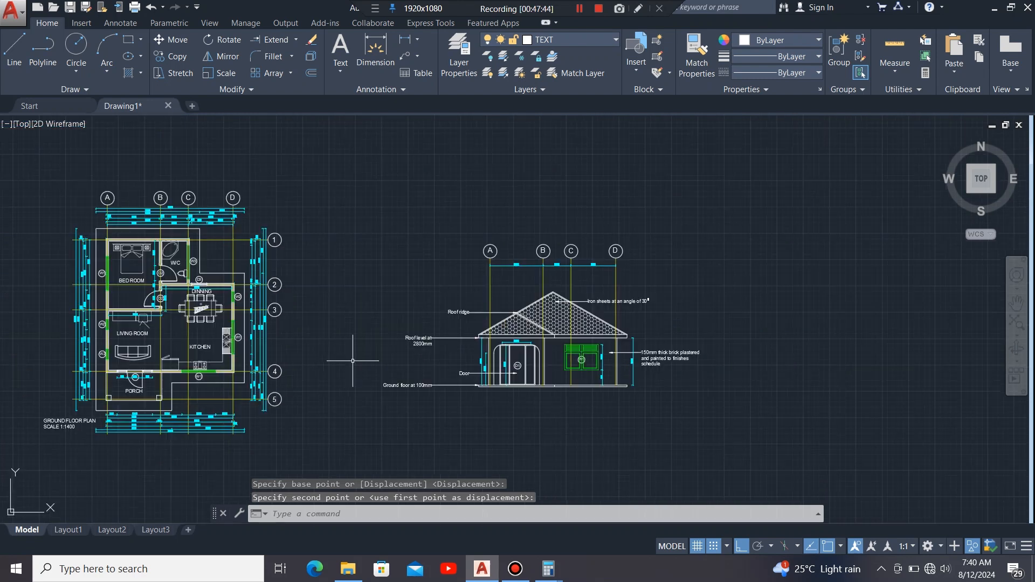
Step: Examine the completed front elevation up close, checking its gridlines, roof hatch, door and window tags, dimensions and leader notes
{"action": "scroll", "coordinate": [566, 375], "scroll_direction": "up", "scroll_amount": 2}
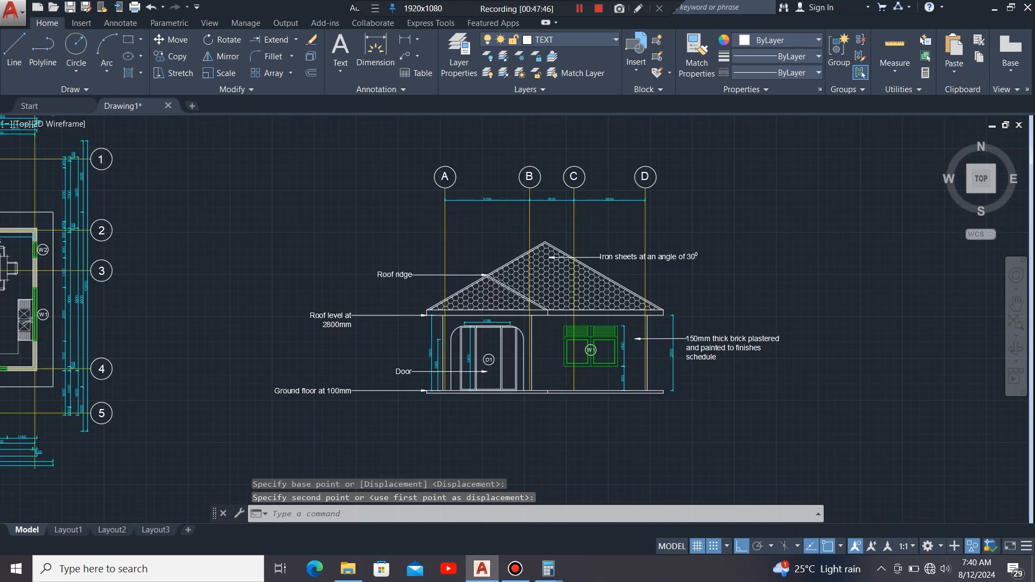
{"action": "scroll", "coordinate": [548, 356], "scroll_direction": "up", "scroll_amount": 1}
{"action": "scroll", "coordinate": [534, 367], "scroll_direction": "down", "scroll_amount": 1}
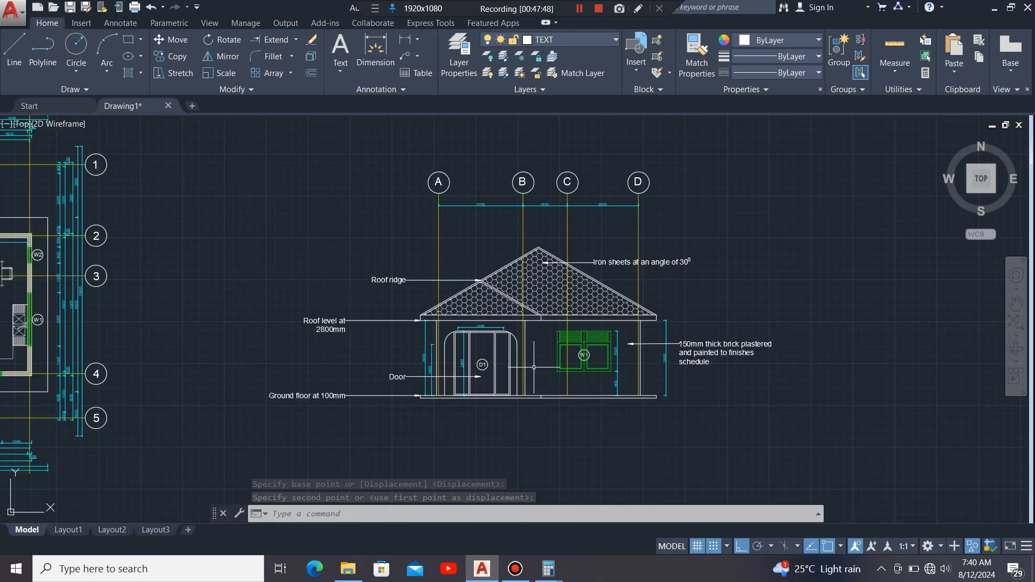
{"action": "scroll", "coordinate": [540, 362], "scroll_direction": "up", "scroll_amount": 1}
{"action": "scroll", "coordinate": [544, 355], "scroll_direction": "down", "scroll_amount": 1}
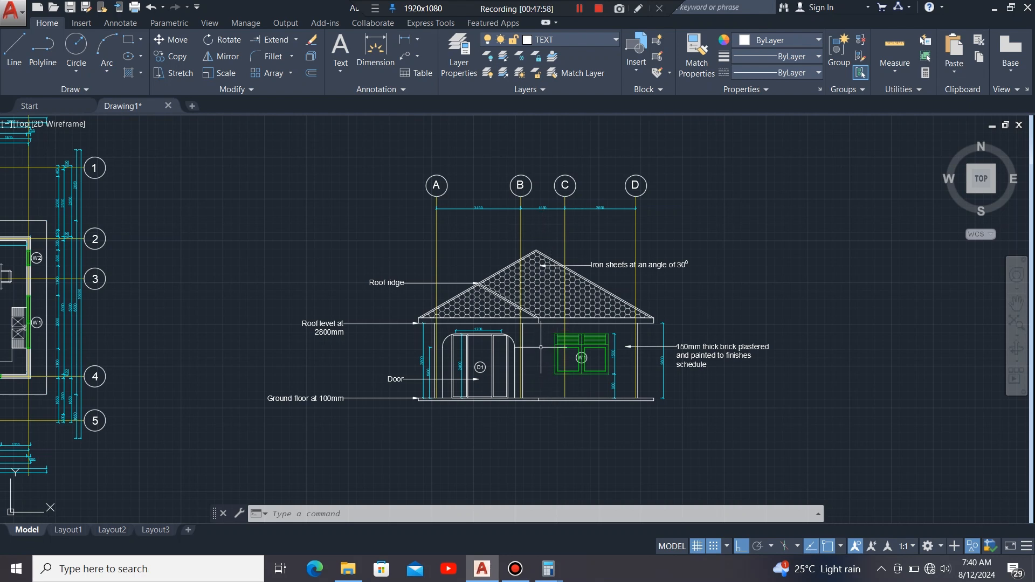
{"action": "scroll", "coordinate": [543, 357], "scroll_direction": "up", "scroll_amount": 2}
{"action": "scroll", "coordinate": [541, 347], "scroll_direction": "down", "scroll_amount": 2}
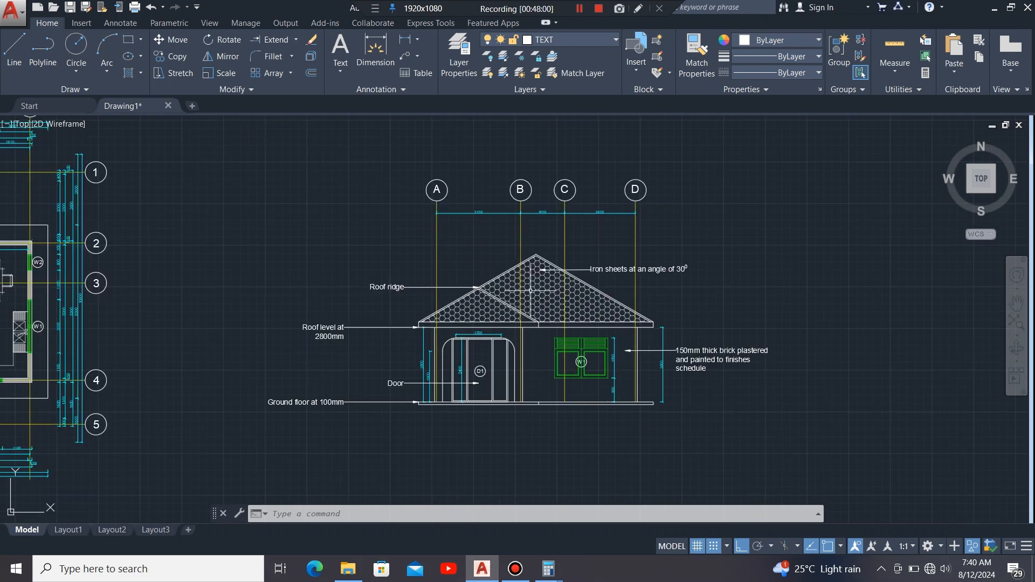
{"action": "middle_click_drag", "start_coordinate": [534, 240], "coordinate": [539, 262]}
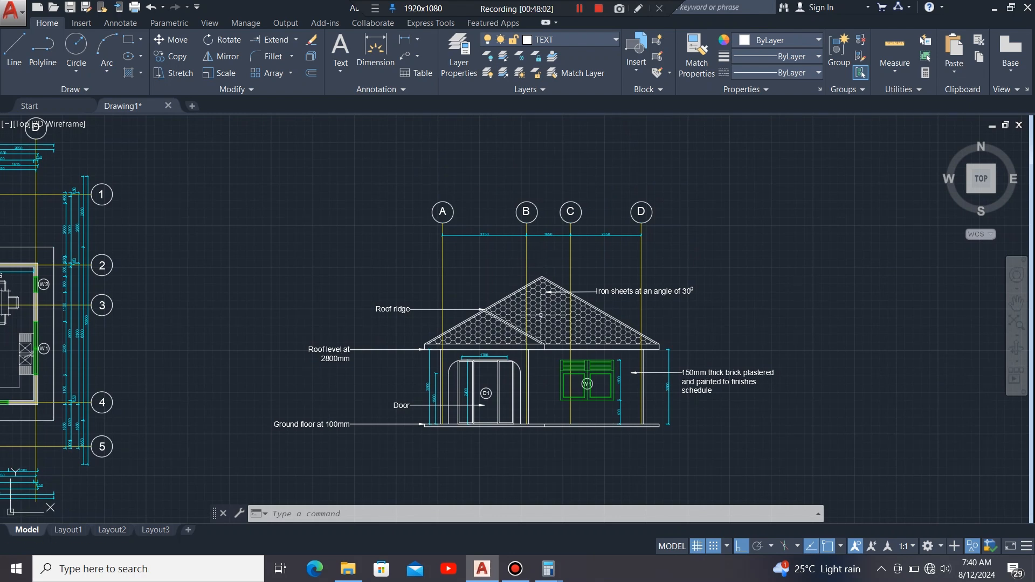
{"action": "scroll", "coordinate": [540, 363], "scroll_direction": "up", "scroll_amount": 2}
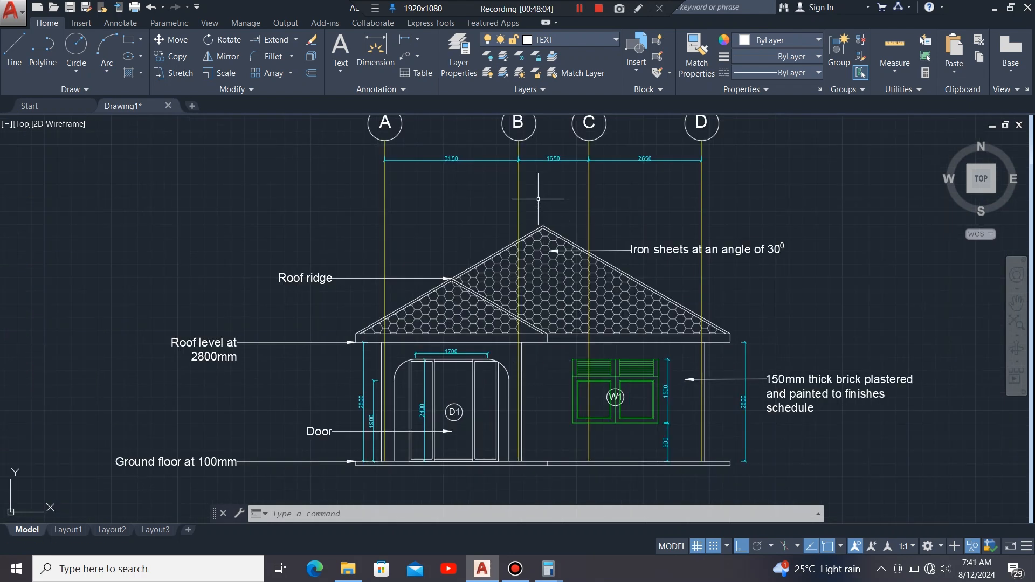
{"action": "middle_click_drag", "start_coordinate": [537, 201], "coordinate": [534, 215]}
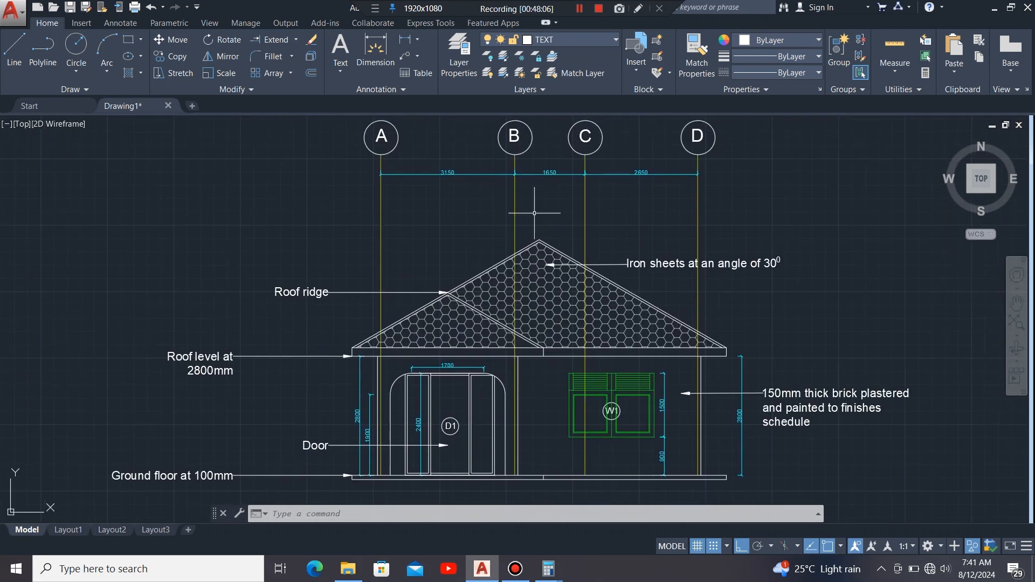